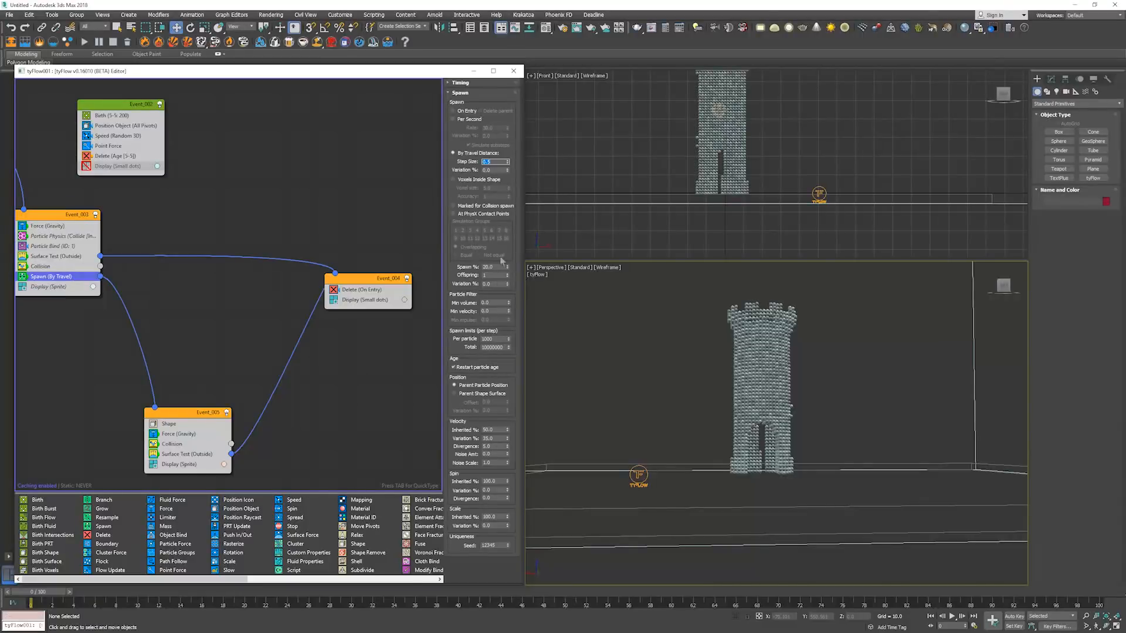
# Play back the tower disintegration simulation and adjust the first turbulence noise layer's scale in Event_005's force operator.
pyautogui.press('/')
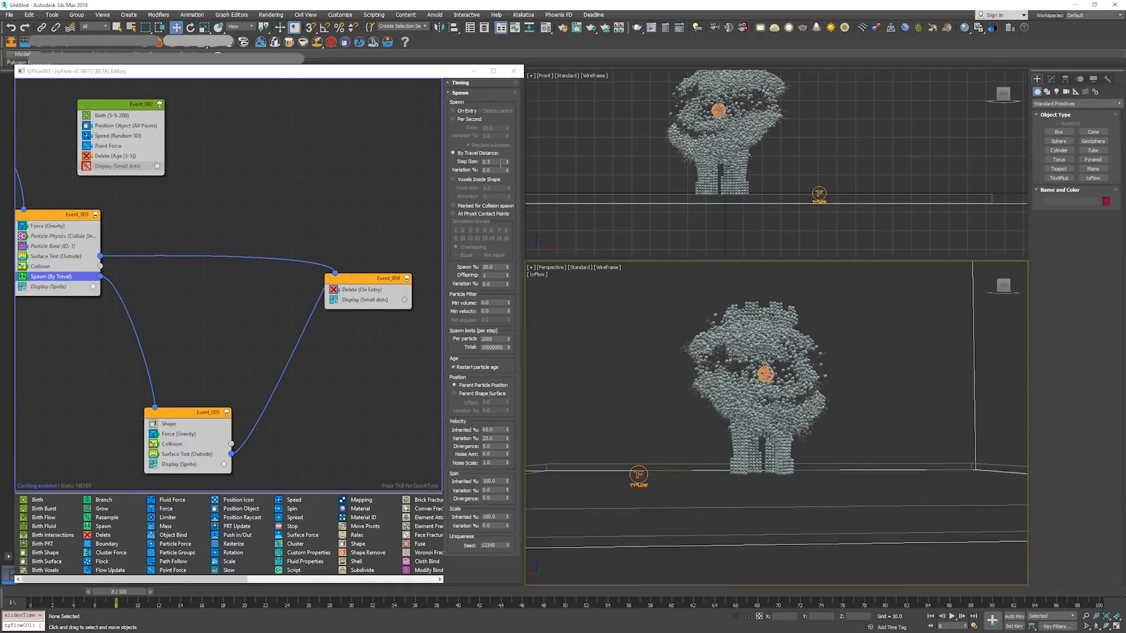
pyautogui.keyDown('alt'); pyautogui.moveTo(726, 348); pyautogui.dragTo(653, 393, button='middle'); pyautogui.keyUp('alt')
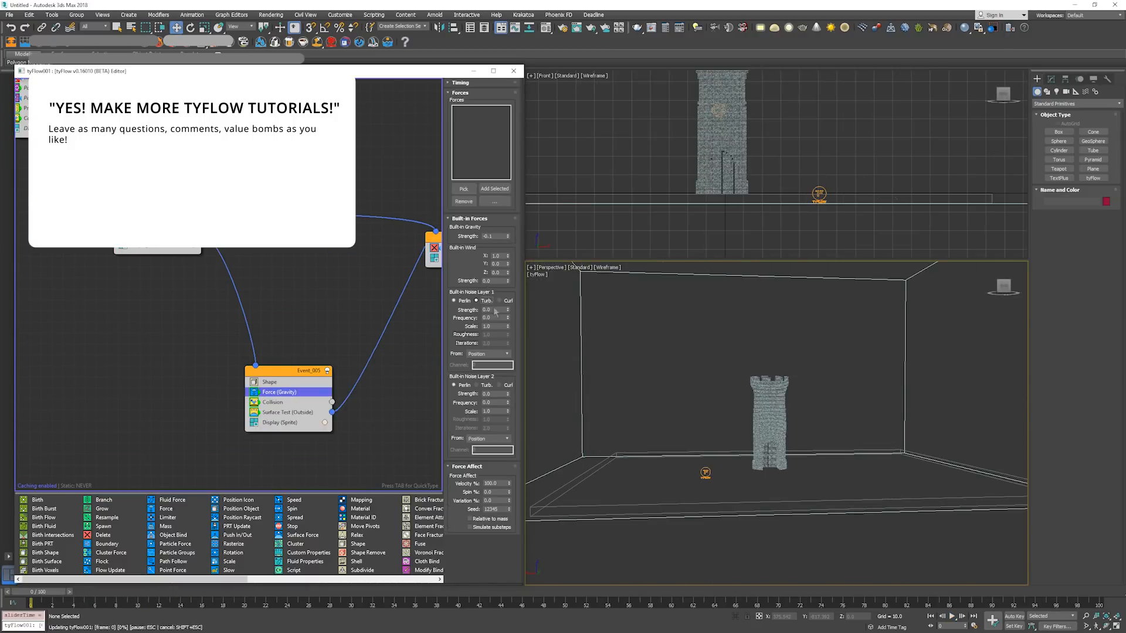
pyautogui.doubleClick(498, 327)
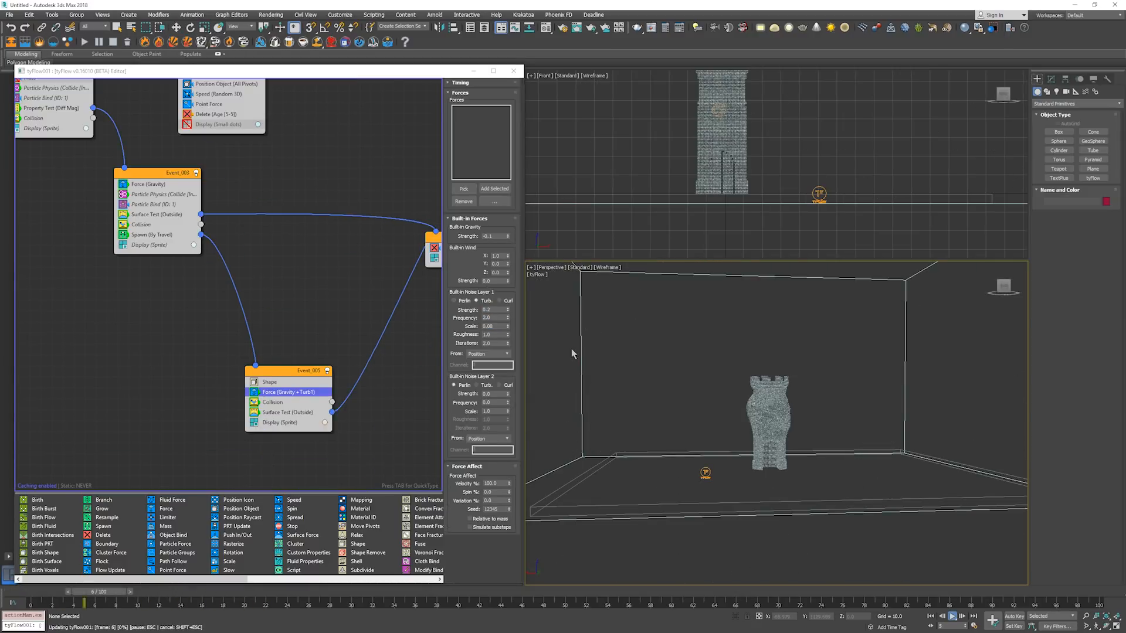
pyautogui.scroll(3, 574, 351)
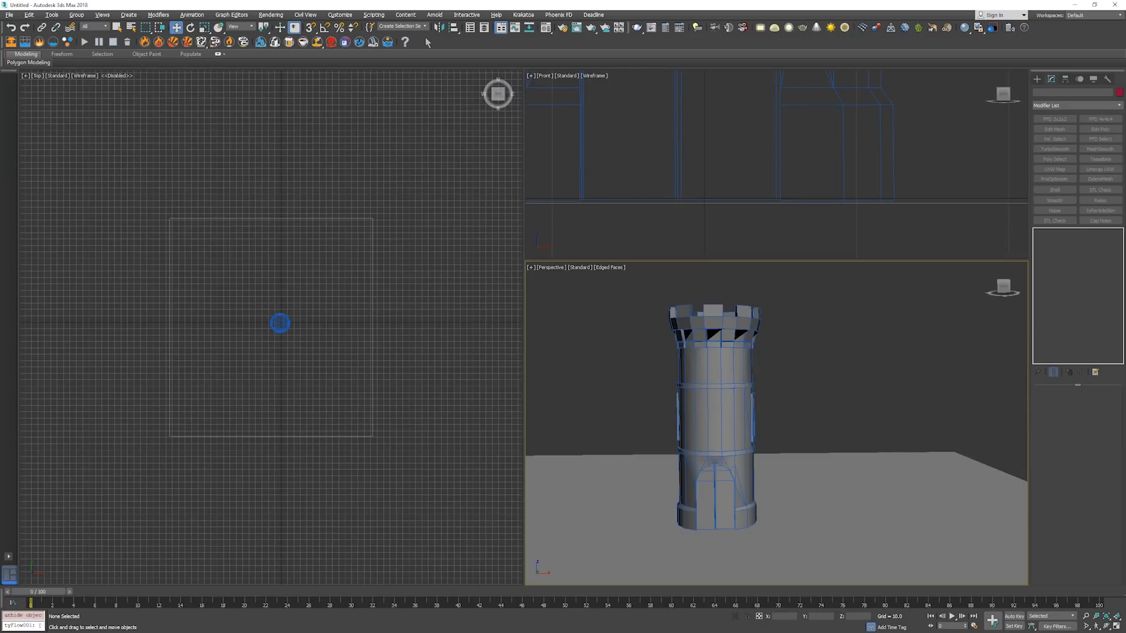
# Check the scene's system unit scale in the units setup without changing it.
pyautogui.click(340, 15)
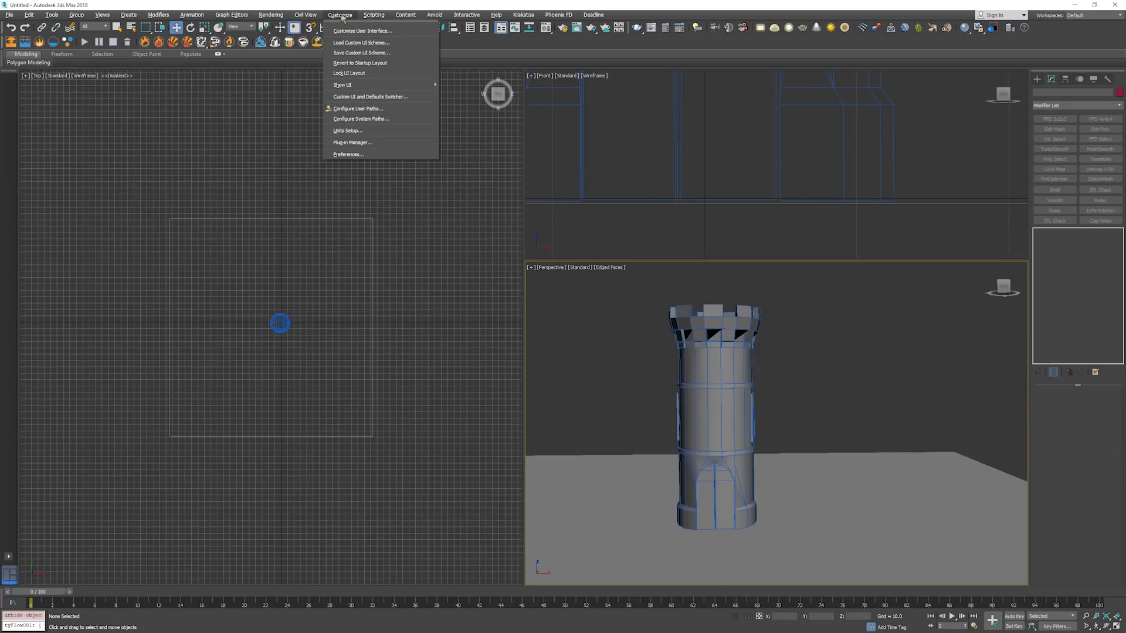
pyautogui.click(348, 130)
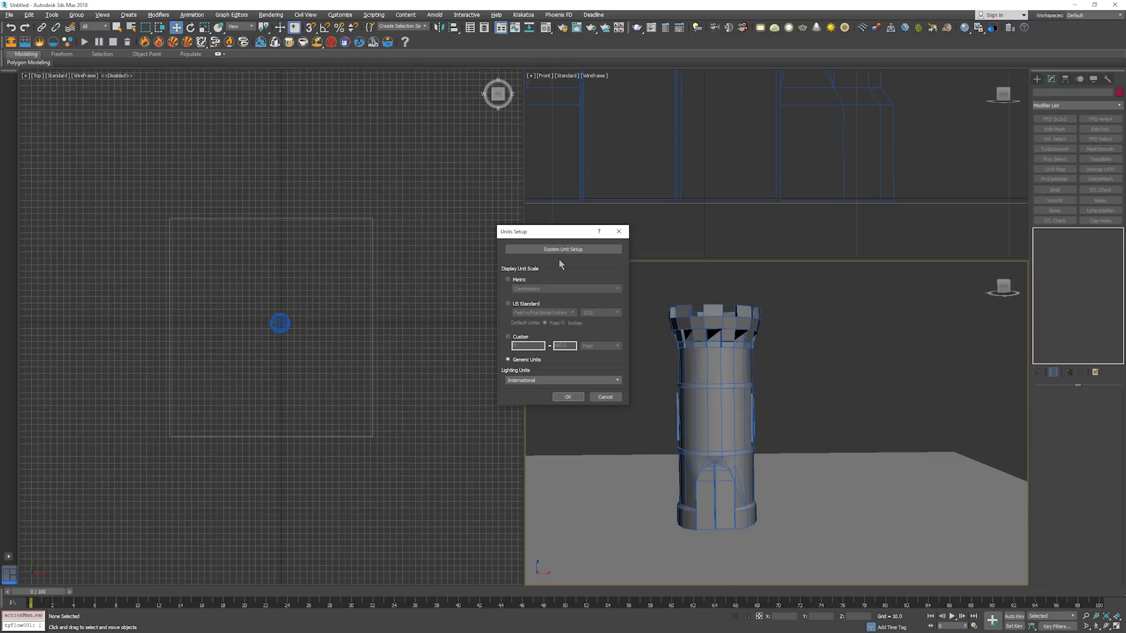
pyautogui.click(571, 249)
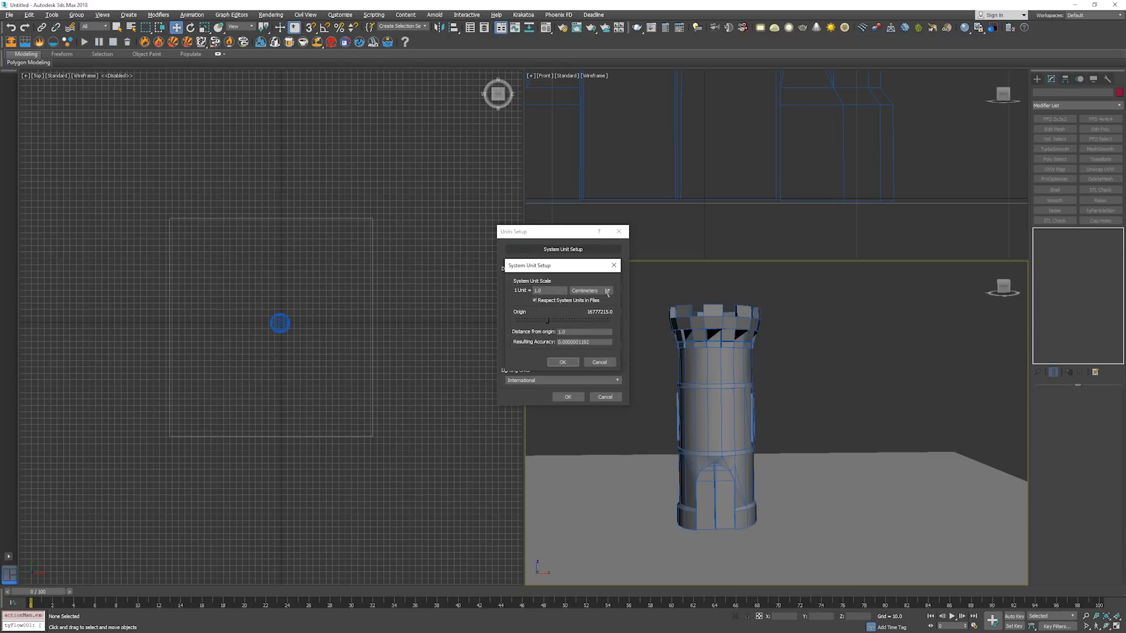
pyautogui.click(600, 363)
pyautogui.click(605, 396)
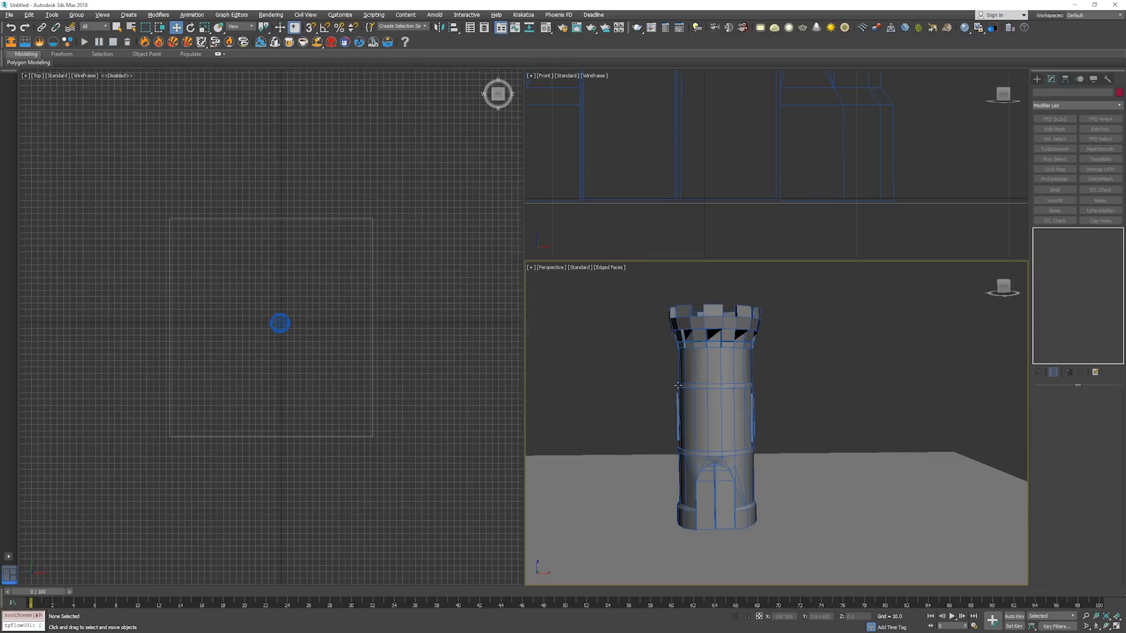
# Draw a box about 38 × 38 × 74 units around the castle tower as a size check, and remove it.
pyautogui.click(1037, 79)
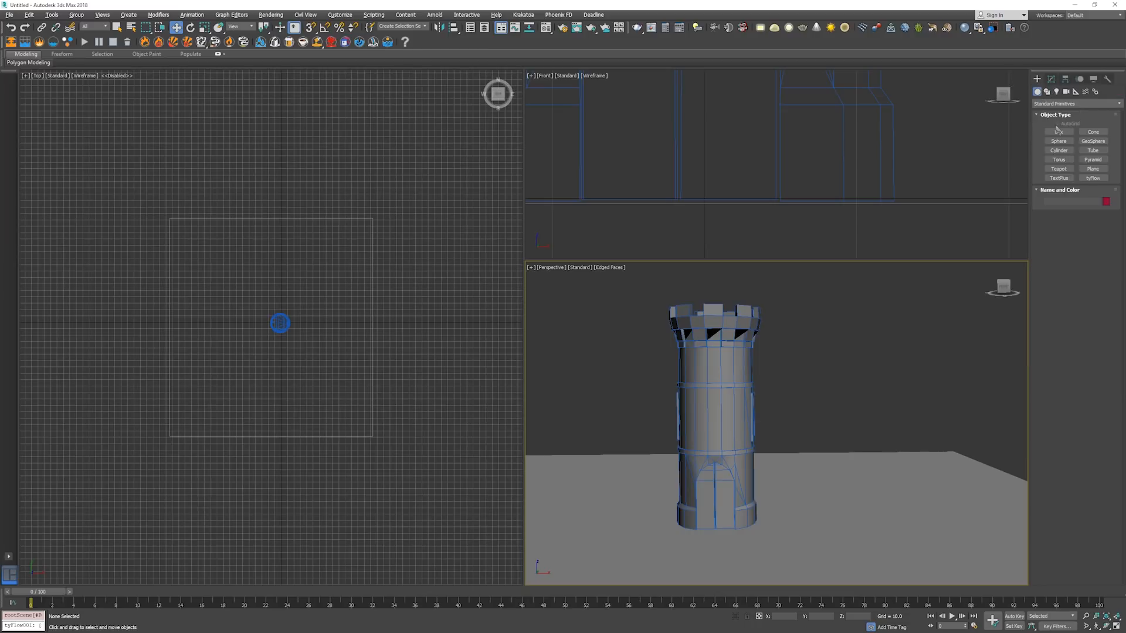
pyautogui.click(1058, 131)
pyautogui.moveTo(272, 317); pyautogui.dragTo(292, 337)
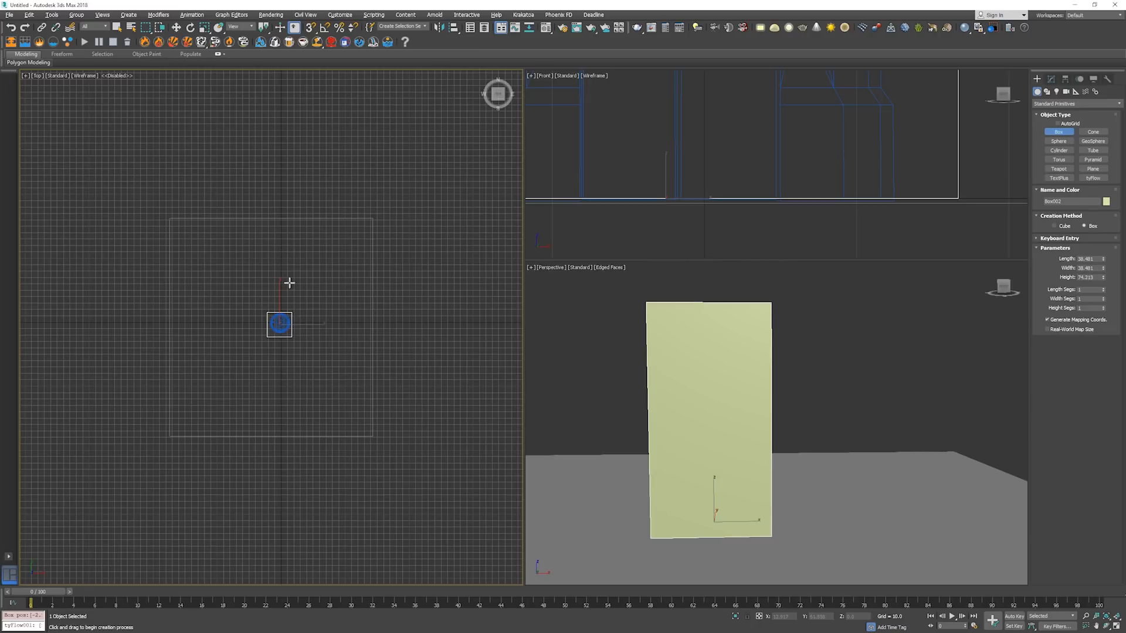
pyautogui.scroll(-5, 637, 196)
pyautogui.moveTo(661, 126); pyautogui.dragTo(656, 215, button='middle')
pyautogui.scroll(-1, 655, 214)
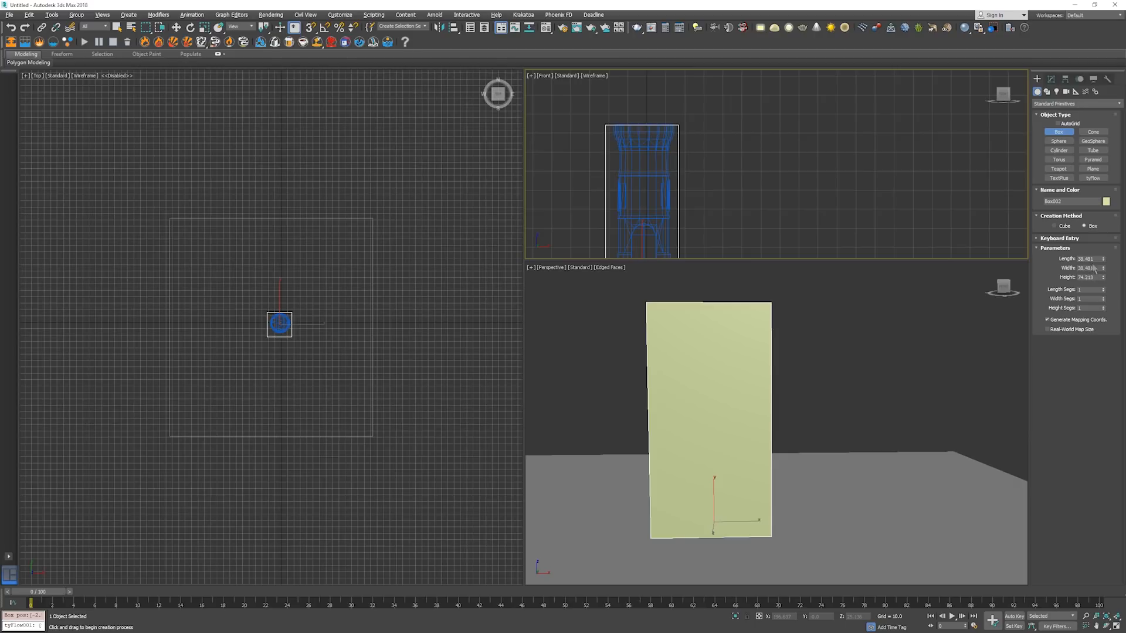
pyautogui.rightClick(864, 340)
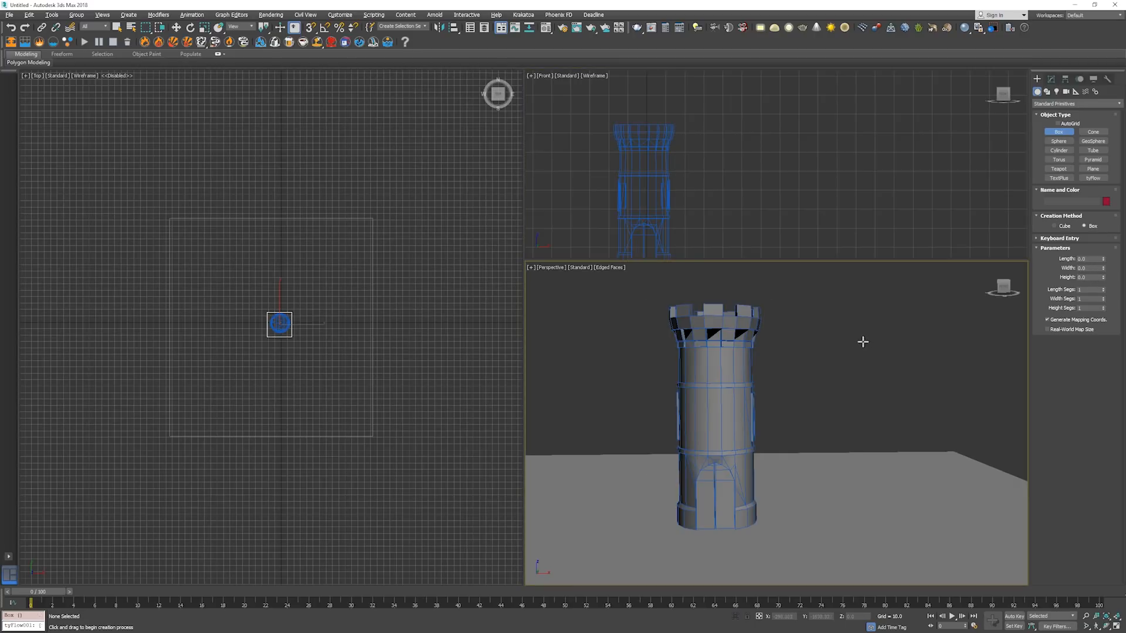
pyautogui.rightClick(861, 340)
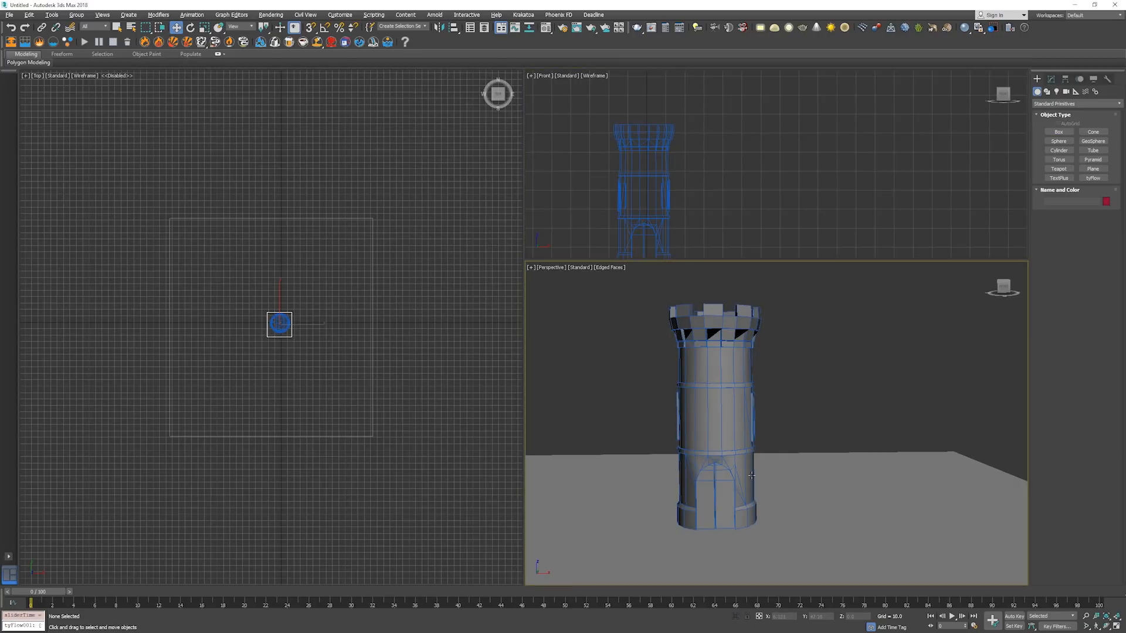
# Inspect the castle tower's mesh in the maximized perspective view, toggling its Cap Holes modifier off and on.
pyautogui.click(749, 377)
pyautogui.keyDown('alt'); pyautogui.moveTo(749, 377); pyautogui.dragTo(786, 381, button='middle'); pyautogui.keyUp('alt')
pyautogui.hotkey('alt', 'w')
pyautogui.moveTo(627, 355)
pyautogui.keyDown('alt'); pyautogui.mouseDown(button='middle')
pyautogui.moveTo(661, 372)
pyautogui.moveTo(643, 365)
pyautogui.mouseUp(button='middle'); pyautogui.keyUp('alt')
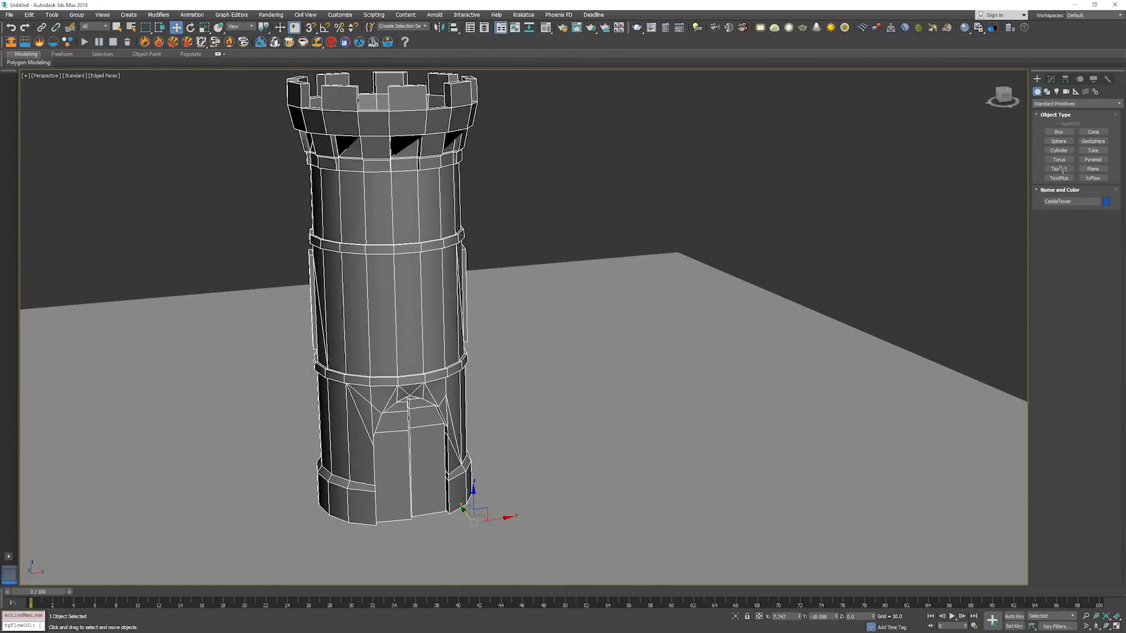
pyautogui.click(1051, 80)
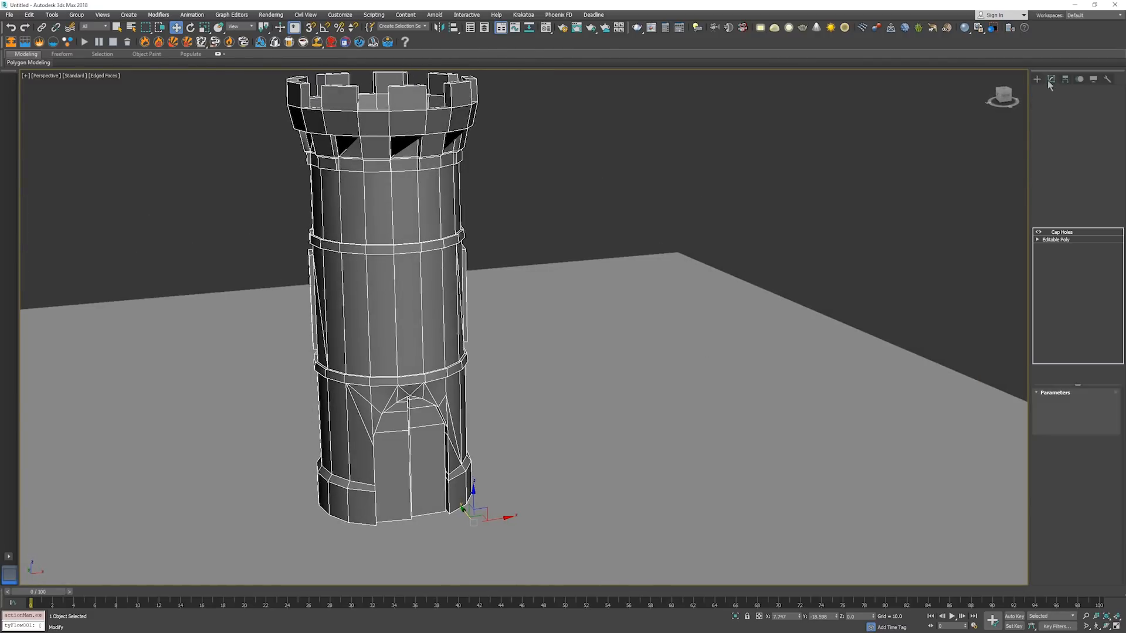
pyautogui.click(1038, 232)
pyautogui.click(1038, 232)
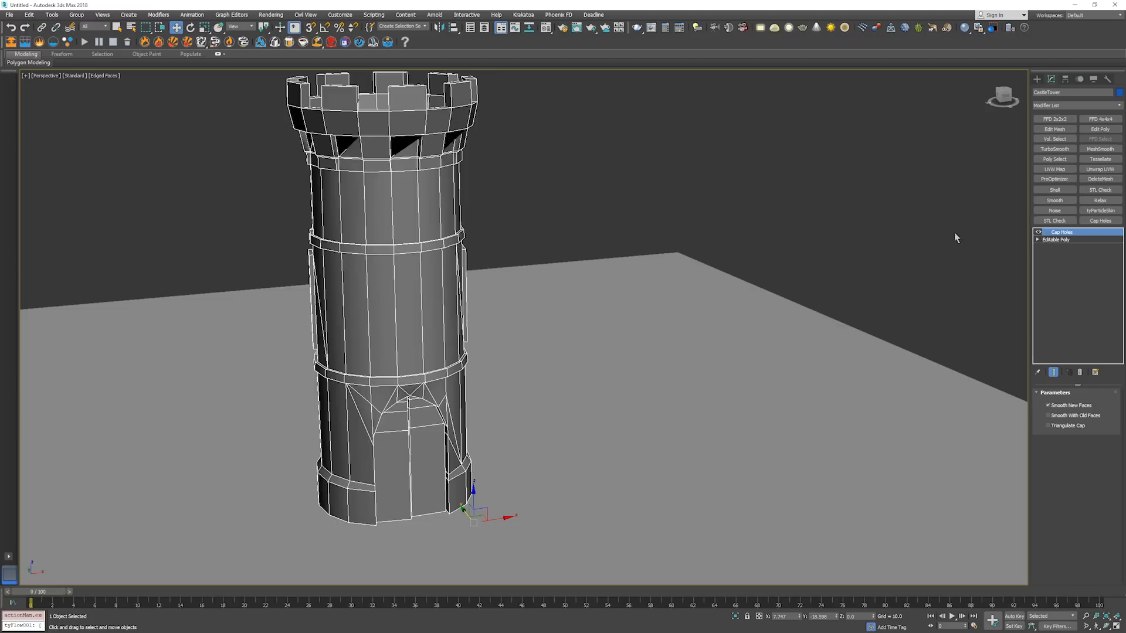
pyautogui.moveTo(734, 263); pyautogui.dragTo(743, 262, button='middle')
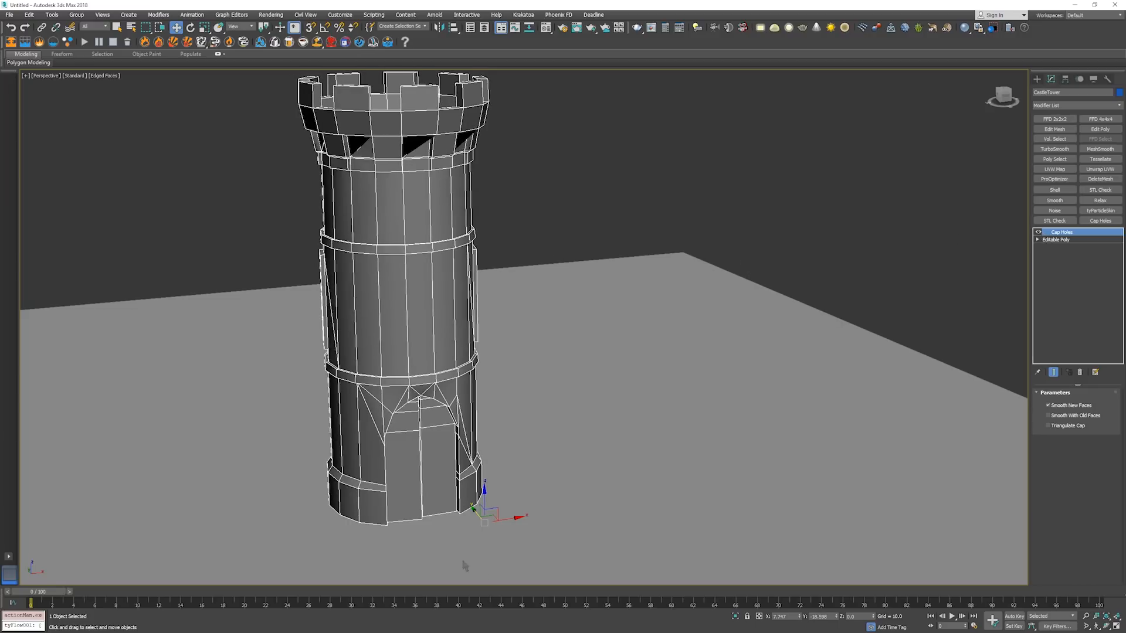
pyautogui.click(892, 264)
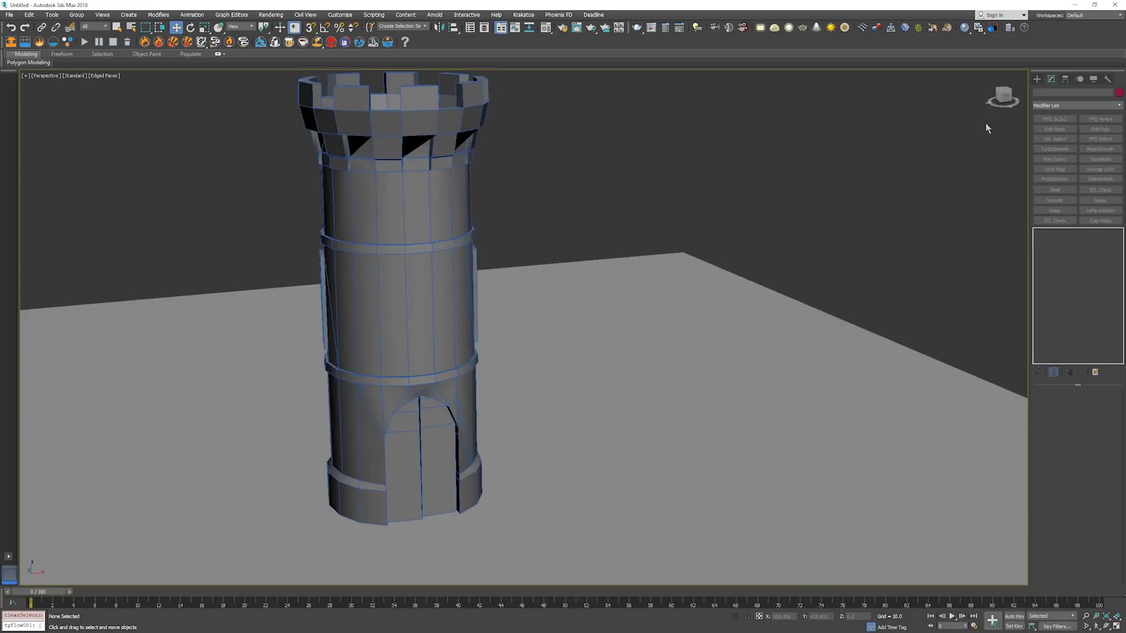
# Create a tyFlow object on the ground beside the castle tower and open its editor.
pyautogui.click(1037, 78)
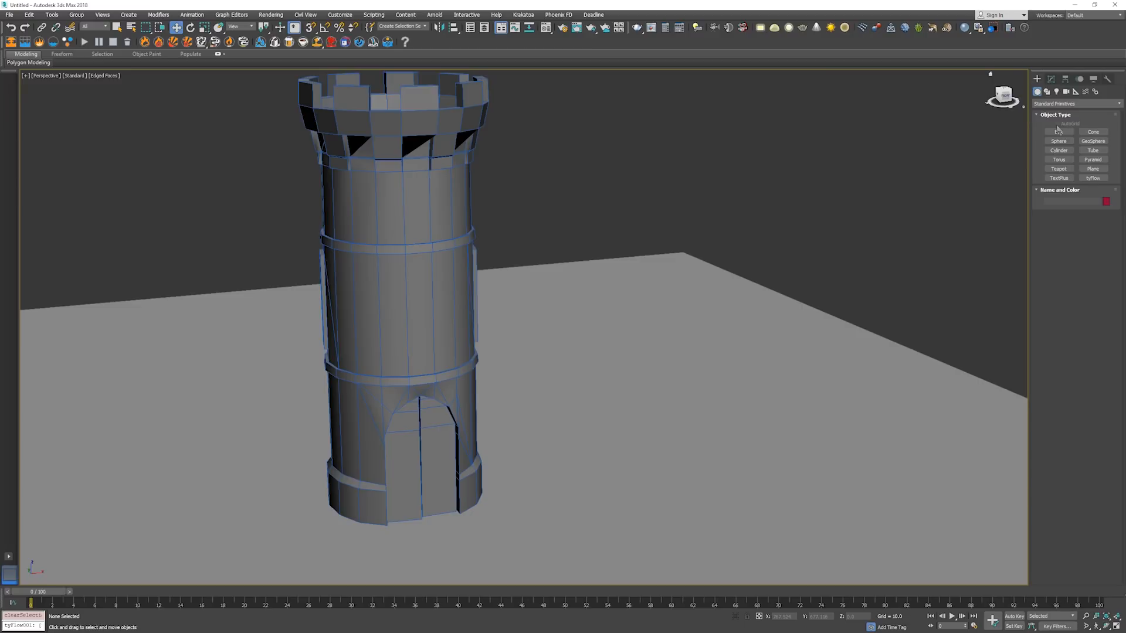
pyautogui.click(1092, 179)
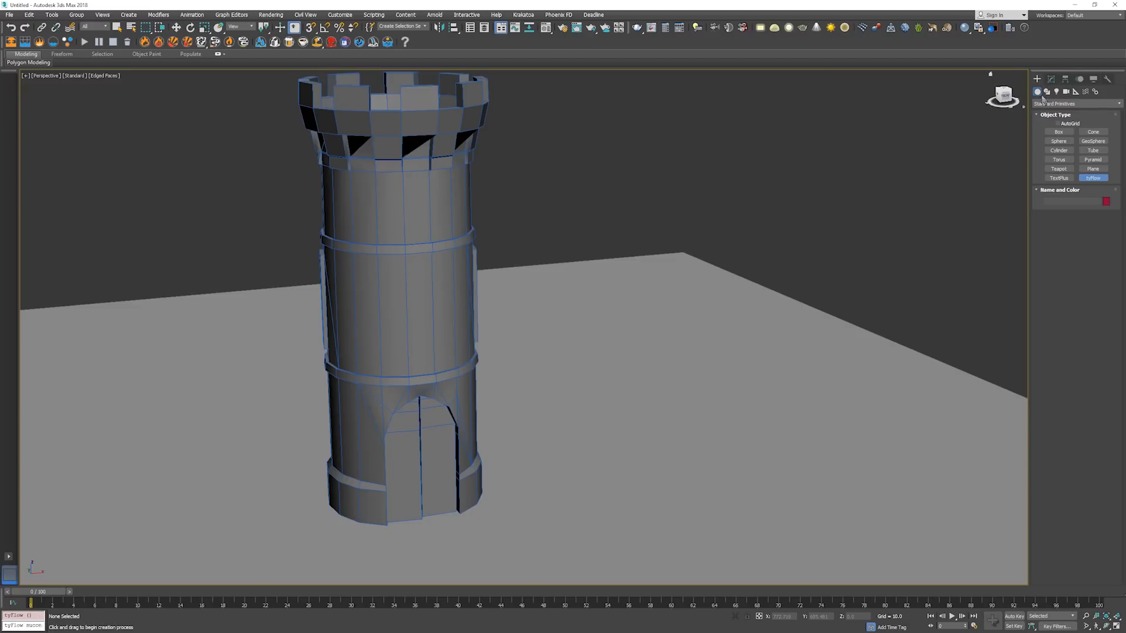
pyautogui.moveTo(614, 417); pyautogui.dragTo(643, 427)
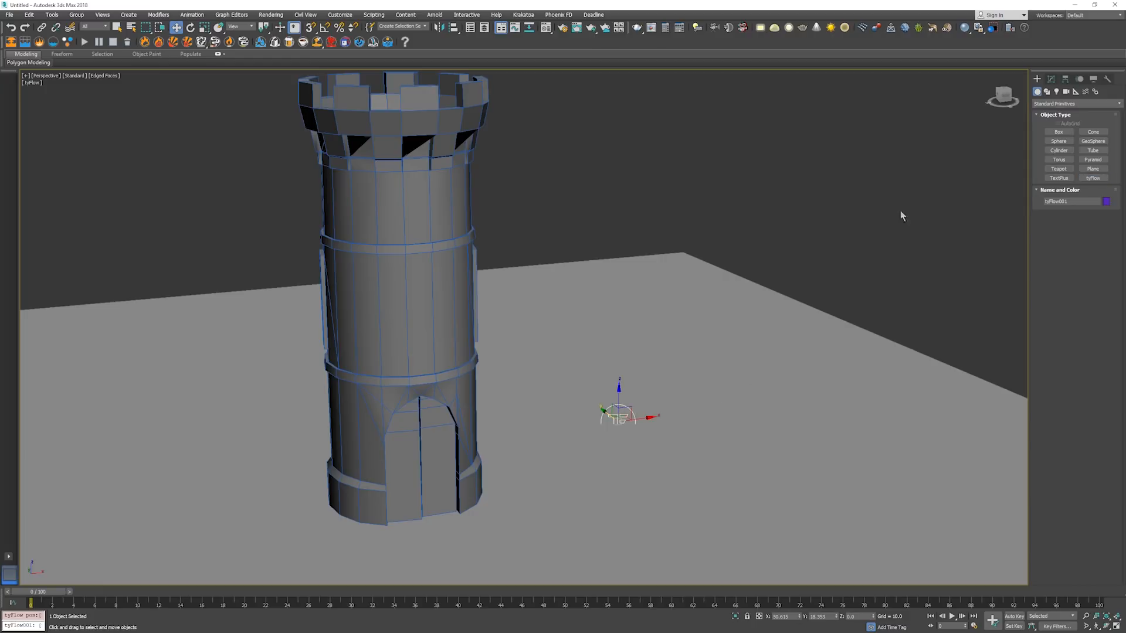
pyautogui.click(1048, 82)
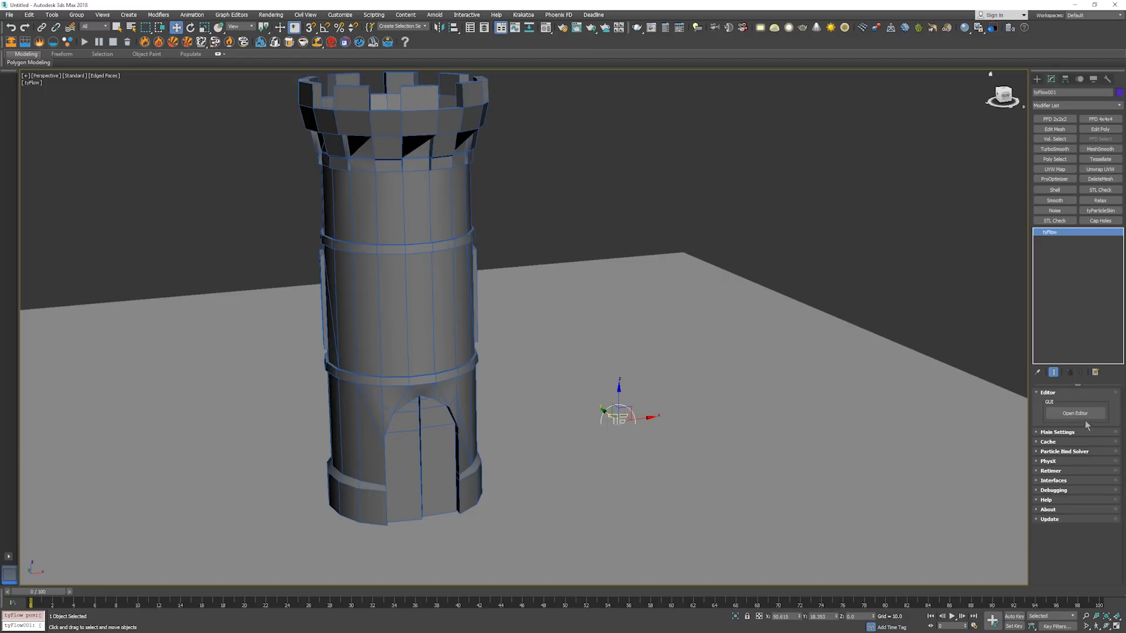
pyautogui.click(1083, 418)
# Restore the multi-viewport layout and fit the tyFlow editor window over the Top viewport.
pyautogui.click(871, 247)
pyautogui.hotkey('alt', 'w')
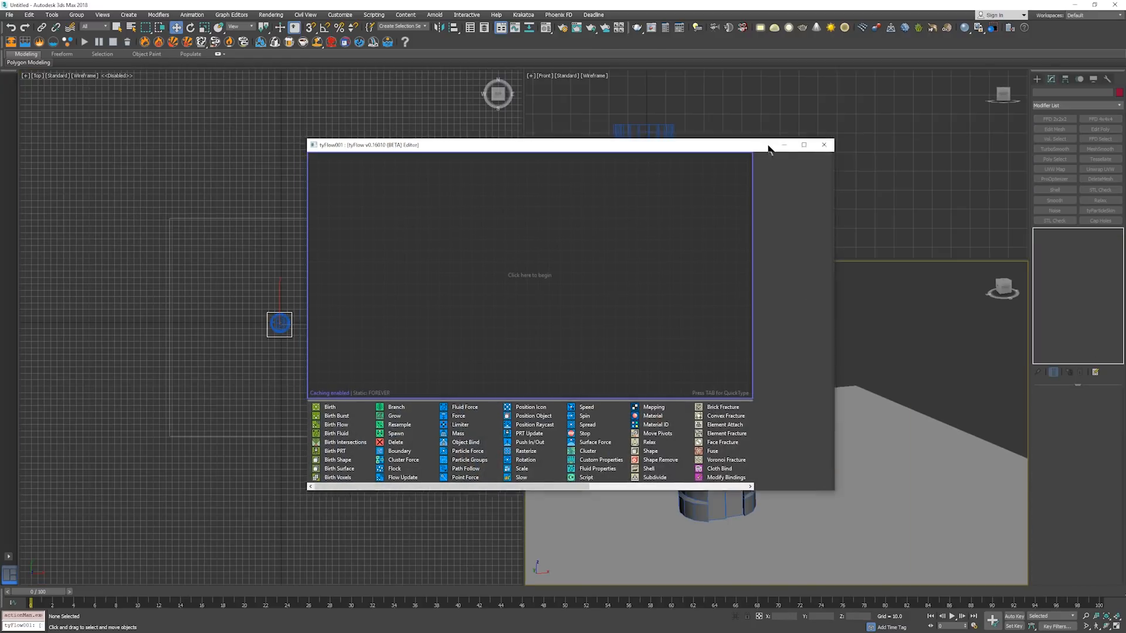
pyautogui.moveTo(626, 146); pyautogui.dragTo(411, 183)
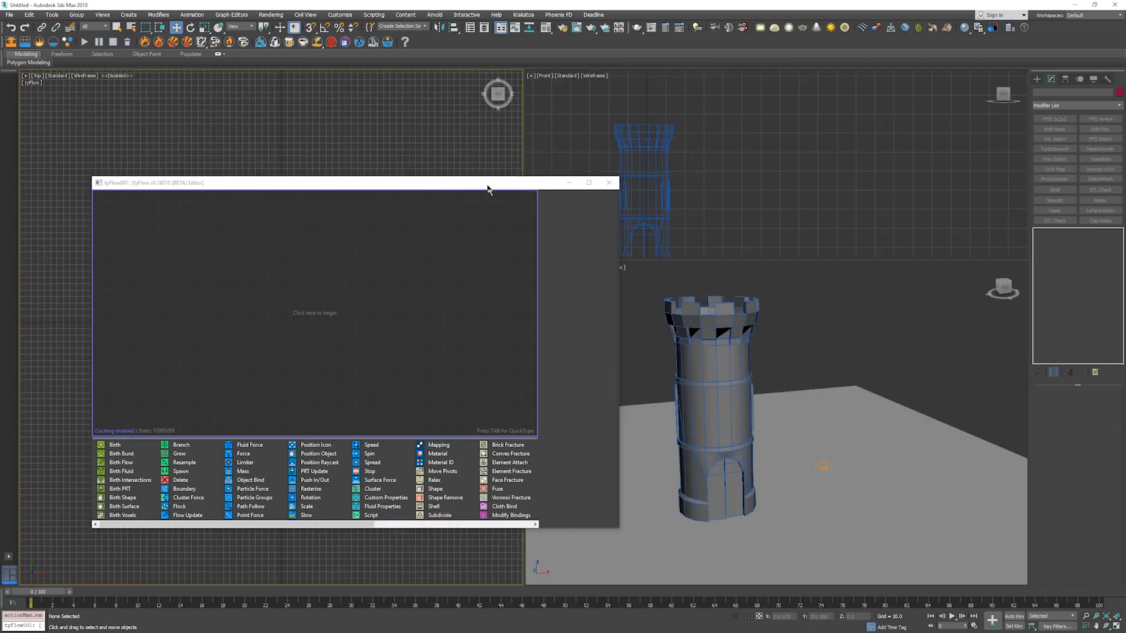
pyautogui.moveTo(487, 189); pyautogui.dragTo(409, 77)
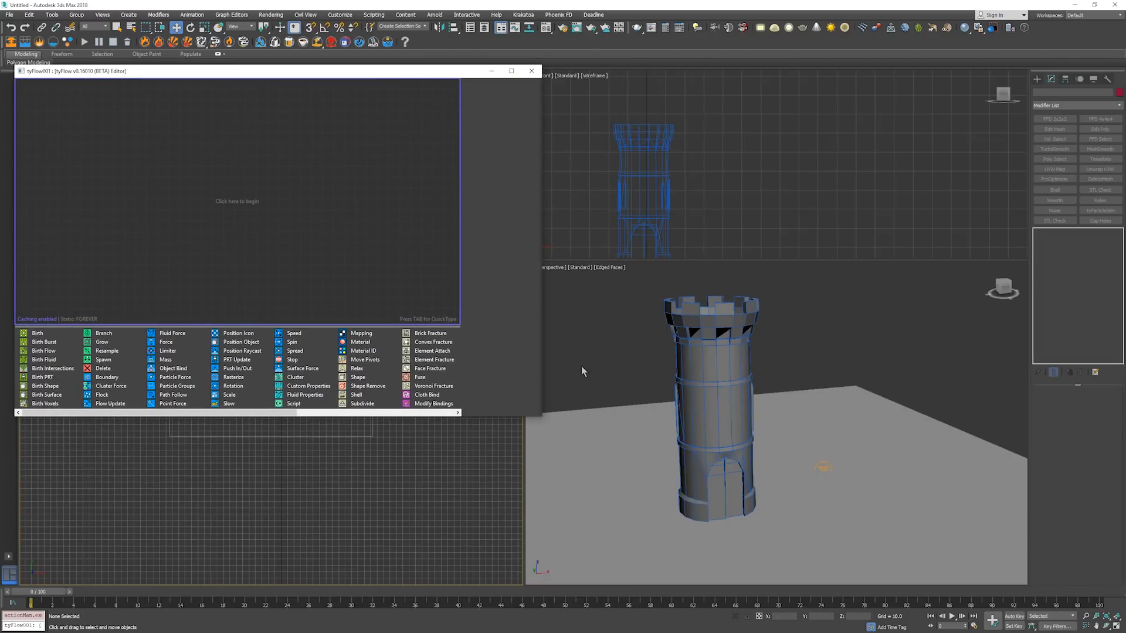
pyautogui.moveTo(543, 418); pyautogui.dragTo(524, 584)
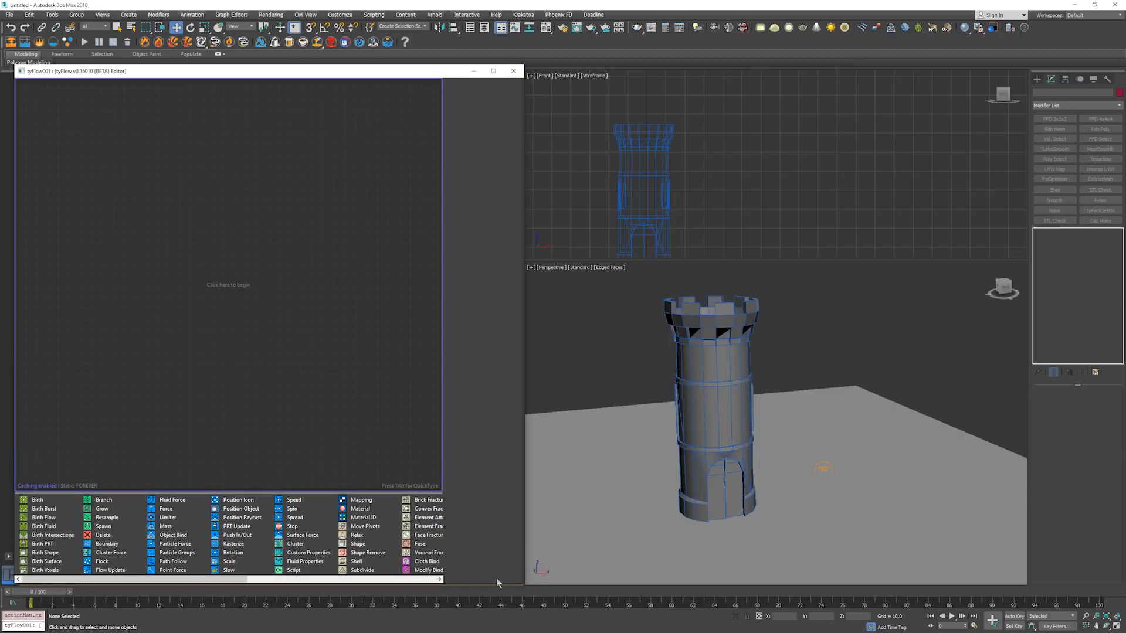
pyautogui.moveTo(820, 338); pyautogui.dragTo(837, 333, button='middle')
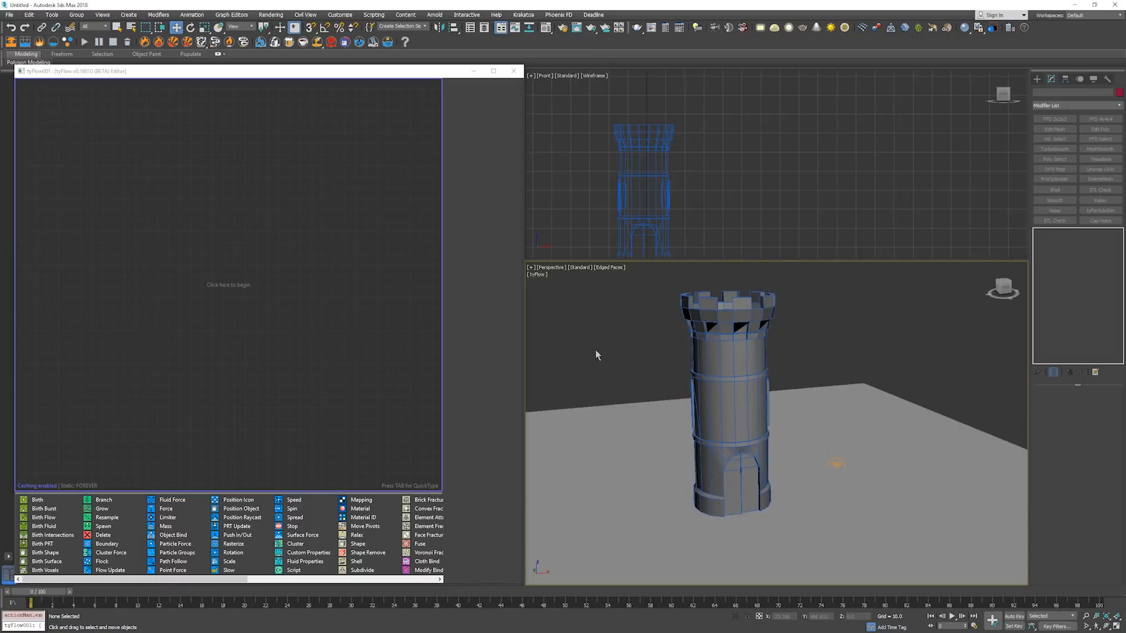
# Add a Birth Voxels operator in a new event of the empty flow.
pyautogui.click(164, 169)
pyautogui.press('Tab')
pyautogui.write('birth')
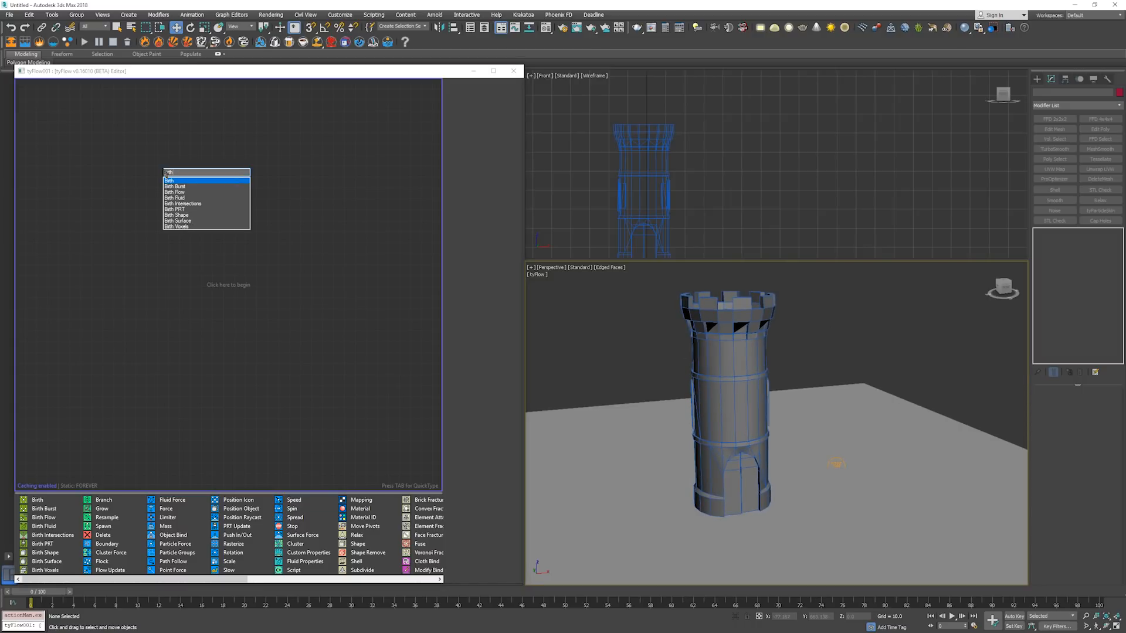
pyautogui.write(' vo')
pyautogui.press('Return')
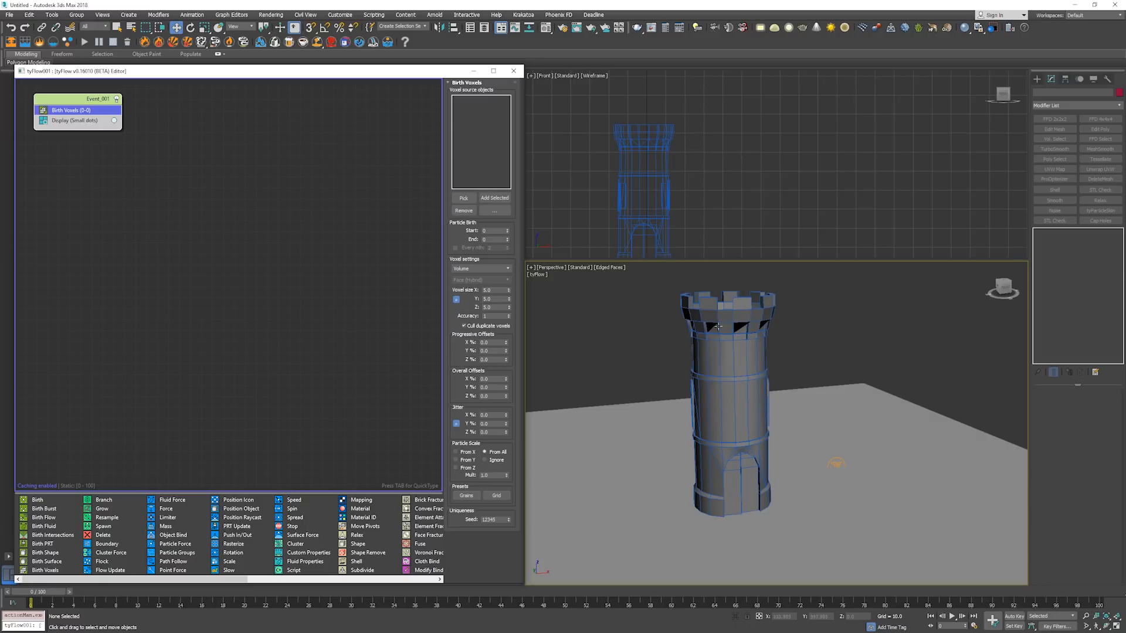
# Pick the castle tower as the source object of the Birth Voxels operator.
pyautogui.click(463, 197)
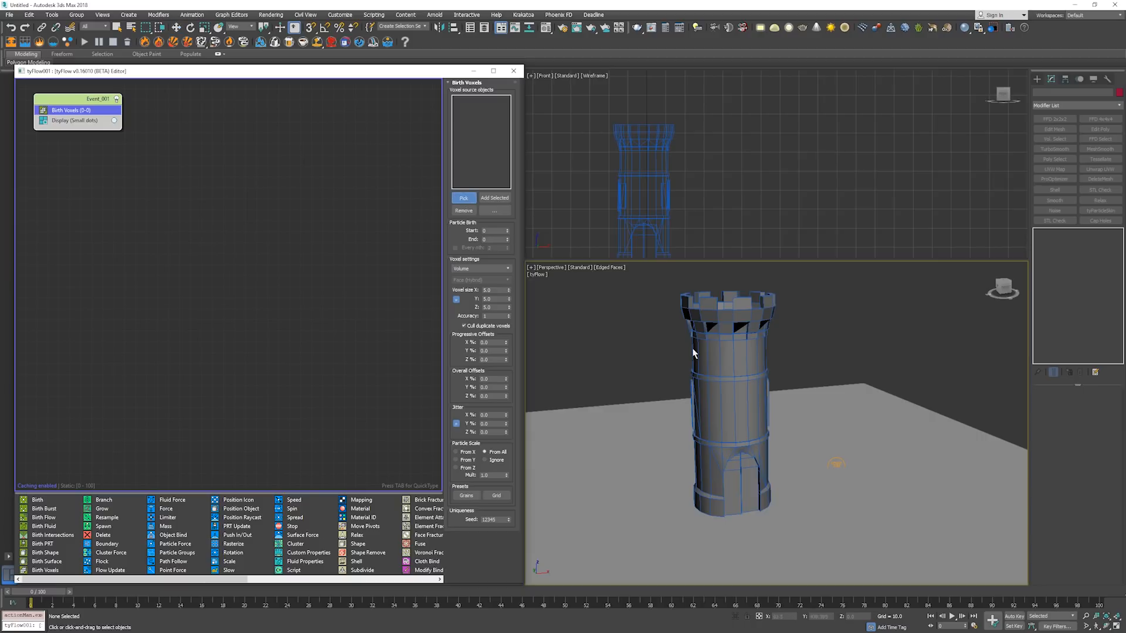
pyautogui.click(694, 353)
pyautogui.scroll(5, 640, 152)
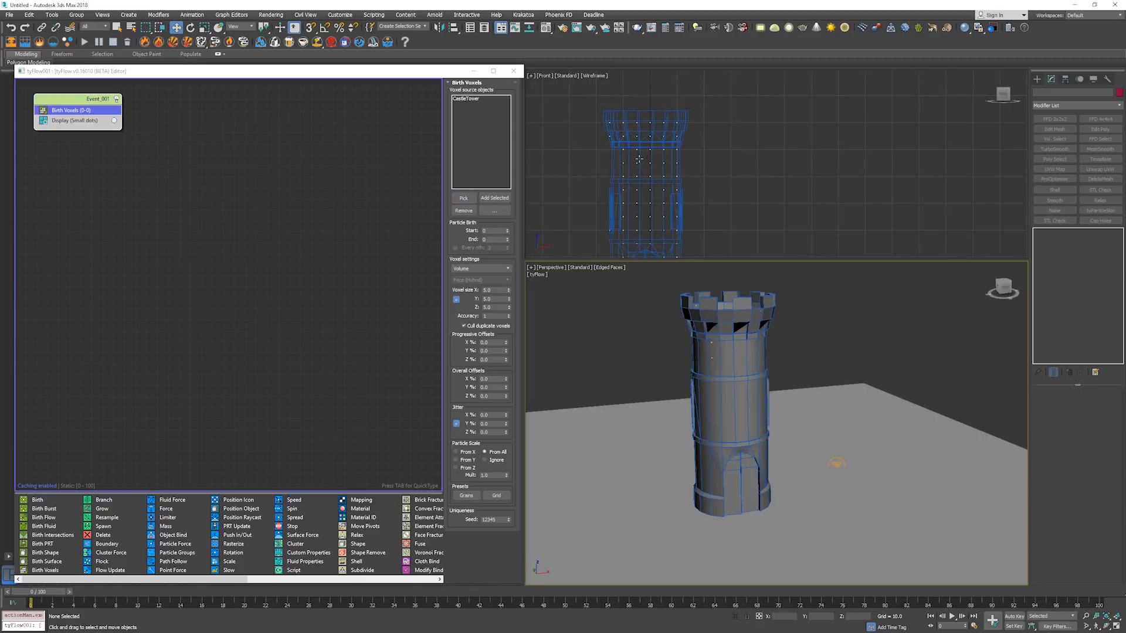
pyautogui.scroll(-3, 633, 212)
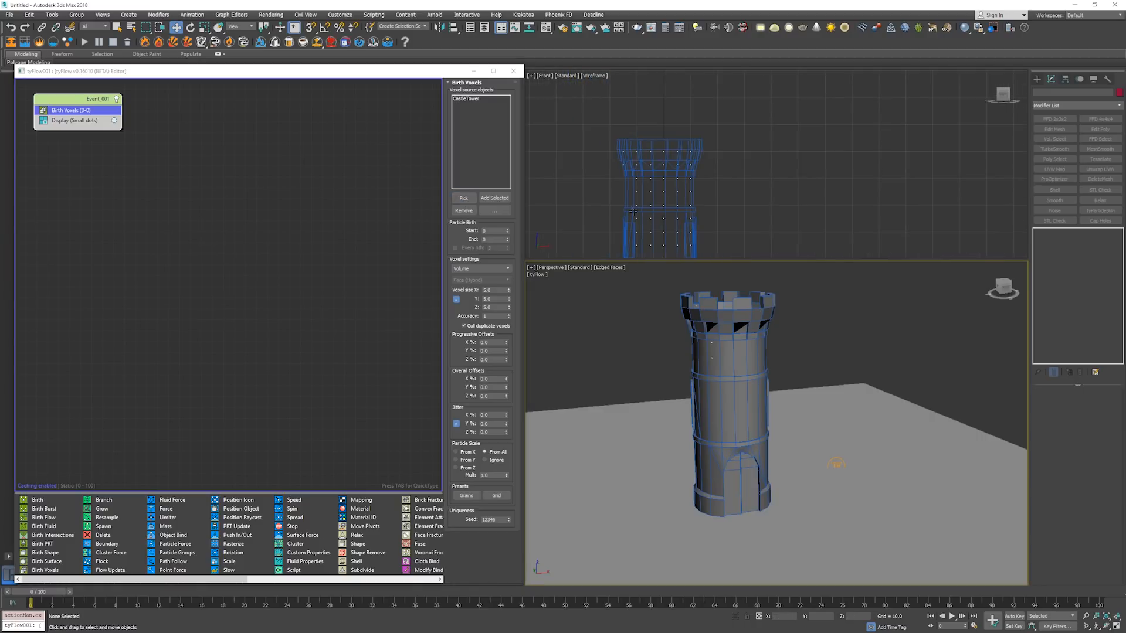
# Set the Birth Voxels voxel size to 1.0.
pyautogui.doubleClick(494, 290)
pyautogui.write('1')
pyautogui.press('Return')
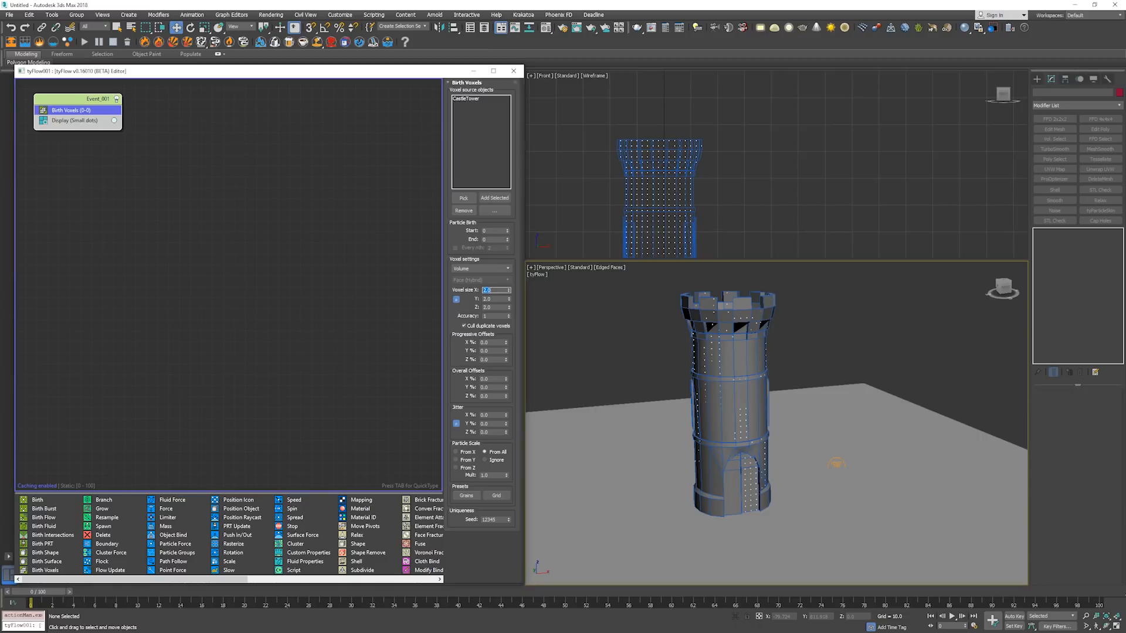
pyautogui.middleClick(699, 330)
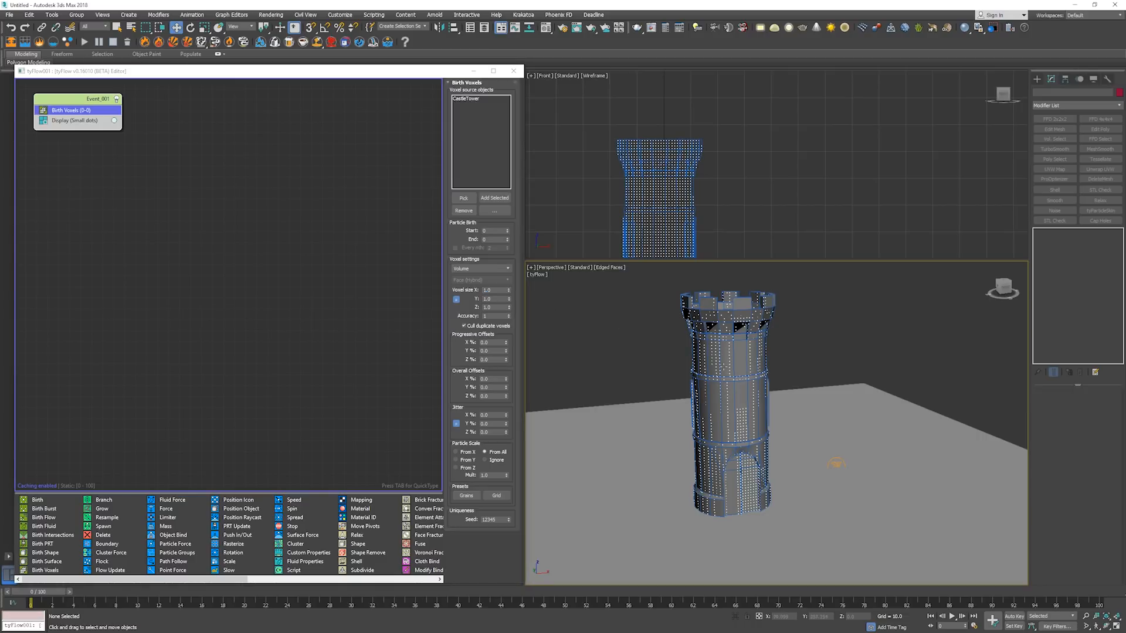
# Try hiding the castle tower to view the voxel particles alone, and undo it.
pyautogui.click(740, 358)
pyautogui.hotkey('alt', 'h')
pyautogui.moveTo(740, 358)
pyautogui.keyDown('alt'); pyautogui.mouseDown(button='middle')
pyautogui.moveTo(734, 372)
pyautogui.moveTo(751, 372)
pyautogui.moveTo(727, 369)
pyautogui.mouseUp(button='middle'); pyautogui.keyUp('alt')
pyautogui.hotkey('ctrl', 'z')
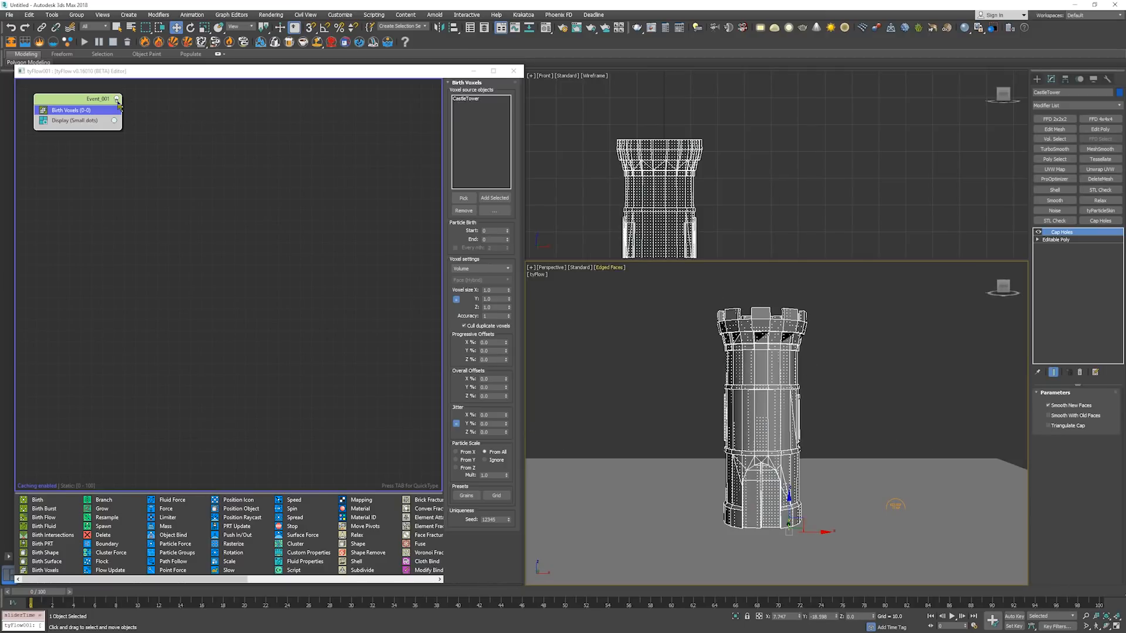
# Turn off the particle event and disable the castle tower's Cap Holes modifier, going down to its Editable Poly level.
pyautogui.click(117, 100)
pyautogui.click(928, 374)
pyautogui.moveTo(872, 368); pyautogui.dragTo(808, 366, button='middle')
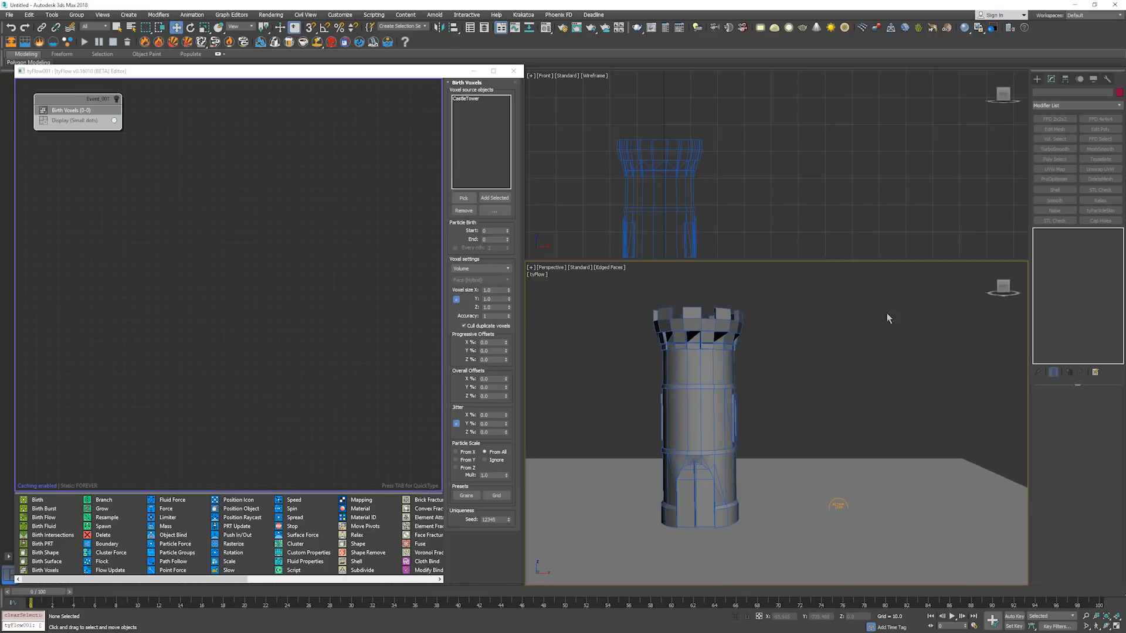
pyautogui.click(720, 320)
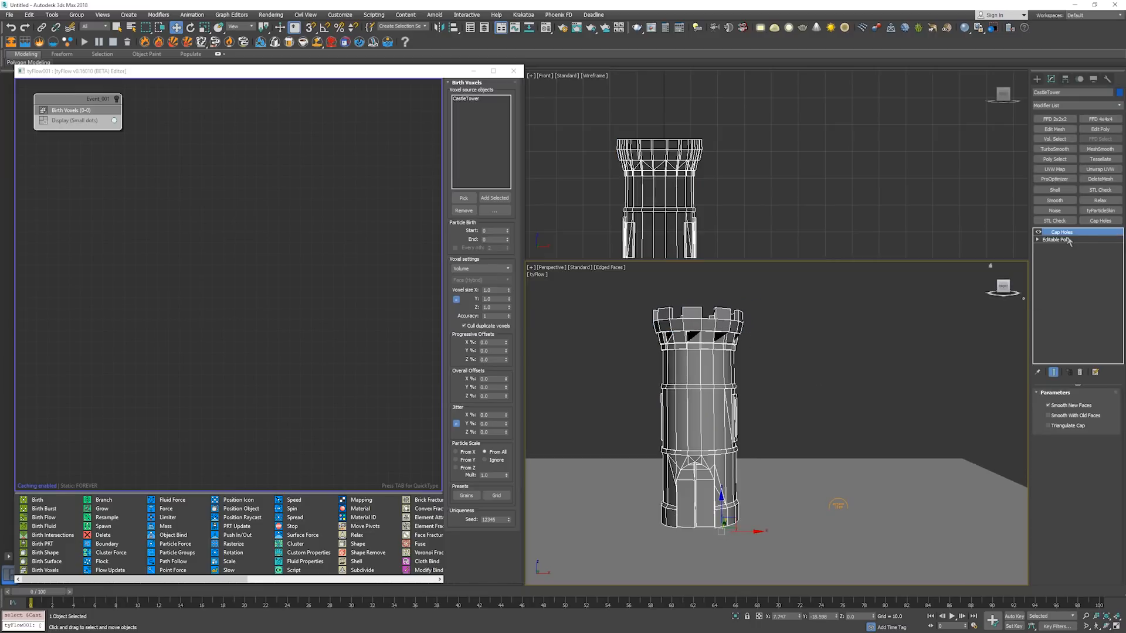
pyautogui.click(1038, 233)
pyautogui.click(1058, 240)
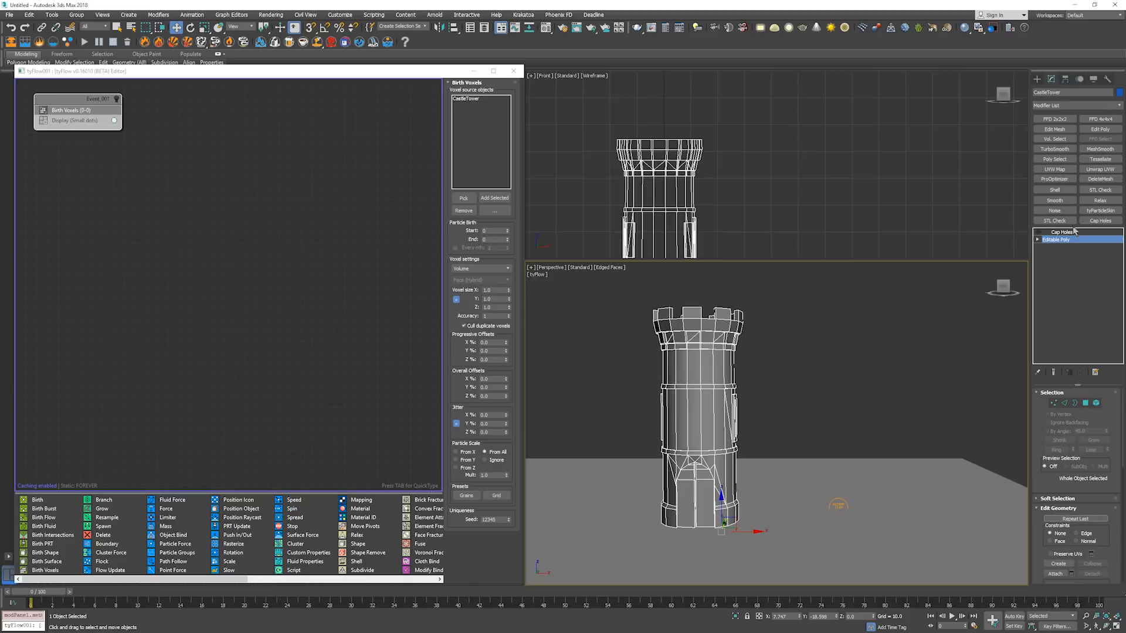
# Add an STL Check modifier above the tower's Editable Poly and run its check for everything, leaving the check off.
pyautogui.click(1054, 221)
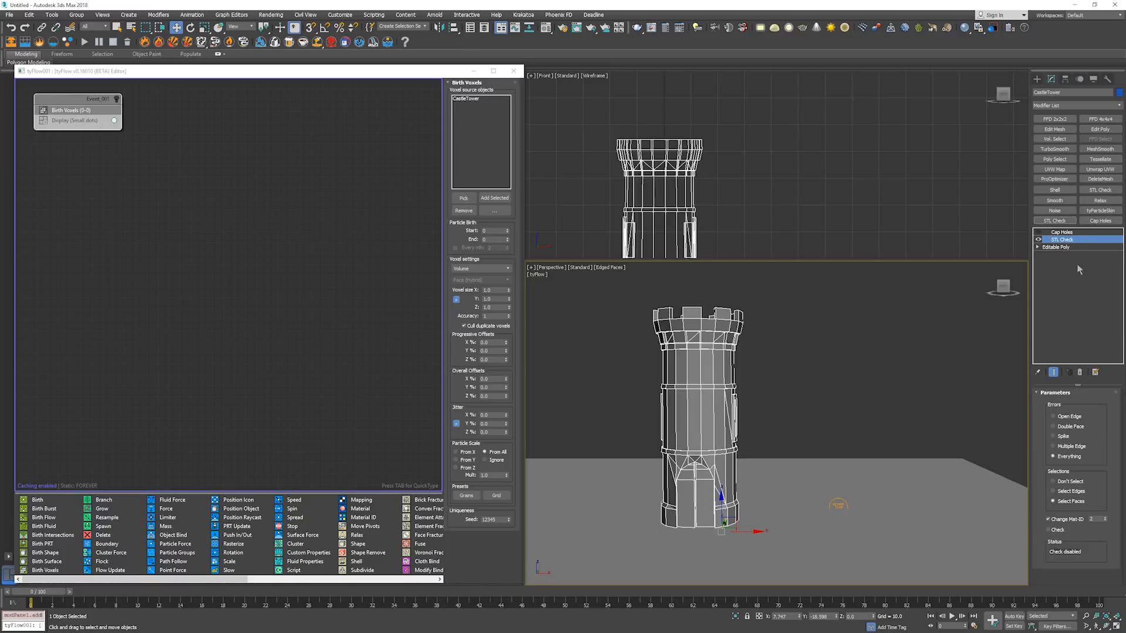
pyautogui.click(1048, 530)
pyautogui.click(1049, 530)
# Move the STL Check modifier above Cap Holes and turn Cap Holes back on.
pyautogui.moveTo(1066, 239); pyautogui.dragTo(1068, 229)
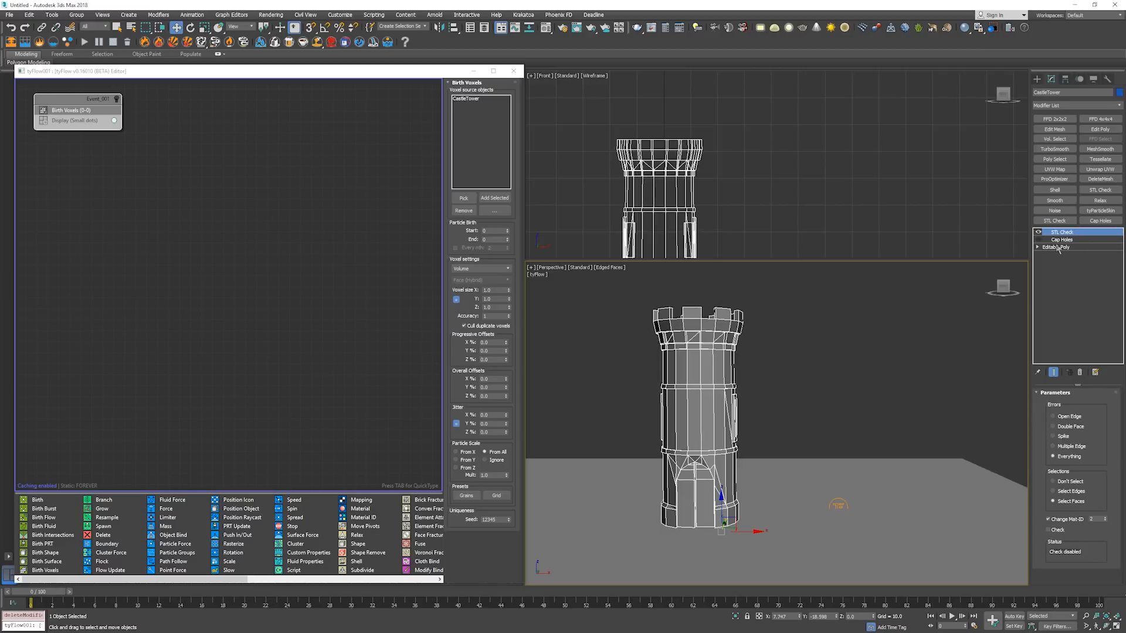
pyautogui.click(1061, 240)
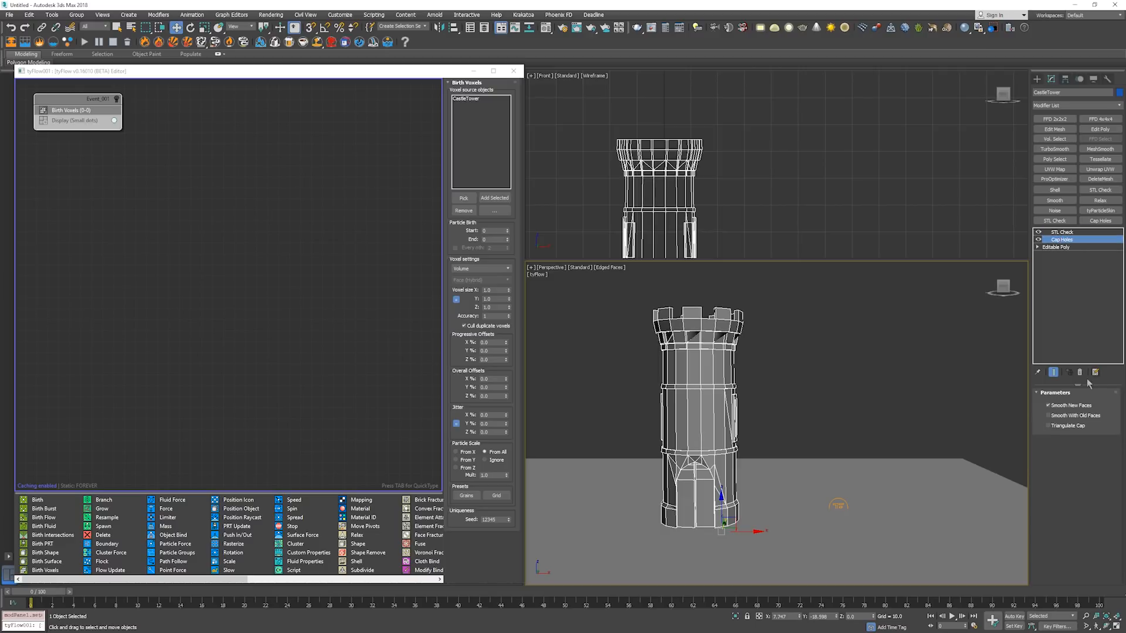
pyautogui.scroll(5, 761, 357)
pyautogui.moveTo(619, 315); pyautogui.dragTo(739, 322, button='middle')
pyautogui.scroll(-2, 771, 389)
pyautogui.scroll(-4, 693, 386)
pyautogui.moveTo(818, 358); pyautogui.dragTo(832, 357, button='middle')
# Run the STL Check on the capped tower, switch the check off and remove the modifier.
pyautogui.click(1080, 232)
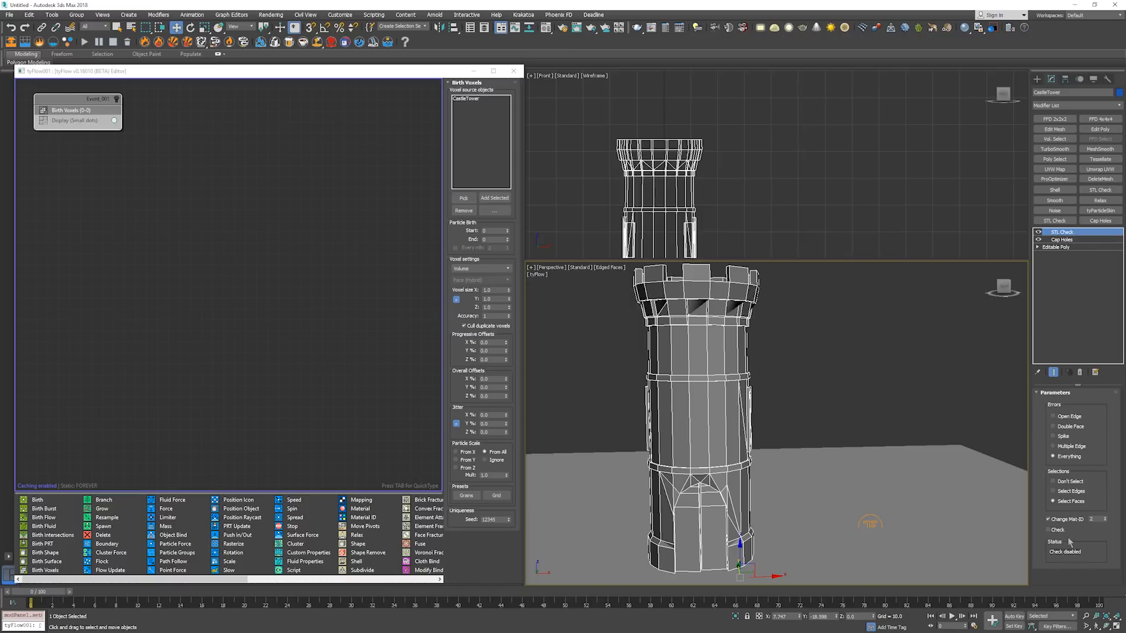
pyautogui.click(1048, 530)
pyautogui.click(1049, 530)
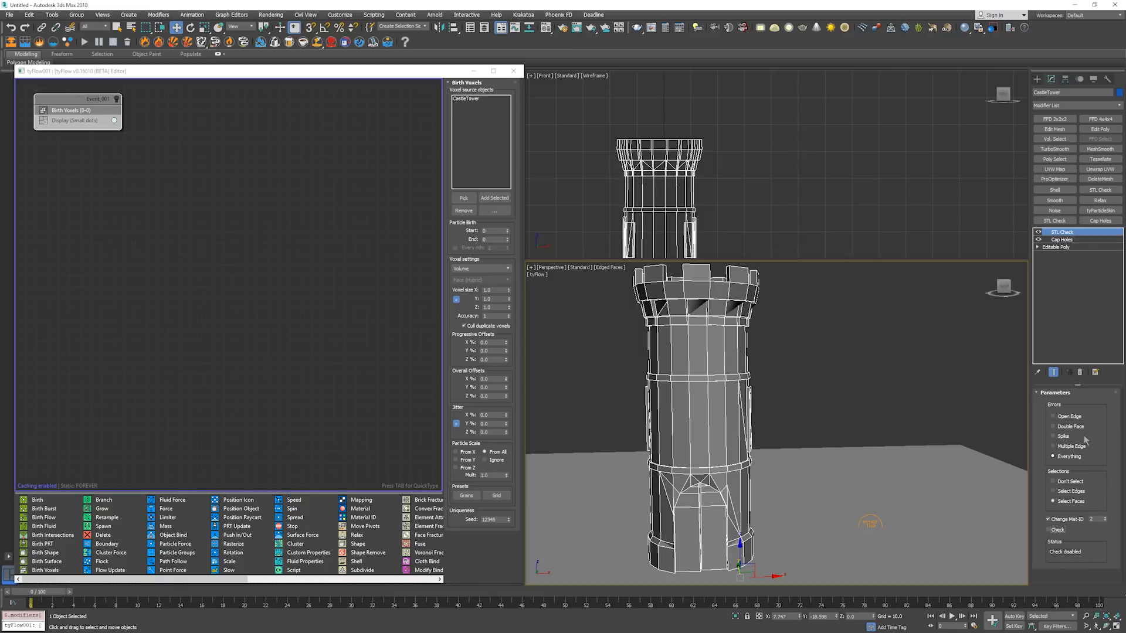
# Turn the particle event back on and hide the castle tower mesh.
pyautogui.click(906, 397)
pyautogui.keyDown('alt'); pyautogui.moveTo(797, 395); pyautogui.dragTo(715, 350, button='middle'); pyautogui.keyUp('alt')
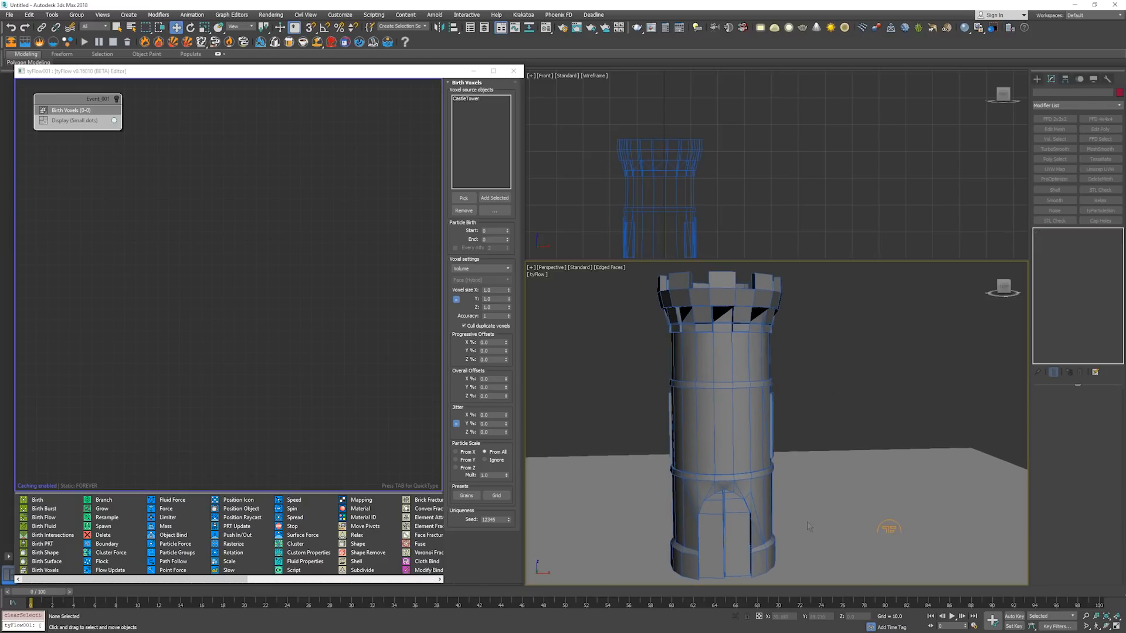
pyautogui.scroll(-3, 712, 442)
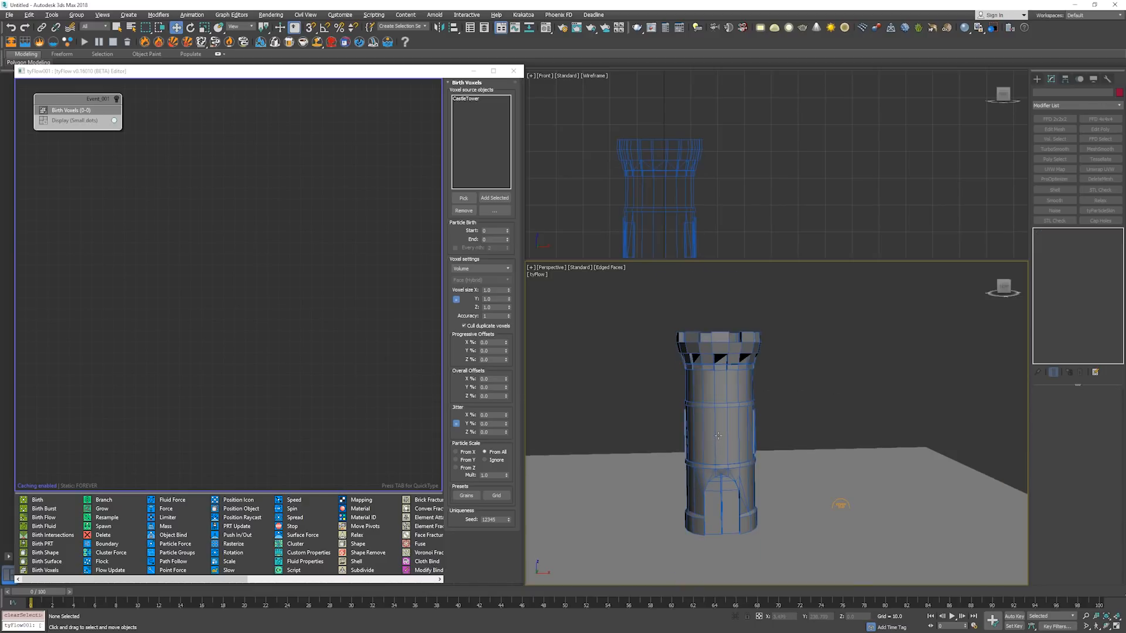
pyautogui.keyDown('alt'); pyautogui.moveTo(718, 436); pyautogui.dragTo(729, 409, button='middle'); pyautogui.keyUp('alt')
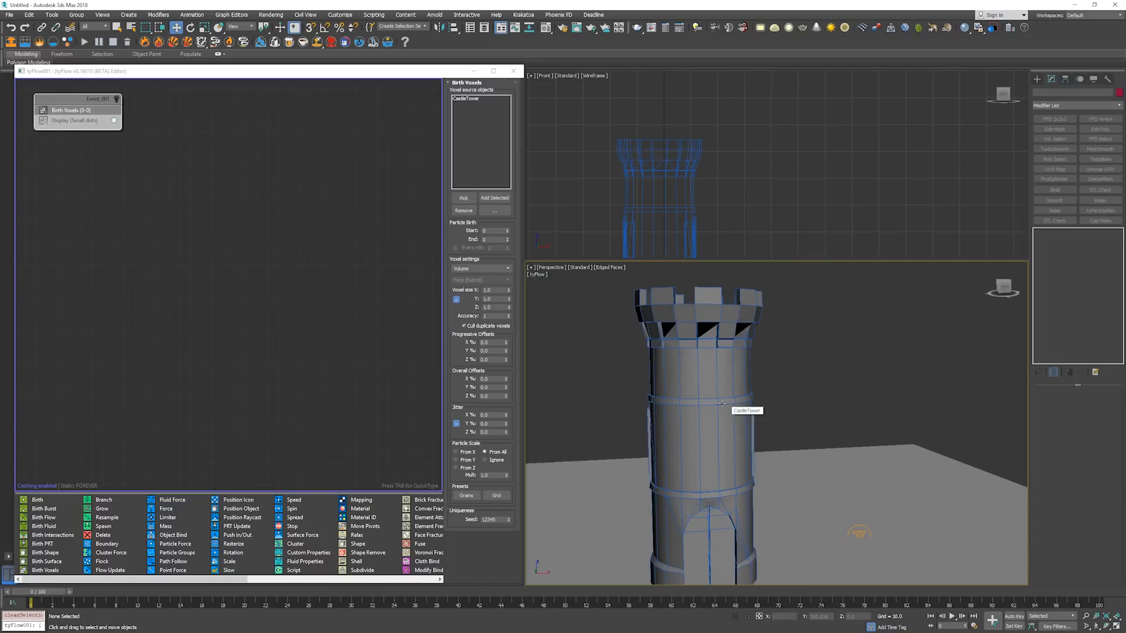
pyautogui.click(729, 411)
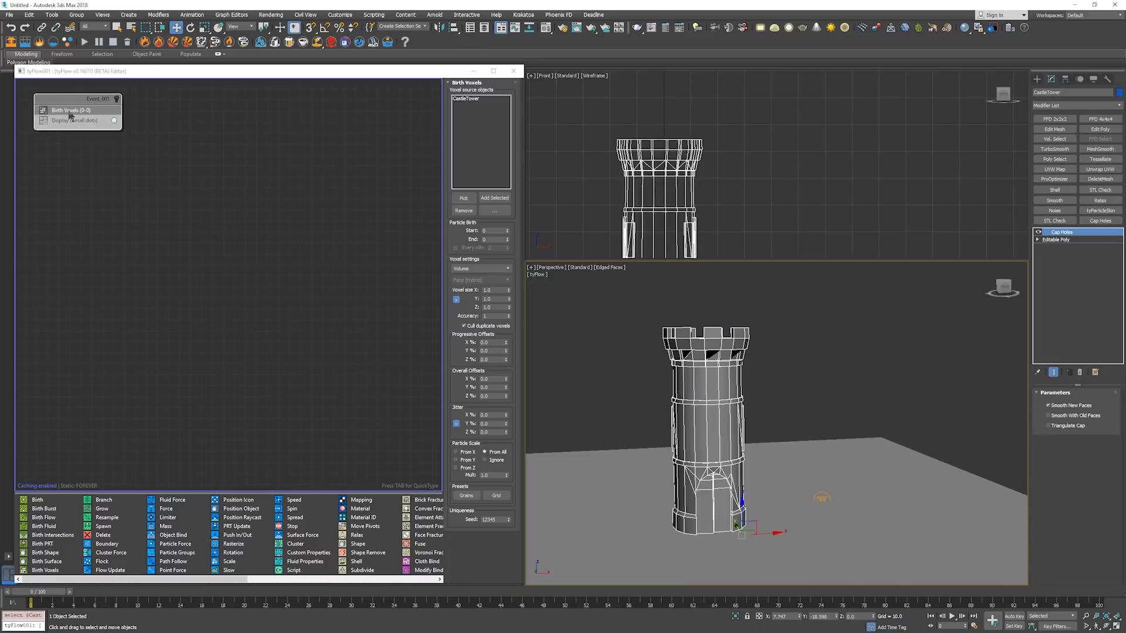
pyautogui.click(116, 98)
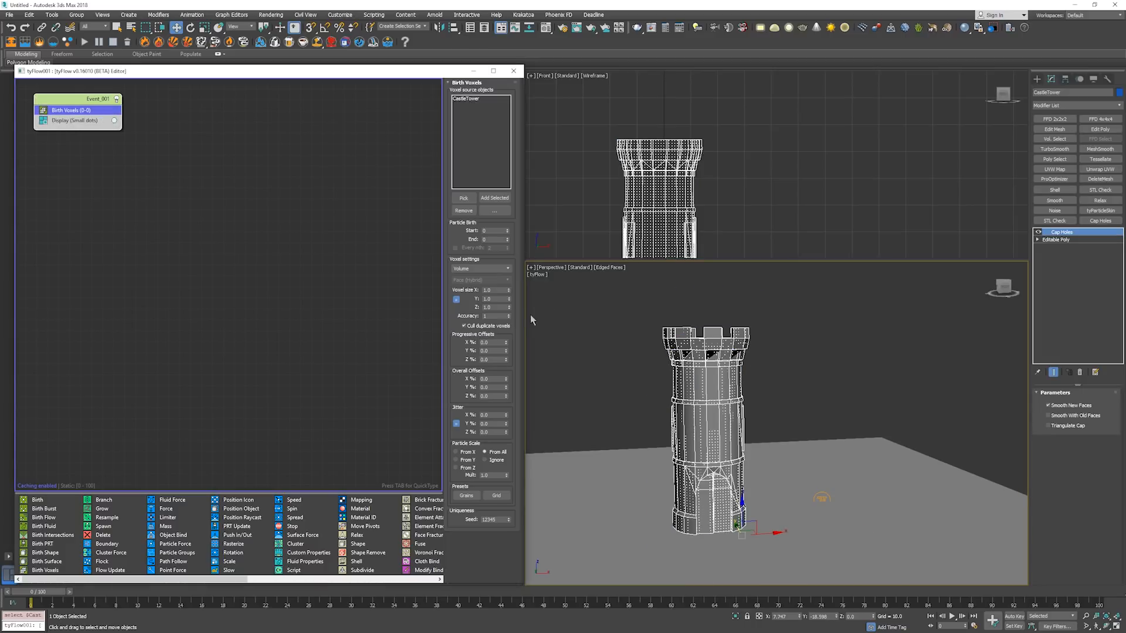
pyautogui.keyDown('alt'); pyautogui.moveTo(713, 372); pyautogui.dragTo(727, 385, button='middle'); pyautogui.keyUp('alt')
pyautogui.hotkey('alt', 'h')
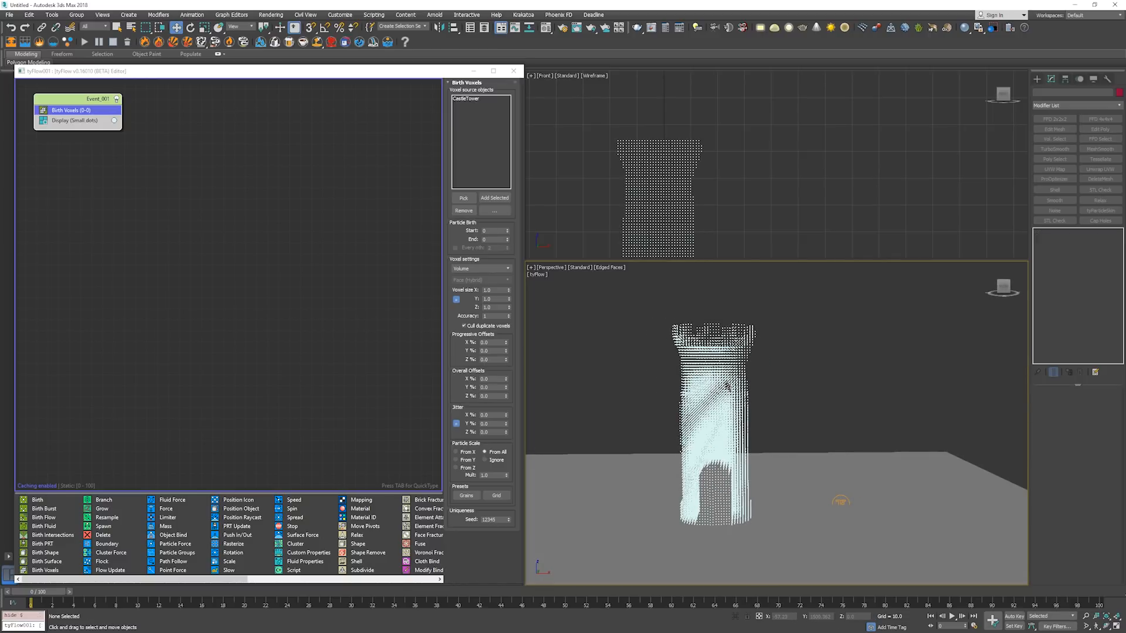
# Examine the tower's voxel particles from several angles and distances in the perspective view.
pyautogui.keyDown('alt'); pyautogui.moveTo(737, 386); pyautogui.dragTo(756, 404, button='middle'); pyautogui.keyUp('alt')
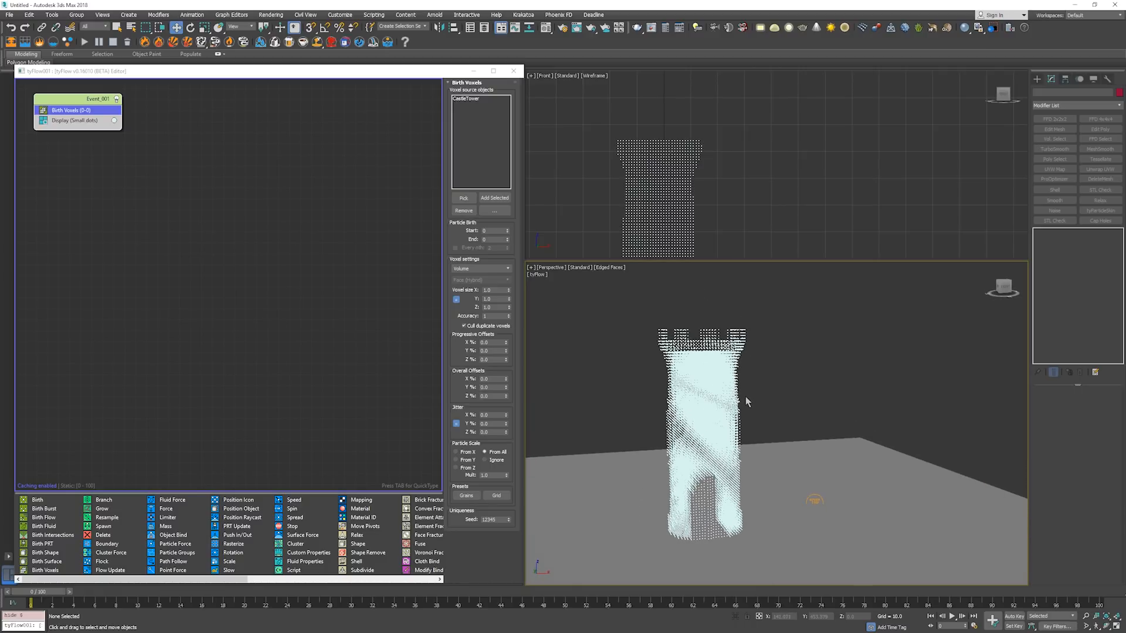
pyautogui.scroll(4, 744, 396)
pyautogui.scroll(-2, 744, 396)
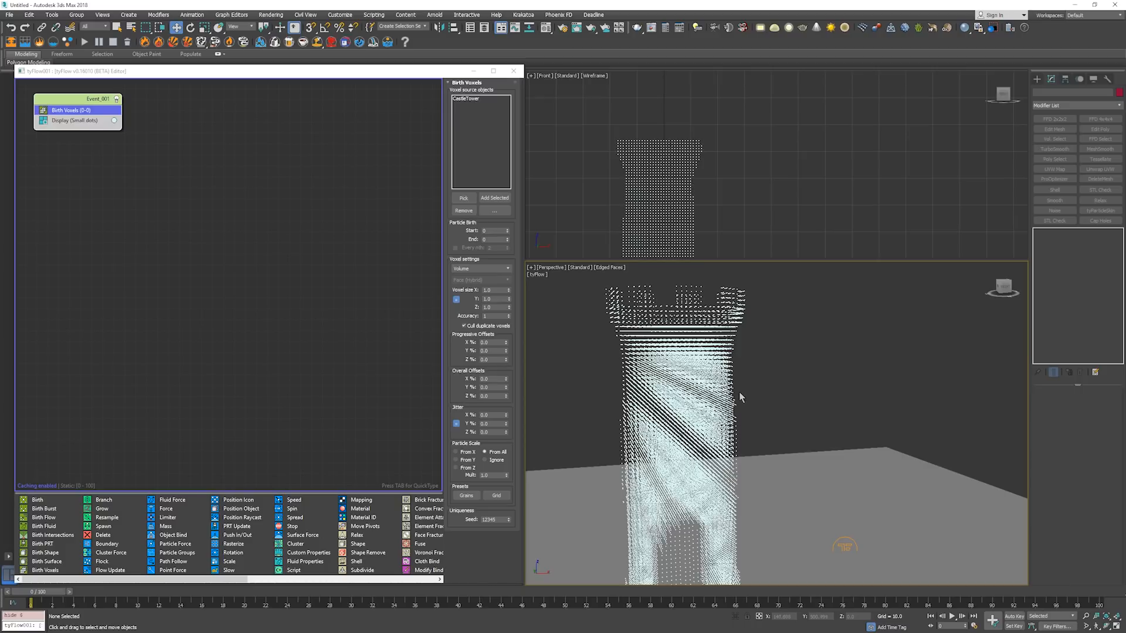
pyautogui.moveTo(739, 392); pyautogui.dragTo(751, 381, button='middle')
pyautogui.scroll(-4, 744, 389)
pyautogui.scroll(4, 744, 393)
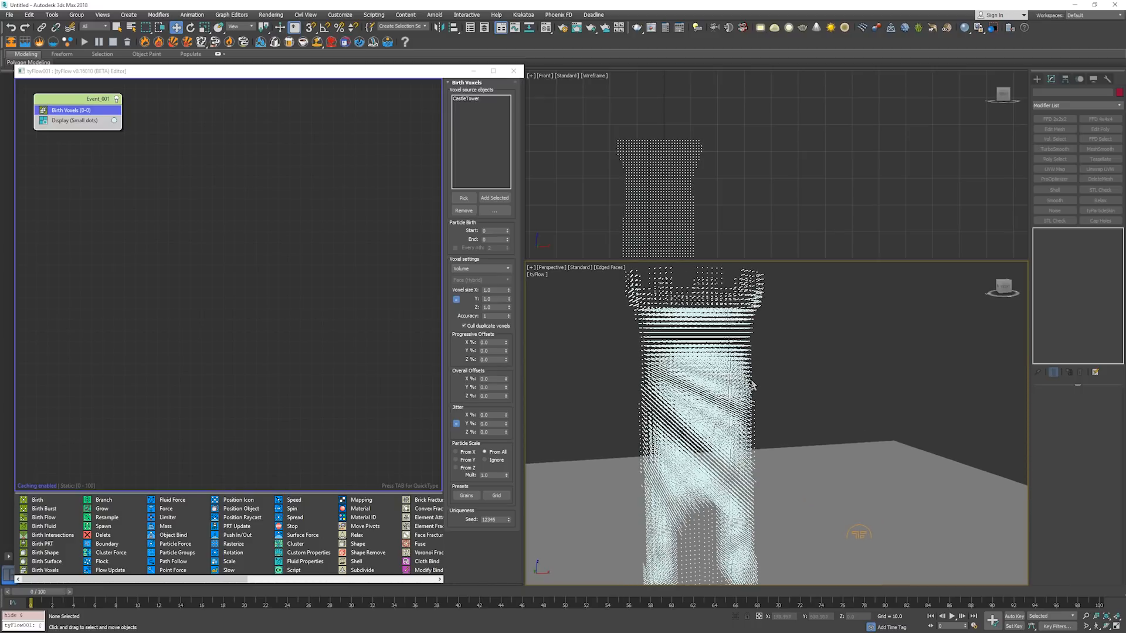
pyautogui.hotkey('alt', 'z')
pyautogui.moveTo(738, 381); pyautogui.dragTo(731, 402)
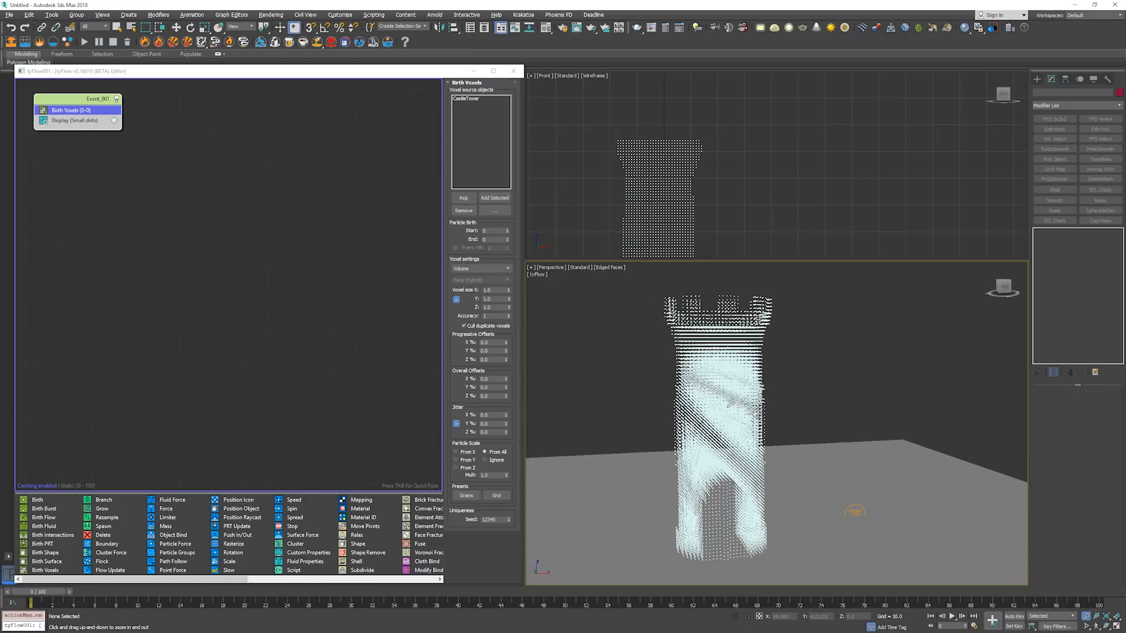
pyautogui.press('w')
pyautogui.moveTo(730, 398); pyautogui.dragTo(696, 385, button='middle')
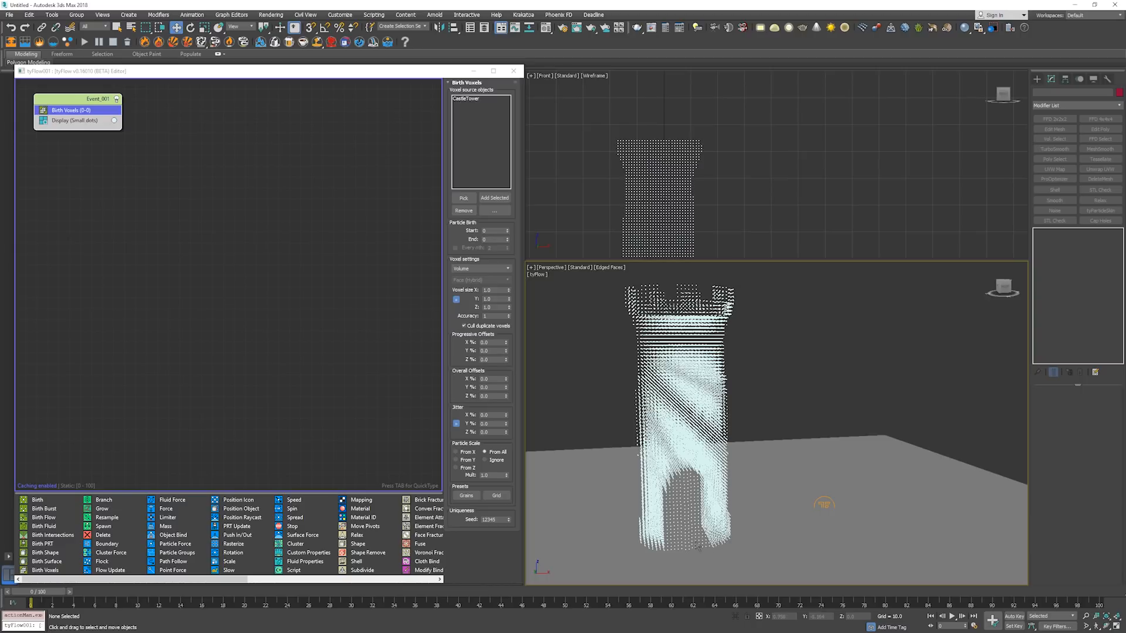
pyautogui.keyDown('alt'); pyautogui.moveTo(659, 439); pyautogui.dragTo(731, 462, button='middle'); pyautogui.keyUp('alt')
# Switch the perspective view to wireframe shading and deselect the Birth Voxels operator.
pyautogui.press('F3')
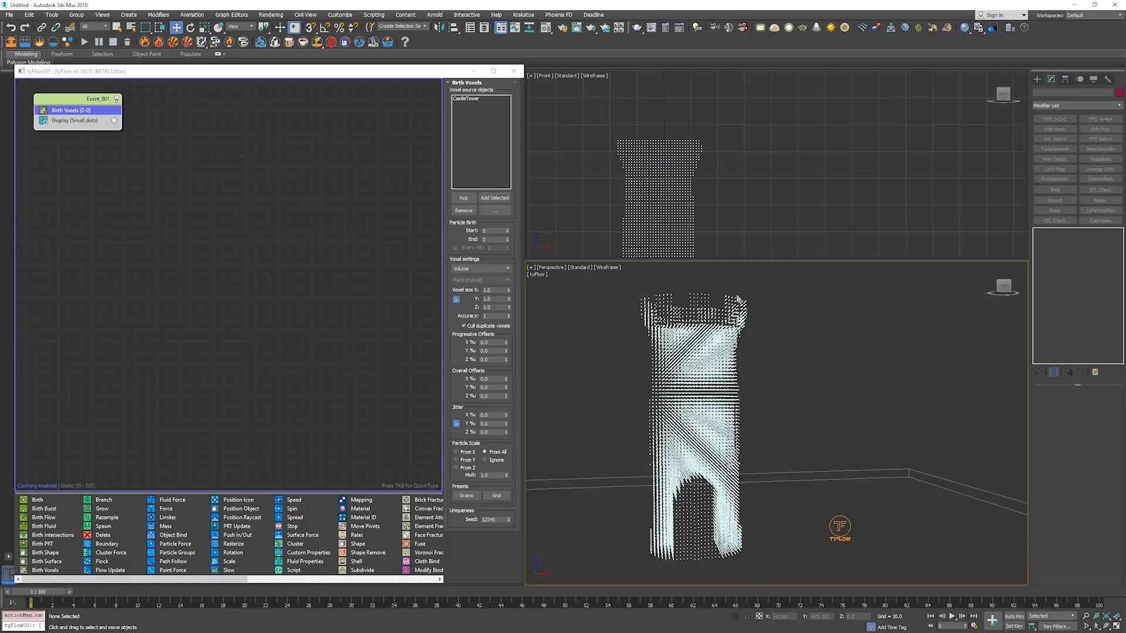
pyautogui.click(220, 168)
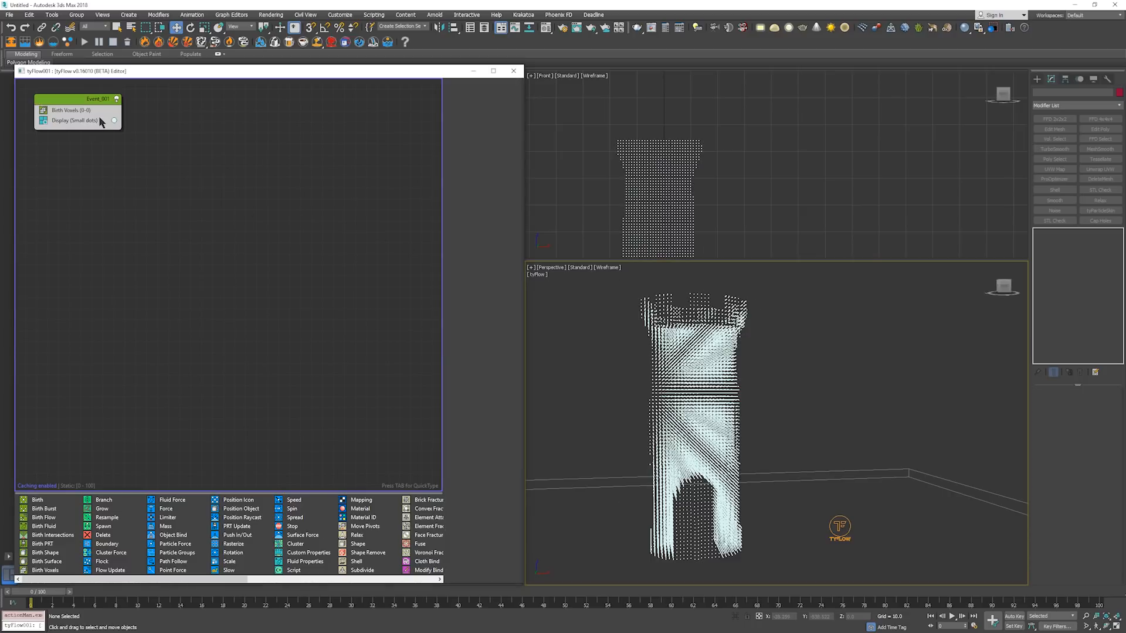
pyautogui.click(76, 104)
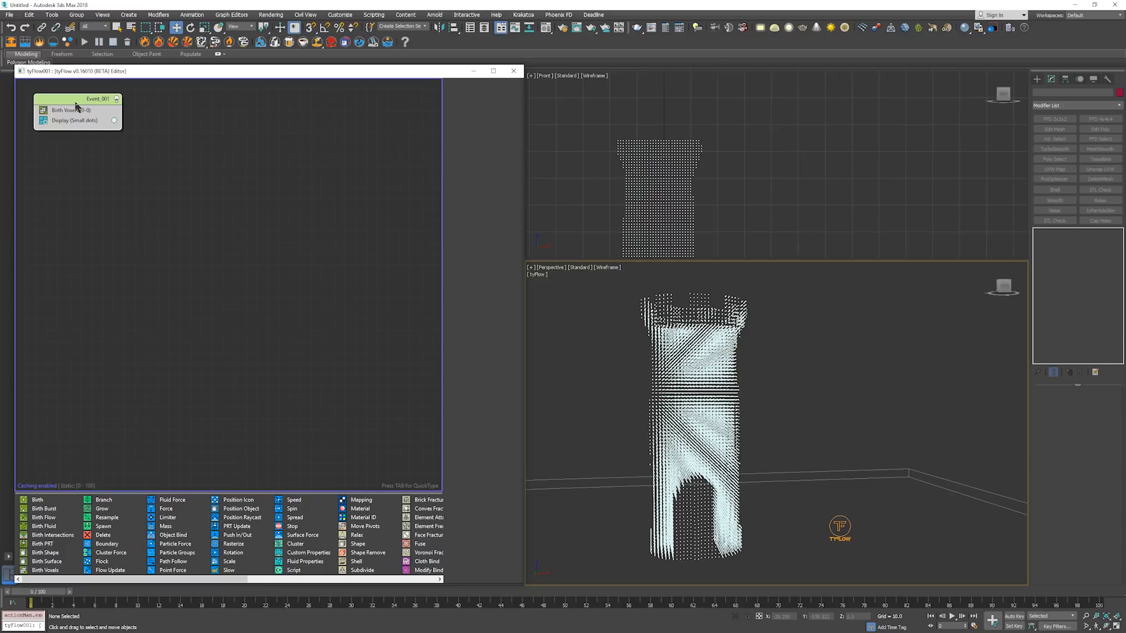
# Add a Particle Physics operator to the event below Birth Voxels.
pyautogui.click(719, 196)
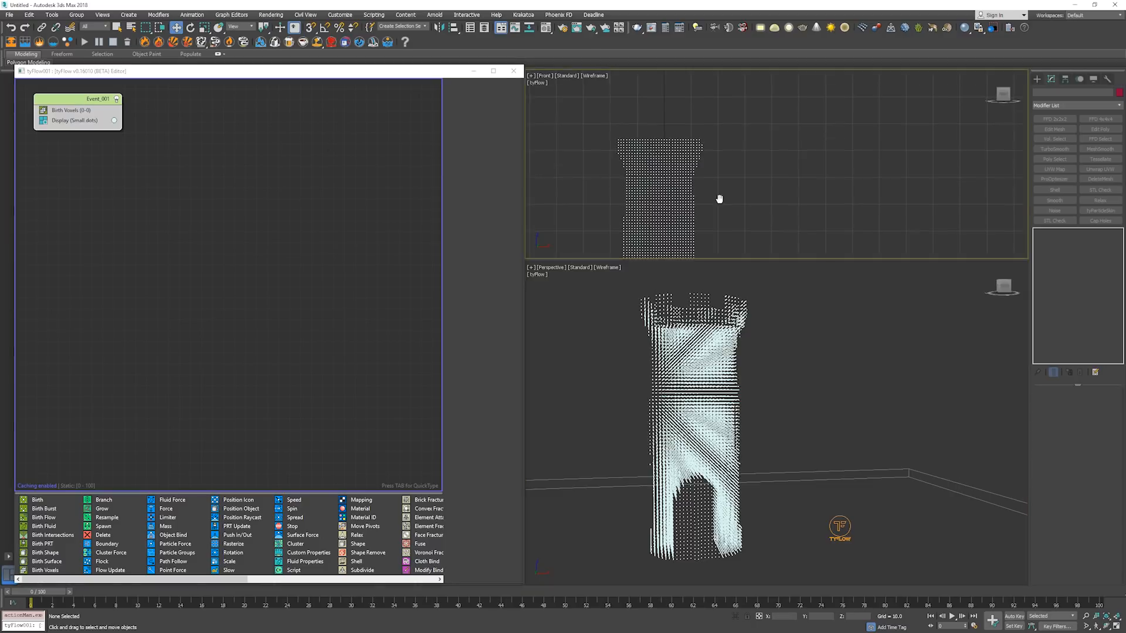
pyautogui.scroll(-4, 696, 178)
pyautogui.scroll(4, 677, 158)
pyautogui.scroll(-2, 668, 173)
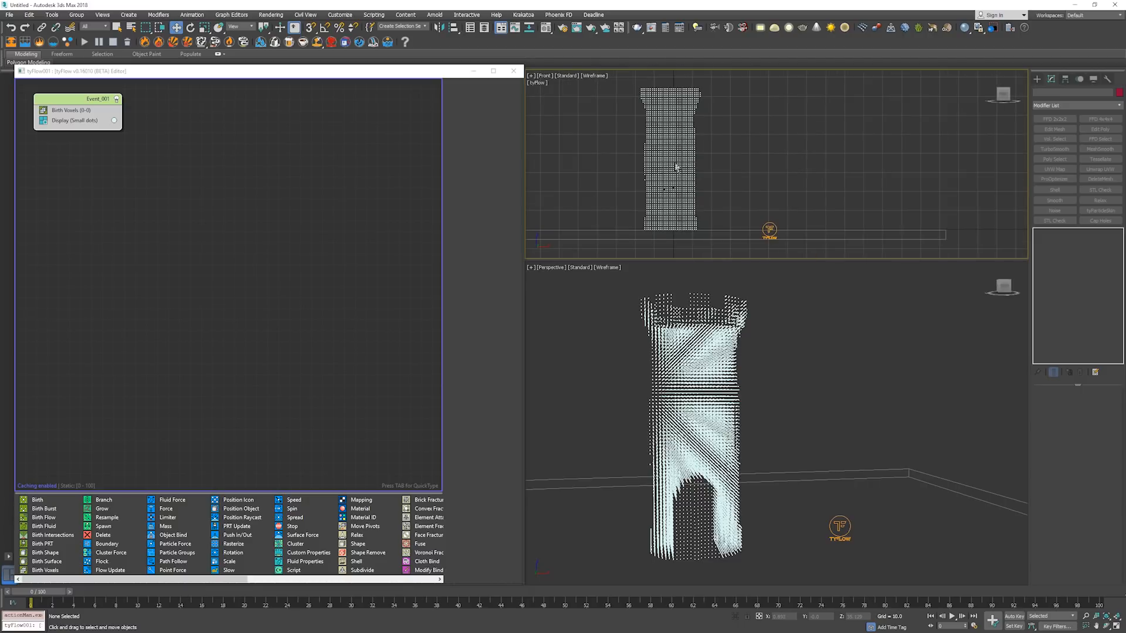
pyautogui.click(72, 102)
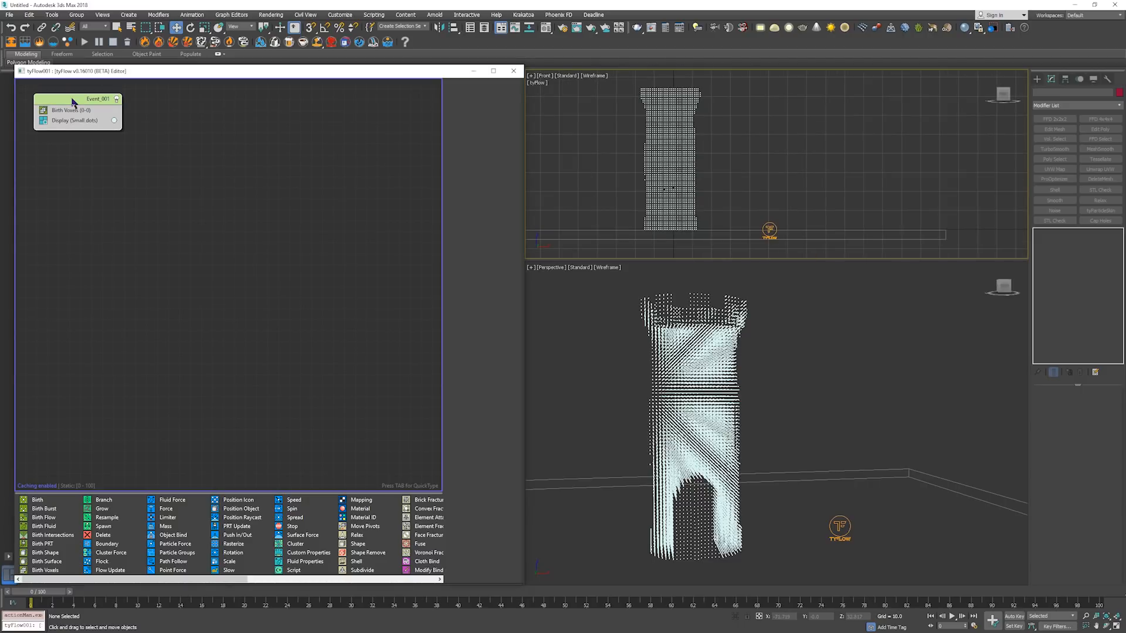
pyautogui.press('Tab')
pyautogui.write('particle')
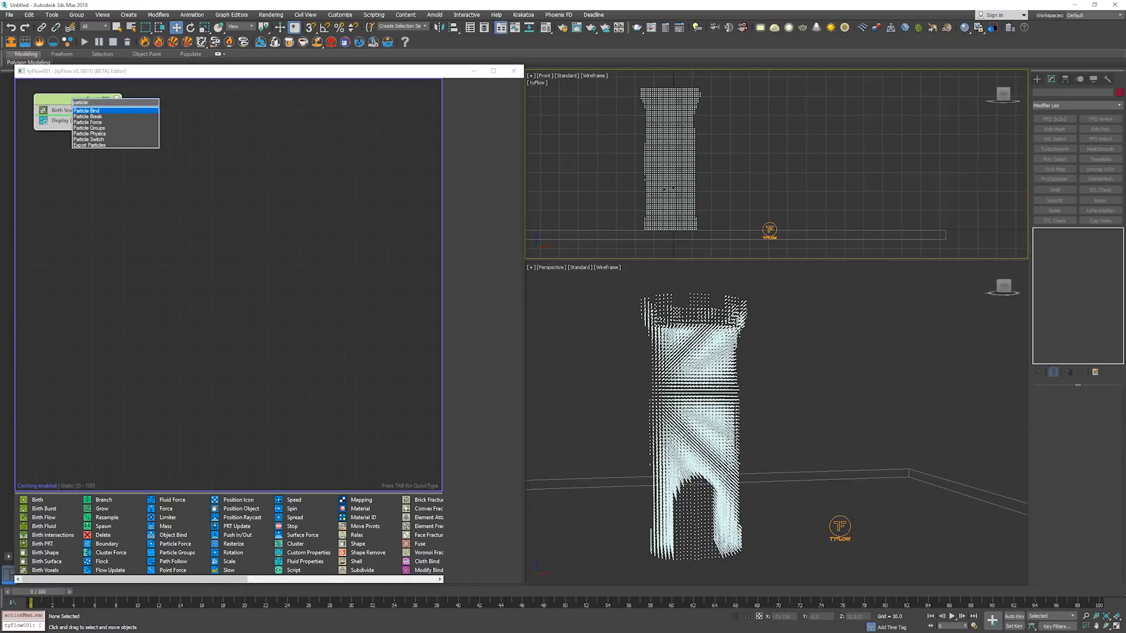
pyautogui.write(' ph')
pyautogui.press('Return')
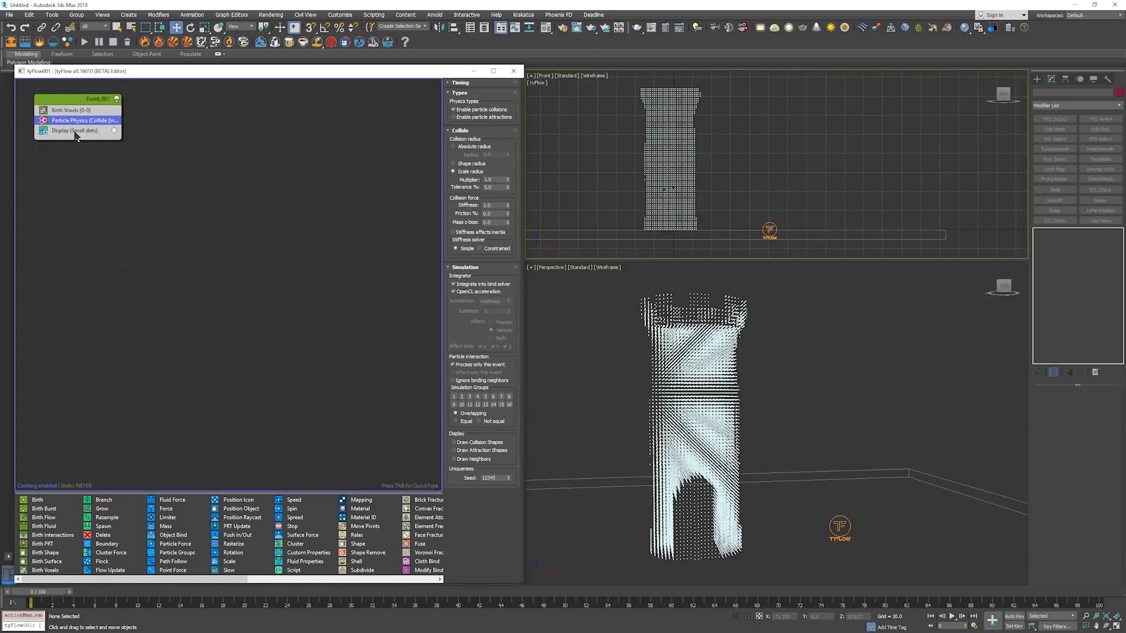
# Add a Force operator to the event between Birth Voxels and Particle Physics.
pyautogui.click(91, 110)
pyautogui.press('Tab')
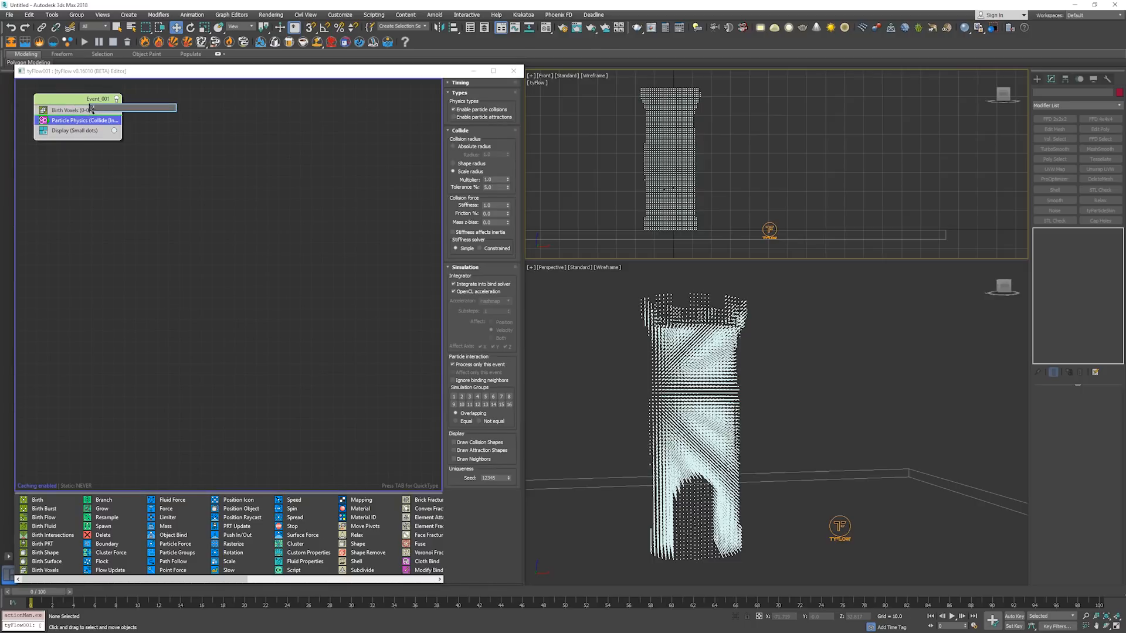
pyautogui.write('force')
pyautogui.press('Return')
# Add a Collision operator to the event and place it below Particle Physics.
pyautogui.press('Tab')
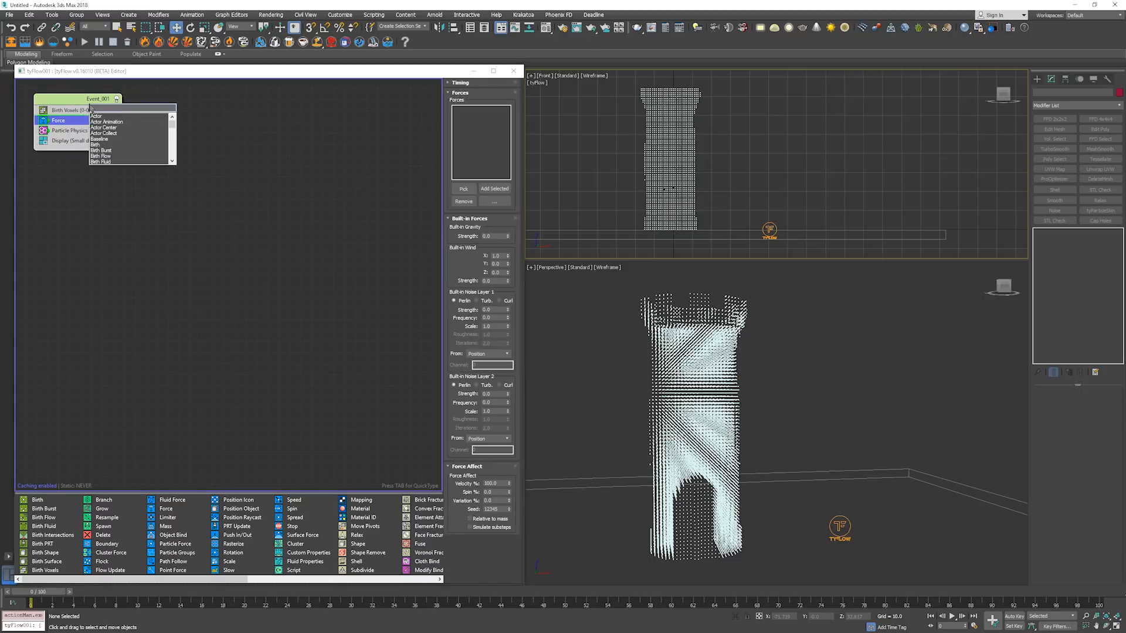
pyautogui.write('coll')
pyautogui.press('Return')
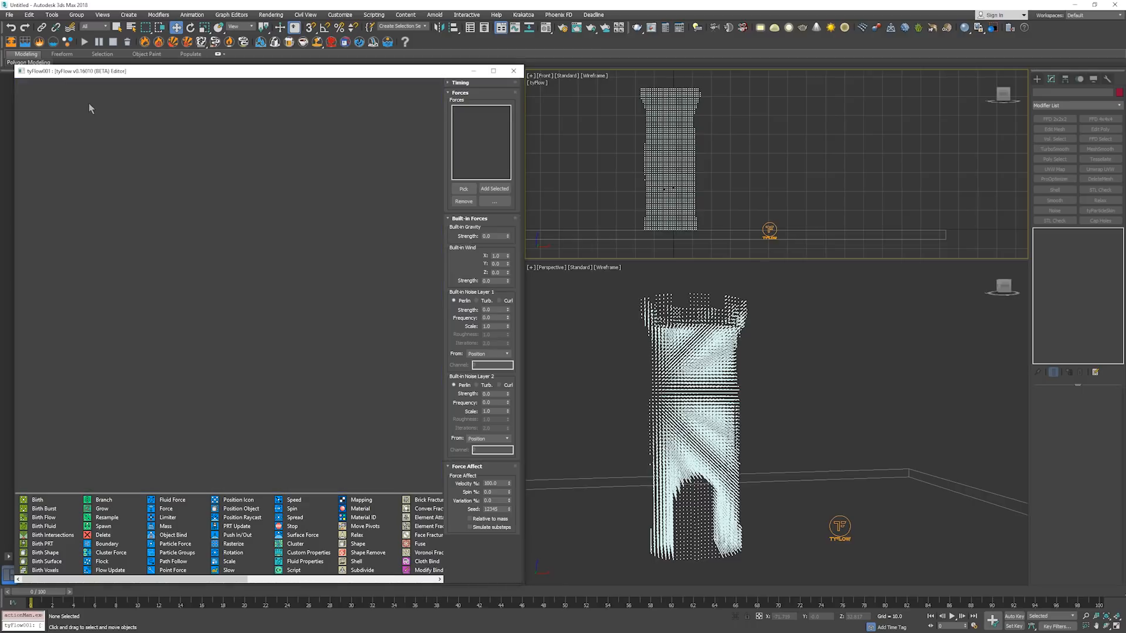
pyautogui.moveTo(71, 119); pyautogui.dragTo(77, 146)
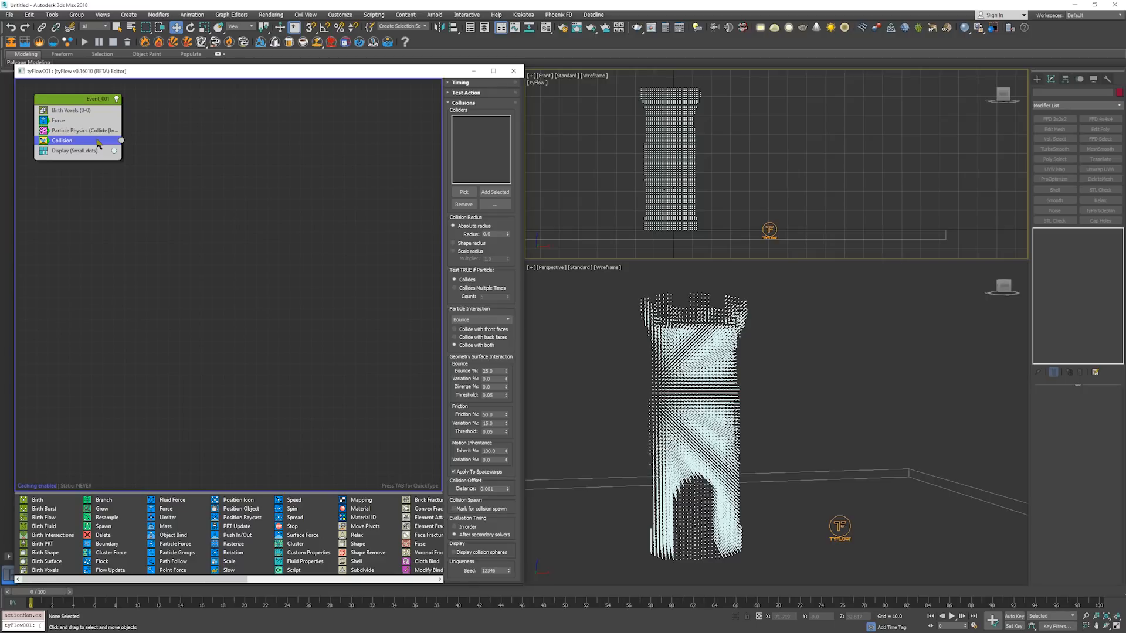
# Pick the ground box, Box001, as the collider of the Collision operator.
pyautogui.click(460, 192)
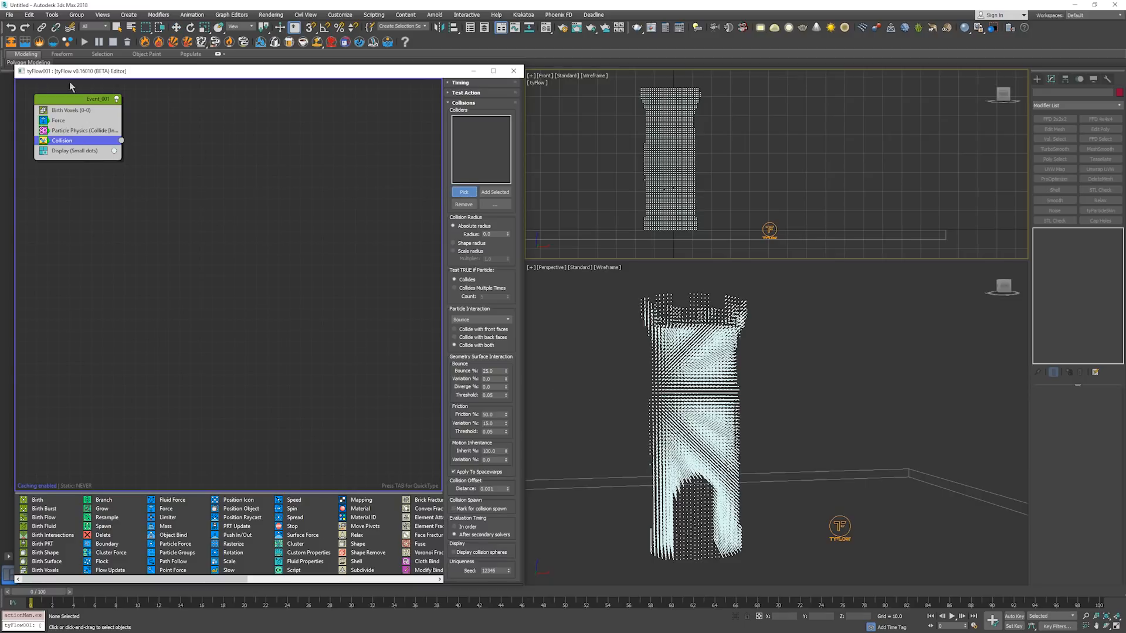
pyautogui.click(814, 474)
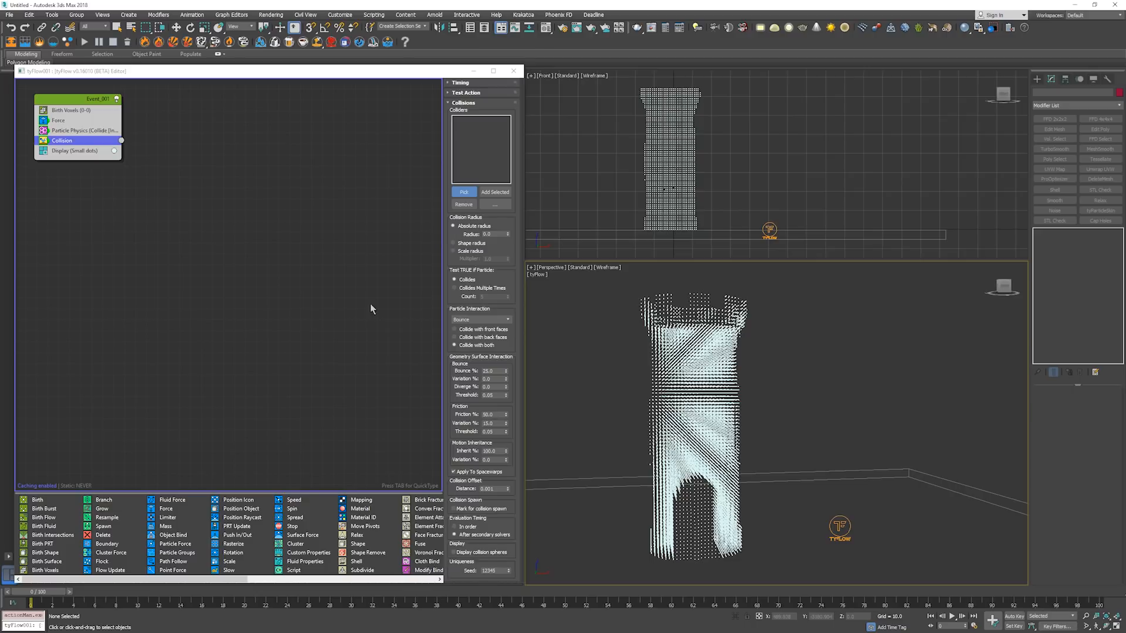
pyautogui.click(468, 195)
pyautogui.click(870, 472)
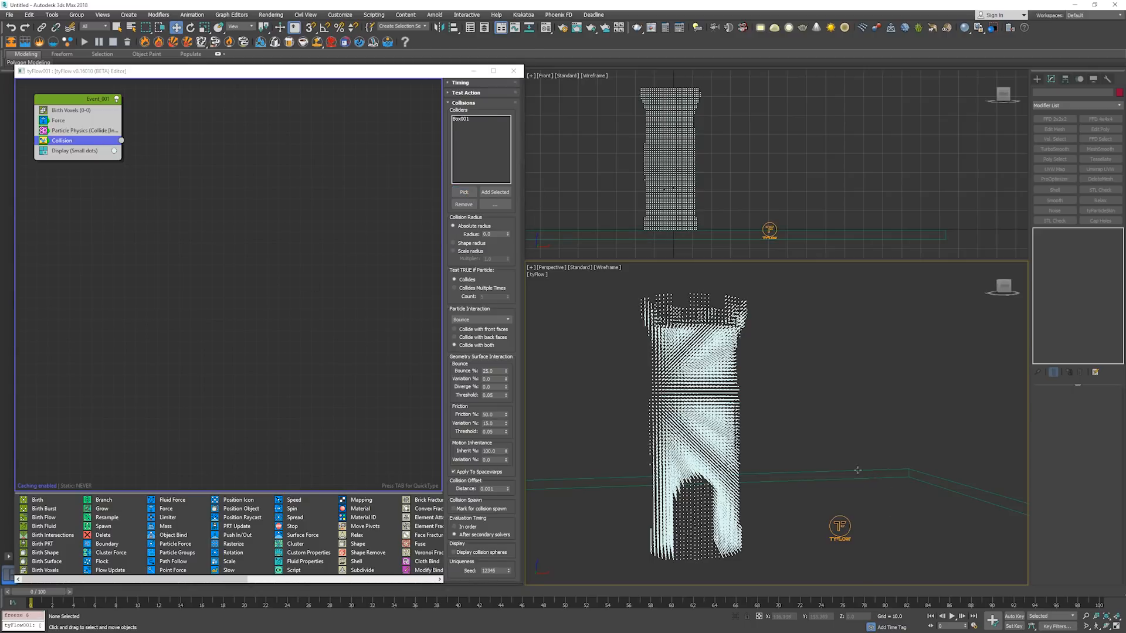
pyautogui.moveTo(804, 449); pyautogui.dragTo(858, 444, button='middle')
pyautogui.scroll(7, 694, 237)
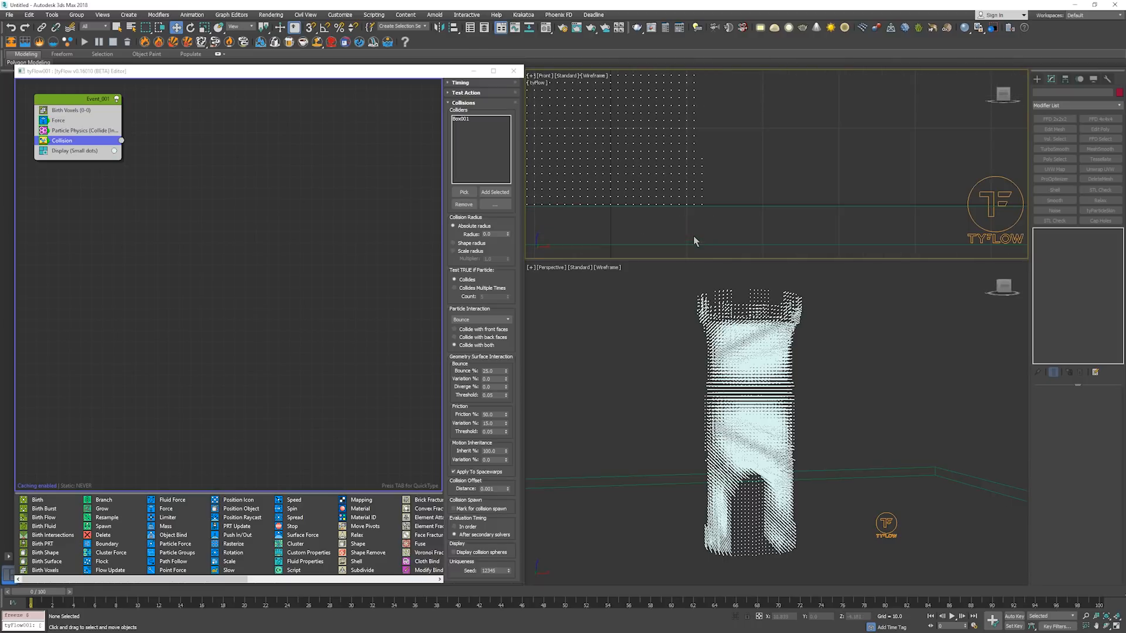
# Move the Force operator below Particle Physics in the event and set its built-in gravity strength to -0.1.
pyautogui.scroll(8, 708, 210)
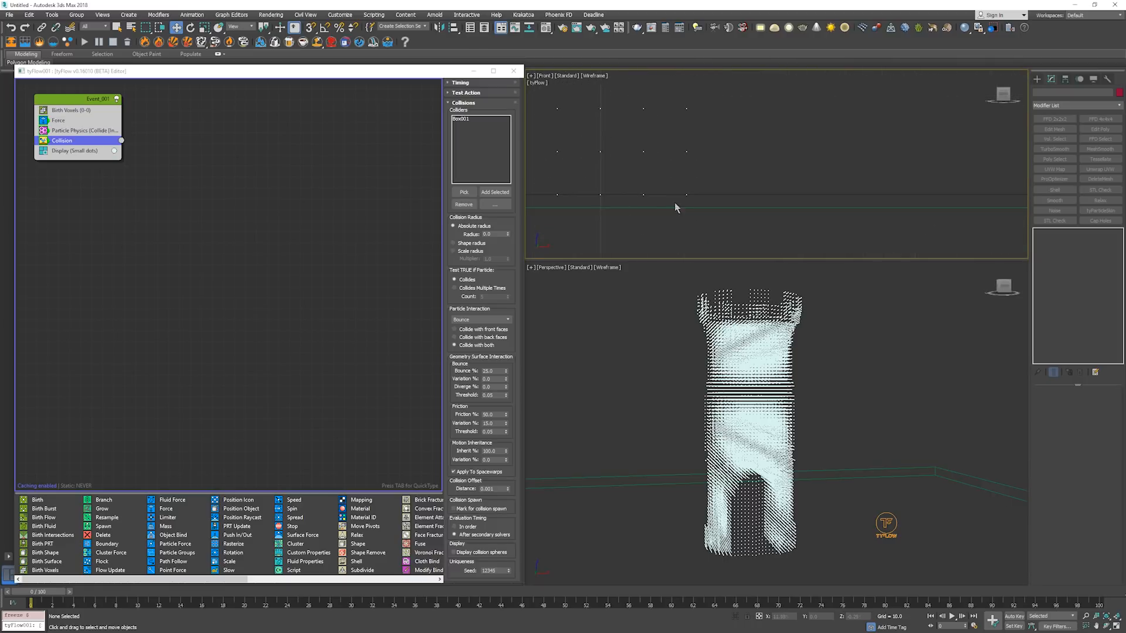
pyautogui.scroll(-9, 663, 206)
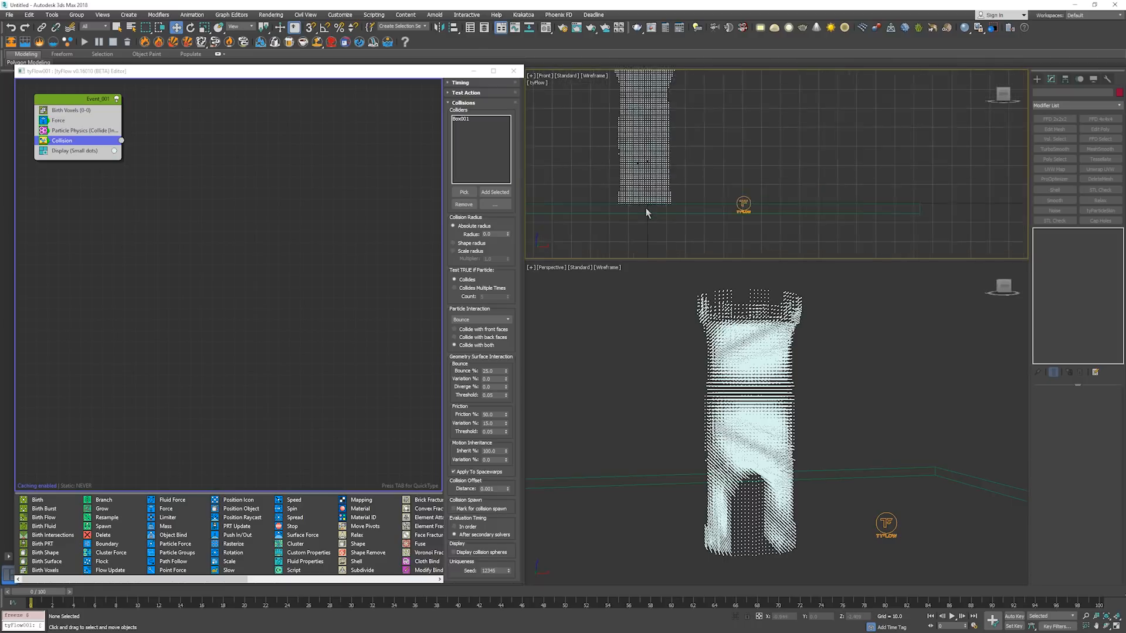
pyautogui.scroll(1, 645, 207)
pyautogui.click(738, 351)
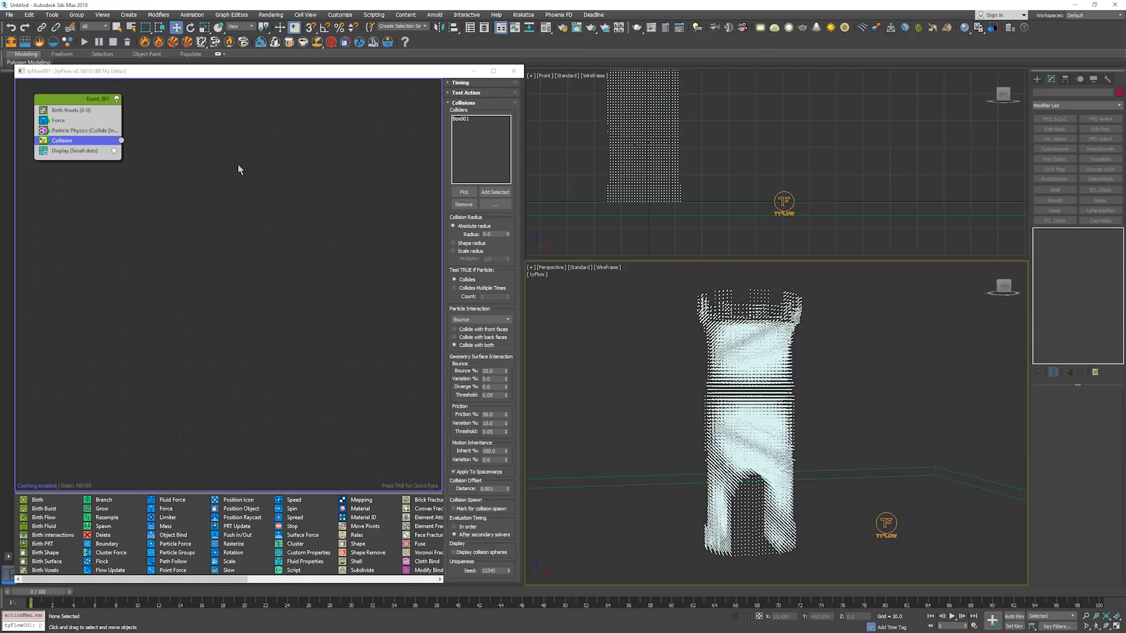
pyautogui.moveTo(69, 123); pyautogui.dragTo(82, 138)
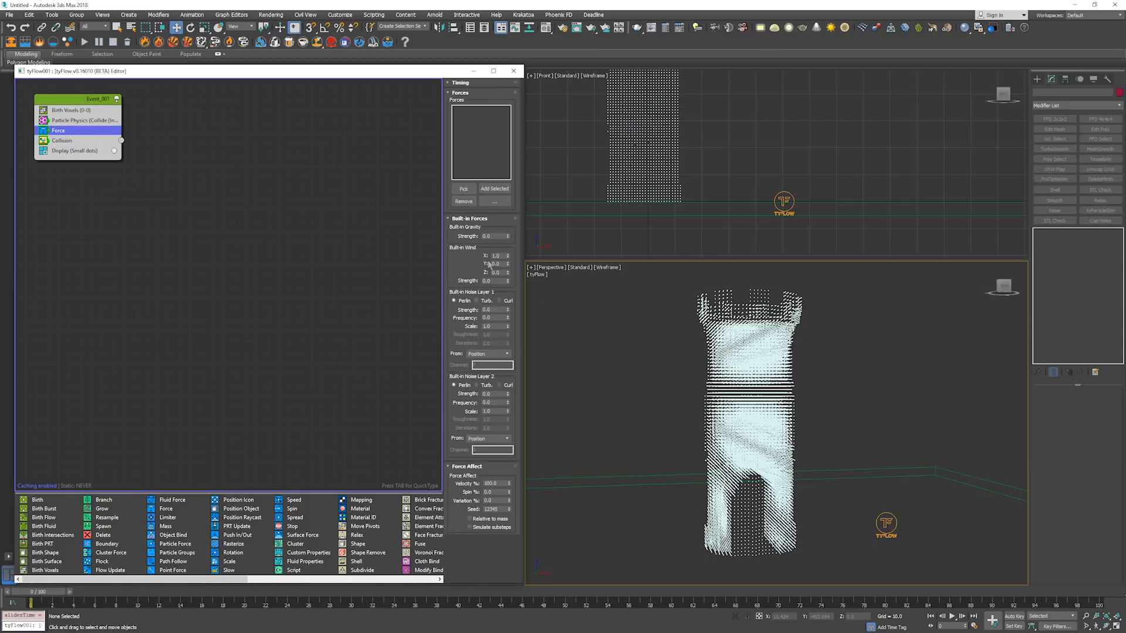
pyautogui.doubleClick(487, 236)
pyautogui.write('-.1')
pyautogui.press('Return')
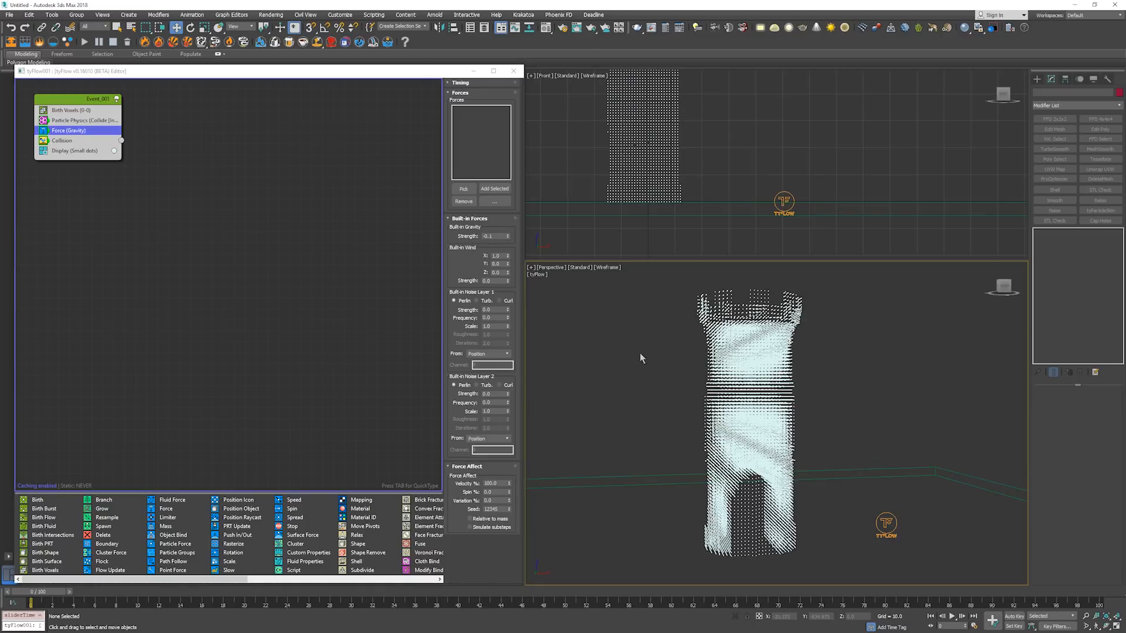
# Play the tower's particle simulation and return to the first frame.
pyautogui.press('/')
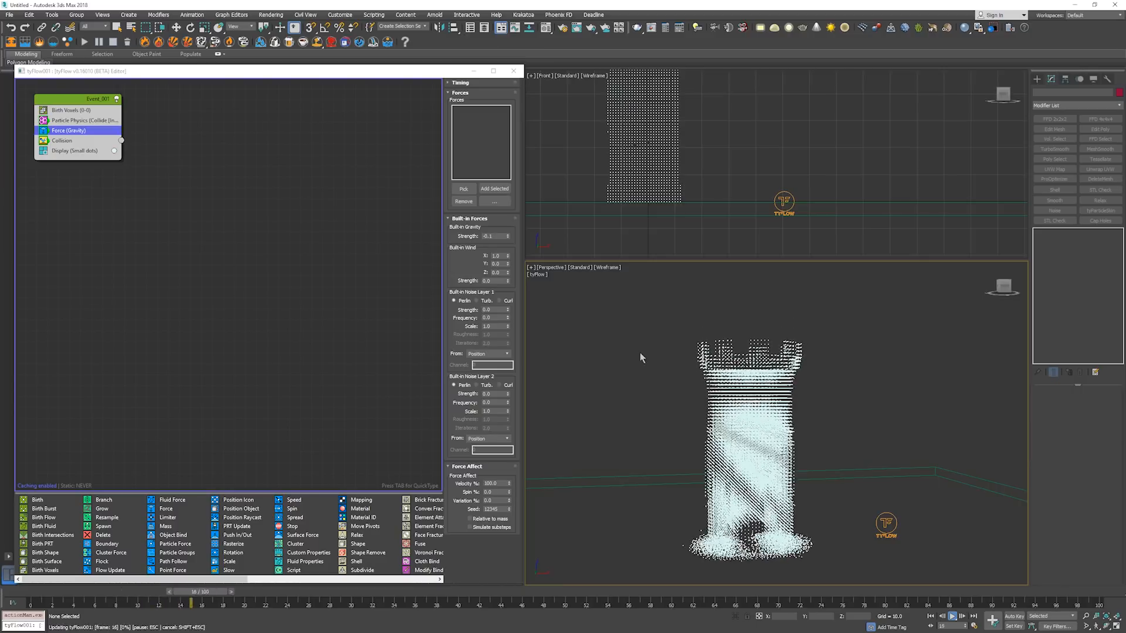
pyautogui.press('/')
pyautogui.press('Home')
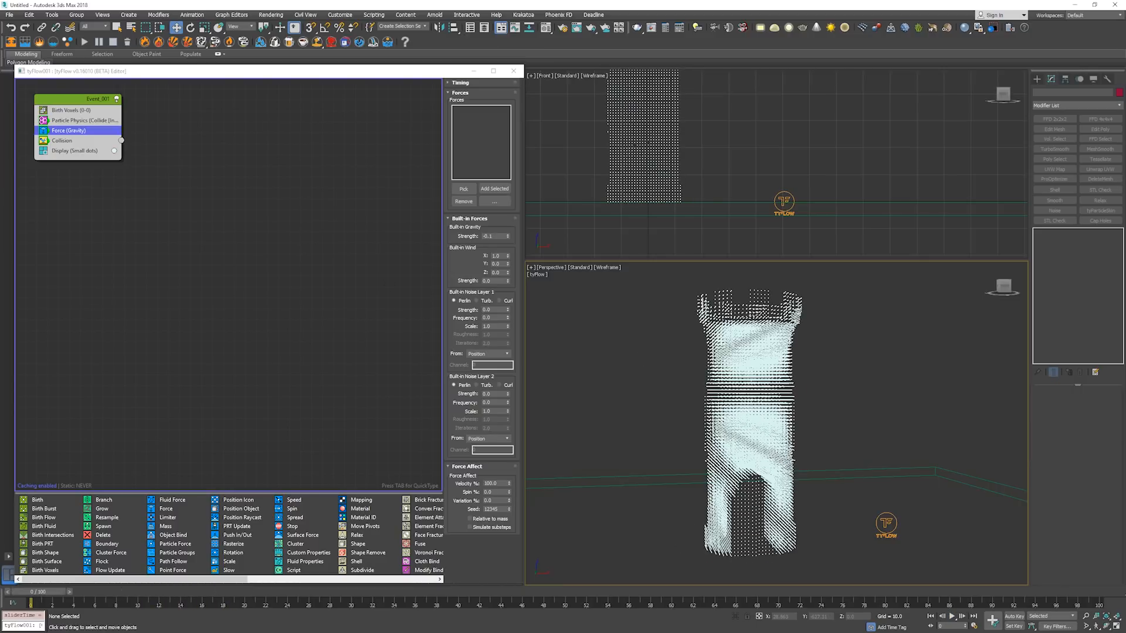
# Disable the Particle Physics operator, play the simulation without it and return to frame 0.
pyautogui.click(47, 121)
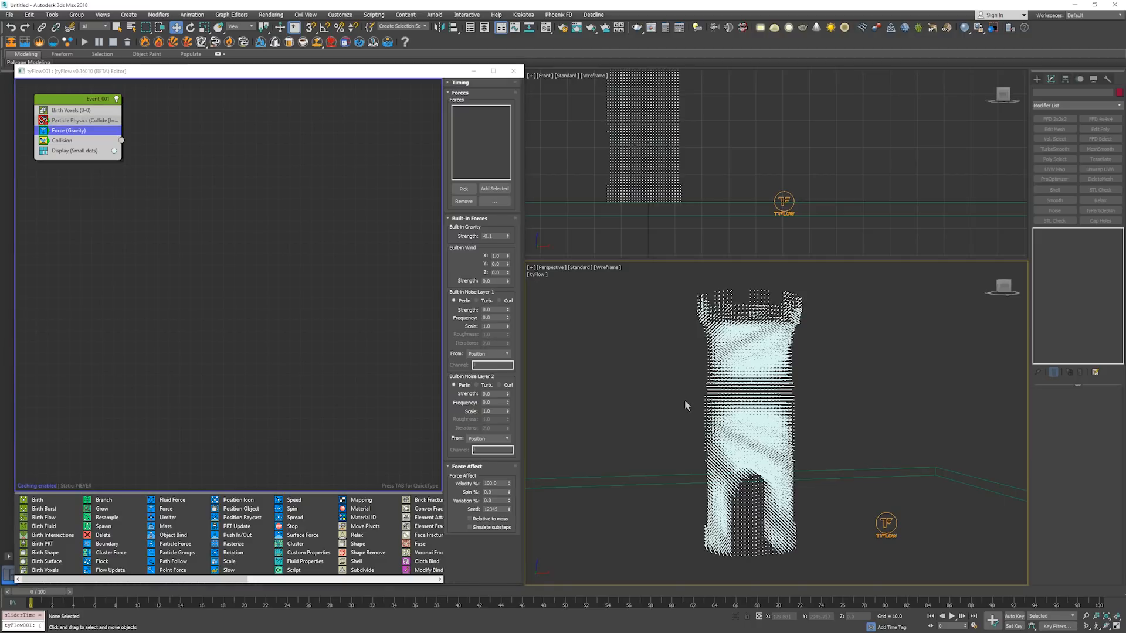
pyautogui.press('/')
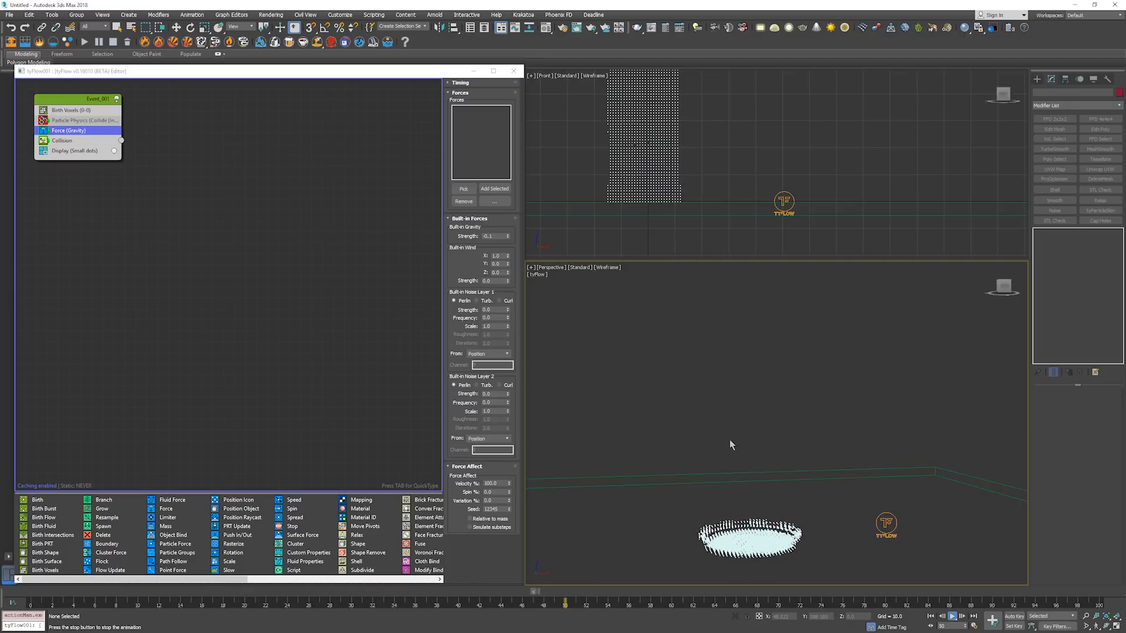
pyautogui.press('/')
pyautogui.press('Home')
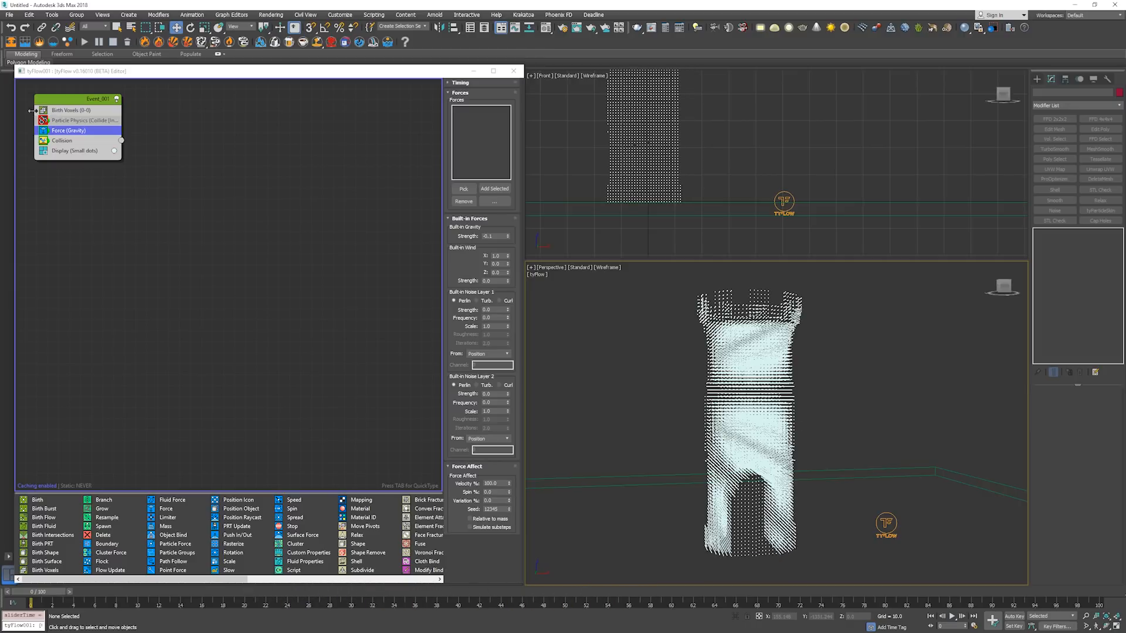
# Play the simulation with Particle Physics enabled, show the perspective view shaded with edged faces and return to frame 0.
pyautogui.press('/')
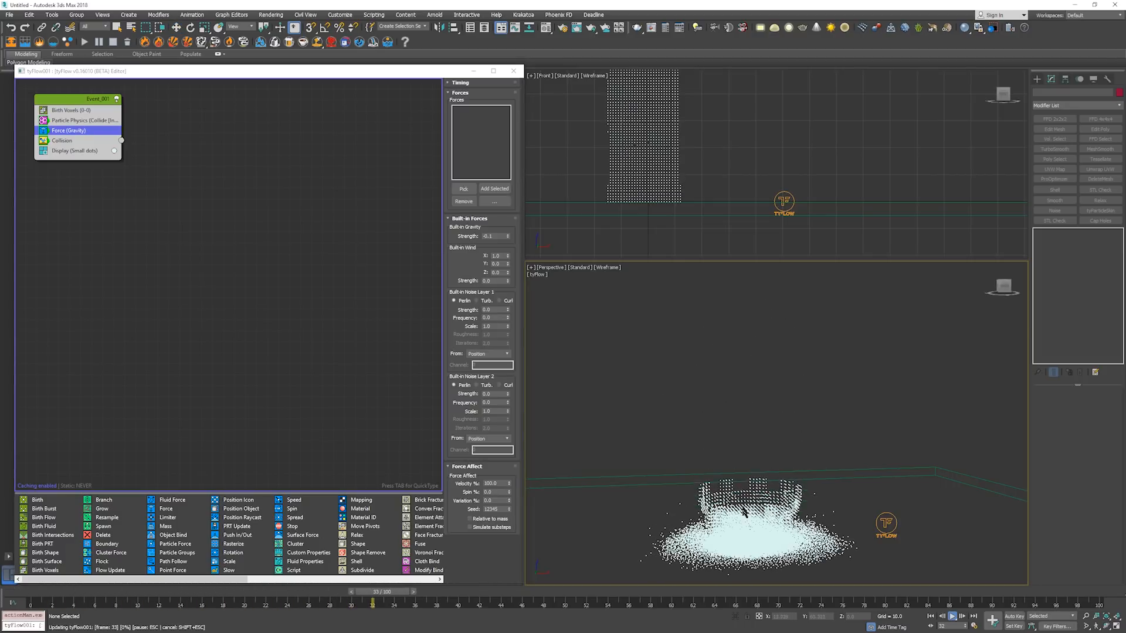
pyautogui.press('/')
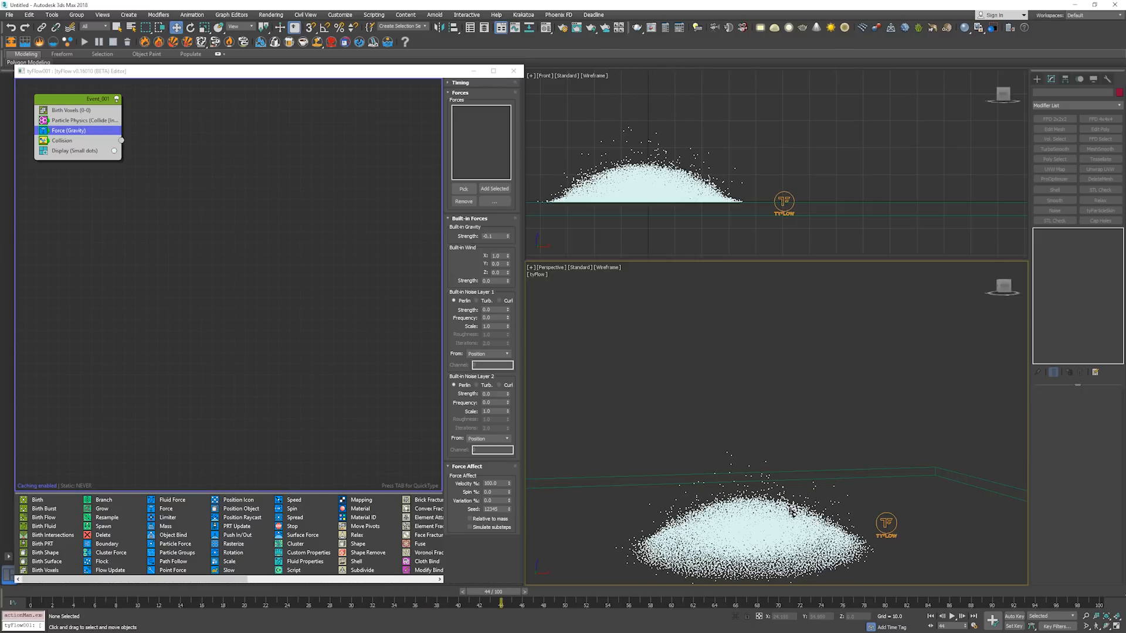
pyautogui.press('F3')
pyautogui.moveTo(791, 512)
pyautogui.mouseDown(button='middle')
pyautogui.moveTo(729, 472)
pyautogui.moveTo(735, 452)
pyautogui.moveTo(777, 462)
pyautogui.mouseUp(button='middle')
pyautogui.scroll(-3, 735, 452)
pyautogui.press('Home')
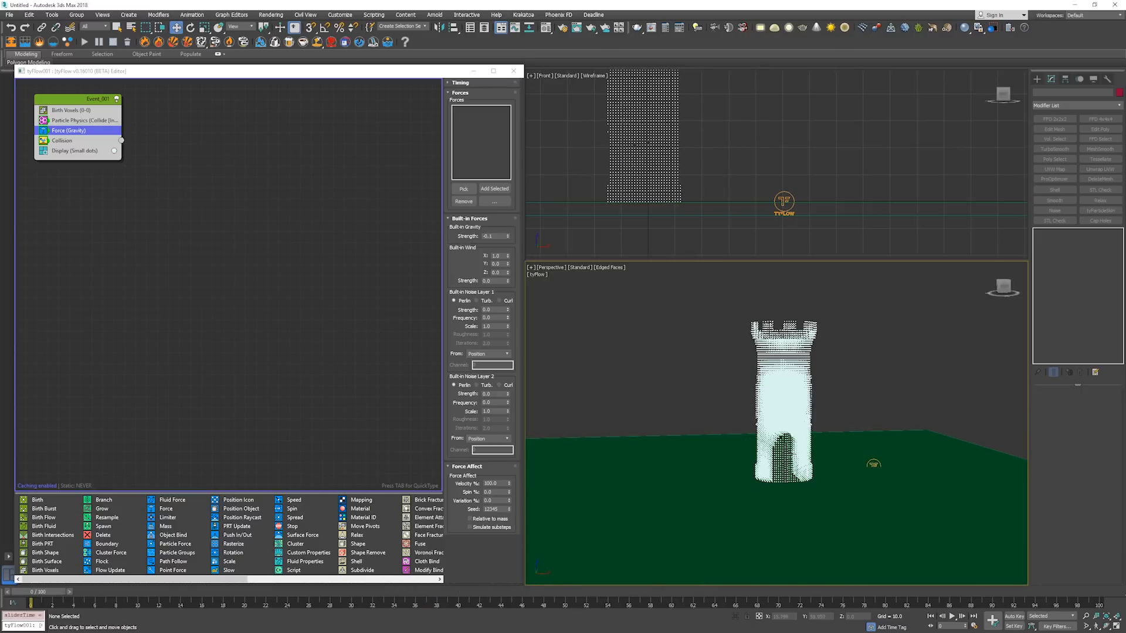
# Replay the tower collapse in the shaded perspective view and rewind to frame 0.
pyautogui.press('/')
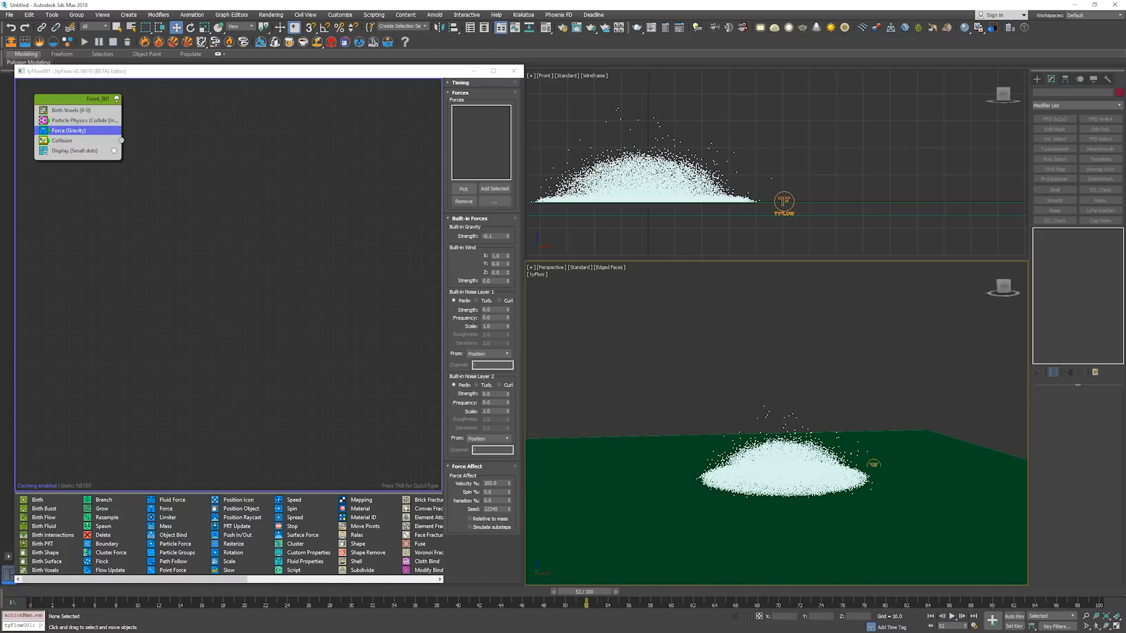
pyautogui.press('Home')
pyautogui.press('/')
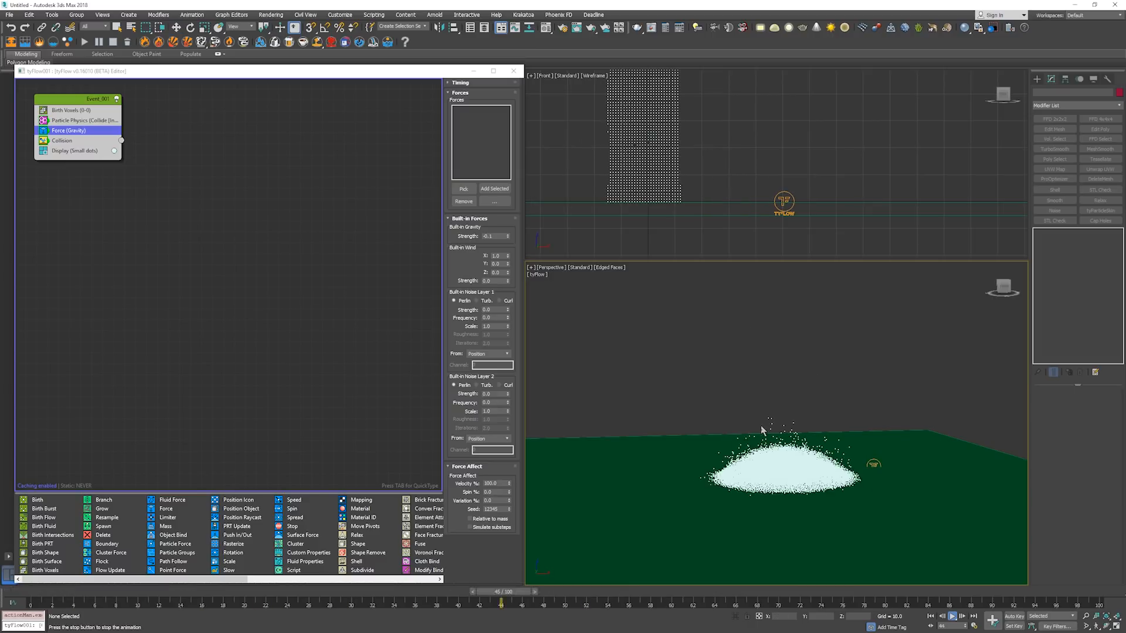
pyautogui.press('Home')
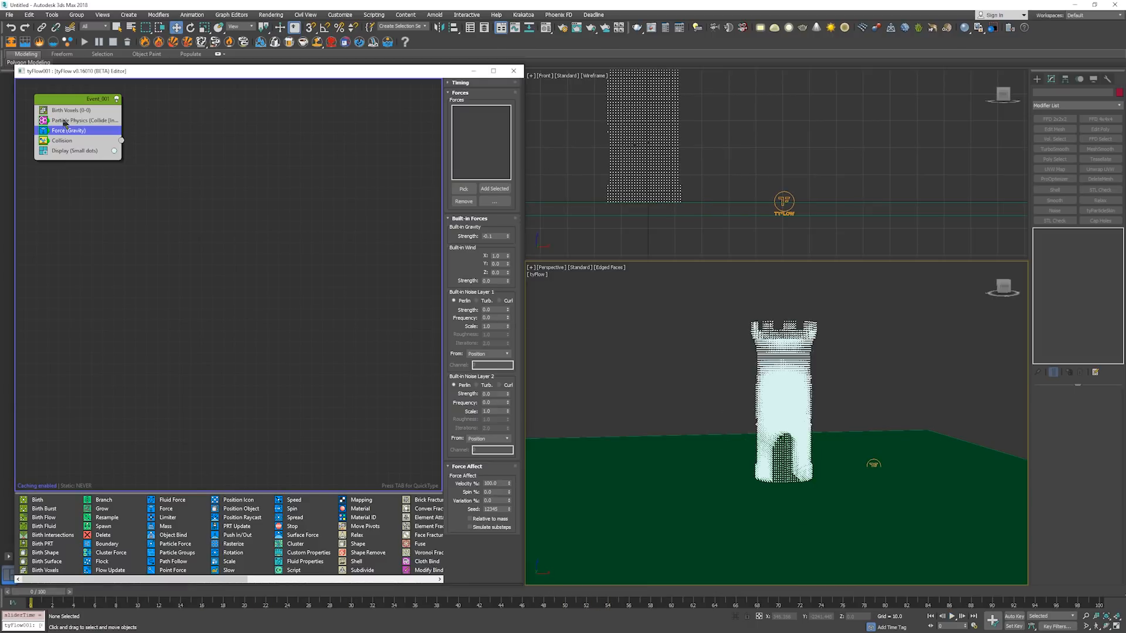
# Open the Birth Voxels operator's settings and keep the voxel mode at Volume.
pyautogui.click(65, 120)
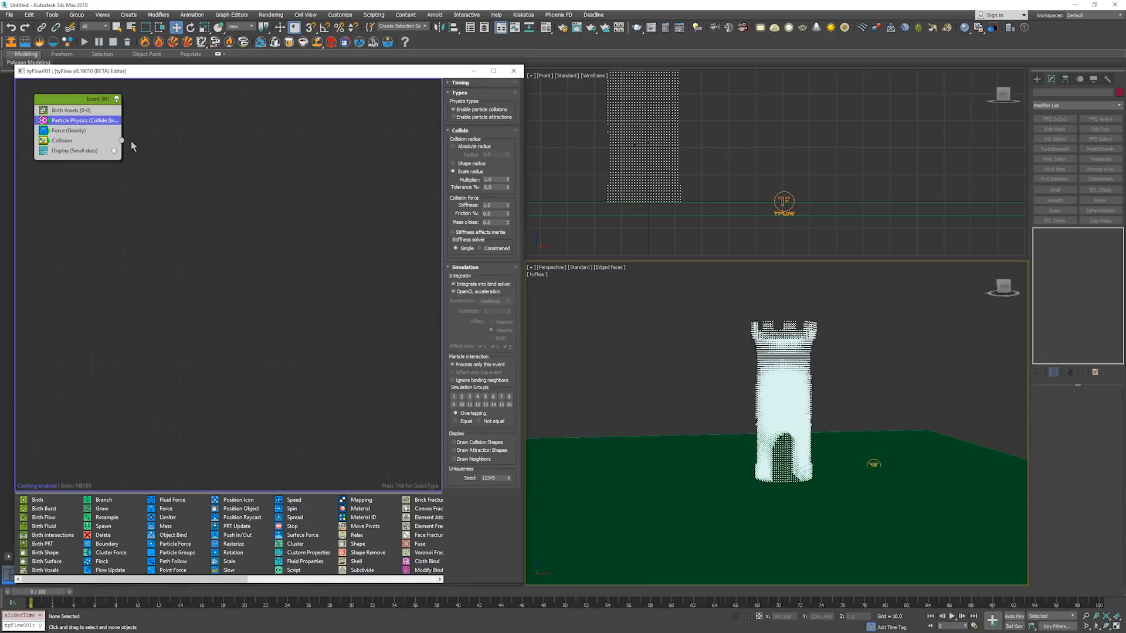
pyautogui.click(87, 111)
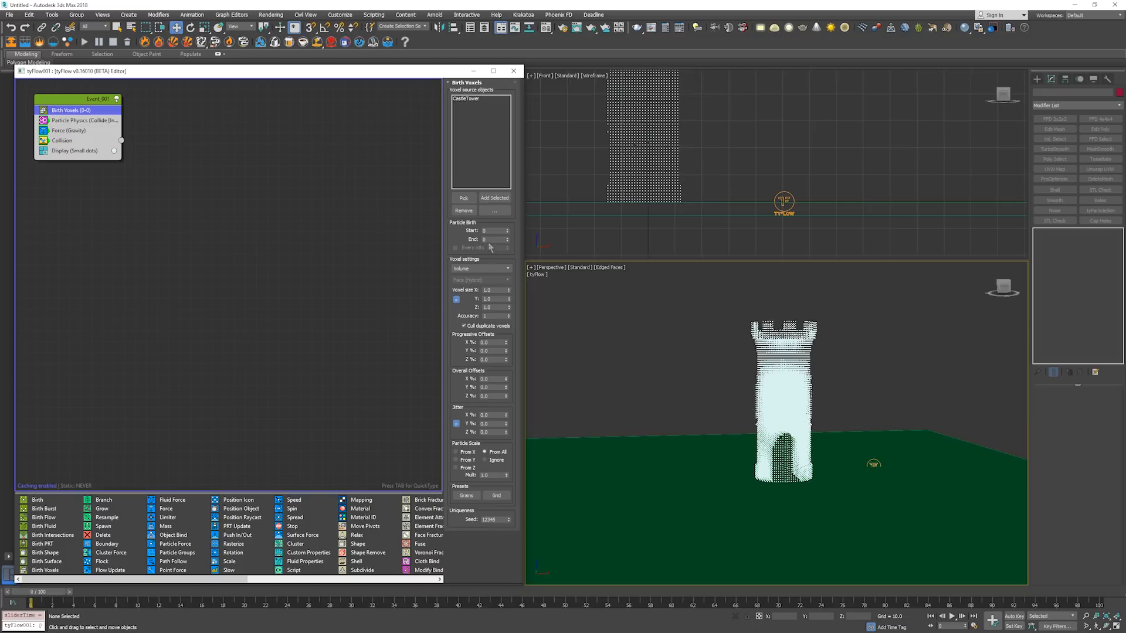
pyautogui.click(492, 269)
pyautogui.click(492, 268)
# Try coarser tower voxels by setting the Birth Voxels voxel size to 5 and then 2.
pyautogui.scroll(5, 729, 372)
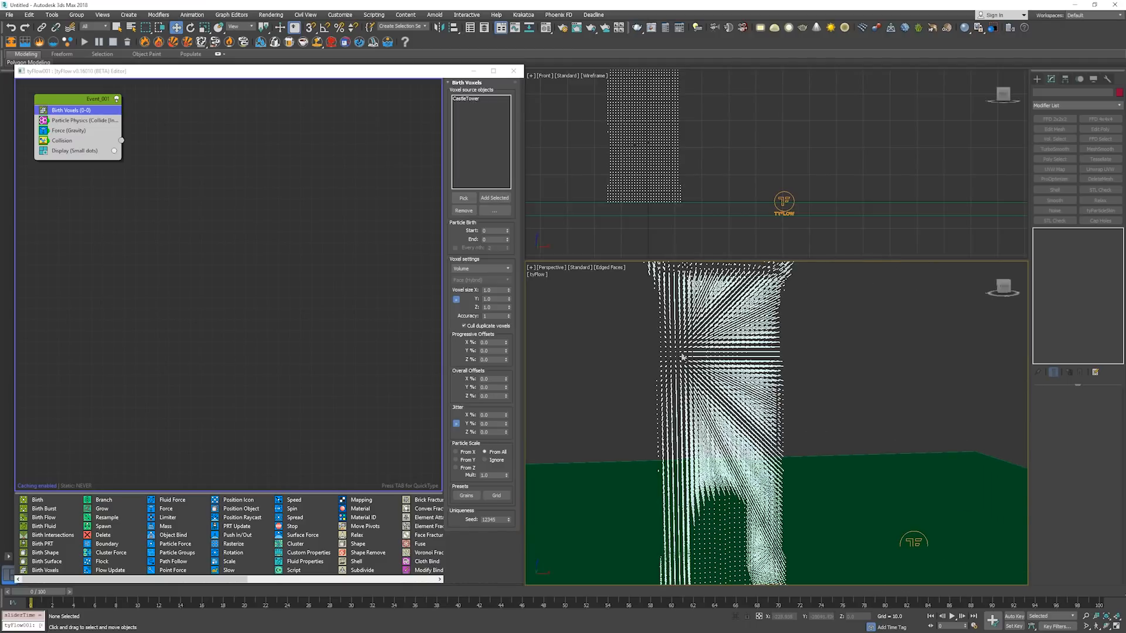
pyautogui.hotkey('alt', 'z')
pyautogui.scroll(-1, 653, 350)
pyautogui.moveTo(654, 353); pyautogui.dragTo(716, 357, button='middle')
pyautogui.doubleClick(493, 291)
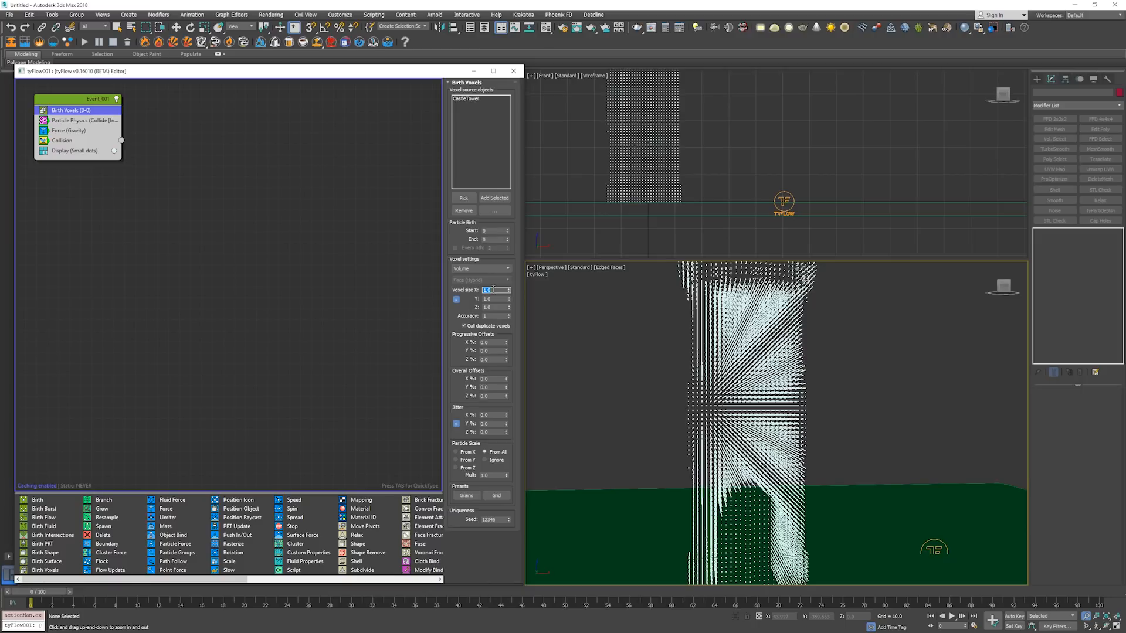
pyautogui.write('5')
pyautogui.press('Return')
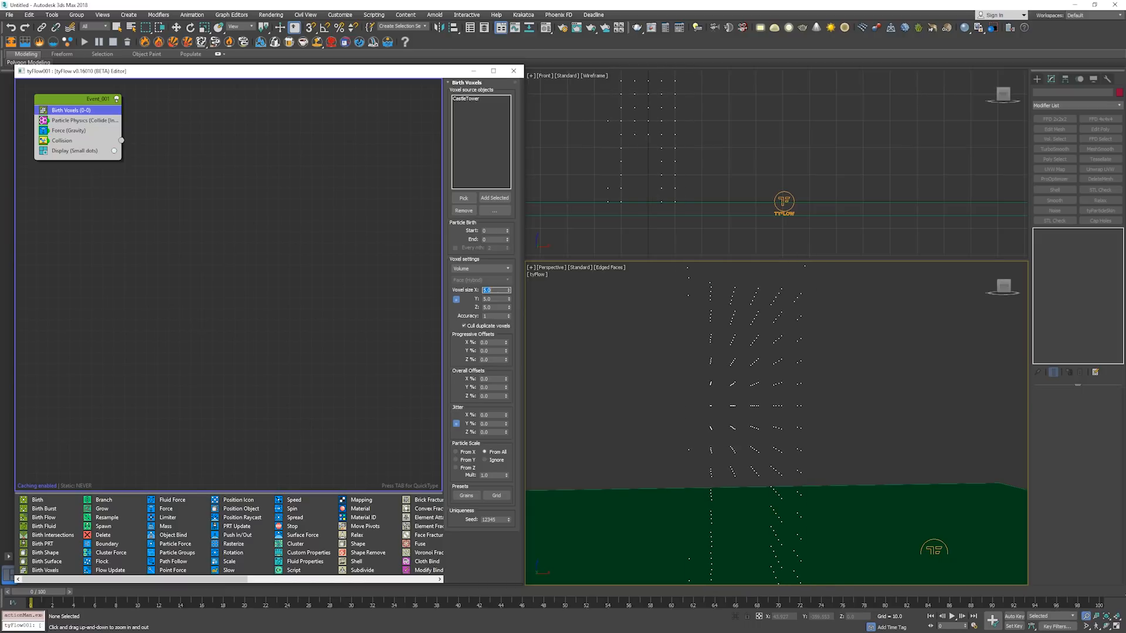
pyautogui.moveTo(728, 329); pyautogui.dragTo(710, 333, button='middle')
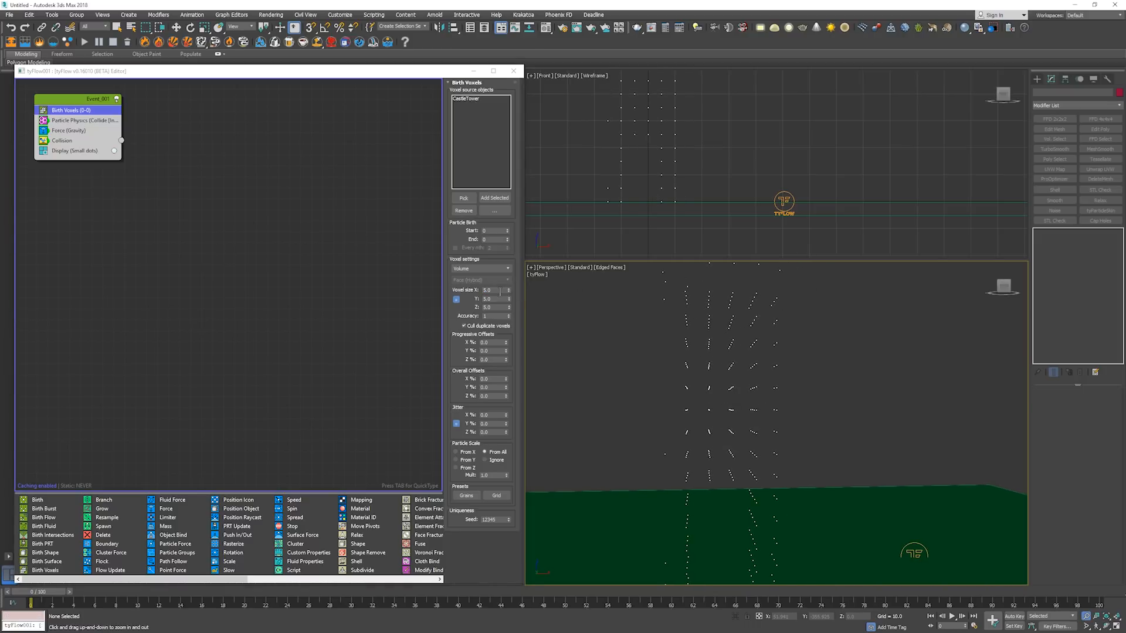
pyautogui.doubleClick(496, 290)
pyautogui.write('2')
pyautogui.press('Return')
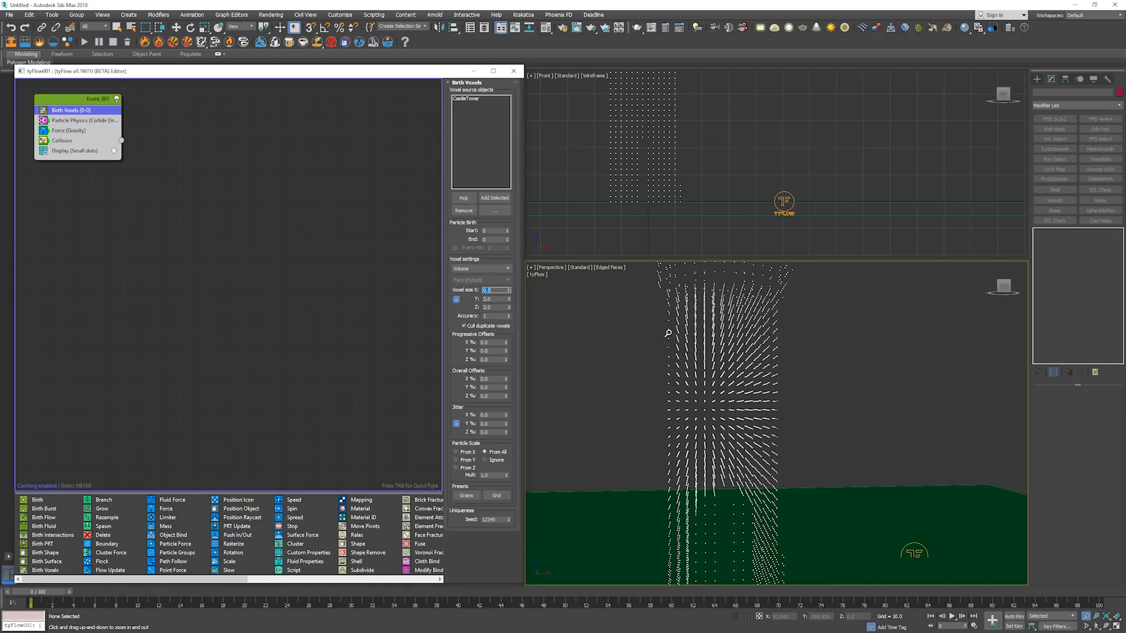
# Try a voxel size of 0.5, play the simulation briefly and return to frame 0.
pyautogui.moveTo(723, 335); pyautogui.dragTo(692, 349, button='middle')
pyautogui.scroll(-3, 697, 345)
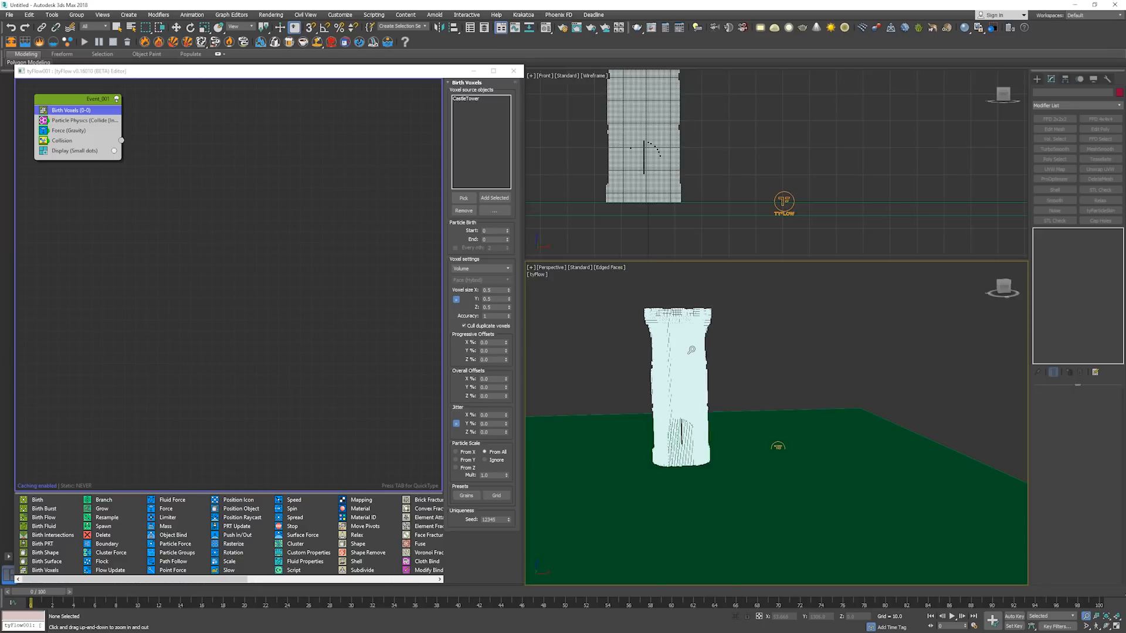
pyautogui.scroll(3, 691, 350)
pyautogui.scroll(-3, 694, 343)
pyautogui.press('/')
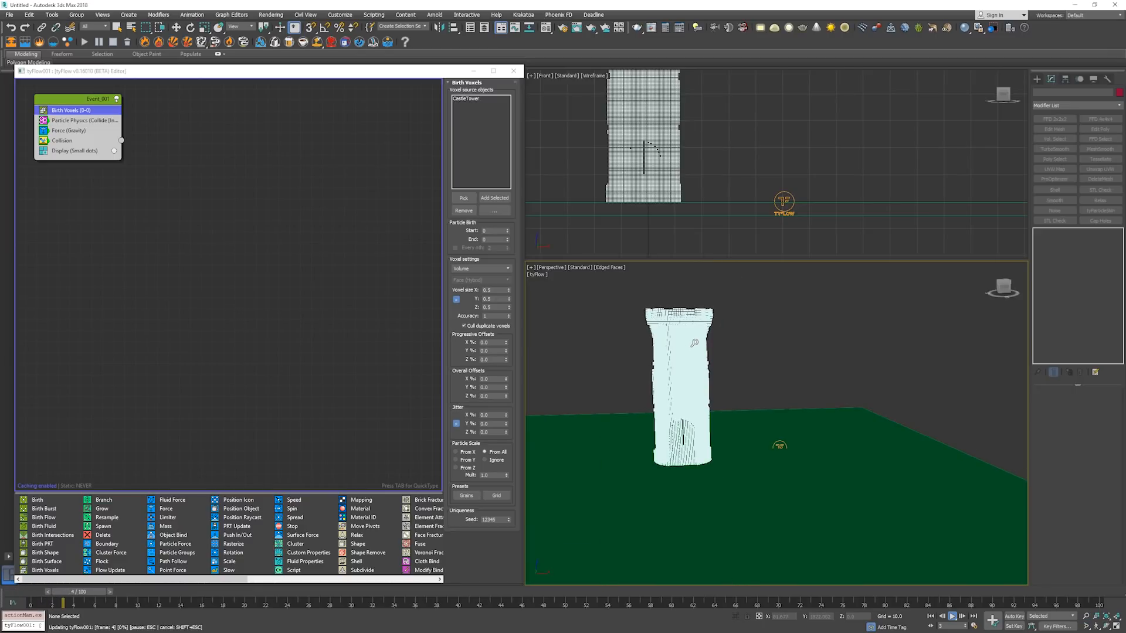
pyautogui.press('/')
pyautogui.press('w')
pyautogui.press('Home')
# Set the Birth Voxels voxel size to 2 on all axes.
pyautogui.click(499, 291)
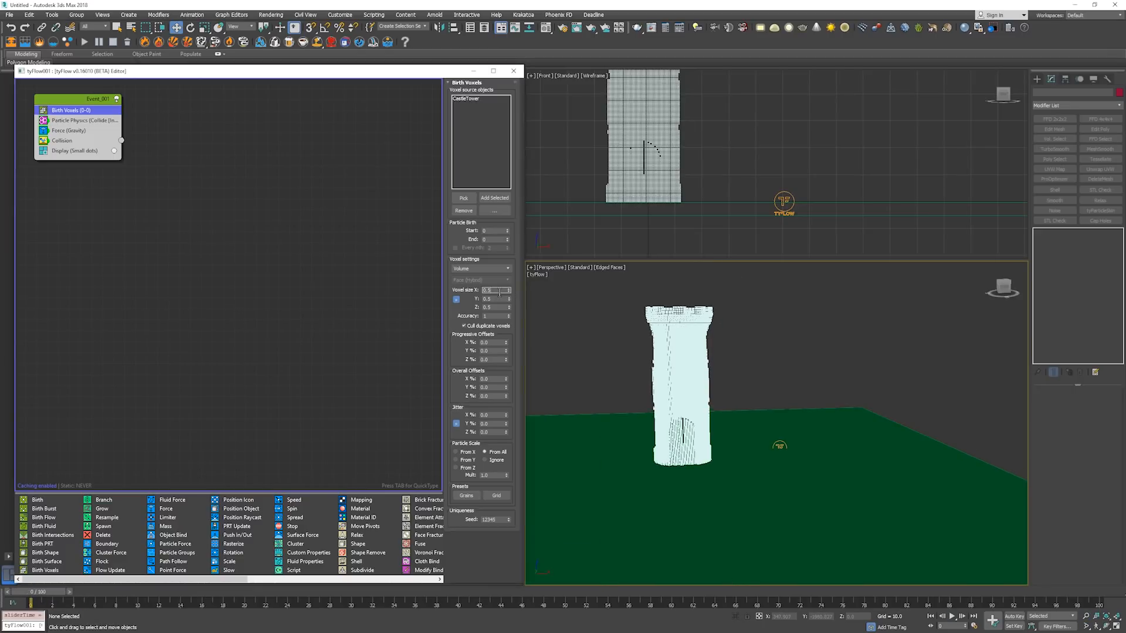
pyautogui.doubleClick(499, 292)
pyautogui.write('2')
pyautogui.press('Return')
pyautogui.moveTo(703, 345); pyautogui.dragTo(681, 346, button='middle')
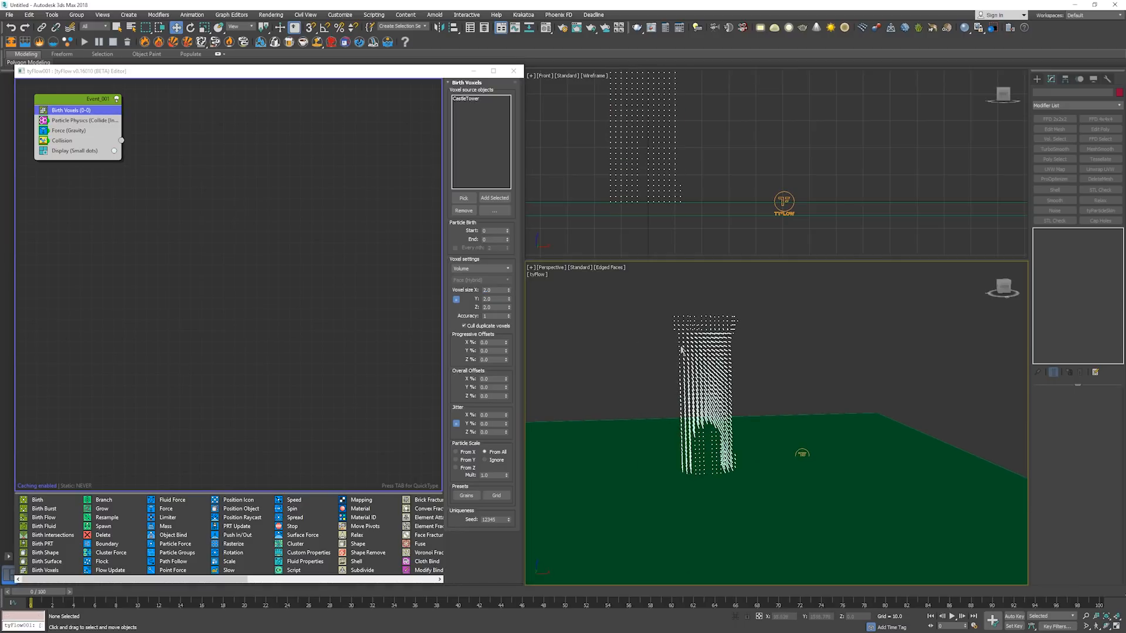
pyautogui.scroll(3, 697, 358)
pyautogui.scroll(-3, 698, 357)
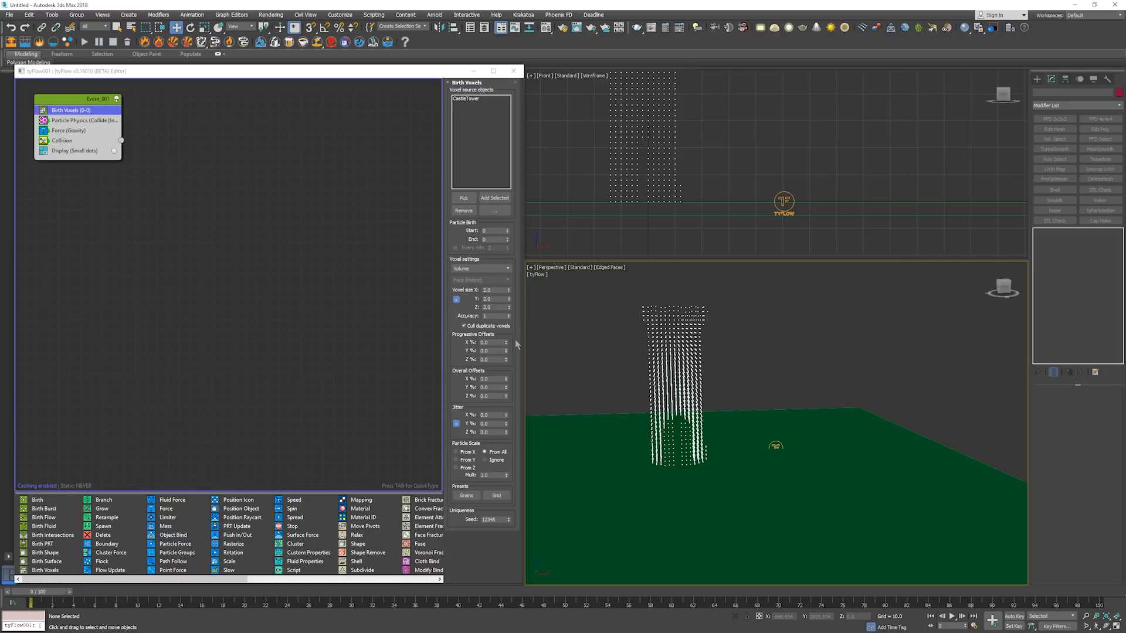
# Try X progressive offsets of 1, 5 and 10 % for the voxels.
pyautogui.doubleClick(492, 342)
pyautogui.write('1')
pyautogui.press('Return')
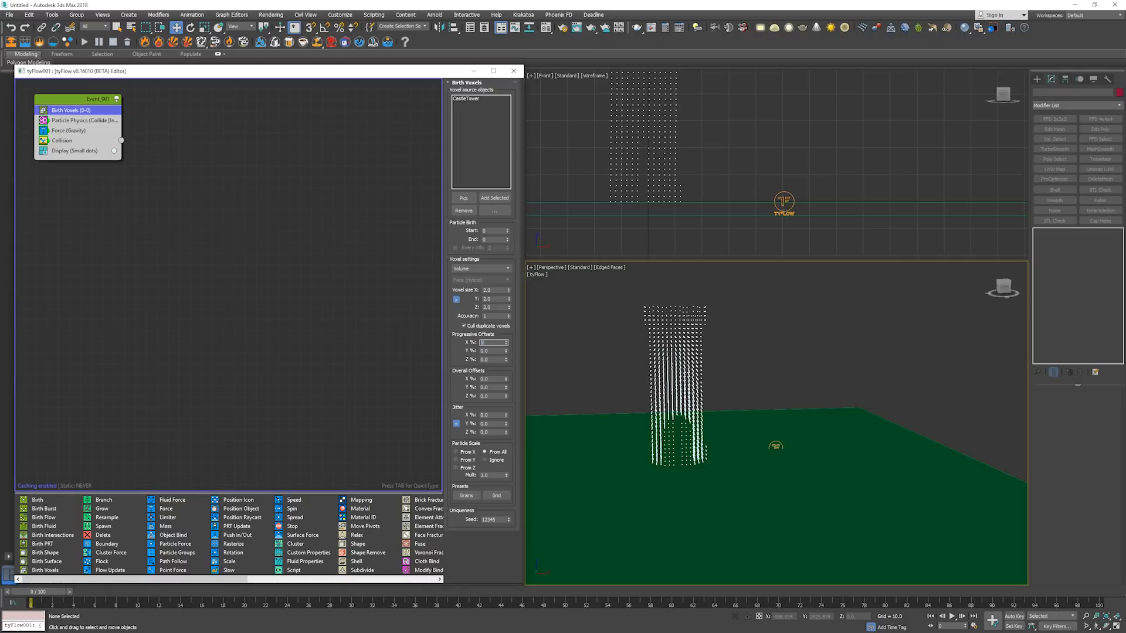
pyautogui.write('5')
pyautogui.press('Return')
pyautogui.write('10')
pyautogui.press('Return')
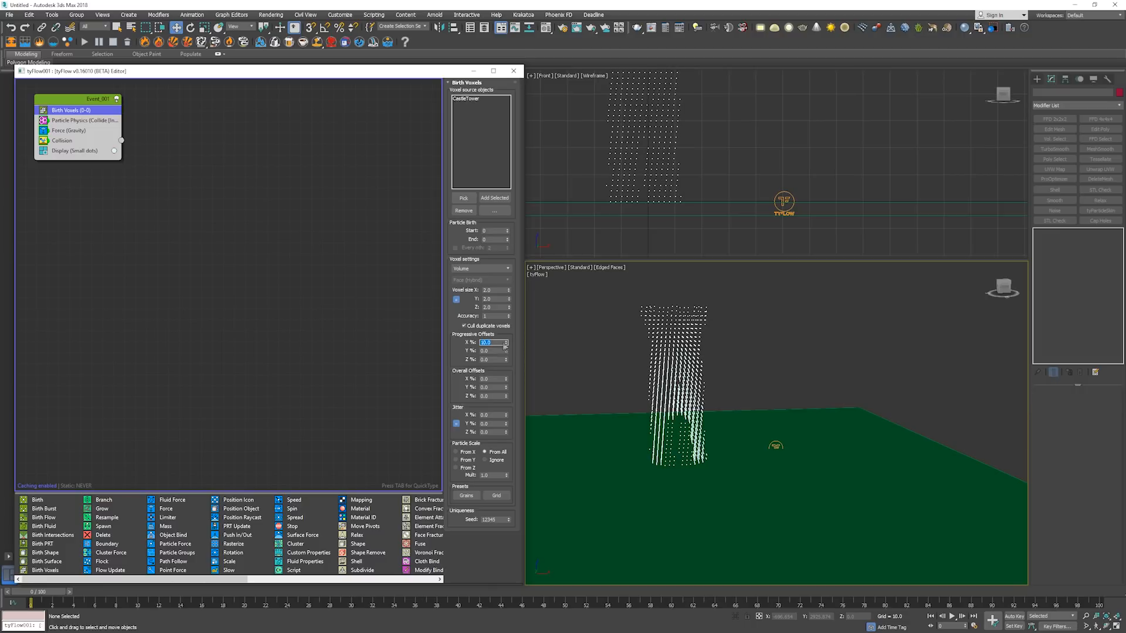
# Set the Y and Z progressive offsets of the voxels to 10 %.
pyautogui.press('Tab')
pyautogui.write('10')
pyautogui.press('Return')
pyautogui.press('Tab')
pyautogui.write('10')
pyautogui.press('Return')
pyautogui.click(674, 158)
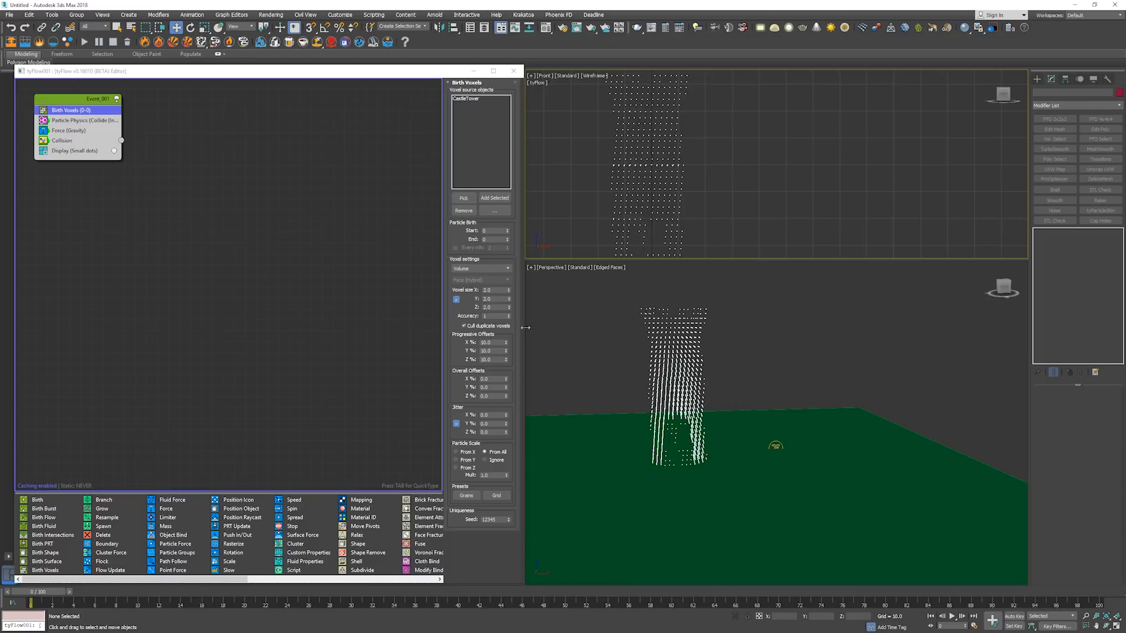
# Reset the X, Y and Z progressive offsets to 0.
pyautogui.rightClick(507, 362)
pyautogui.rightClick(506, 351)
pyautogui.rightClick(507, 342)
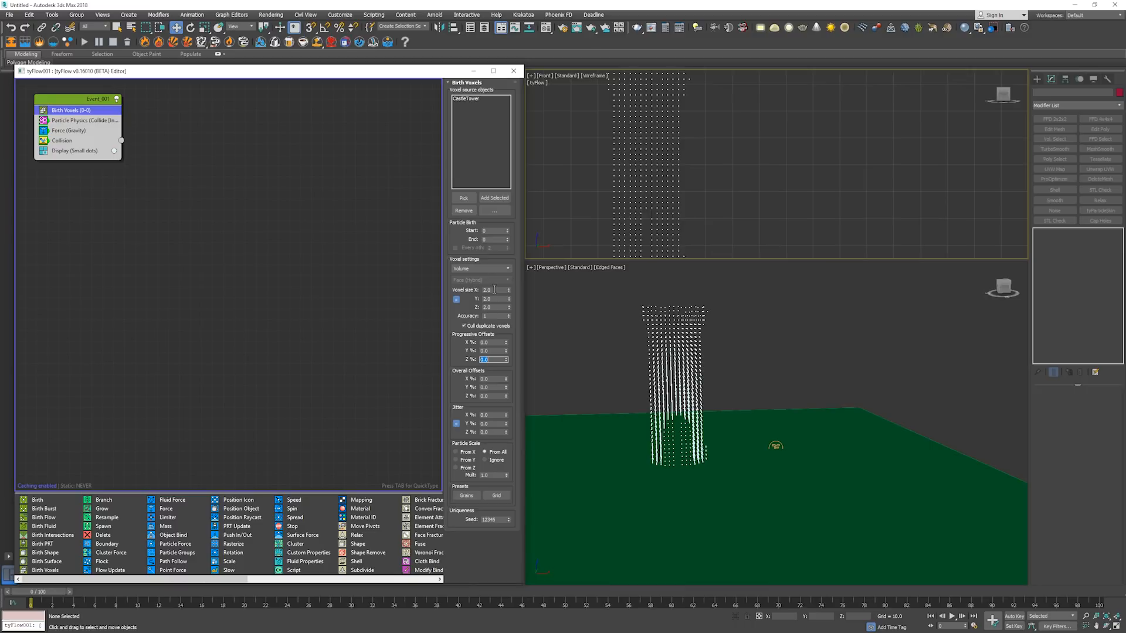
# Examine the voxel grid of the castle tower's particles in the perspective view.
pyautogui.click(494, 326)
pyautogui.click(723, 344)
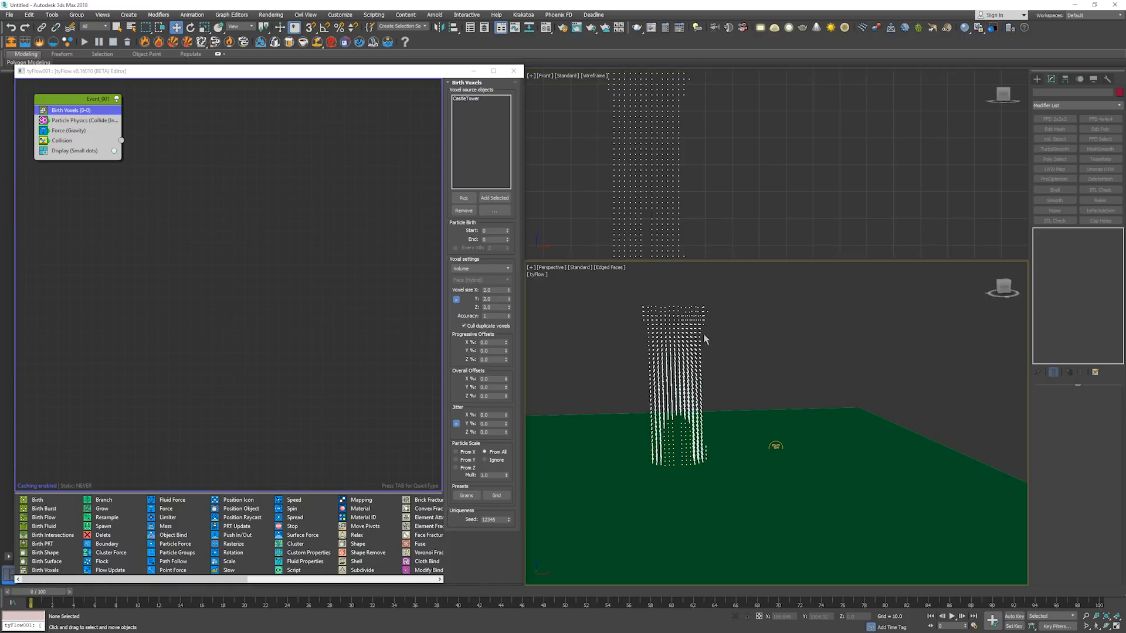
pyautogui.scroll(6, 703, 333)
pyautogui.scroll(-7, 624, 353)
pyautogui.scroll(4, 604, 353)
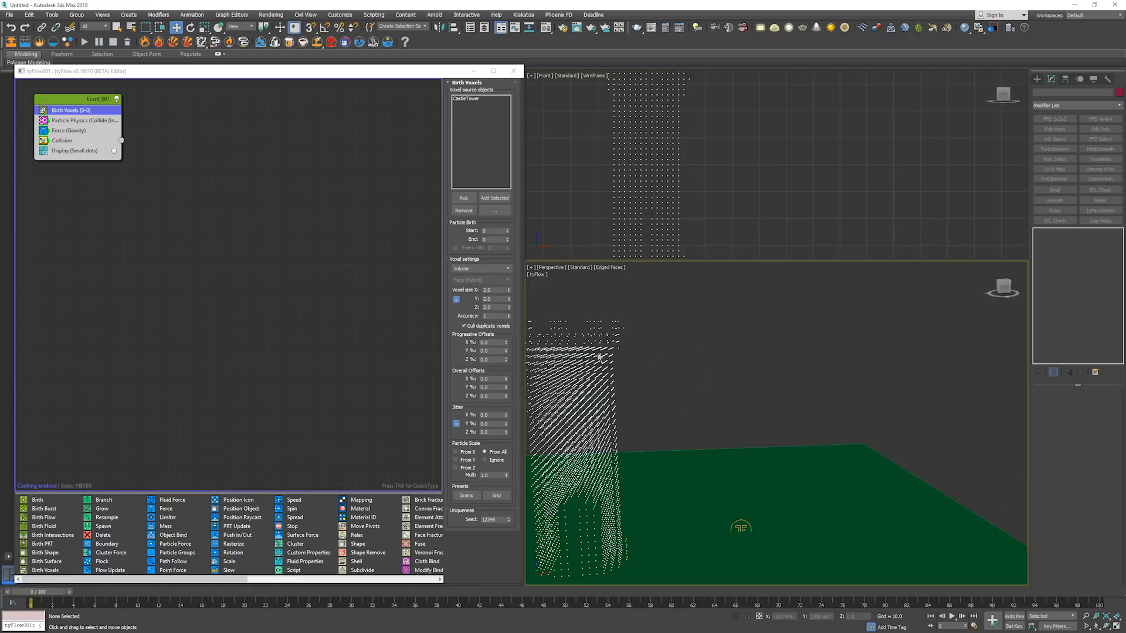
pyautogui.scroll(-2, 604, 355)
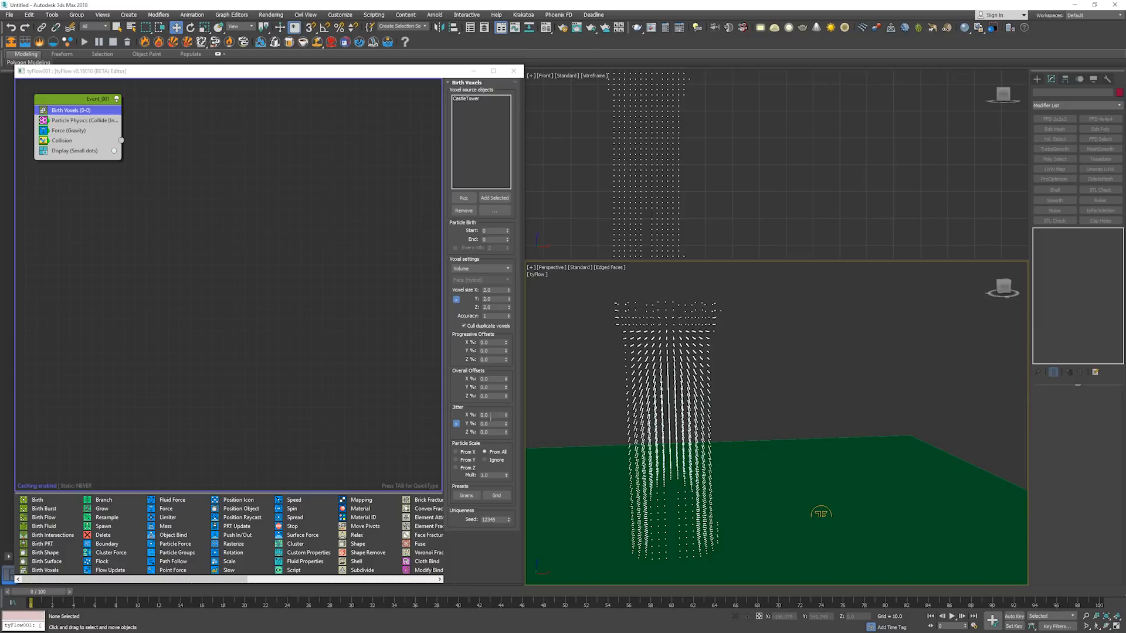
# Try linked X, Y and Z jitter values of 10 and 100 % for the voxels.
pyautogui.doubleClick(487, 415)
pyautogui.write('10')
pyautogui.press('Return')
pyautogui.write('100')
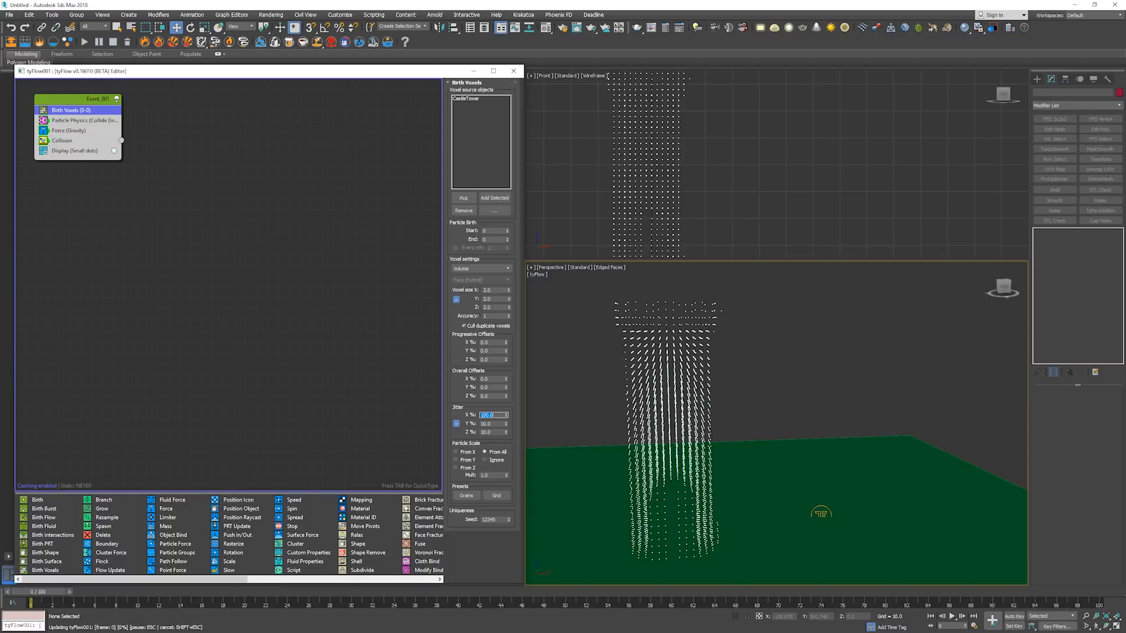
pyautogui.press('Return')
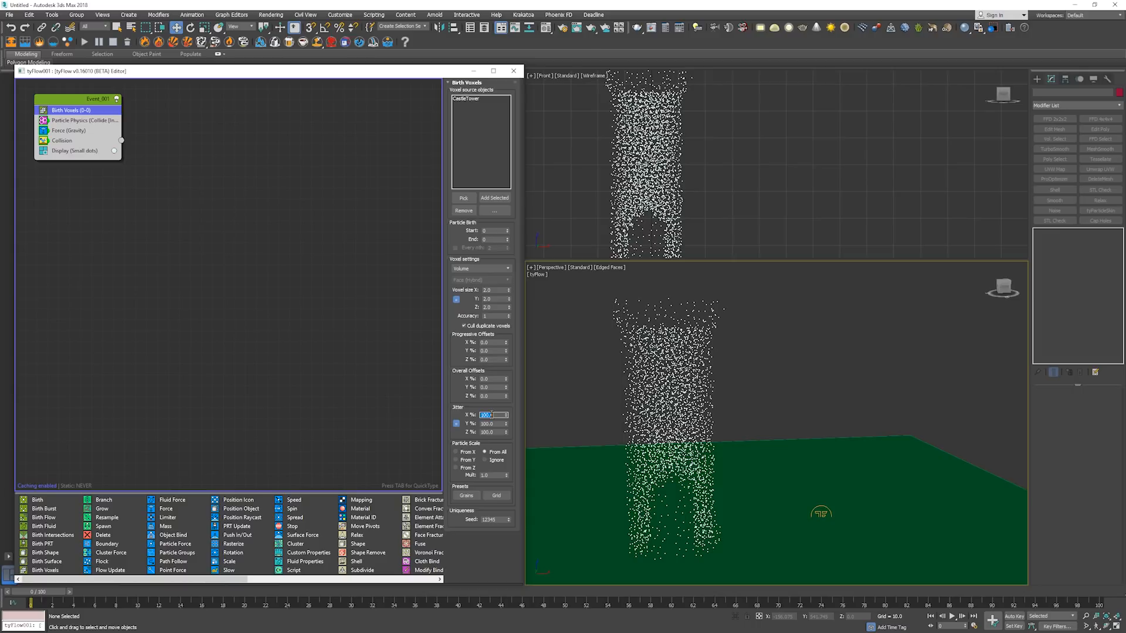
# Try lower voxel jitter values of 1, 10 and 20 % and return the jitter to 0.
pyautogui.write('10')
pyautogui.press('Return')
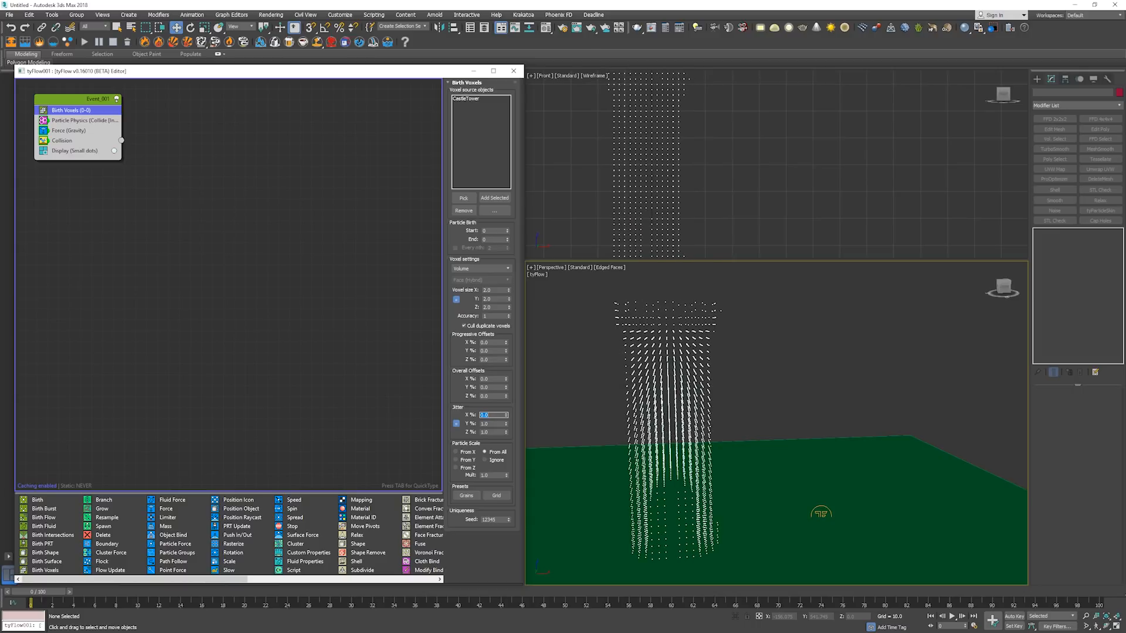
pyautogui.write('0')
pyautogui.press('Return')
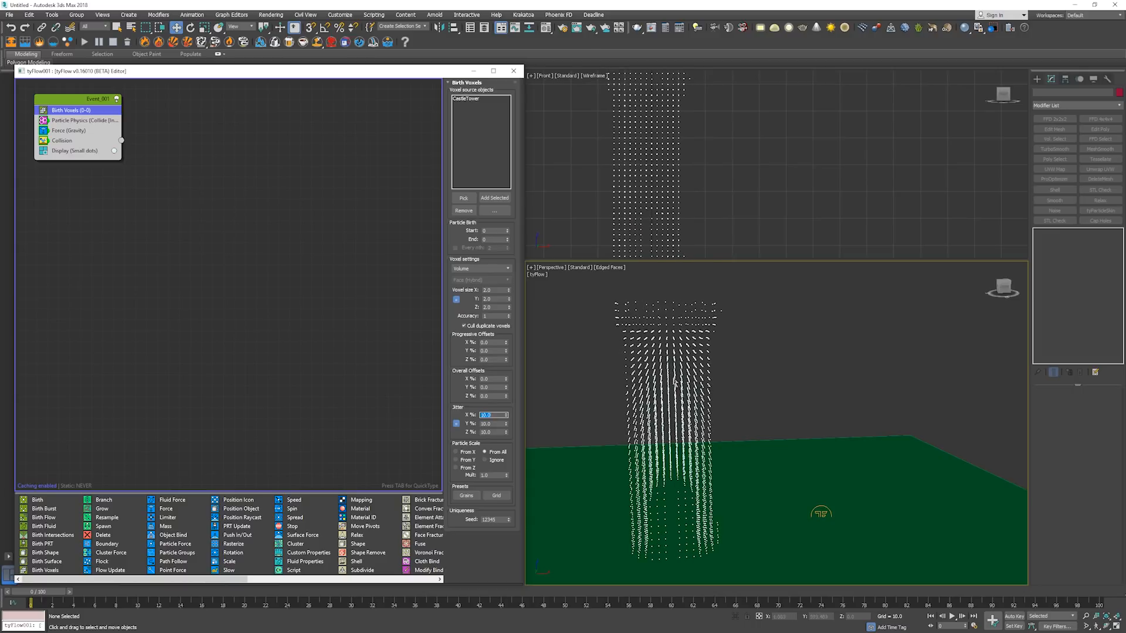
pyautogui.click(689, 368)
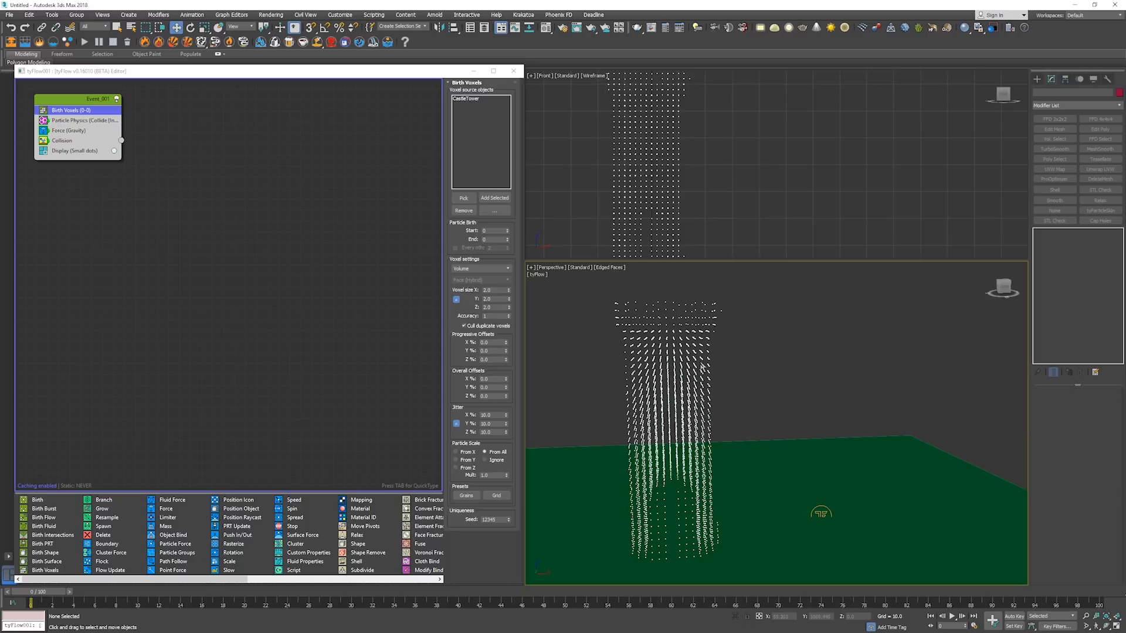
pyautogui.click(495, 415)
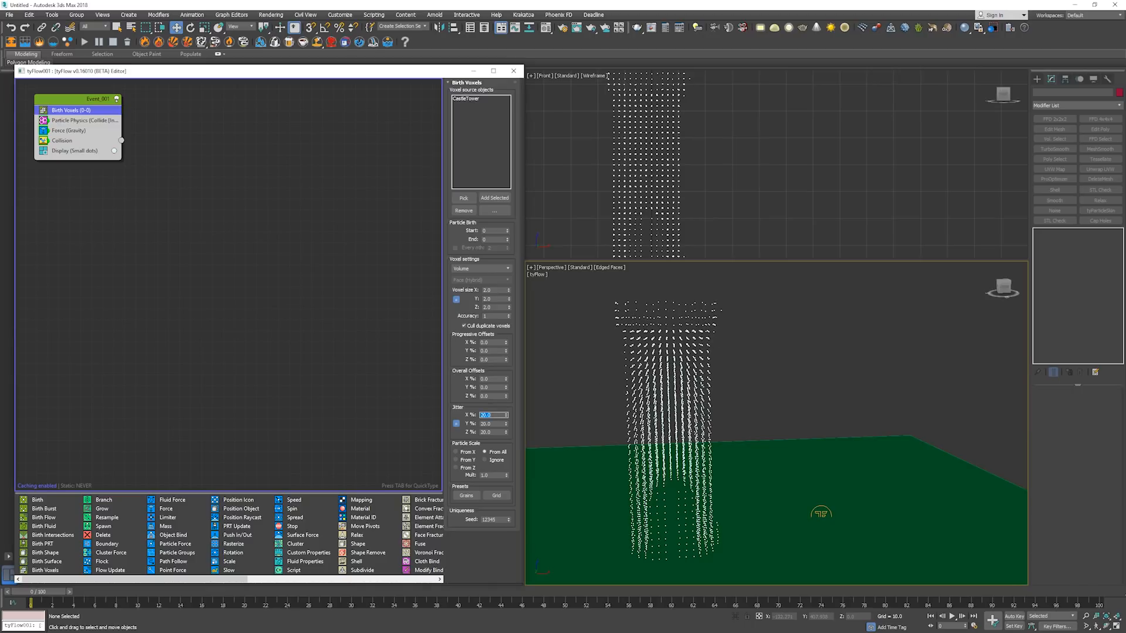
pyautogui.write('0')
pyautogui.press('Return')
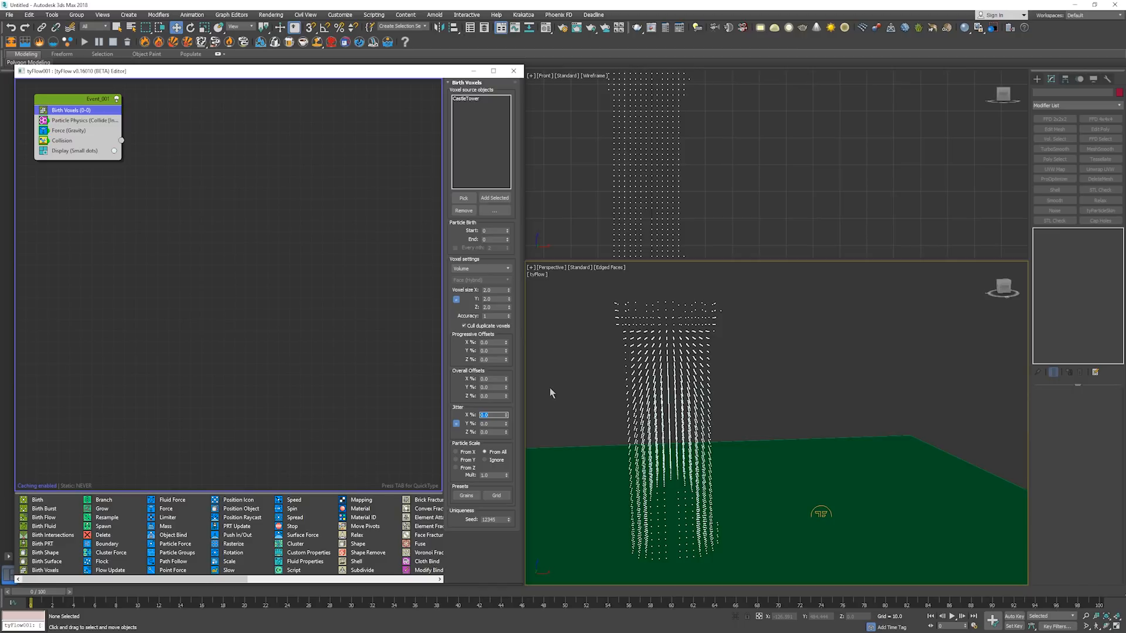
# Try a 10 % jitter on the voxels close up in the front view and reset it to 0.
pyautogui.click(644, 110)
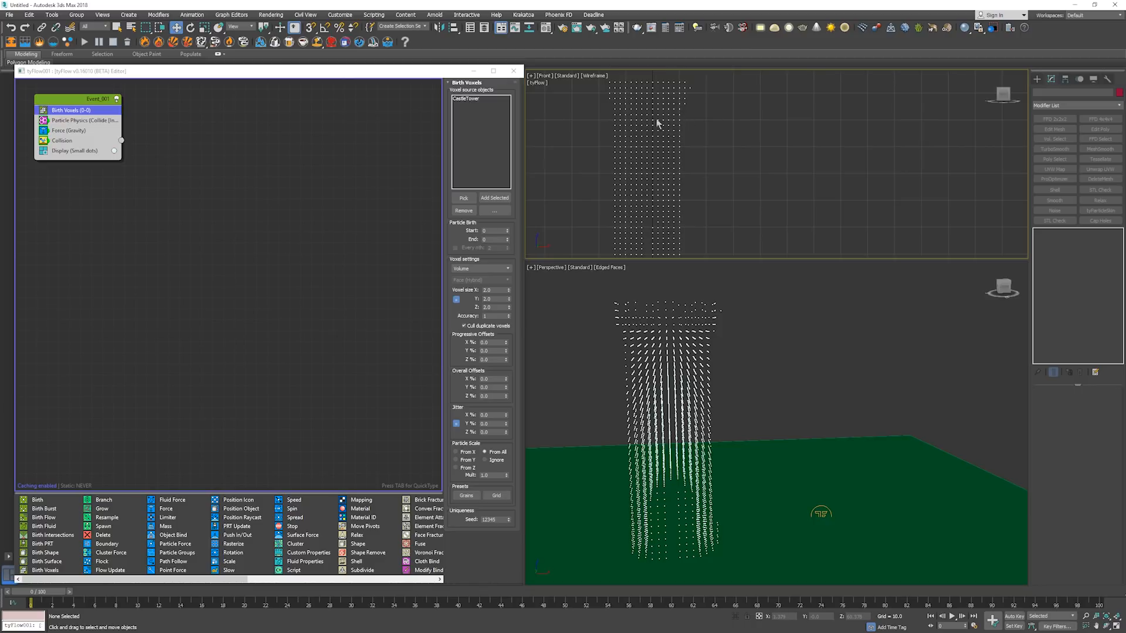
pyautogui.scroll(5, 657, 123)
pyautogui.scroll(2, 638, 122)
pyautogui.click(486, 415)
pyautogui.write('10')
pyautogui.press('Return')
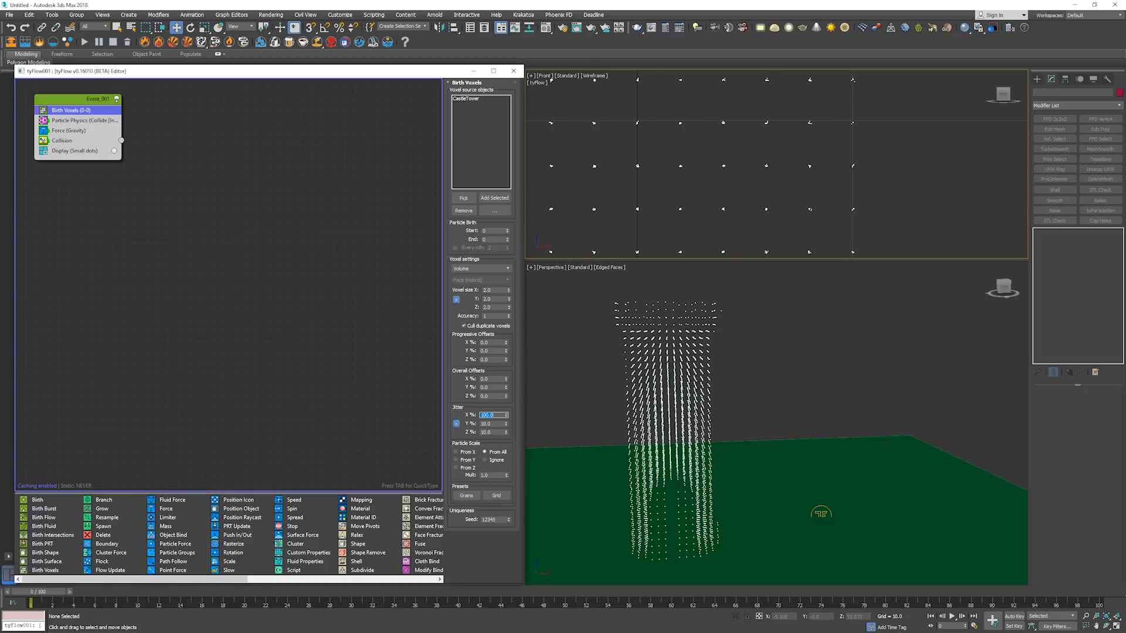
pyautogui.write('0')
pyautogui.press('Return')
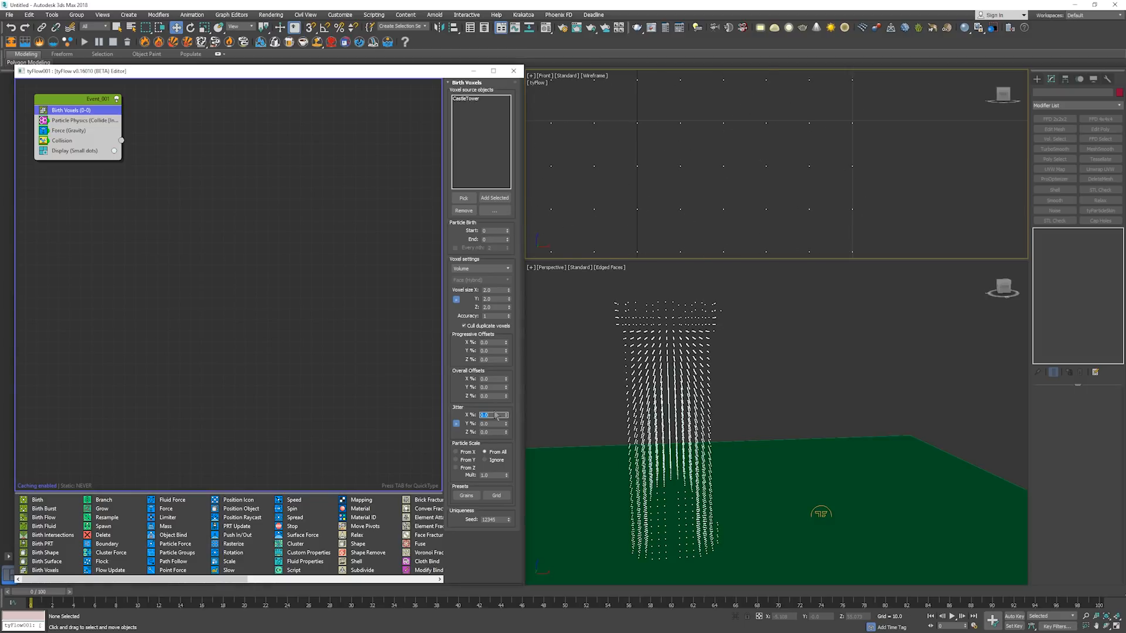
pyautogui.click(488, 461)
pyautogui.click(466, 467)
pyautogui.click(493, 457)
# Advance the simulation to frame 13 and examine how the particles spread at the tower's base in the front view.
pyautogui.click(572, 341)
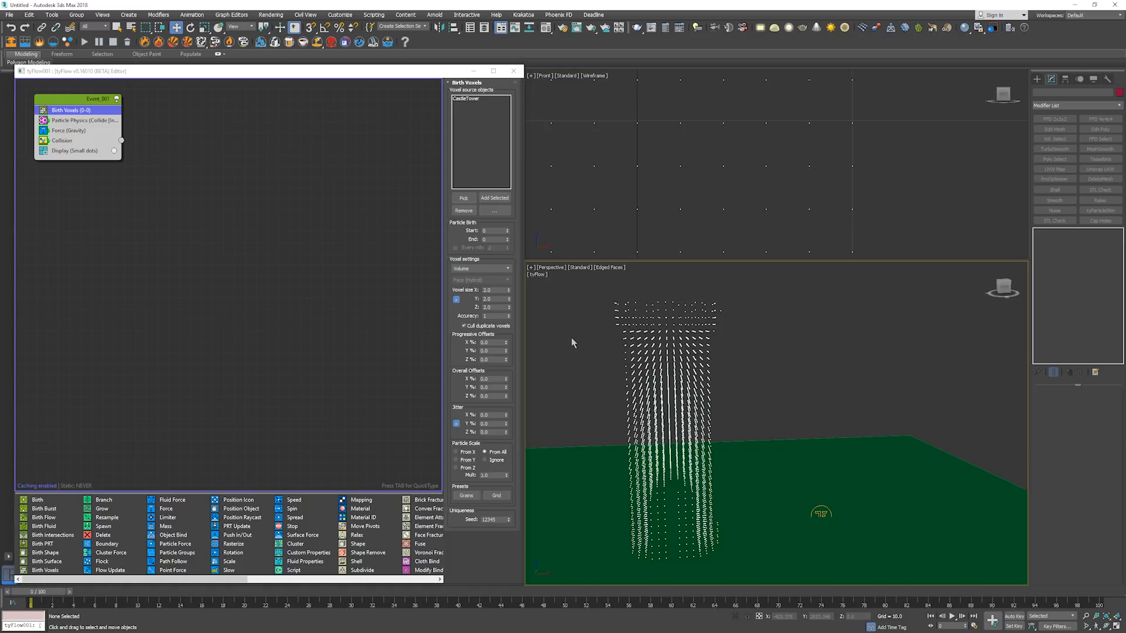
pyautogui.press('/')
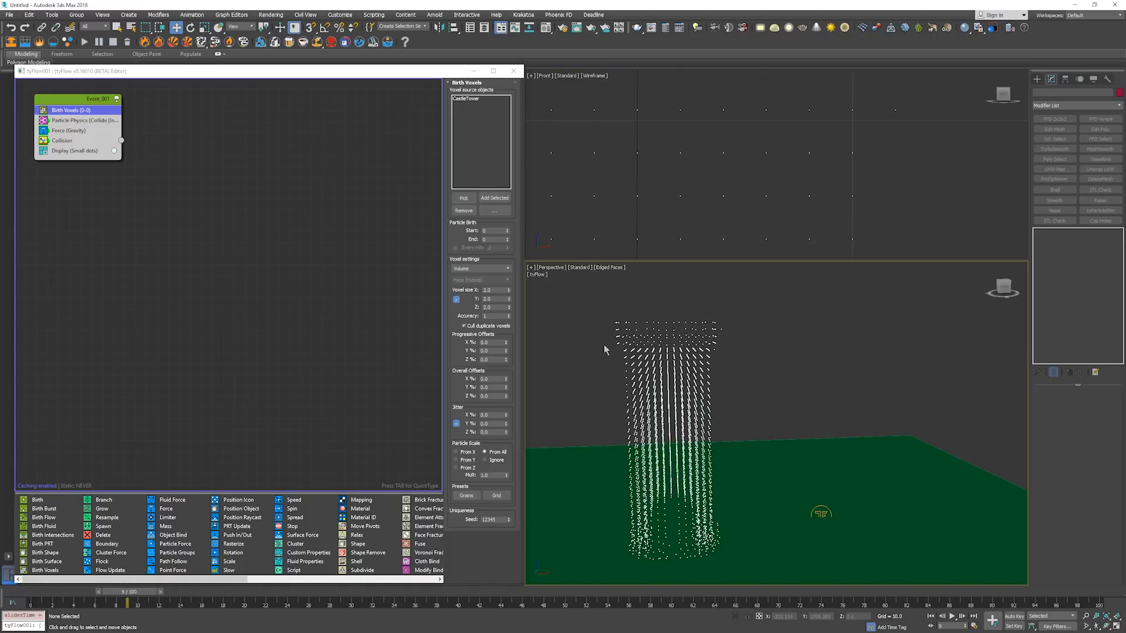
pyautogui.press('.')
pyautogui.press('.')
pyautogui.scroll(-8, 651, 191)
pyautogui.moveTo(668, 199); pyautogui.dragTo(710, 153, button='middle')
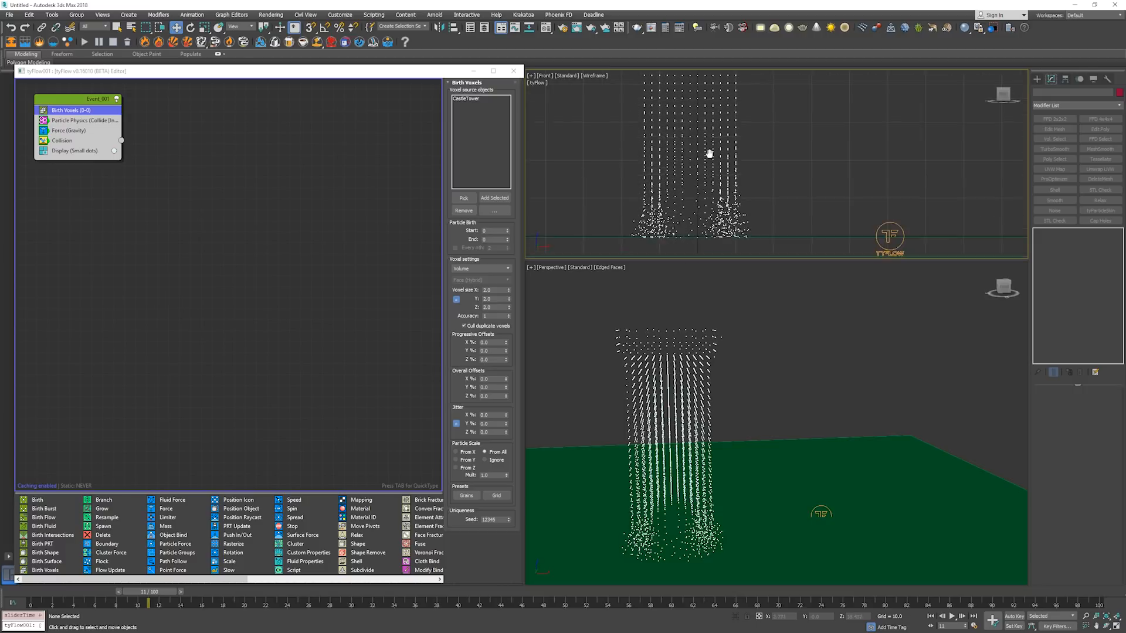
pyautogui.scroll(5, 743, 157)
pyautogui.press('.')
pyautogui.press('.')
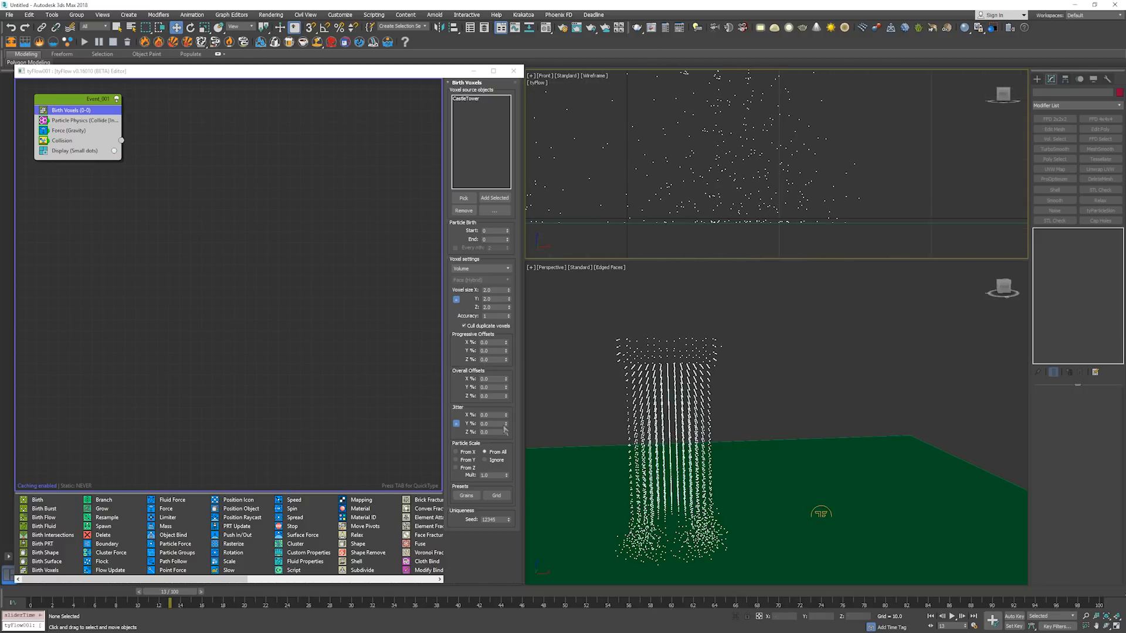
# Compare the Ignore and From All particle scale modes of Birth Voxels, ending on Ignore.
pyautogui.click(496, 460)
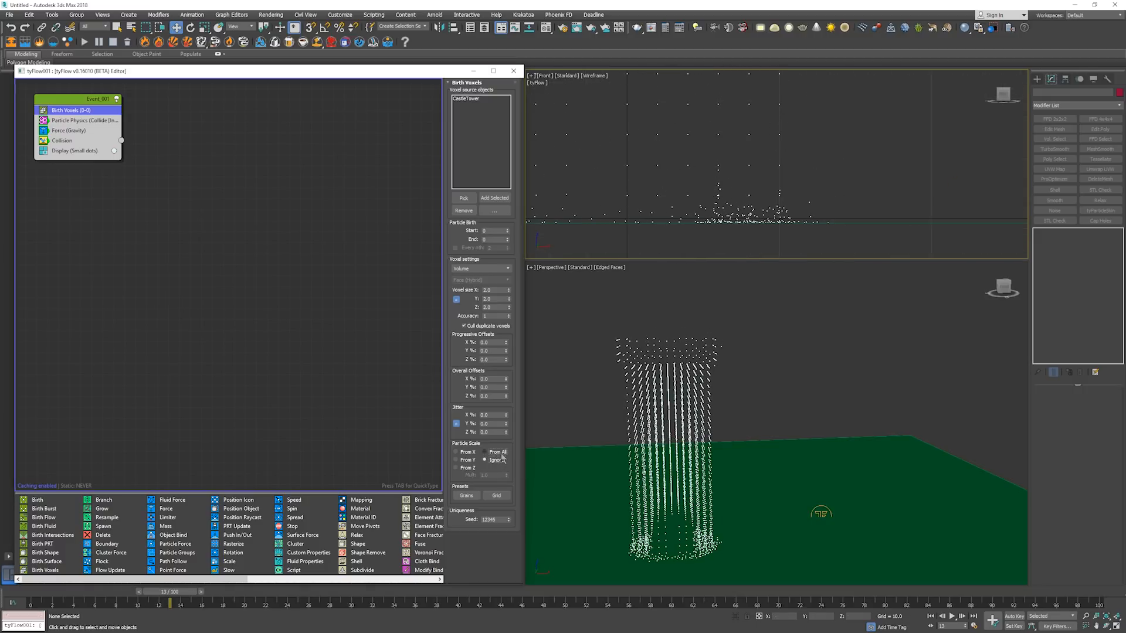
pyautogui.click(499, 453)
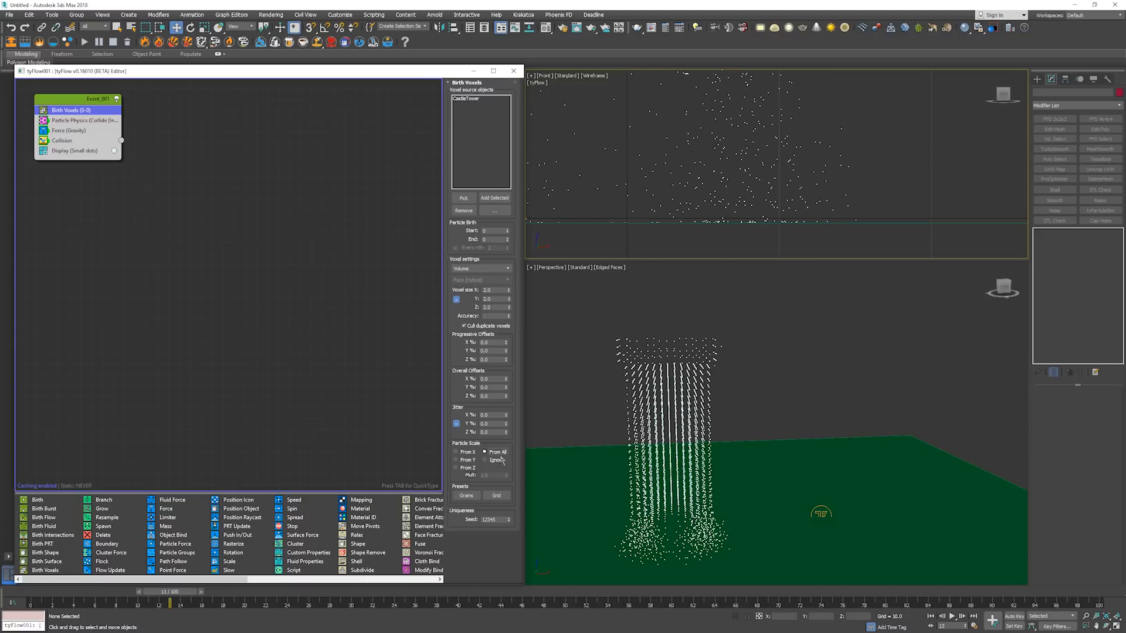
pyautogui.click(500, 461)
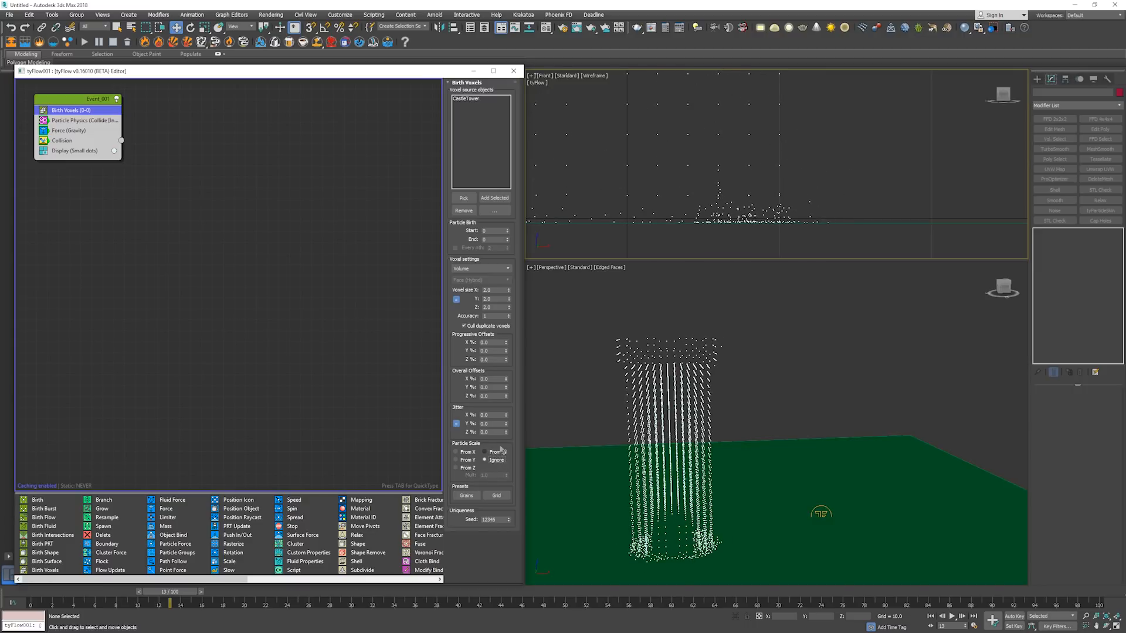
# Try Shape radius as the Particle Physics collision radius and switch back to Scale radius.
pyautogui.click(97, 120)
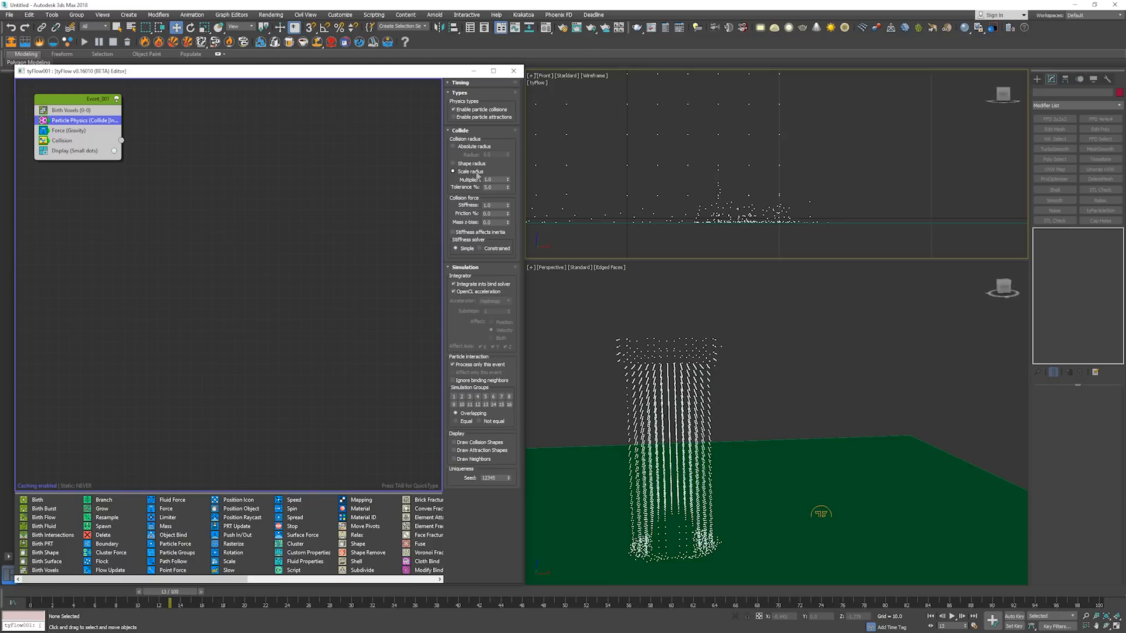
pyautogui.click(473, 166)
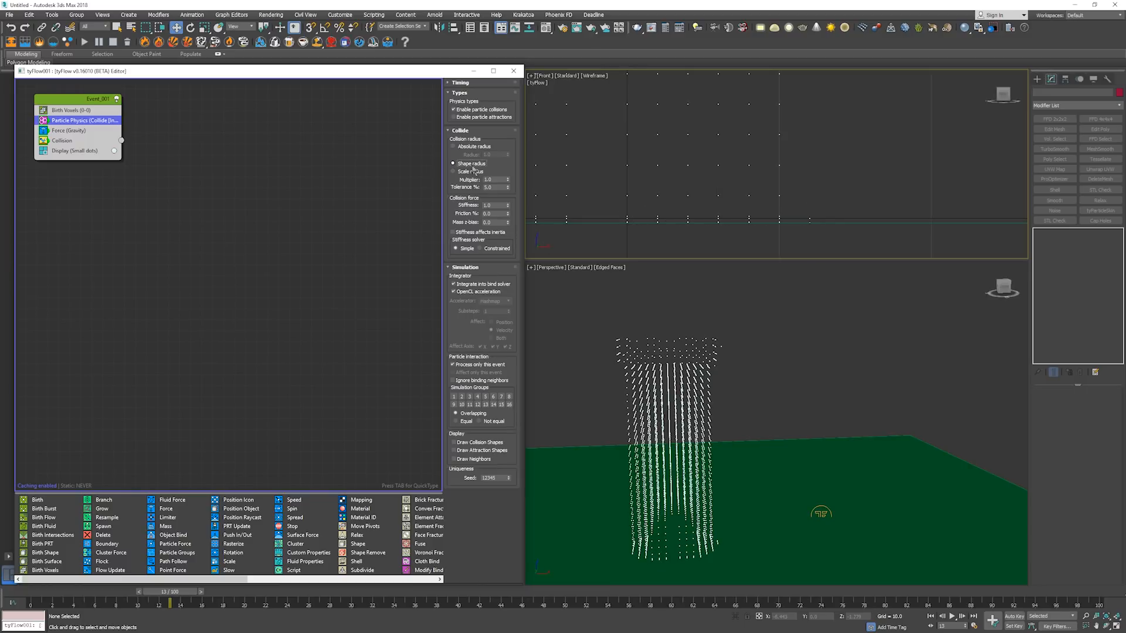
pyautogui.click(473, 171)
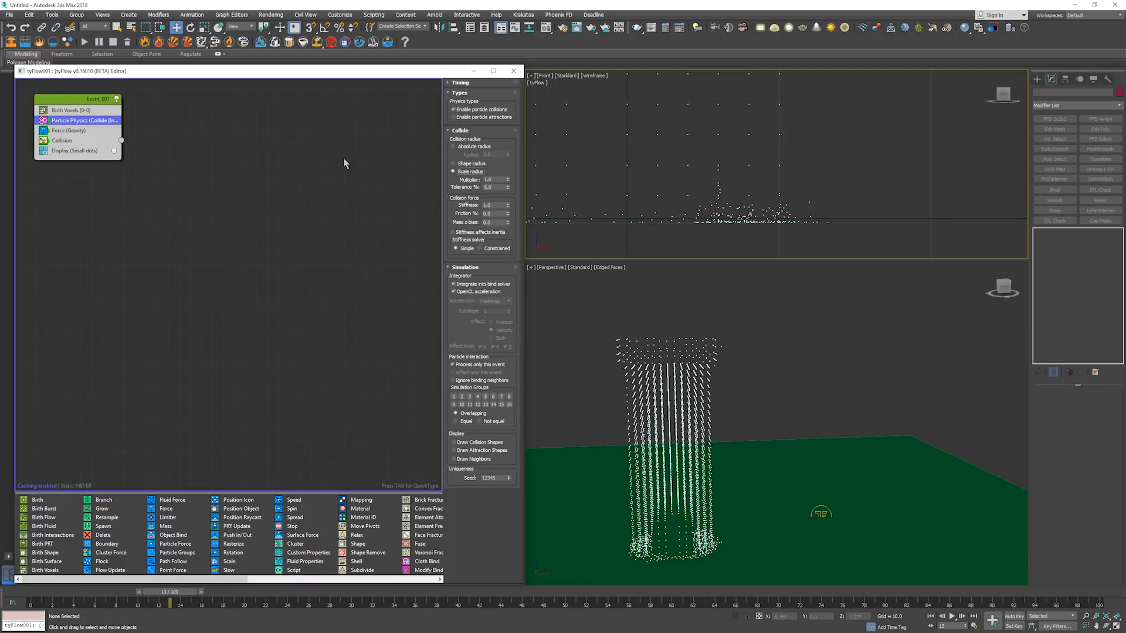
# Review the voxel size in Birth Voxels and set its particle scale to From All.
pyautogui.click(114, 112)
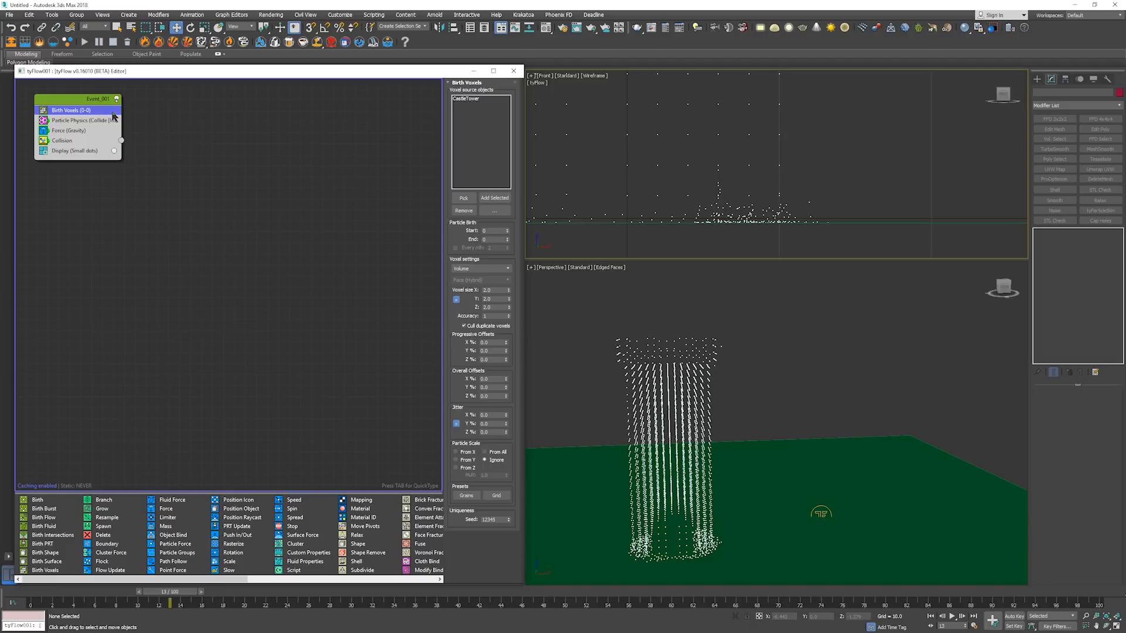
pyautogui.doubleClick(491, 289)
pyautogui.click(486, 290)
pyautogui.click(497, 452)
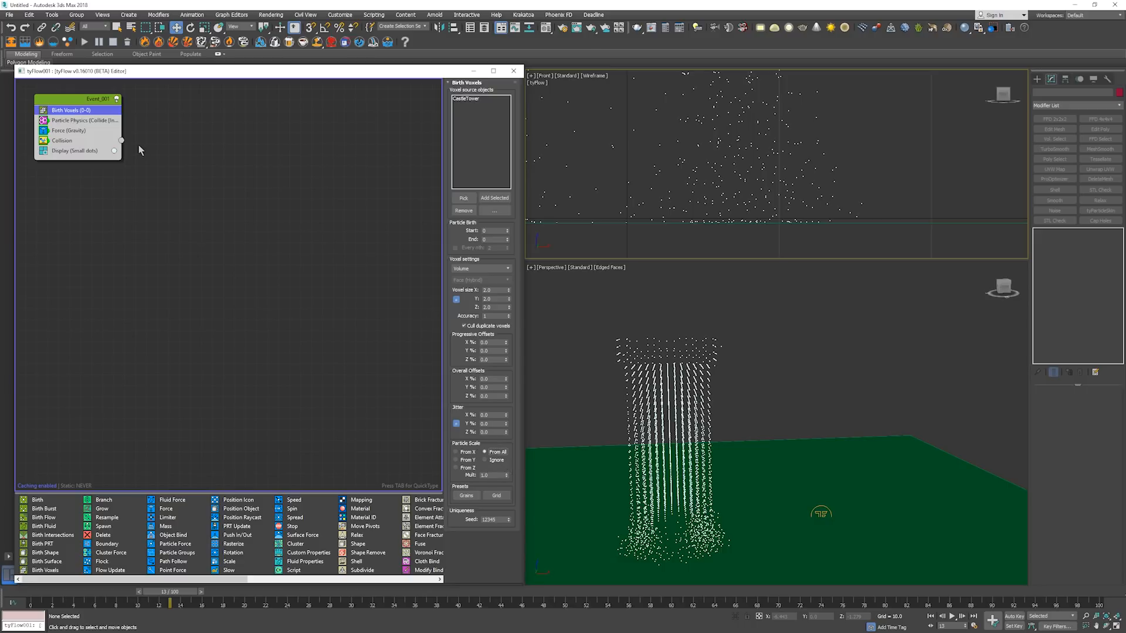
# Try the From Z, From Y, From X and Ignore particle scale modes for the voxels and return to From All.
pyautogui.click(95, 123)
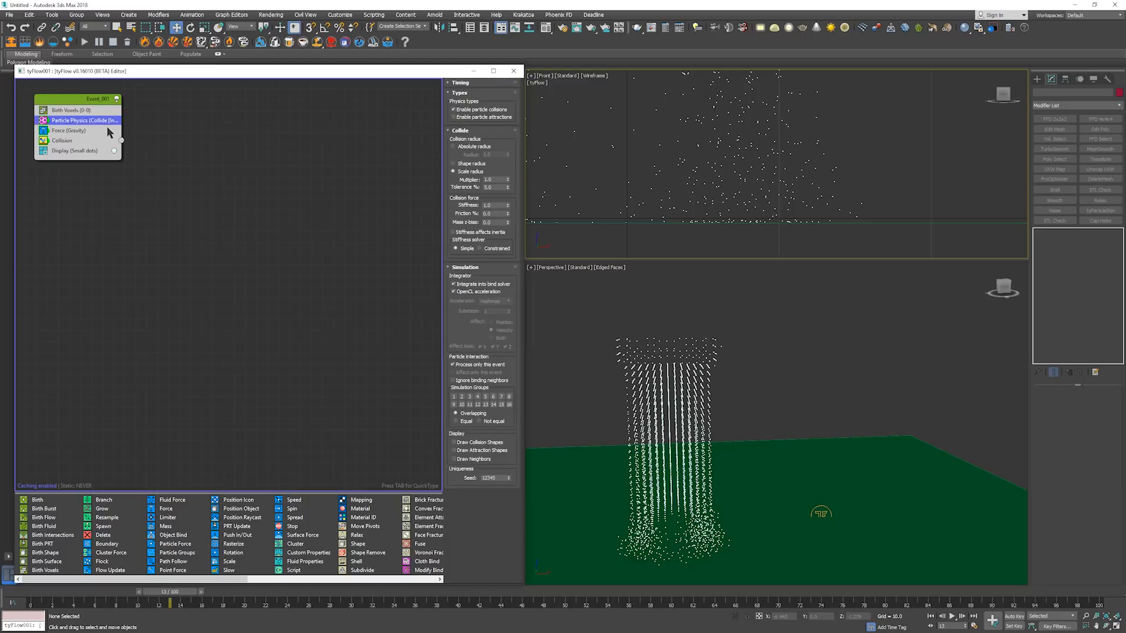
pyautogui.click(81, 112)
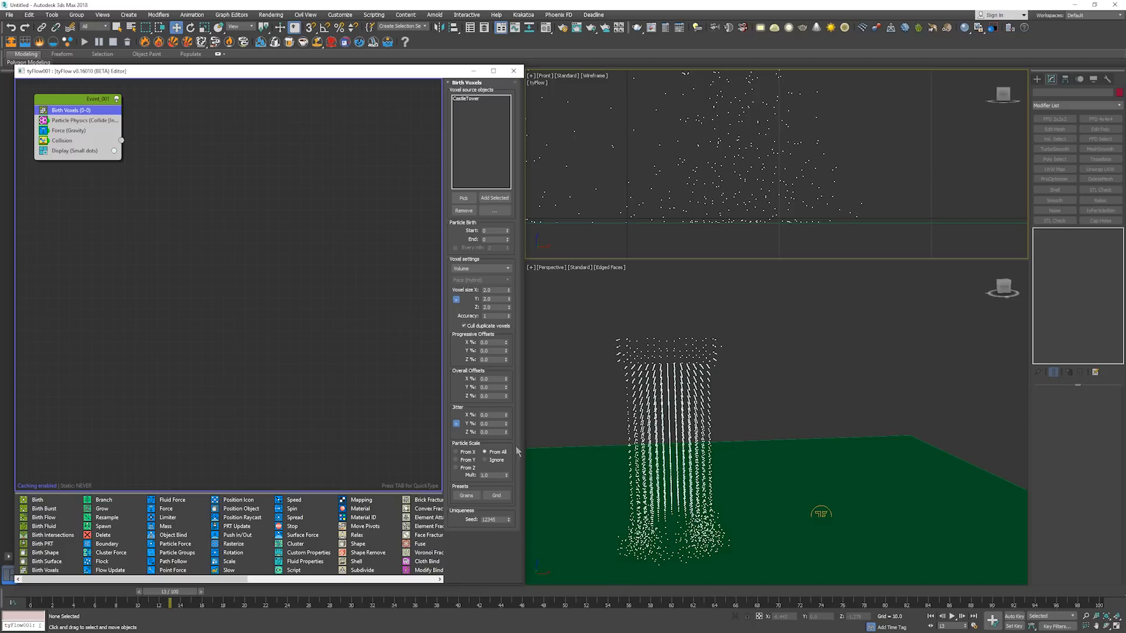
pyautogui.click(473, 469)
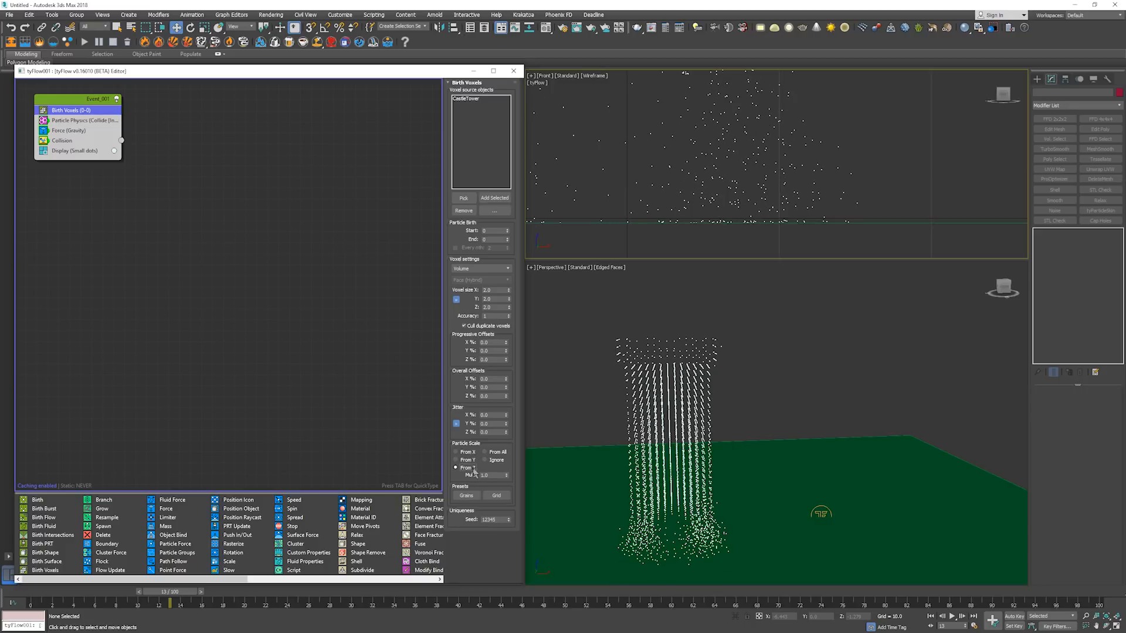
pyautogui.click(474, 461)
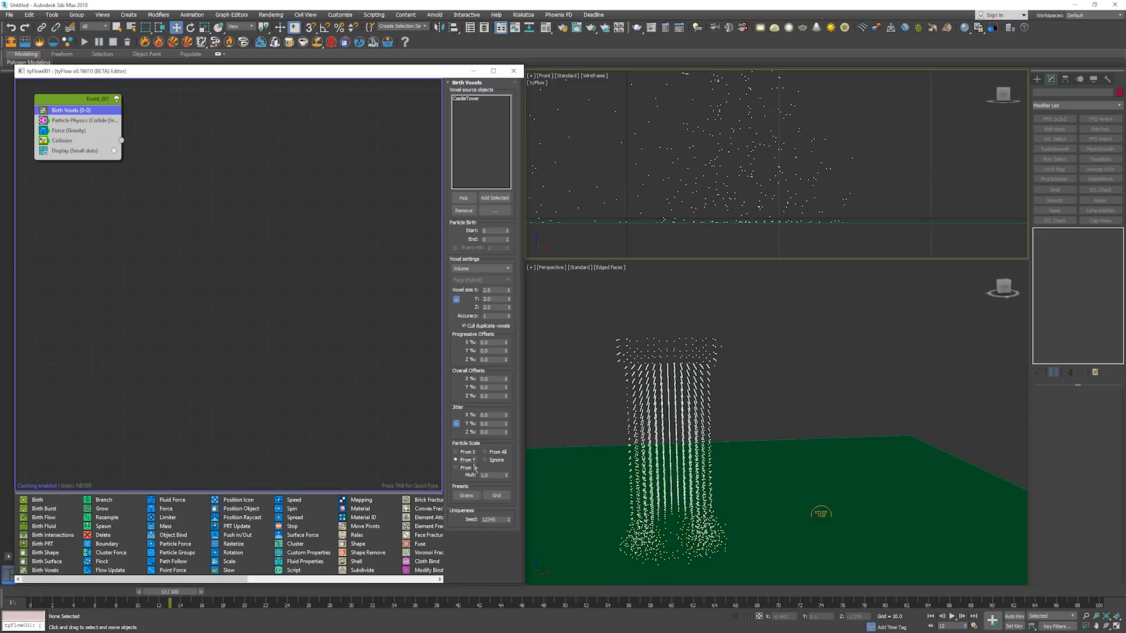
pyautogui.click(473, 468)
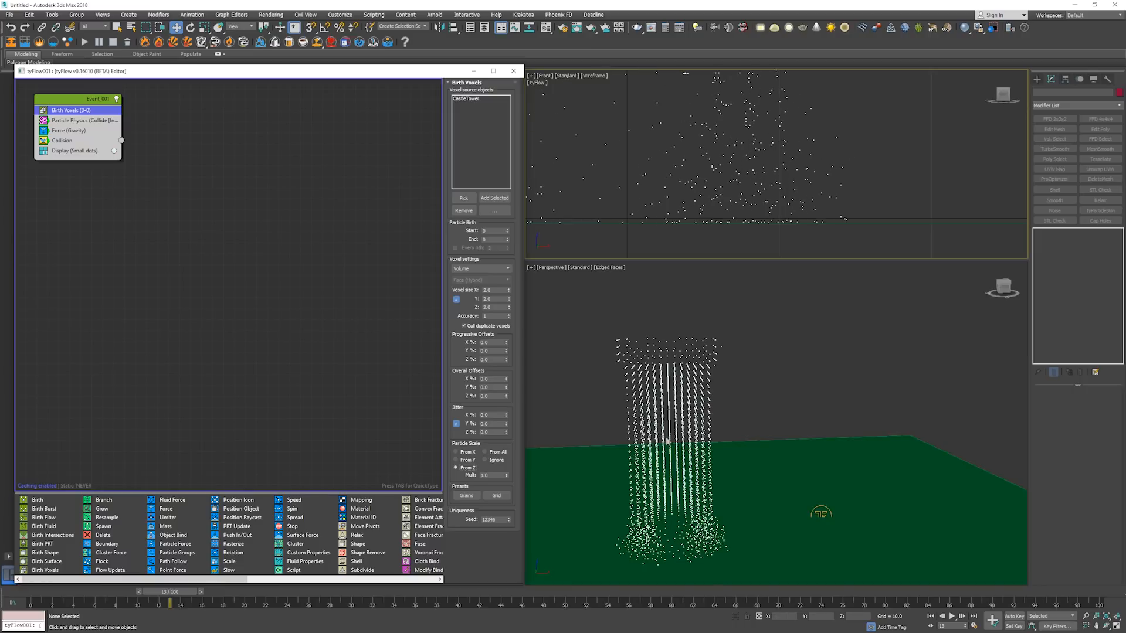
pyautogui.keyDown('alt'); pyautogui.moveTo(663, 436); pyautogui.dragTo(719, 413, button='middle'); pyautogui.keyUp('alt')
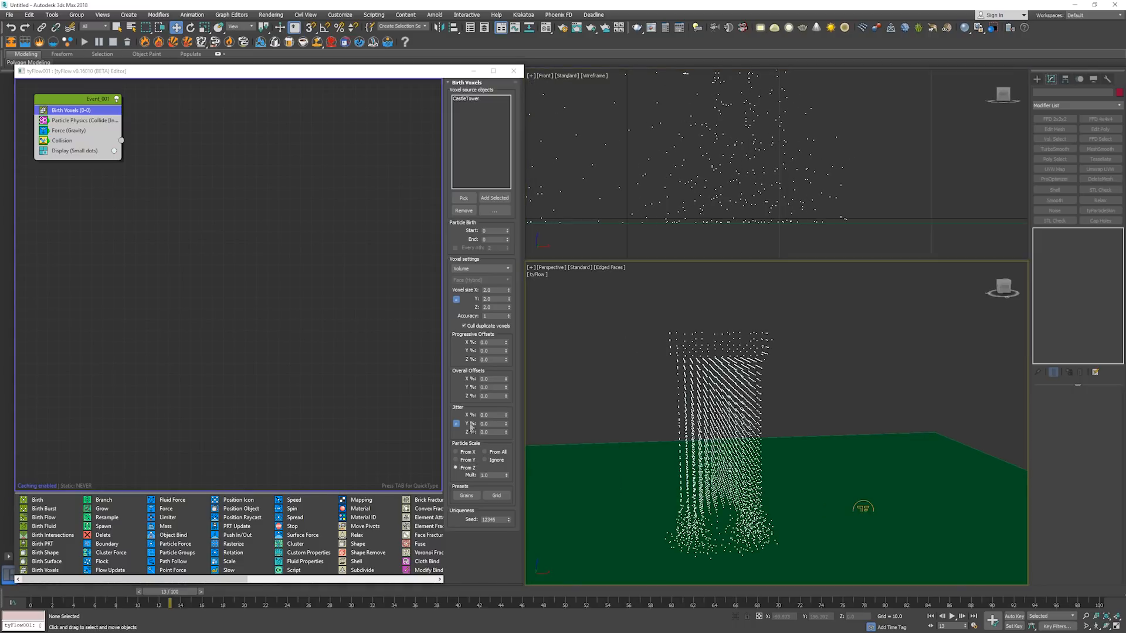
pyautogui.click(475, 453)
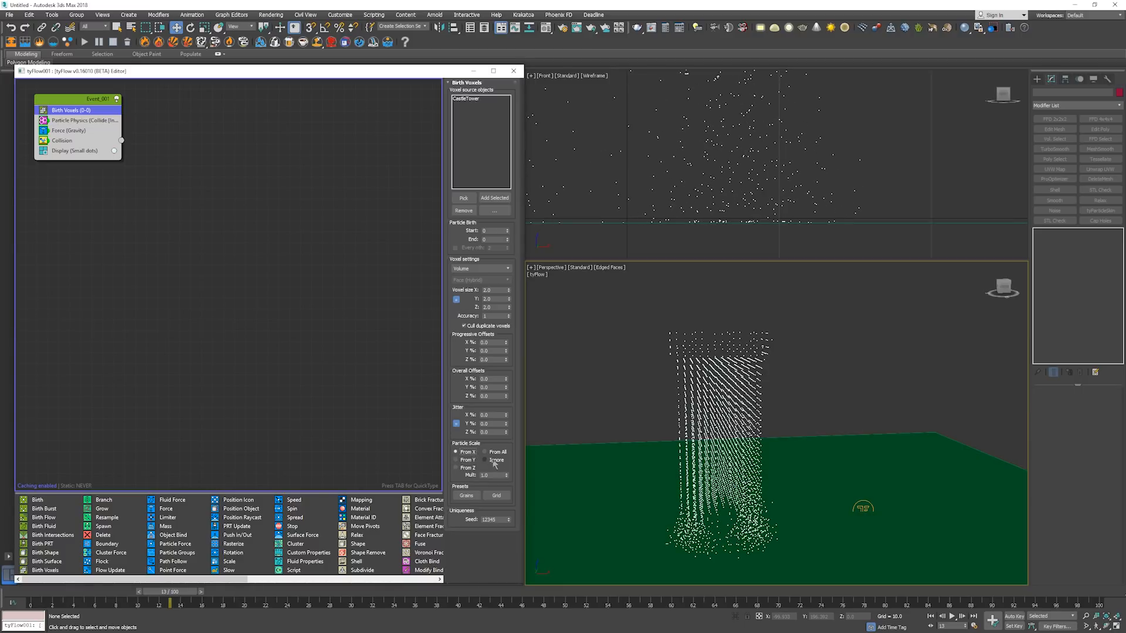
pyautogui.click(499, 458)
pyautogui.click(498, 452)
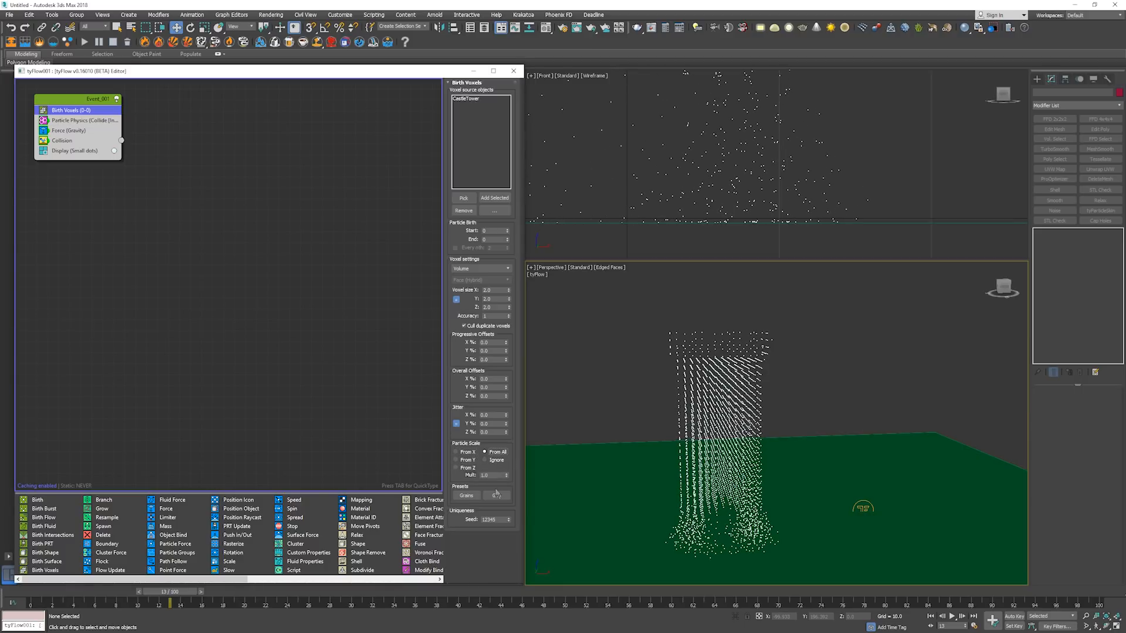
# Try a particle scale multiplier of 2 for the voxels and restore it to 1.0.
pyautogui.click(496, 475)
pyautogui.write('2')
pyautogui.press('Return')
pyautogui.write('0.5')
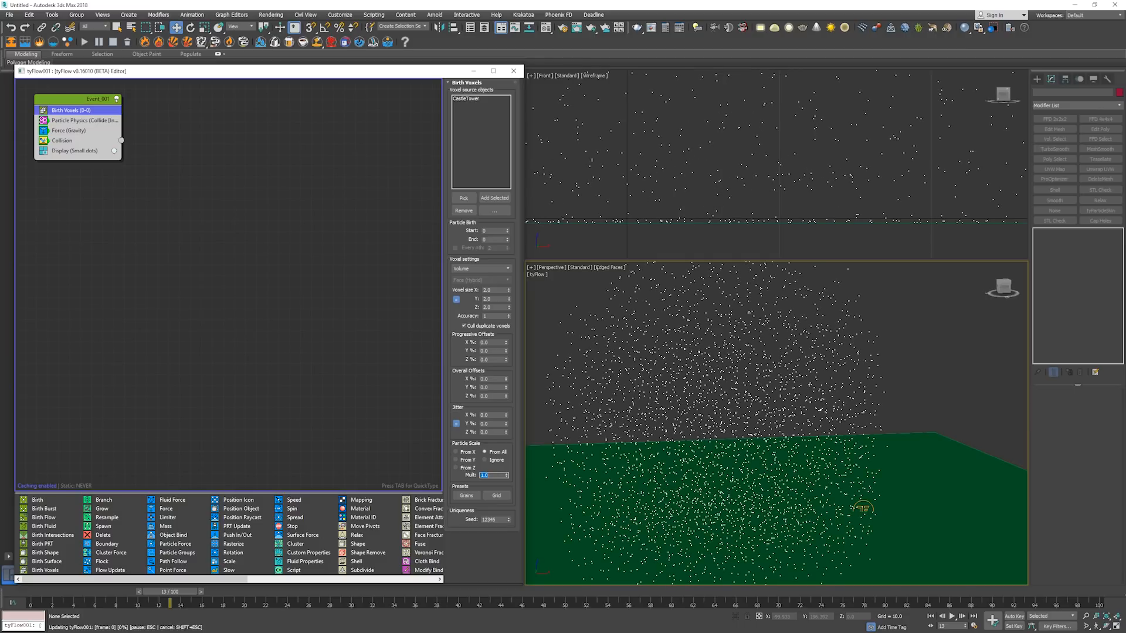
pyautogui.press('Return')
pyautogui.press('Return')
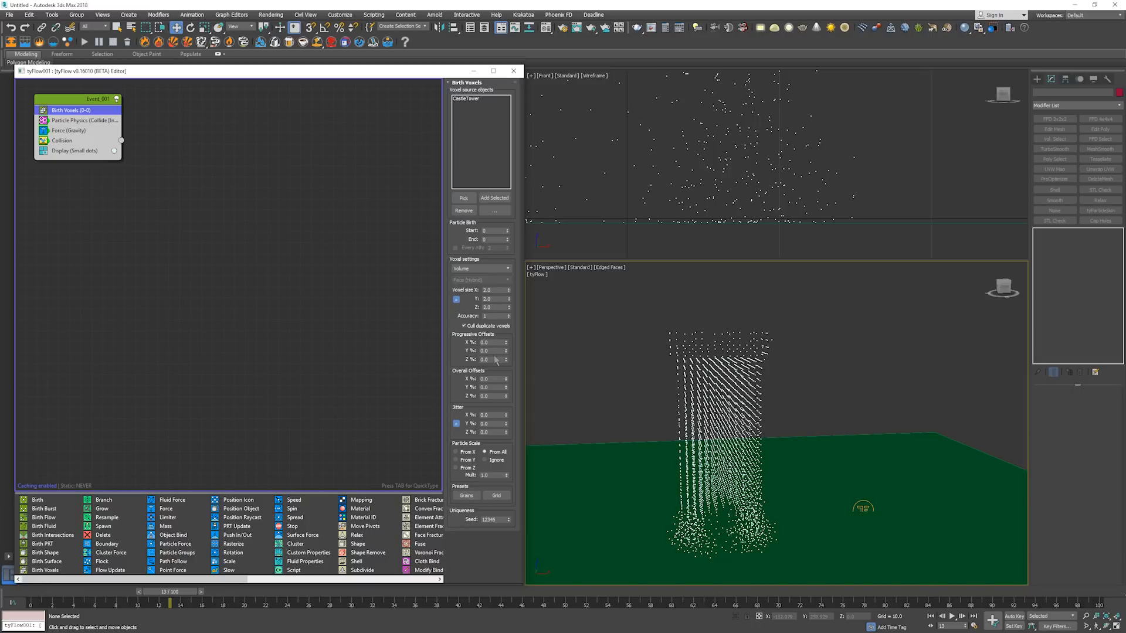
# Open the settings of the Particle Physics operator and expand its Timing section.
pyautogui.doubleClick(488, 415)
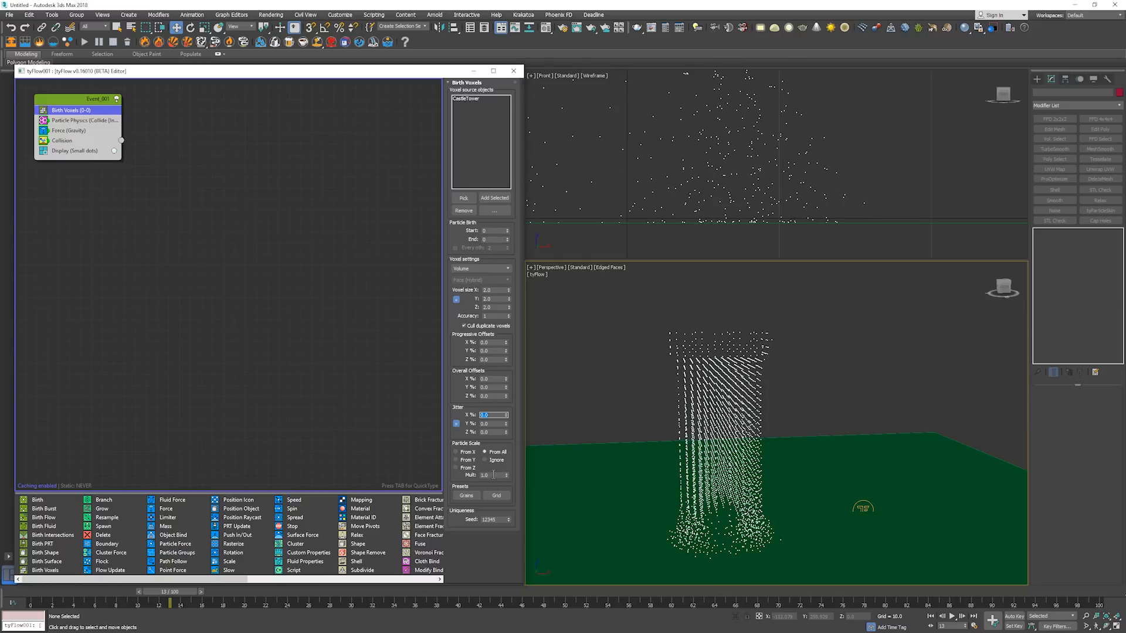
pyautogui.click(95, 122)
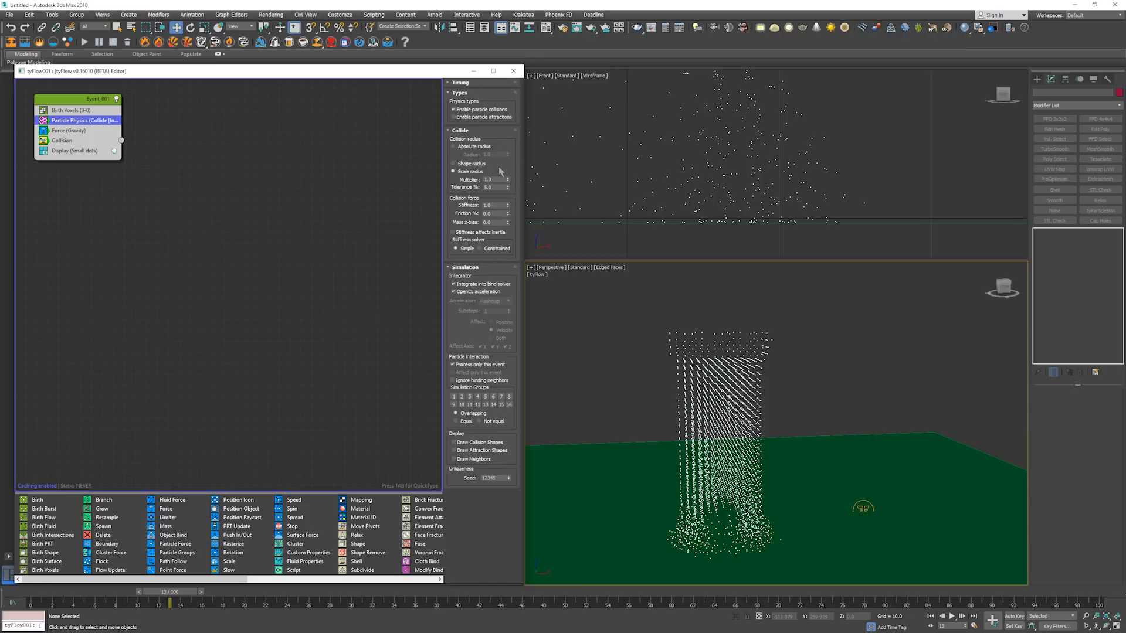
pyautogui.click(483, 84)
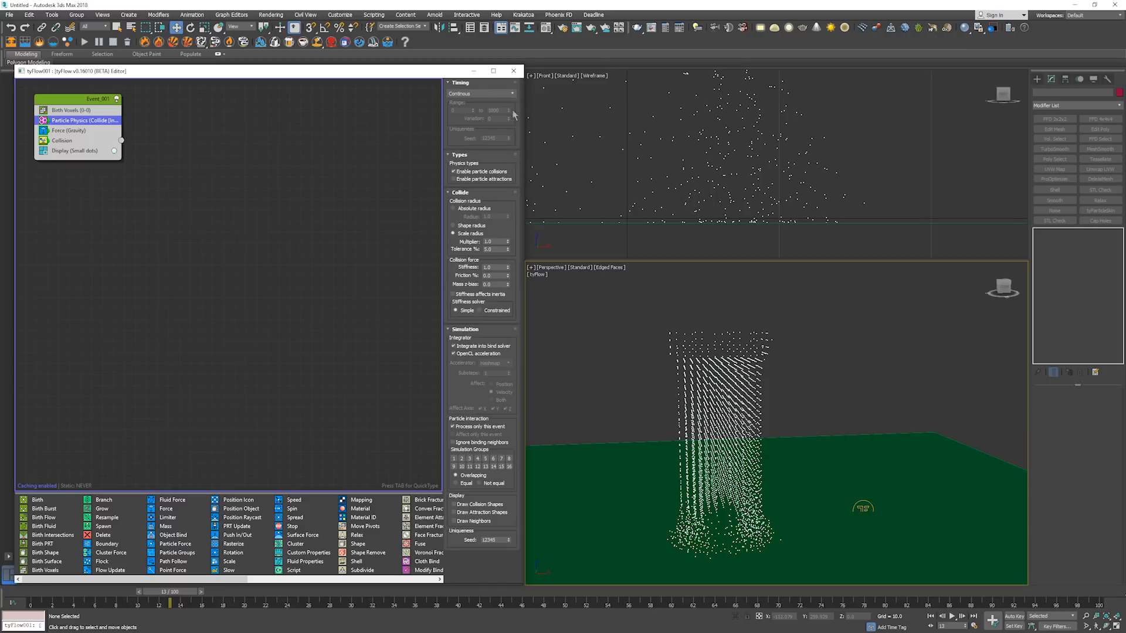
# Try particle collision tolerances of 0 and 10 % in Particle Physics and restore the tolerance to 5 %.
pyautogui.click(480, 84)
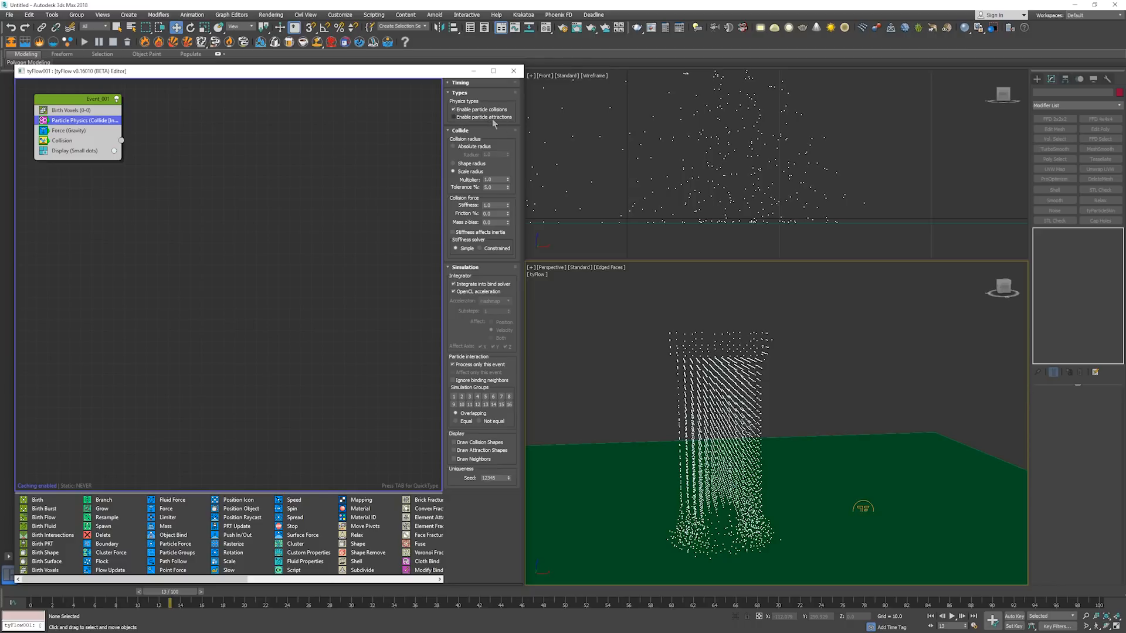
pyautogui.doubleClick(493, 186)
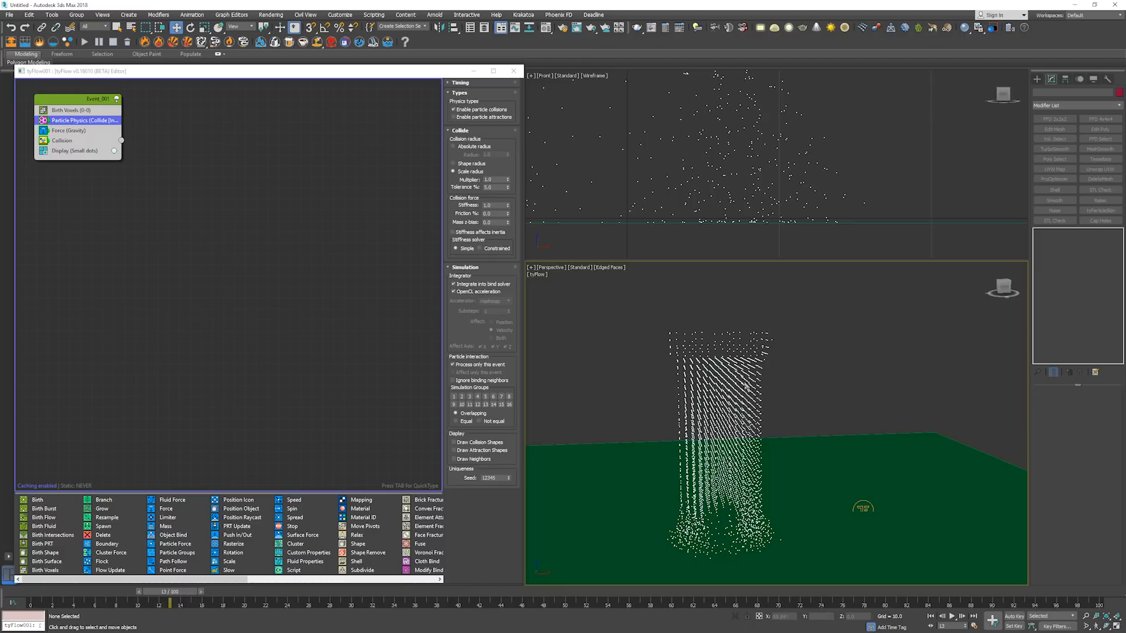
pyautogui.doubleClick(490, 188)
pyautogui.write('0')
pyautogui.press('Return')
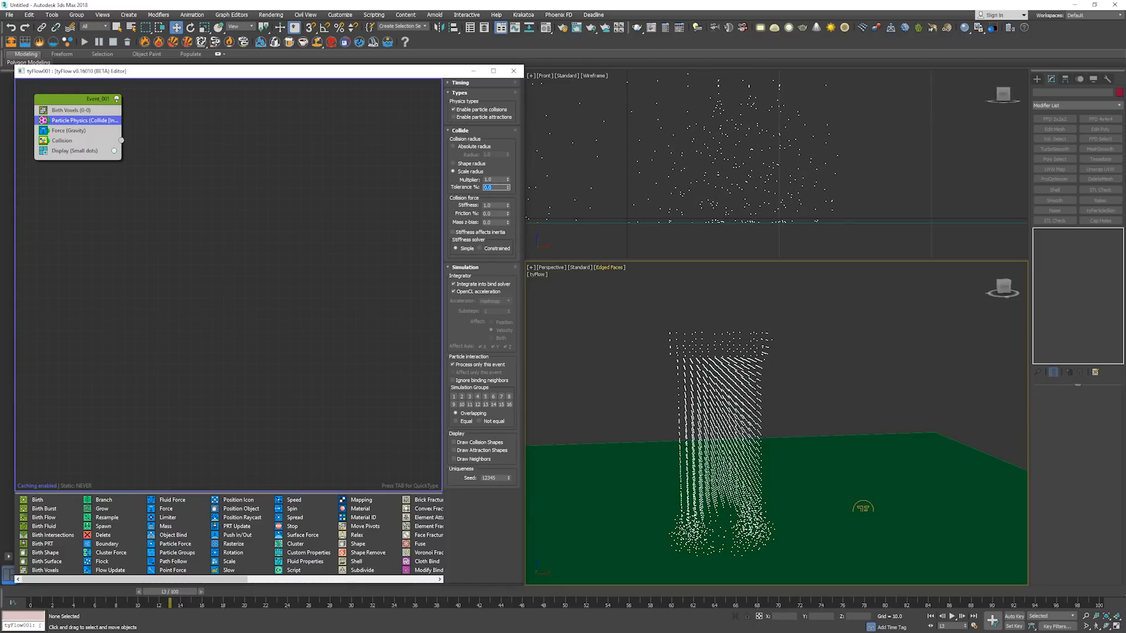
pyautogui.write('10')
pyautogui.press('Return')
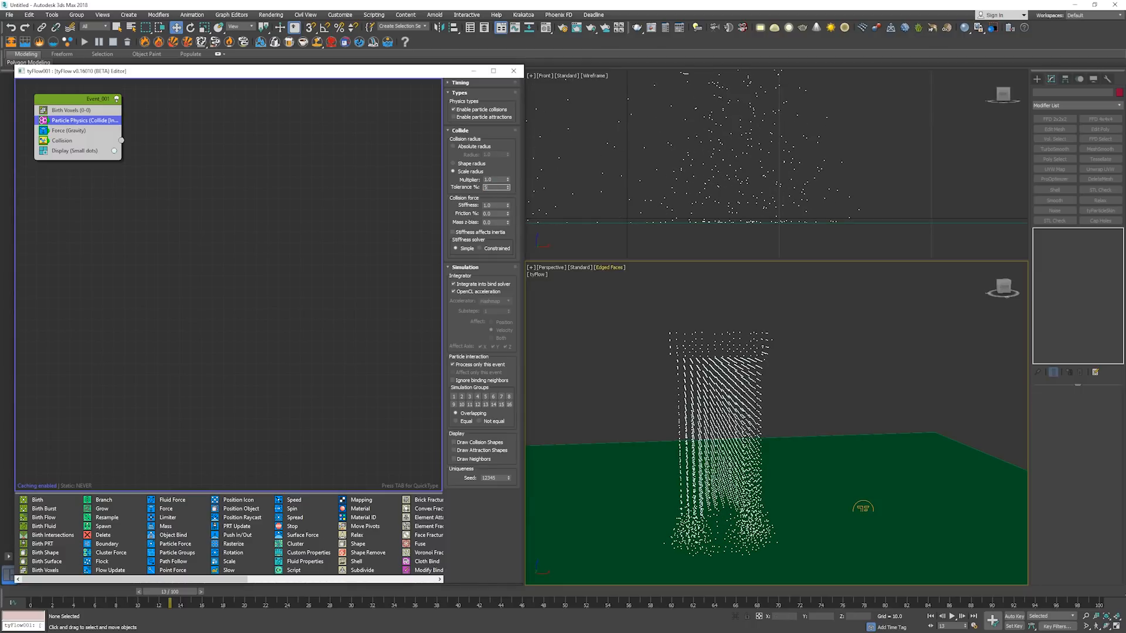
pyautogui.write('5')
pyautogui.press('Return')
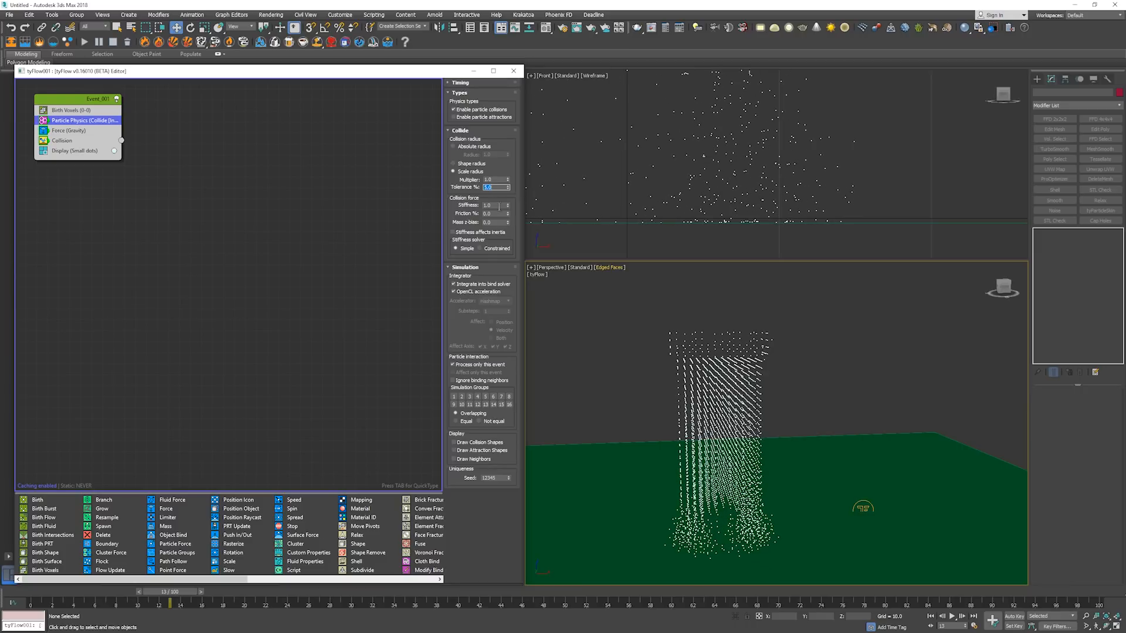
# Try a collision stiffness of 0 and advance the simulation to frame 28.
pyautogui.click(477, 217)
pyautogui.doubleClick(493, 205)
pyautogui.write('0')
pyautogui.press('Return')
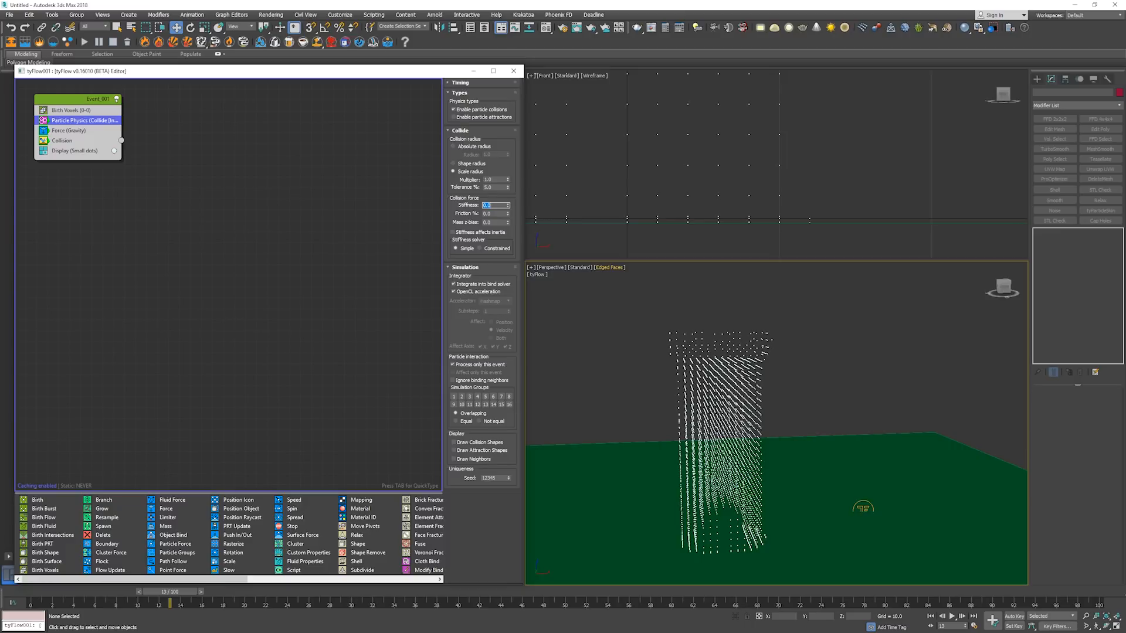
pyautogui.middleClick(695, 364)
pyautogui.press('.')
pyautogui.press('.')
pyautogui.press('.')
pyautogui.press('.')
pyautogui.press('.')
pyautogui.press('.')
pyautogui.press('.')
pyautogui.press('.')
pyautogui.press('.')
pyautogui.press('.')
pyautogui.press('.')
pyautogui.press('.')
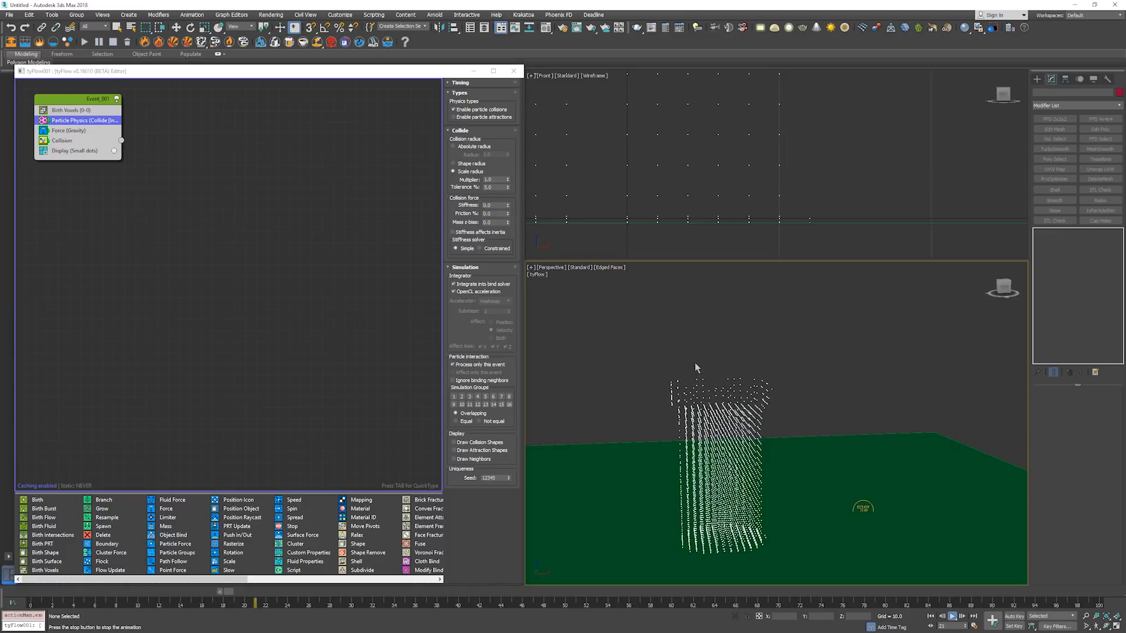
pyautogui.press('.')
pyautogui.press('.')
pyautogui.press('.')
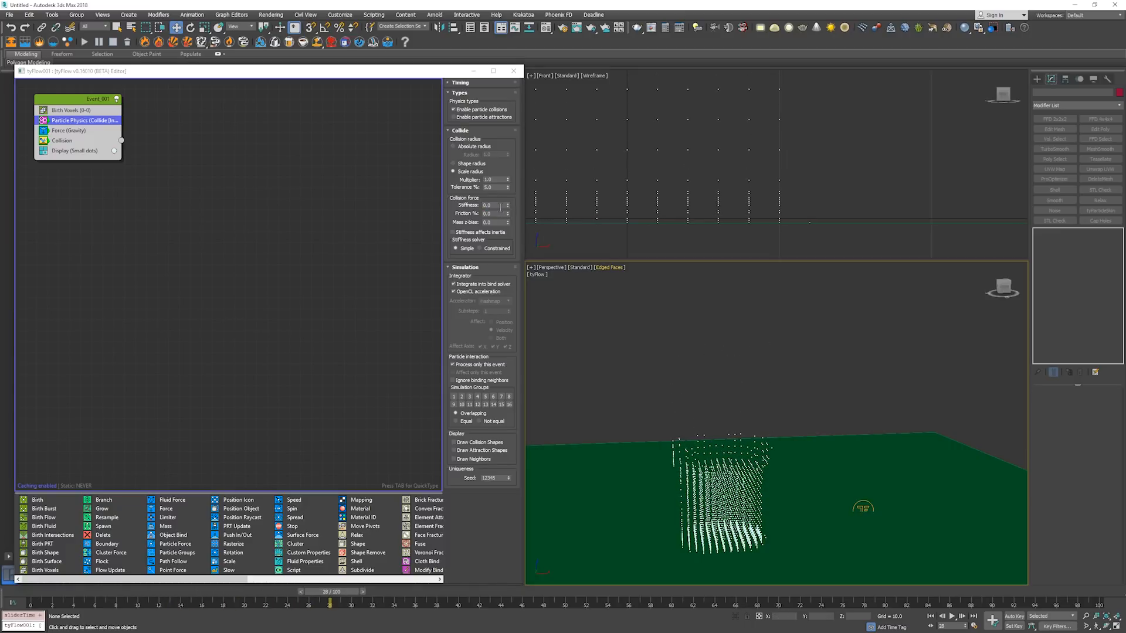
# Set the collision stiffness to 1.0 and play the simulation onward.
pyautogui.doubleClick(495, 205)
pyautogui.write('1')
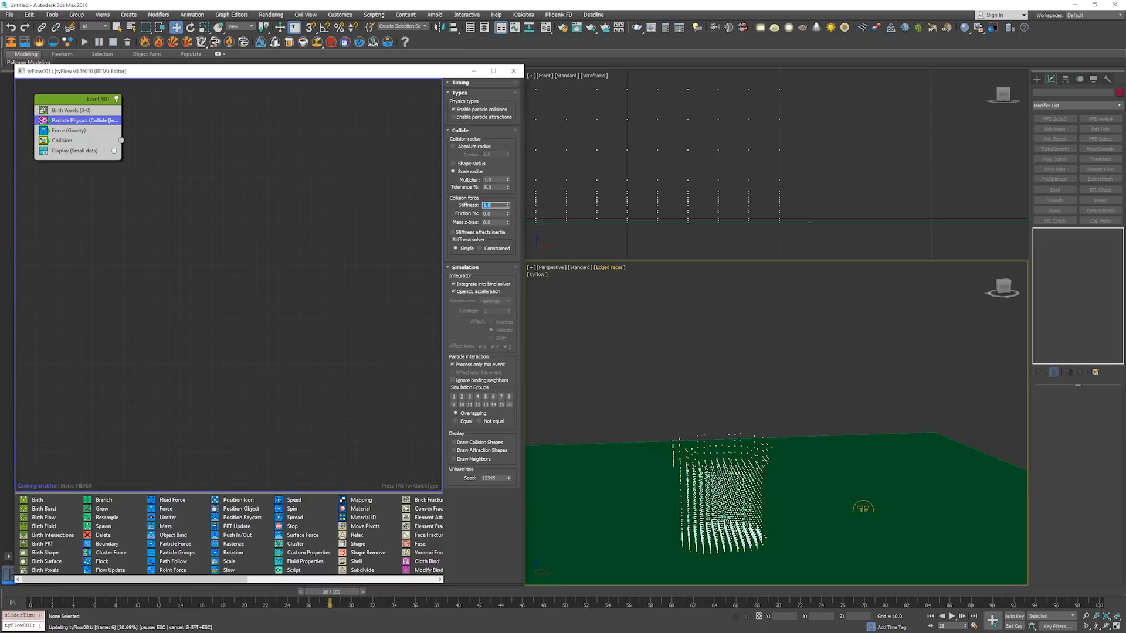
pyautogui.press('Return')
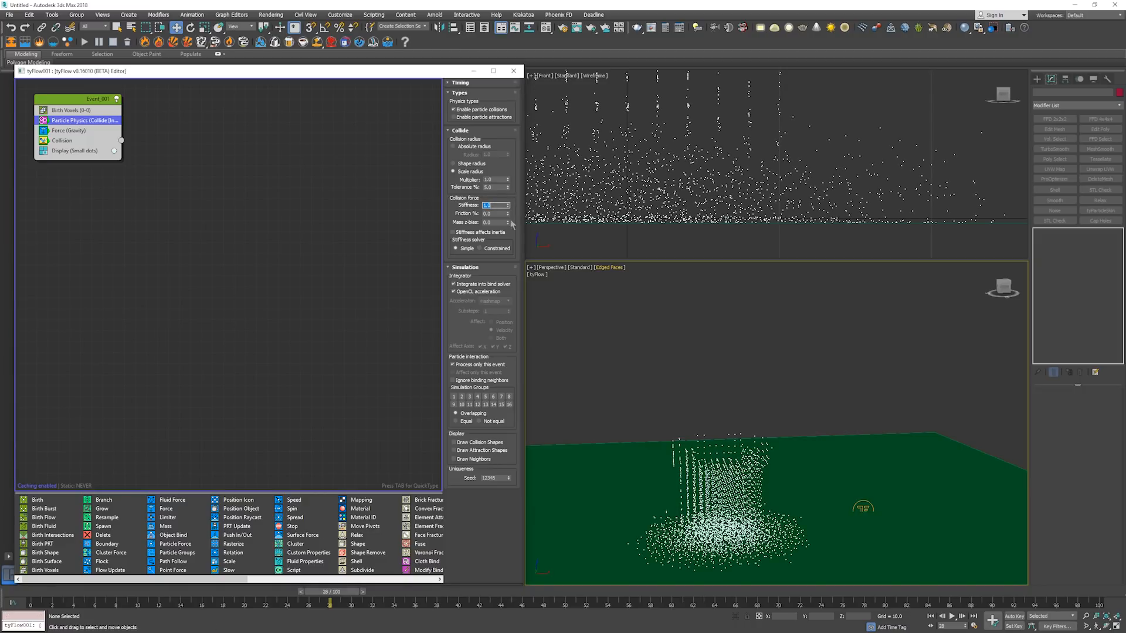
pyautogui.press('/')
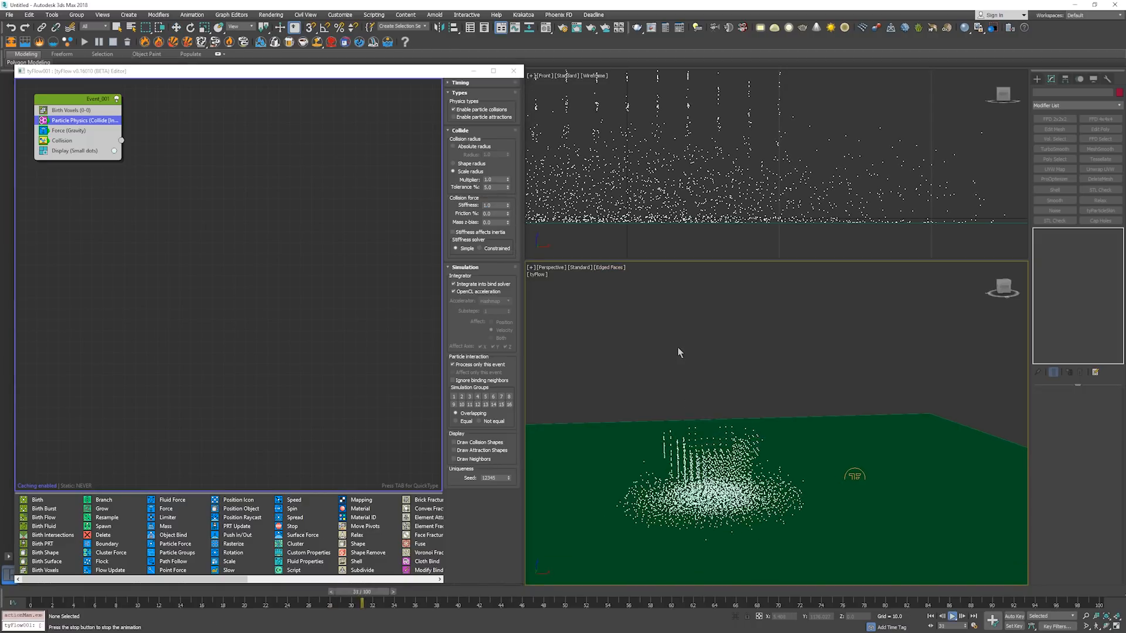
pyautogui.press('/')
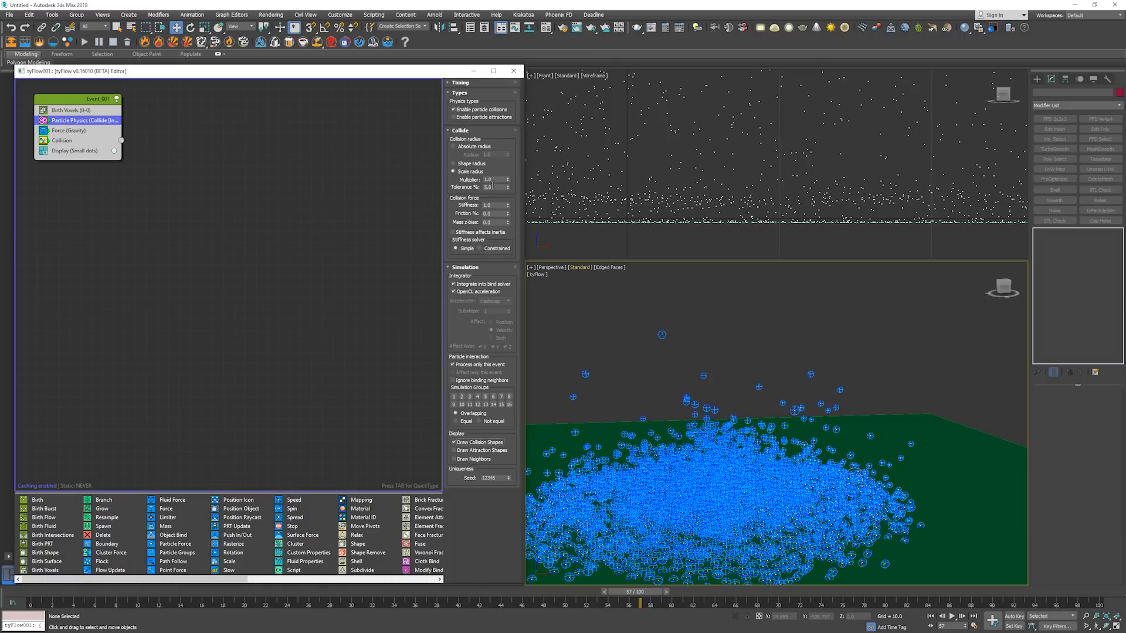
# Try a collision tolerance of 0 %, return to frame 0 and set the tolerance to 0.5 %.
pyautogui.doubleClick(489, 187)
pyautogui.write('0')
pyautogui.press('Return')
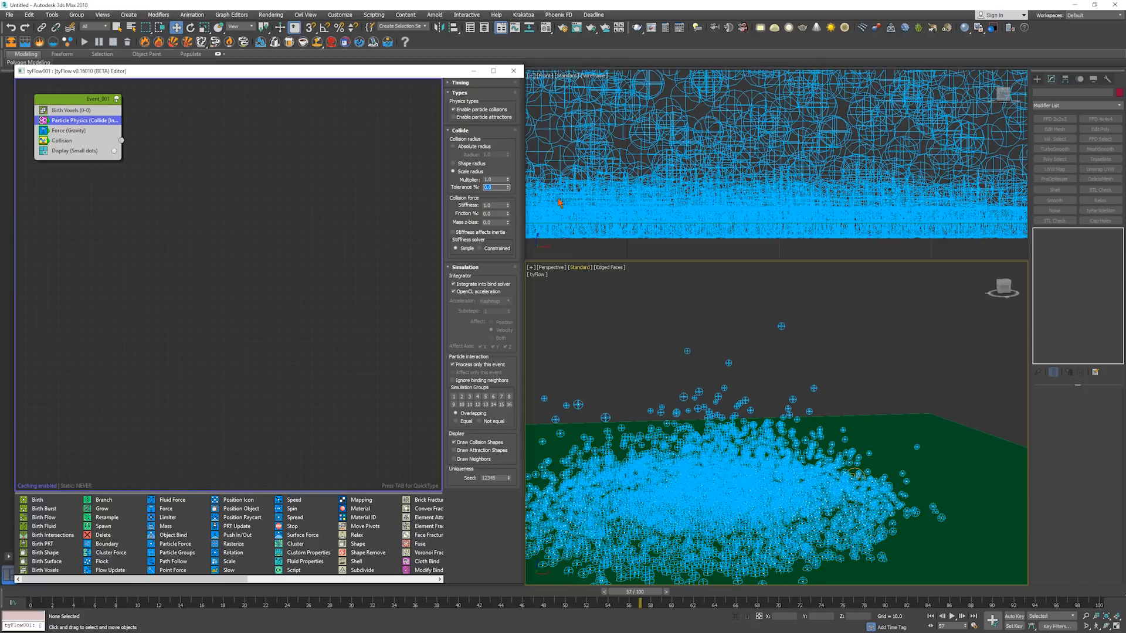
pyautogui.moveTo(580, 193); pyautogui.dragTo(618, 196, button='middle')
pyautogui.scroll(-3, 618, 195)
pyautogui.press('Home')
pyautogui.doubleClick(498, 187)
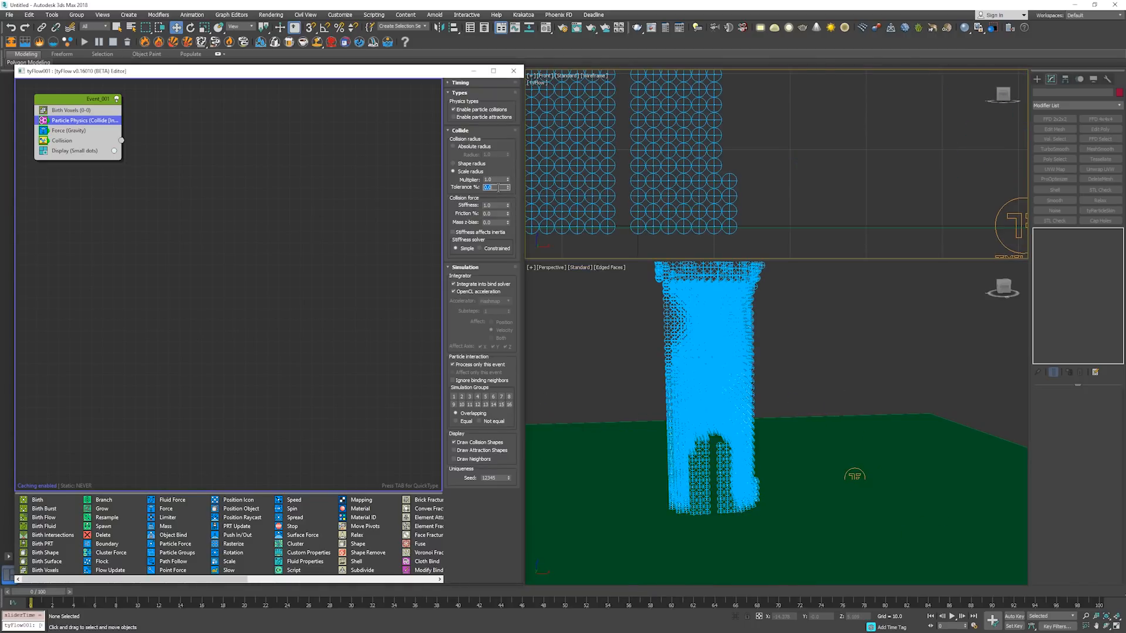
pyautogui.write('0.5')
pyautogui.press('Return')
# Set the collision stiffness to 1.0 and the collision friction to 100 %.
pyautogui.doubleClick(497, 205)
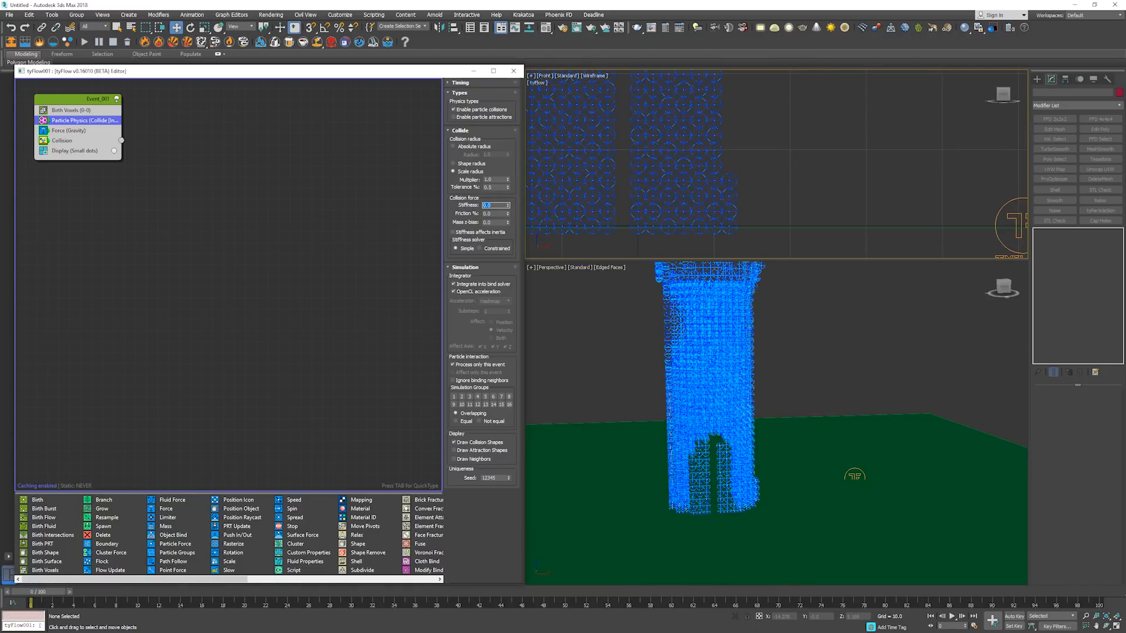
pyautogui.write('1')
pyautogui.press('Return')
pyautogui.doubleClick(495, 213)
pyautogui.write('10')
pyautogui.click(631, 327)
# Turn off the drawing of collision shapes, play the simulation and return to frame 0.
pyautogui.press('/')
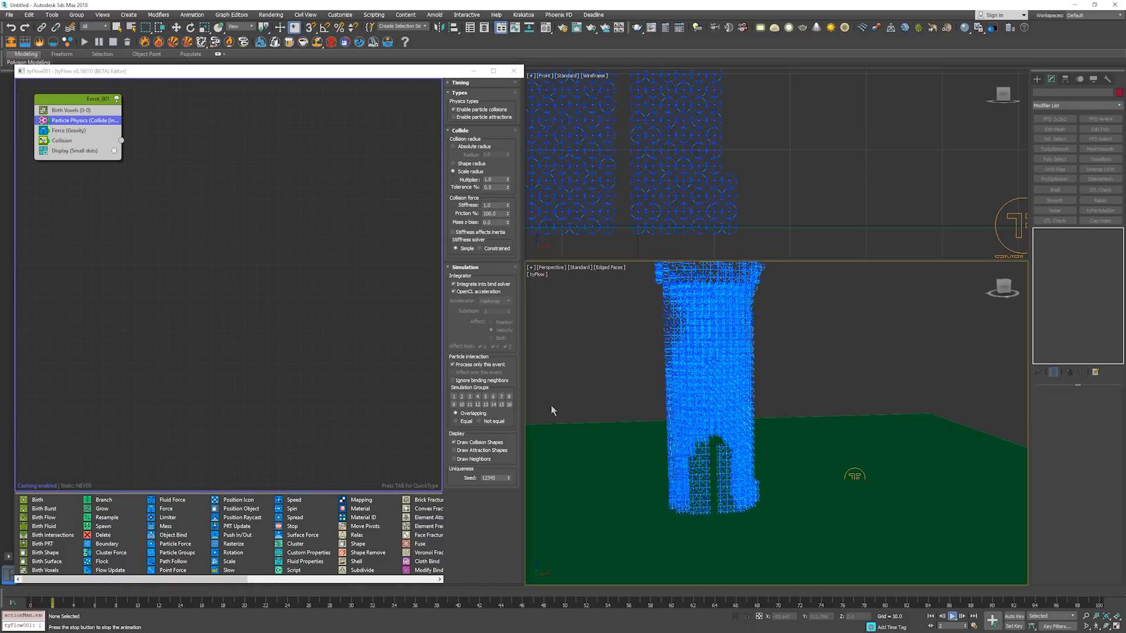
pyautogui.click(490, 443)
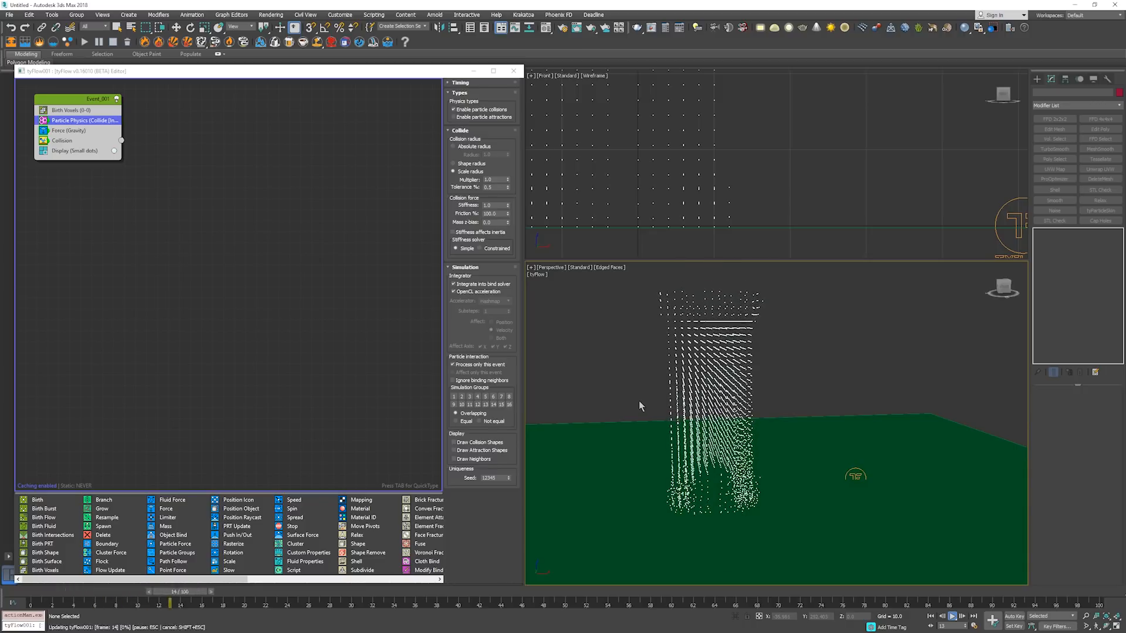
pyautogui.press('/')
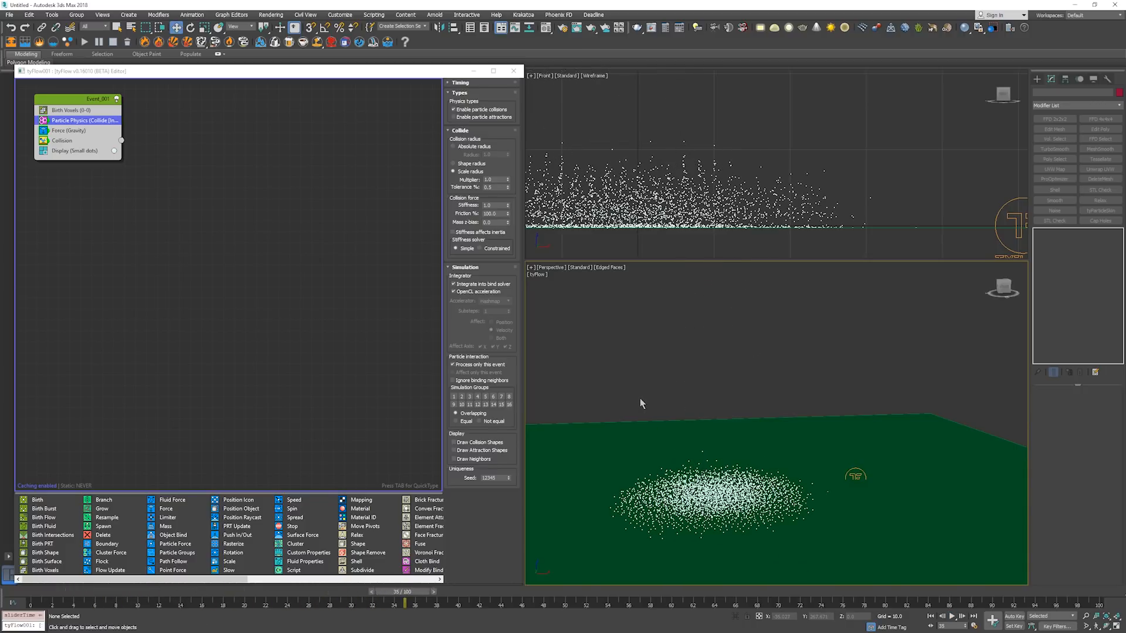
pyautogui.press('Home')
pyautogui.press('/')
pyautogui.press('/')
pyautogui.press('Home')
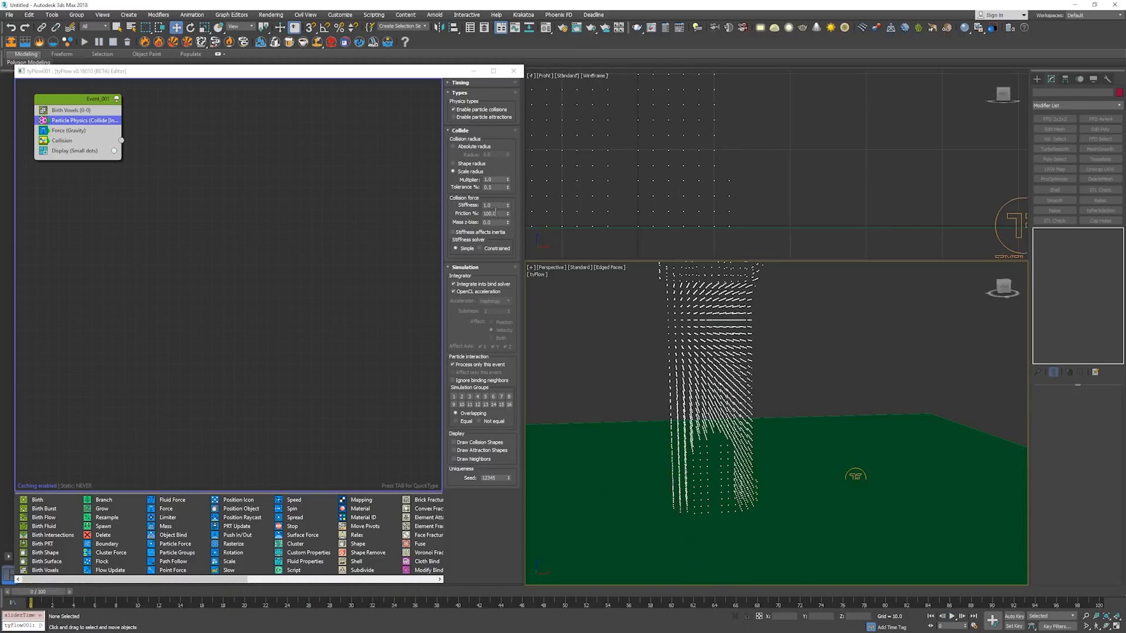
# Set the particle collision friction to 10 %.
pyautogui.doubleClick(492, 214)
pyautogui.write('10')
pyautogui.press('Return')
pyautogui.click(599, 322)
# Review the collision multiplier, stiffness and friction in Particle Physics and the settings of the Force and Collision operators.
pyautogui.doubleClick(494, 179)
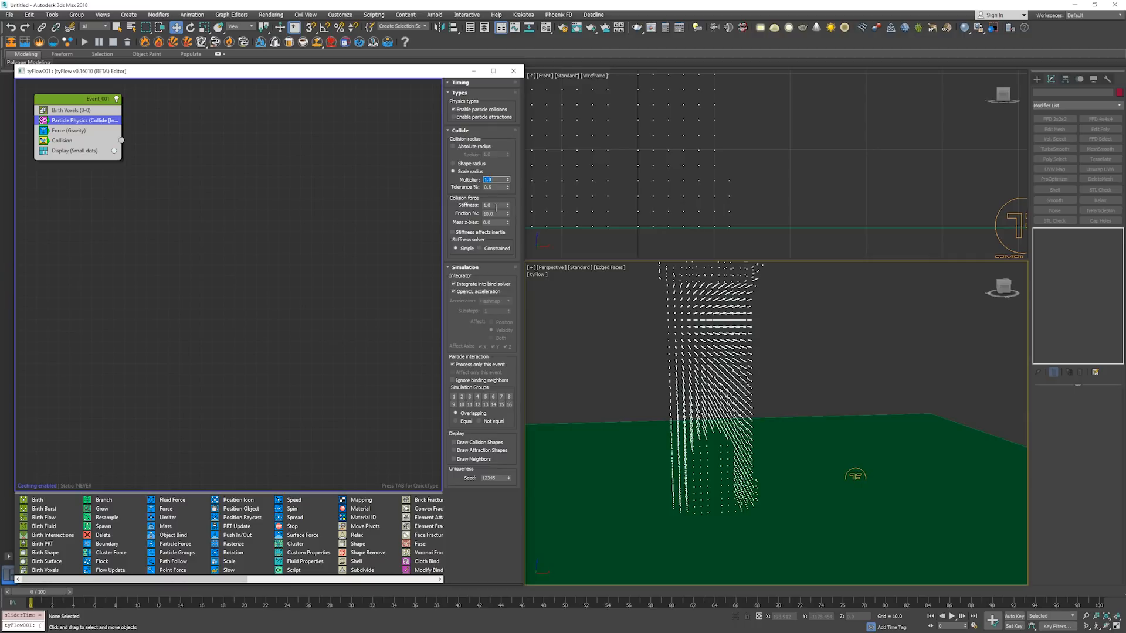
pyautogui.doubleClick(496, 205)
pyautogui.doubleClick(495, 212)
pyautogui.click(82, 130)
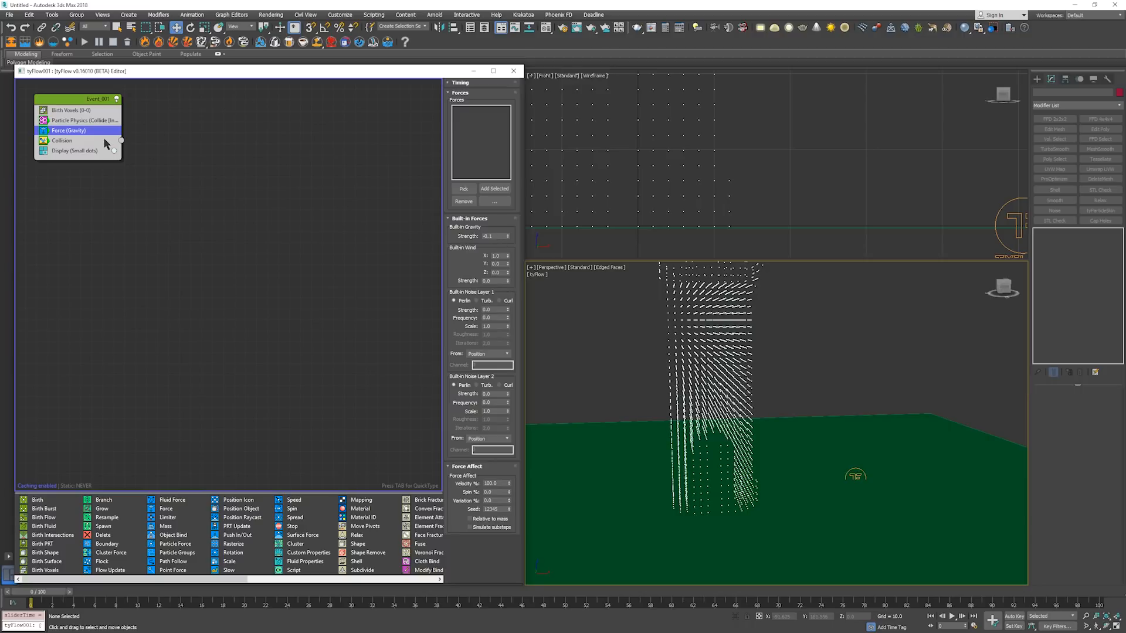
pyautogui.click(103, 139)
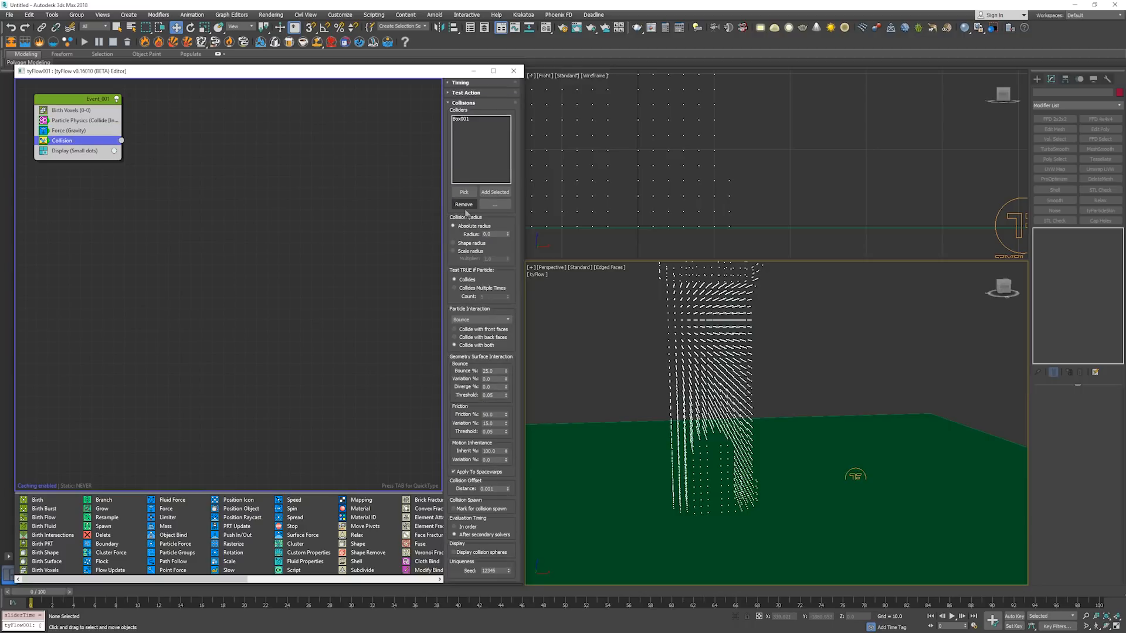
pyautogui.click(95, 122)
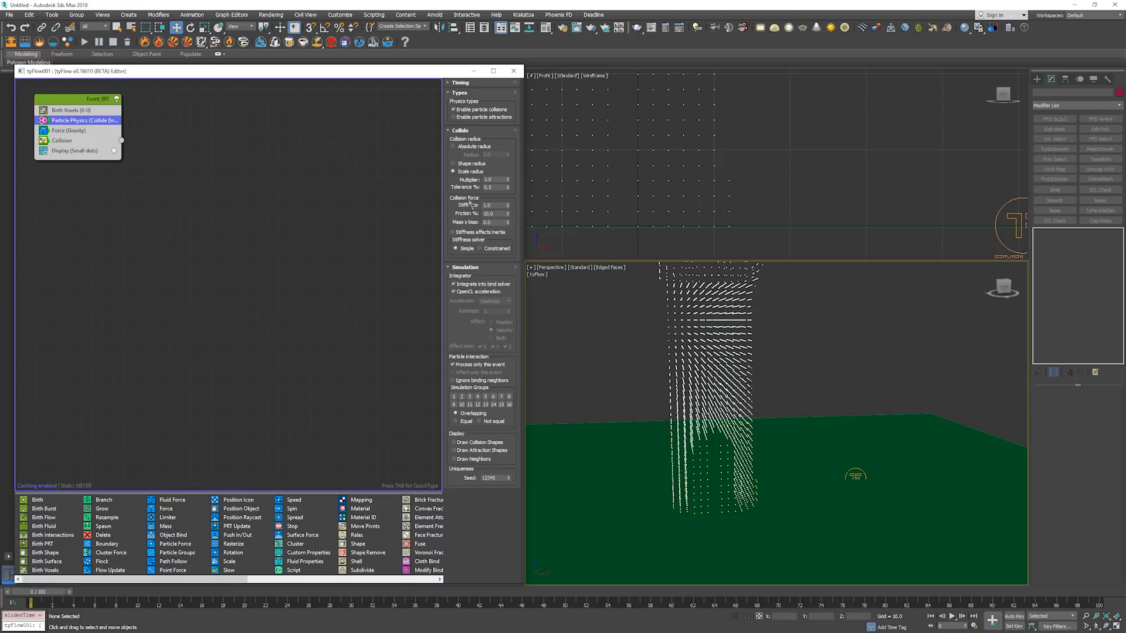
pyautogui.moveTo(358, 176); pyautogui.dragTo(363, 176, button='middle')
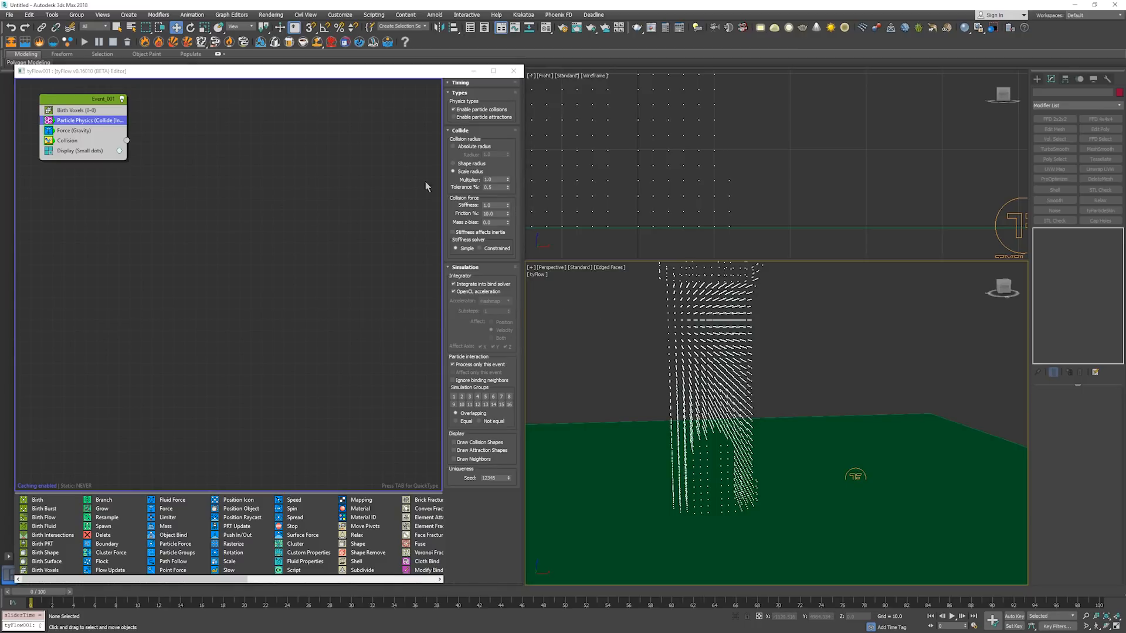
# Add a Particle Bind operator to the event, directly below Particle Physics.
pyautogui.click(175, 125)
pyautogui.press('Tab')
pyautogui.write('partic')
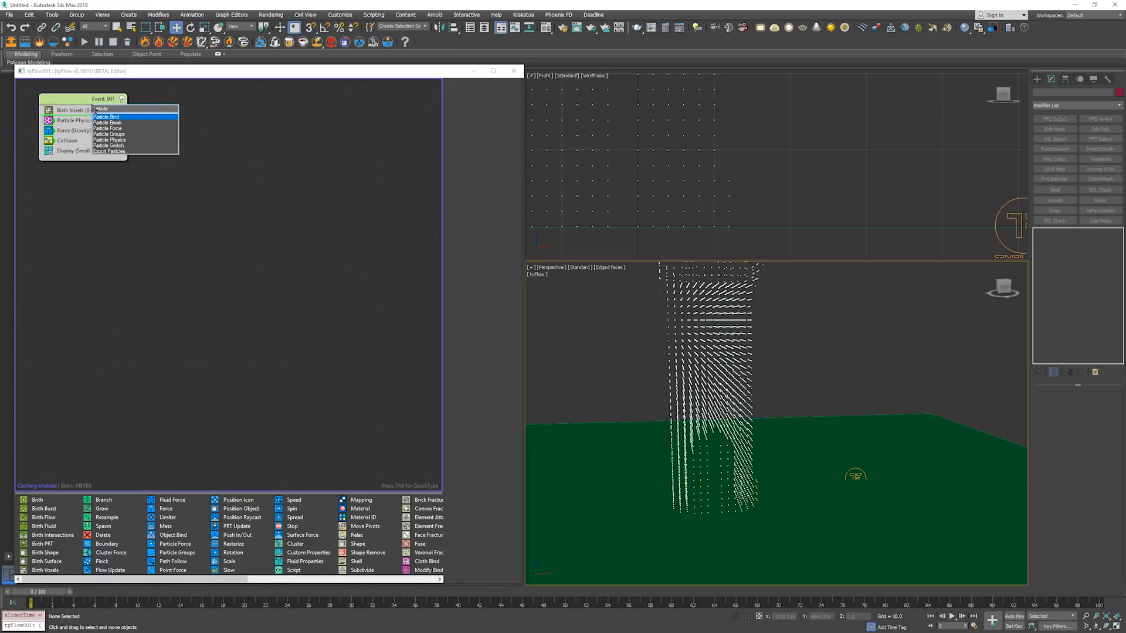
pyautogui.write('le')
pyautogui.press('Return')
pyautogui.moveTo(88, 120); pyautogui.dragTo(109, 132)
# Play the start of the simulation with the particle bindings and return to frame 0.
pyautogui.press('/')
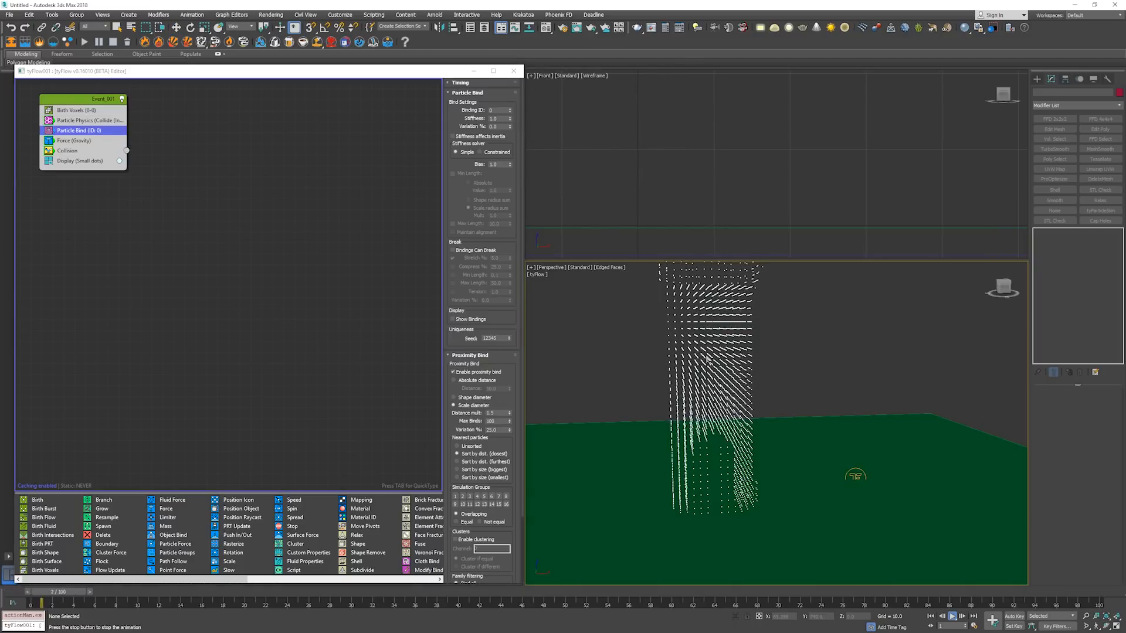
pyautogui.press('/')
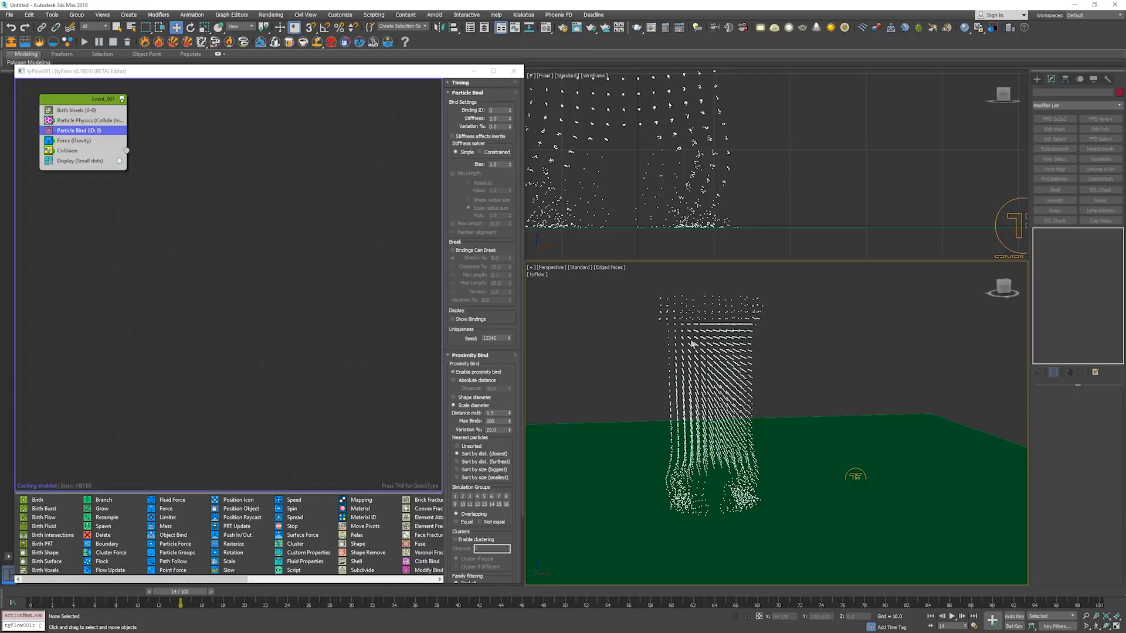
pyautogui.press('/')
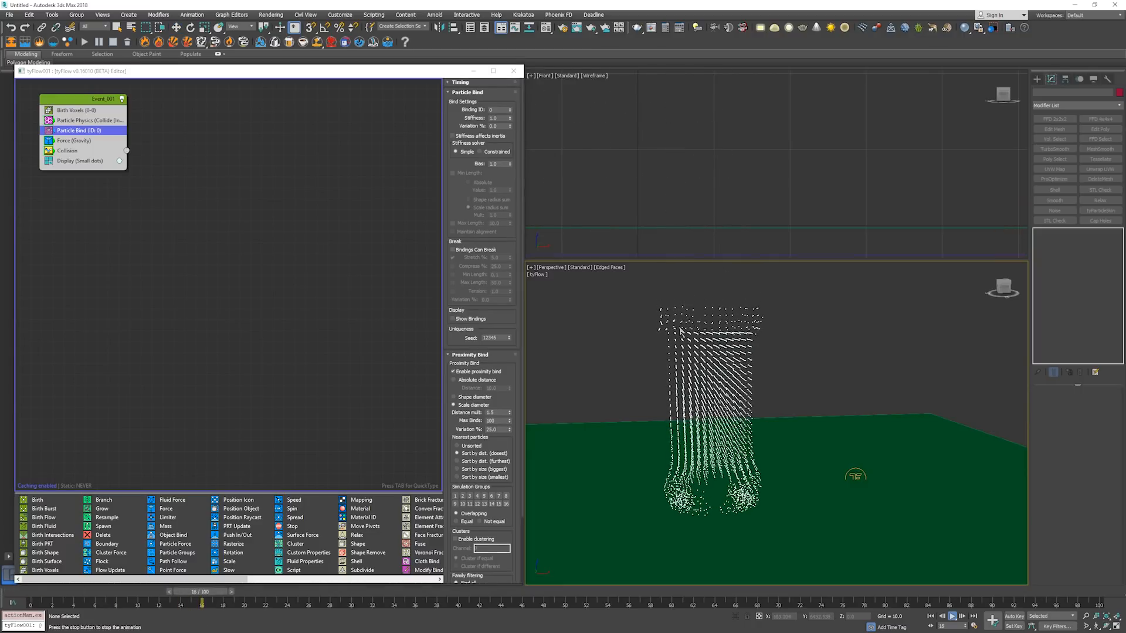
pyautogui.press('/')
pyautogui.press('Home')
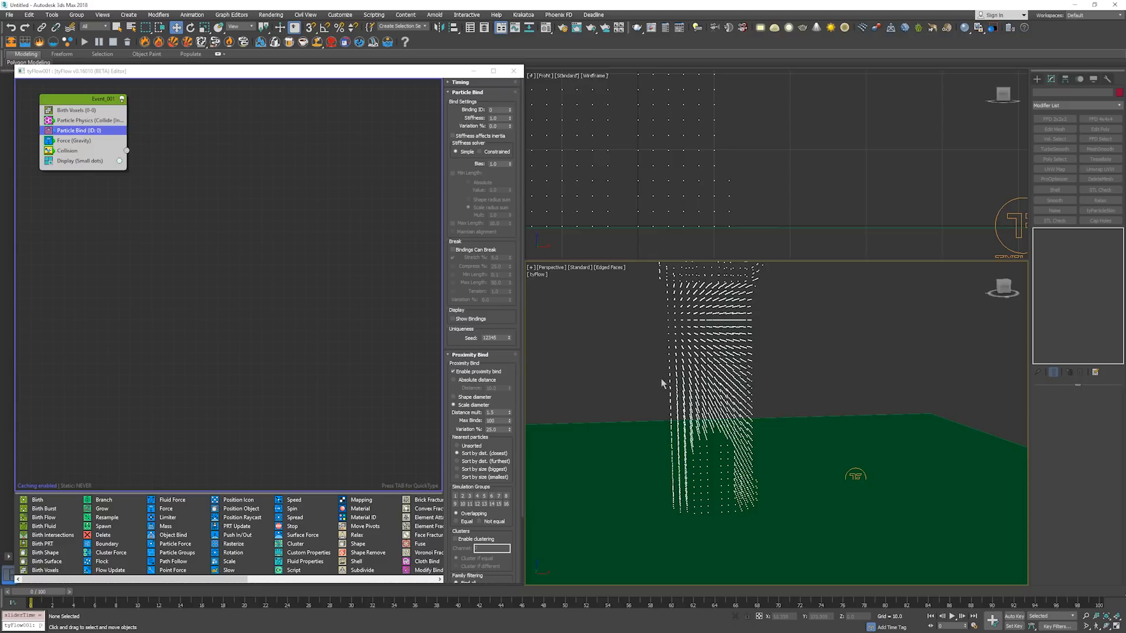
# Replay the bound tower's collapse, examine its shape in the Front view and rewind to frame 0.
pyautogui.press('/')
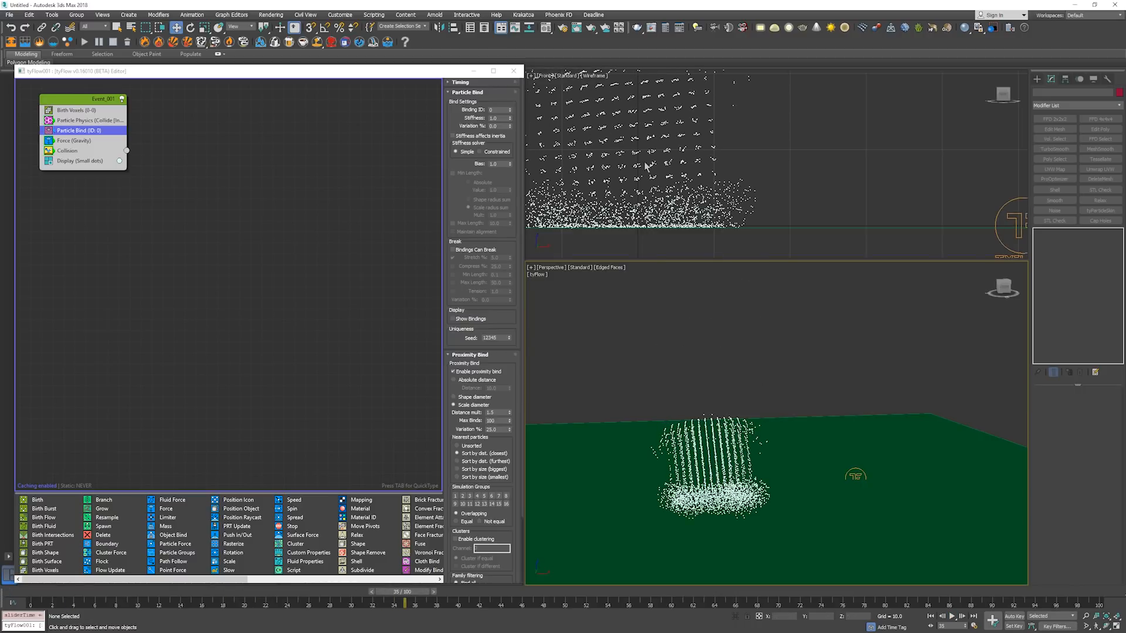
pyautogui.click(629, 139)
pyautogui.scroll(-4, 643, 150)
pyautogui.moveTo(638, 149); pyautogui.dragTo(644, 180, button='middle')
pyautogui.scroll(2, 644, 180)
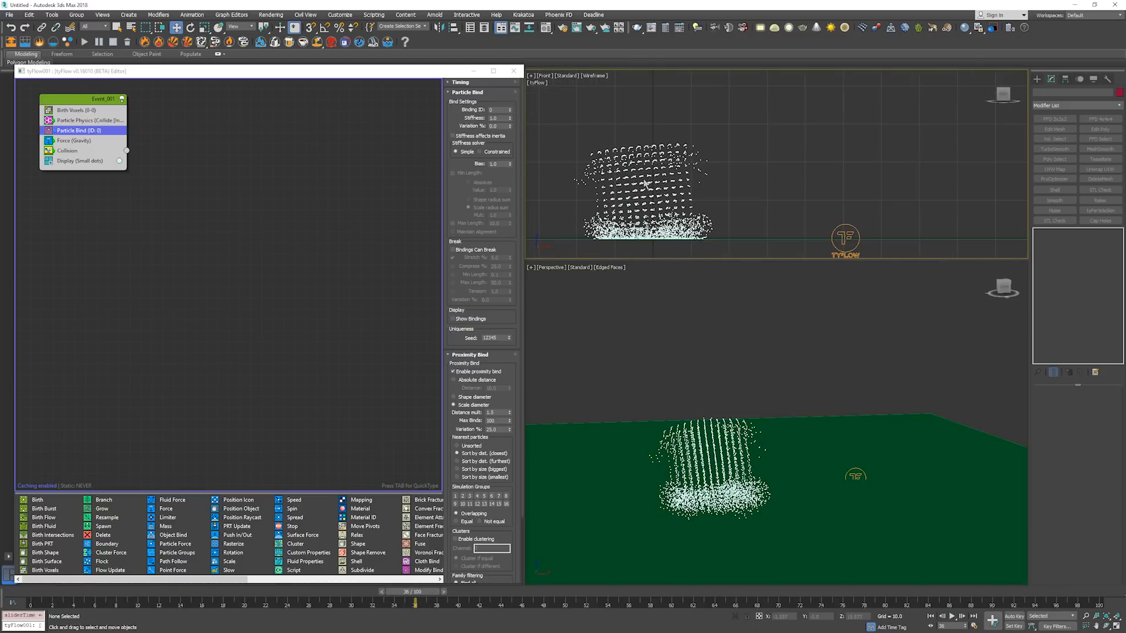
pyautogui.press('Home')
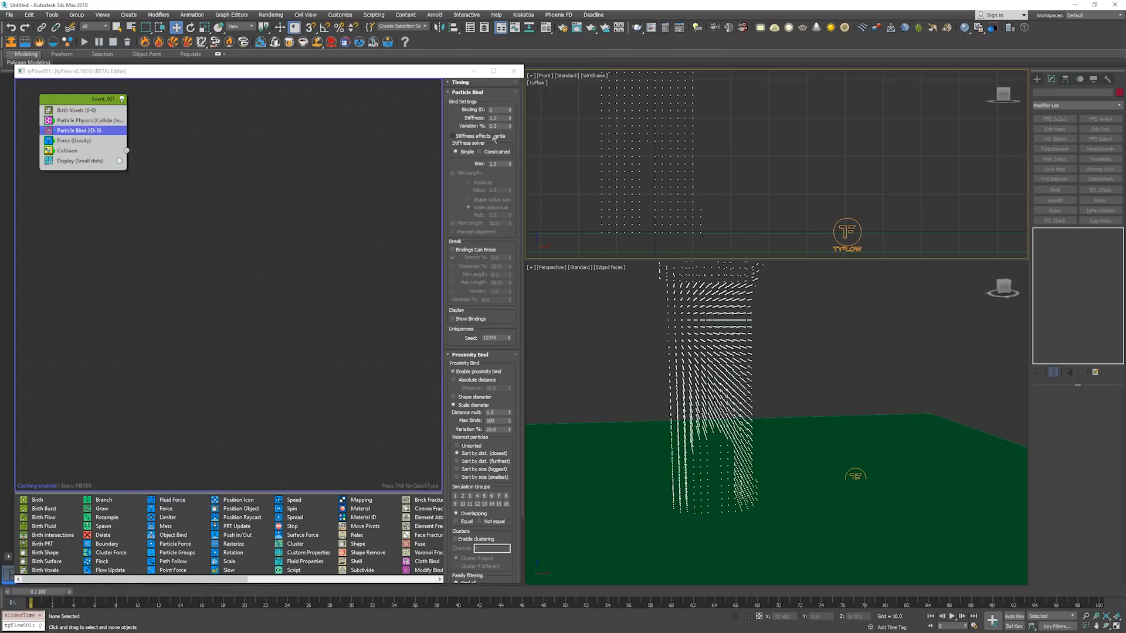
# Advance the bound tower simulation to frame 20 to examine how its base deforms.
pyautogui.moveTo(494, 191); pyautogui.dragTo(495, 189)
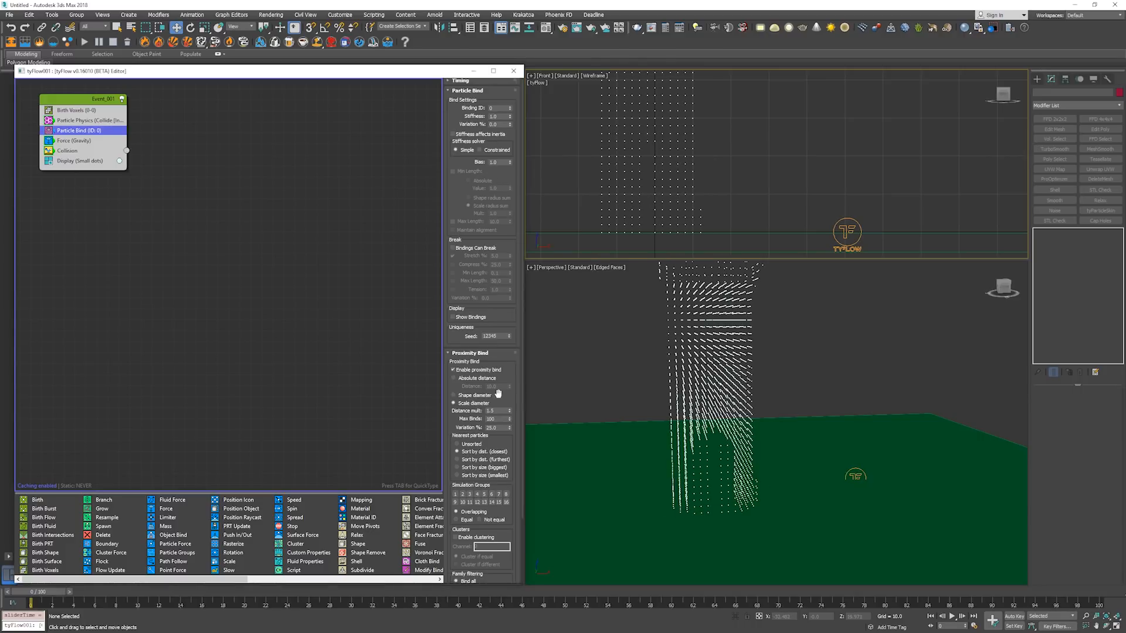
pyautogui.click(636, 408)
pyautogui.press('.')
pyautogui.press('.')
pyautogui.press('.')
pyautogui.press('.')
pyautogui.press('.')
pyautogui.press('.')
pyautogui.press('.')
pyautogui.press('.')
pyautogui.press('.')
pyautogui.press('.')
pyautogui.press('.')
pyautogui.press('.')
pyautogui.press('.')
pyautogui.press('.')
pyautogui.press('.')
pyautogui.press('.')
pyautogui.press('.')
pyautogui.press('.')
pyautogui.press('.')
pyautogui.press('.')
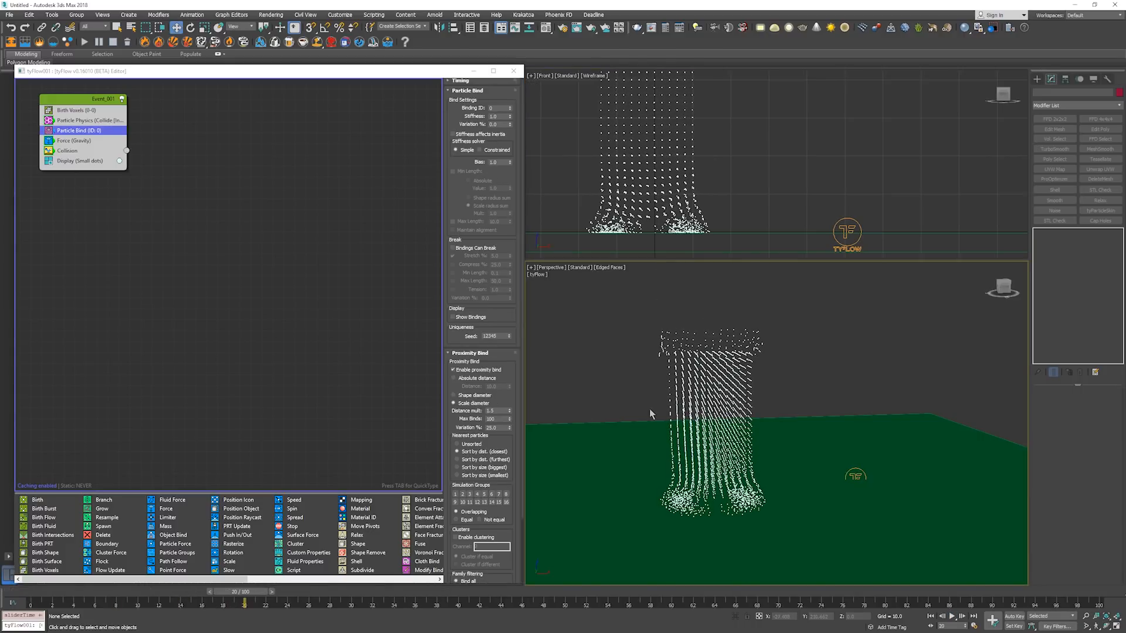
# Set the Proximity Bind distance multiplier to 3.0.
pyautogui.doubleClick(499, 410)
pyautogui.write('3')
pyautogui.press('Return')
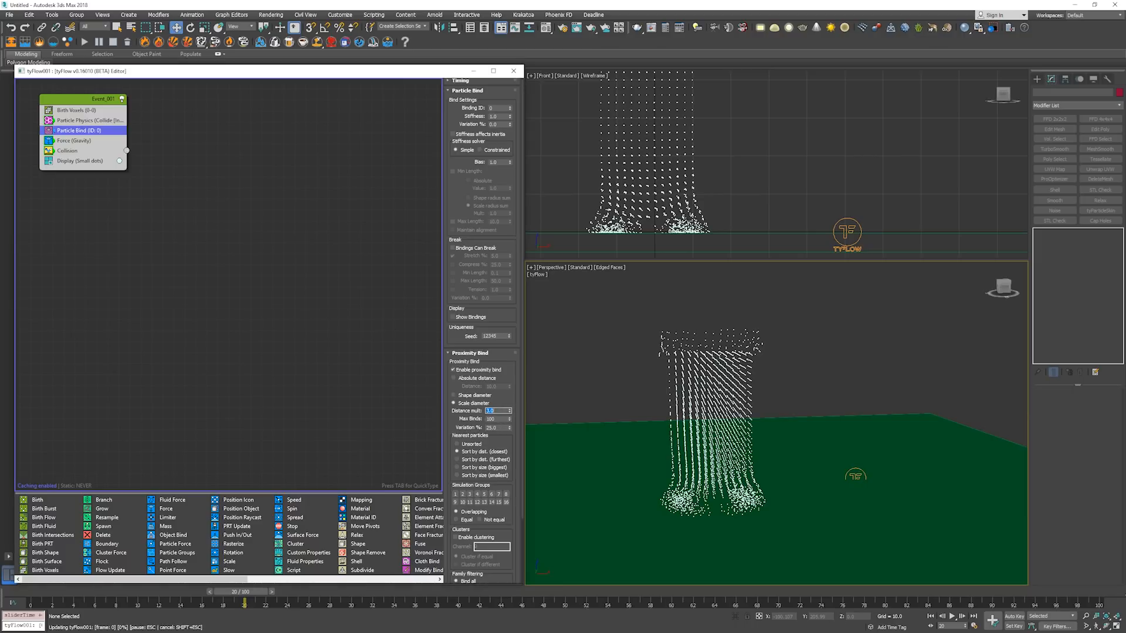
# Step the simulation forward to frame 28 to examine how the bound tower's base holds up.
pyautogui.click(597, 424)
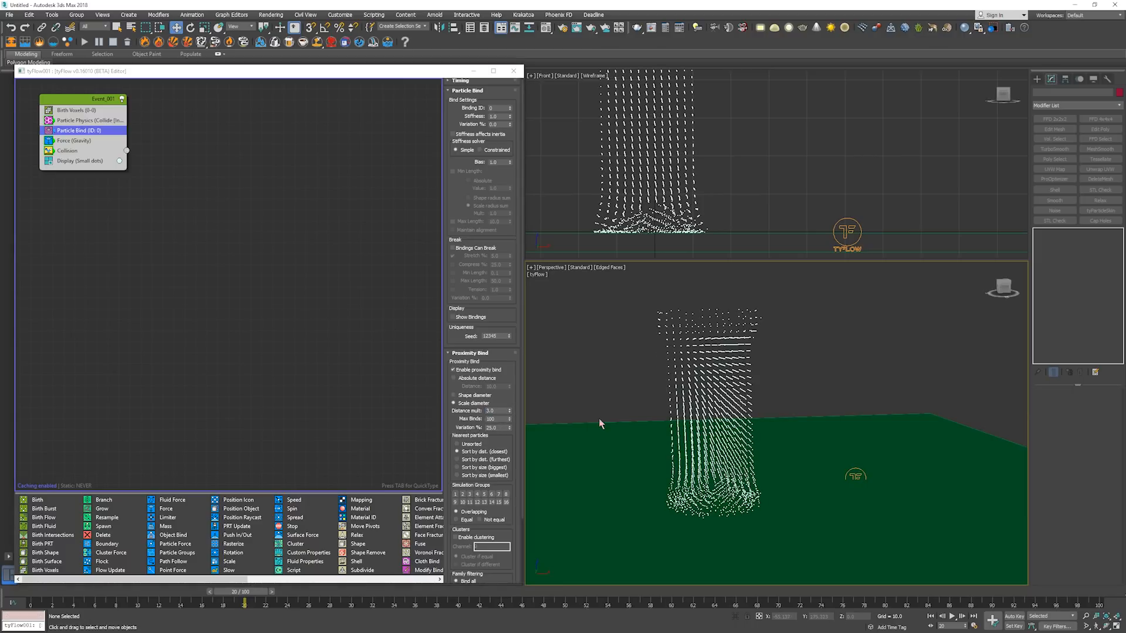
pyautogui.press('.')
pyautogui.press('.')
pyautogui.press('.')
pyautogui.press('.')
pyautogui.press('.')
pyautogui.press('.')
pyautogui.press('.')
pyautogui.press('.')
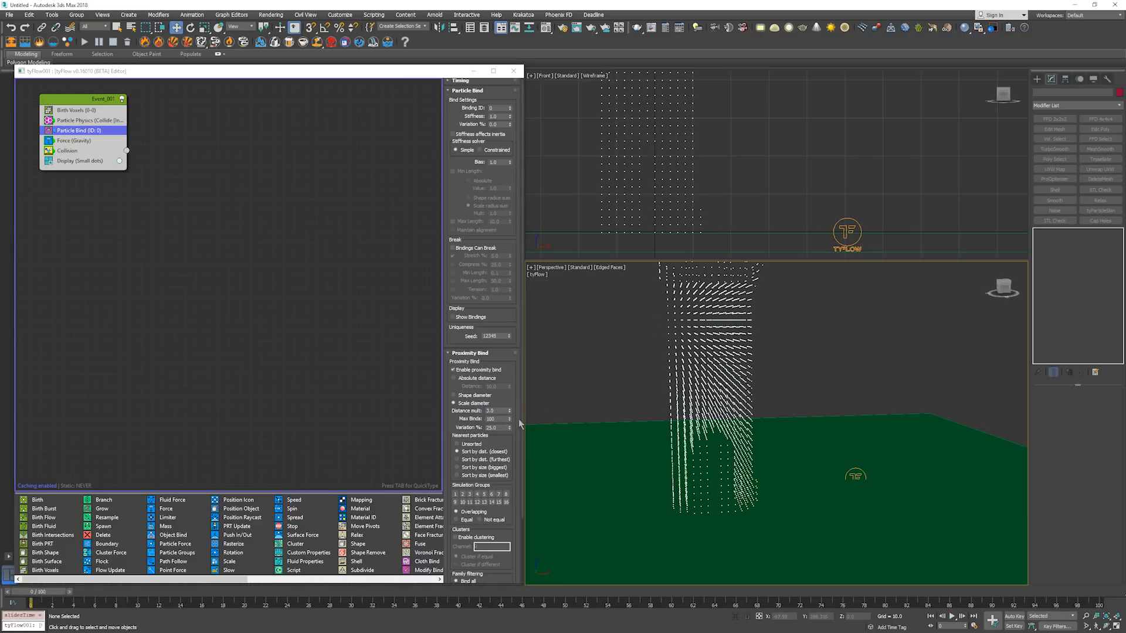
# Set the Proximity Bind Max Binds to 250 and rewind the simulation to frame 0.
pyautogui.doubleClick(498, 418)
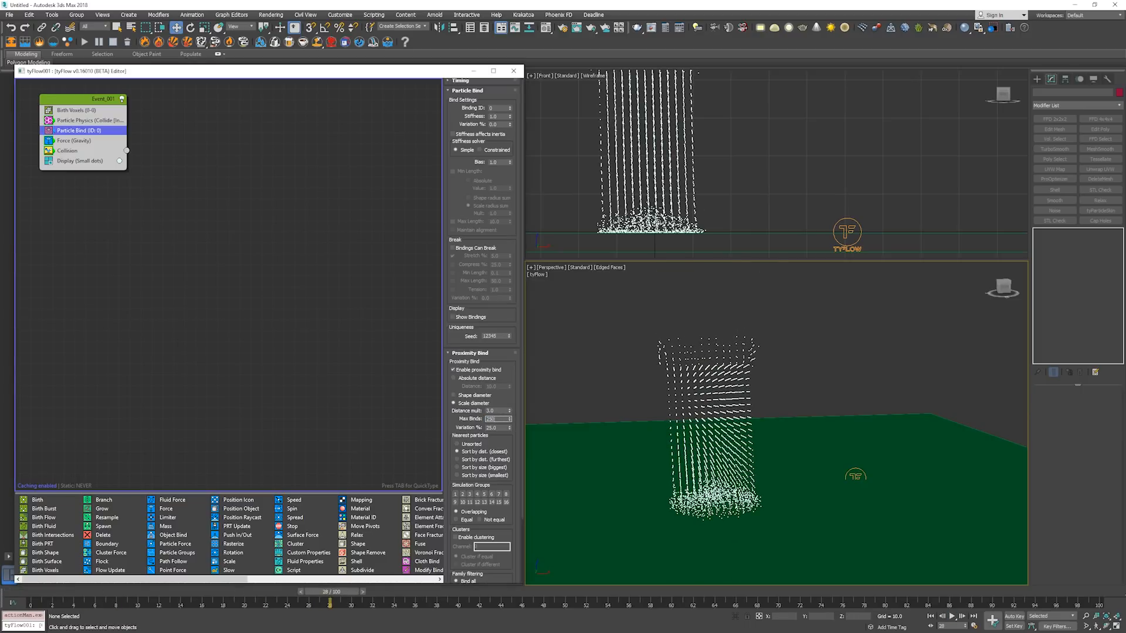
pyautogui.write('250')
pyautogui.press('Return')
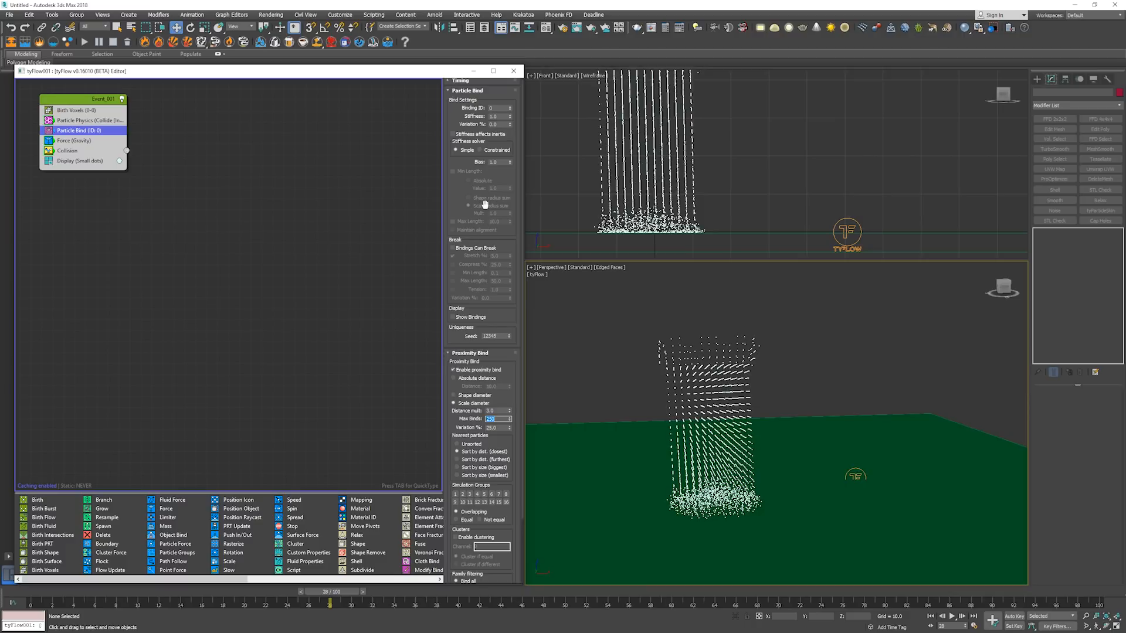
pyautogui.click(491, 282)
pyautogui.press('Home')
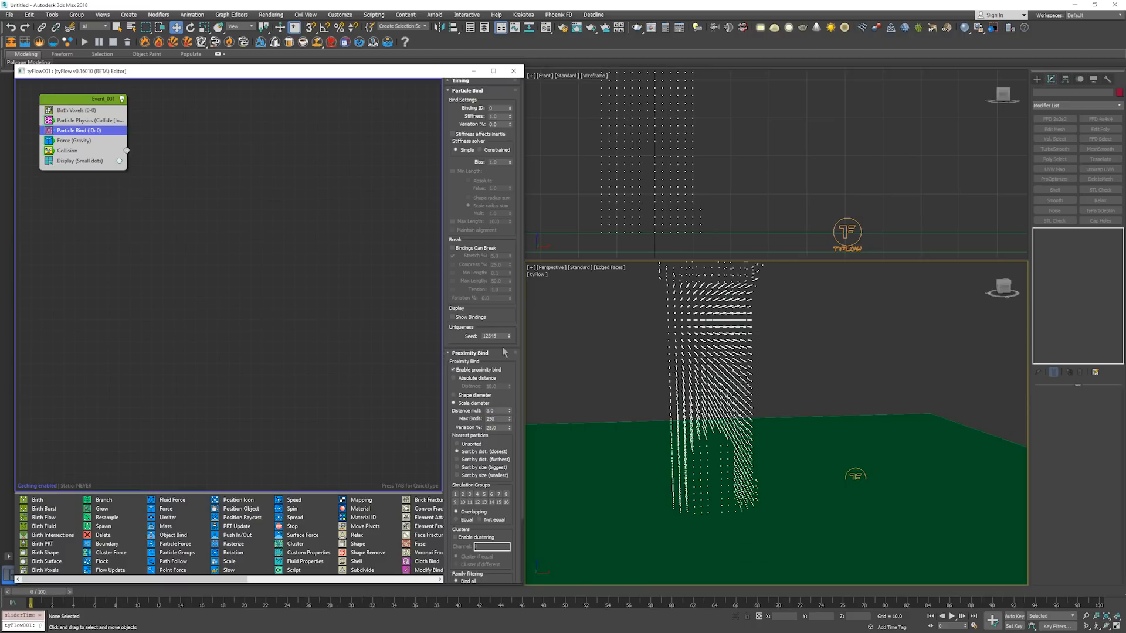
# Set Max Binds to 75 and enable Show Bindings for the Particle Bind operator.
pyautogui.click(499, 410)
pyautogui.click(500, 419)
pyautogui.write('75')
pyautogui.moveTo(478, 428); pyautogui.dragTo(476, 384)
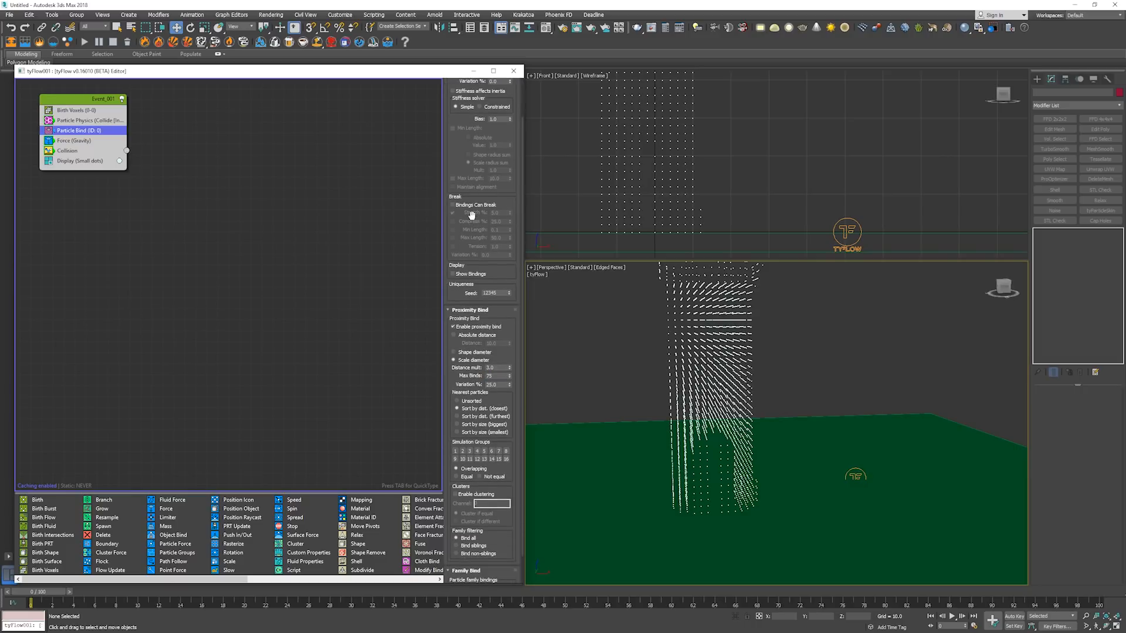
pyautogui.click(469, 274)
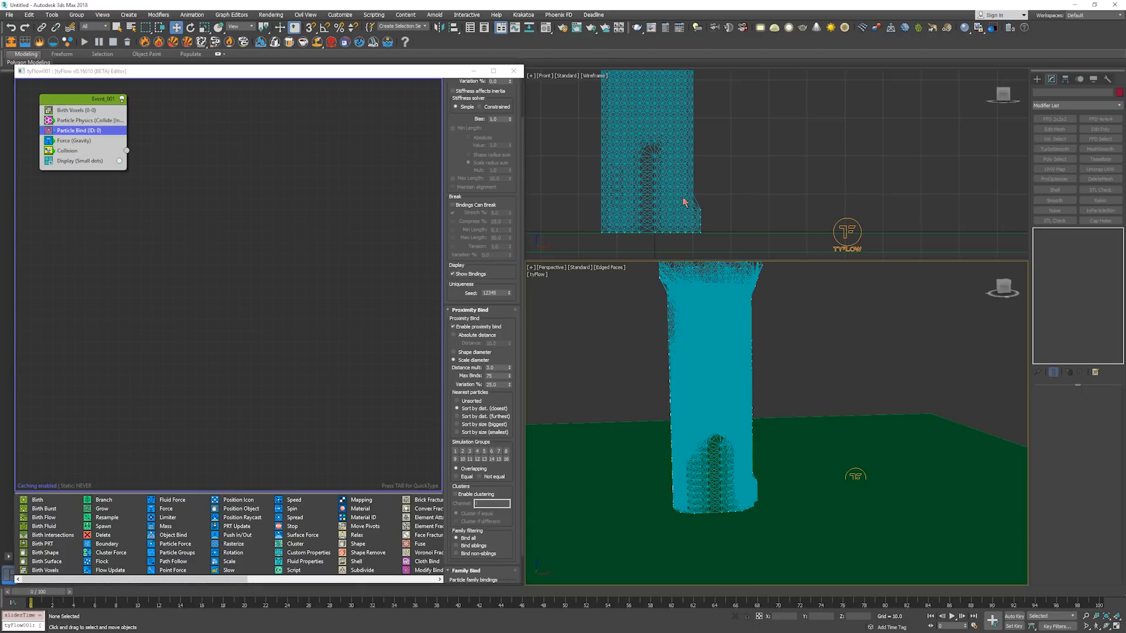
# Set Max Binds to 1 while viewing the tower's bindings up close in the Perspective view.
pyautogui.click(571, 216)
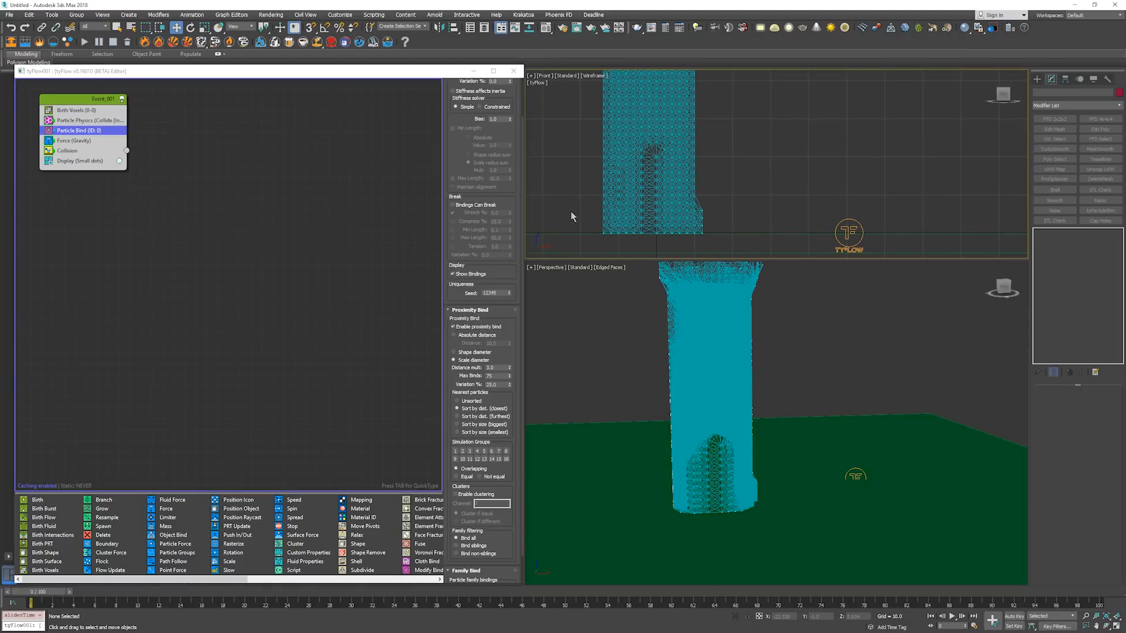
pyautogui.click(716, 294)
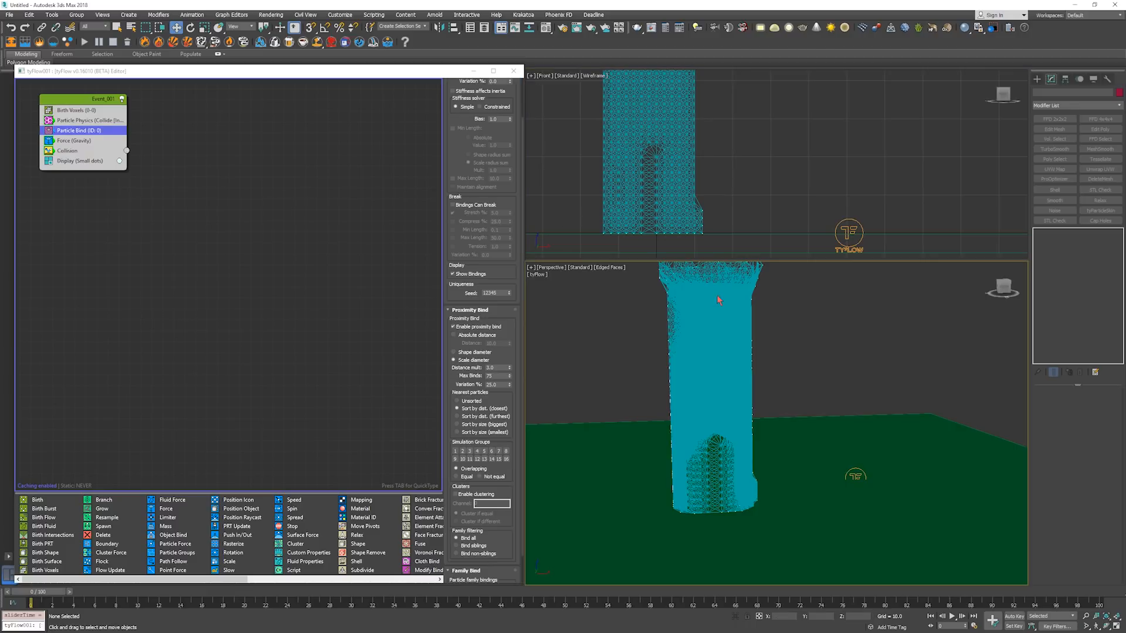
pyautogui.scroll(5, 706, 356)
pyautogui.hotkey('alt', 'z')
pyautogui.keyDown('alt'); pyautogui.moveTo(694, 377); pyautogui.dragTo(593, 378, button='middle'); pyautogui.keyUp('alt')
pyautogui.doubleClick(497, 375)
pyautogui.write('1')
pyautogui.press('Return')
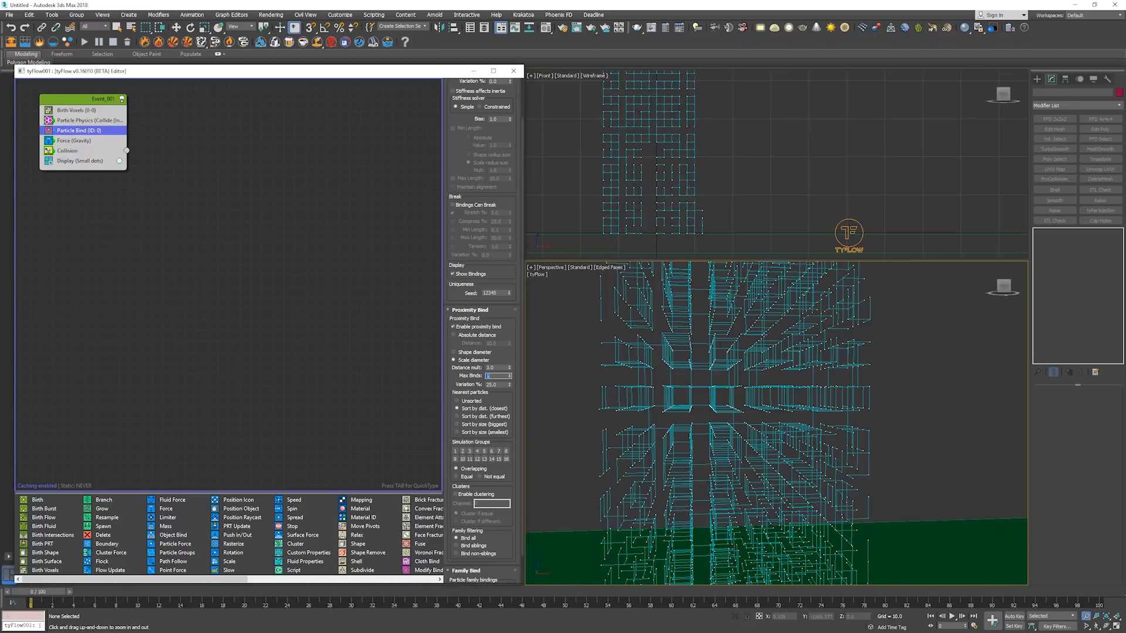
# Examine the sparse binding lines between neighbouring particles from several angles in the Perspective view.
pyautogui.doubleClick(499, 368)
pyautogui.doubleClick(498, 376)
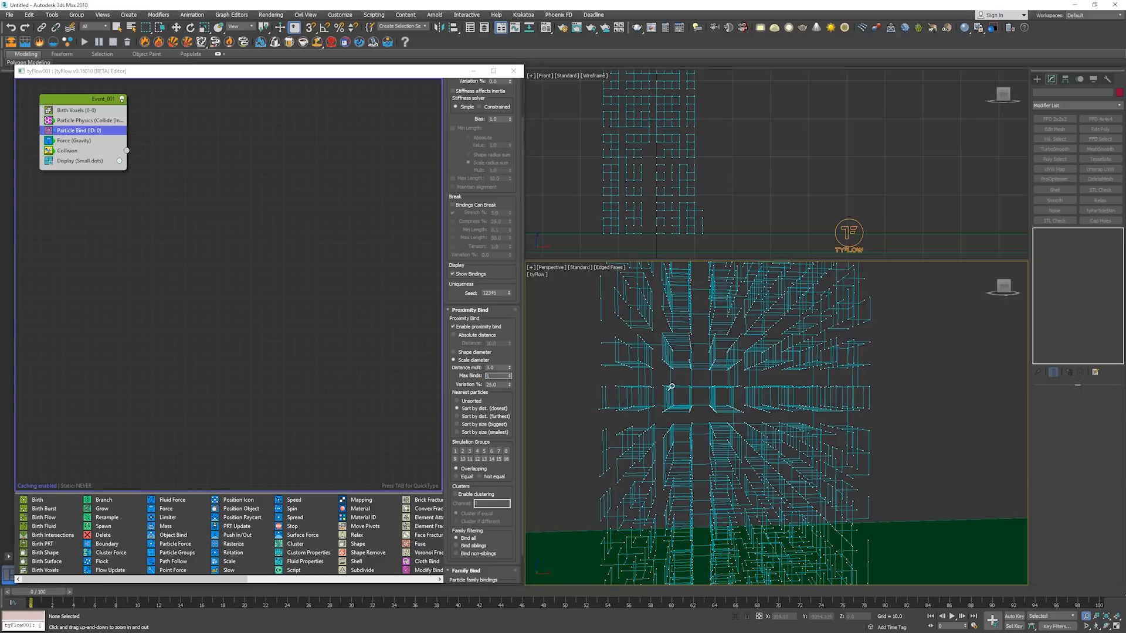
pyautogui.moveTo(839, 388); pyautogui.dragTo(637, 387, button='middle')
pyautogui.scroll(-5, 706, 404)
pyautogui.keyDown('alt'); pyautogui.moveTo(637, 387); pyautogui.dragTo(708, 419, button='middle'); pyautogui.keyUp('alt')
pyautogui.moveTo(708, 419); pyautogui.dragTo(688, 375, button='middle')
pyautogui.scroll(6, 688, 382)
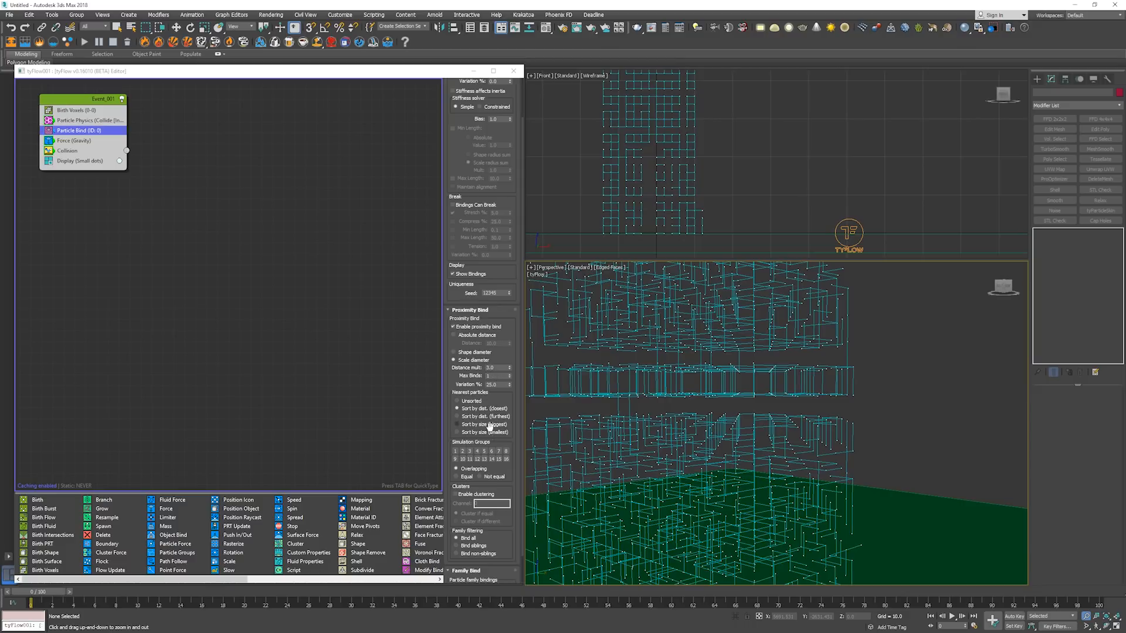
# Set the Proximity Bind distance multiplier to 1.0.
pyautogui.click(496, 367)
pyautogui.write('10')
pyautogui.press('Return')
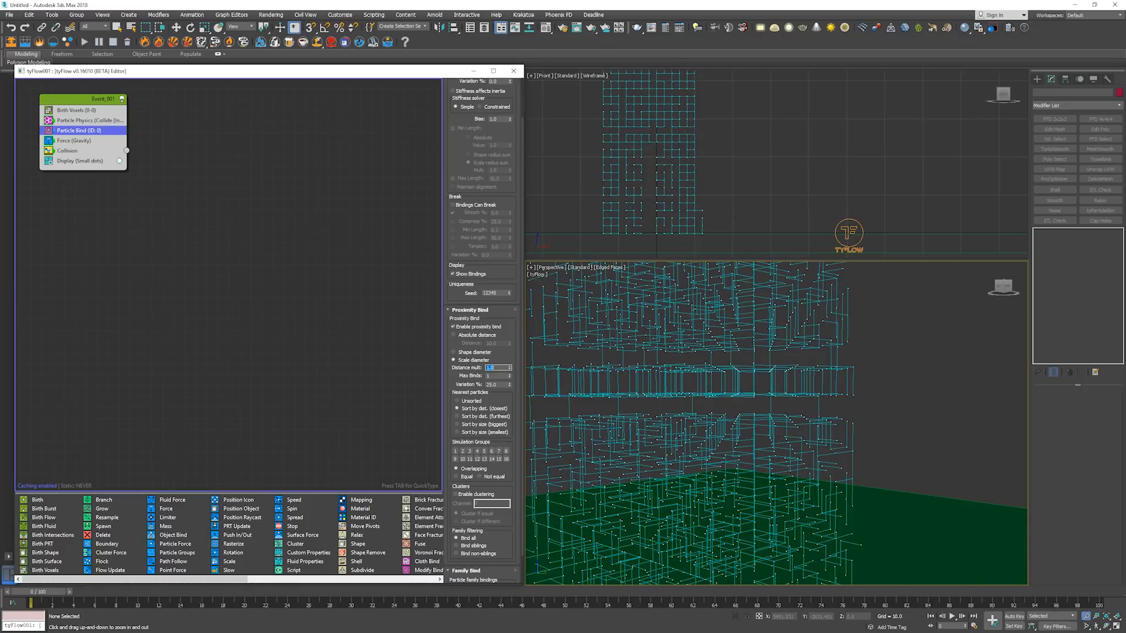
pyautogui.scroll(-5, 633, 366)
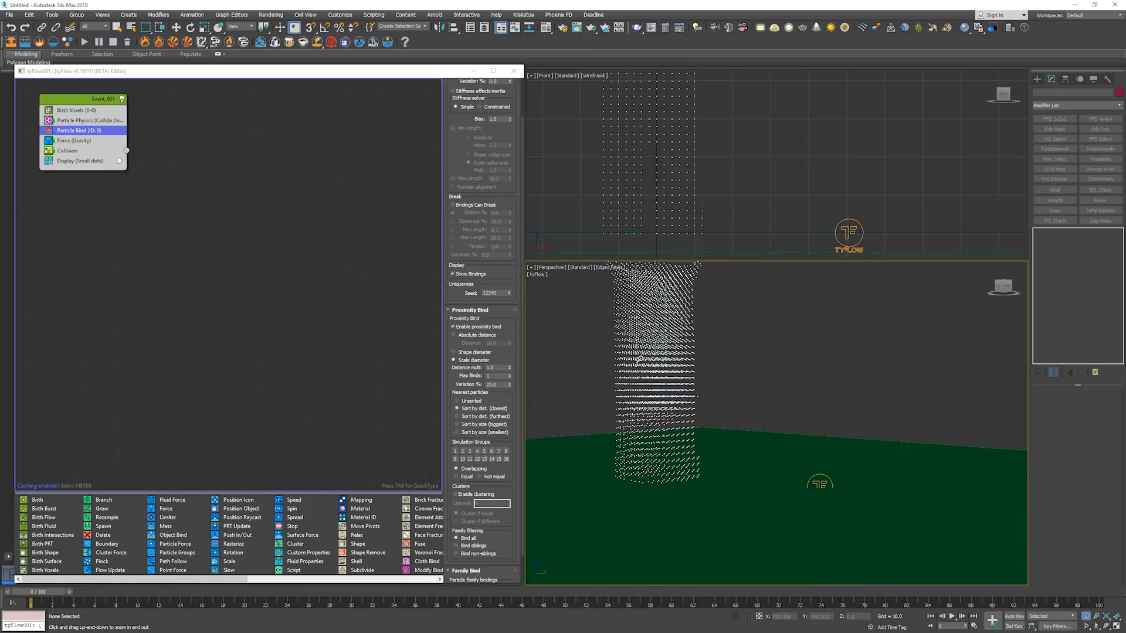
# Play the start of the simulation, rewind to frame 0 and check the particles up close for bindings.
pyautogui.press('/')
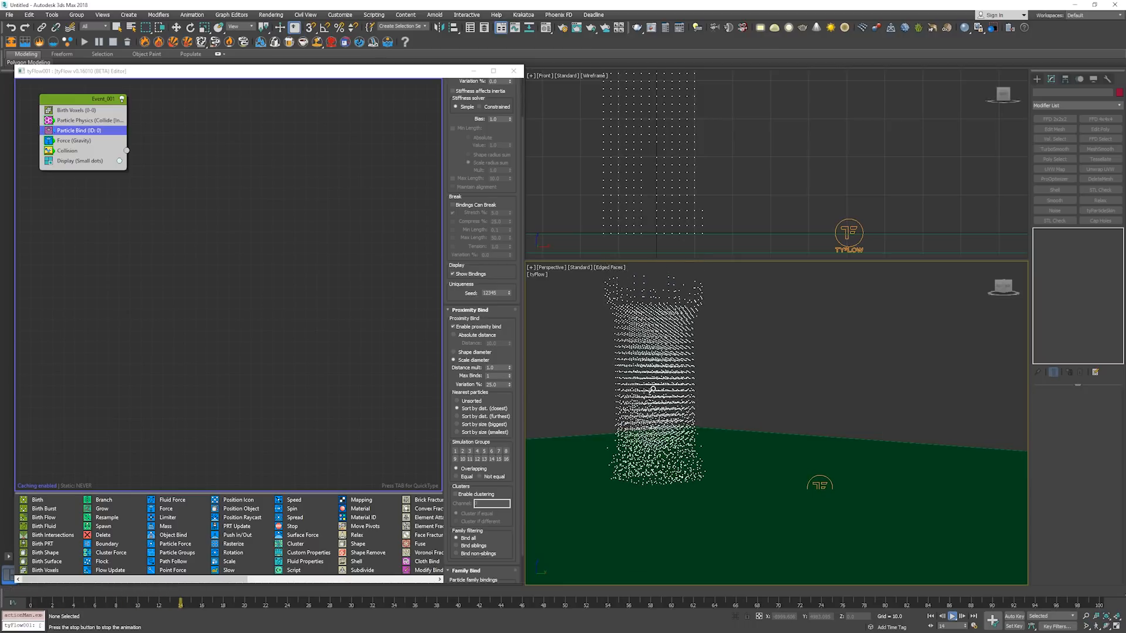
pyautogui.press('/')
pyautogui.press('Home')
pyautogui.scroll(3, 648, 387)
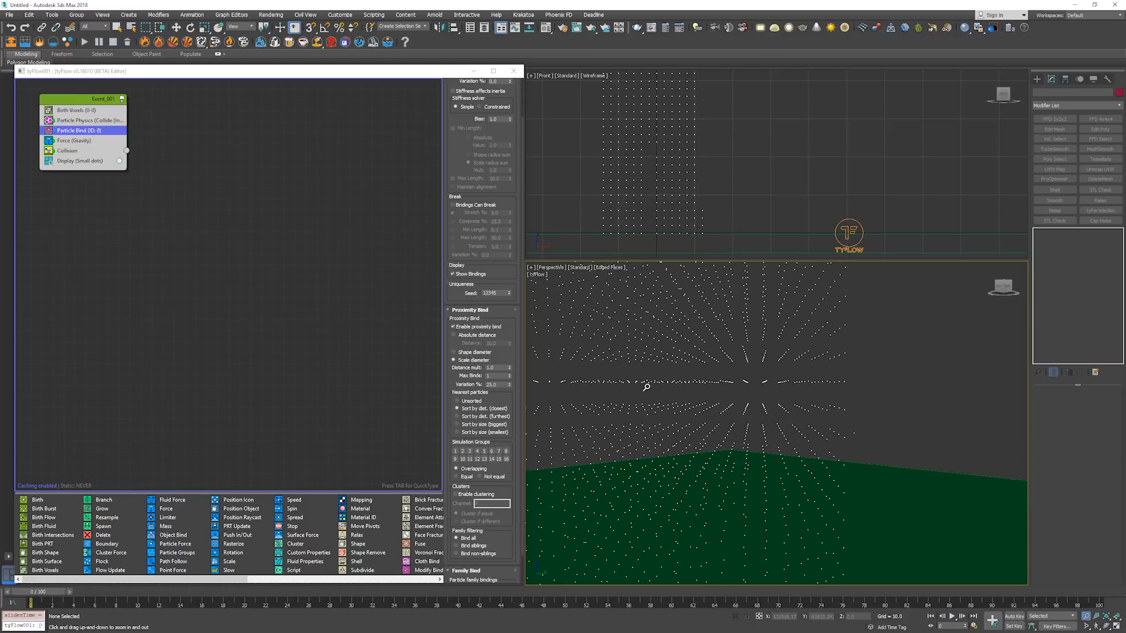
pyautogui.scroll(-2, 645, 386)
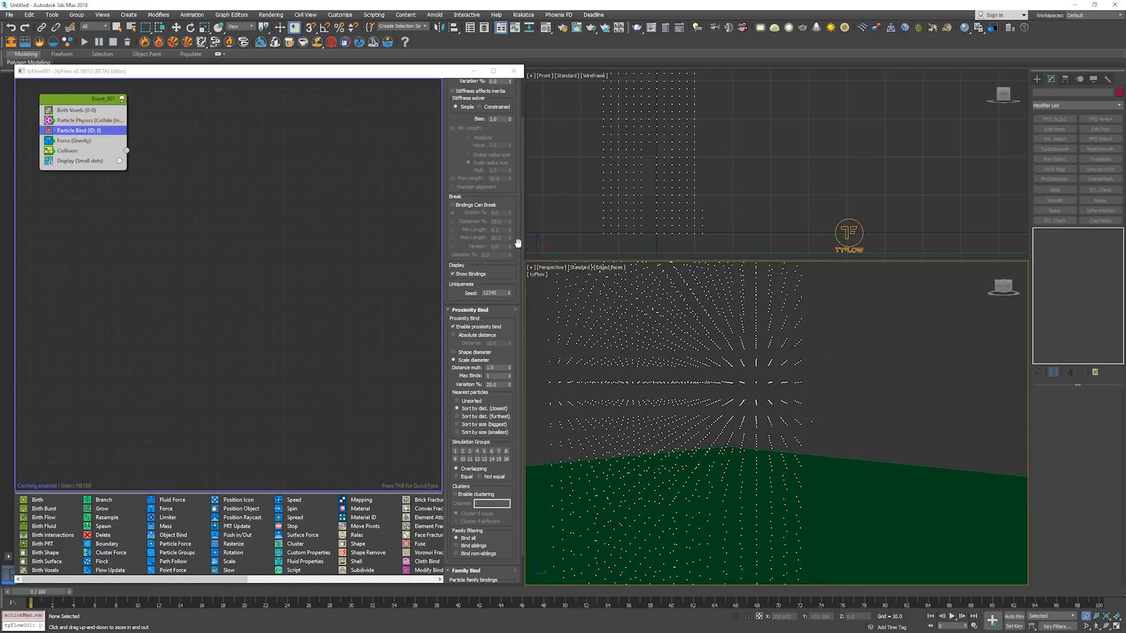
# Set the Particle Bind operator's timing to Continuous.
pyautogui.scroll(2, 474, 147)
pyautogui.click(471, 85)
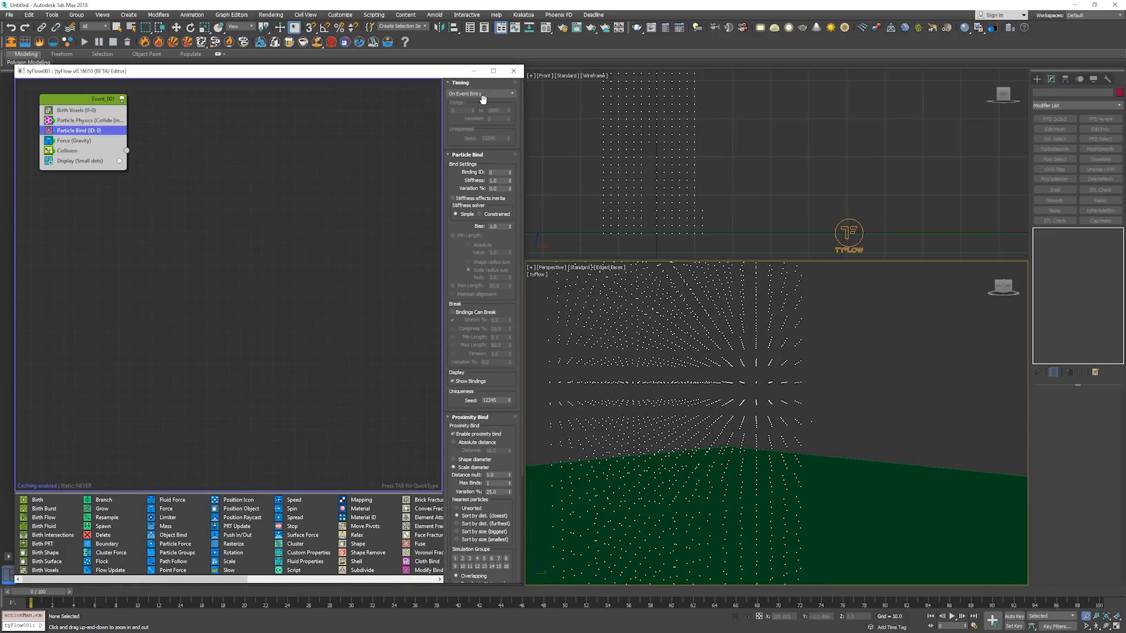
pyautogui.click(482, 94)
pyautogui.click(479, 114)
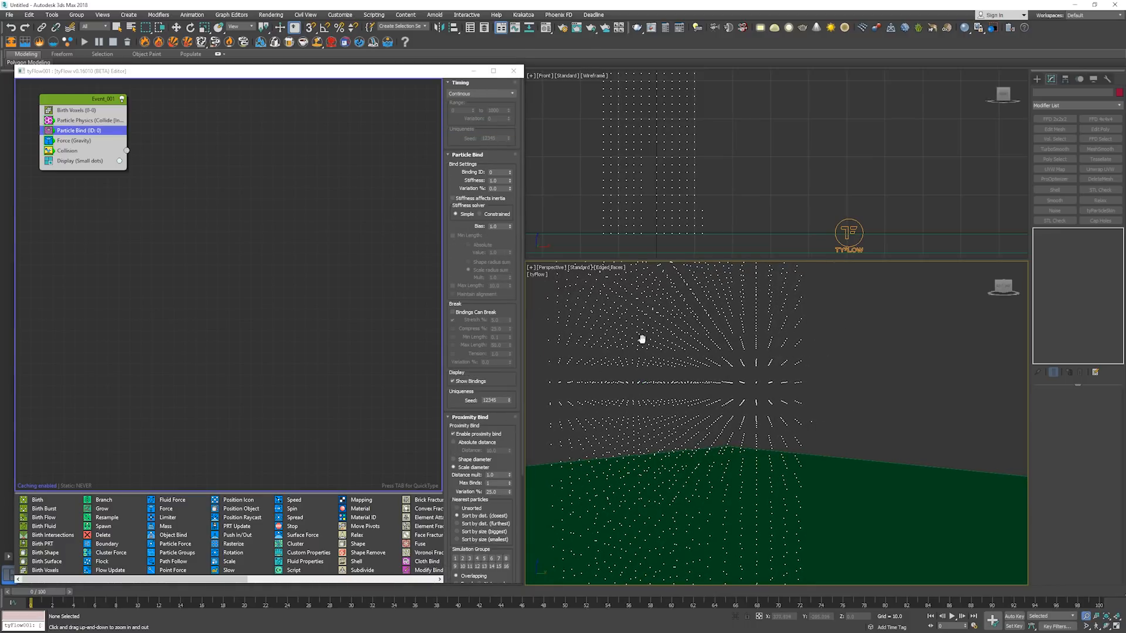
# Step to frame 8 to examine bindings forming during the fall, play the rest of the collapse and rewind to frame 0.
pyautogui.scroll(-5, 662, 372)
pyautogui.press('.')
pyautogui.press('.')
pyautogui.press('.')
pyautogui.press('.')
pyautogui.keyDown('alt'); pyautogui.moveTo(641, 339); pyautogui.dragTo(658, 382, button='middle'); pyautogui.keyUp('alt')
pyautogui.scroll(3, 663, 373)
pyautogui.press('.')
pyautogui.press('.')
pyautogui.press('.')
pyautogui.press('.')
pyautogui.scroll(4, 657, 374)
pyautogui.scroll(-4, 657, 374)
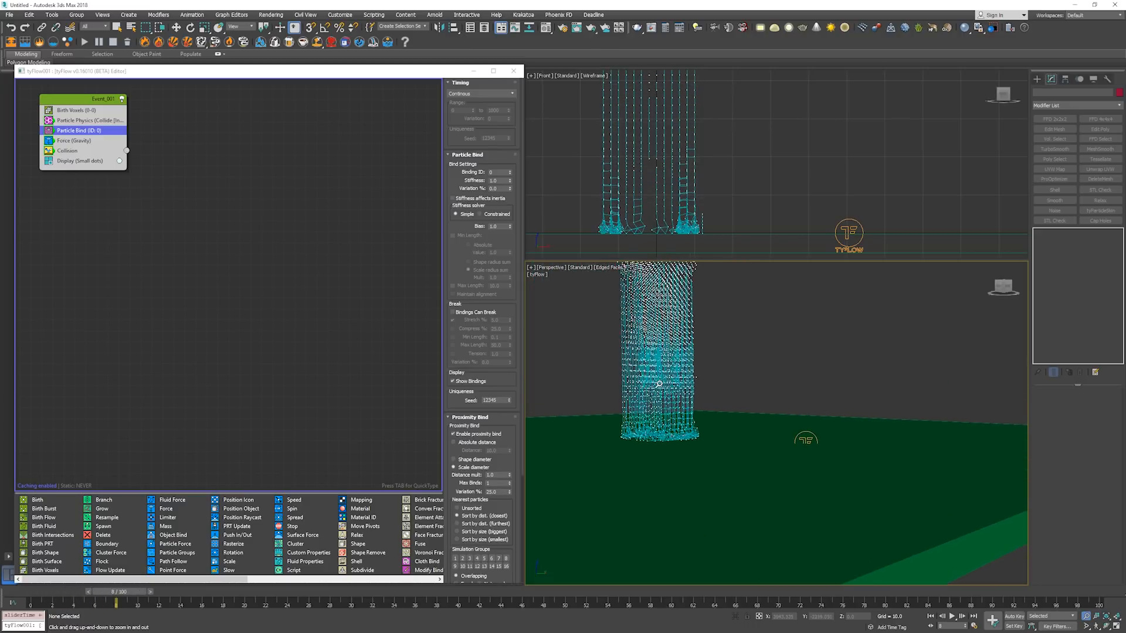
pyautogui.press('/')
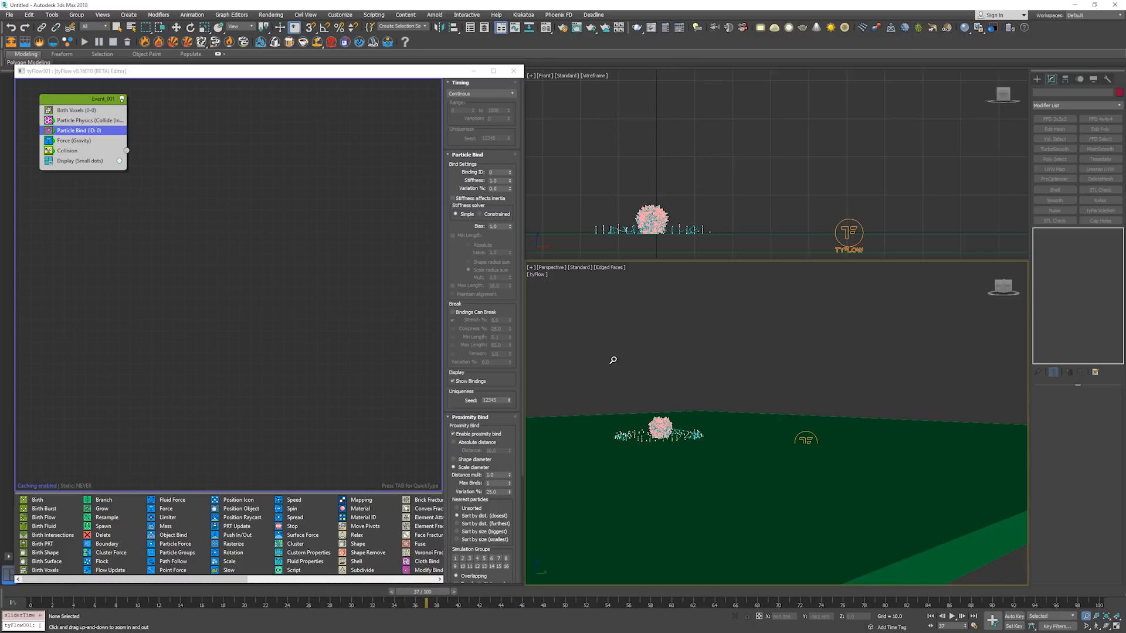
pyautogui.press('Home')
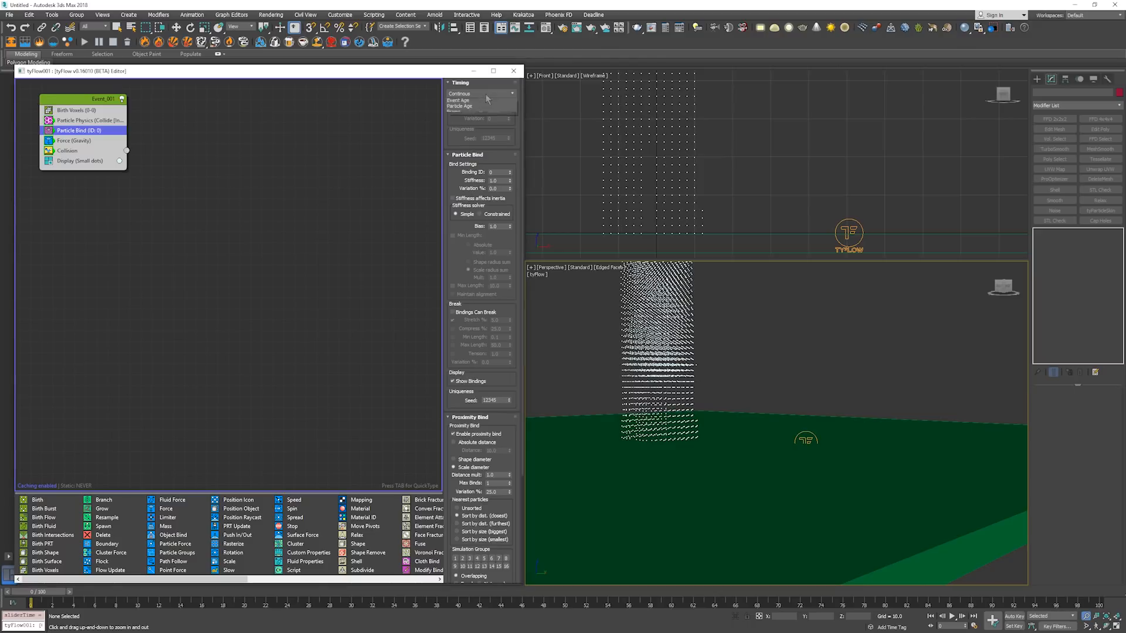
# Set the Particle Bind timing back to On Event Entry and the Proximity Bind distance multiplier to 2.0.
pyautogui.click(486, 94)
pyautogui.click(487, 107)
pyautogui.moveTo(652, 320); pyautogui.dragTo(643, 345)
pyautogui.moveTo(477, 266); pyautogui.dragTo(476, 107)
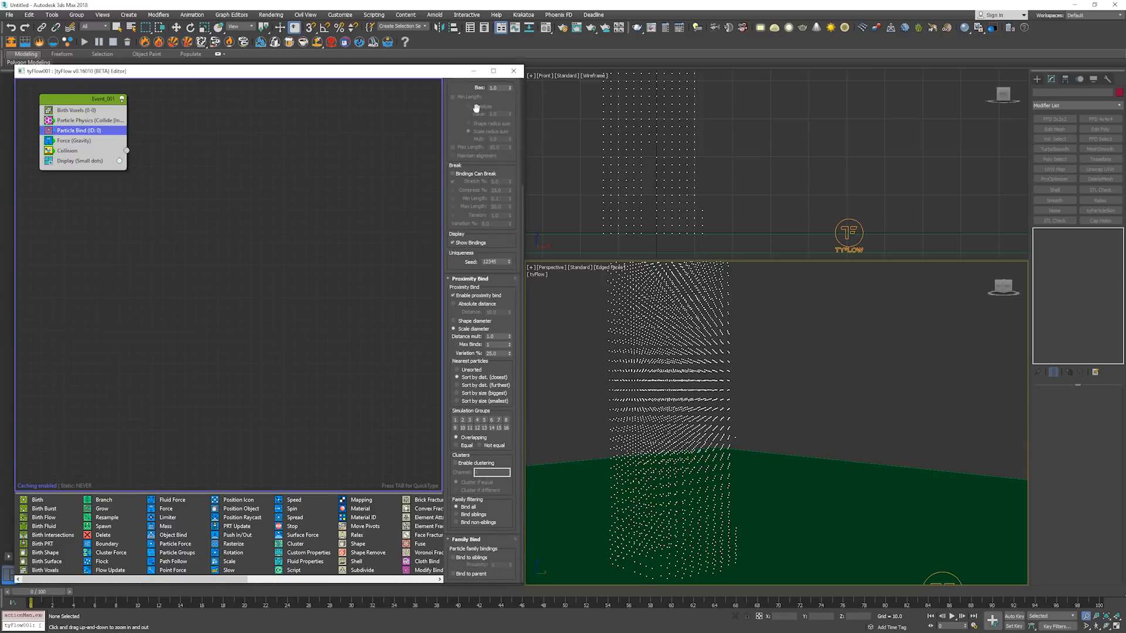
pyautogui.doubleClick(494, 337)
pyautogui.write('2')
pyautogui.press('Return')
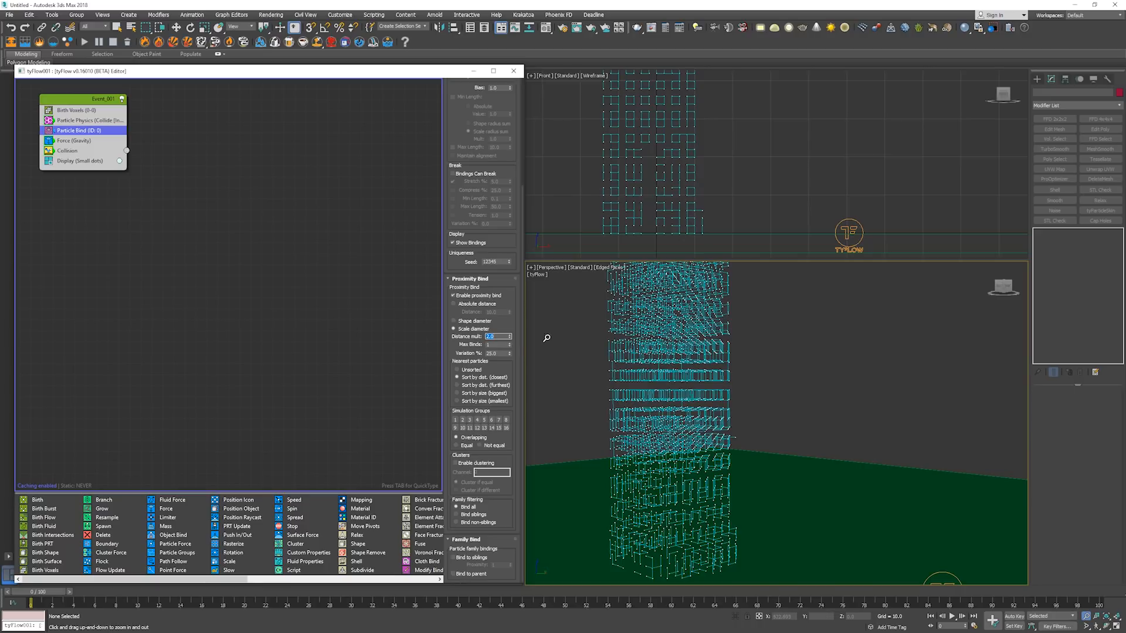
# Examine the tower's binding pattern at the 2.0 distance multiplier up close in the Perspective view.
pyautogui.moveTo(613, 365); pyautogui.dragTo(648, 352)
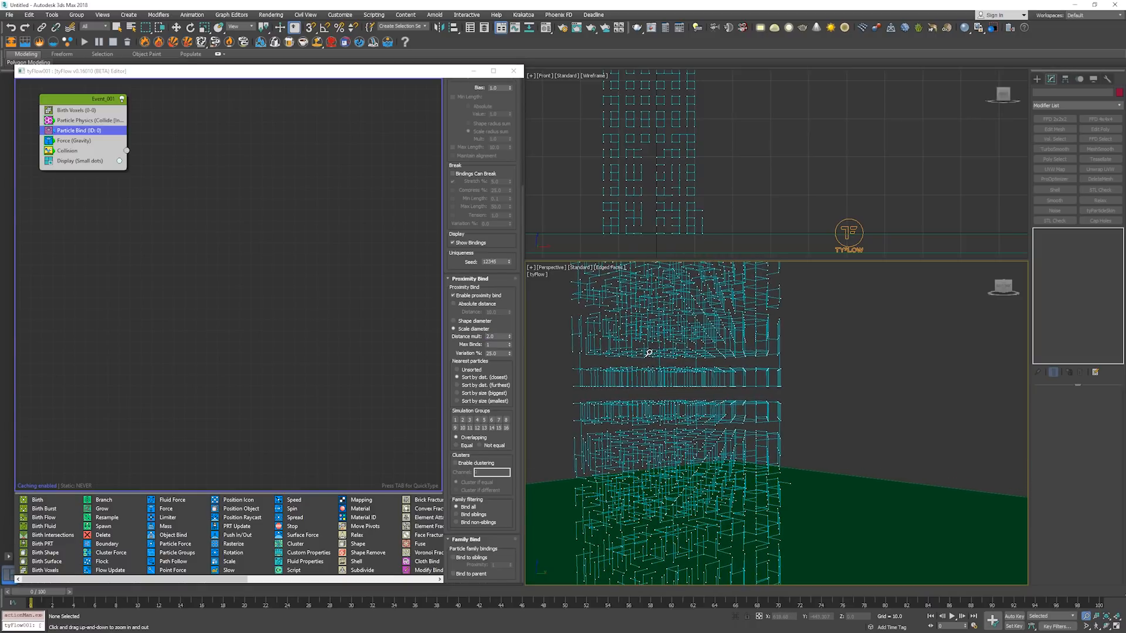
pyautogui.scroll(2, 622, 367)
pyautogui.scroll(-2, 621, 367)
pyautogui.keyDown('ctrl'); pyautogui.keyDown('alt'); pyautogui.moveTo(624, 379); pyautogui.dragTo(624, 382, button='middle'); pyautogui.keyUp('alt'); pyautogui.keyUp('ctrl')
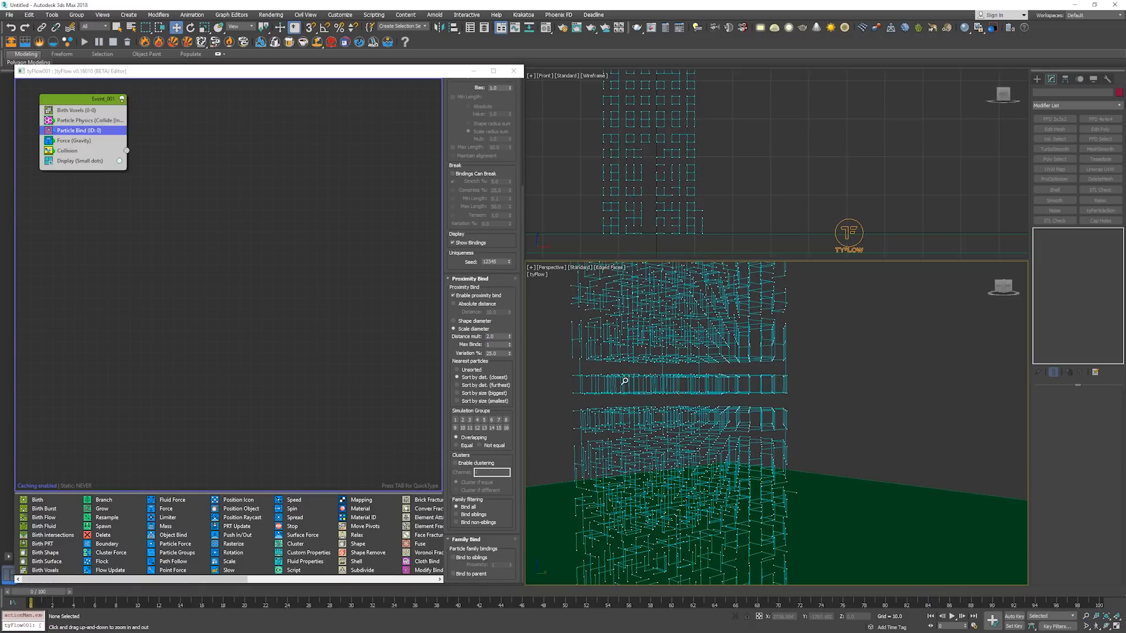
pyautogui.moveTo(624, 381); pyautogui.dragTo(628, 359)
pyautogui.rightClick(628, 359)
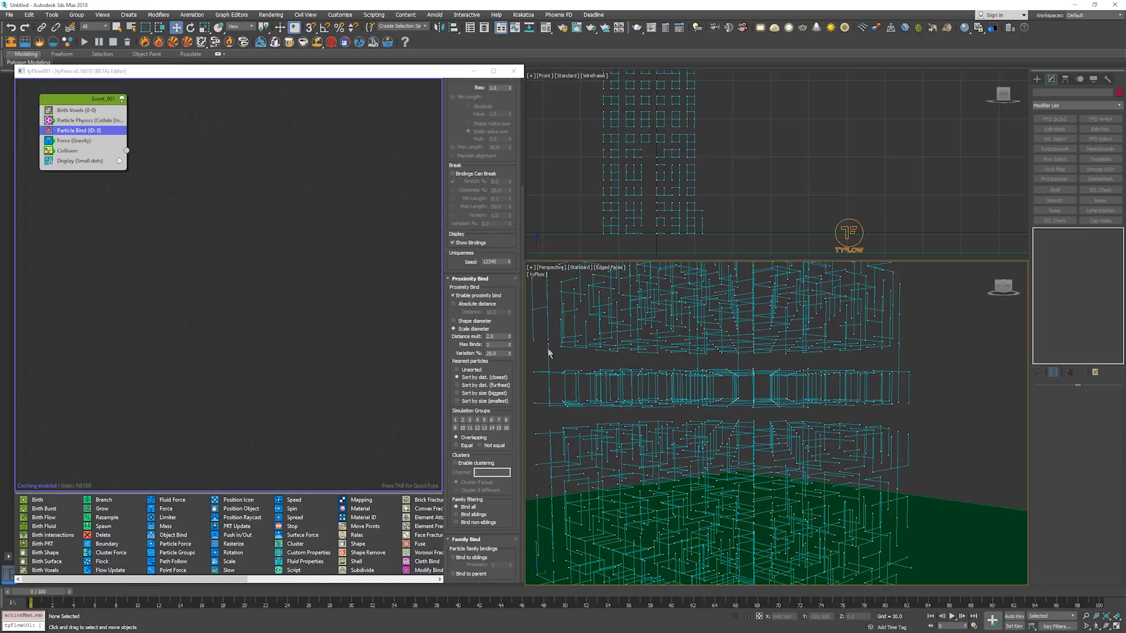
pyautogui.click(498, 345)
# Play the tower's collapse with Max Binds at 1 and rewind to frame 0.
pyautogui.keyDown('ctrl'); pyautogui.keyDown('alt'); pyautogui.moveTo(618, 358); pyautogui.dragTo(632, 372, button='middle'); pyautogui.keyUp('alt'); pyautogui.keyUp('ctrl')
pyautogui.press('/')
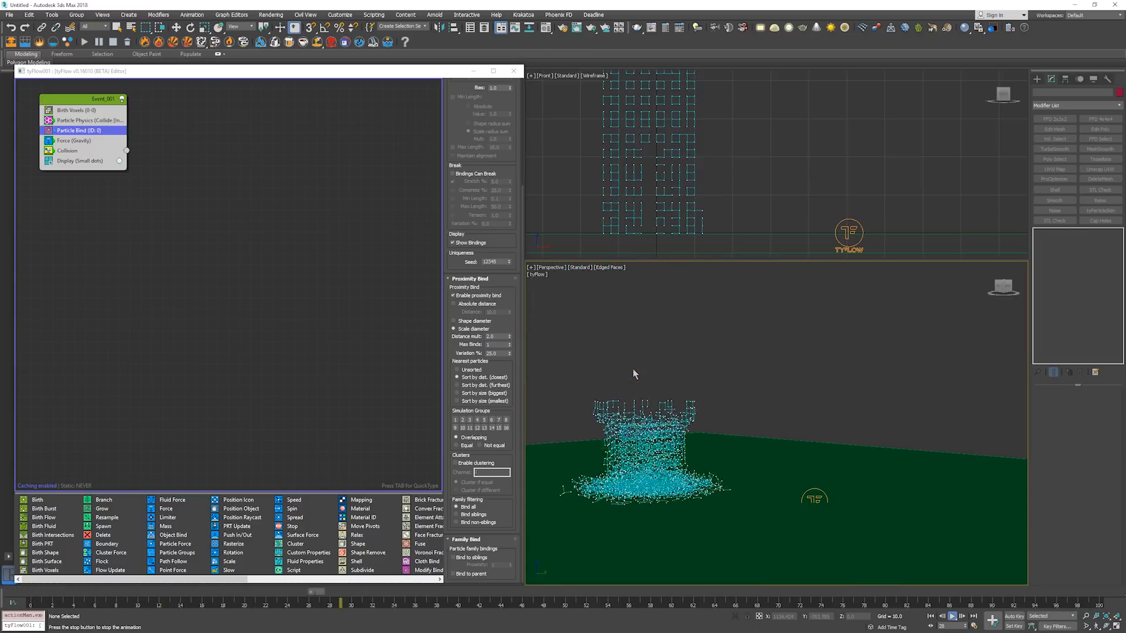
pyautogui.press('/')
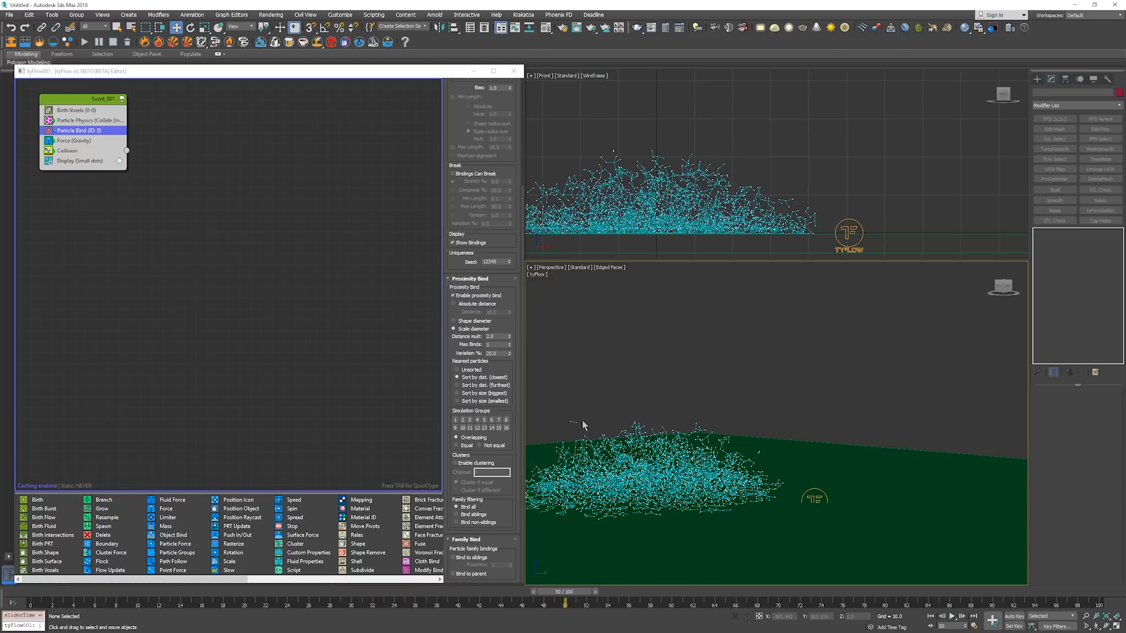
pyautogui.press('/')
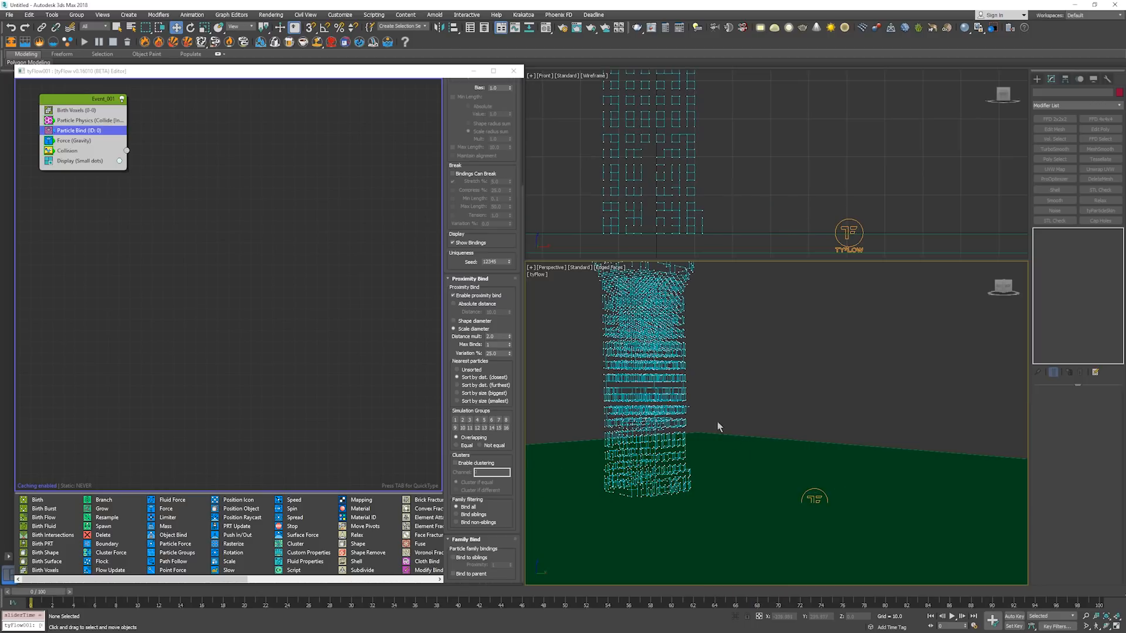
pyautogui.press('/')
pyautogui.press('Home')
# Set the Proximity Bind Max Binds to 2.
pyautogui.doubleClick(501, 345)
pyautogui.write('2')
pyautogui.press('Return')
# Play the tower's collapse with two binds per particle and examine the bound clumps up close.
pyautogui.press('/')
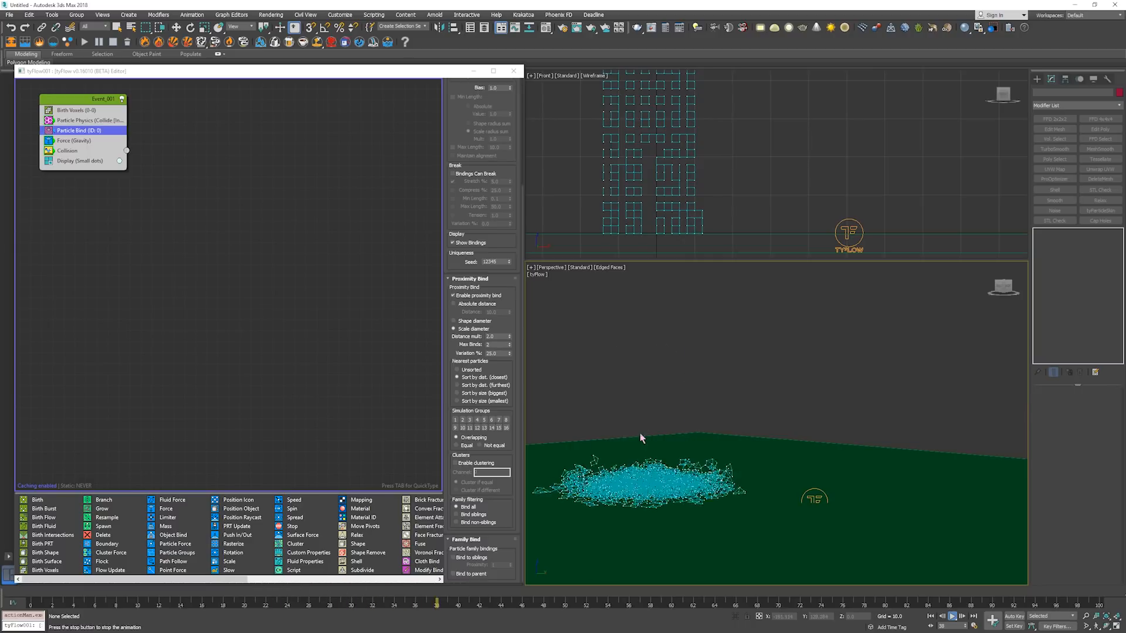
pyautogui.press('w')
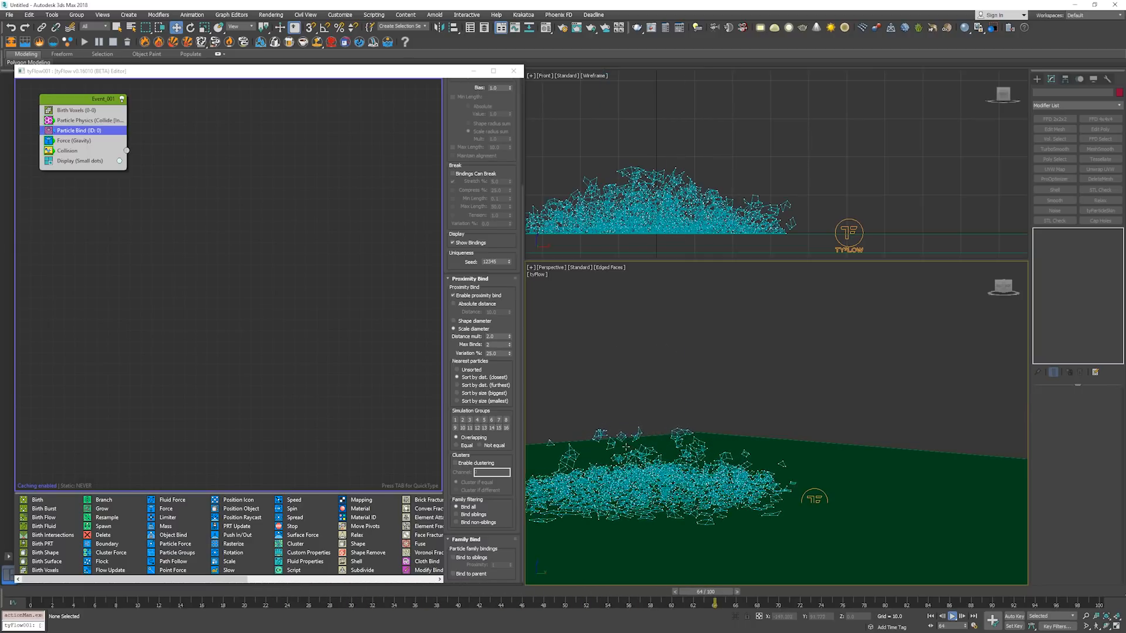
pyautogui.moveTo(661, 449); pyautogui.dragTo(659, 438, button='middle')
pyautogui.scroll(5, 659, 439)
pyautogui.hotkey('alt', 'z')
pyautogui.moveTo(656, 442); pyautogui.dragTo(654, 445)
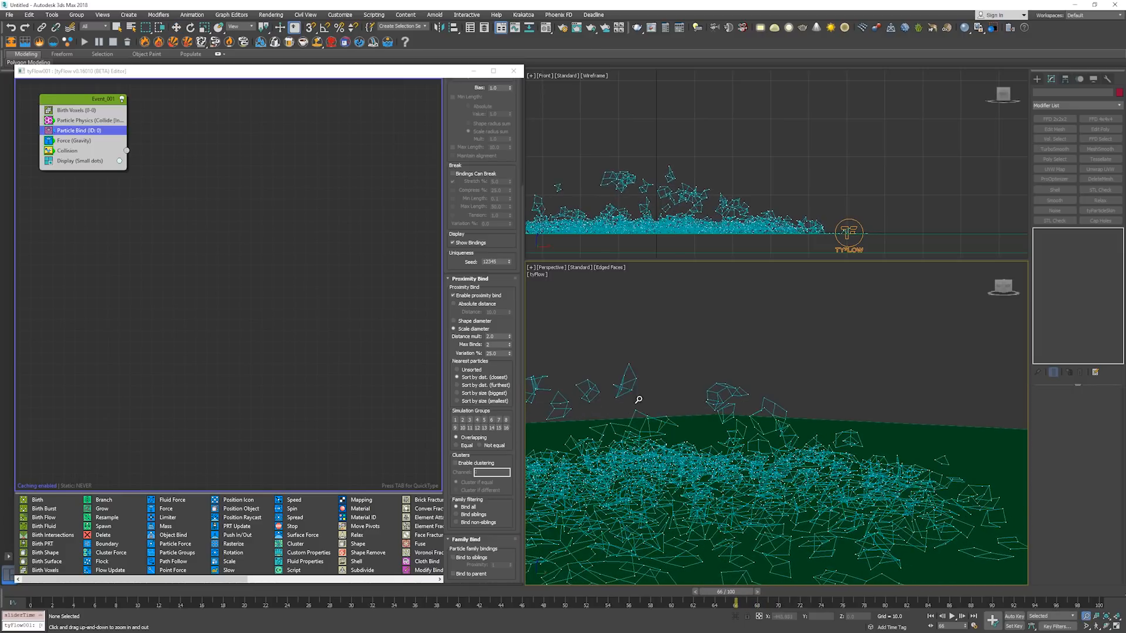
# Set the Proximity Bind variation to 30%.
pyautogui.rightClick(510, 355)
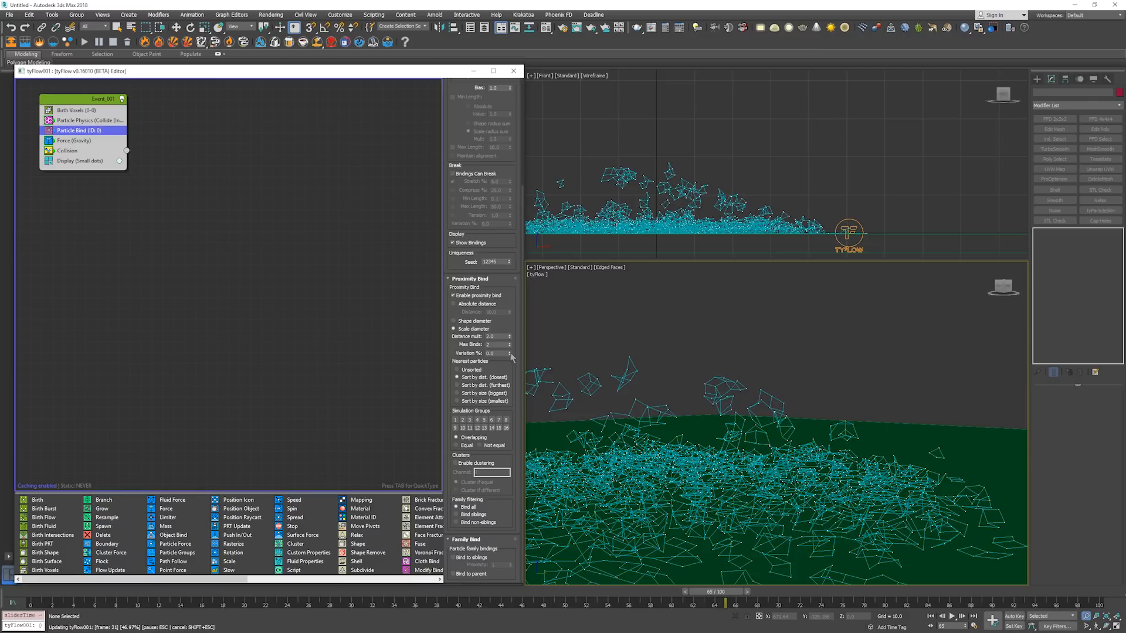
pyautogui.click(501, 353)
pyautogui.write('30')
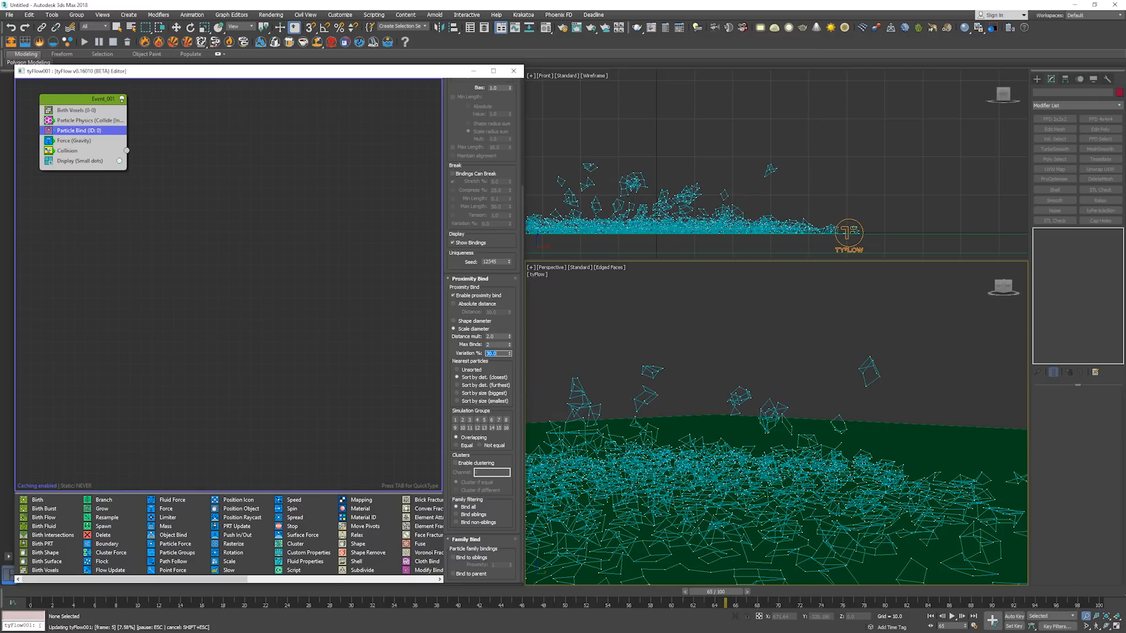
# Set the Proximity Bind Max Binds to 20.
pyautogui.press('Return')
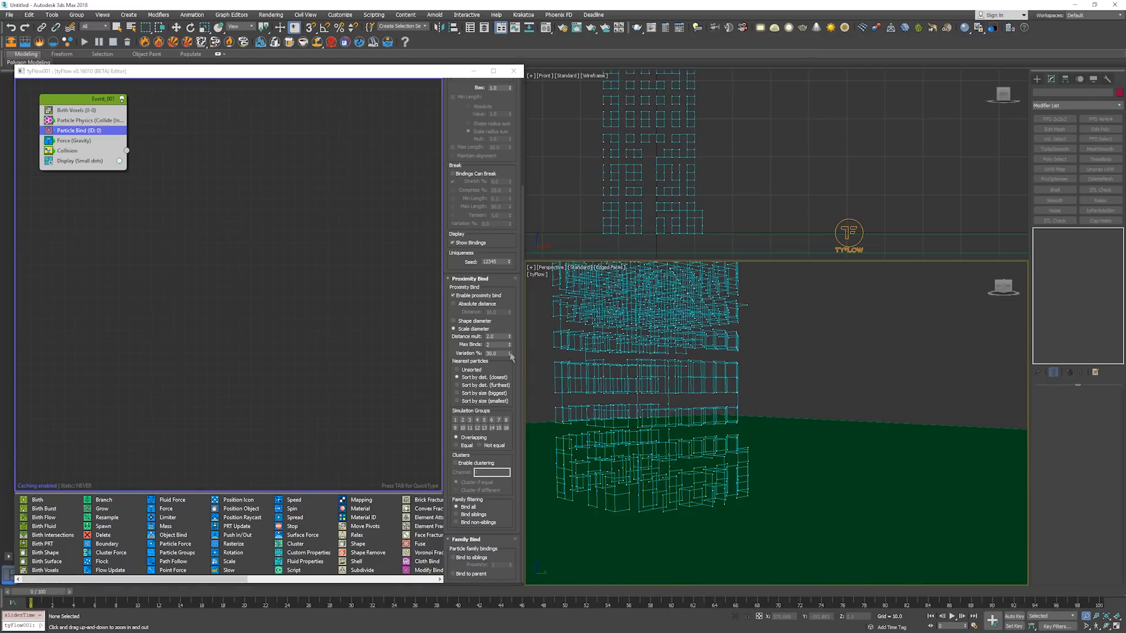
pyautogui.click(497, 345)
pyautogui.write('20')
pyautogui.press('Return')
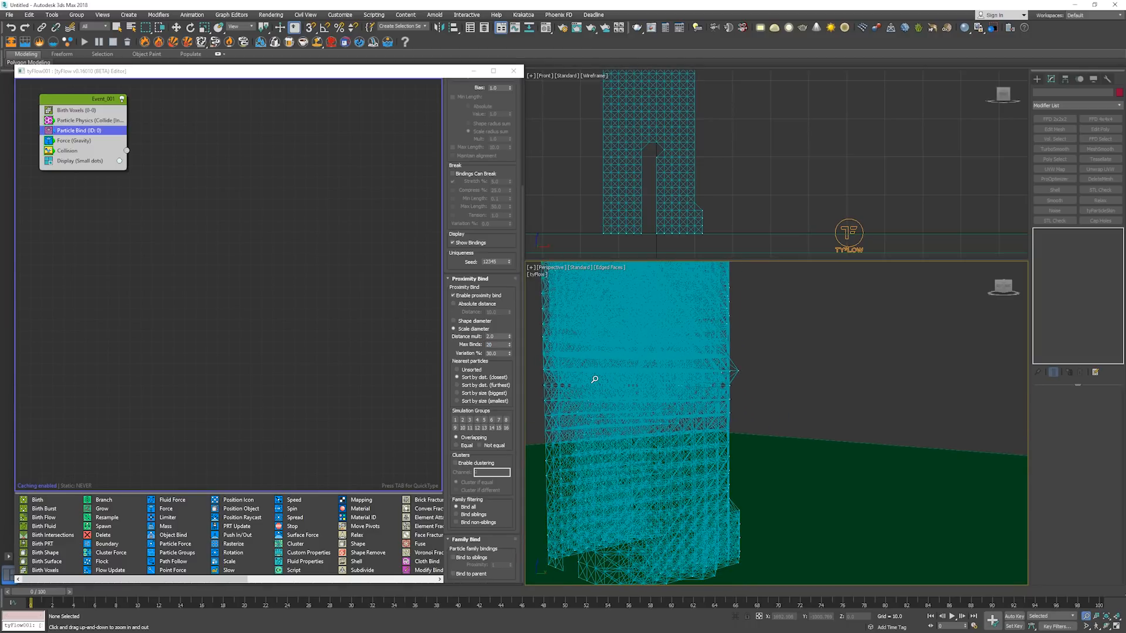
# Play the tower's collapse with 20 binds per particle and examine the stopped result in wireframe display.
pyautogui.press('/')
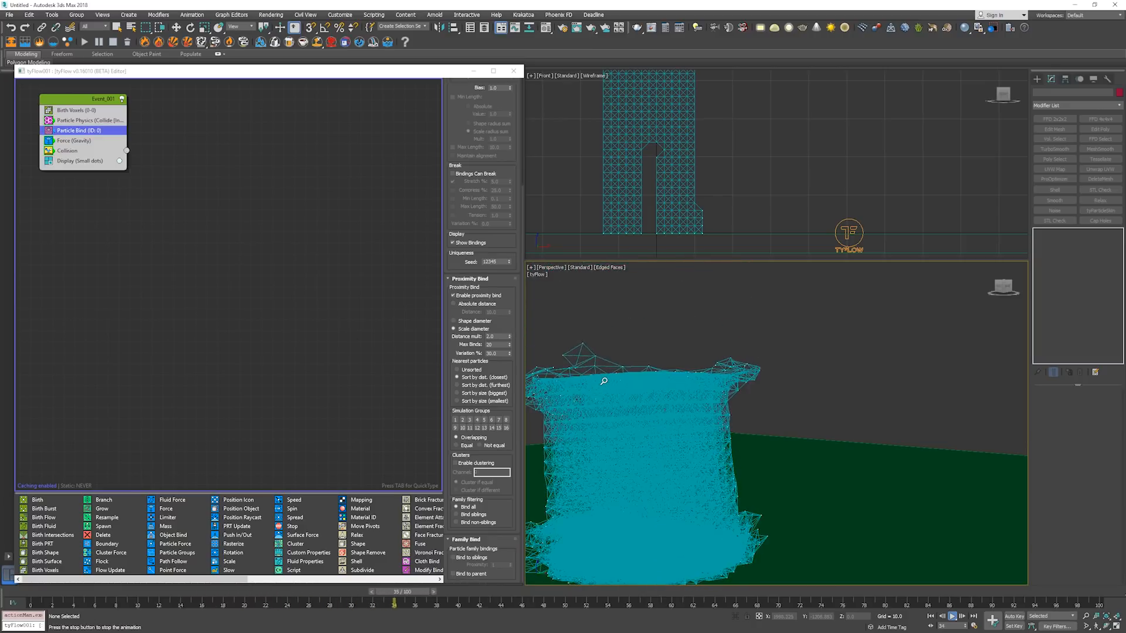
pyautogui.press('/')
pyautogui.moveTo(713, 400)
pyautogui.mouseDown(button='middle')
pyautogui.moveTo(746, 382)
pyautogui.moveTo(710, 401)
pyautogui.mouseUp(button='middle')
pyautogui.press('F3')
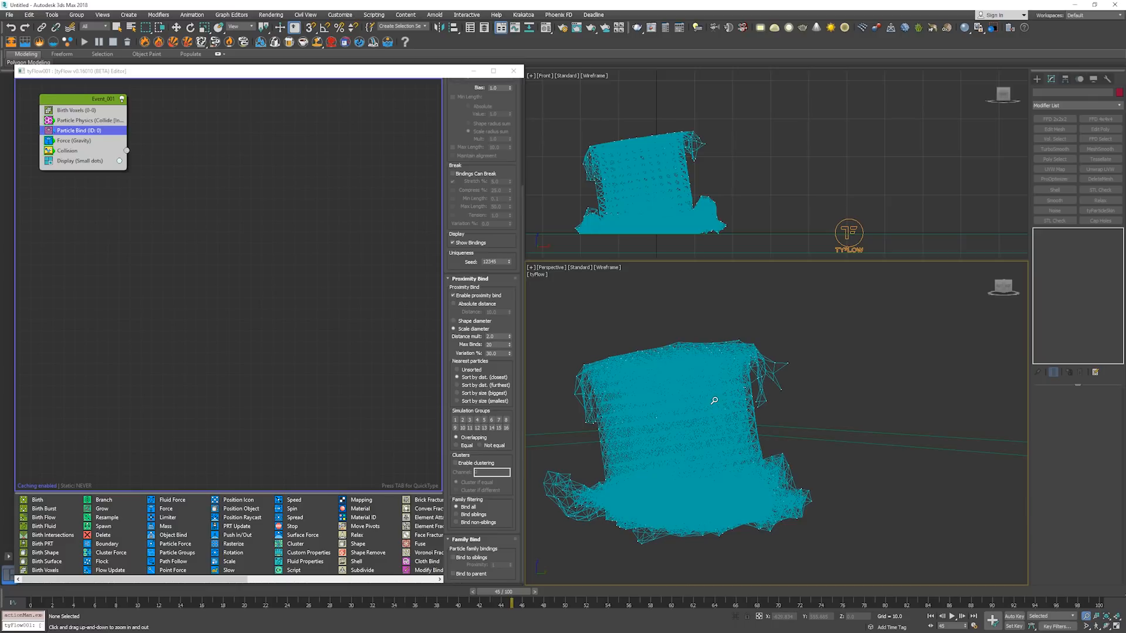
pyautogui.press('F3')
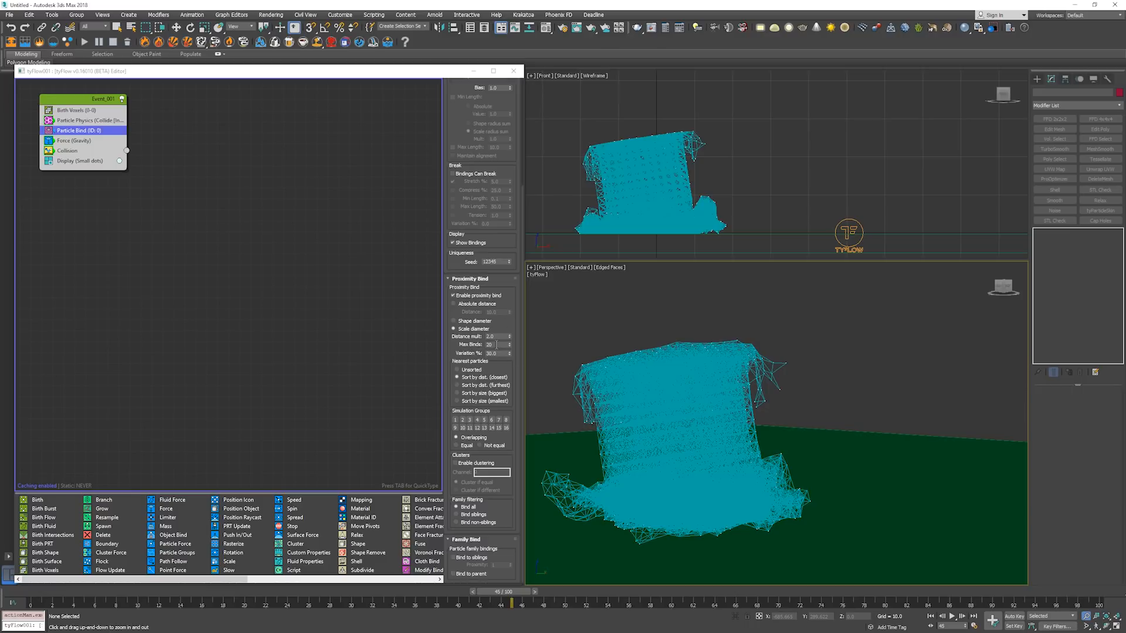
# Raise the Proximity Bind Max Binds to 75.
pyautogui.doubleClick(497, 345)
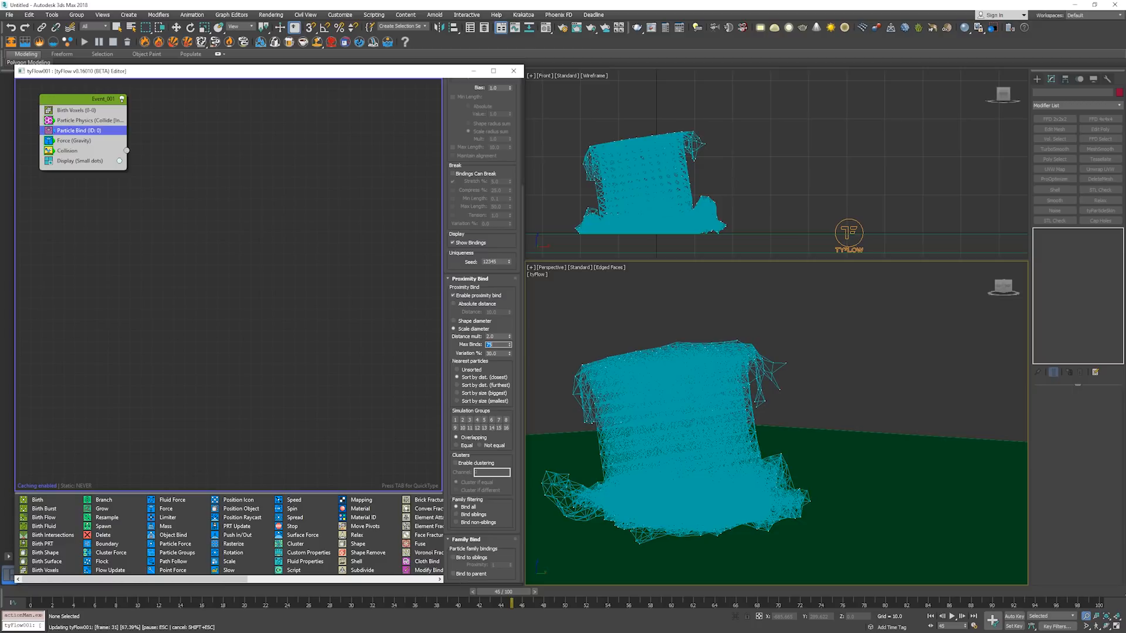
pyautogui.press('Return')
pyautogui.click(625, 389)
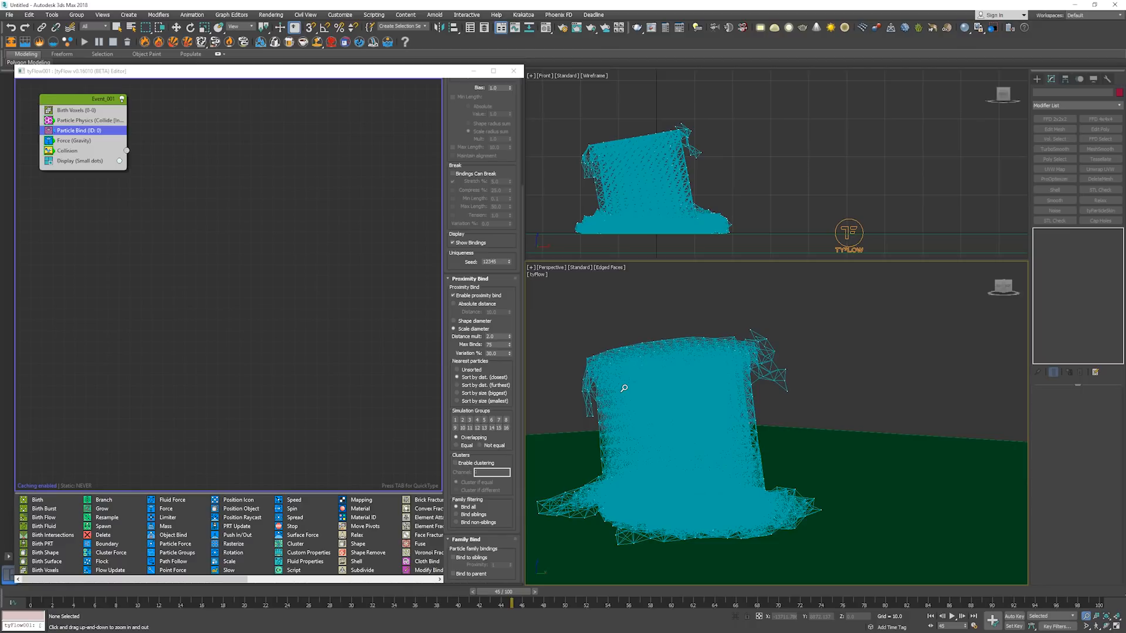
# Play the tower's collapse from the start with Max Binds at 75 and rewind to frame 0.
pyautogui.press('Home')
pyautogui.press('/')
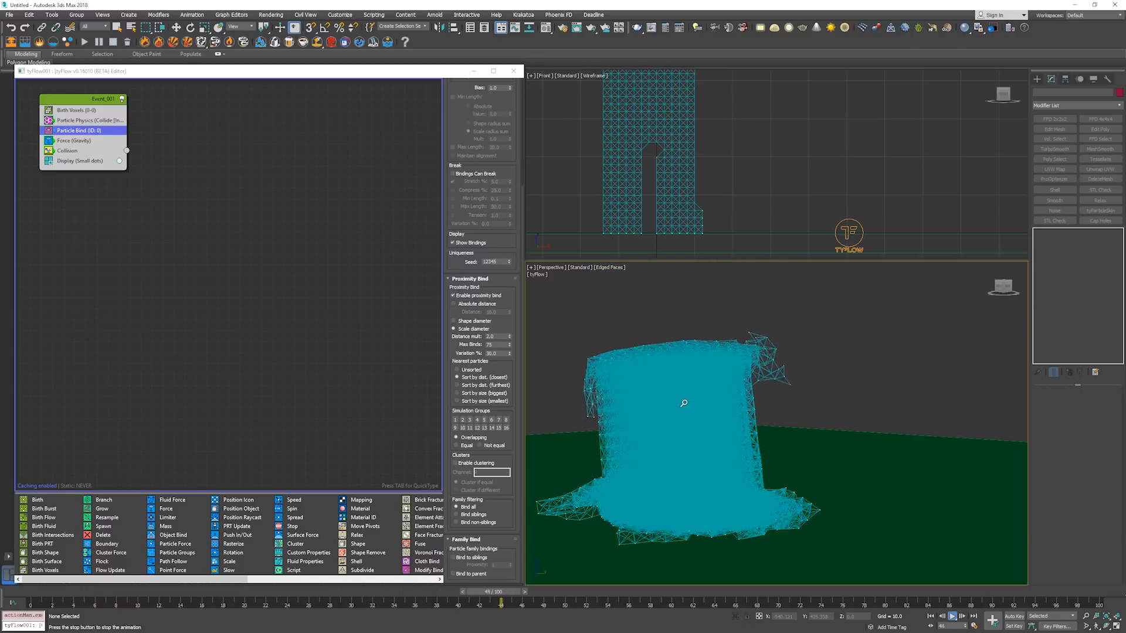
pyautogui.press('Home')
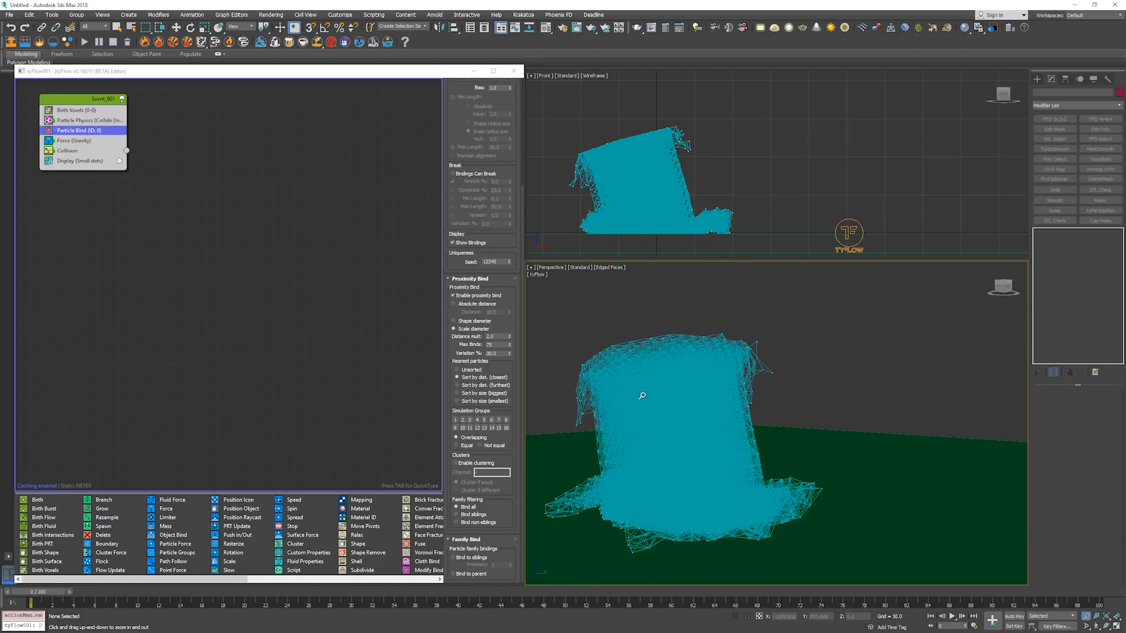
# Turn off Show Bindings in the Particle Bind operator so only the particles are displayed.
pyautogui.click(461, 243)
pyautogui.scroll(-5, 642, 404)
pyautogui.scroll(5, 643, 404)
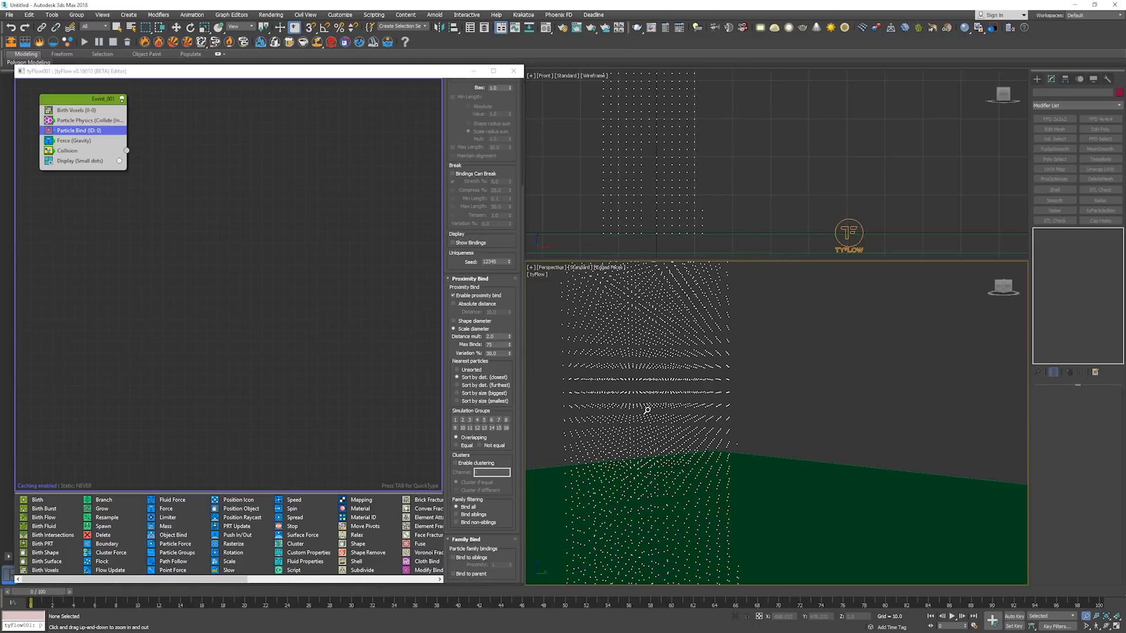
pyautogui.moveTo(646, 408); pyautogui.dragTo(646, 440)
pyautogui.moveTo(646, 440); pyautogui.dragTo(671, 441, button='middle')
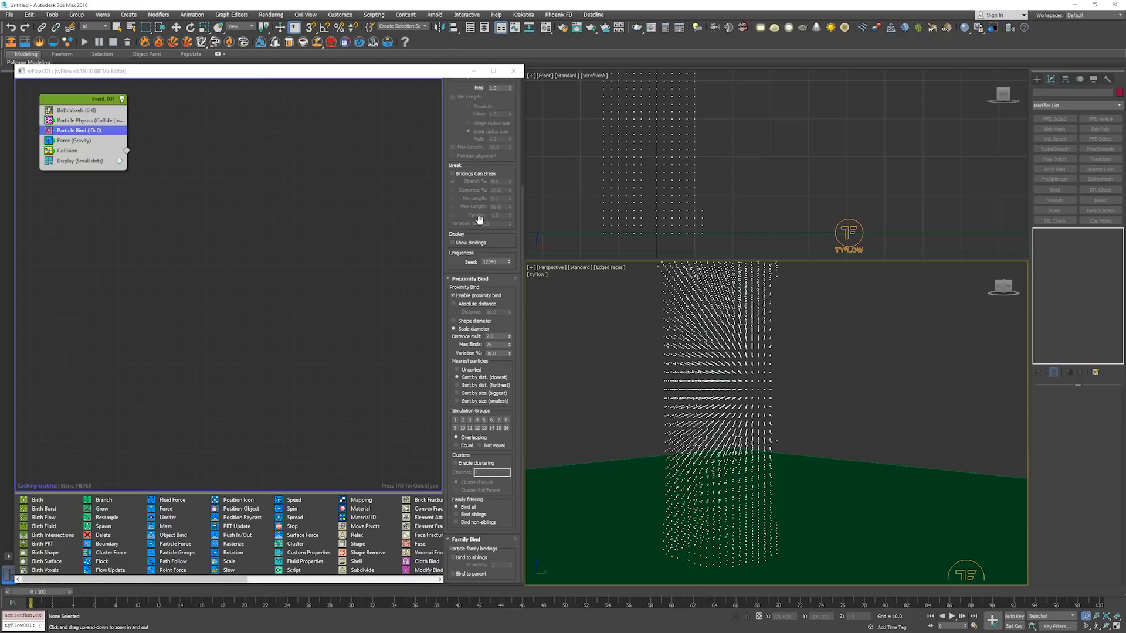
# Change the Display operator's type to Sprites and play the start of the collapse to inspect the spheres up close.
pyautogui.click(223, 169)
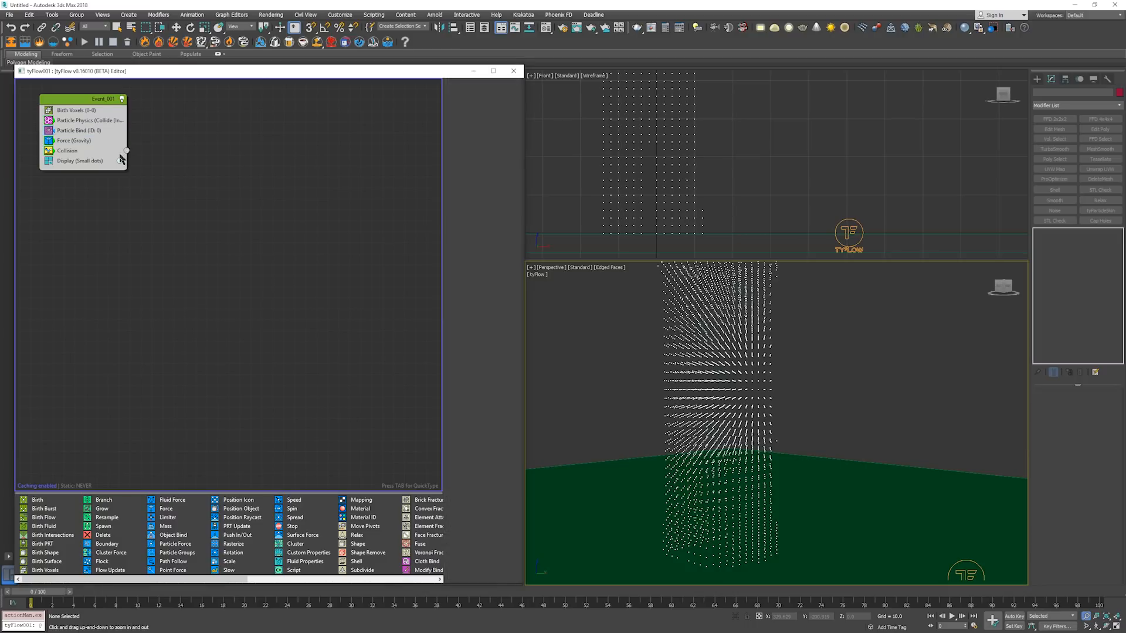
pyautogui.click(75, 163)
pyautogui.click(491, 101)
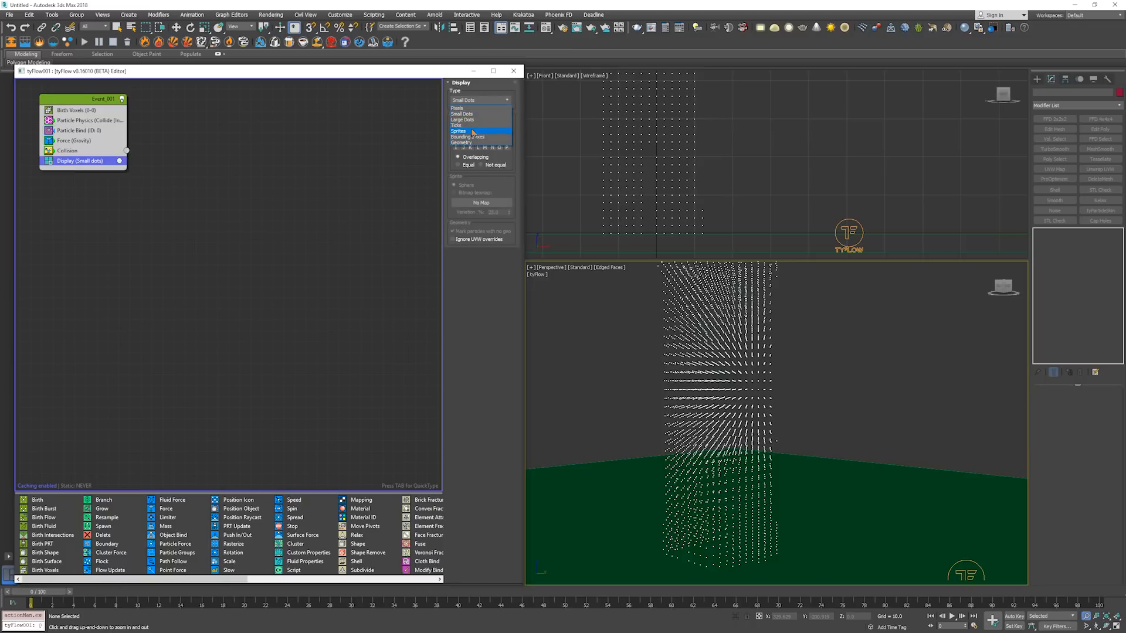
pyautogui.click(474, 131)
pyautogui.press('/')
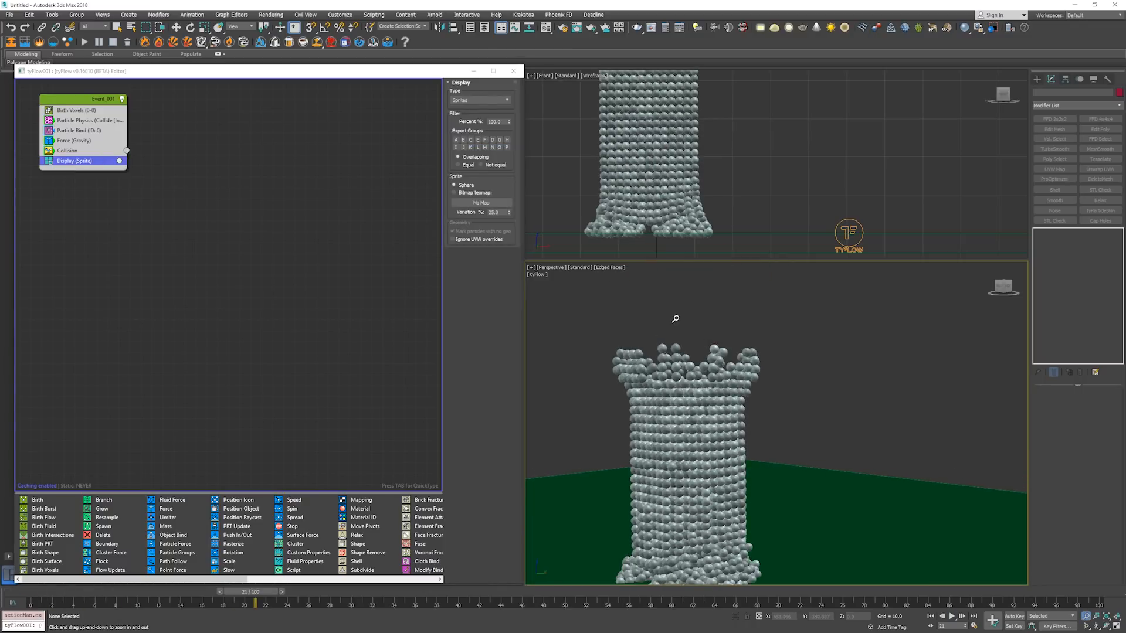
pyautogui.scroll(9, 608, 146)
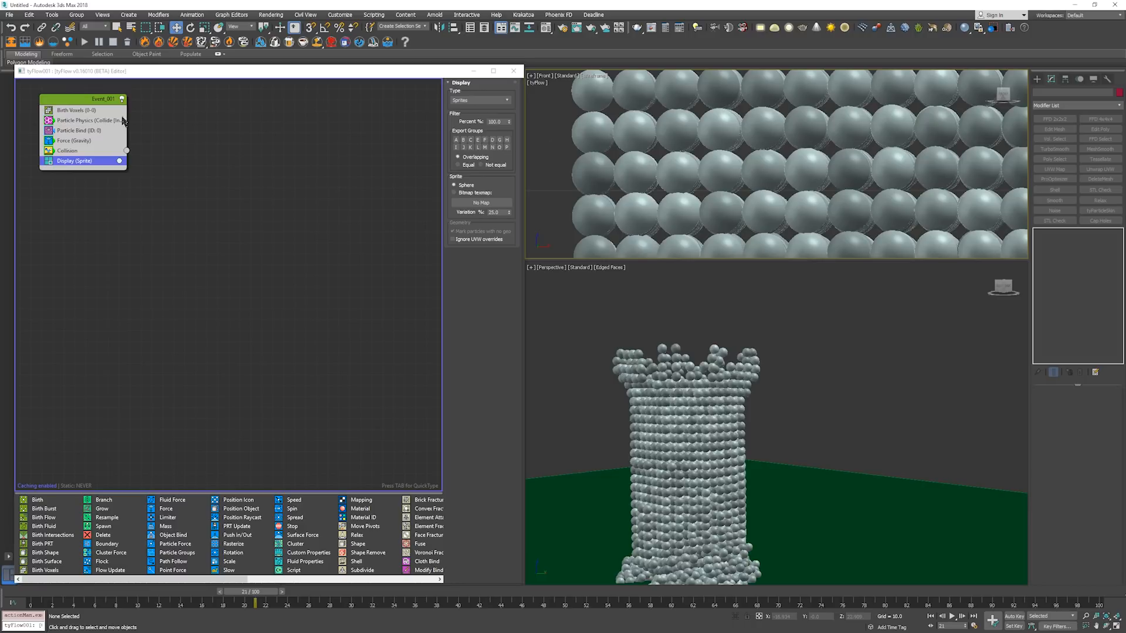
# Try a Birth Voxels voxel size of 1.0 and return to frame 0.
pyautogui.click(80, 110)
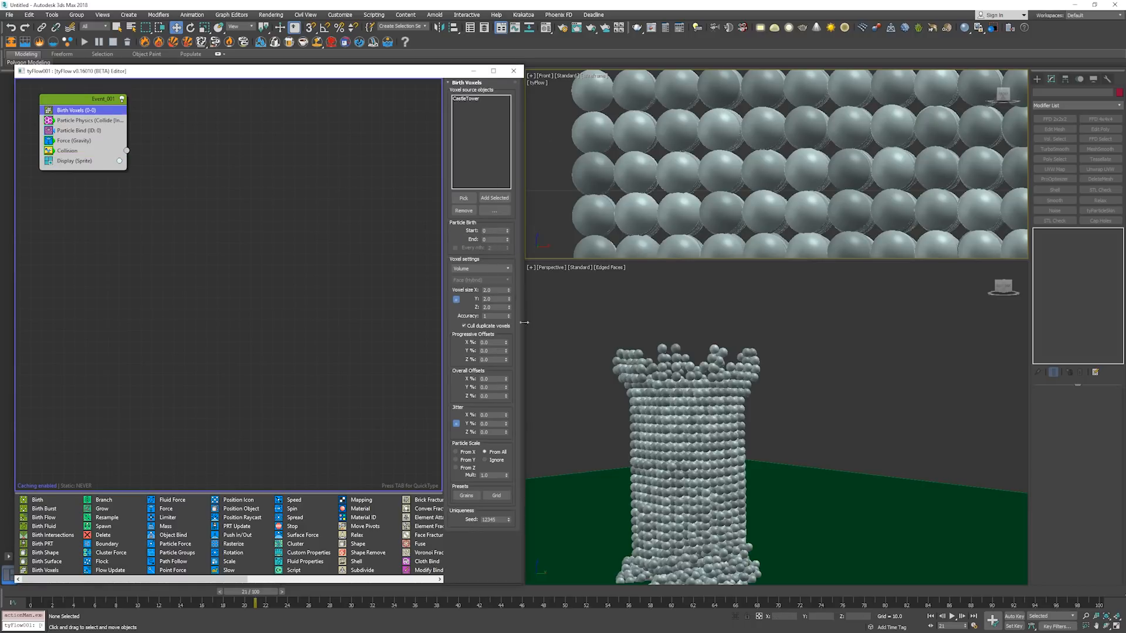
pyautogui.doubleClick(499, 290)
pyautogui.write('1')
pyautogui.press('Return')
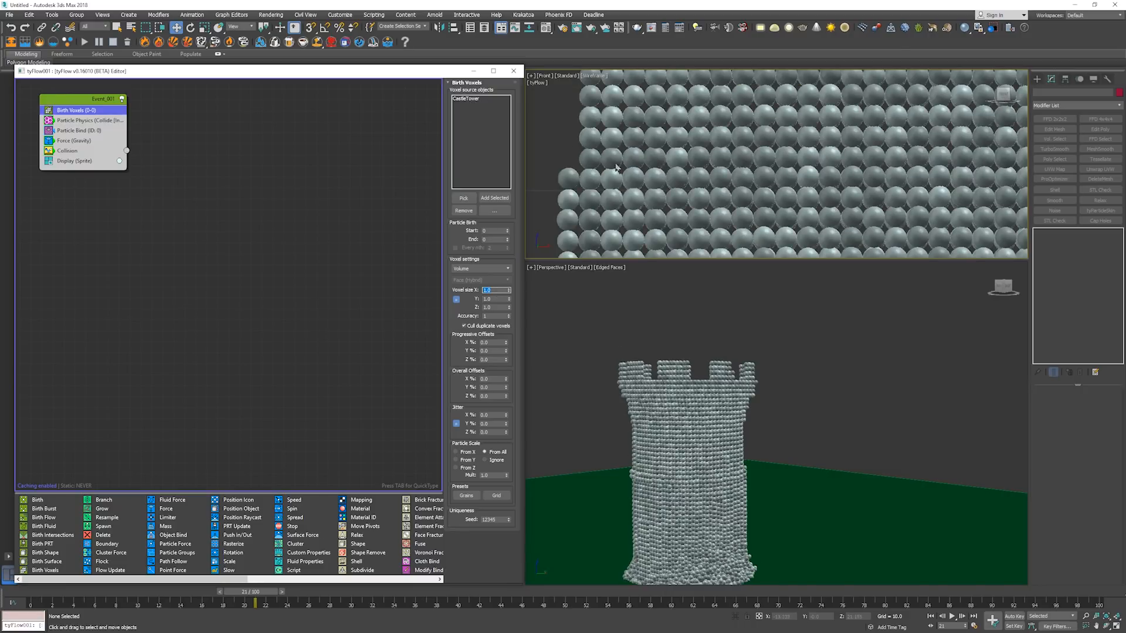
pyautogui.click(730, 429)
pyautogui.press('Home')
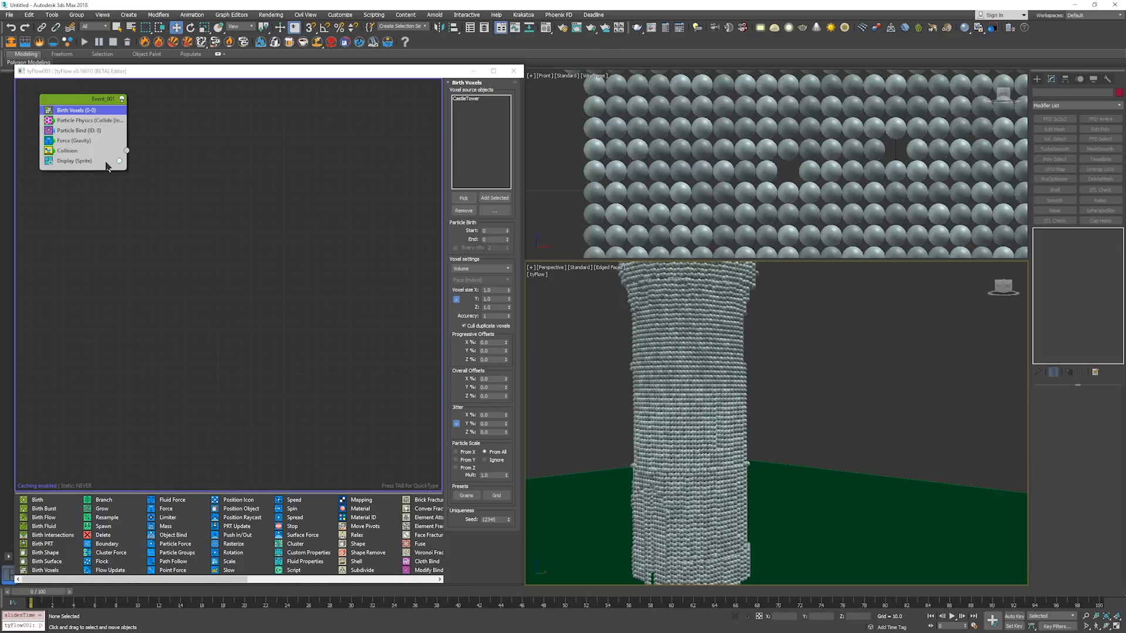
pyautogui.click(84, 156)
pyautogui.click(84, 160)
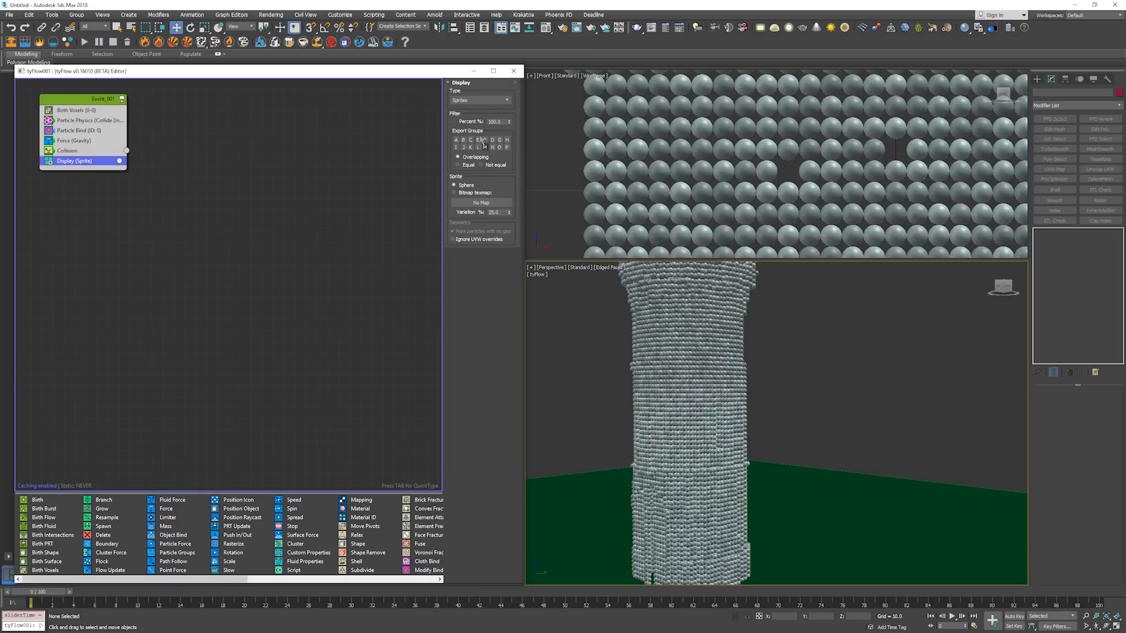
pyautogui.click(476, 102)
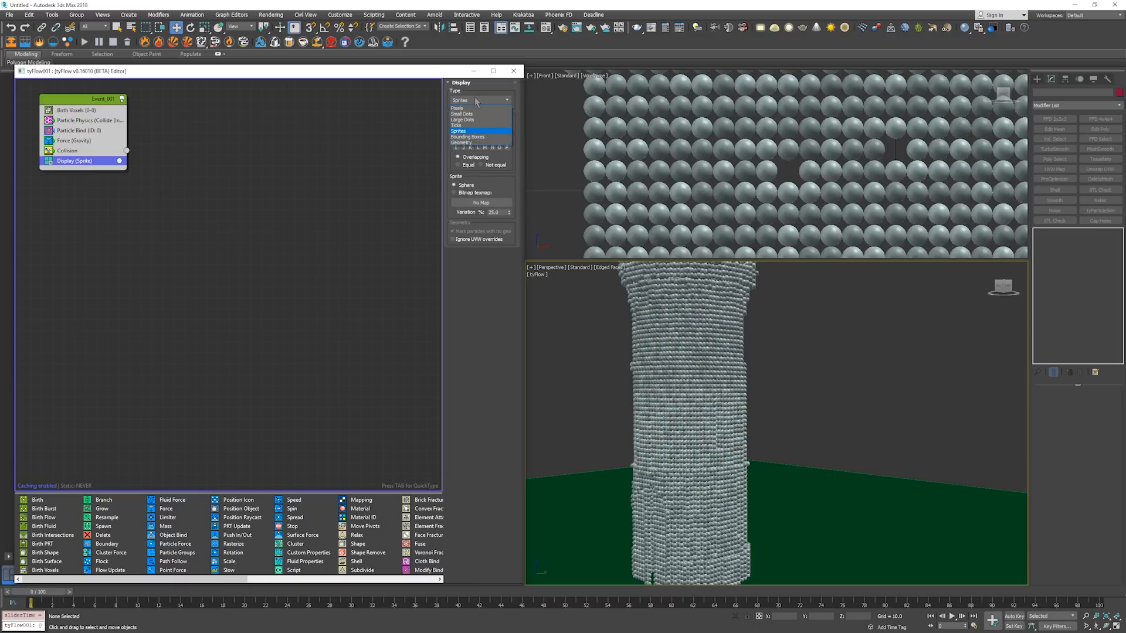
pyautogui.click(476, 102)
# Set the Birth Voxels voxel size to 2.0.
pyautogui.click(79, 110)
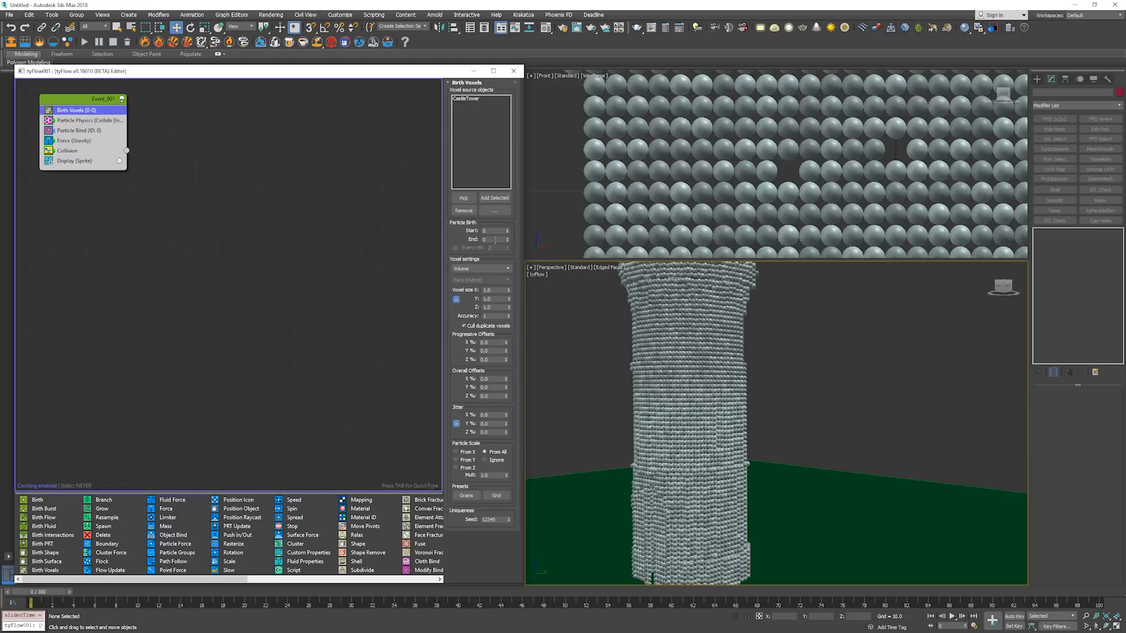
pyautogui.doubleClick(494, 290)
pyautogui.write('2')
pyautogui.press('Return')
# Play the collapse of the sprite-displayed tower in the perspective view and rewind to frame 0.
pyautogui.scroll(-5, 613, 328)
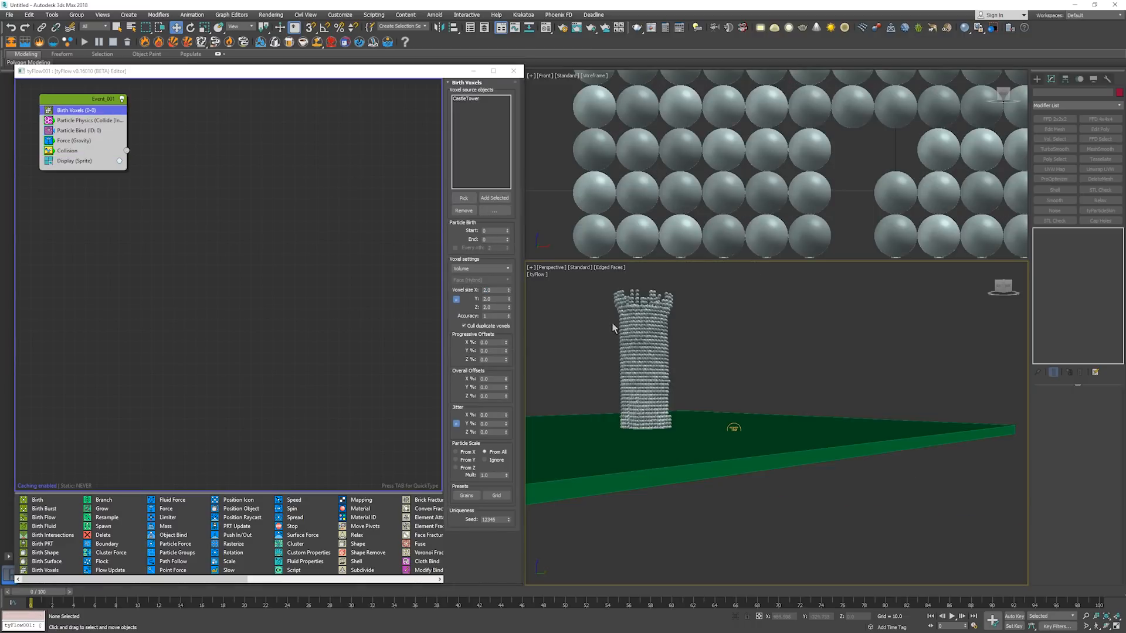
pyautogui.moveTo(635, 332); pyautogui.dragTo(682, 373, button='middle')
pyautogui.scroll(5, 660, 356)
pyautogui.press('/')
pyautogui.scroll(-5, 683, 375)
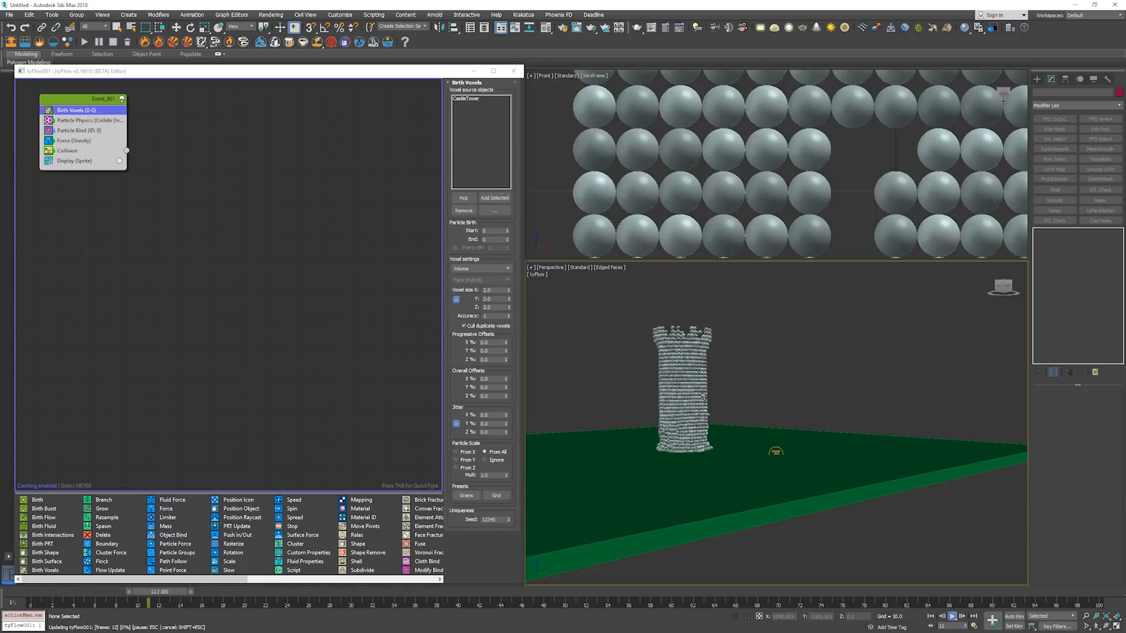
pyautogui.scroll(3, 687, 407)
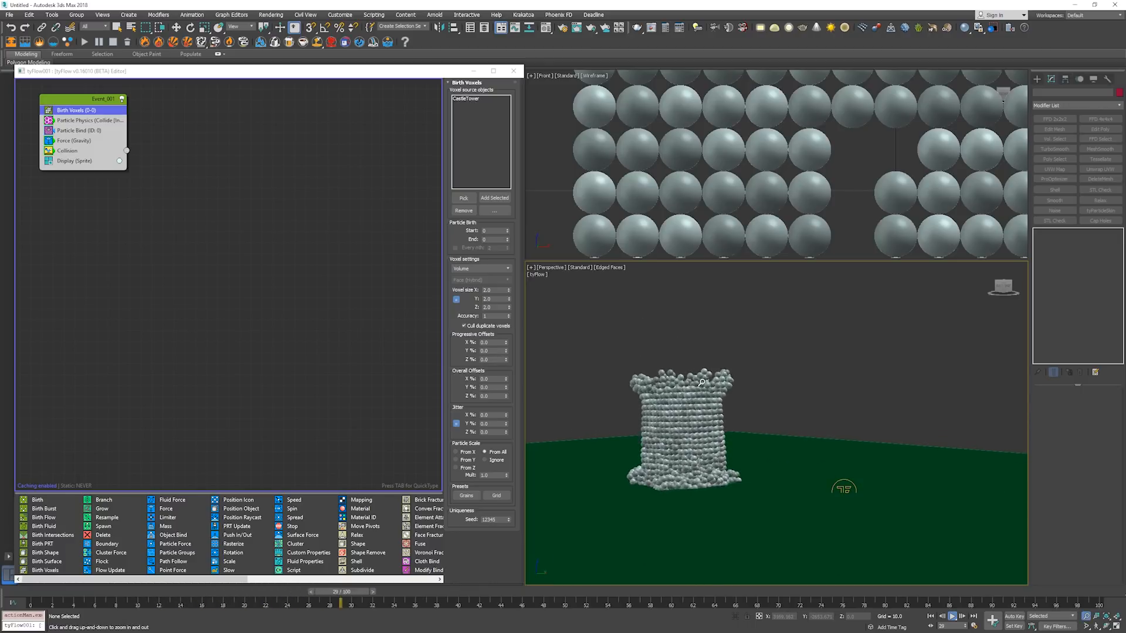
pyautogui.hotkey('alt', 'z')
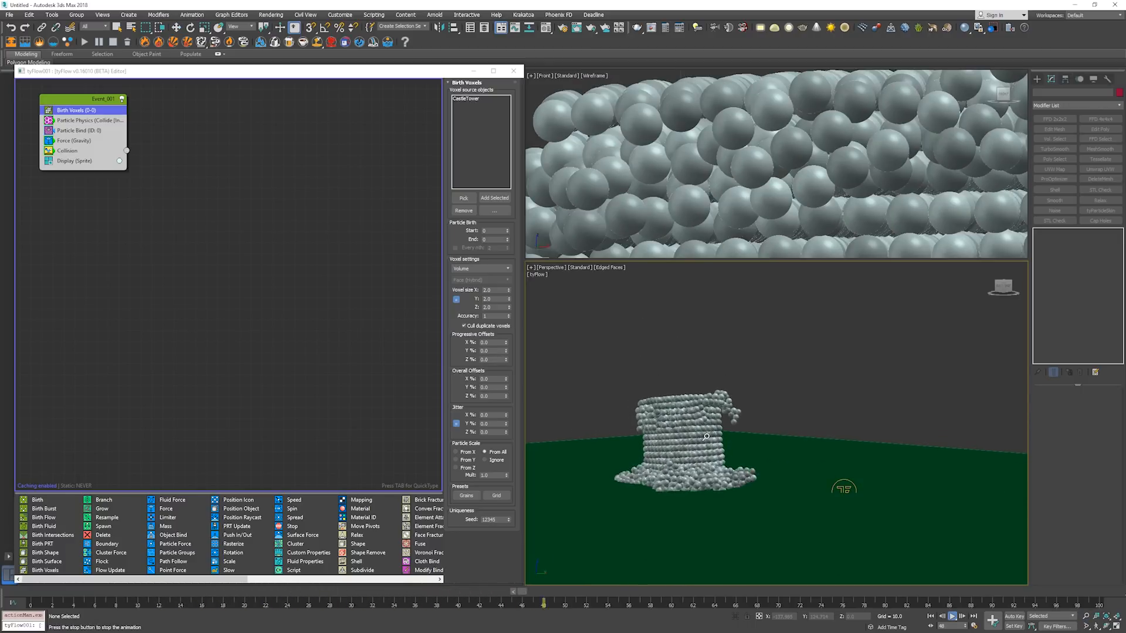
pyautogui.rightClick(717, 425)
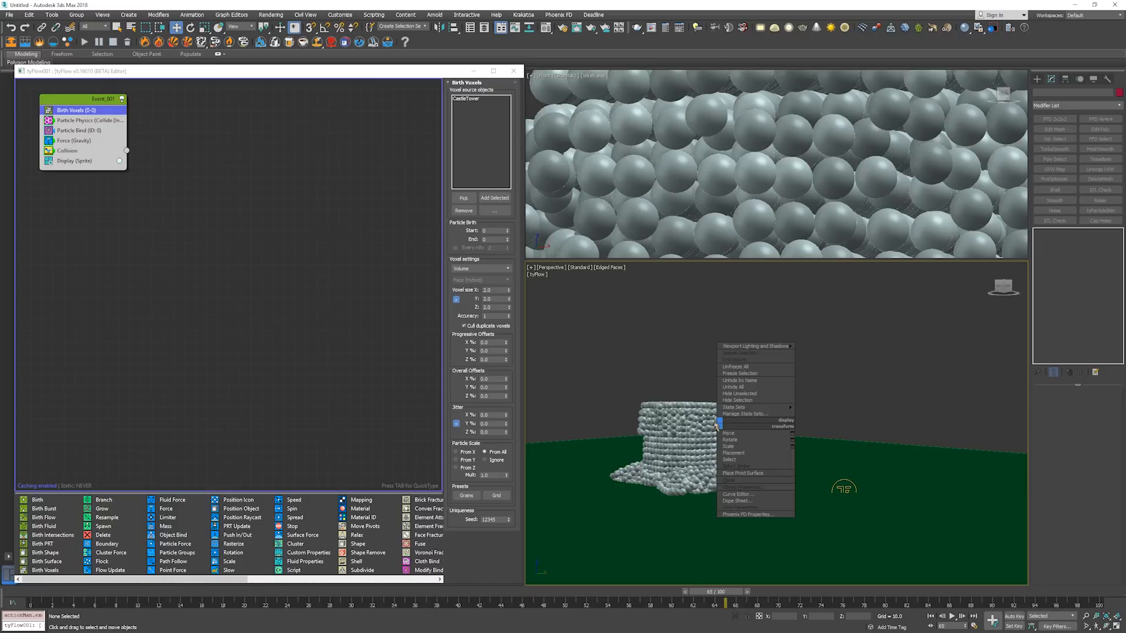
pyautogui.press('Escape')
pyautogui.press('Home')
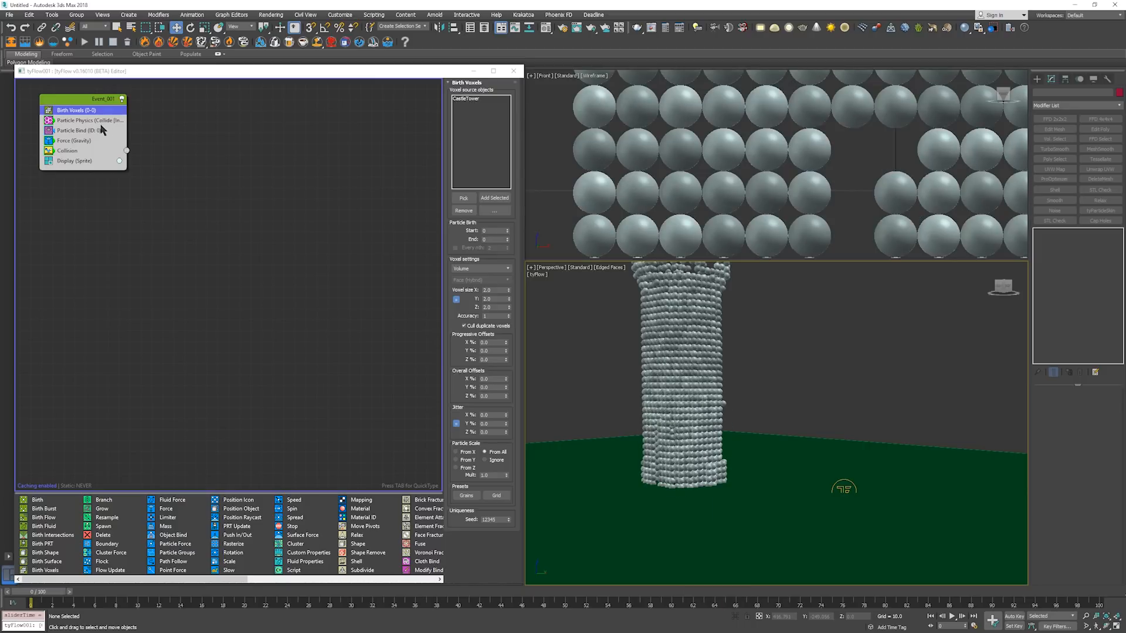
# Unhide the castle tower mesh and clone it to a spot beside the original, raised above the ground.
pyautogui.hotkey('alt', 'u')
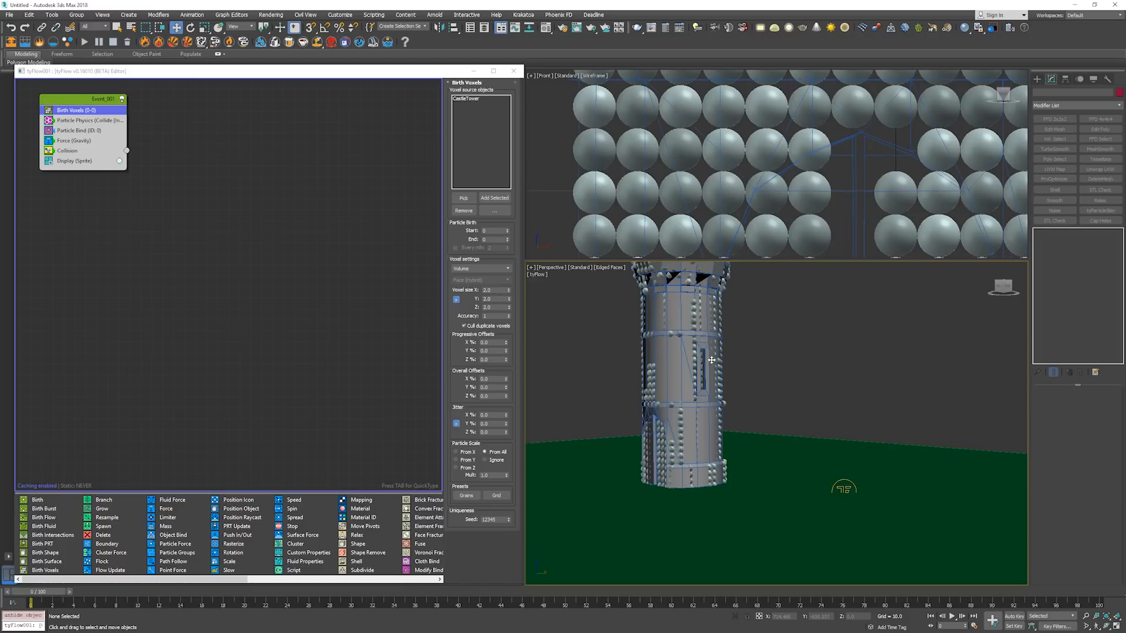
pyautogui.click(711, 360)
pyautogui.rightClick(673, 350)
pyautogui.click(693, 365)
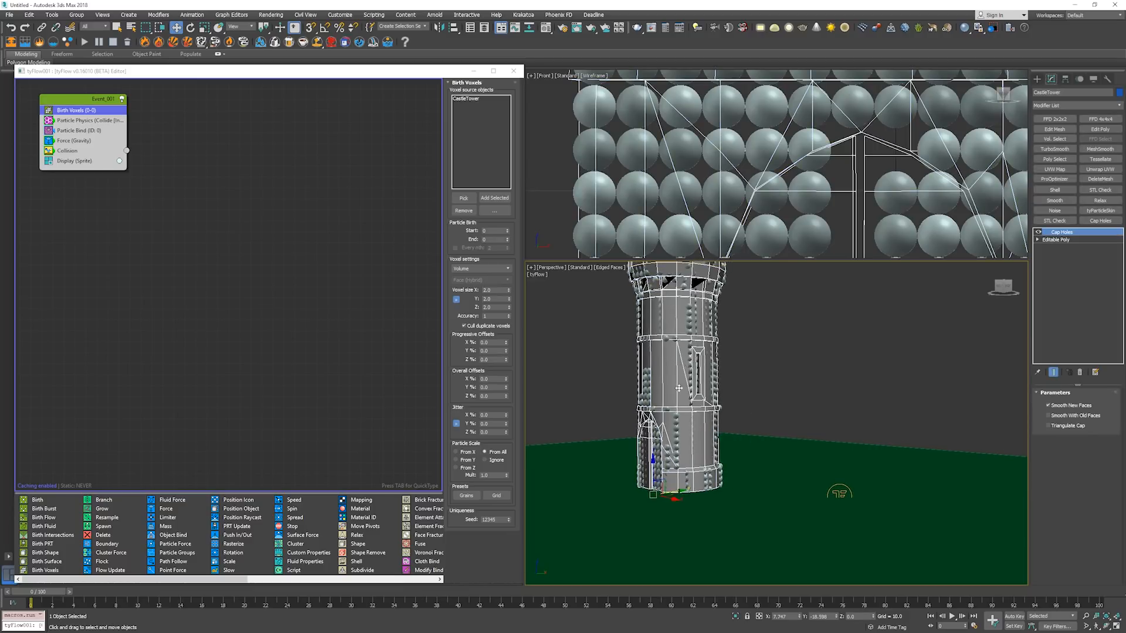
pyautogui.scroll(-3, 678, 388)
pyautogui.moveTo(668, 441)
pyautogui.keyDown('shift'); pyautogui.mouseDown()
pyautogui.moveTo(581, 388)
pyautogui.moveTo(586, 369)
pyautogui.moveTo(608, 376)
pyautogui.moveTo(548, 340)
pyautogui.moveTo(530, 314)
pyautogui.mouseUp(); pyautogui.keyUp('shift')
pyautogui.press('Return')
# Rotate the cloned tower so it leans steeply sideways, with its pivot about 57 units above the ground.
pyautogui.rightClick(585, 337)
pyautogui.click(593, 355)
pyautogui.press('a')
pyautogui.press('a')
pyautogui.rightClick(608, 377)
pyautogui.click(621, 388)
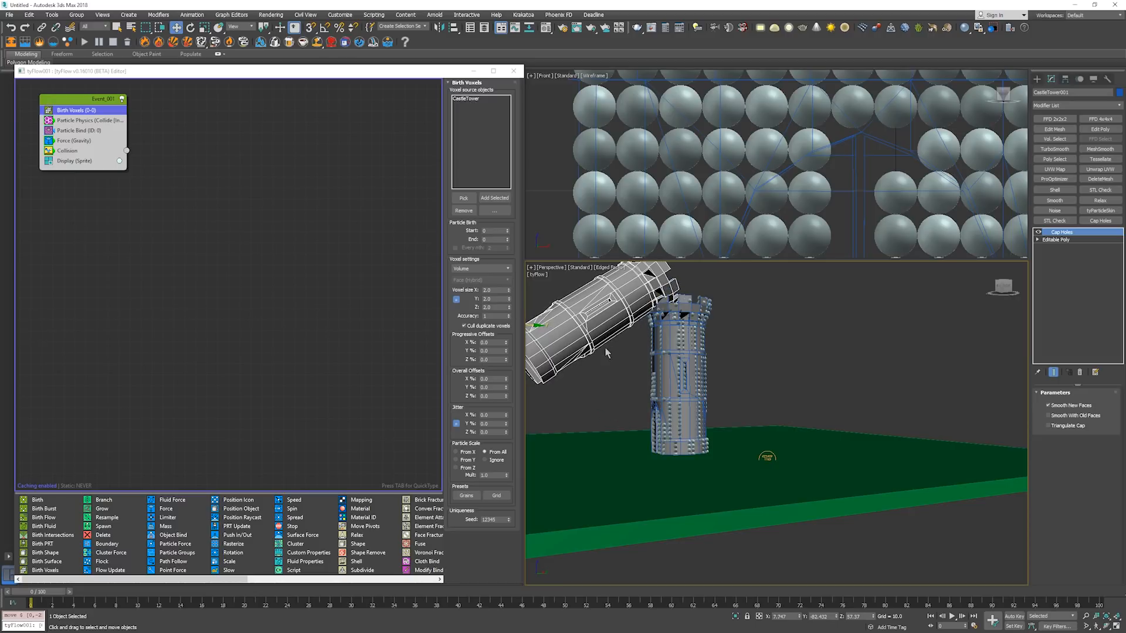
# Replace CastleTower with its tilted copy in the Birth Voxels source objects.
pyautogui.click(54, 111)
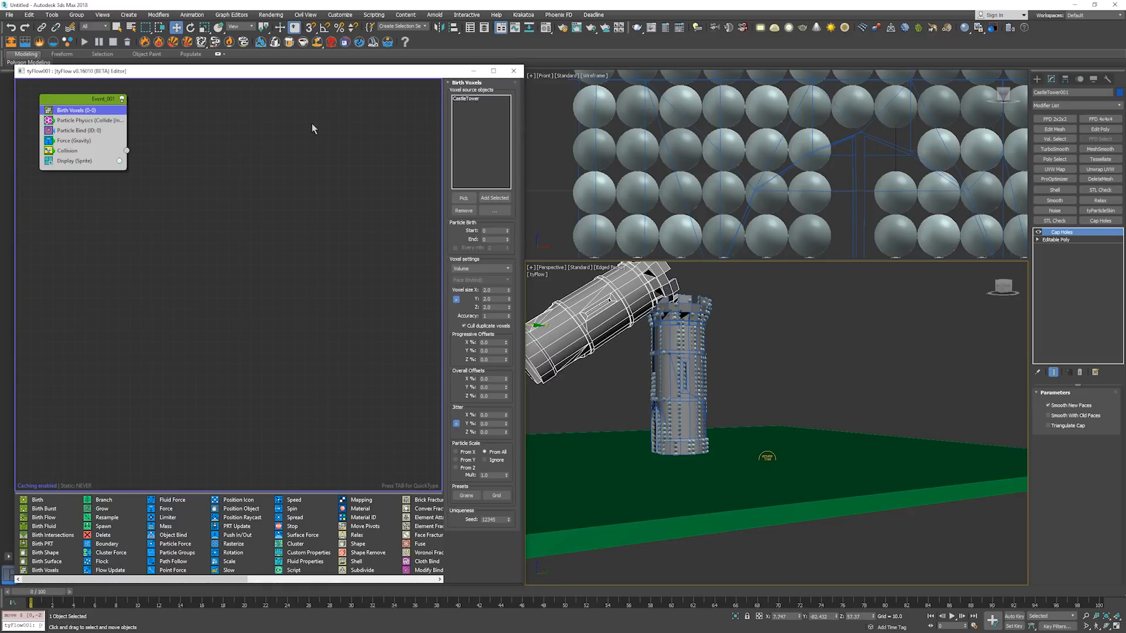
pyautogui.click(466, 98)
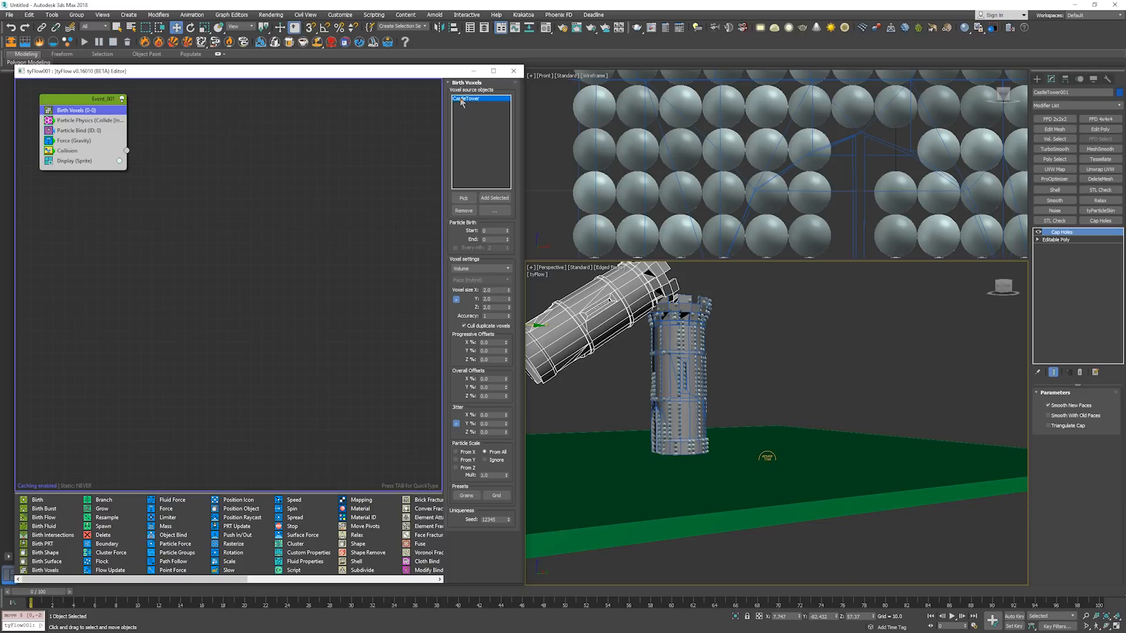
pyautogui.click(463, 210)
pyautogui.click(473, 200)
pyautogui.click(618, 314)
# Hide both the tilted tower copy and the original castle tower mesh.
pyautogui.hotkey('alt', 'h')
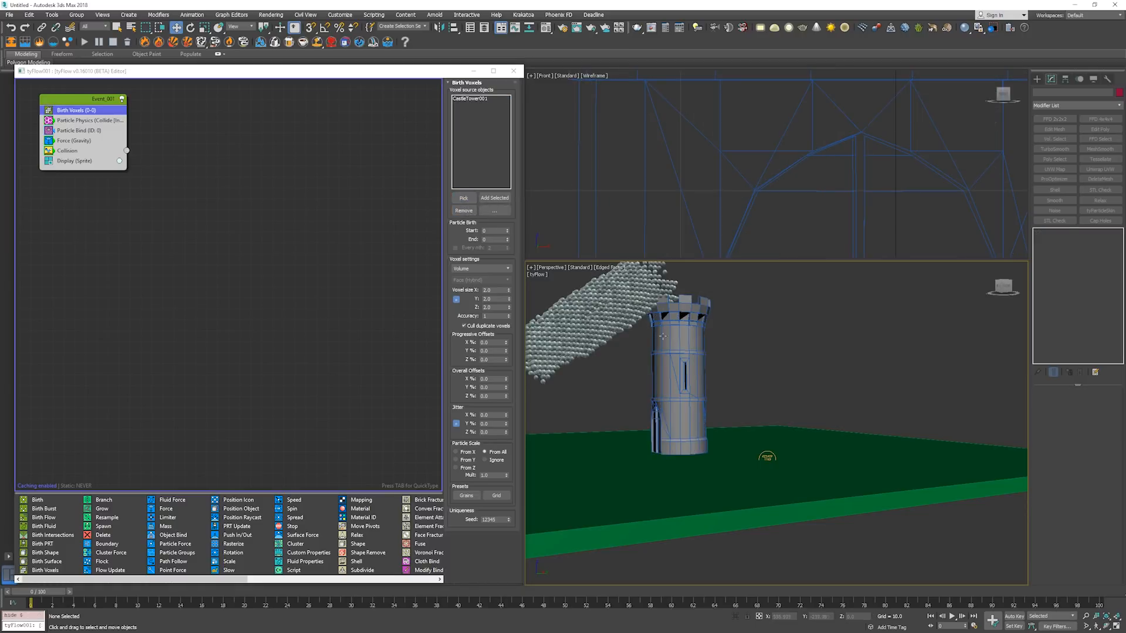
pyautogui.click(676, 349)
pyautogui.hotkey('alt', 'h')
# Play the tilted particle tower's fall, rewind to frame 0 and play it again.
pyautogui.keyDown('alt'); pyautogui.moveTo(675, 353); pyautogui.dragTo(726, 374, button='middle'); pyautogui.keyUp('alt')
pyautogui.press('/')
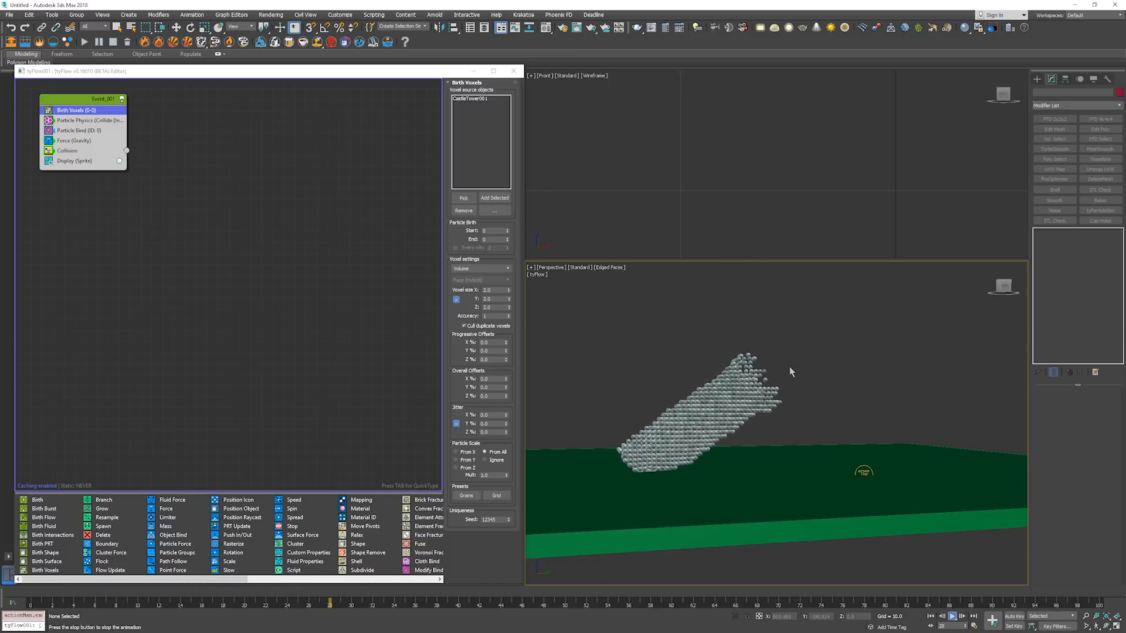
pyautogui.press('/')
pyautogui.press('Home')
pyautogui.press('/')
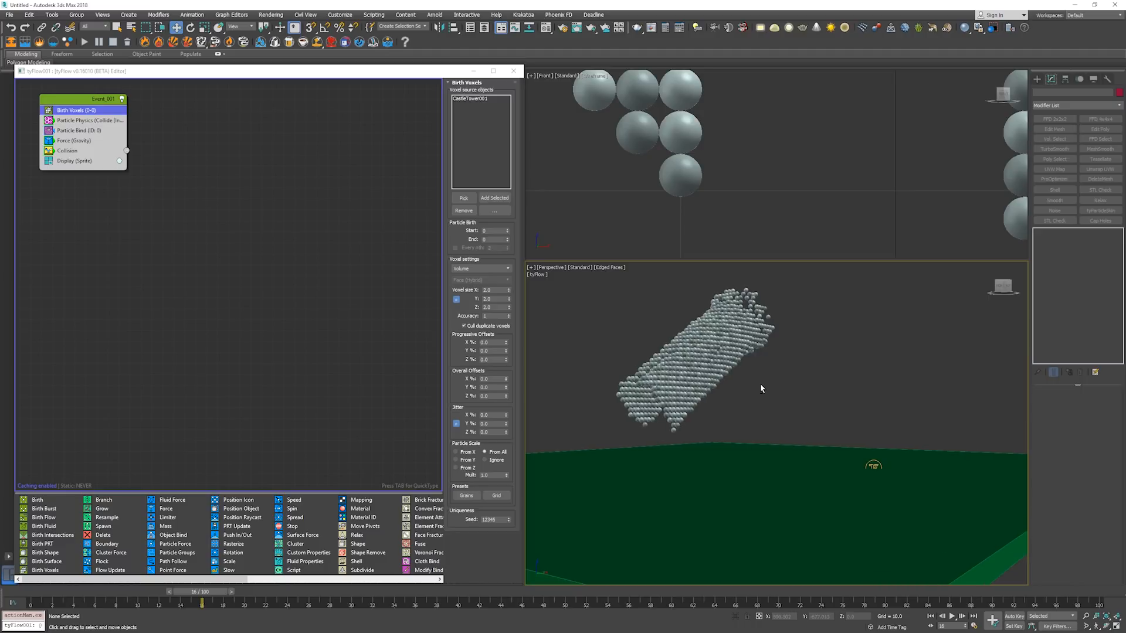
# Rewind to frame 0 and change the Front viewport to a Right view framing the tilted particle tower and the ground.
pyautogui.keyDown('alt'); pyautogui.moveTo(748, 410); pyautogui.dragTo(684, 436, button='middle'); pyautogui.keyUp('alt')
pyautogui.press('Home')
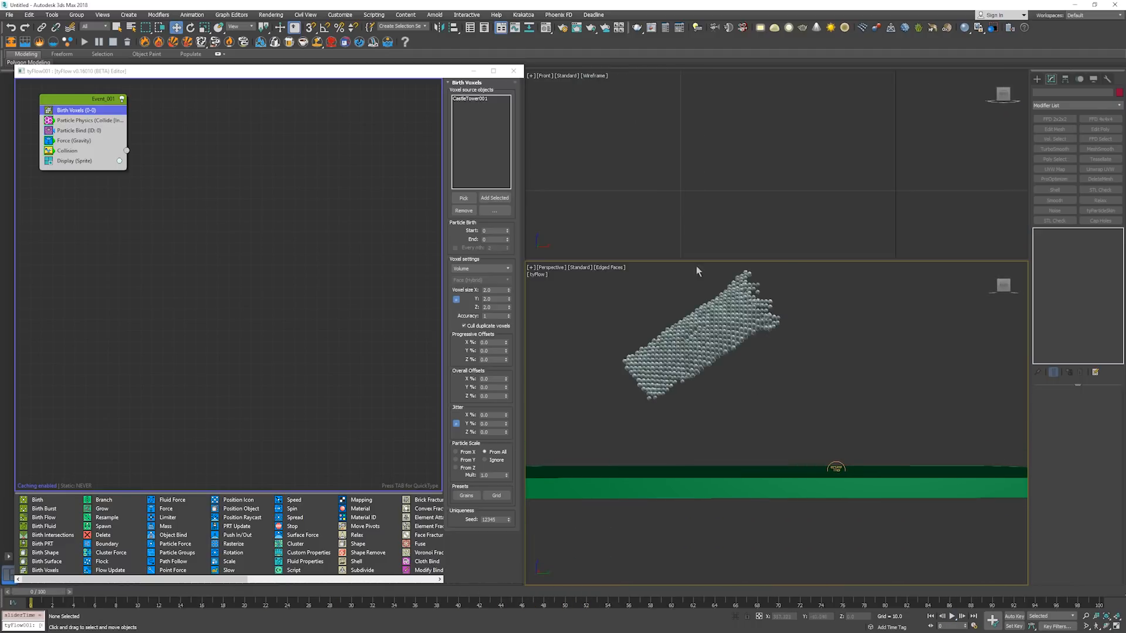
pyautogui.click(688, 158)
pyautogui.scroll(-9, 687, 182)
pyautogui.scroll(-4, 697, 183)
pyautogui.press('.')
pyautogui.press('.')
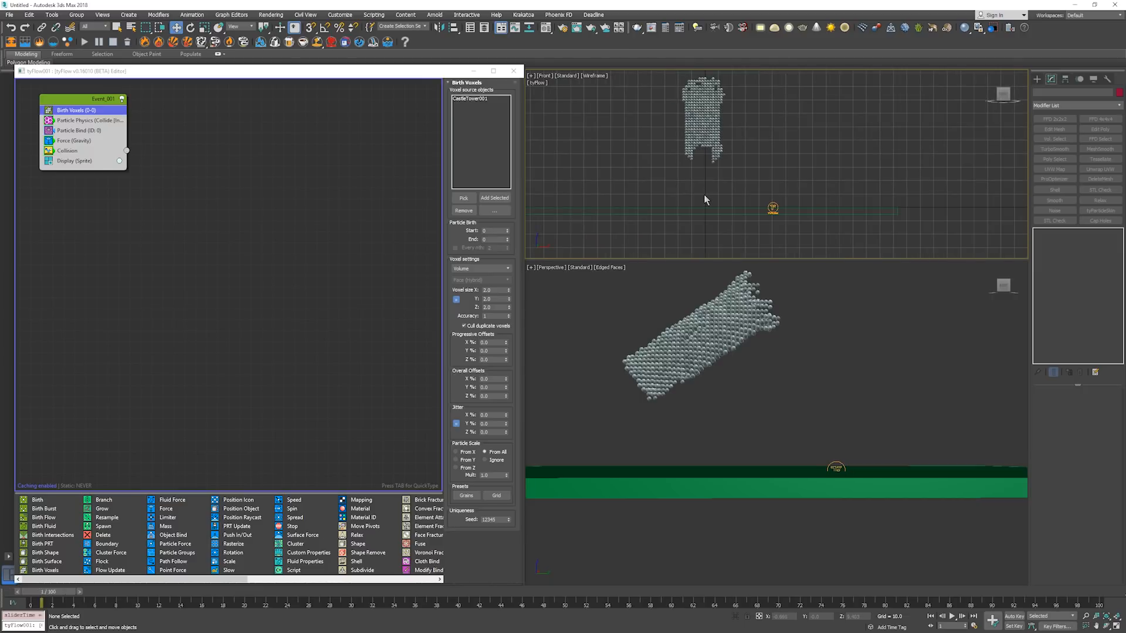
pyautogui.press('r')
pyautogui.scroll(2, 704, 169)
pyautogui.moveTo(704, 169); pyautogui.dragTo(691, 185, button='middle')
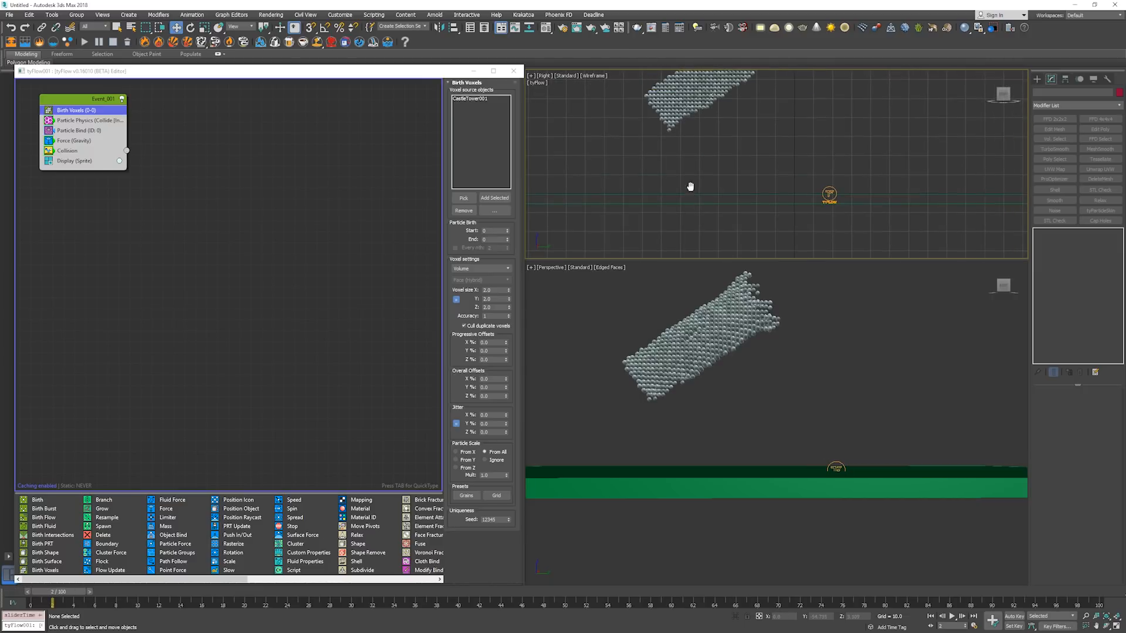
# Step through the fall frame by frame to frame 30 and examine how the tower's lower end meets the ground.
pyautogui.press('.')
pyautogui.press('.')
pyautogui.press('.')
pyautogui.press('.')
pyautogui.press('.')
pyautogui.press('.')
pyautogui.press('.')
pyautogui.press('.')
pyautogui.press('.')
pyautogui.press('.')
pyautogui.press('.')
pyautogui.press('.')
pyautogui.press('.')
pyautogui.press('.')
pyautogui.press('.')
pyautogui.press('.')
pyautogui.press('.')
pyautogui.press('.')
pyautogui.press('.')
pyautogui.press('.')
pyautogui.press('.')
pyautogui.press('.')
pyautogui.press('.')
pyautogui.press('.')
pyautogui.press('.')
pyautogui.press('.')
pyautogui.press('.')
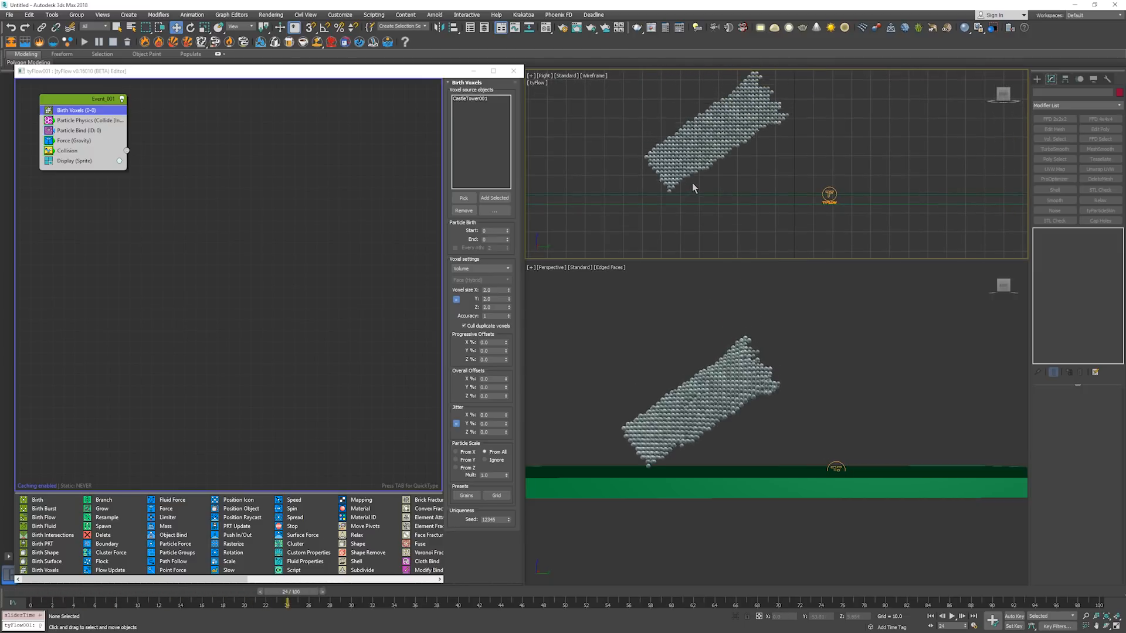
pyautogui.scroll(2, 683, 196)
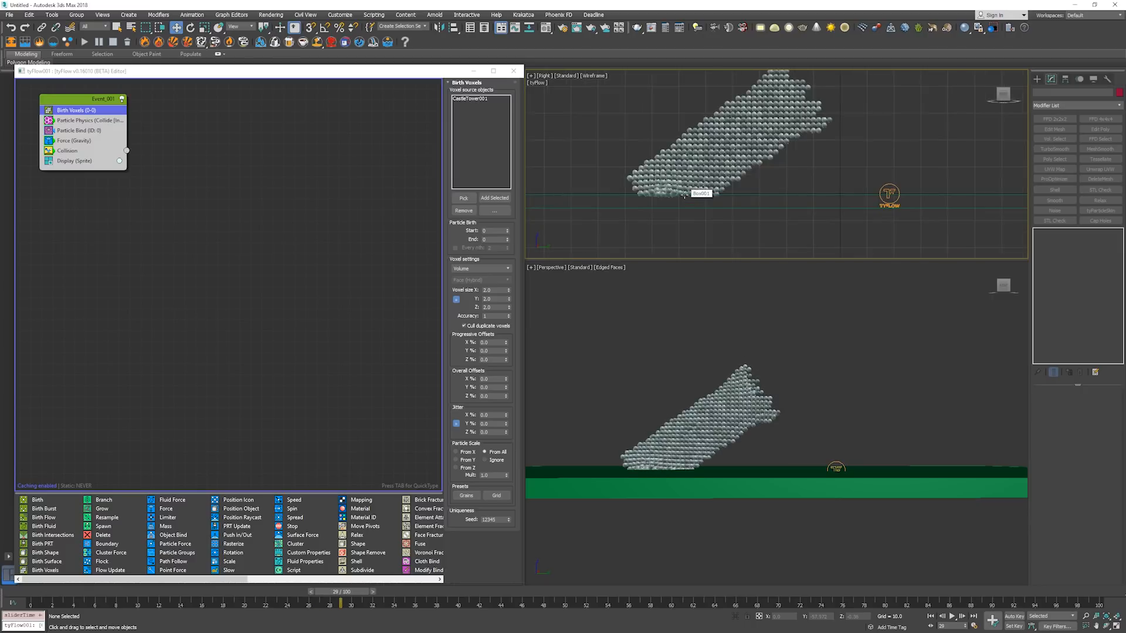
pyautogui.press('.')
pyautogui.press('F3')
pyautogui.click(718, 309)
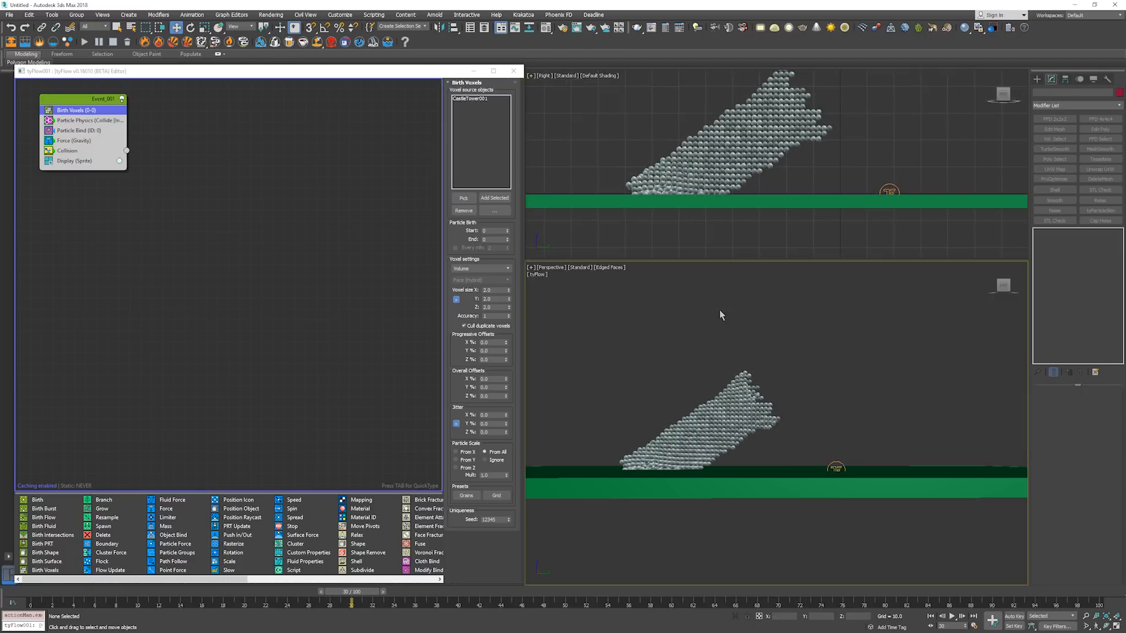
pyautogui.click(672, 174)
pyautogui.press('F3')
# Play the tower's impact, rewind to frame 0 and play it again to examine how the bound particles deform.
pyautogui.click(735, 294)
pyautogui.press('/')
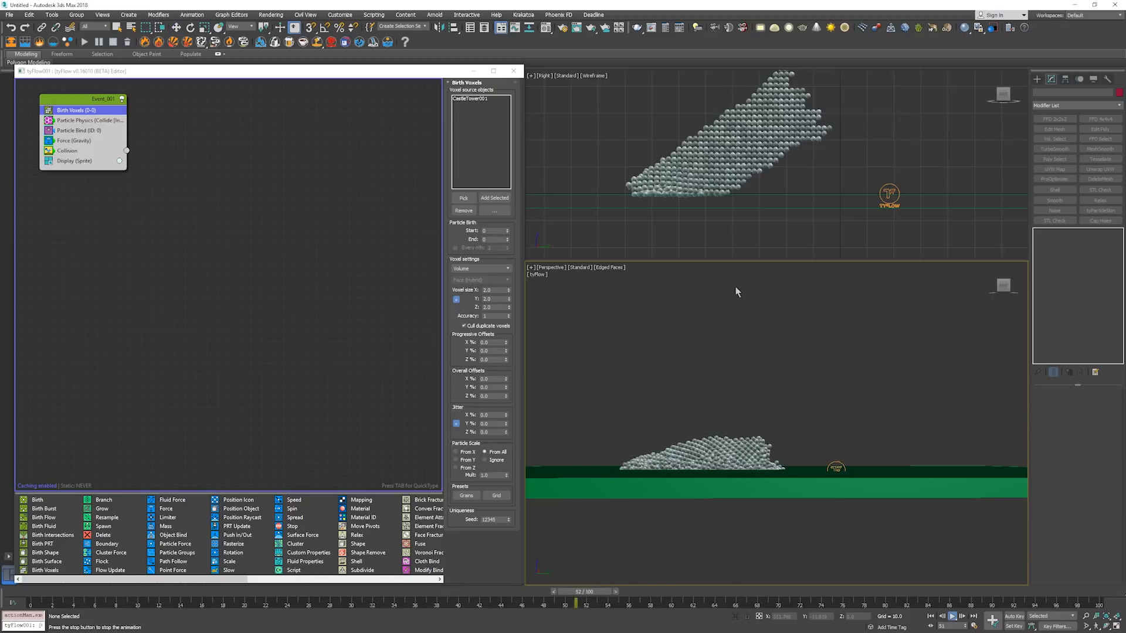
pyautogui.press('/')
pyautogui.press('Home')
pyautogui.press('/')
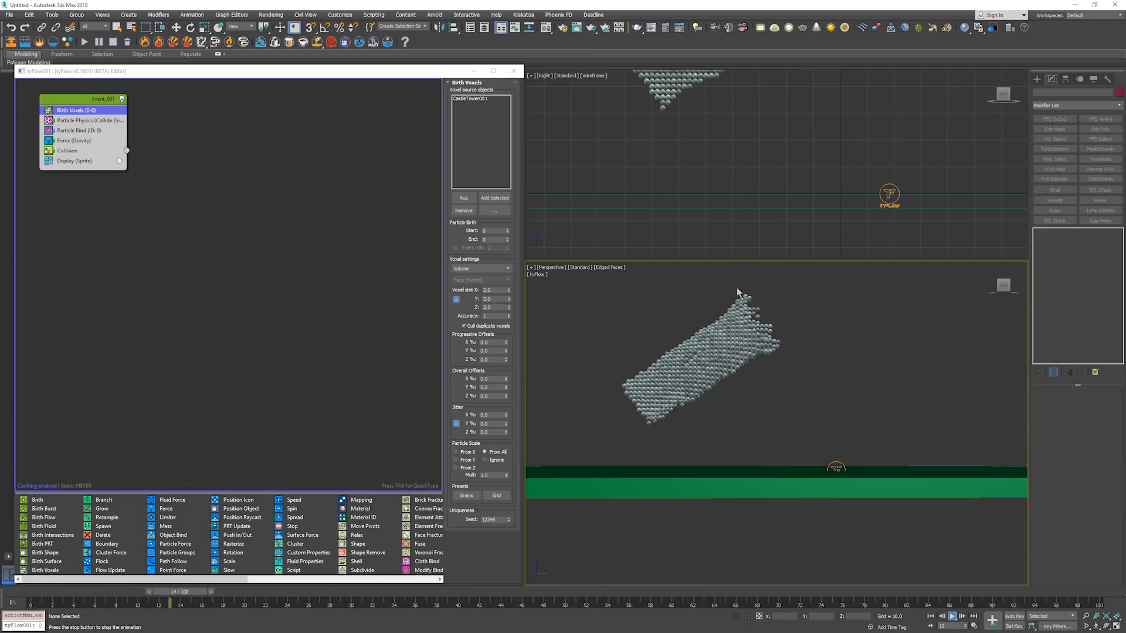
pyautogui.press('/')
pyautogui.press('w')
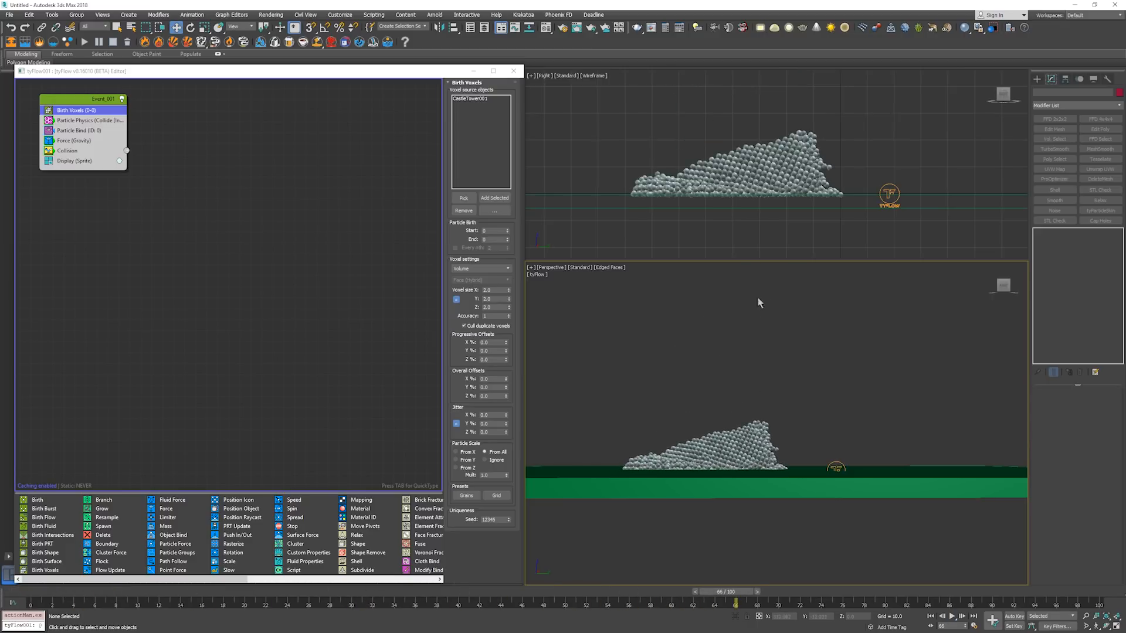
# Enable Bindings Can Break in the Particle Bind operator.
pyautogui.moveTo(773, 437)
pyautogui.keyDown('alt'); pyautogui.mouseDown(button='middle')
pyautogui.moveTo(803, 451)
pyautogui.moveTo(776, 450)
pyautogui.mouseUp(button='middle'); pyautogui.keyUp('alt')
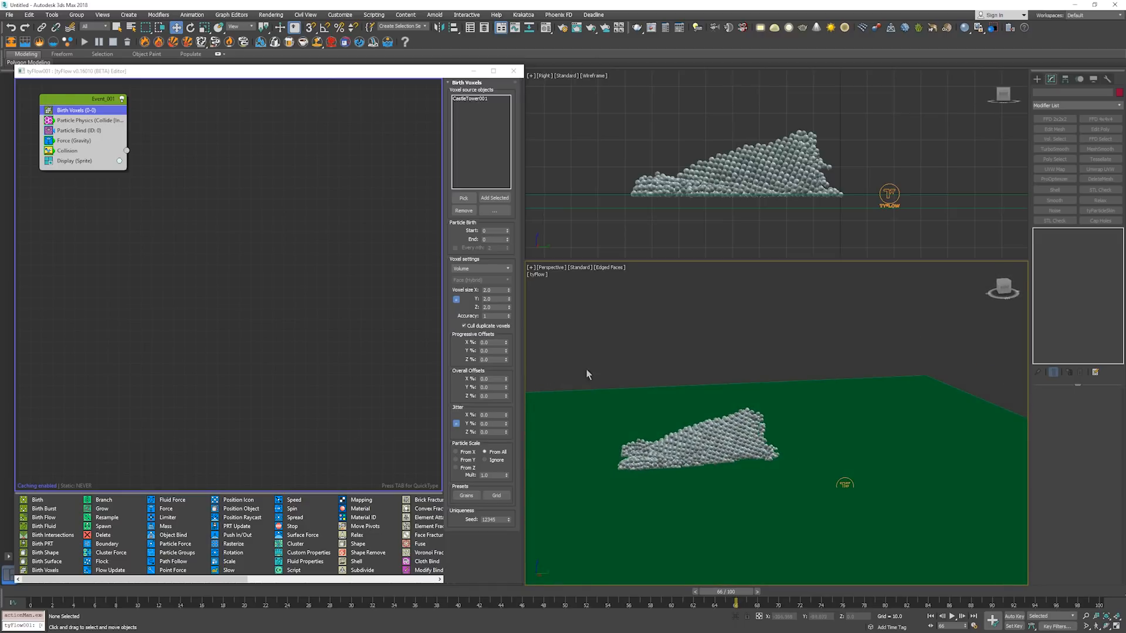
pyautogui.click(89, 143)
pyautogui.click(90, 131)
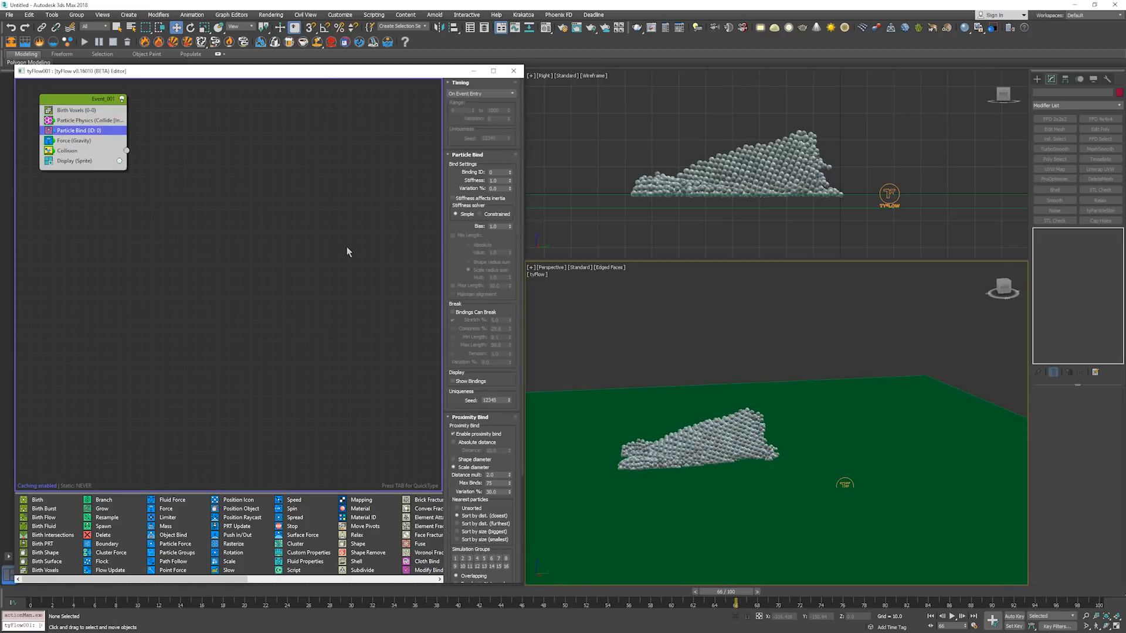
pyautogui.click(473, 314)
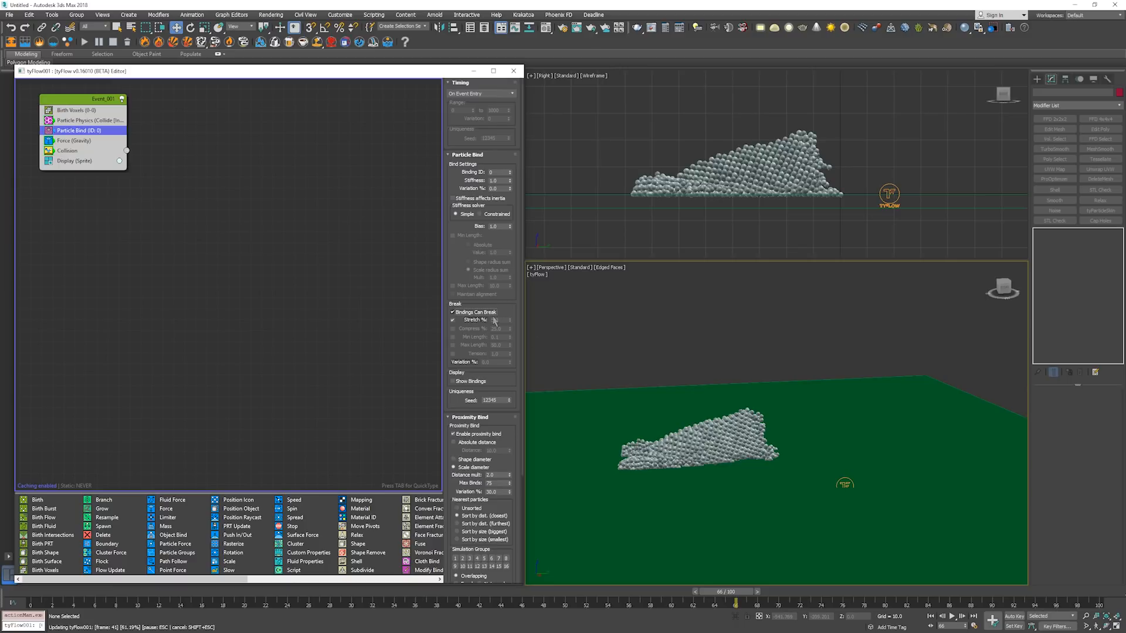
# Play the simulation twice from frame 0 to examine how the tower breaks apart on impact.
pyautogui.press('Home')
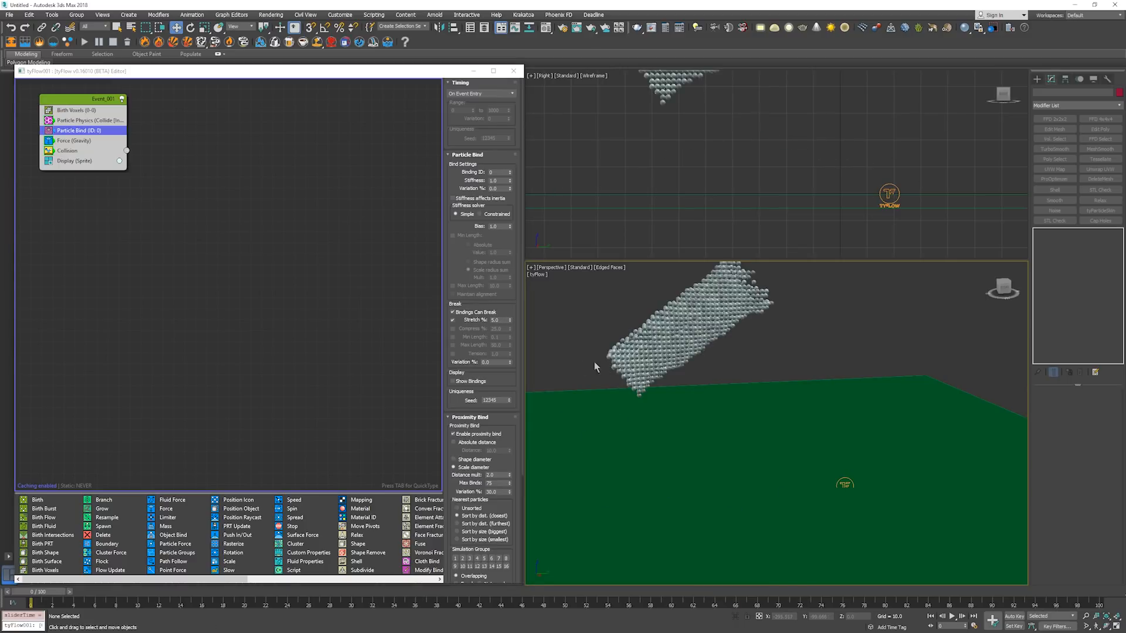
pyautogui.press('/')
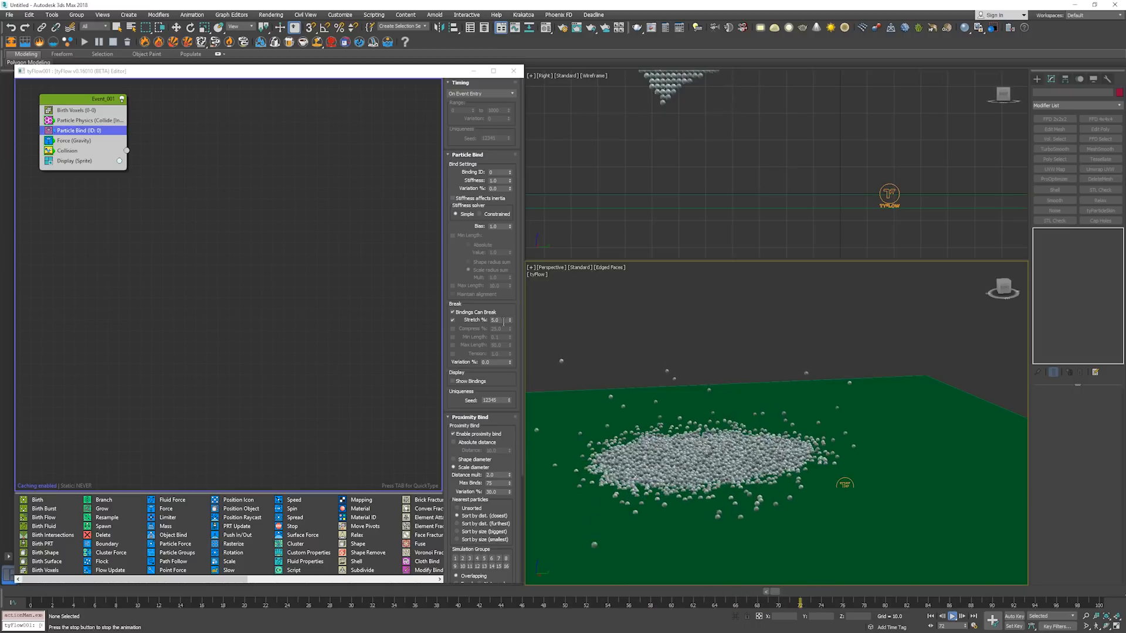
pyautogui.press('/')
pyautogui.moveTo(606, 352); pyautogui.dragTo(610, 392, button='middle')
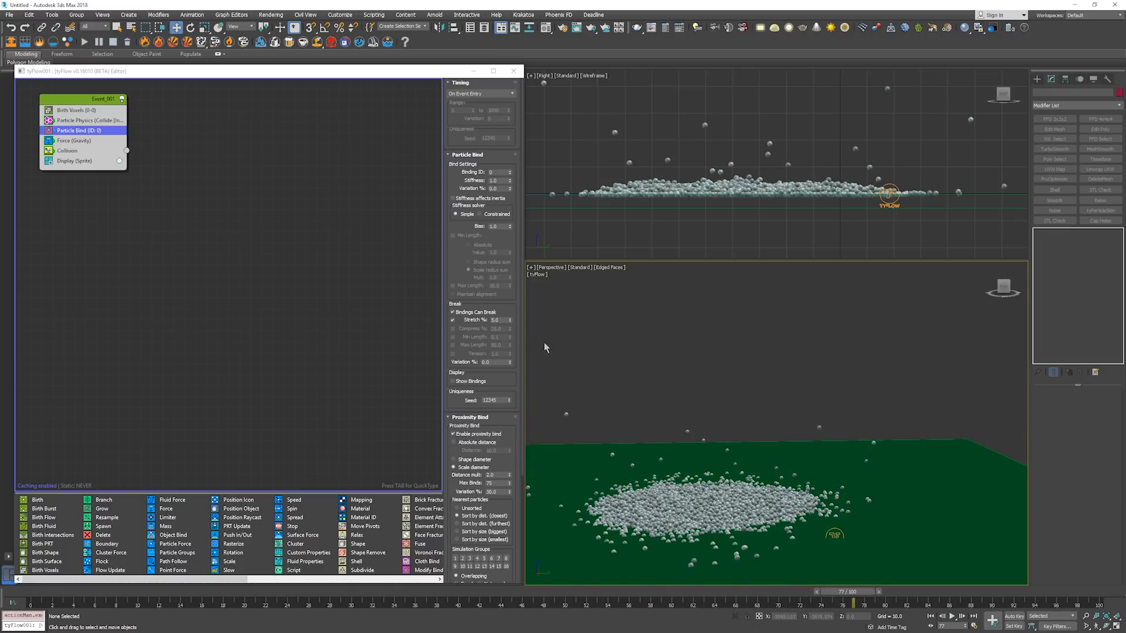
pyautogui.scroll(-1, 544, 347)
pyautogui.press('Home')
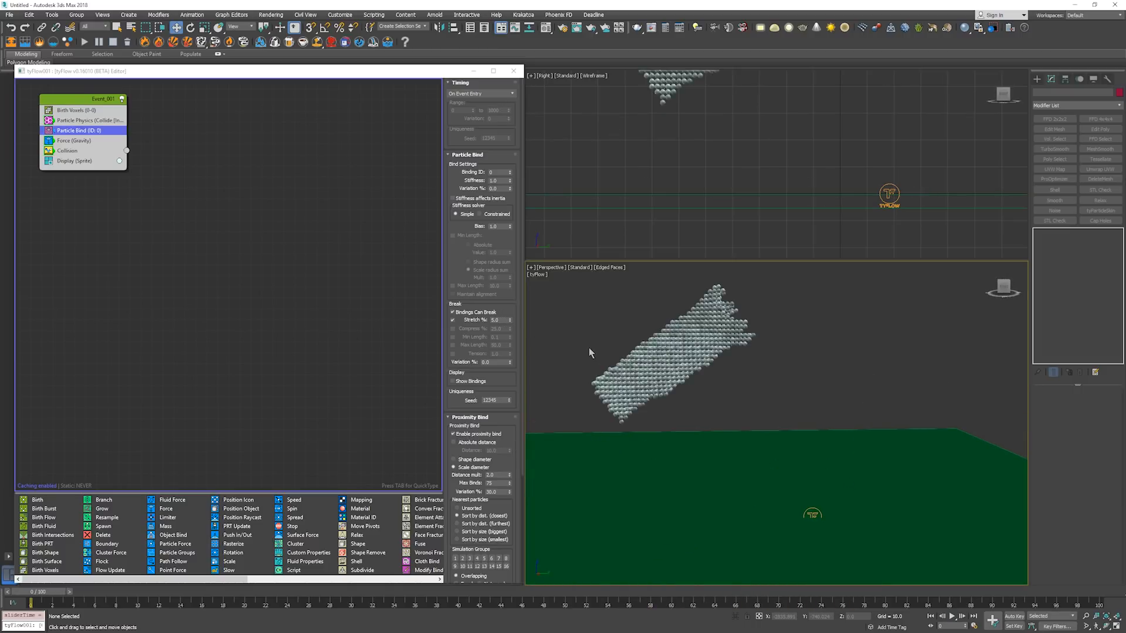
pyautogui.press('/')
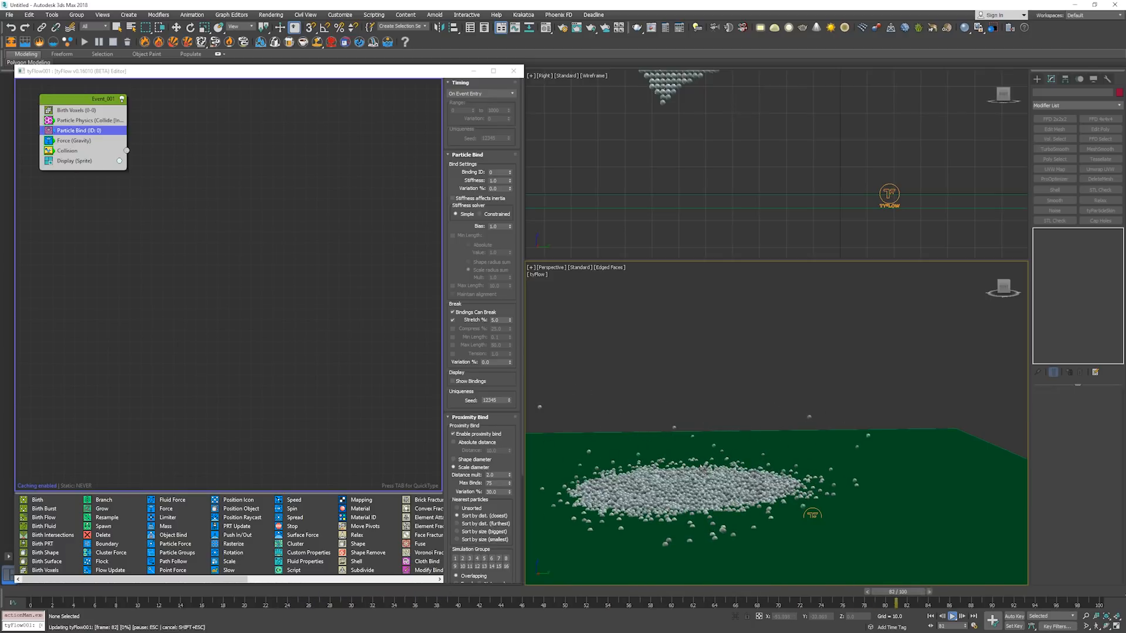
pyautogui.press('/')
pyautogui.press('w')
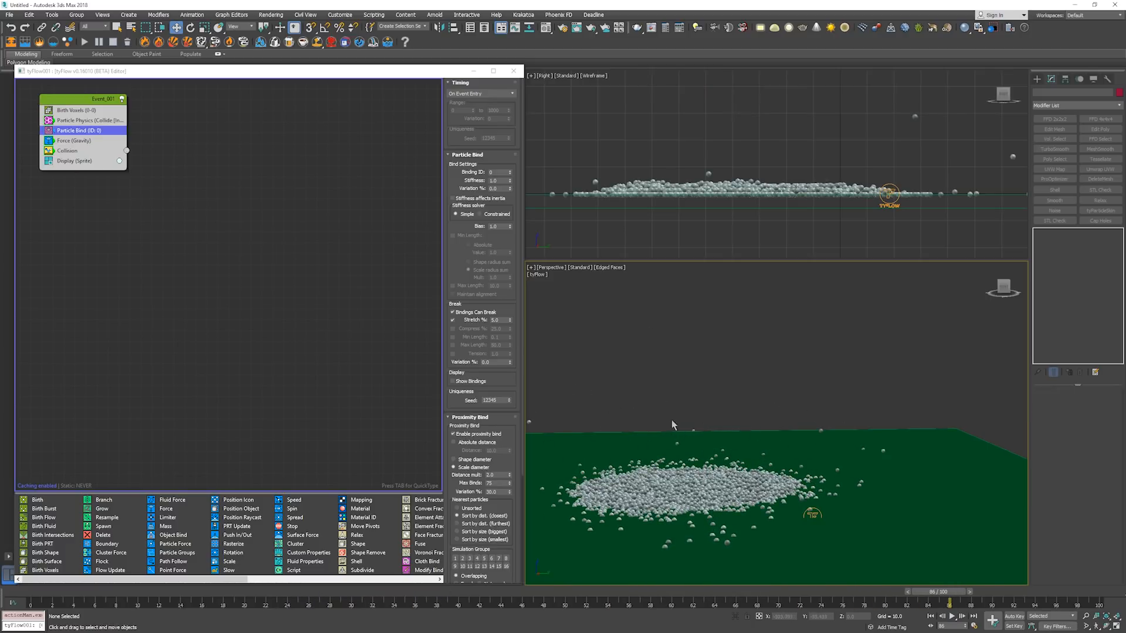
# Rewind to frame 0 and set the bindings' break Stretch to 20%.
pyautogui.press('Home')
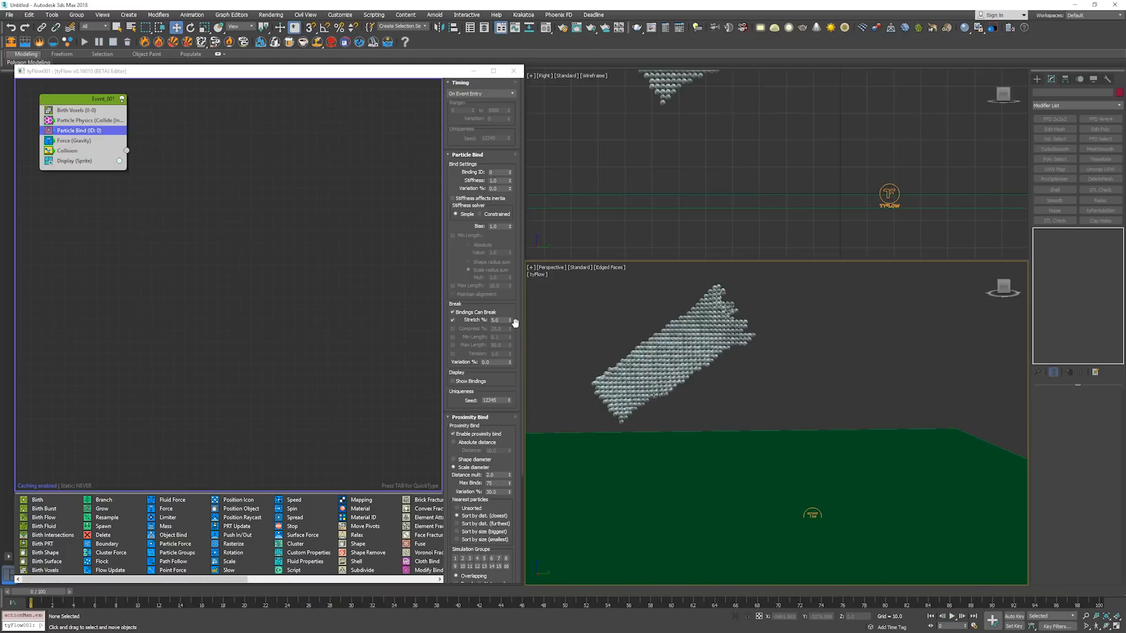
pyautogui.doubleClick(497, 321)
pyautogui.write('20')
pyautogui.press('Return')
# Run the first few frames and examine the tower's particle rows close up in the Right view.
pyautogui.press('/')
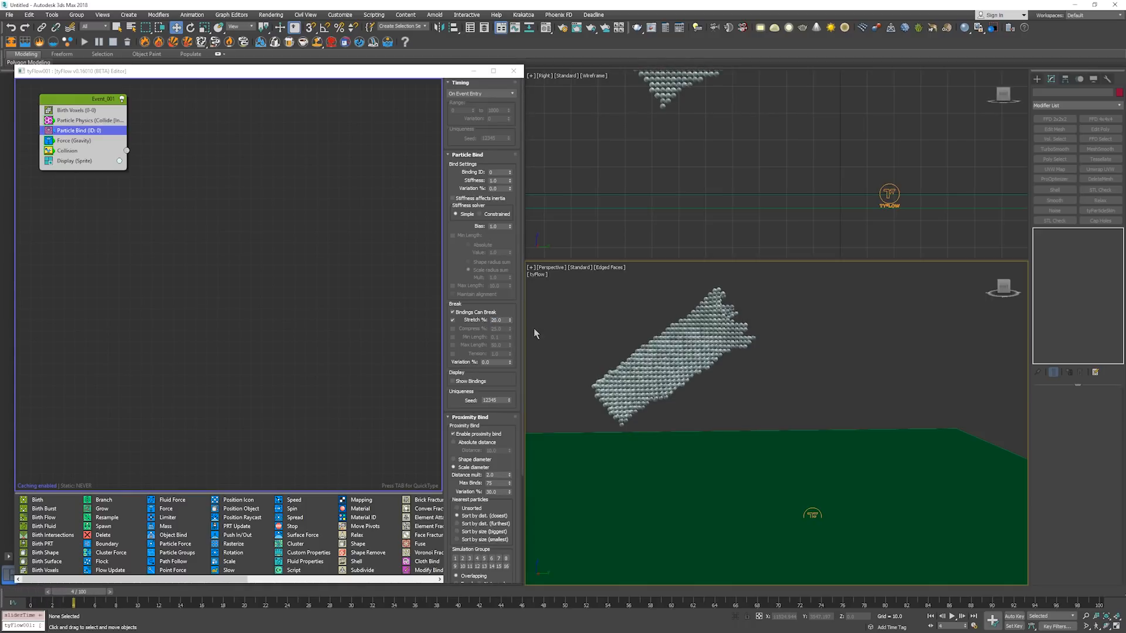
pyautogui.moveTo(637, 173); pyautogui.dragTo(631, 201, button='middle')
pyautogui.scroll(8, 644, 106)
pyautogui.scroll(-3, 625, 151)
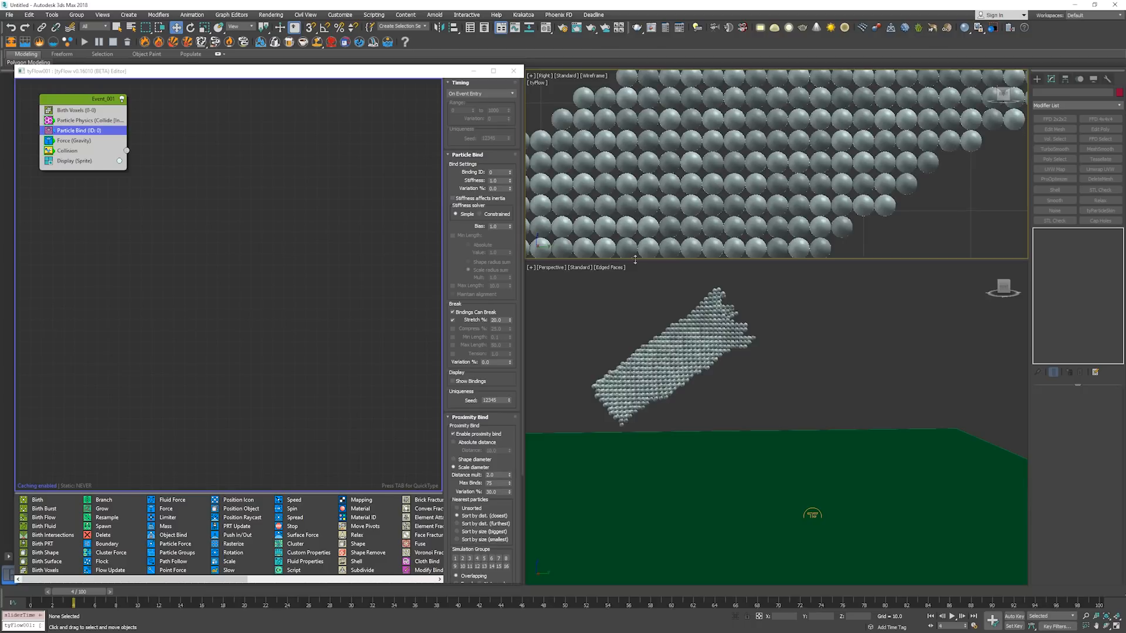
# Play the tower's fall in the Perspective view twice and examine the resulting particle pile up close.
pyautogui.click(683, 274)
pyautogui.press('/')
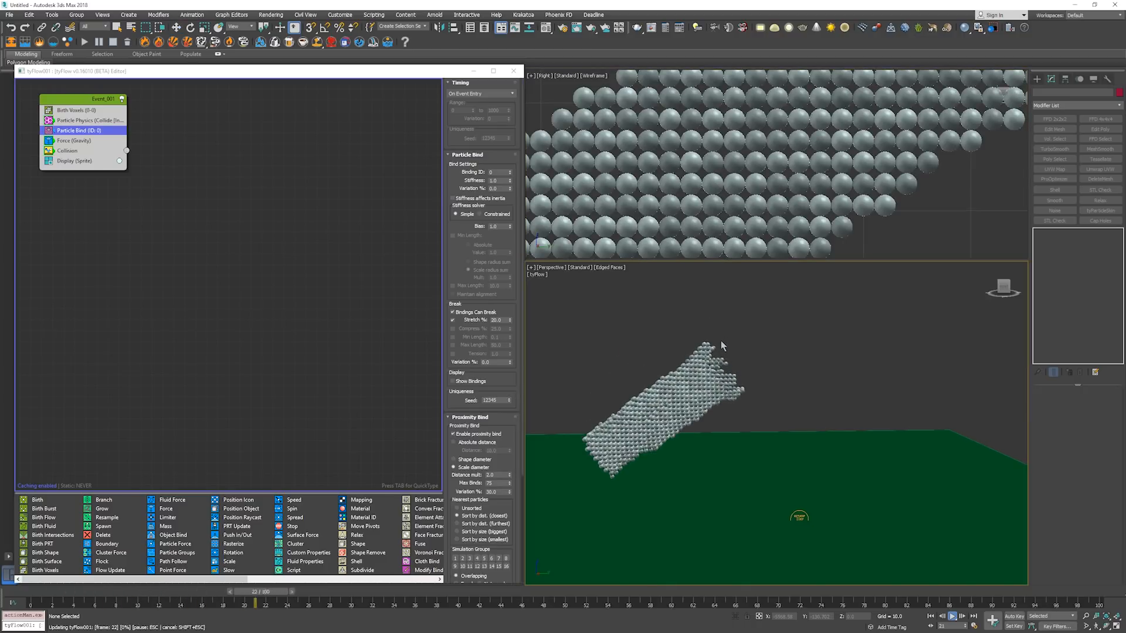
pyautogui.press('/')
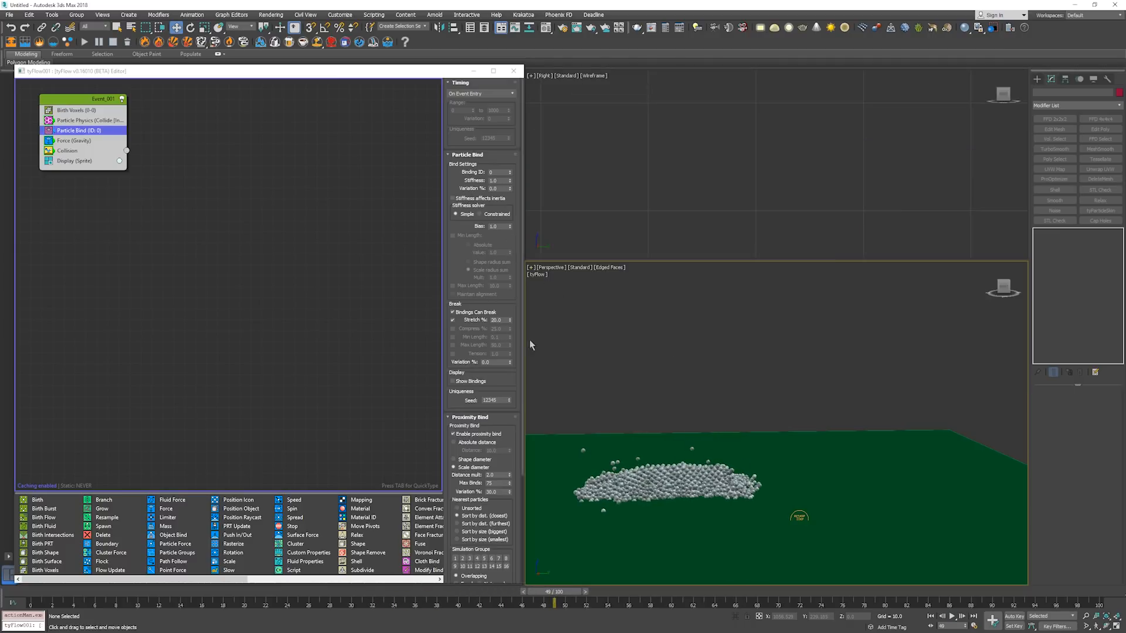
pyautogui.press('/')
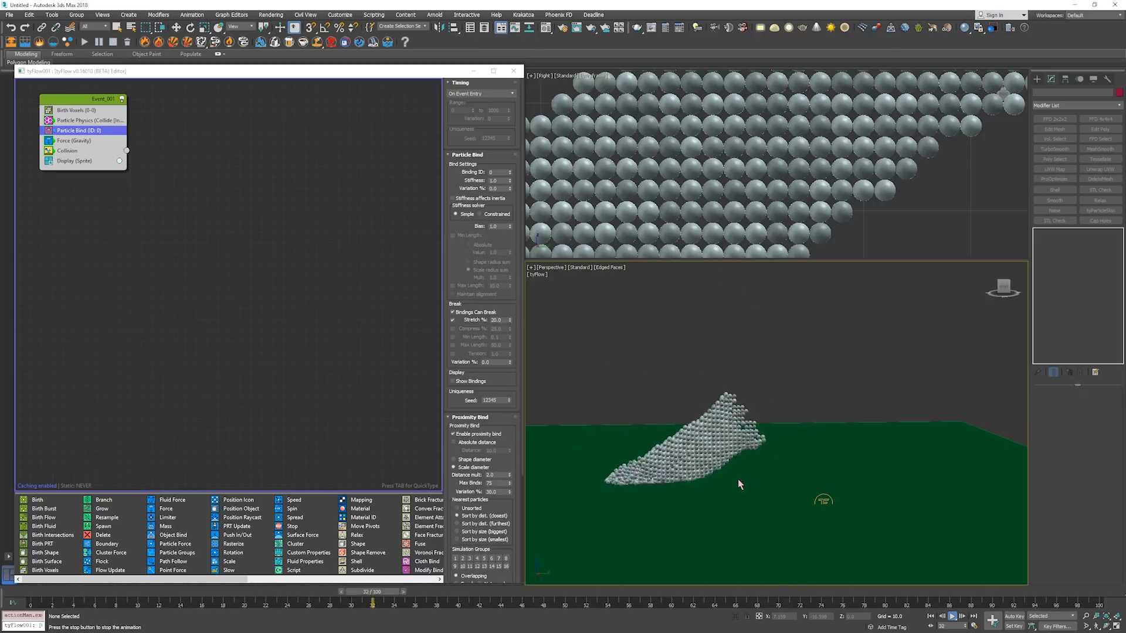
pyautogui.press('/')
pyautogui.moveTo(696, 460); pyautogui.dragTo(693, 408, button='middle')
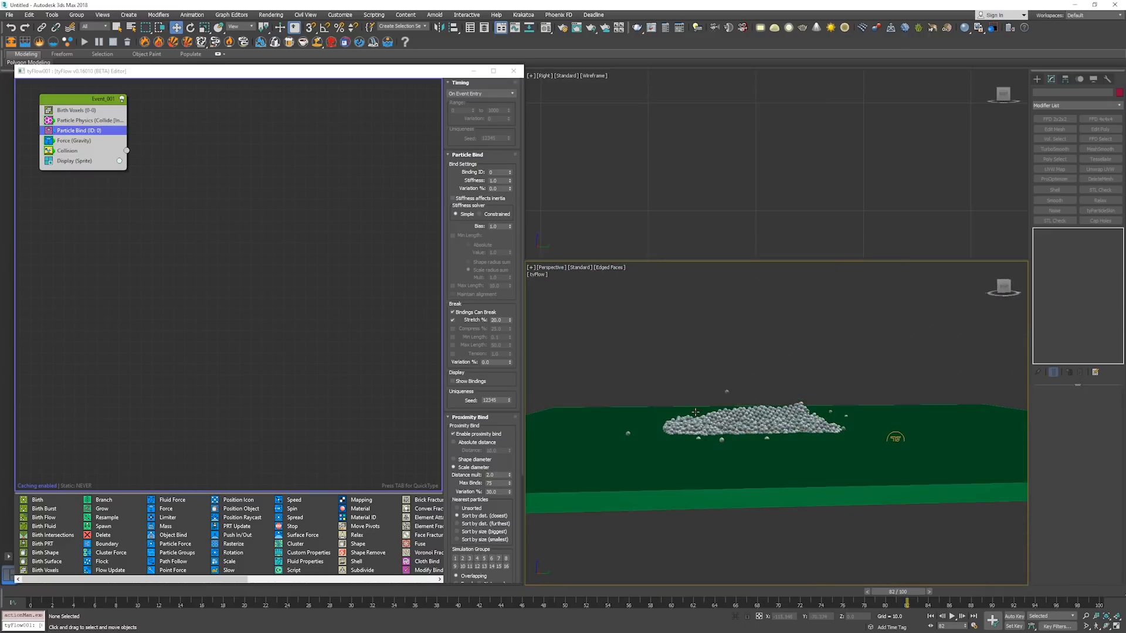
pyautogui.scroll(4, 709, 419)
# Show the particle bindings while playing the fall from frame 0, and hide them again after the impact.
pyautogui.press('Home')
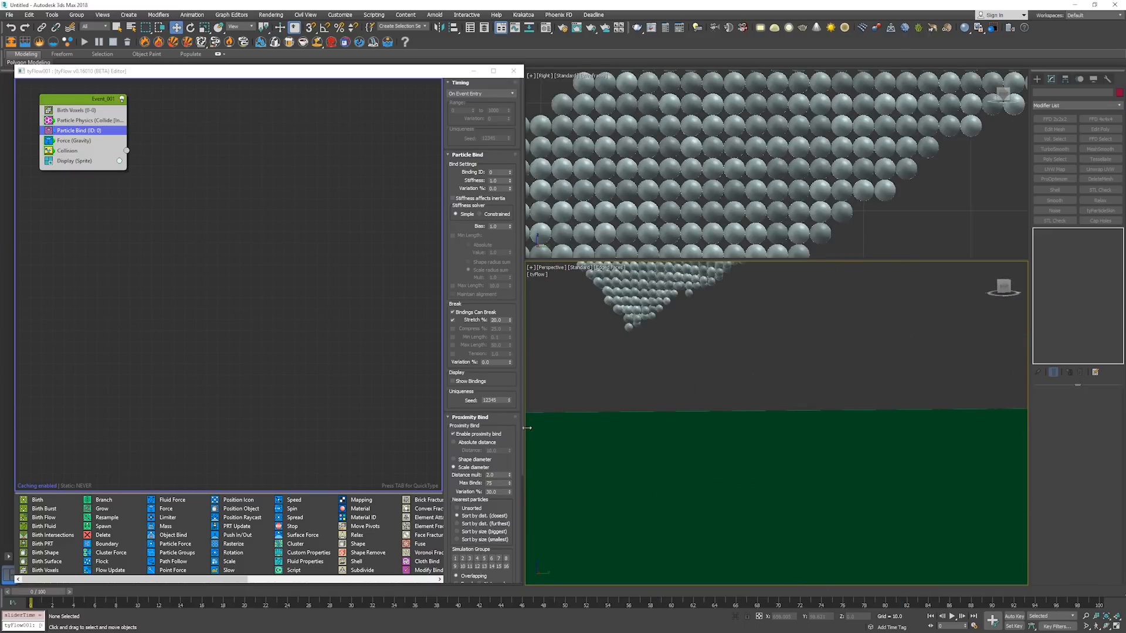
pyautogui.click(470, 382)
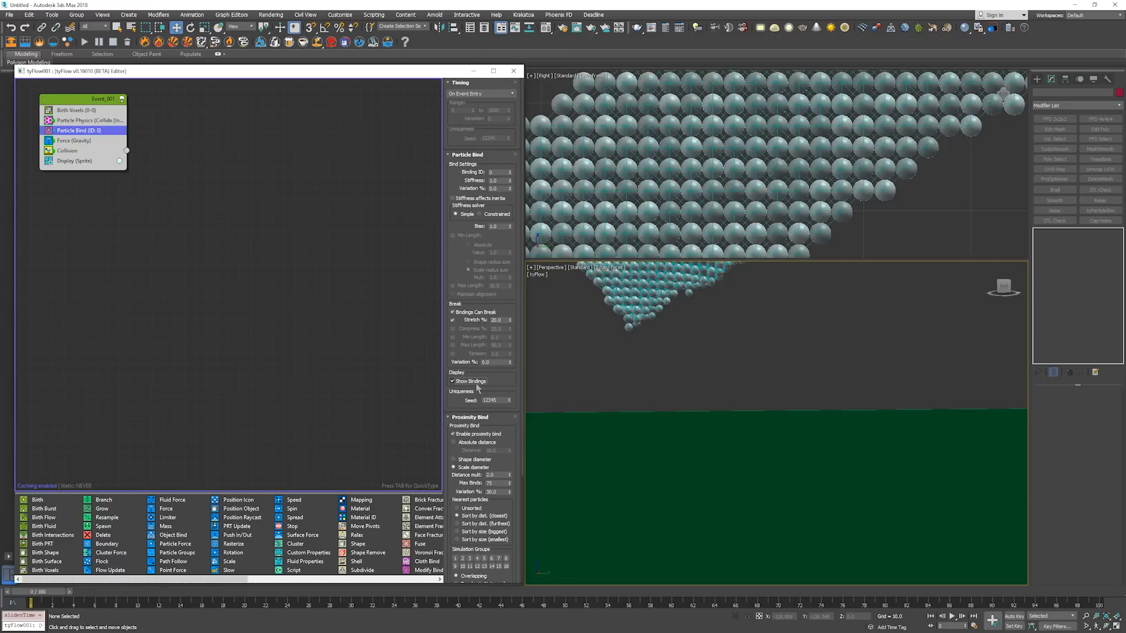
pyautogui.moveTo(655, 388); pyautogui.dragTo(702, 395, button='middle')
pyautogui.press('.')
pyautogui.press('.')
pyautogui.press('/')
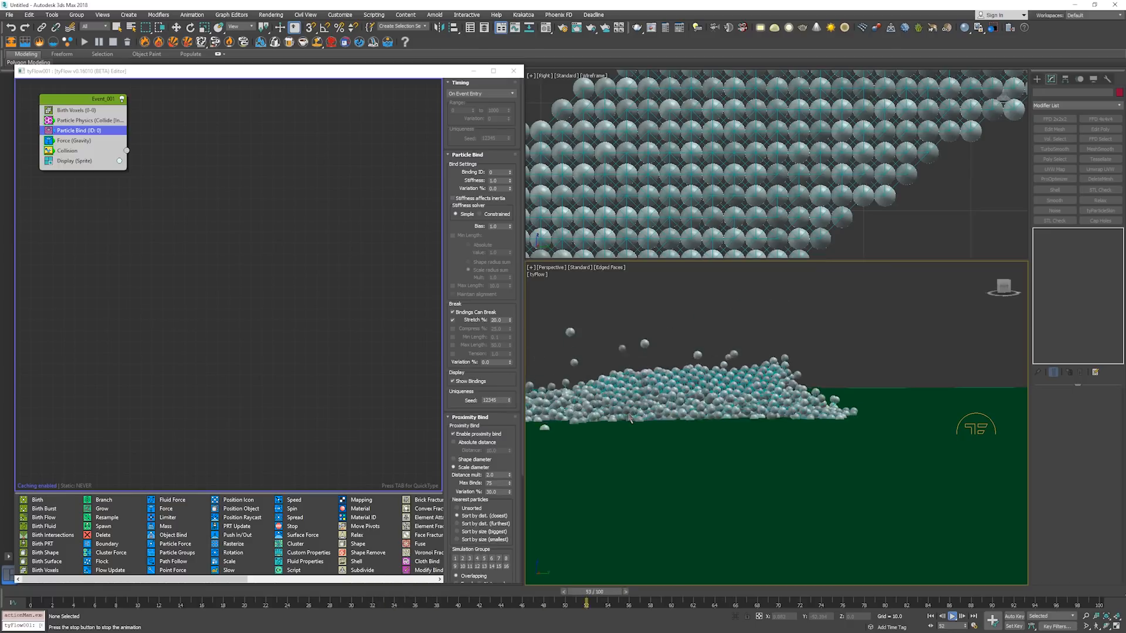
pyautogui.press('/')
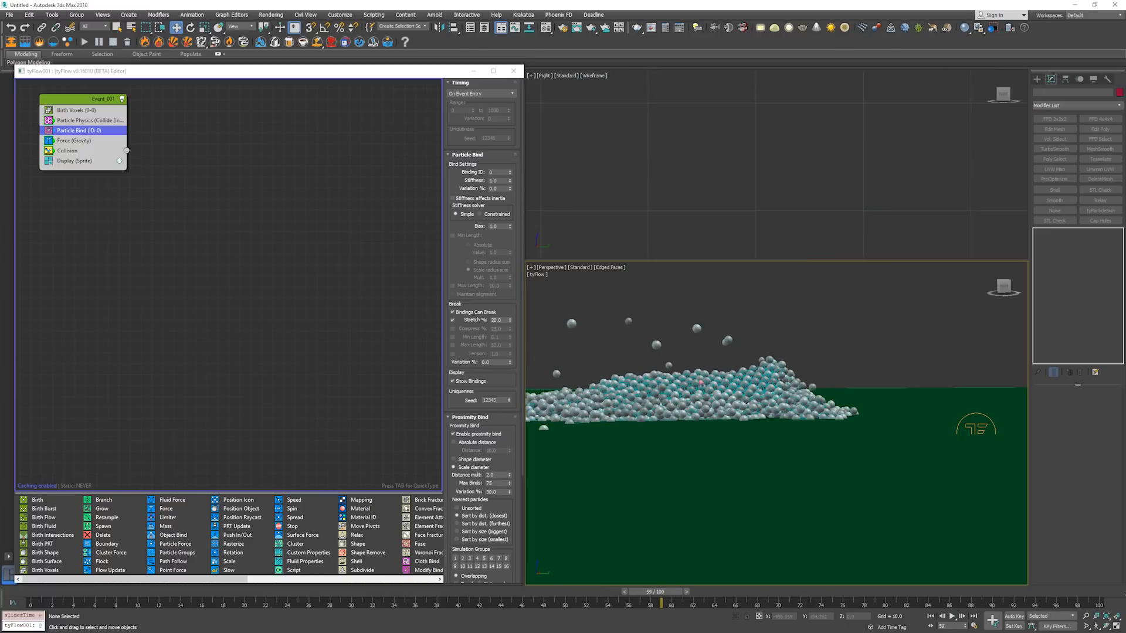
pyautogui.click(468, 382)
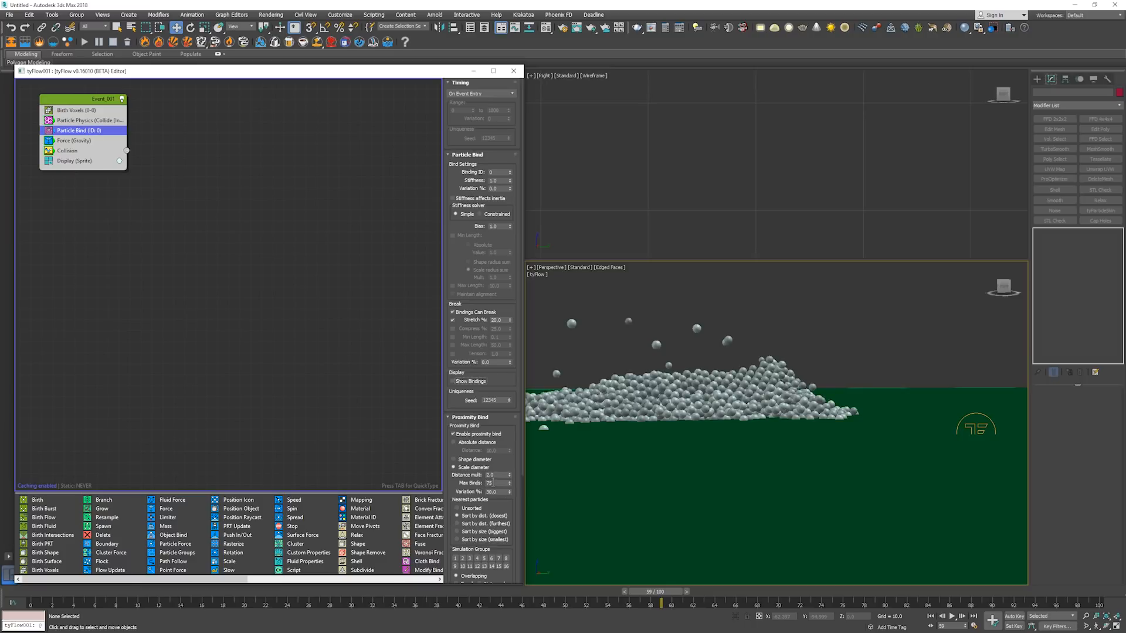
# Set the proximity bind's Max Binds to 10 and play the simulation past the impact.
pyautogui.click(495, 482)
pyautogui.write('10')
pyautogui.press('Return')
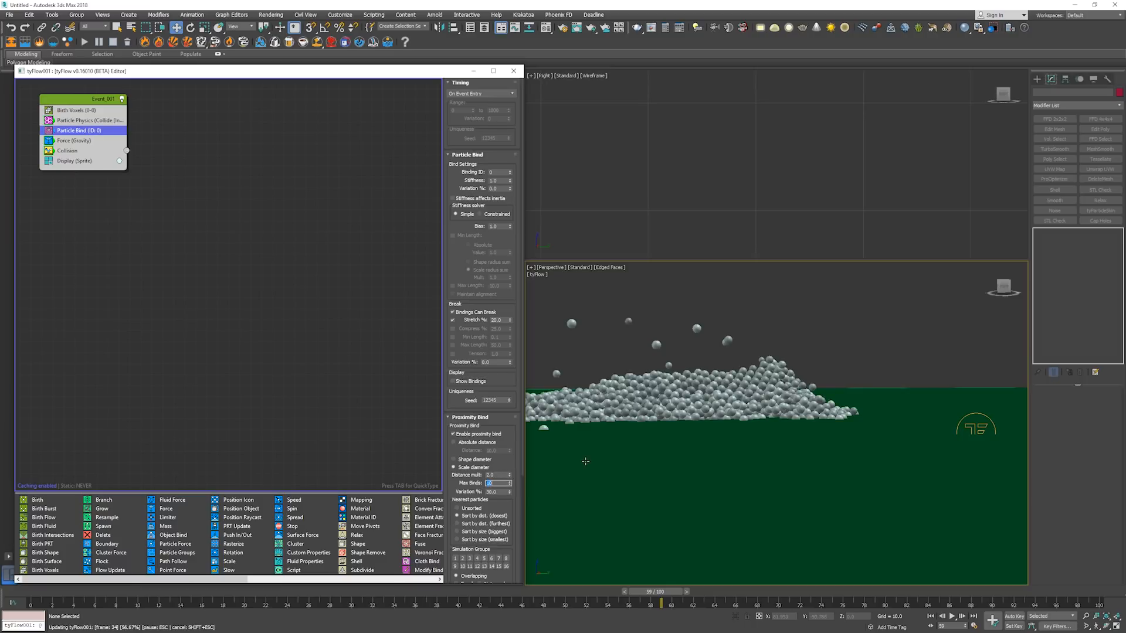
pyautogui.middleClick(583, 457)
pyautogui.press('/')
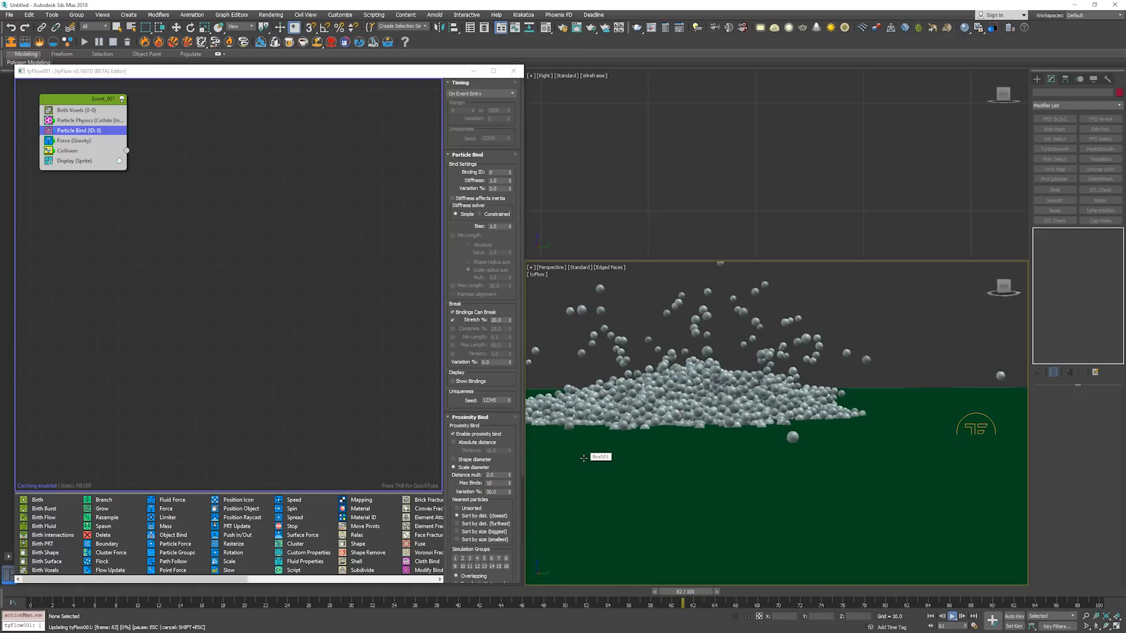
pyautogui.press('/')
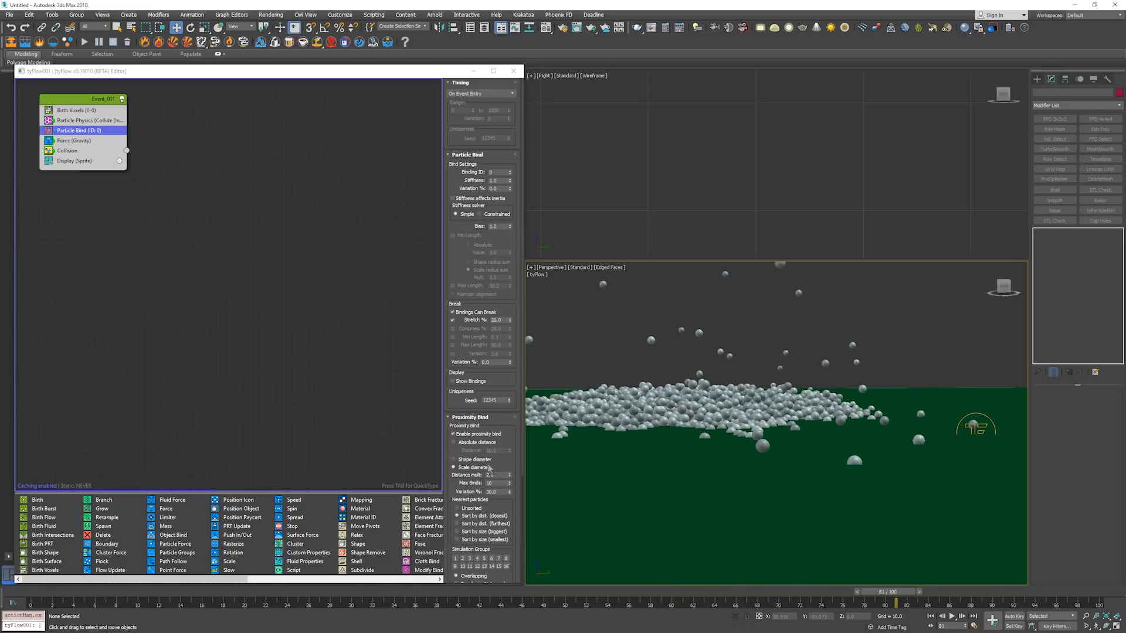
# Set the proximity bind's Max Binds to 50 and play the simulation.
pyautogui.doubleClick(499, 483)
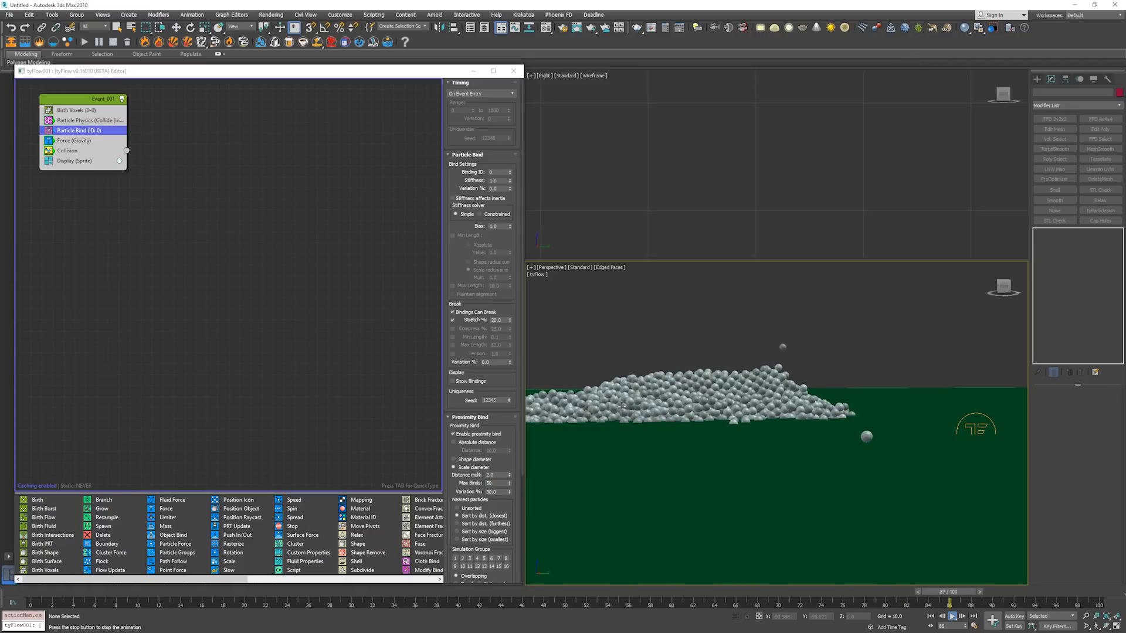
# Set the proximity bind's Max Binds to 75 and play the simulation from frame 0 past the impact.
pyautogui.press('Home')
pyautogui.doubleClick(487, 484)
pyautogui.write('7')
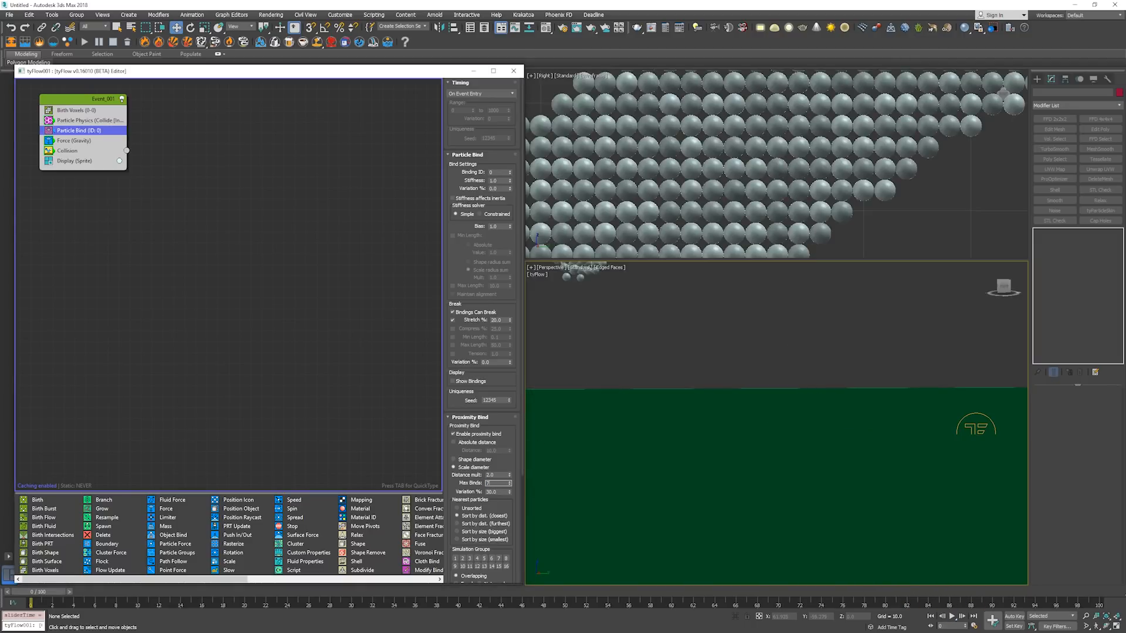
pyautogui.write('5')
pyautogui.press('Return')
pyautogui.press('/')
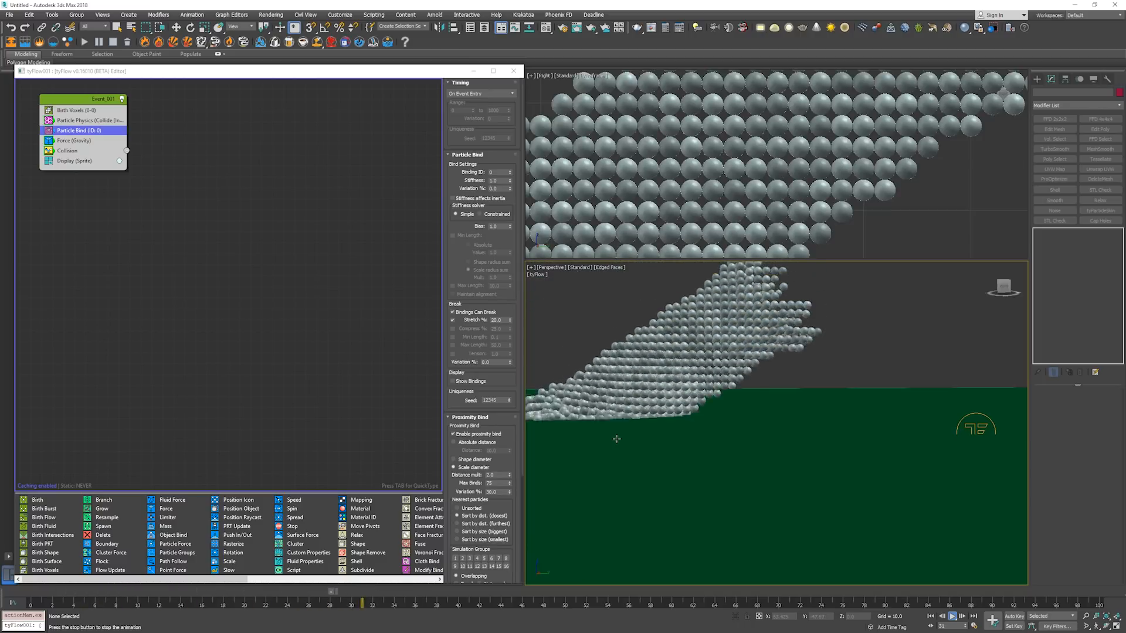
pyautogui.press('/')
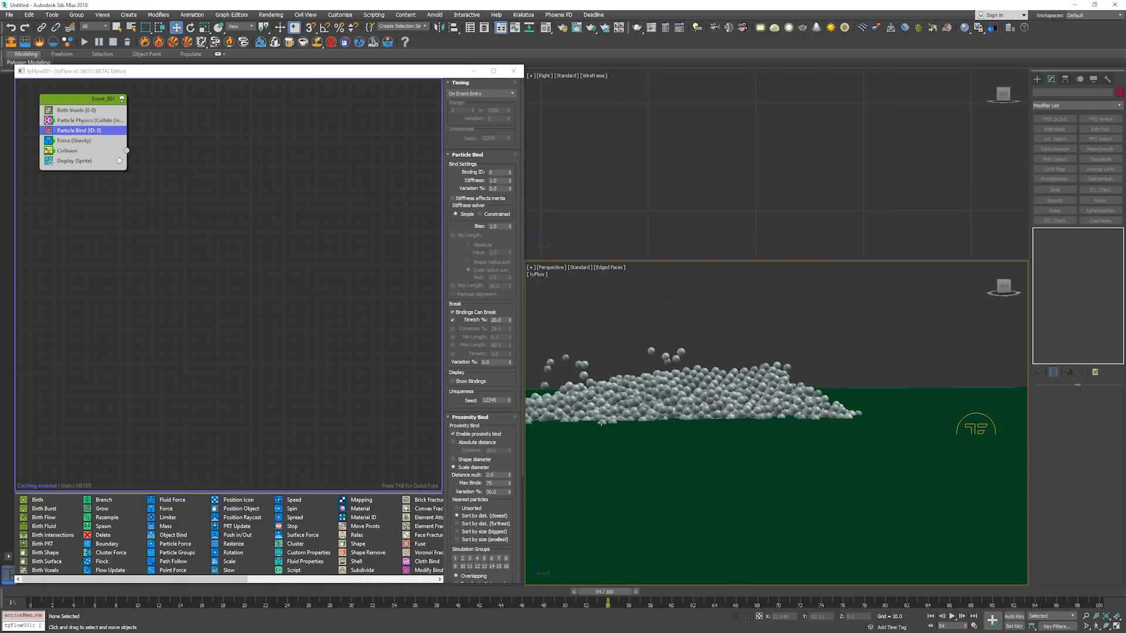
# Select the tyFlow object, open its Particle Bind Solver settings and set the solver's Steps to 5.
pyautogui.click(987, 418)
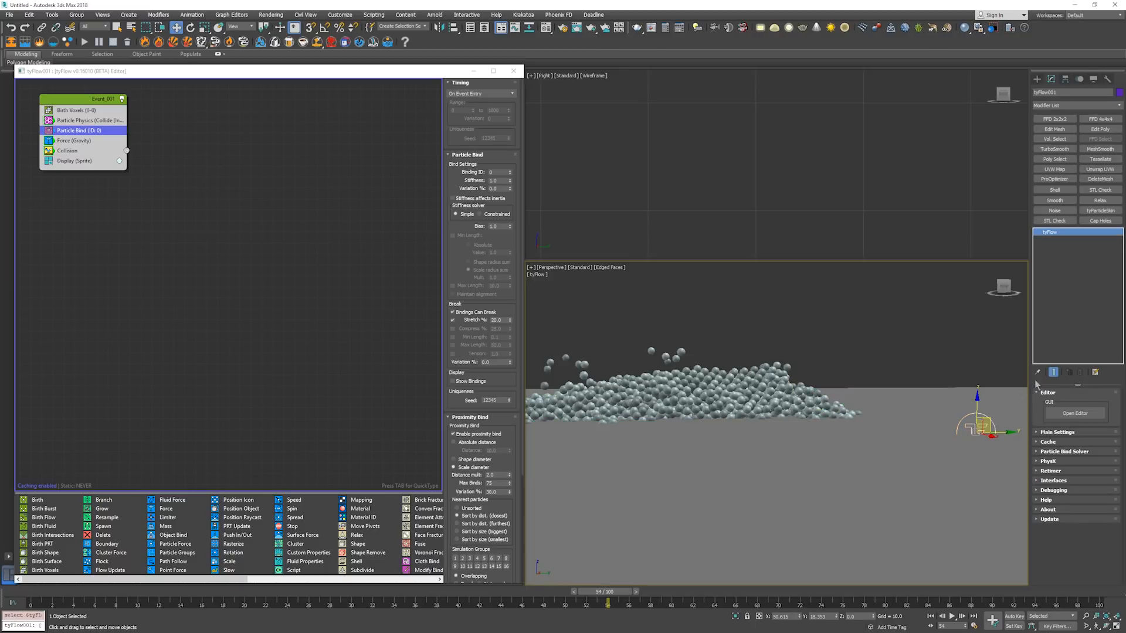
pyautogui.click(1065, 451)
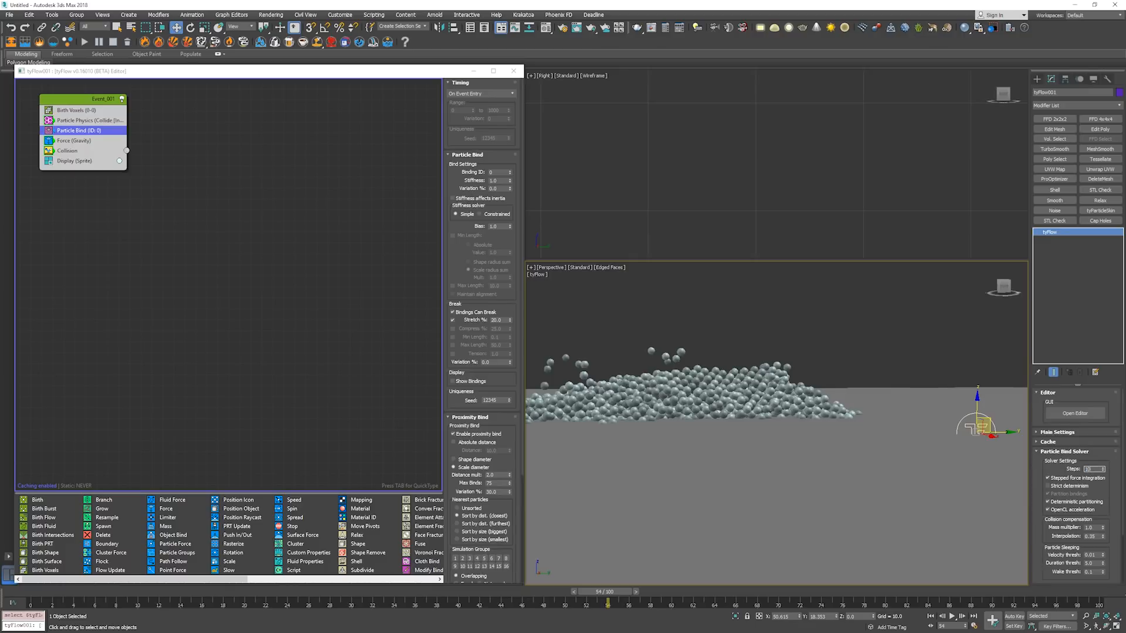
pyautogui.press('Return')
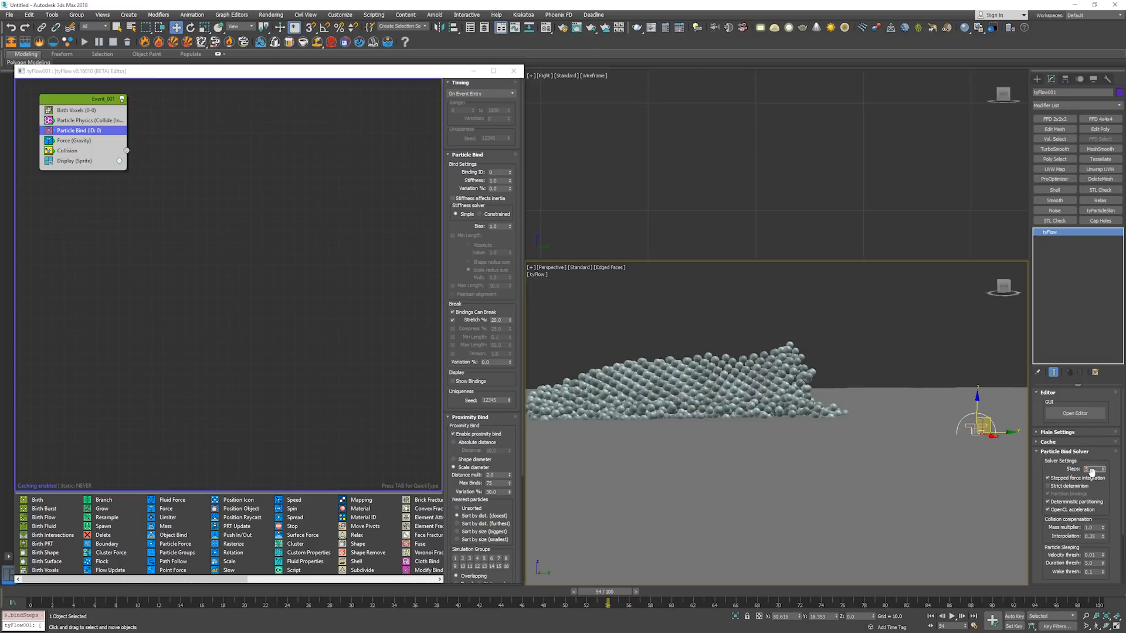
pyautogui.write('5')
pyautogui.press('Return')
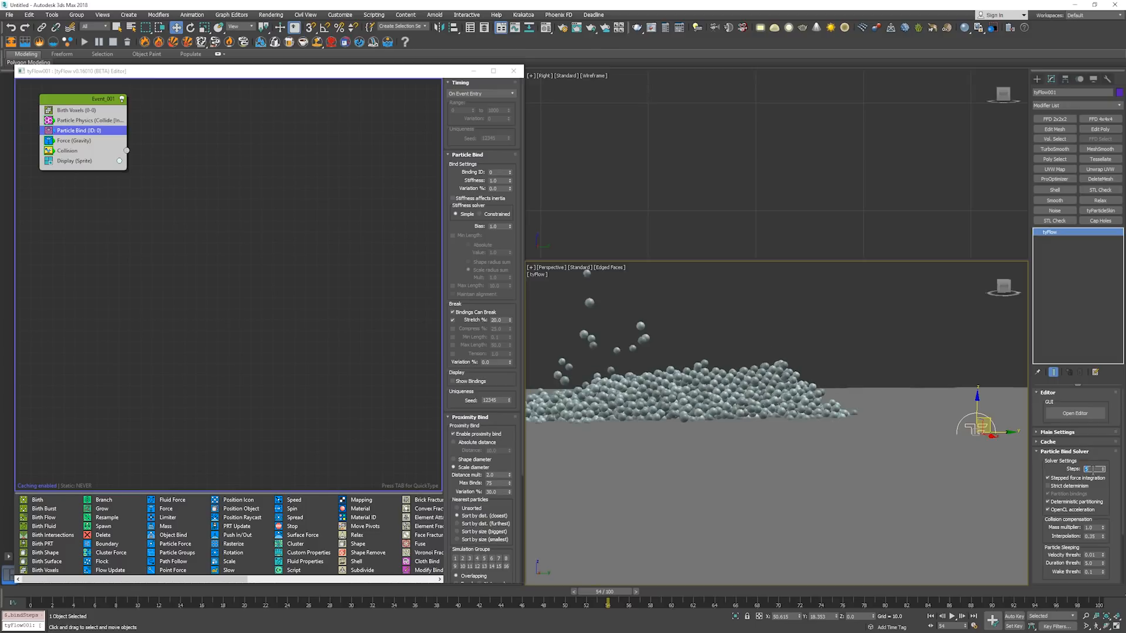
pyautogui.moveTo(750, 391); pyautogui.dragTo(756, 400, button='middle')
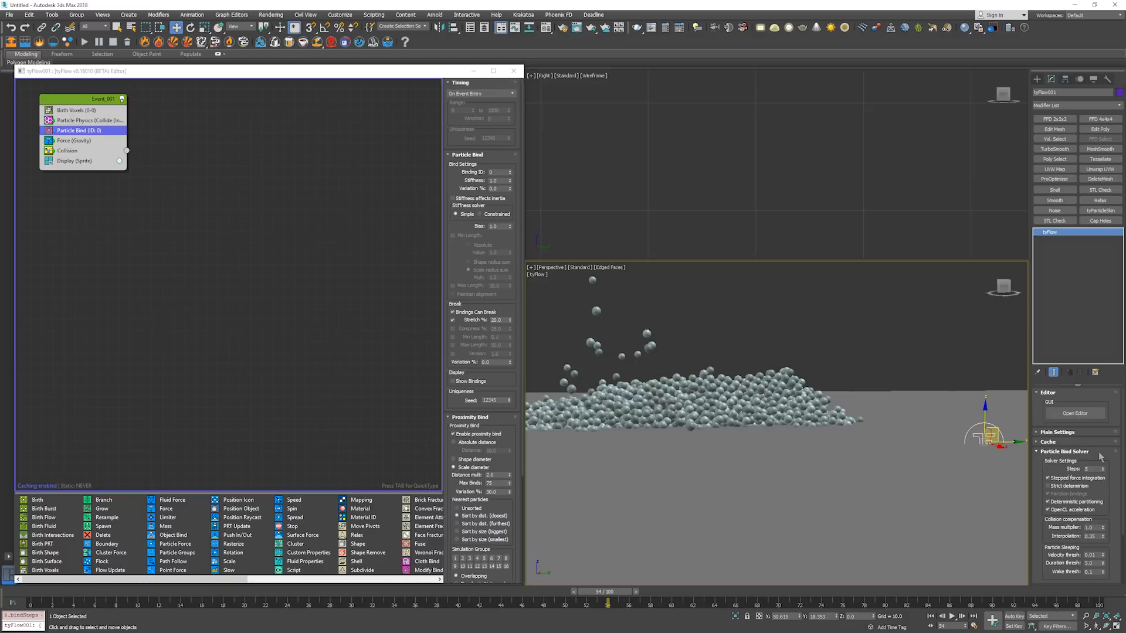
# Set the Particle Bind Solver's Steps to 10 and play the tower's fall past the impact.
pyautogui.write('10')
pyautogui.press('Return')
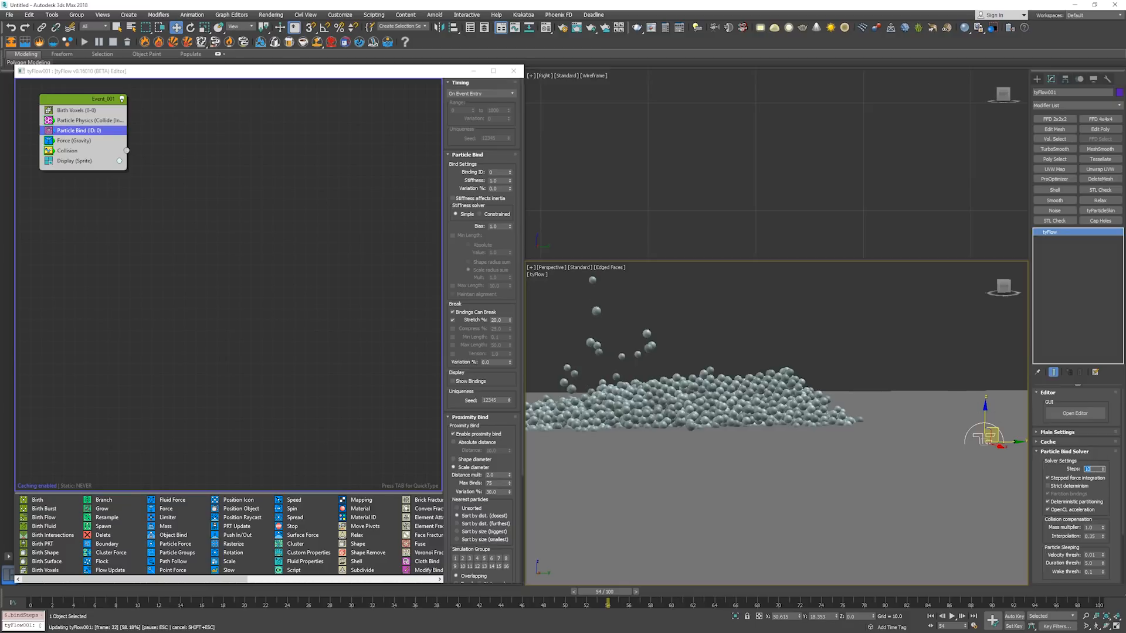
pyautogui.press('/')
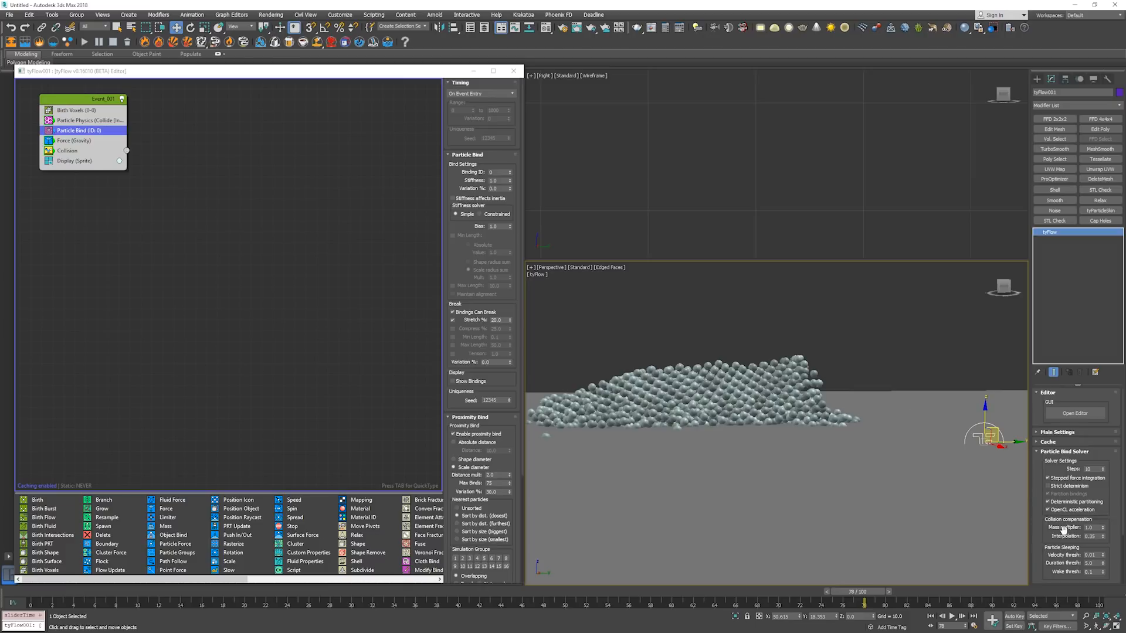
pyautogui.scroll(-3, 1062, 528)
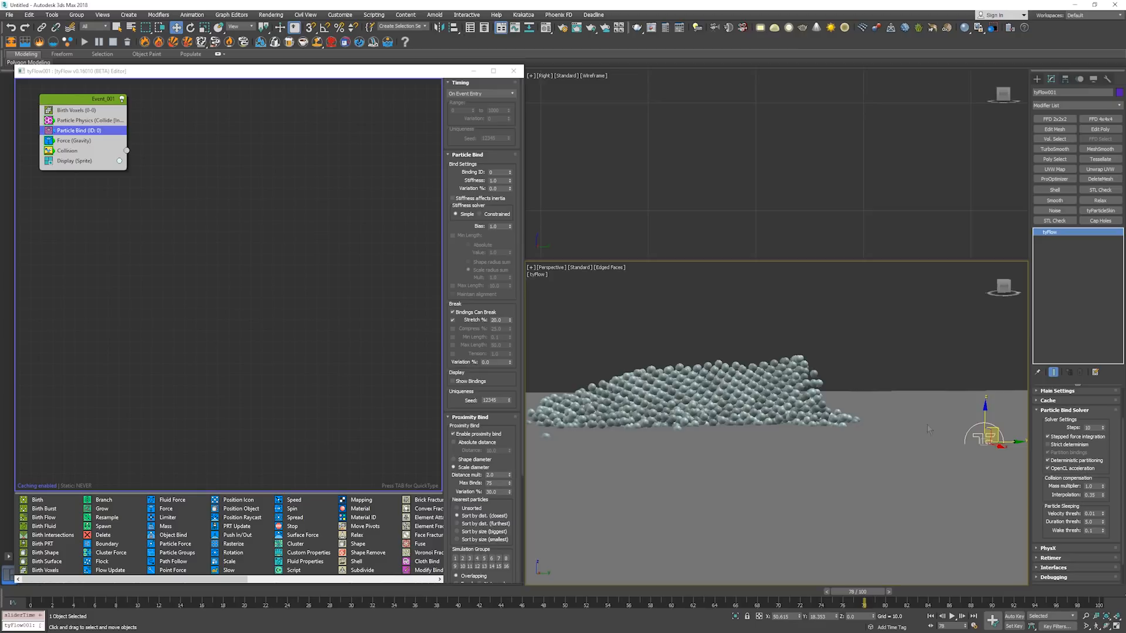
pyautogui.press('/')
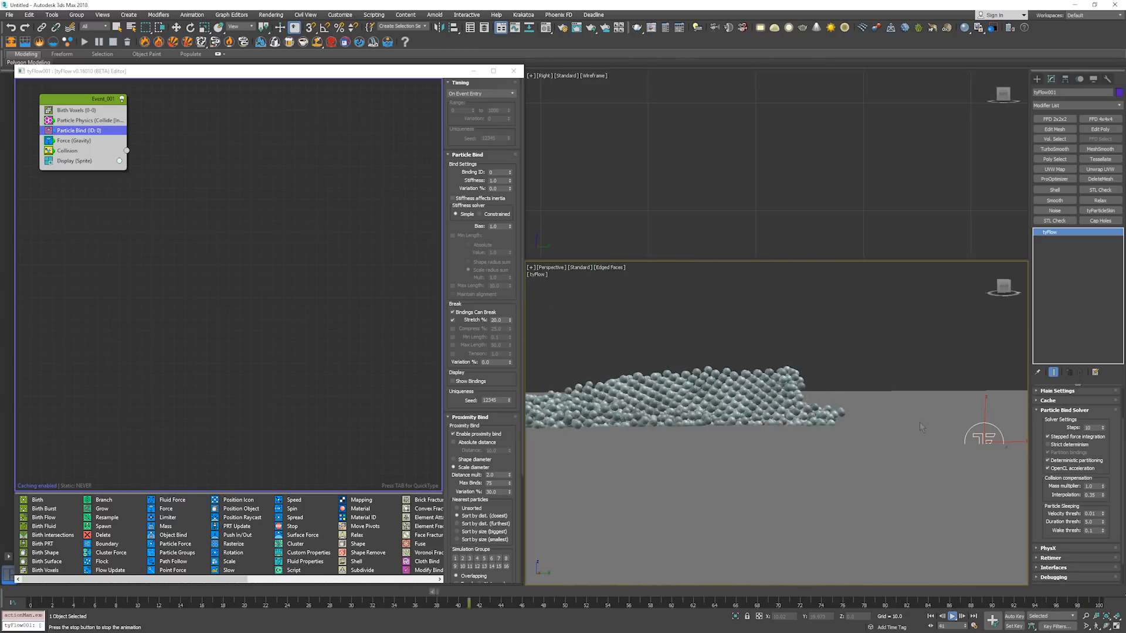
pyautogui.press('/')
pyautogui.press('w')
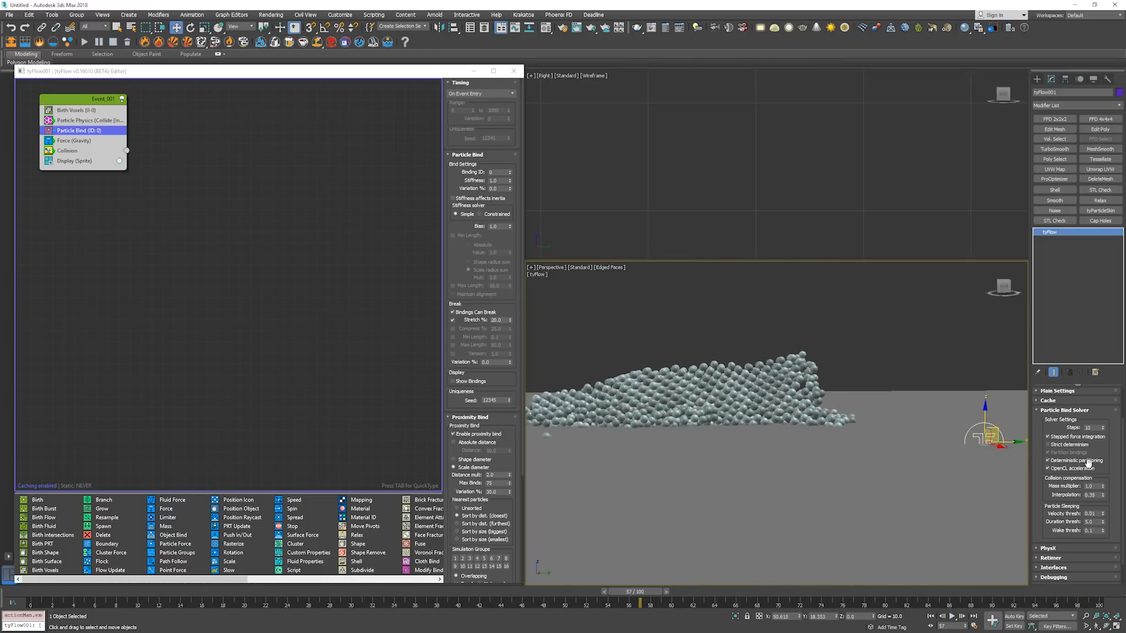
# Enable Strict determinism in the Particle Bind Solver and turn it off again.
pyautogui.click(1048, 444)
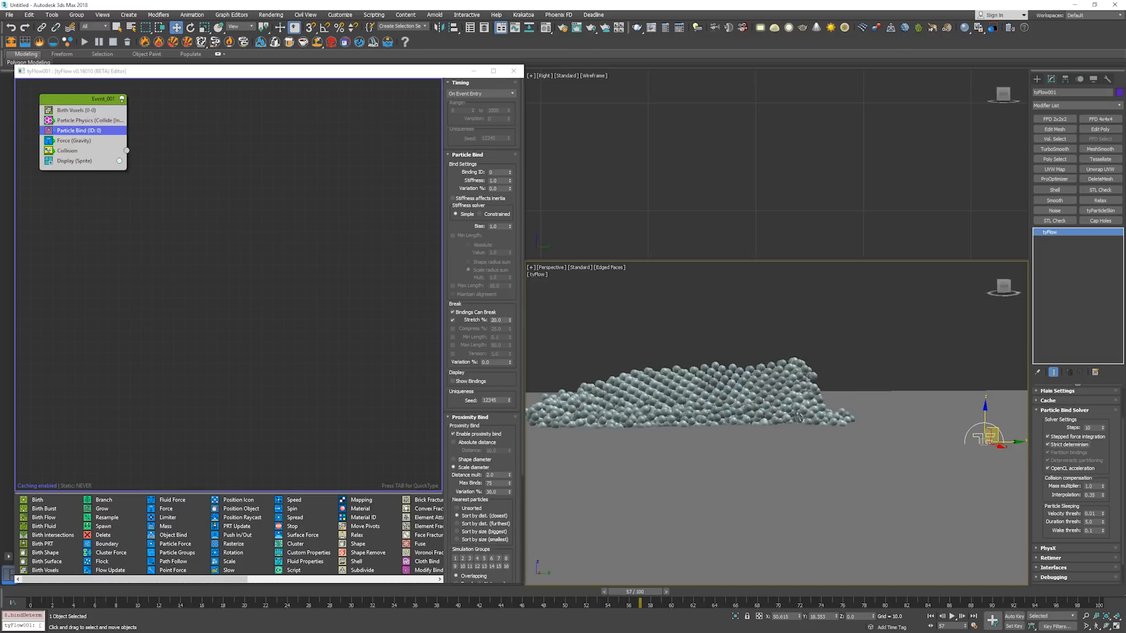
pyautogui.click(1073, 445)
# Turn off the solver's Deterministic partitioning and Stepped force integration, replay the fall from frame 0 and return to the start.
pyautogui.click(1067, 461)
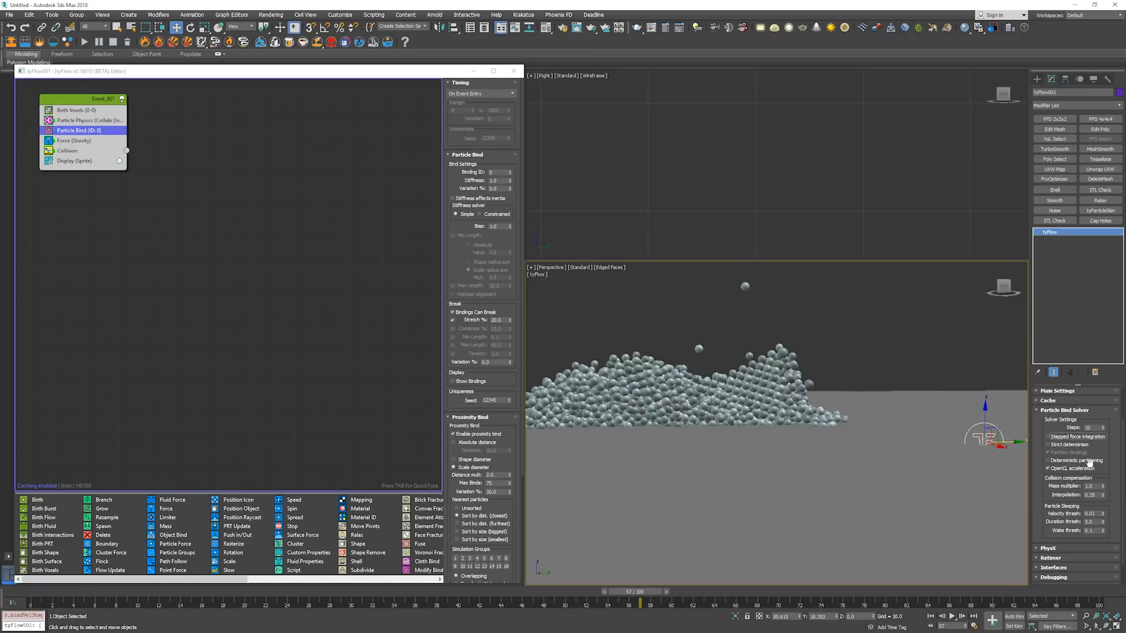
pyautogui.press('Home')
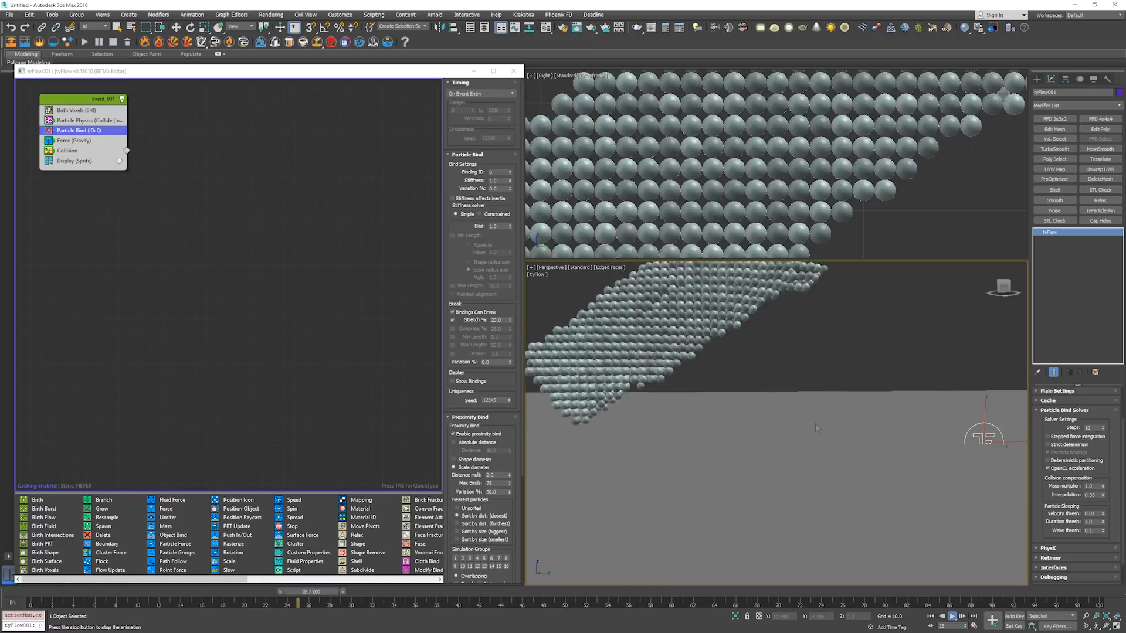
pyautogui.press('/')
pyautogui.press('Home')
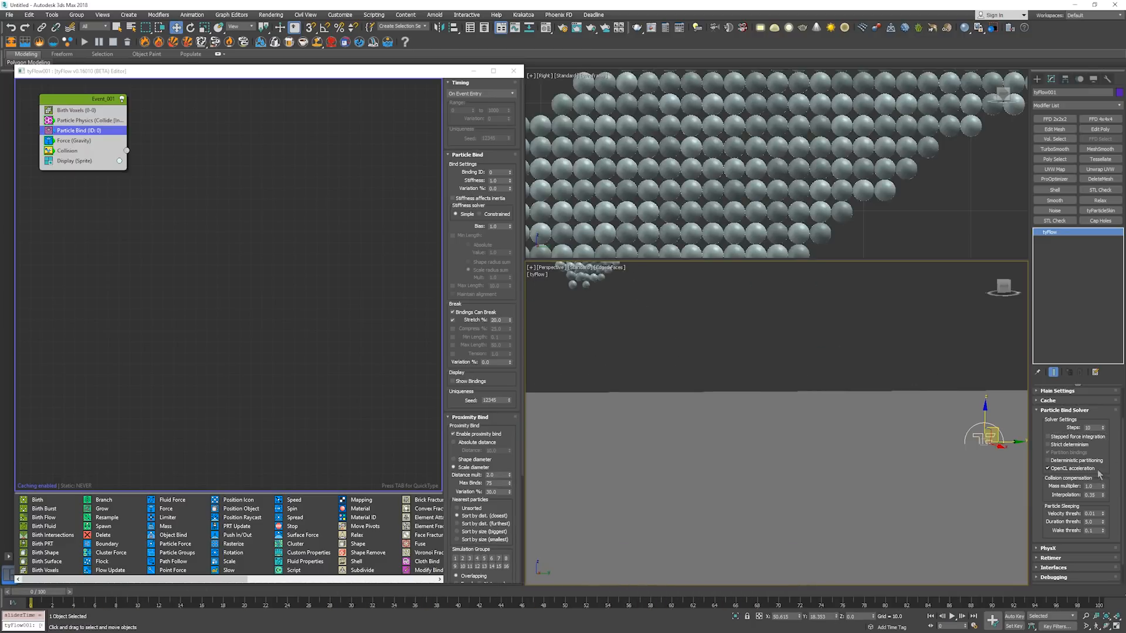
# Turn the solver's Deterministic partitioning and Stepped force integration back on.
pyautogui.click(1084, 463)
pyautogui.click(1074, 436)
# Look over the tyFlow object's Main Settings and collision compensation options, and play the tower's fall up to the impact.
pyautogui.scroll(2, 1060, 531)
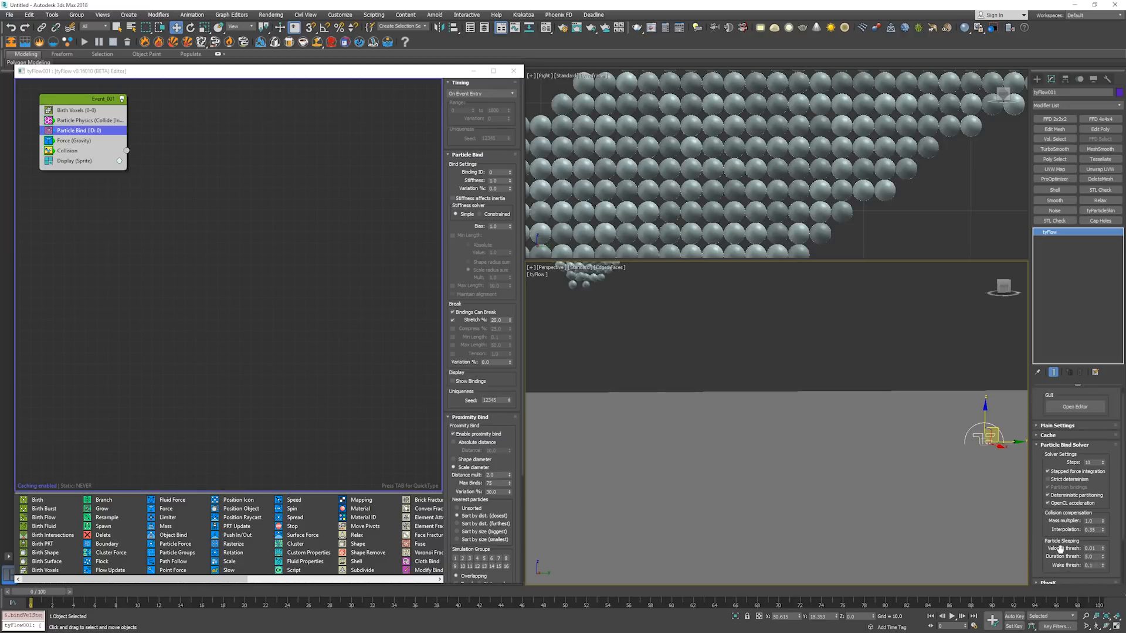
pyautogui.click(1057, 426)
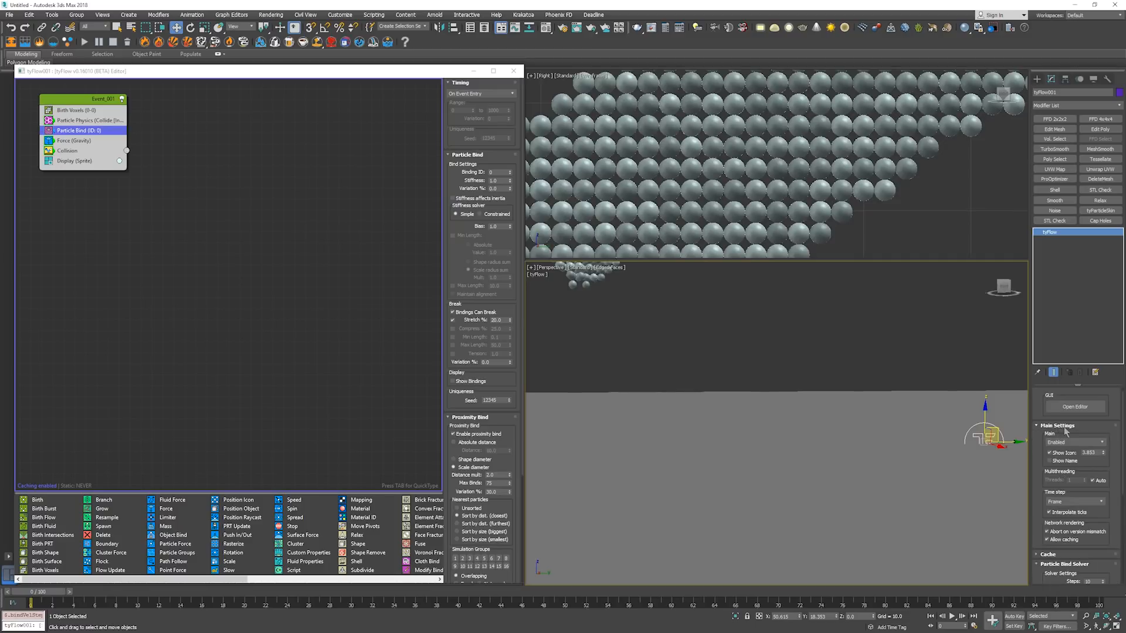
pyautogui.click(1061, 426)
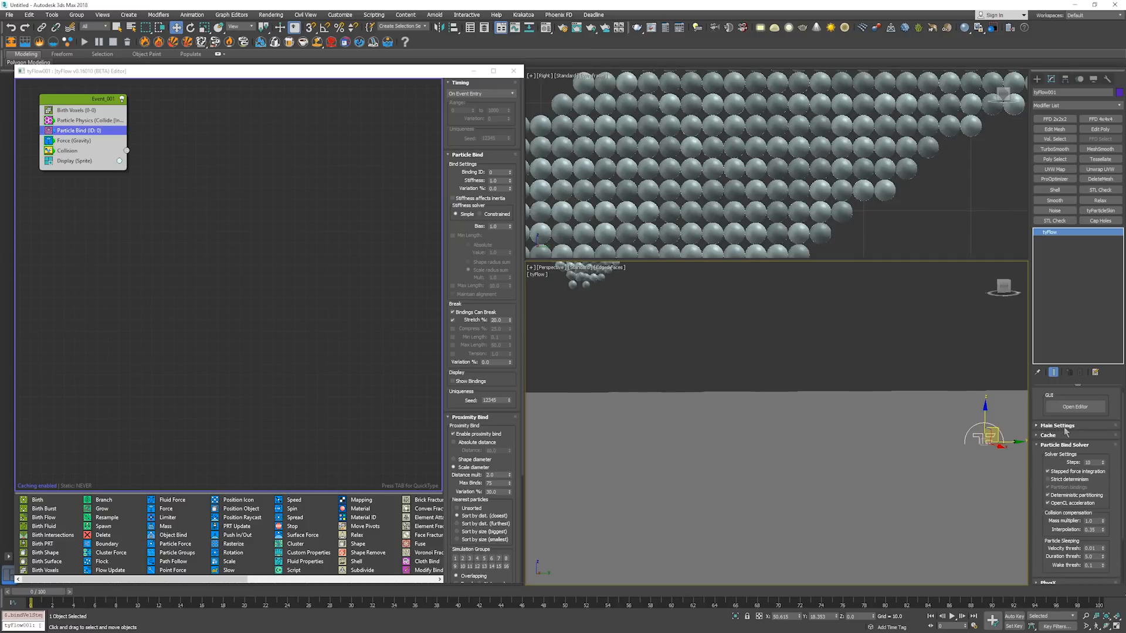
pyautogui.scroll(-3, 1066, 432)
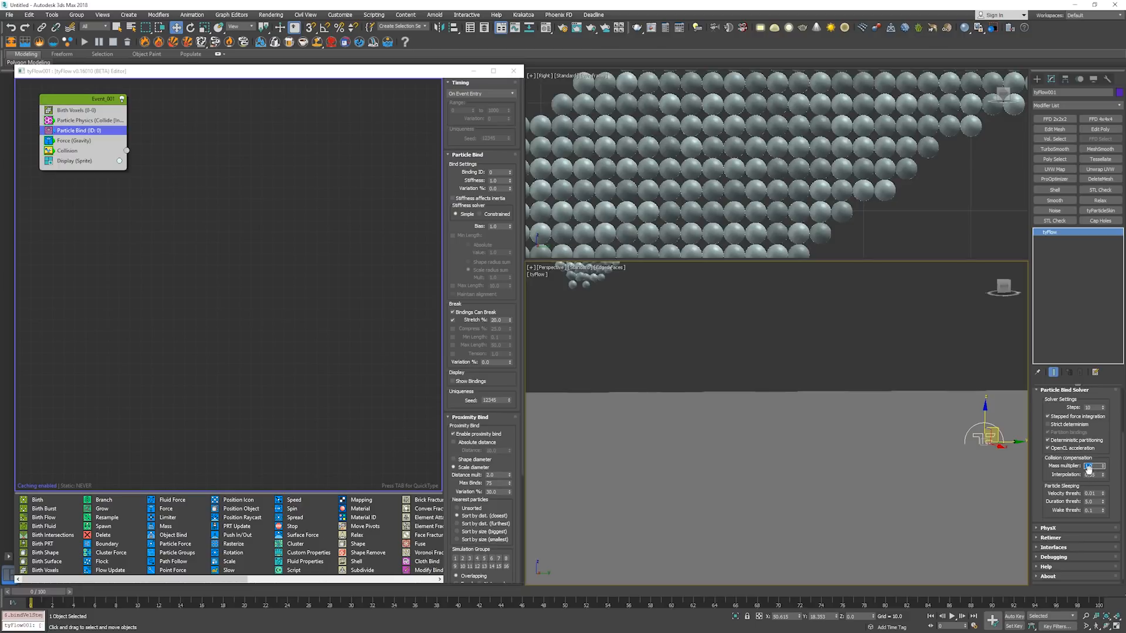
pyautogui.press('/')
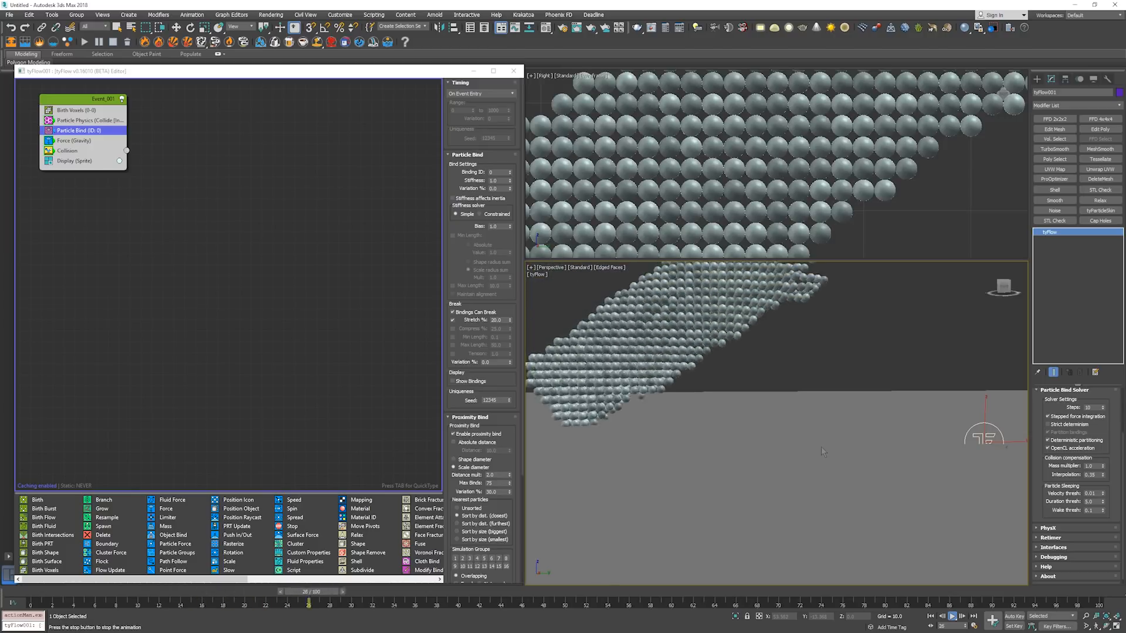
pyautogui.press('/')
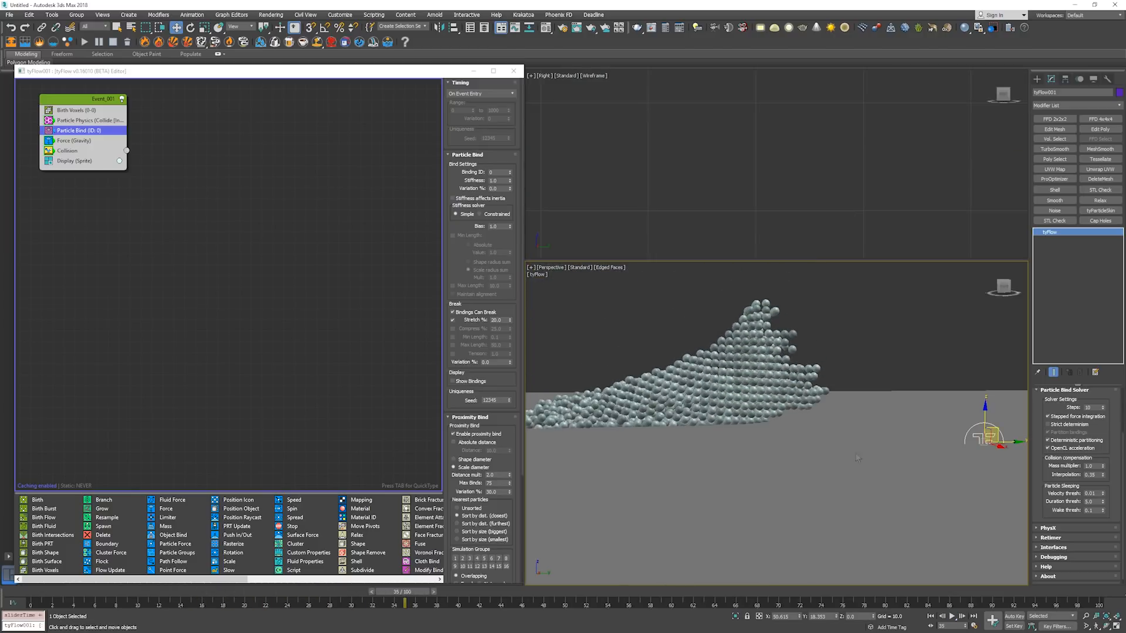
# Try a collision compensation mass multiplier of 0.1 in the Particle Bind Solver settings and restore it to 1.0.
pyautogui.click(1094, 466)
pyautogui.write('0.1')
pyautogui.press('Return')
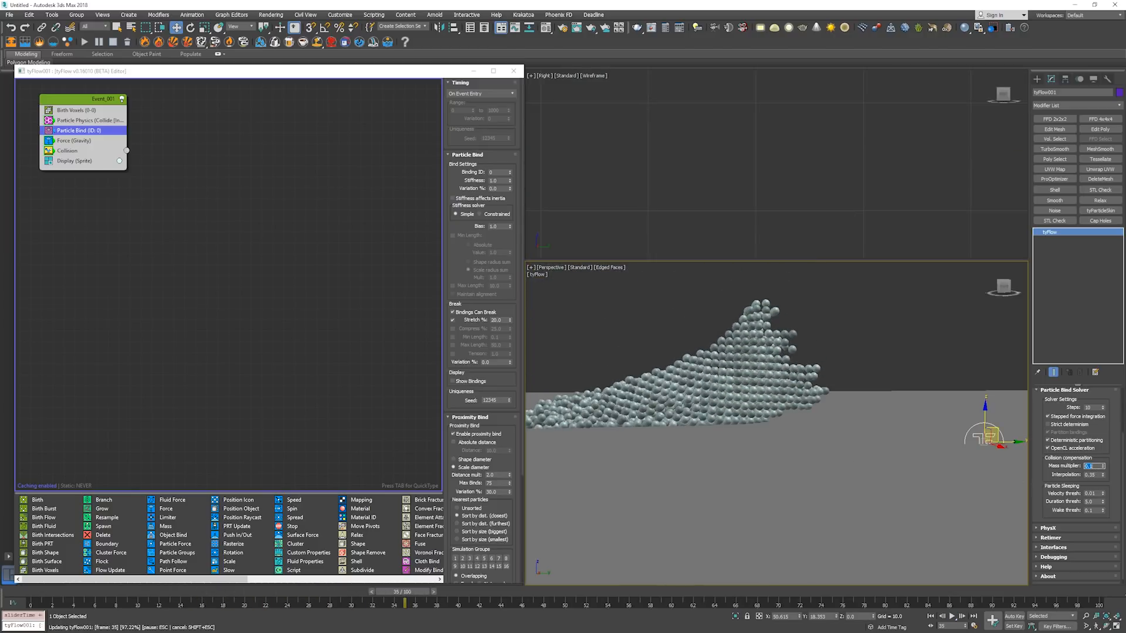
pyautogui.write('1')
pyautogui.press('Return')
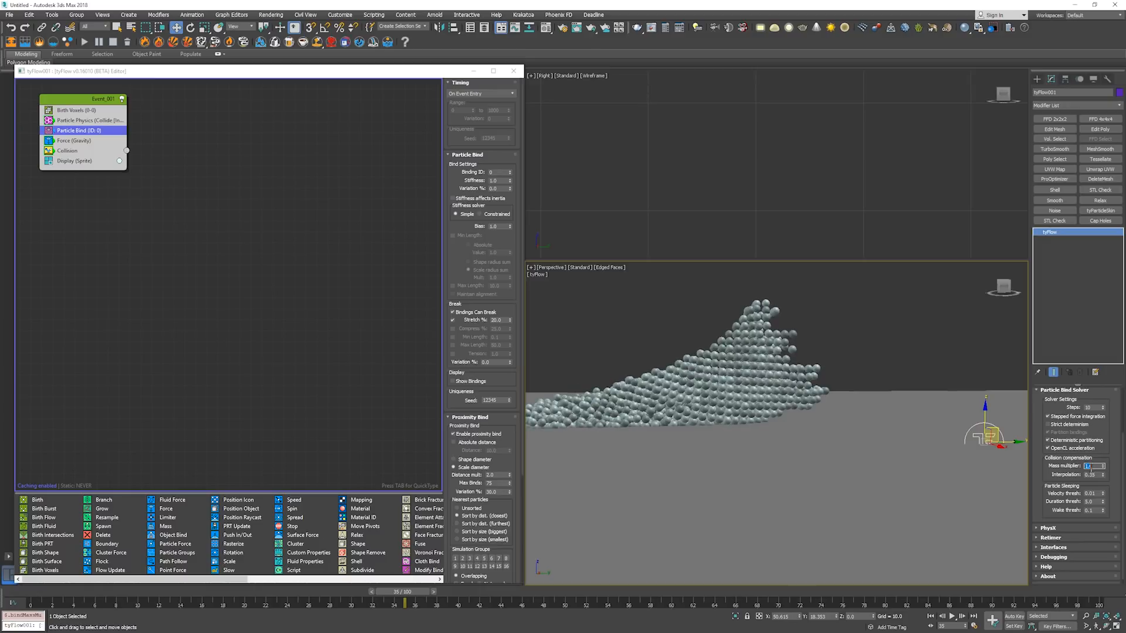
pyautogui.write('10')
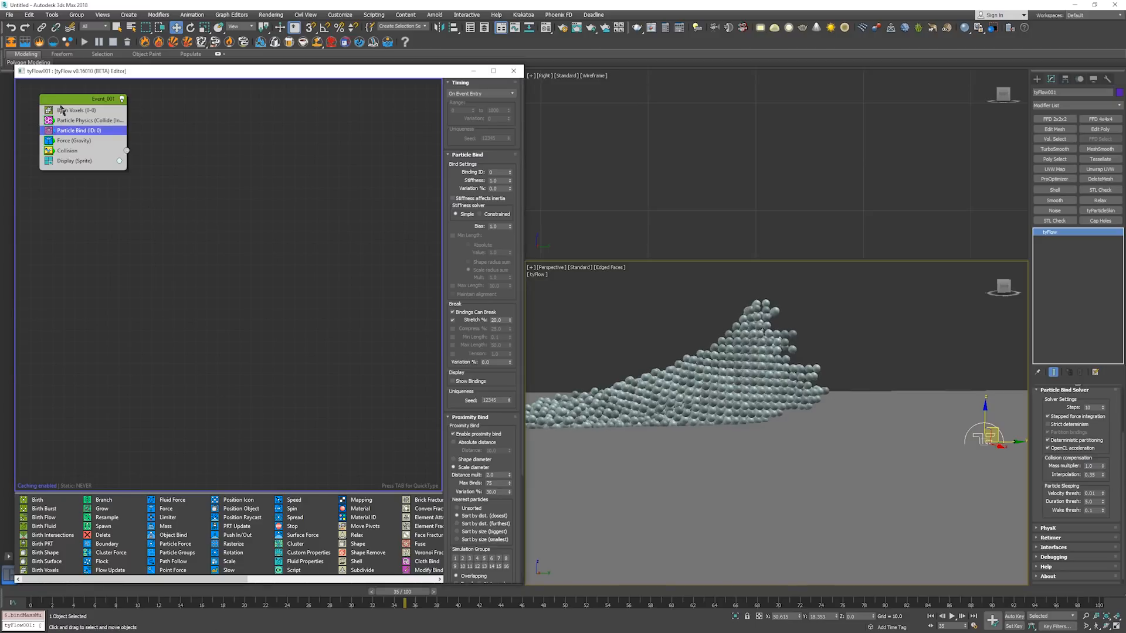
# Add a Mass operator directly below Birth Voxels in Event_001 and make its mass relative to particle bindings.
pyautogui.click(93, 122)
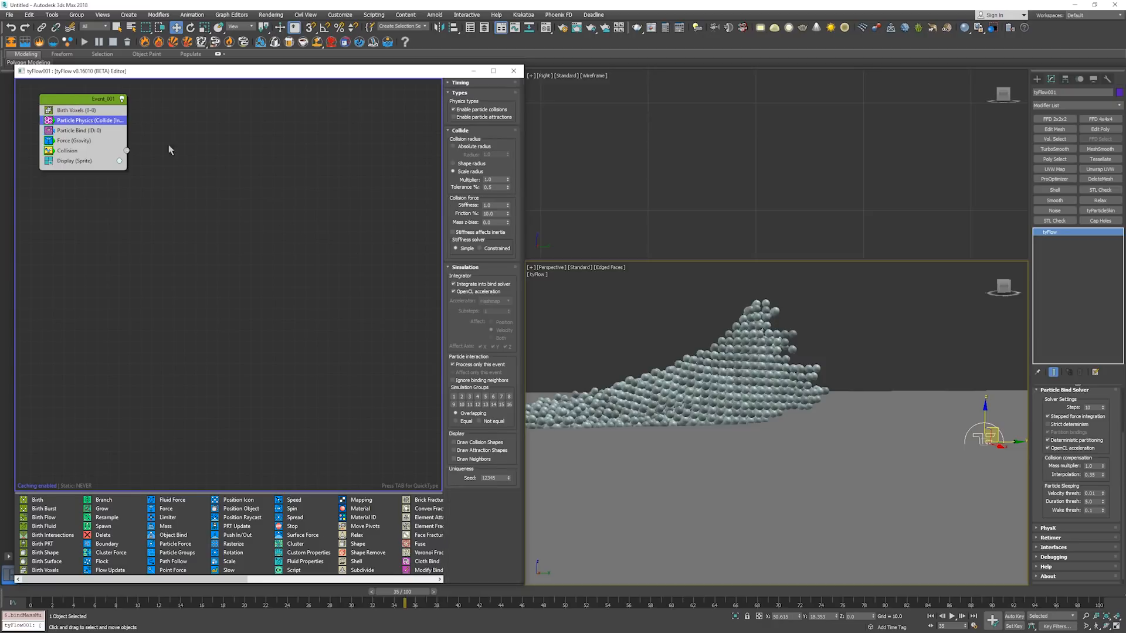
pyautogui.press('Tab')
pyautogui.write('sca')
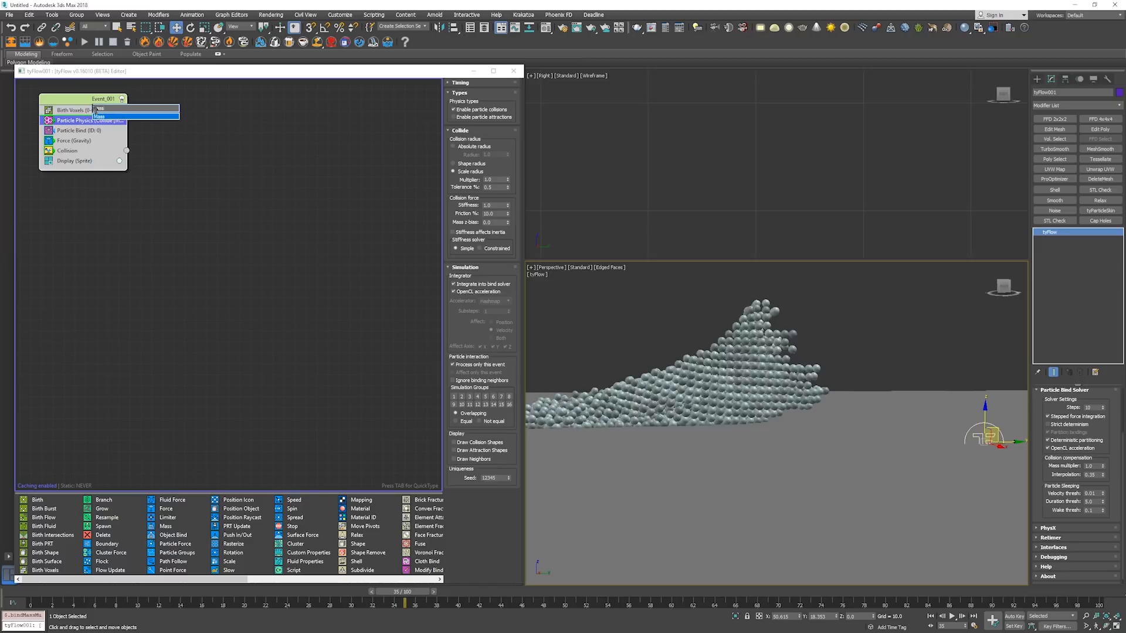
pyautogui.press('Return')
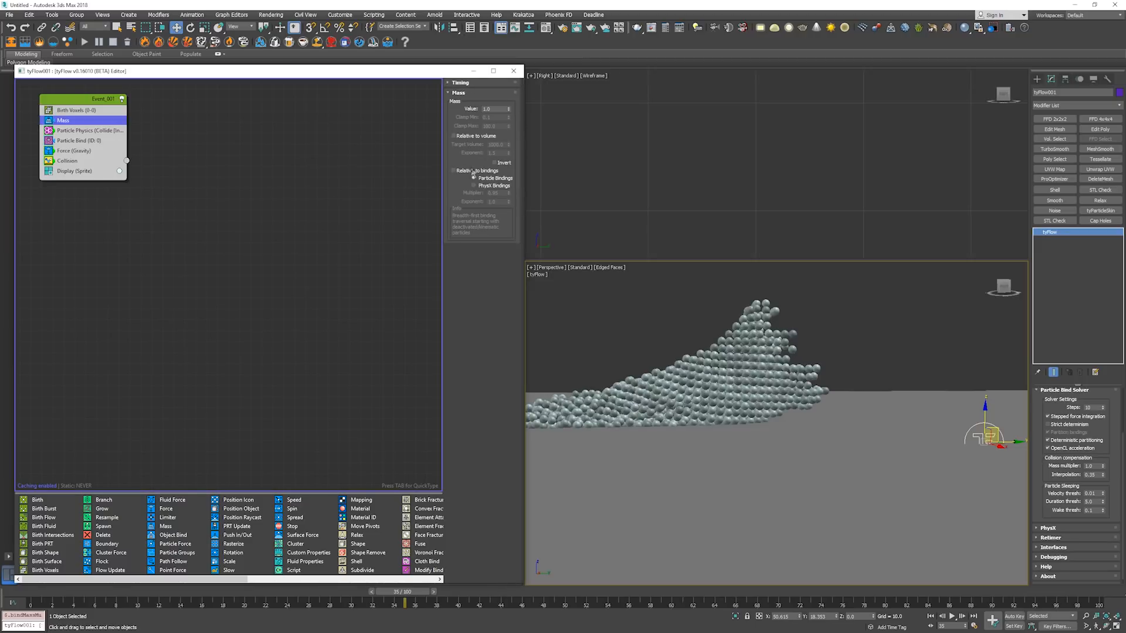
pyautogui.click(495, 171)
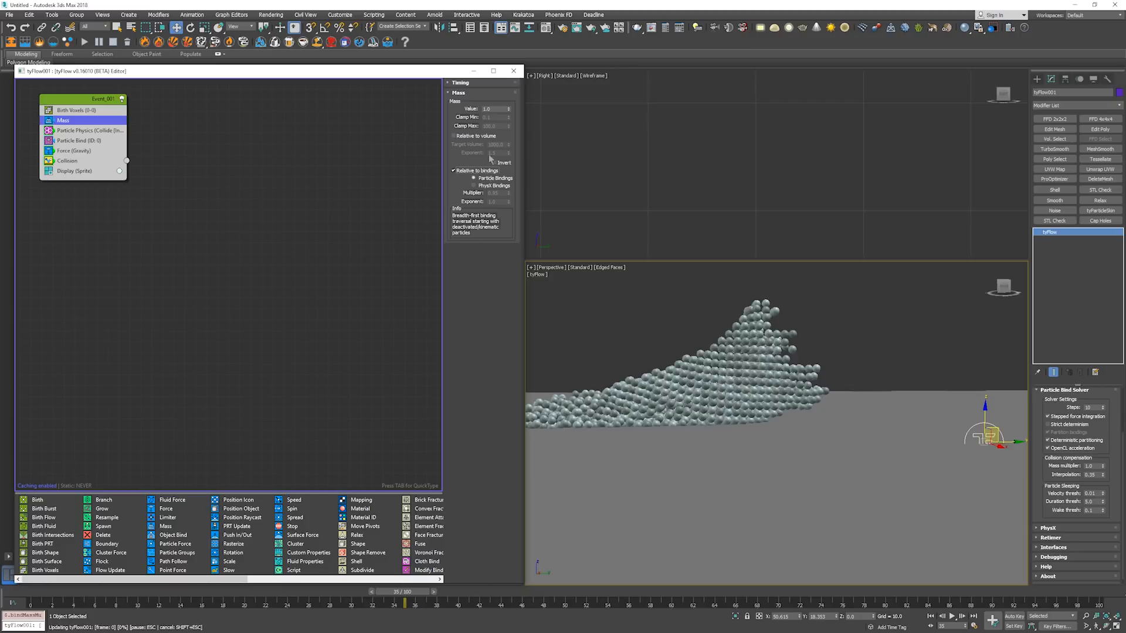
# Try values of 10 and 20 in the Mass operator and return the value to 1.
pyautogui.click(498, 109)
pyautogui.write('10')
pyautogui.press('Return')
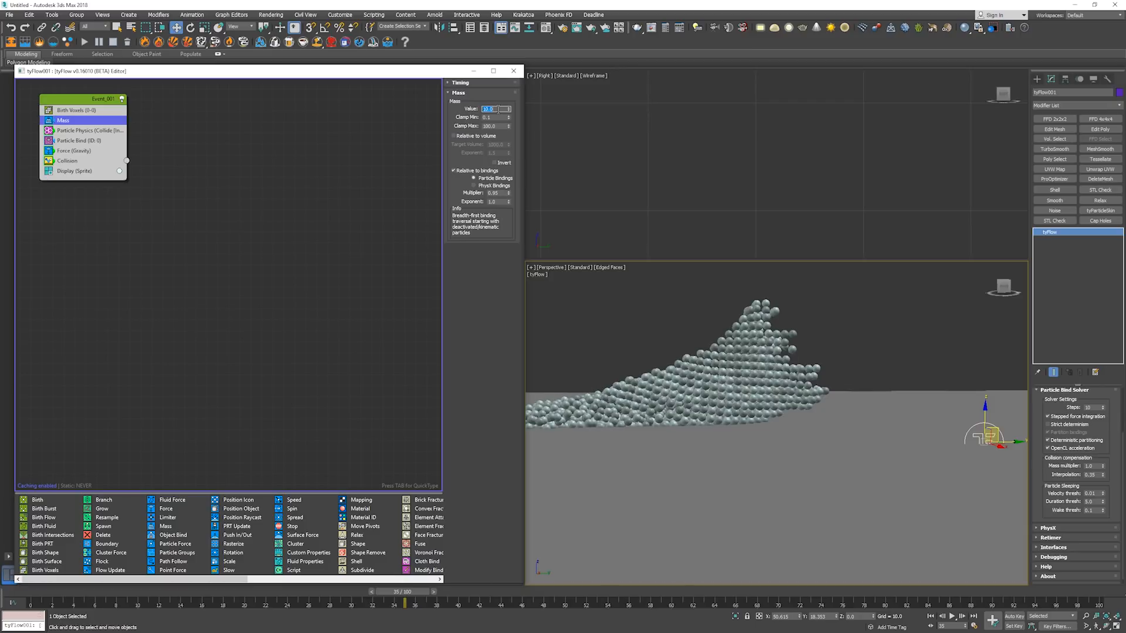
pyautogui.write('20')
pyautogui.press('Return')
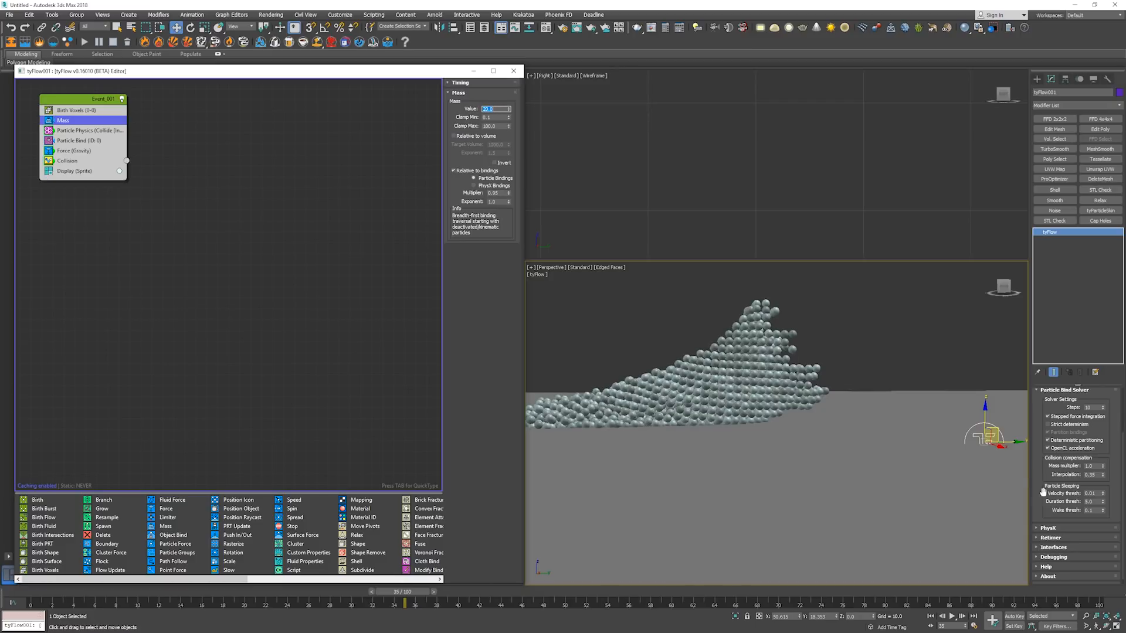
pyautogui.write('1')
pyautogui.press('Return')
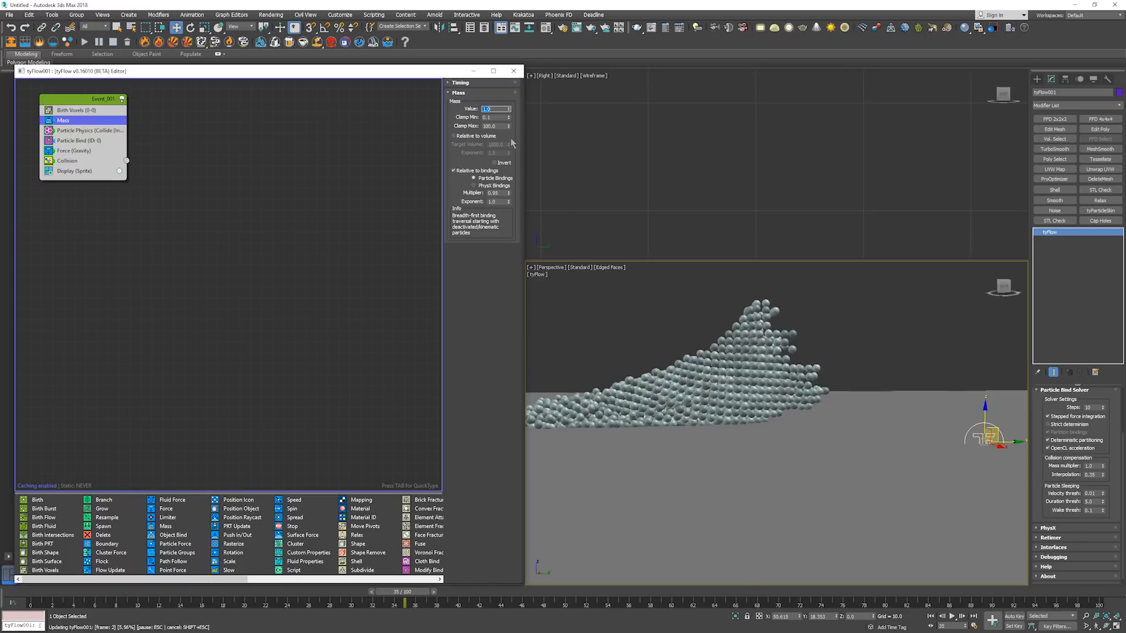
# Disable the Mass operator in Event_001, play back the simulation and rewind to the first frame.
pyautogui.middleClick(573, 299)
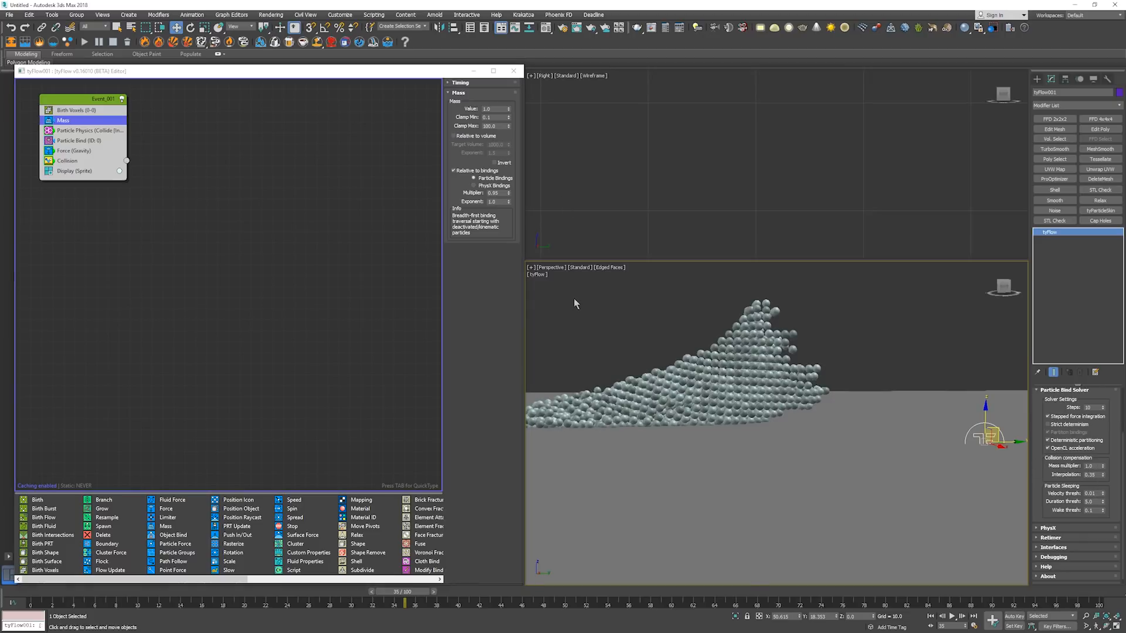
pyautogui.click(53, 122)
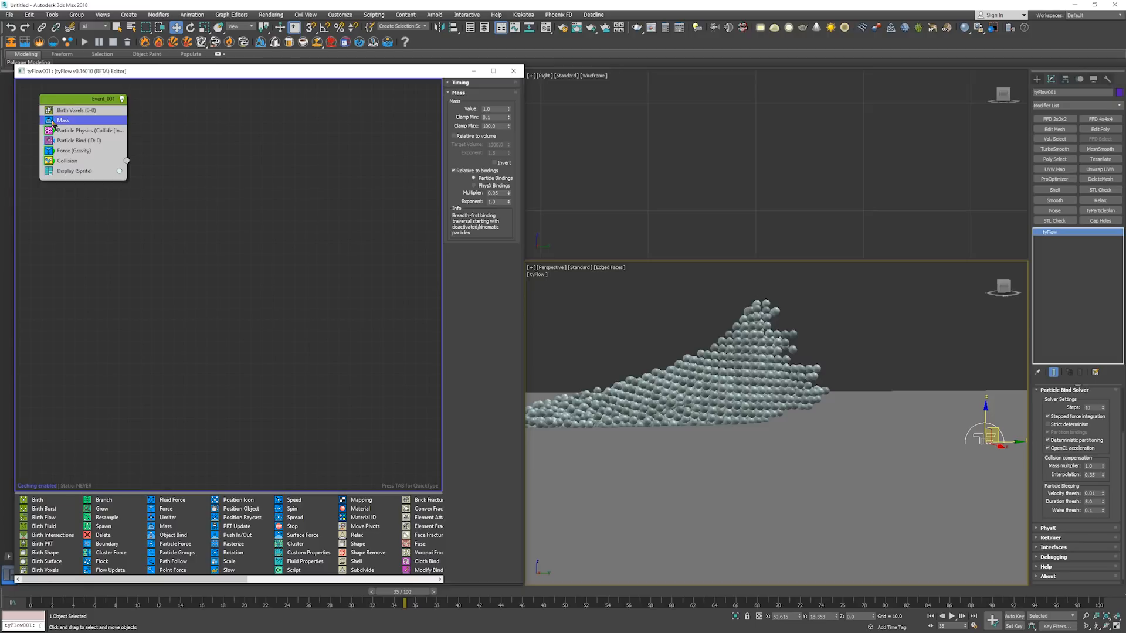
pyautogui.click(52, 121)
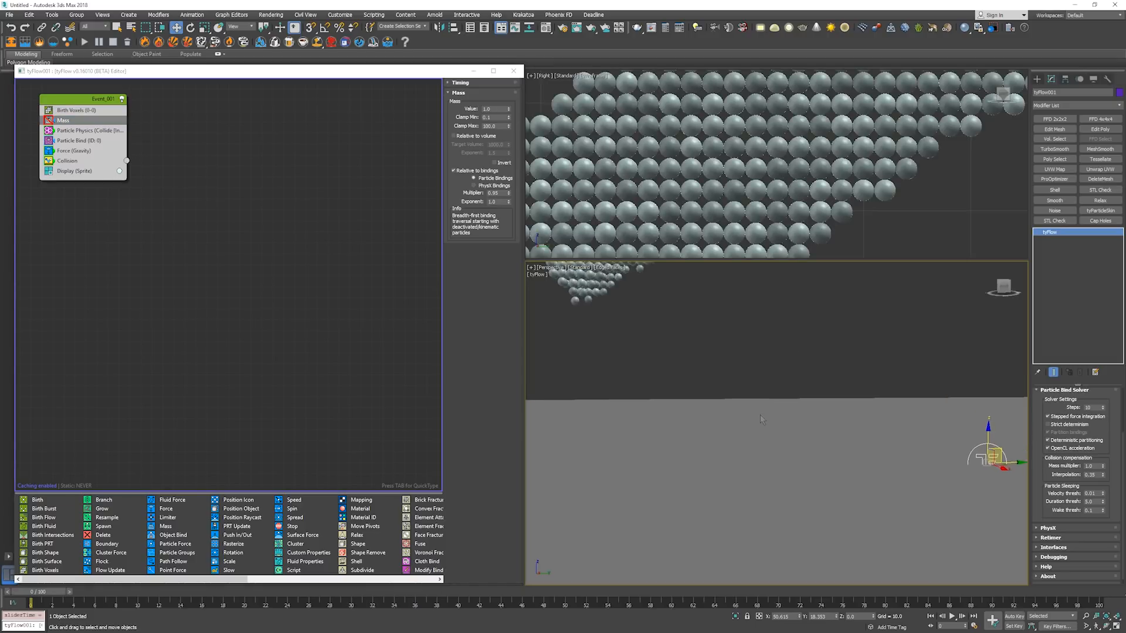
pyautogui.press('/')
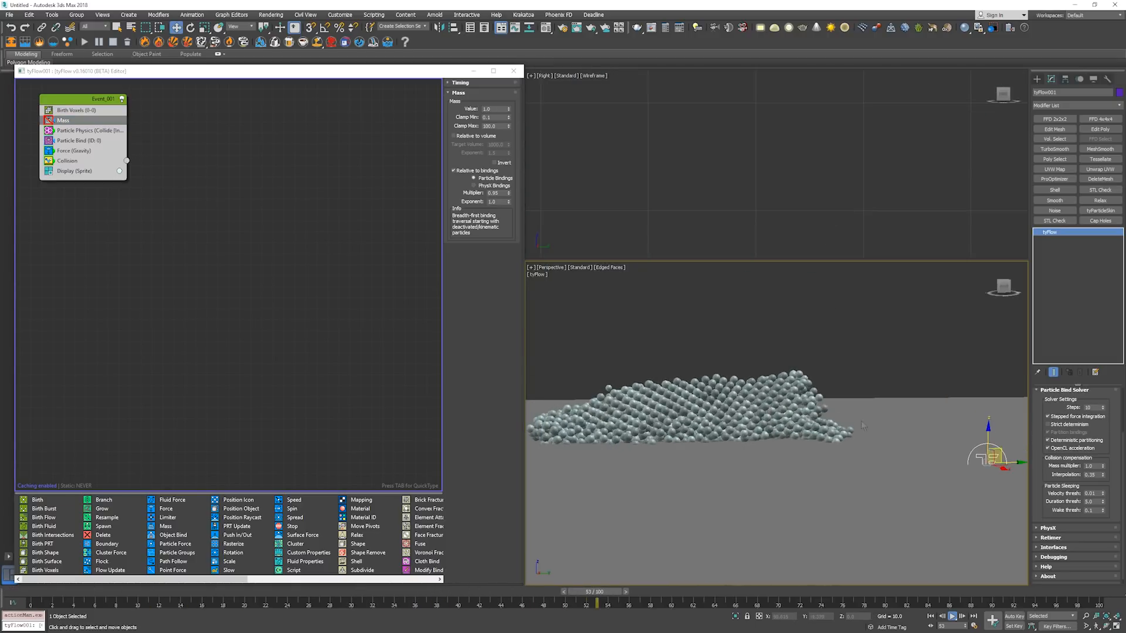
pyautogui.press('Home')
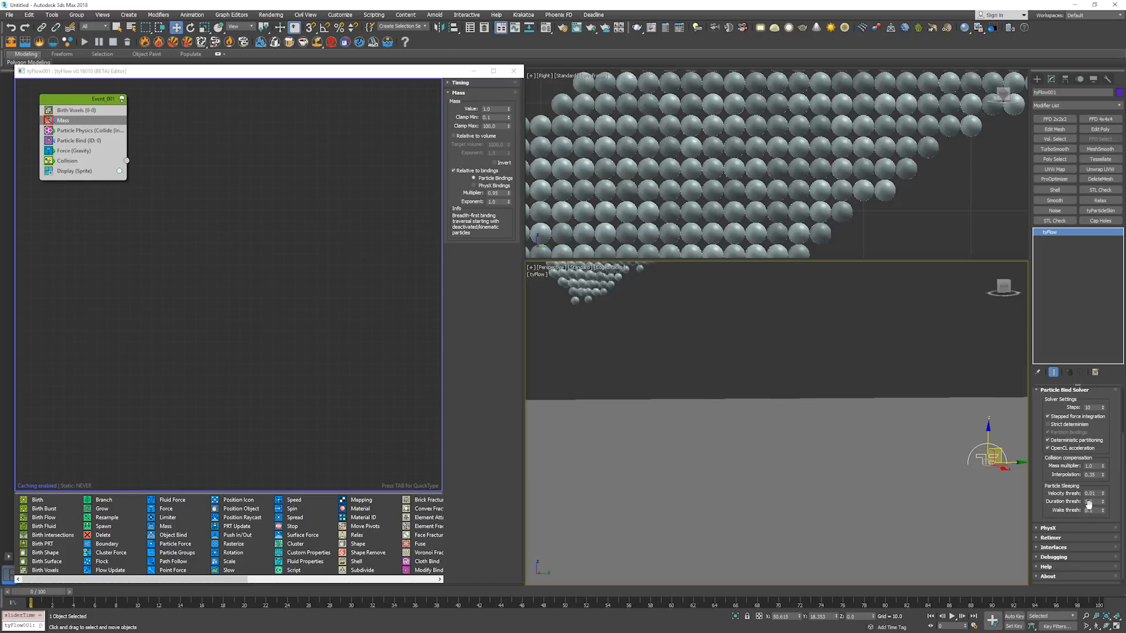
# Set the Particle Bind Solver's collision compensation interpolation to 0.25 and play back the simulation.
pyautogui.doubleClick(1092, 475)
pyautogui.write('.2')
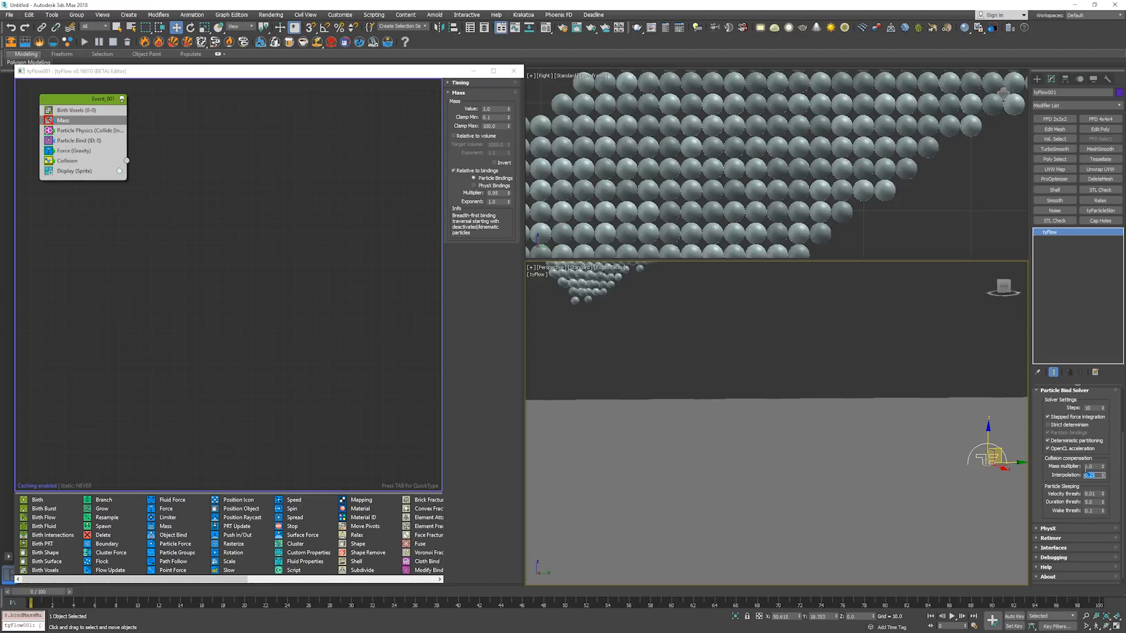
pyautogui.scroll(1, 1076, 474)
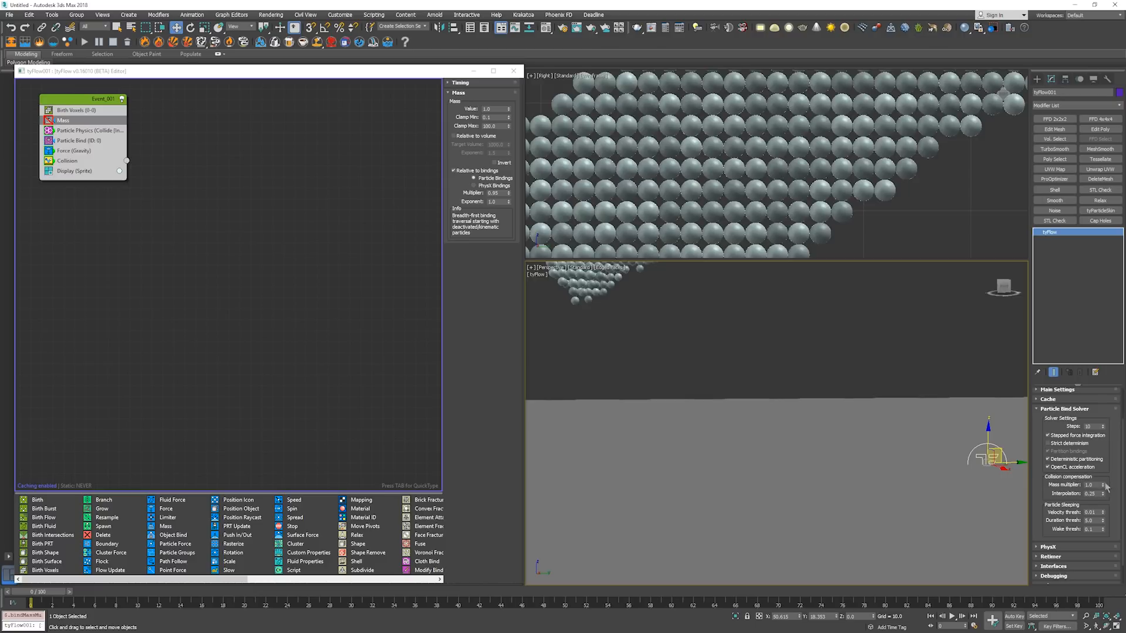
pyautogui.press('/')
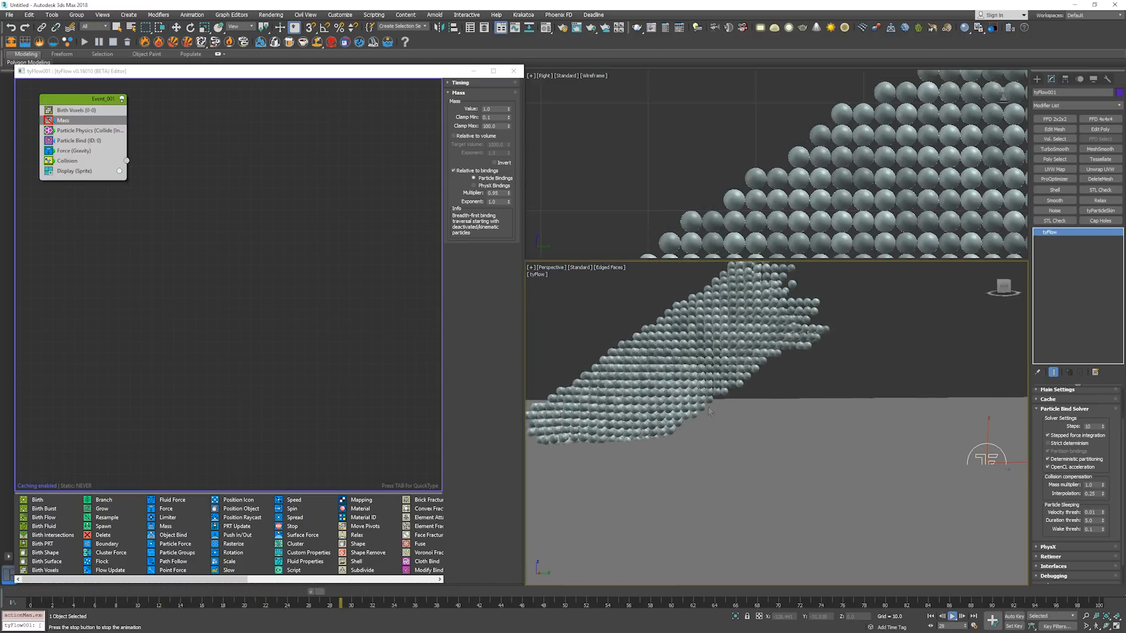
pyautogui.press('w')
pyautogui.press('/')
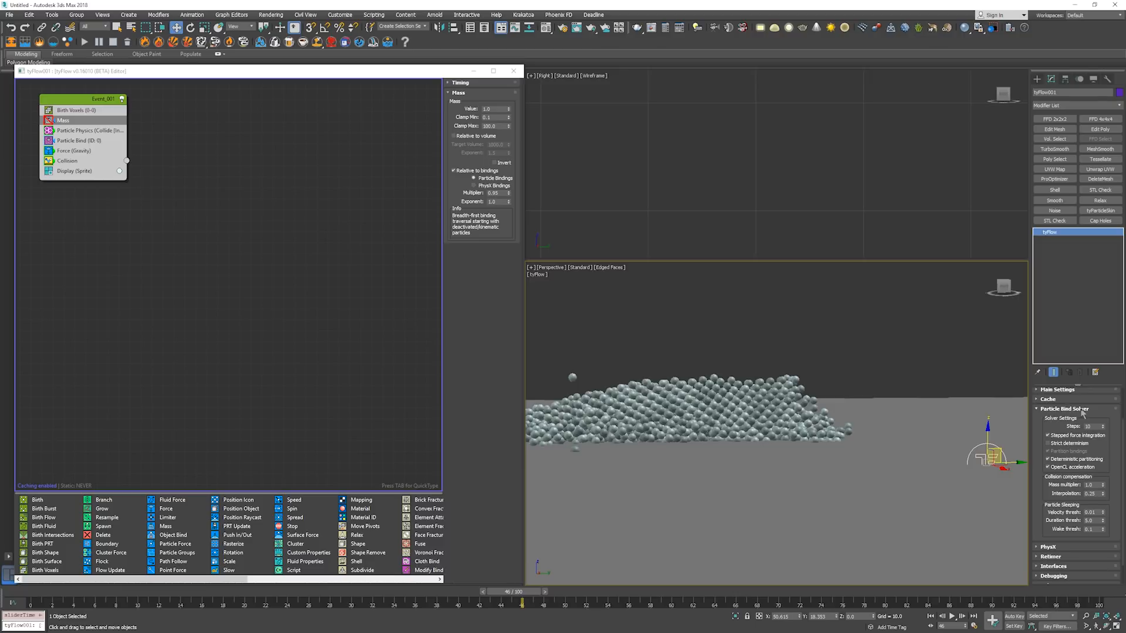
# Examine the Force operator's settings and replay the tower's fall from the first frame in a wider perspective view.
pyautogui.doubleClick(1089, 426)
pyautogui.press('Home')
pyautogui.click(715, 371)
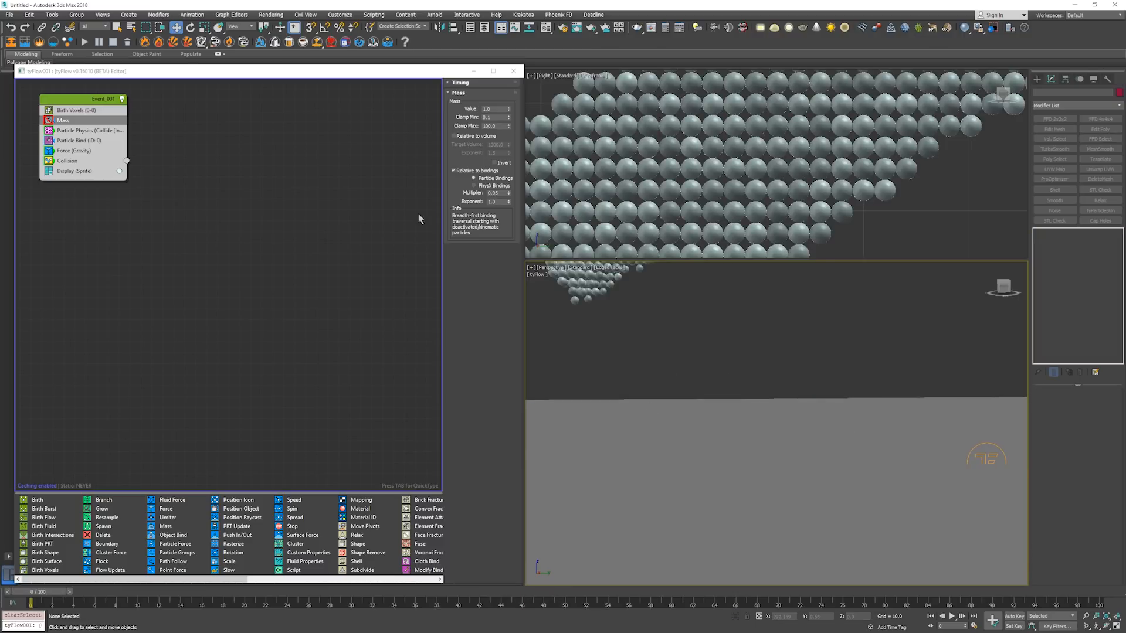
pyautogui.click(88, 151)
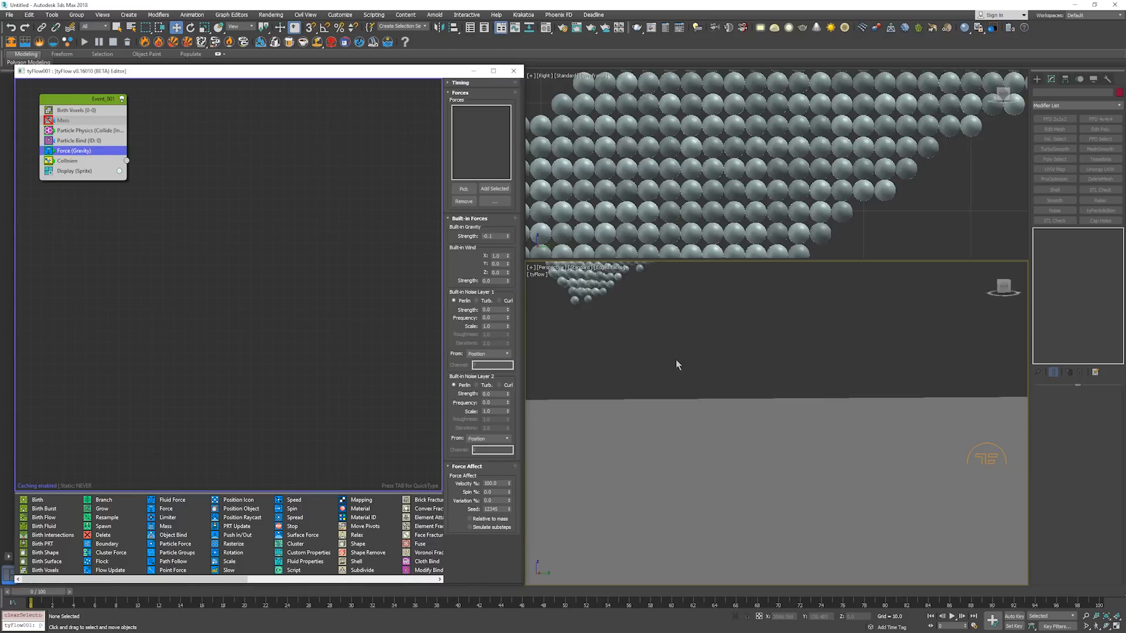
pyautogui.moveTo(676, 367); pyautogui.dragTo(694, 469, button='middle')
pyautogui.scroll(-3, 694, 469)
pyautogui.press('/')
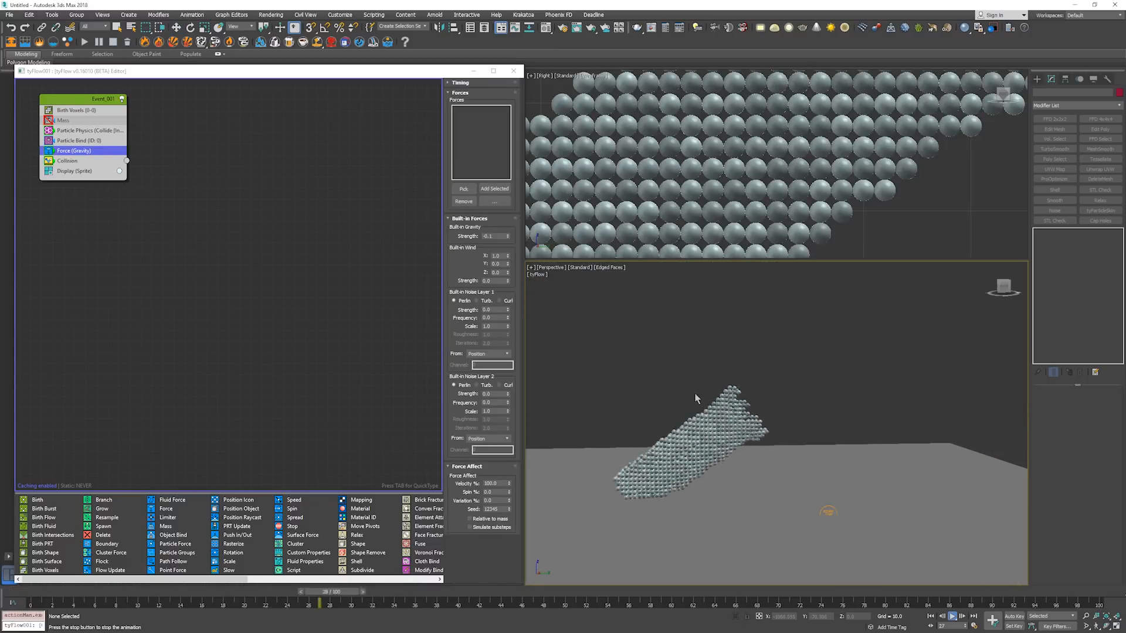
pyautogui.scroll(1, 695, 397)
pyautogui.press('/')
pyautogui.moveTo(727, 422); pyautogui.dragTo(750, 380, button='middle')
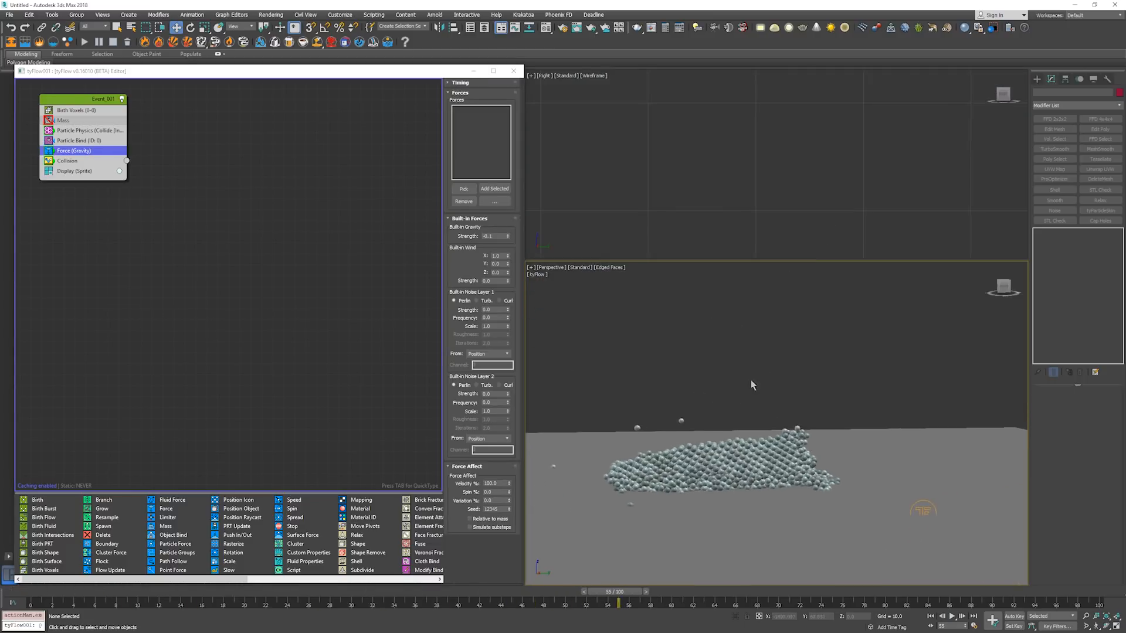
pyautogui.press('Home')
pyautogui.click(229, 223)
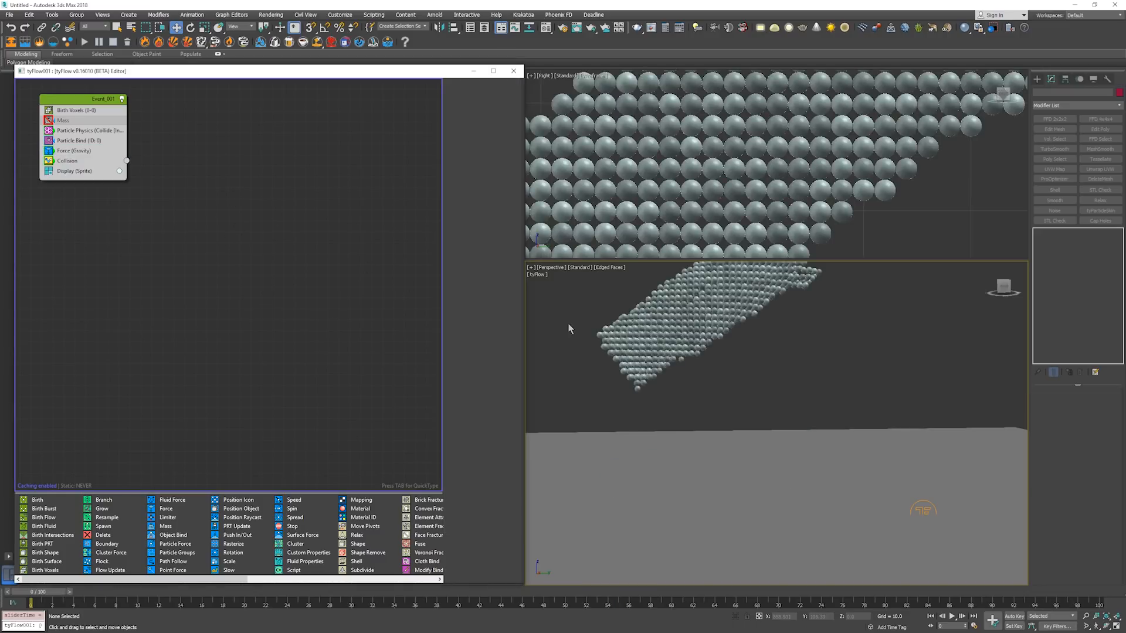
# Add a Cluster operator directly below Birth Voxels in Event_001.
pyautogui.moveTo(682, 363); pyautogui.dragTo(685, 370, button='middle')
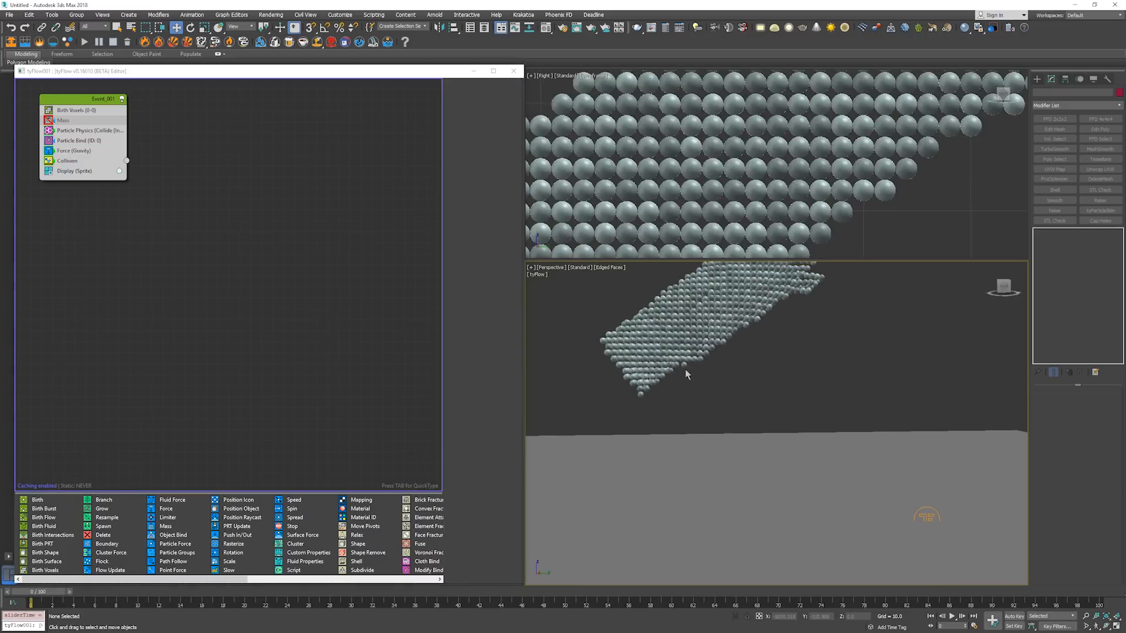
pyautogui.press('Tab')
pyautogui.write('clust')
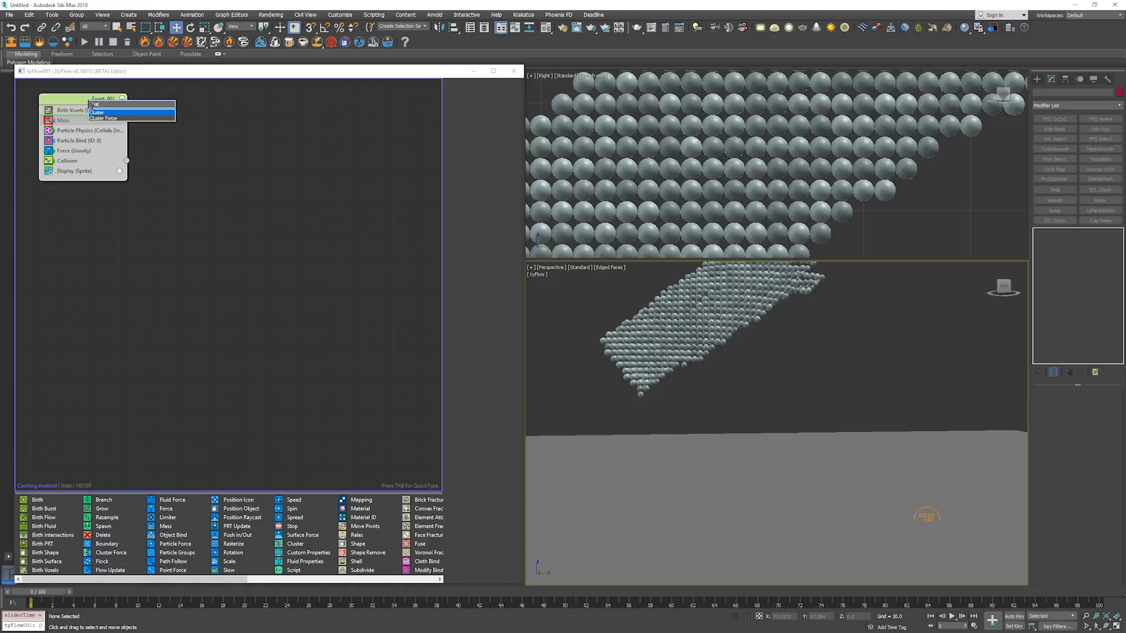
pyautogui.press('Return')
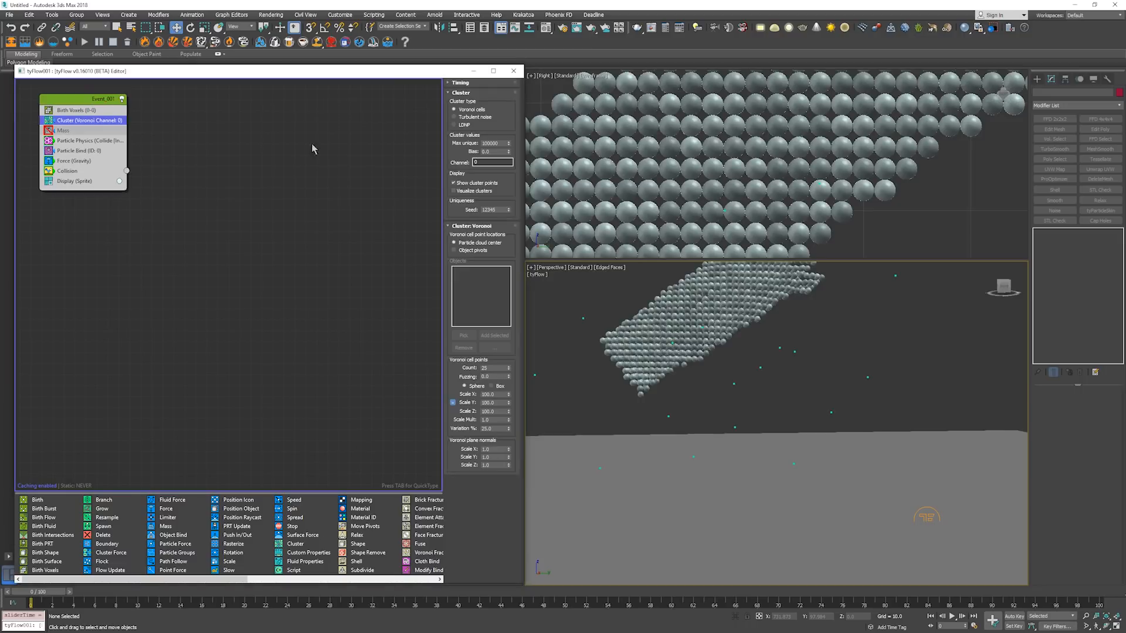
# Enable cluster visualization in the Cluster operator and inspect the coloured particles on the tower.
pyautogui.moveTo(610, 339); pyautogui.dragTo(627, 389, button='middle')
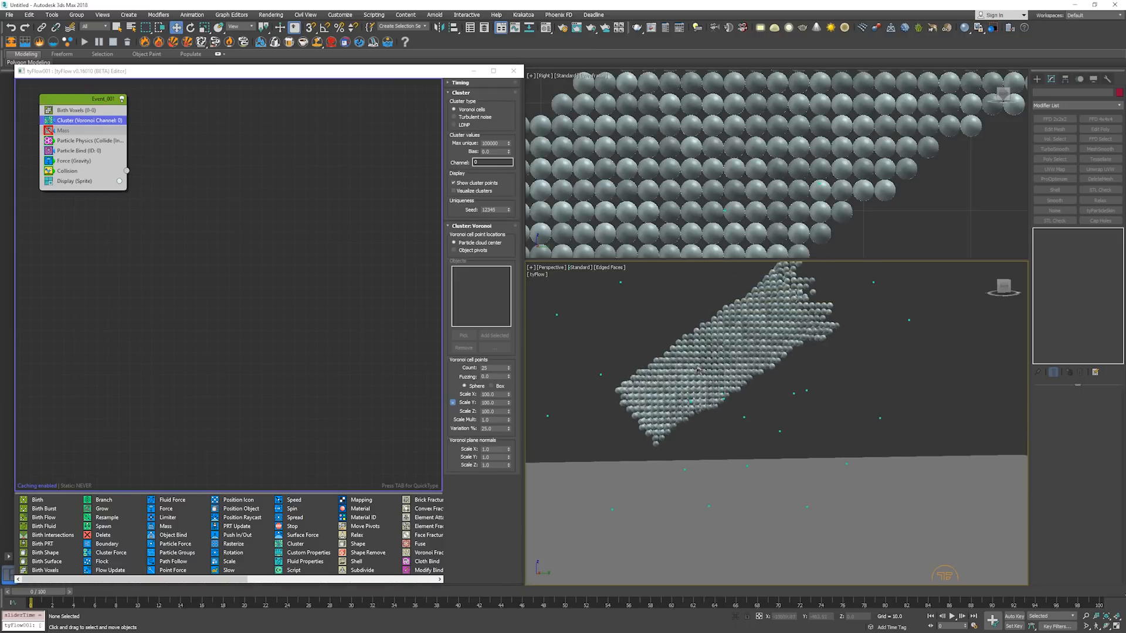
pyautogui.scroll(-3, 712, 367)
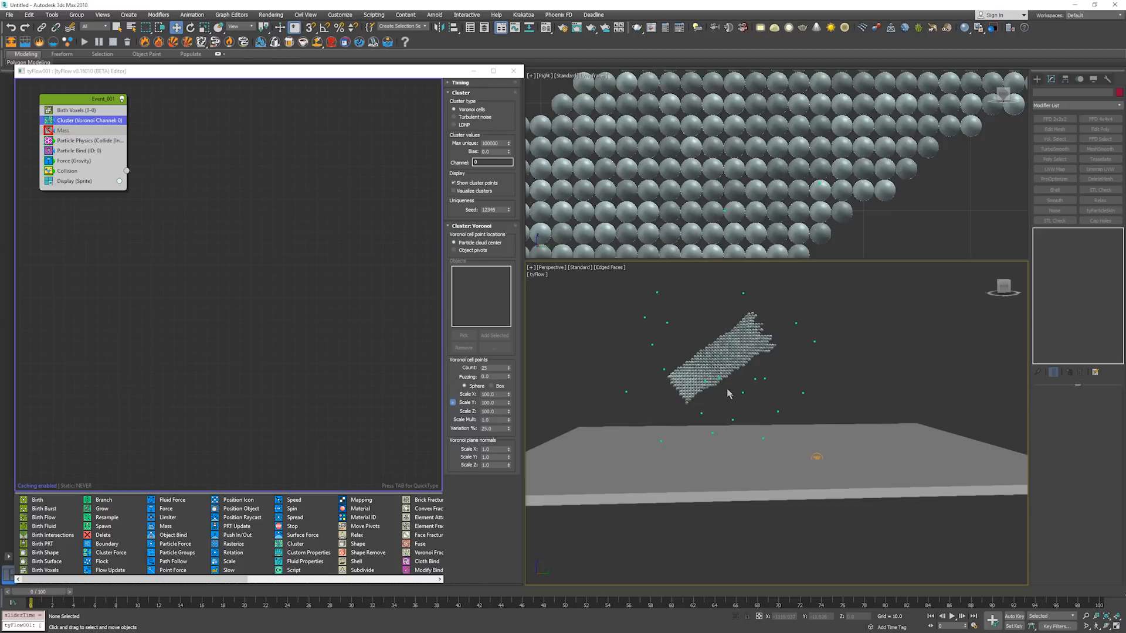
pyautogui.scroll(3, 709, 369)
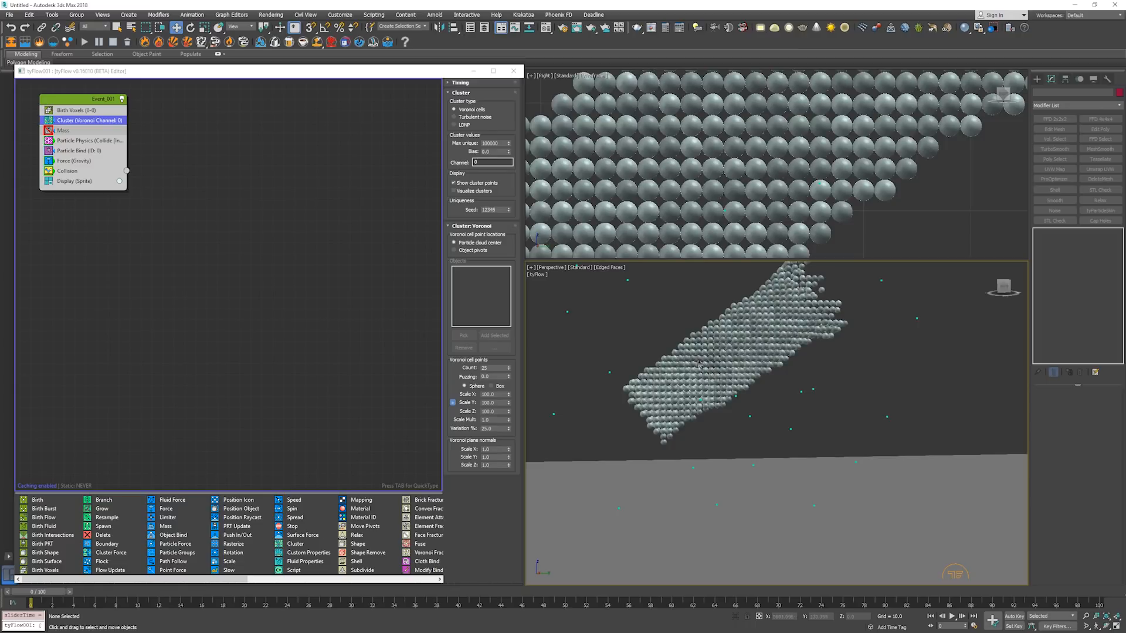
pyautogui.moveTo(702, 366); pyautogui.dragTo(714, 369, button='middle')
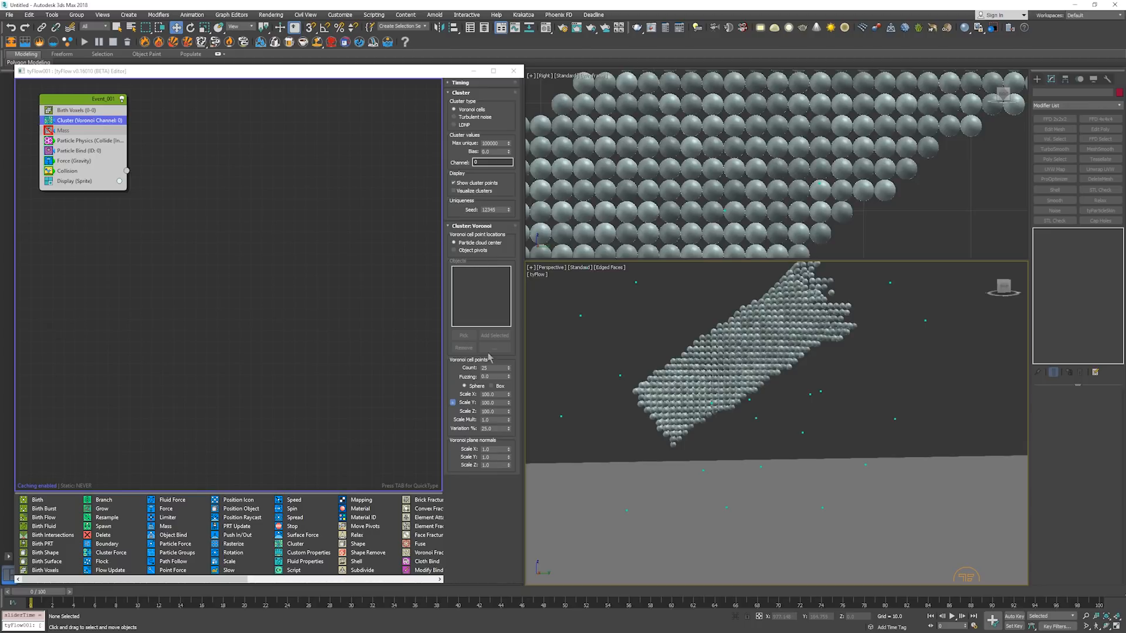
pyautogui.click(470, 190)
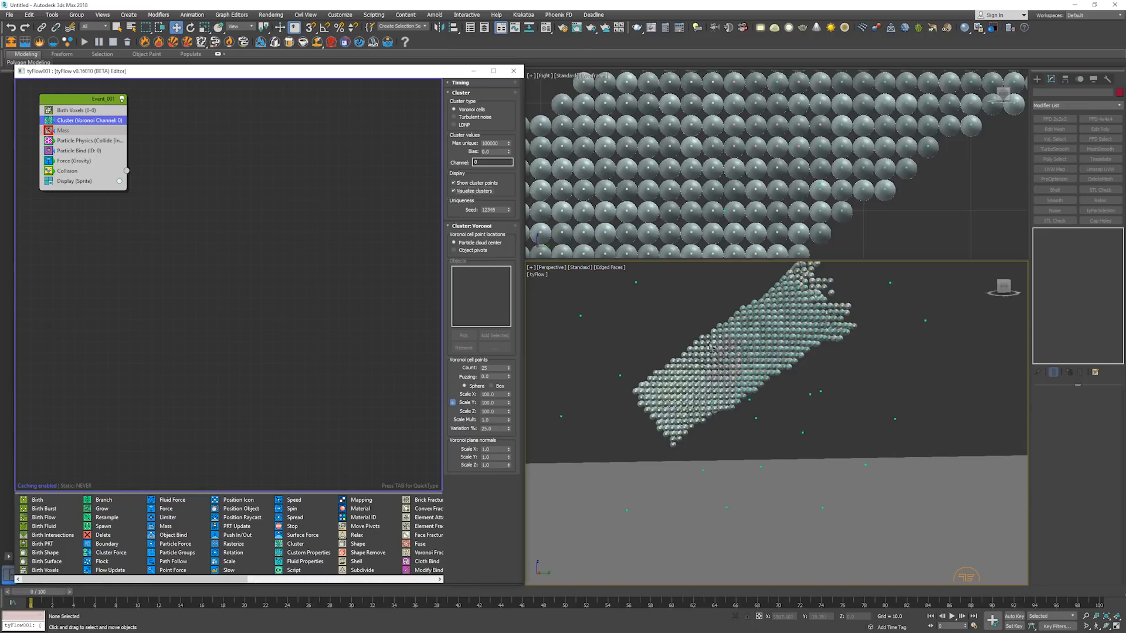
pyautogui.keyDown('alt'); pyautogui.moveTo(716, 359); pyautogui.dragTo(733, 367, button='middle'); pyautogui.keyUp('alt')
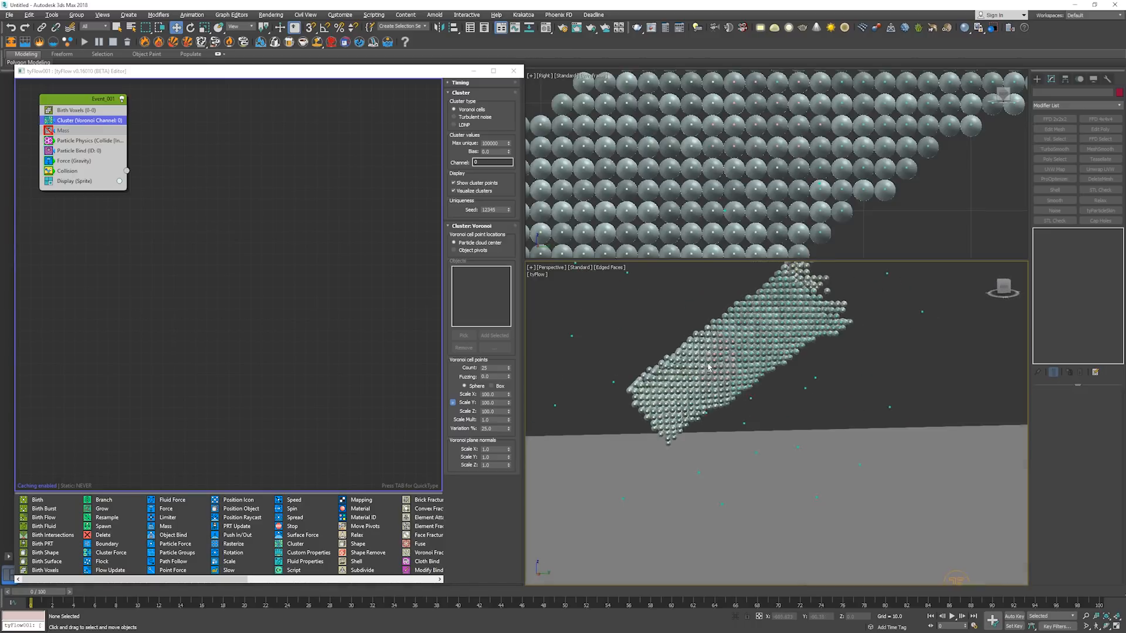
# Set the voxel size of the Birth Voxels operator to 0.8.
pyautogui.click(107, 110)
pyautogui.doubleClick(496, 291)
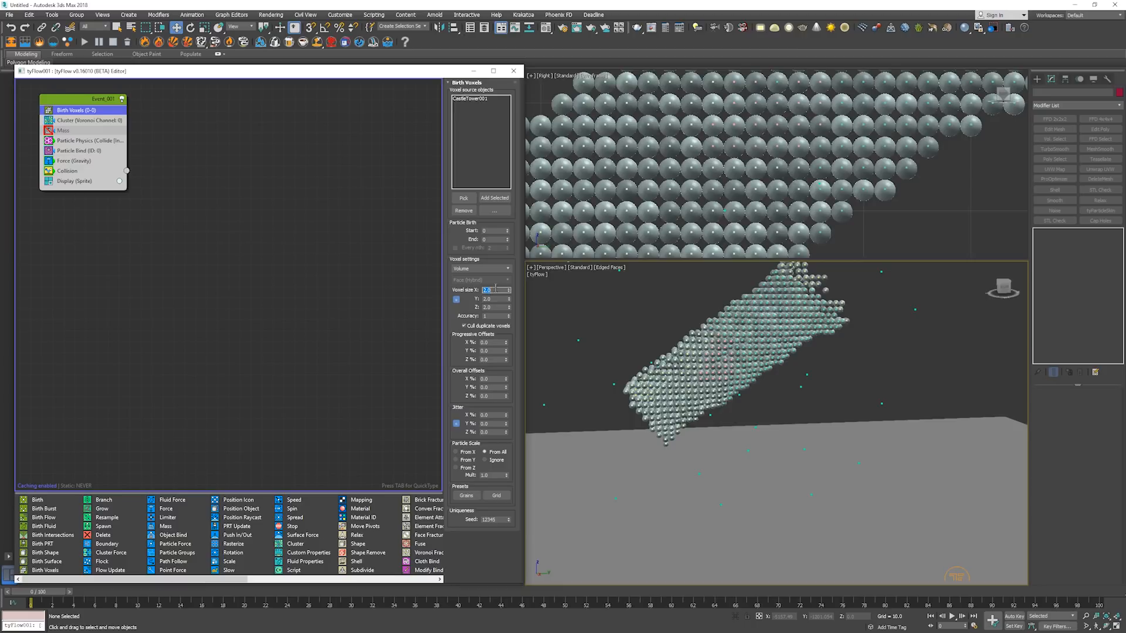
pyautogui.write('0.8')
pyautogui.press('Return')
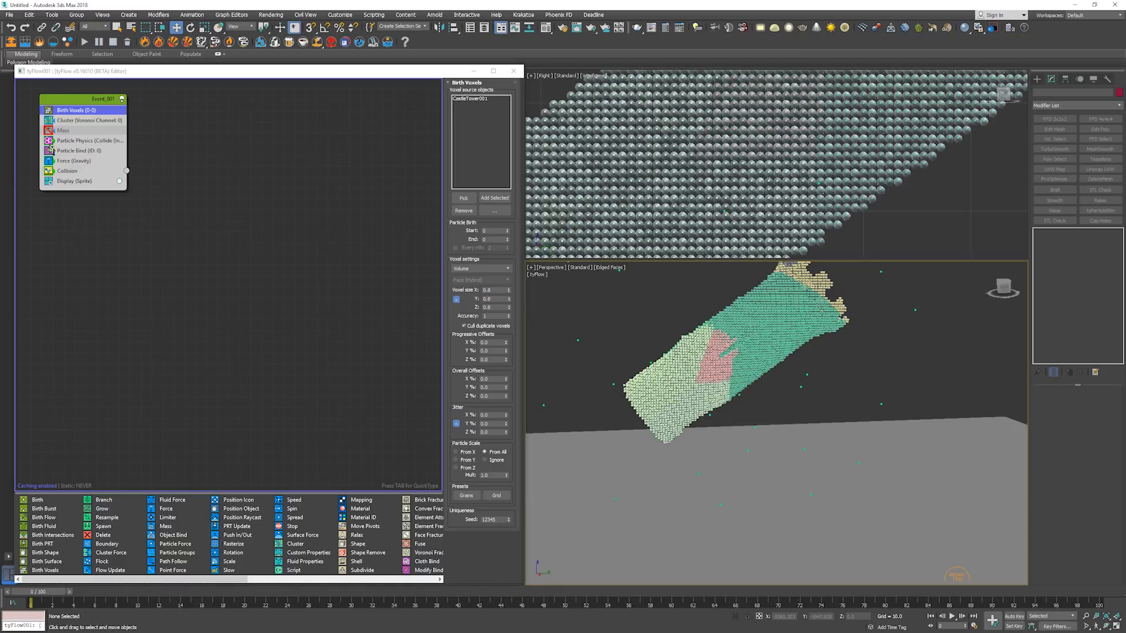
# Disable the Particle Physics and Particle Bind operators in Event_001.
pyautogui.click(48, 142)
pyautogui.click(49, 151)
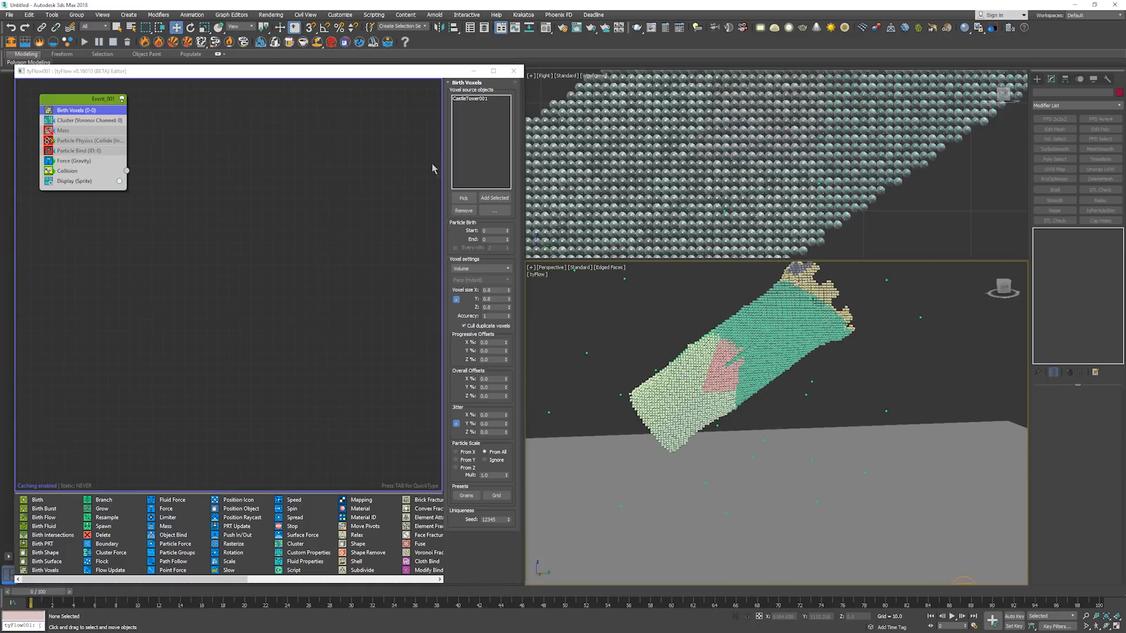
# Try a Voronoi cell point count of 100 in the Cluster operator and raise it to 200.
pyautogui.click(94, 120)
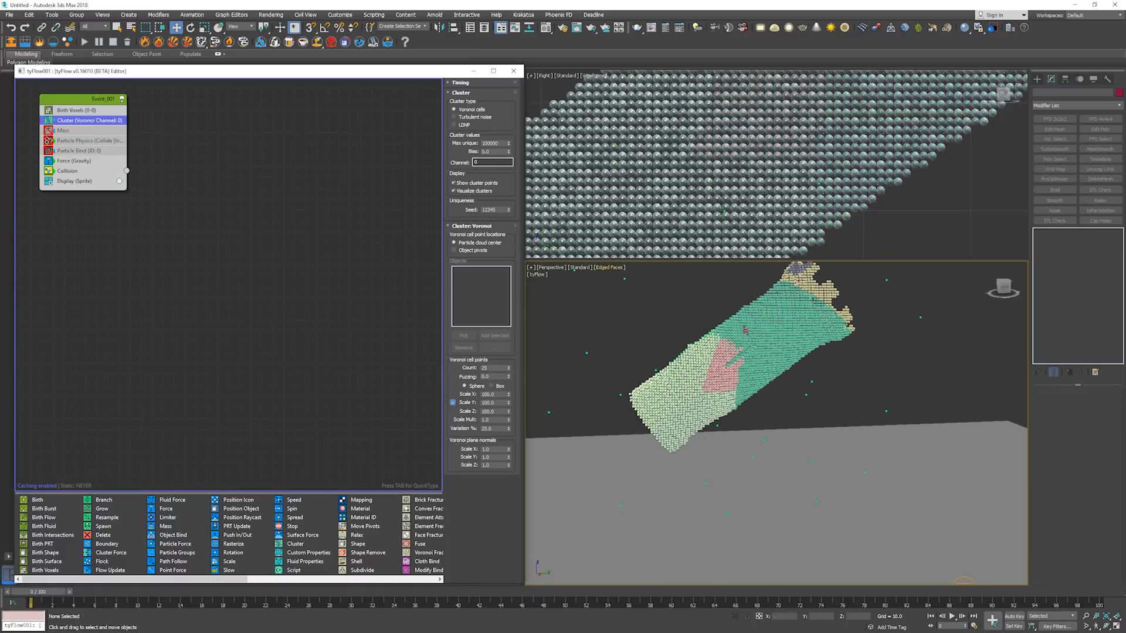
pyautogui.moveTo(782, 358)
pyautogui.keyDown('alt'); pyautogui.mouseDown(button='middle')
pyautogui.moveTo(871, 369)
pyautogui.moveTo(784, 346)
pyautogui.mouseUp(button='middle'); pyautogui.keyUp('alt')
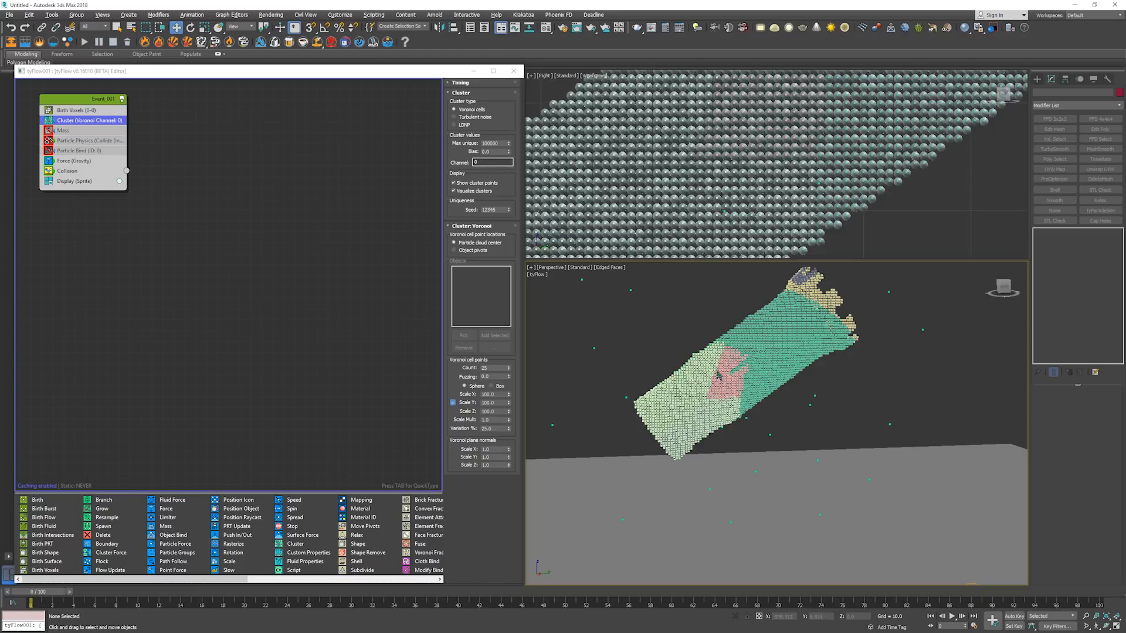
pyautogui.doubleClick(489, 367)
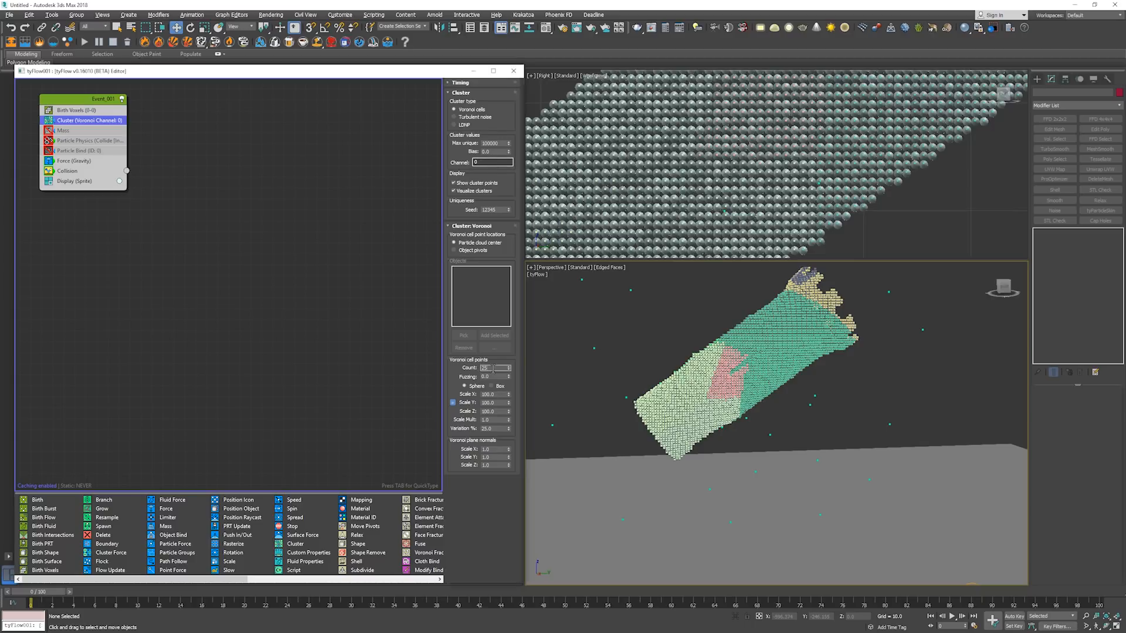
pyautogui.write('100')
pyautogui.press('Return')
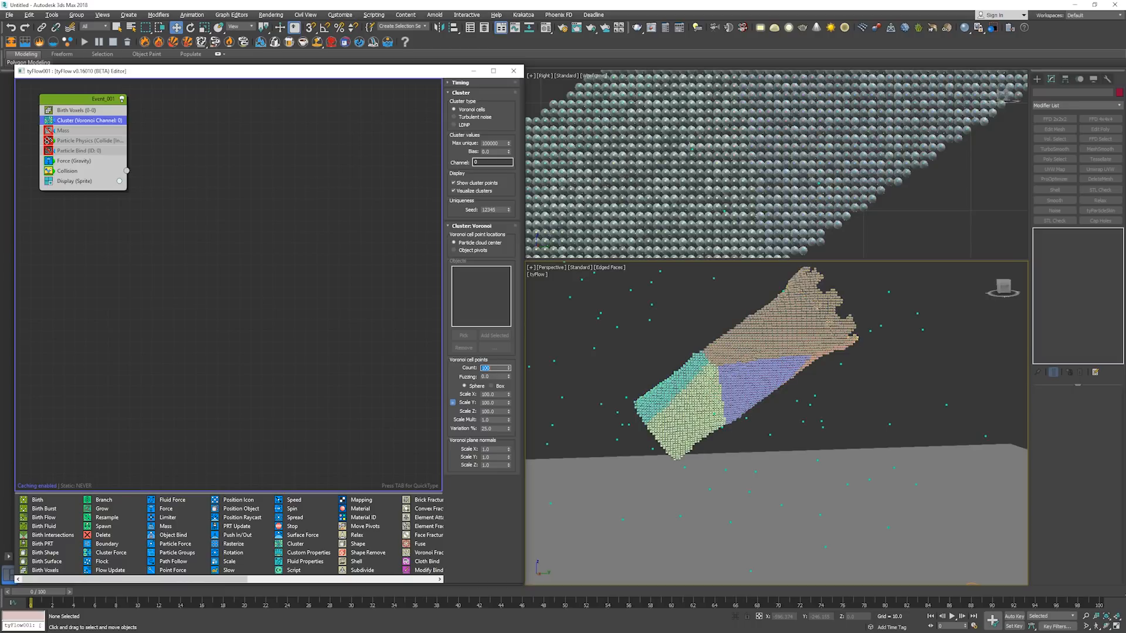
# Try fuzzing values of 10, 5, 1 and 2 for the Voronoi cell points.
pyautogui.doubleClick(493, 376)
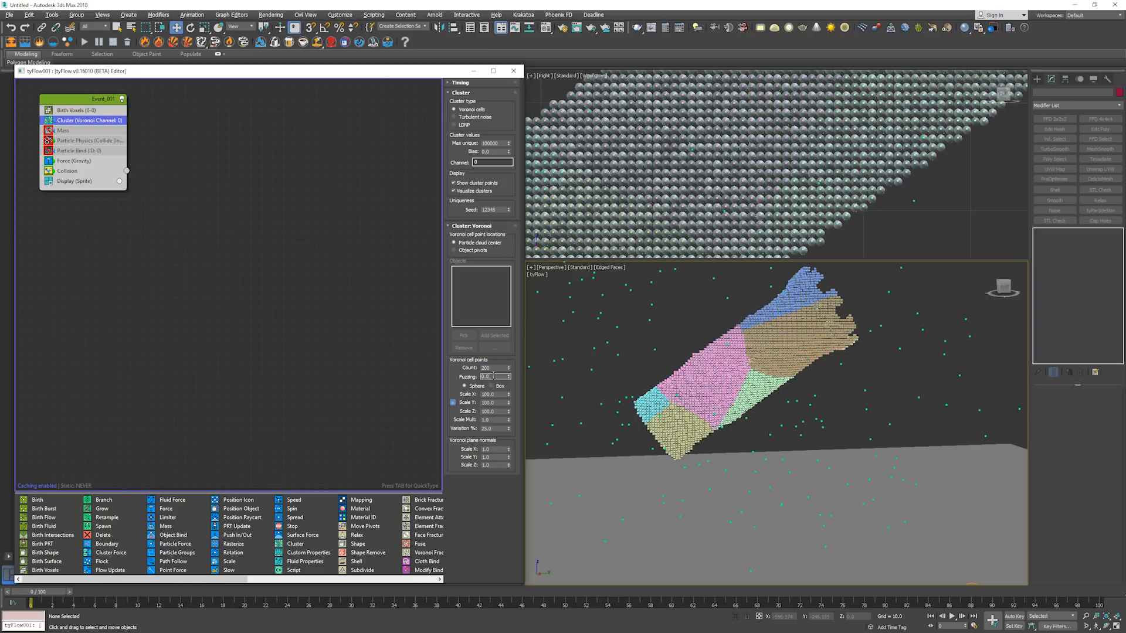
pyautogui.press('Return')
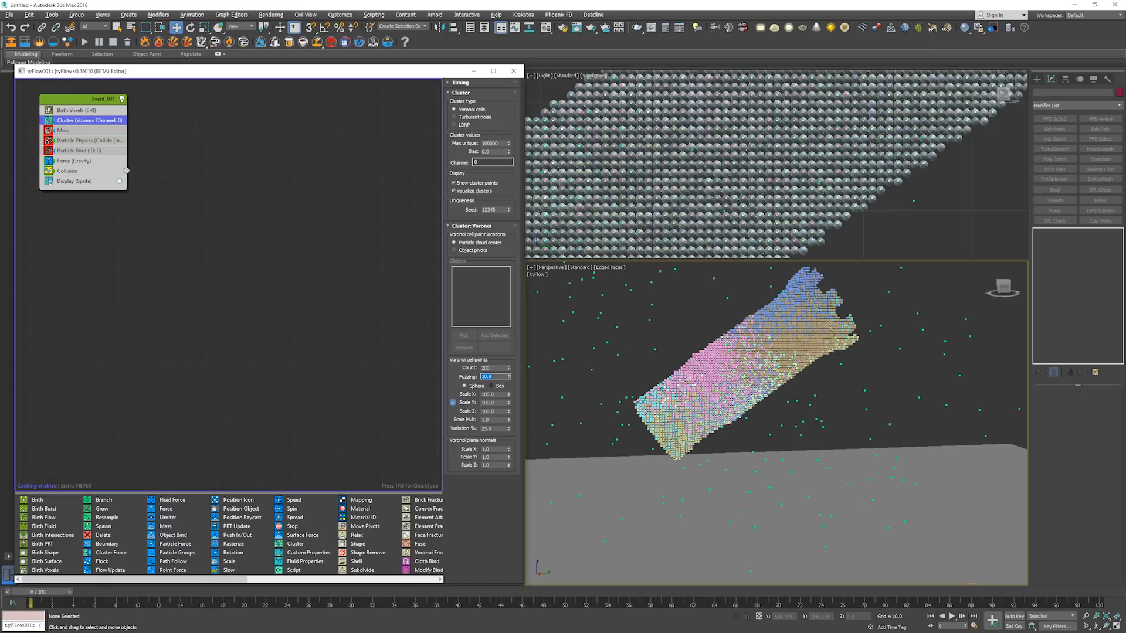
pyautogui.write('5')
pyautogui.press('Return')
pyautogui.write('0')
pyautogui.press('Return')
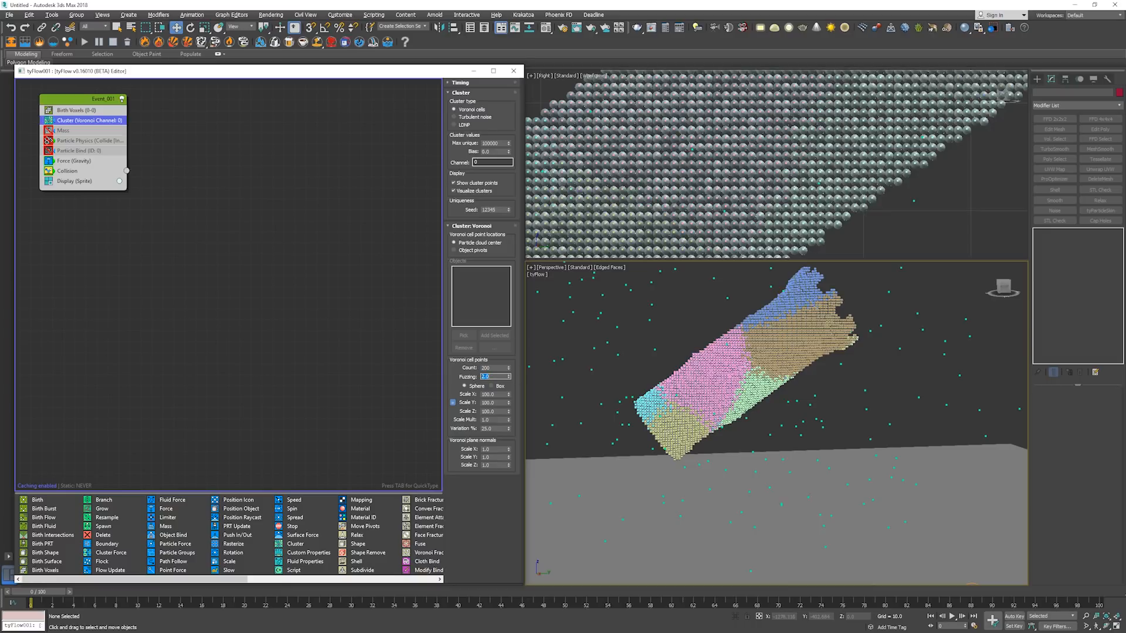
pyautogui.write('2')
pyautogui.press('Return')
pyautogui.click(745, 400)
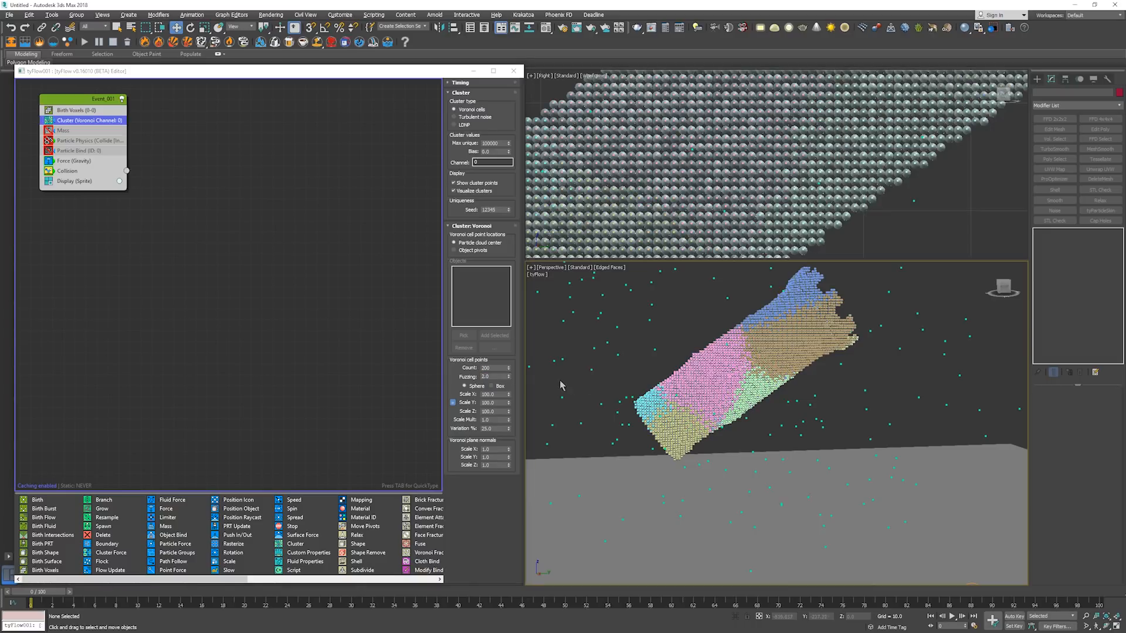
# Set the Voronoi cell points' fuzzing to 1.5 and inspect the cluster borders on the tower.
pyautogui.click(497, 377)
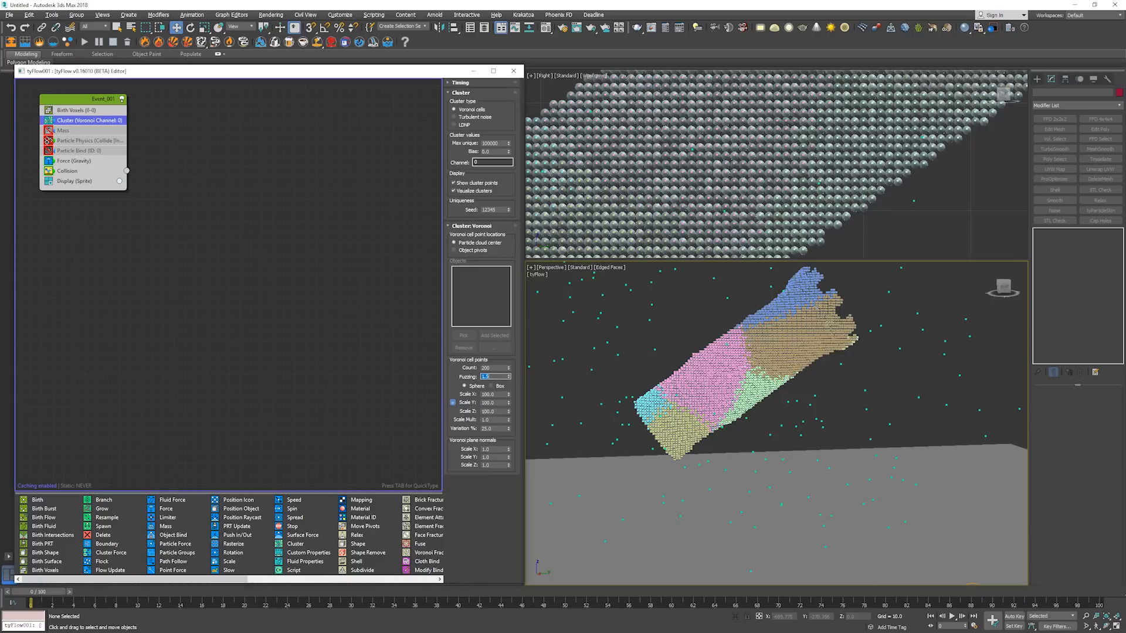
pyautogui.click(694, 401)
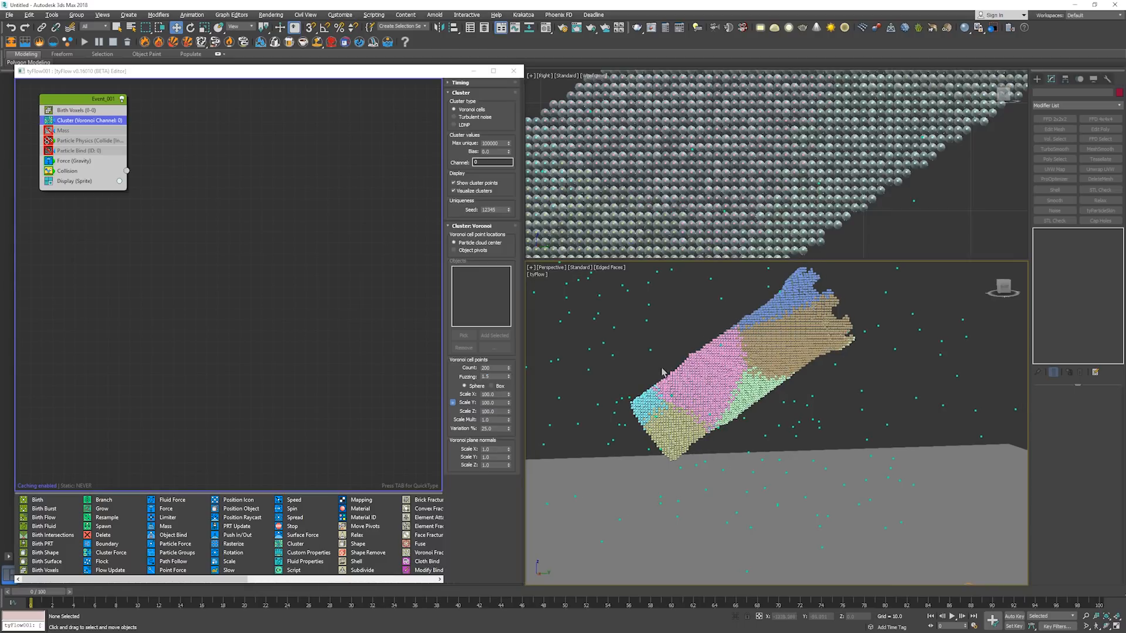
pyautogui.scroll(-2, 740, 382)
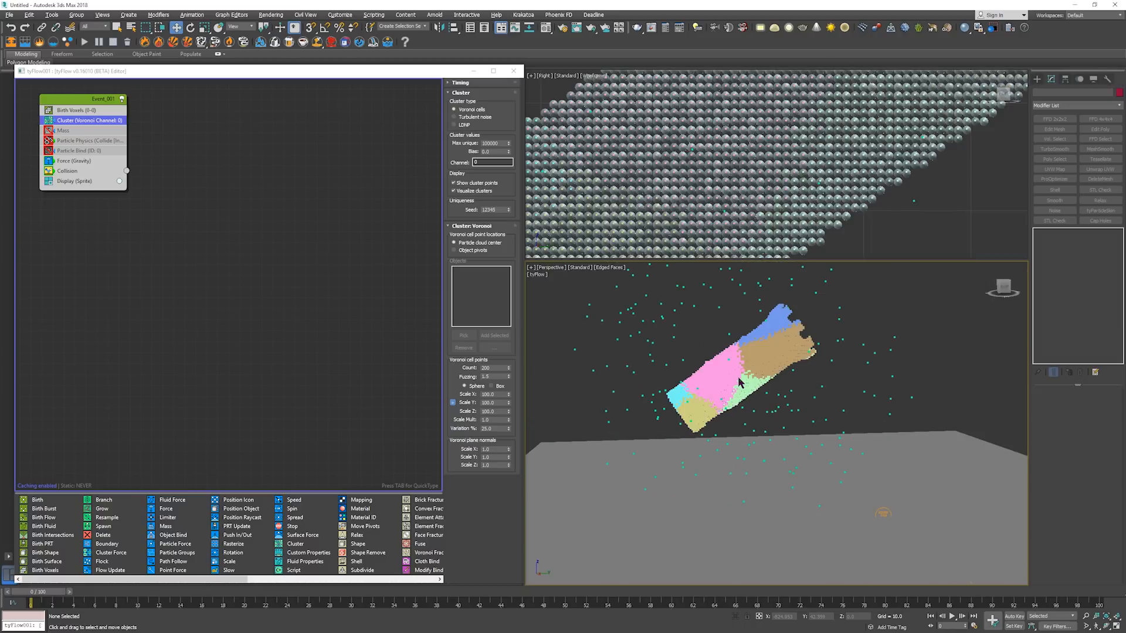
pyautogui.scroll(2, 741, 382)
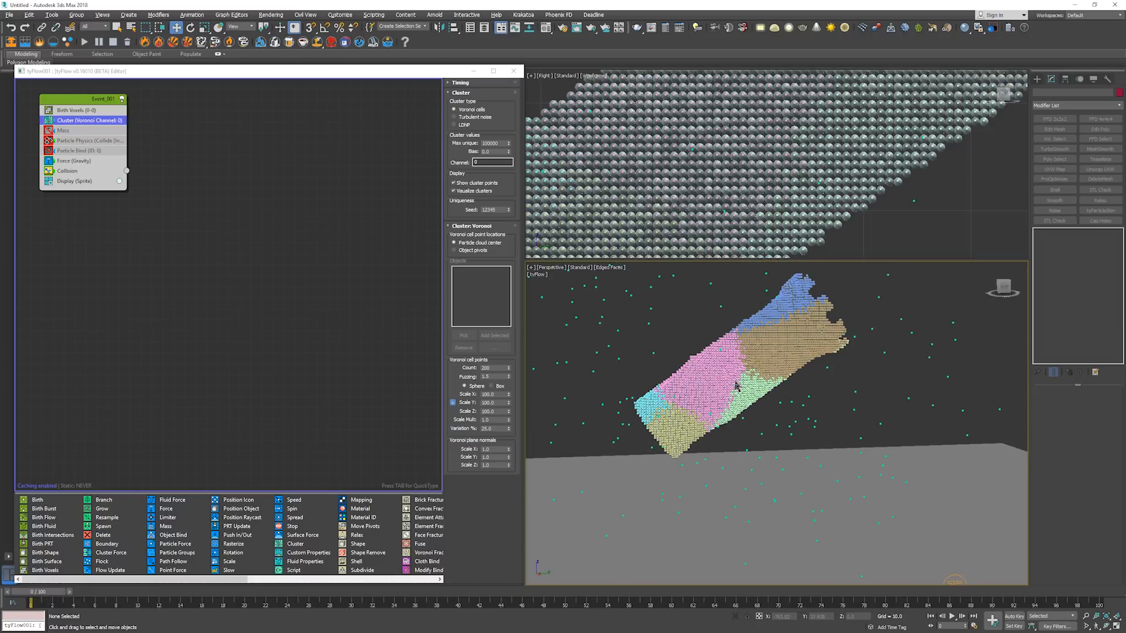
# Try Voronoi cell point scales of 50 and 10 on all axes and inspect the tower's clusters.
pyautogui.doubleClick(487, 419)
pyautogui.moveTo(609, 357); pyautogui.dragTo(609, 361, button='middle')
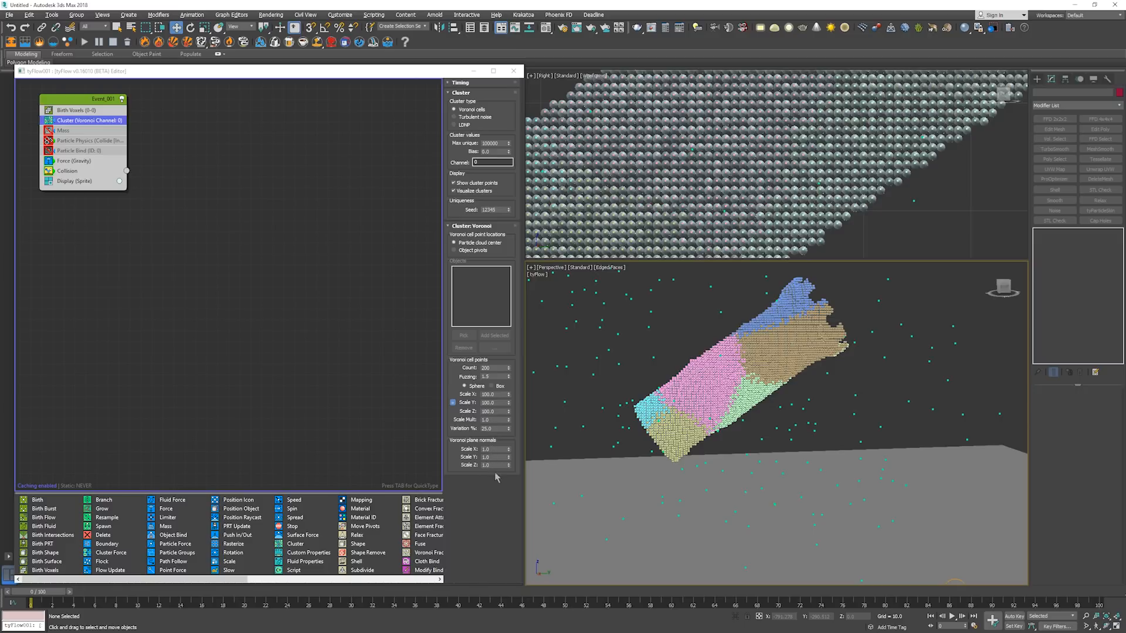
pyautogui.scroll(-5, 680, 401)
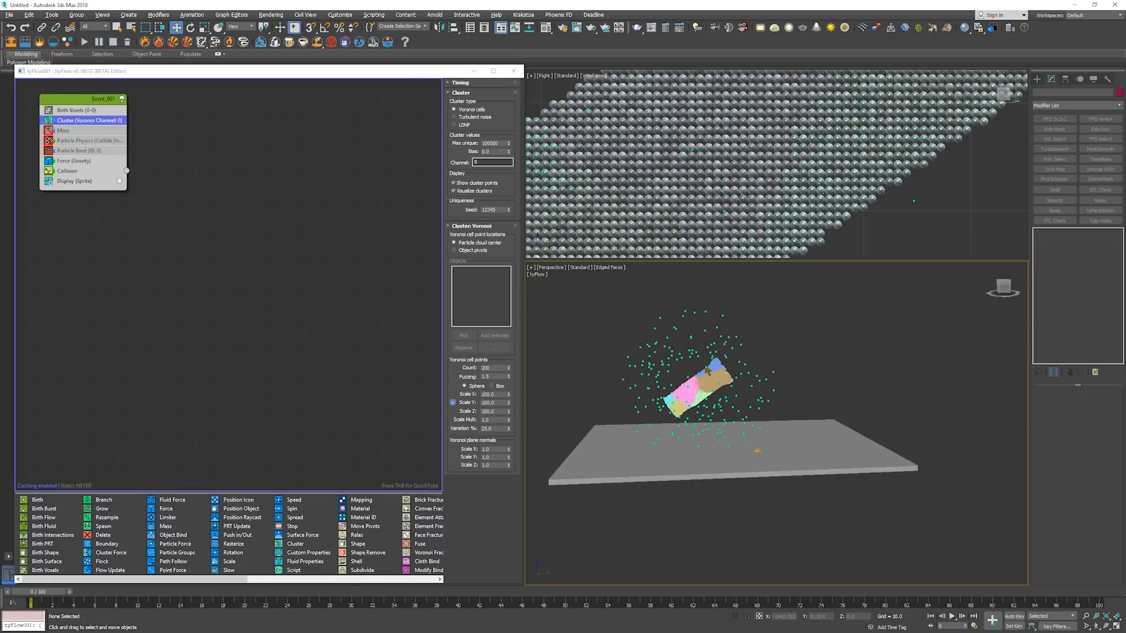
pyautogui.scroll(2, 632, 415)
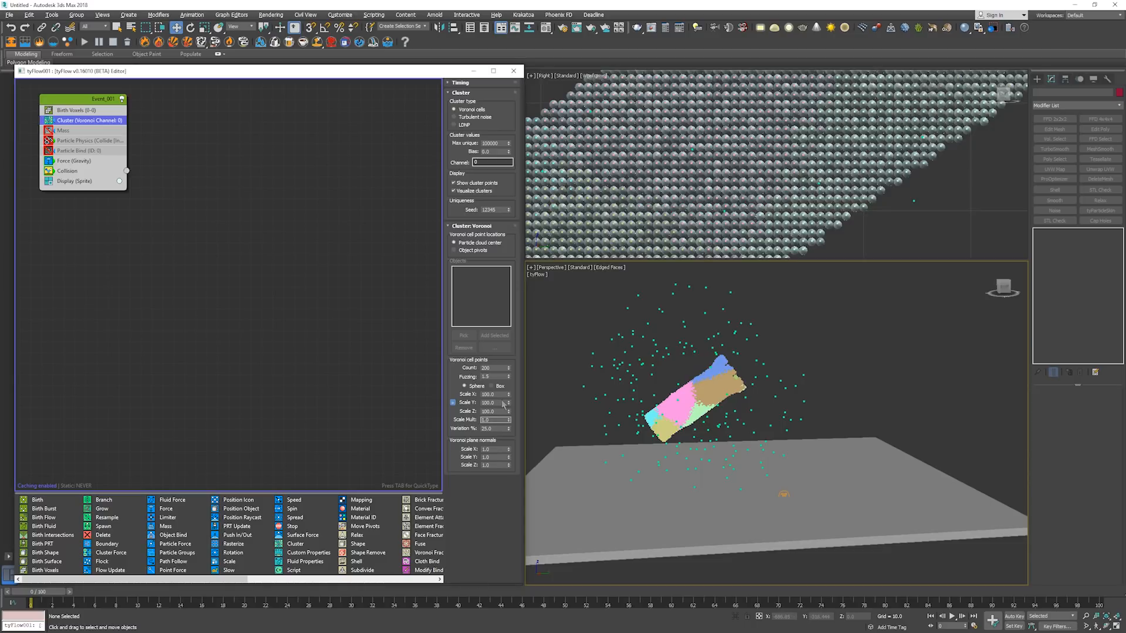
pyautogui.doubleClick(495, 394)
pyautogui.write('50')
pyautogui.press('Return')
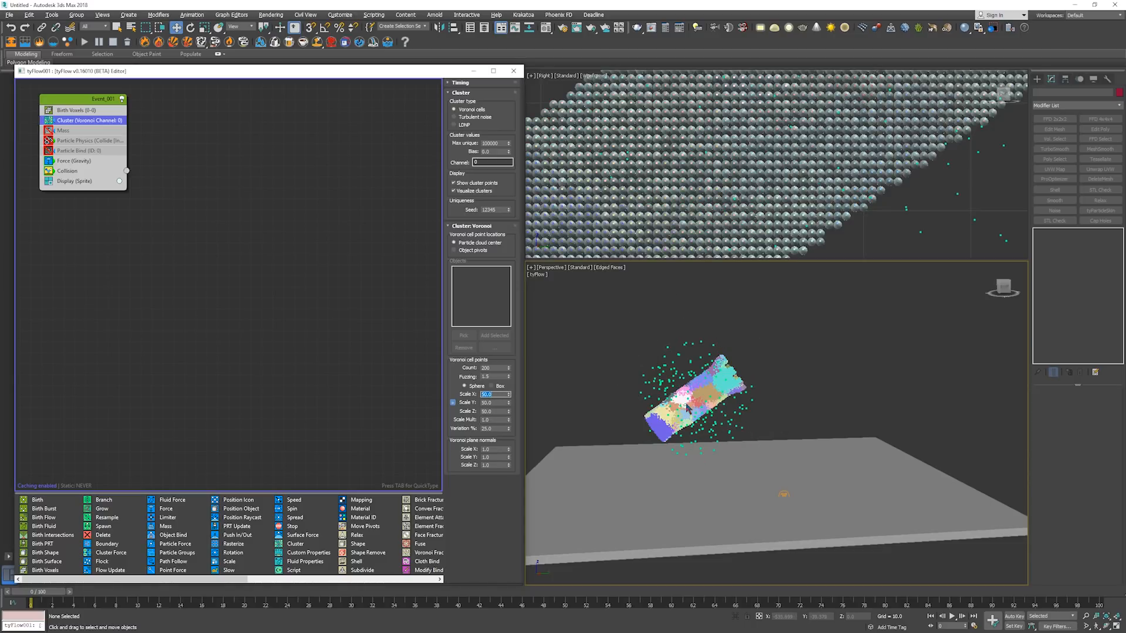
pyautogui.write('10')
pyautogui.press('Return')
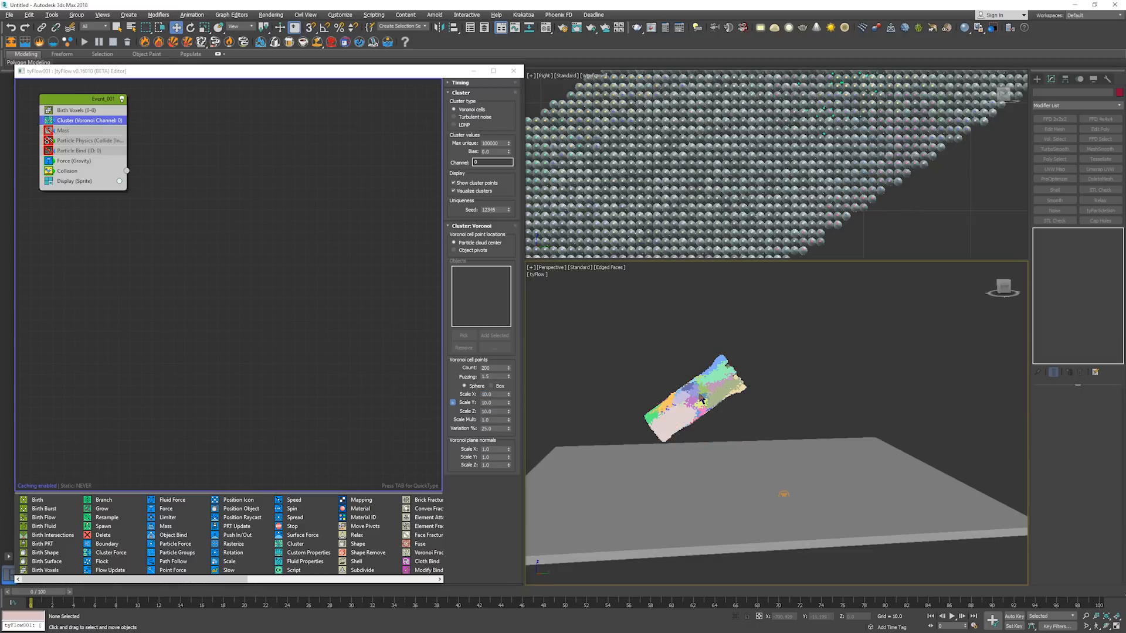
pyautogui.scroll(4, 699, 405)
pyautogui.scroll(-3, 699, 413)
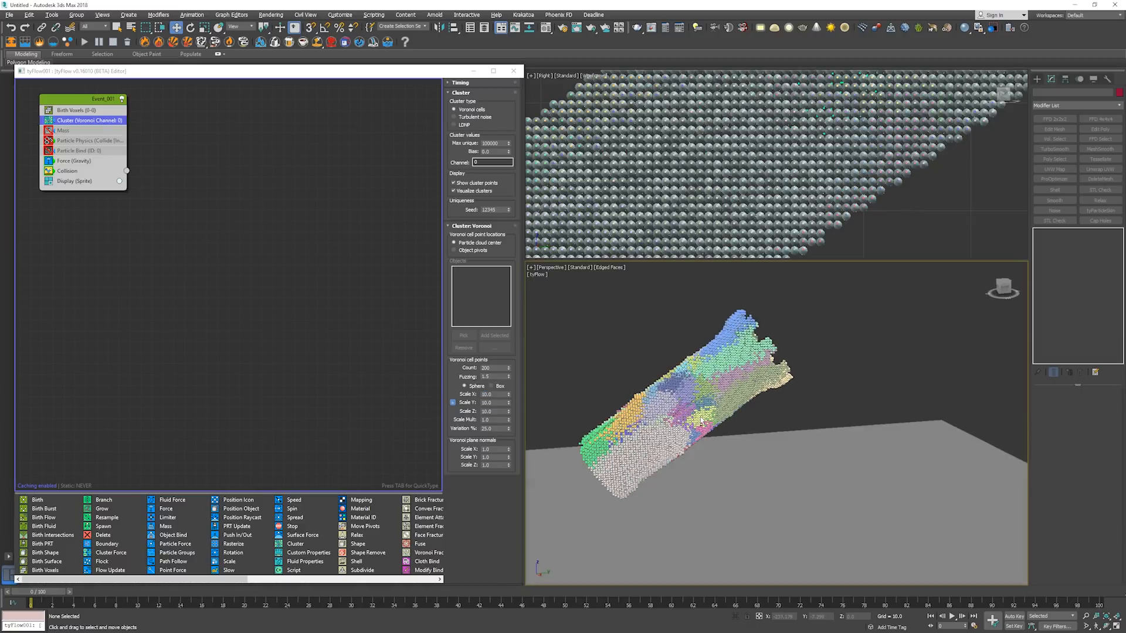
pyautogui.moveTo(692, 404)
pyautogui.keyDown('alt'); pyautogui.mouseDown(button='middle')
pyautogui.moveTo(741, 408)
pyautogui.moveTo(684, 392)
pyautogui.mouseUp(button='middle'); pyautogui.keyUp('alt')
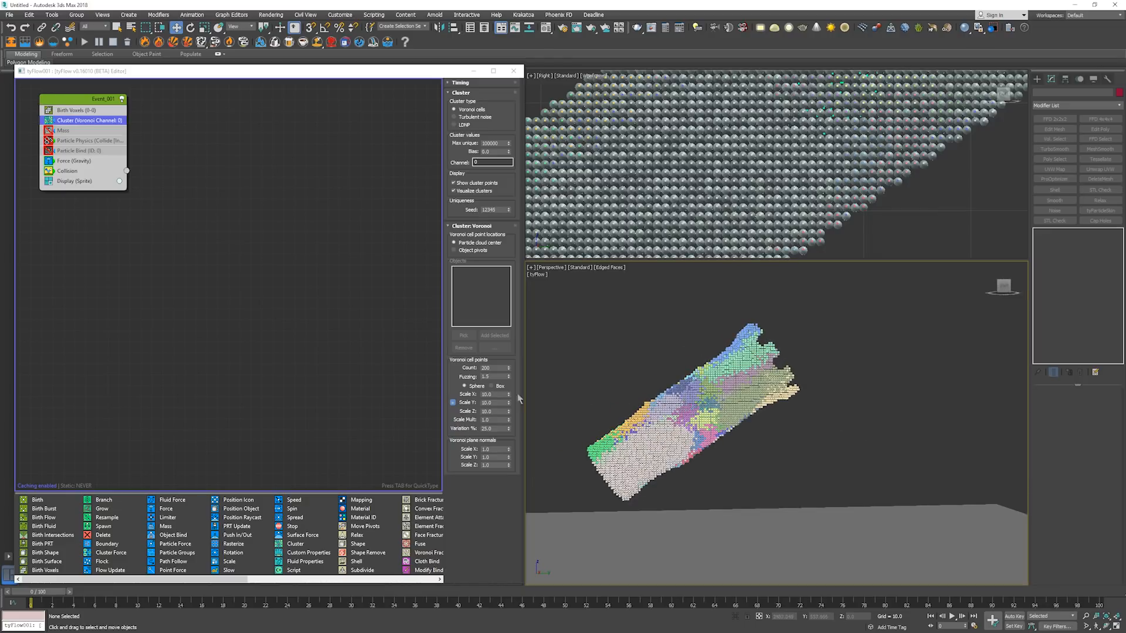
# Compare Voronoi cell point scales of 100 and 50, and settle on 75 for all axes.
pyautogui.click(492, 394)
pyautogui.write('10')
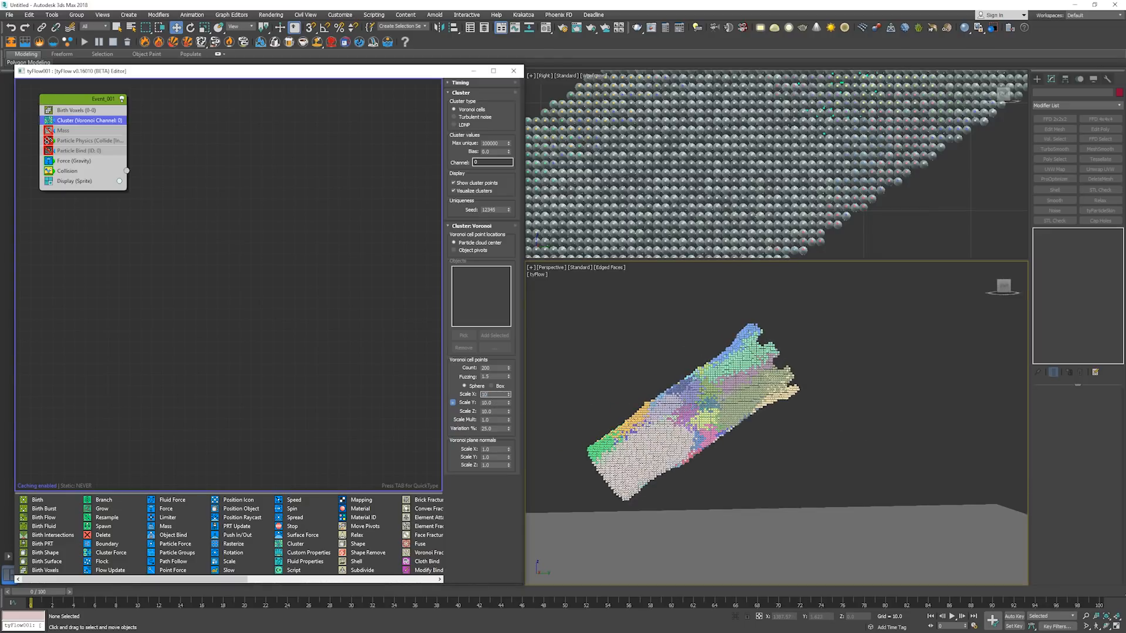
pyautogui.write('0')
pyautogui.press('Return')
pyautogui.write('50')
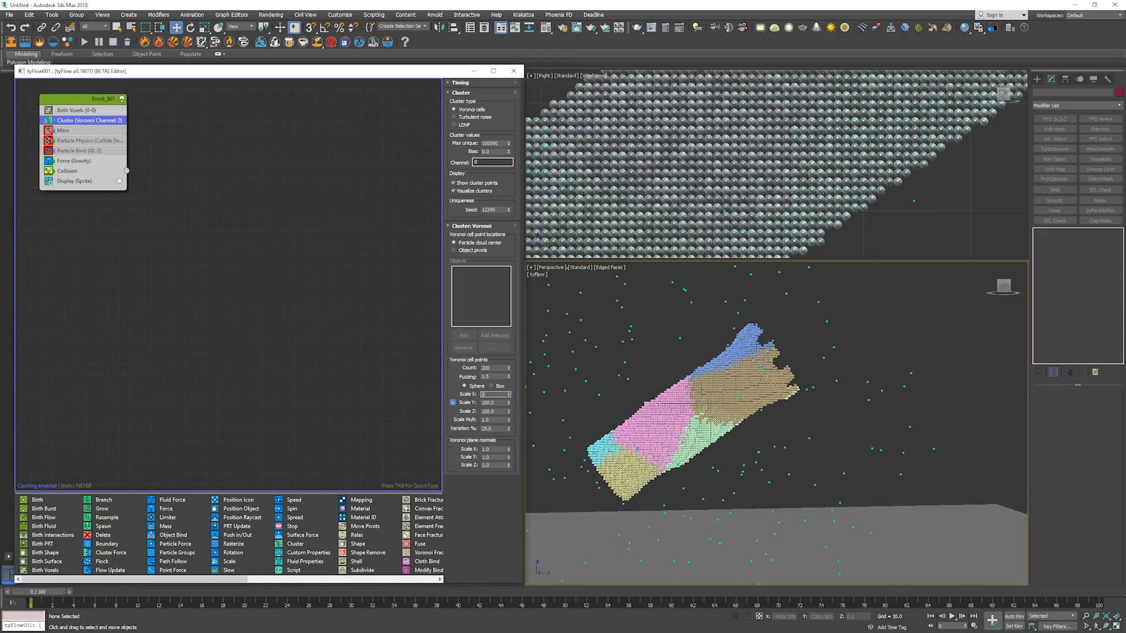
pyautogui.press('Return')
pyautogui.write('75')
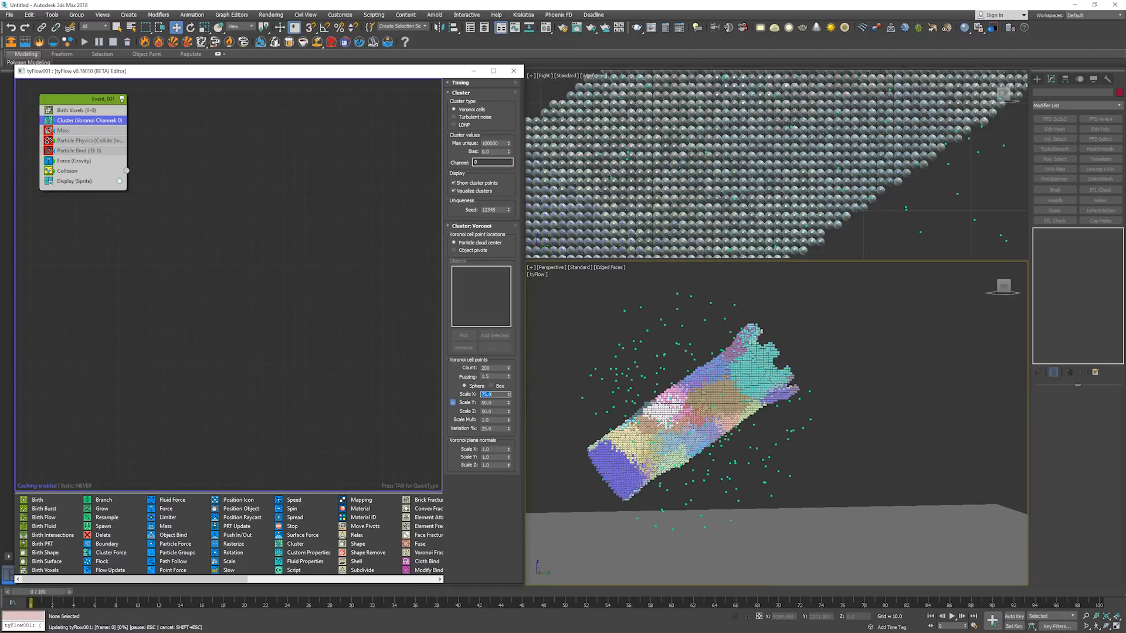
pyautogui.press('Return')
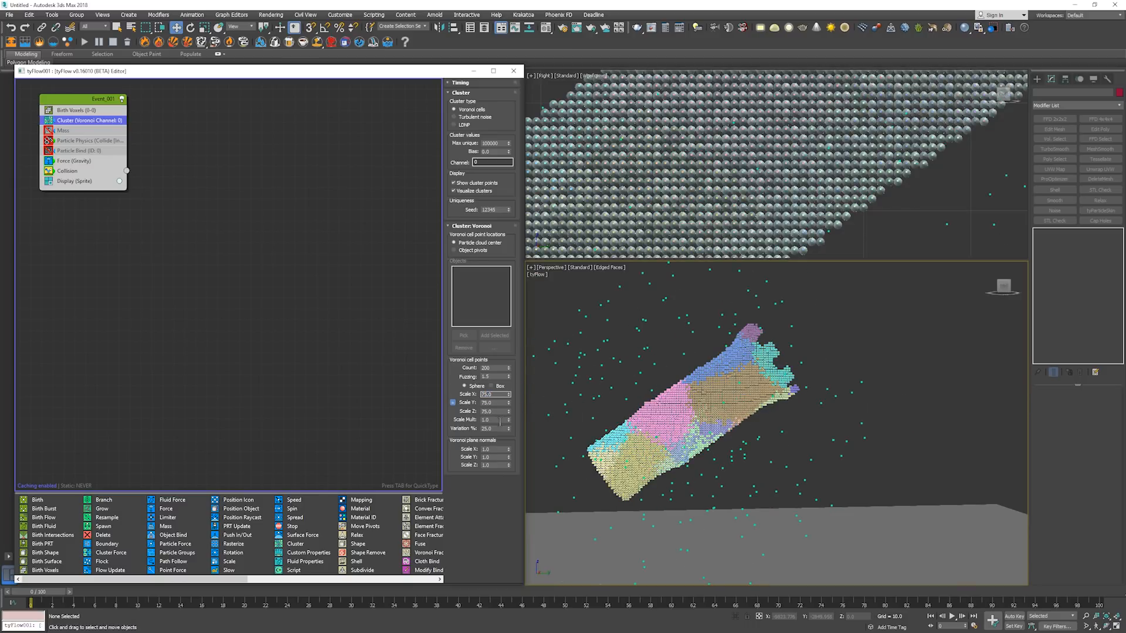
# Try cell point scale multipliers of 2 and 0.5, and restore the multiplier to 1.0.
pyautogui.click(499, 419)
pyautogui.write('2')
pyautogui.press('Return')
pyautogui.write('0.5')
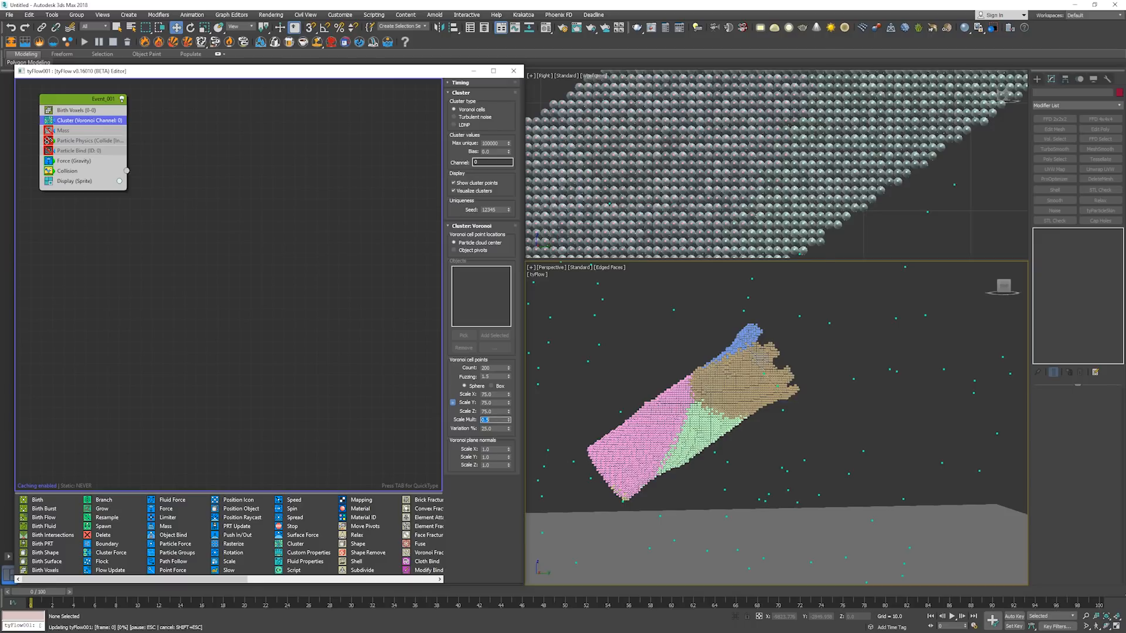
pyautogui.press('Return')
pyautogui.write('1')
pyautogui.press('Return')
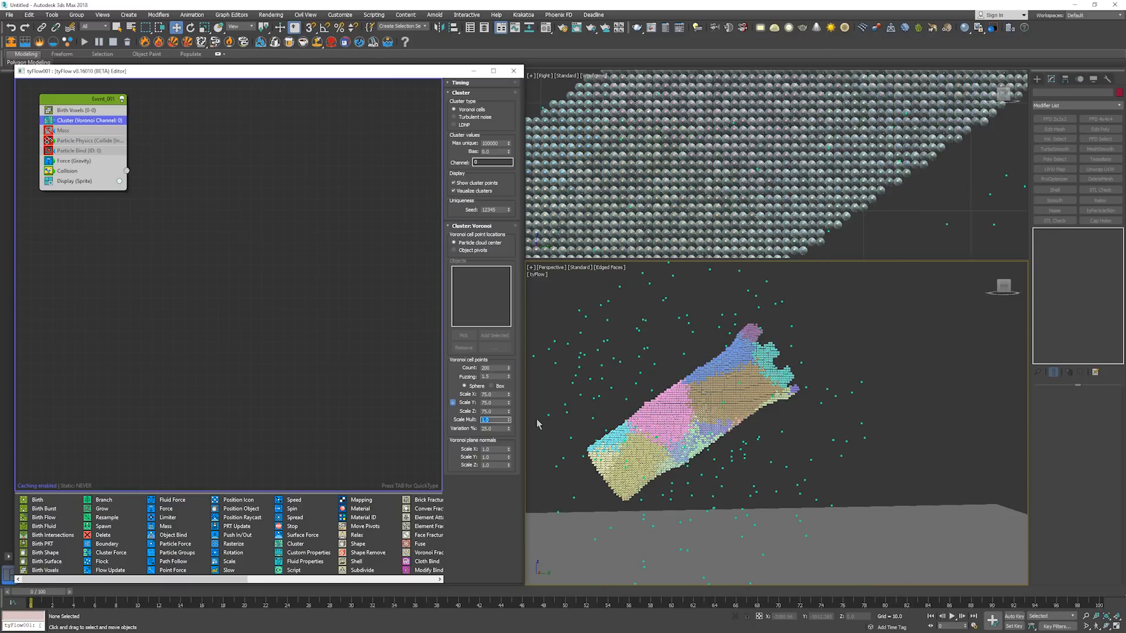
# Change the Cluster operator's cluster type to Turbulent noise and inspect the pattern on the tower.
pyautogui.keyDown('alt'); pyautogui.moveTo(669, 410); pyautogui.dragTo(726, 384, button='middle'); pyautogui.keyUp('alt')
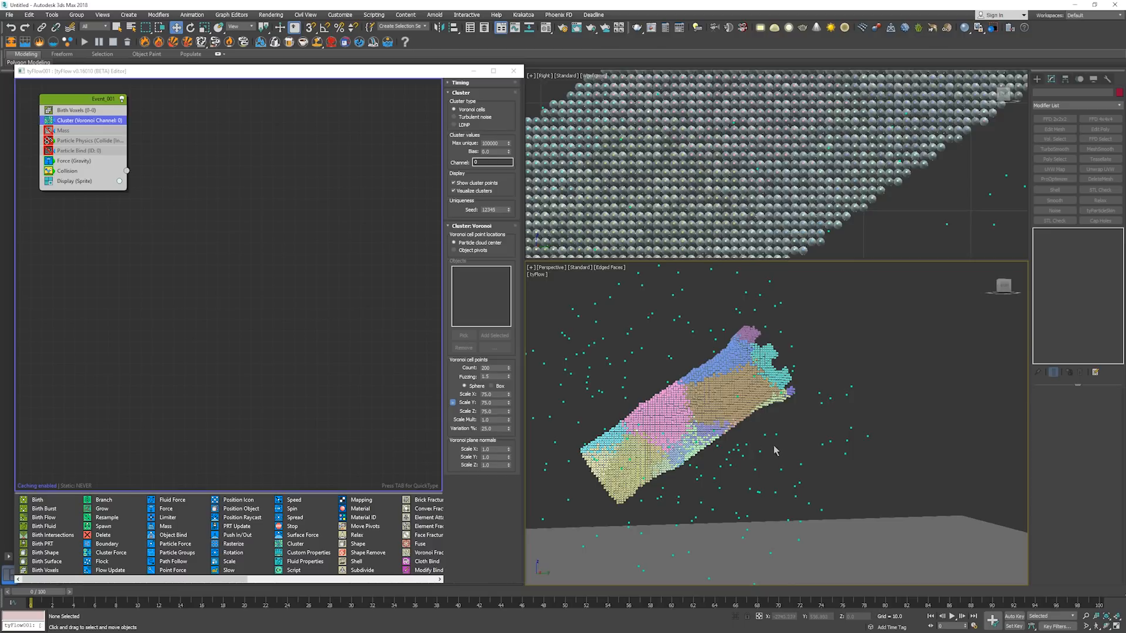
pyautogui.scroll(-4, 775, 450)
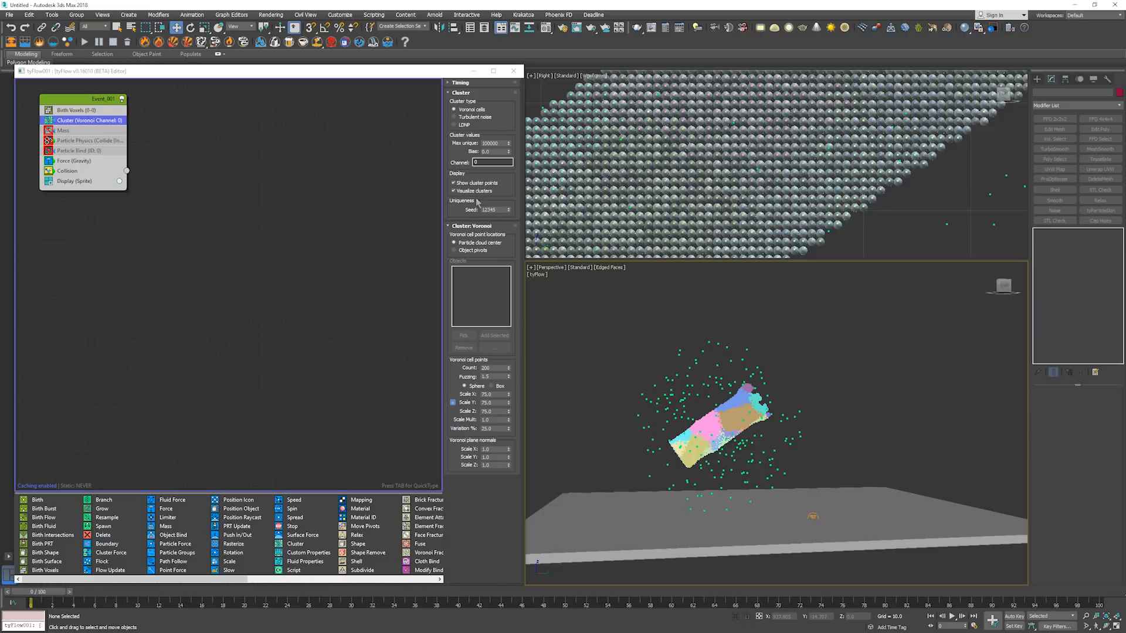
pyautogui.click(475, 117)
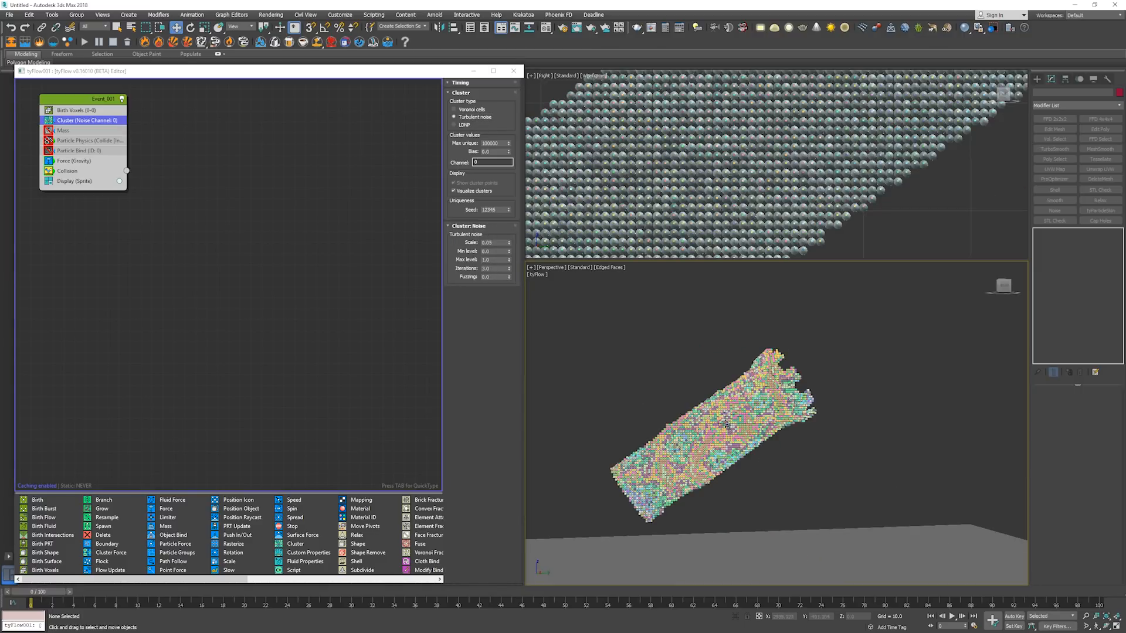
pyautogui.scroll(2, 725, 423)
pyautogui.scroll(-2, 643, 354)
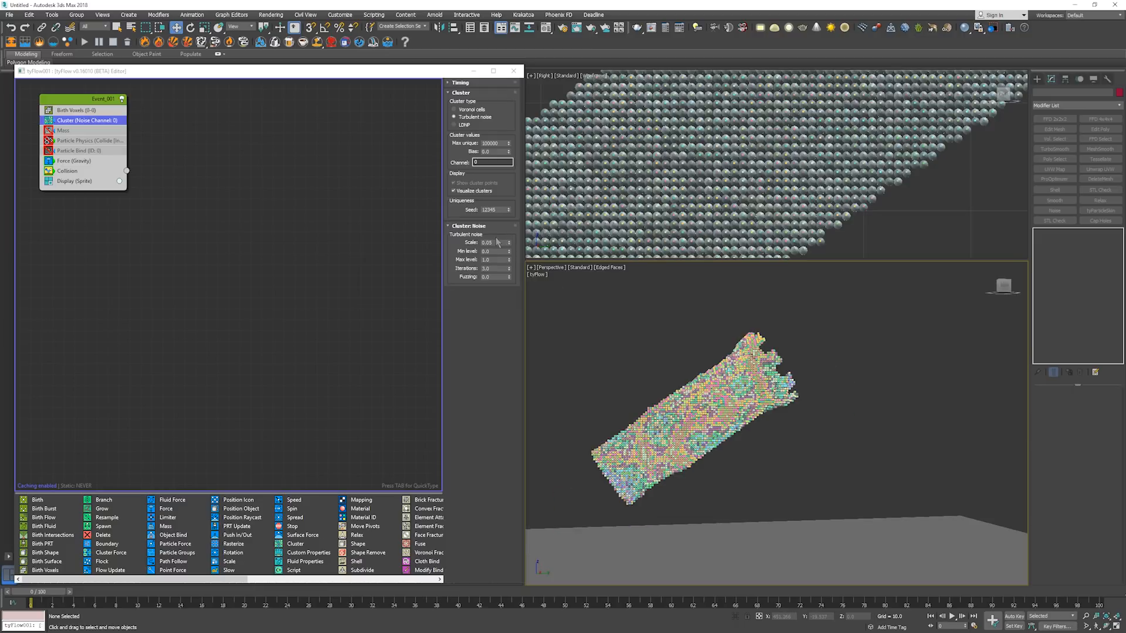
# Try turbulent noise scales of 0.1, 0.5, 100 and 75 for the clusters.
pyautogui.doubleClick(489, 243)
pyautogui.write('0.1')
pyautogui.press('Return')
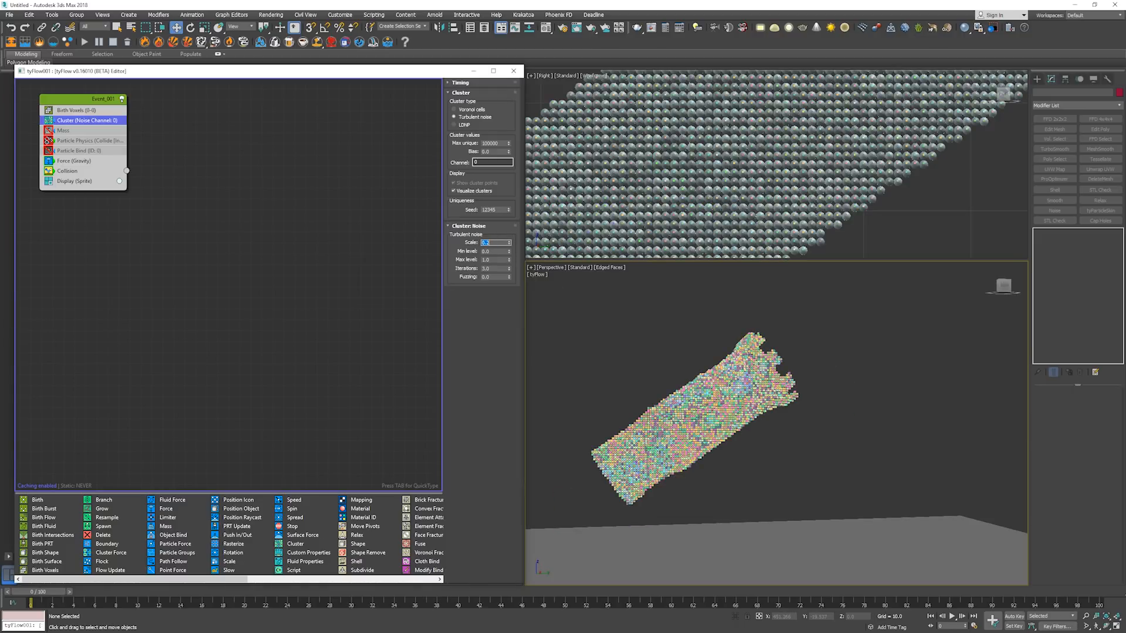
pyautogui.write('0.5')
pyautogui.press('Return')
pyautogui.write('100')
pyautogui.press('Return')
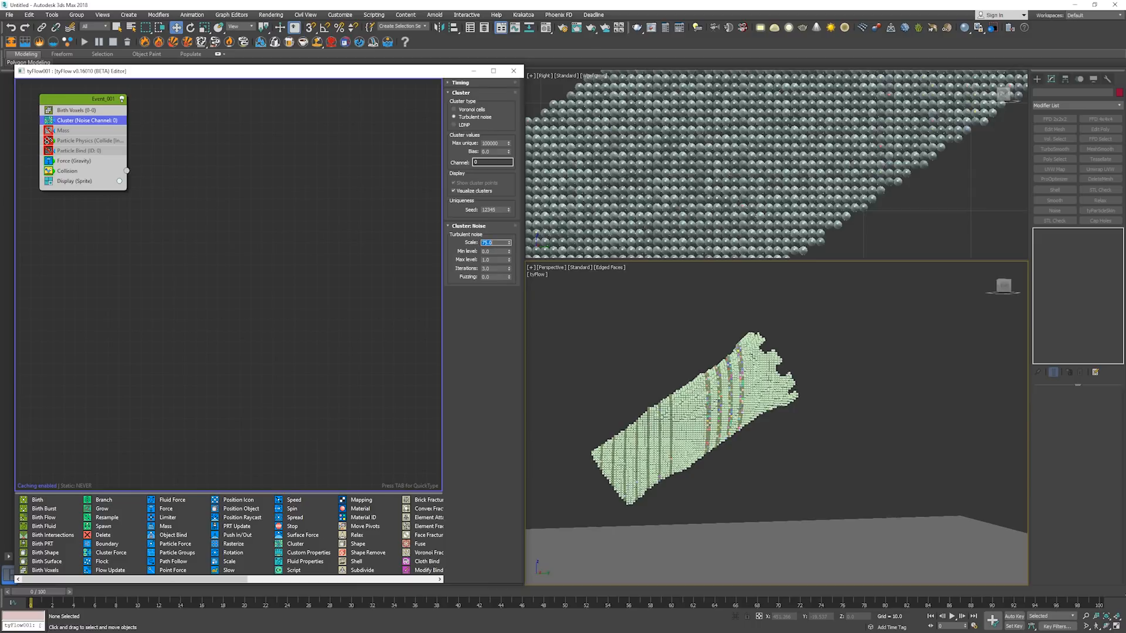
# Enter a turbulent noise Max level of 1.0 and reduce the noise scale to 0.01.
pyautogui.click(495, 259)
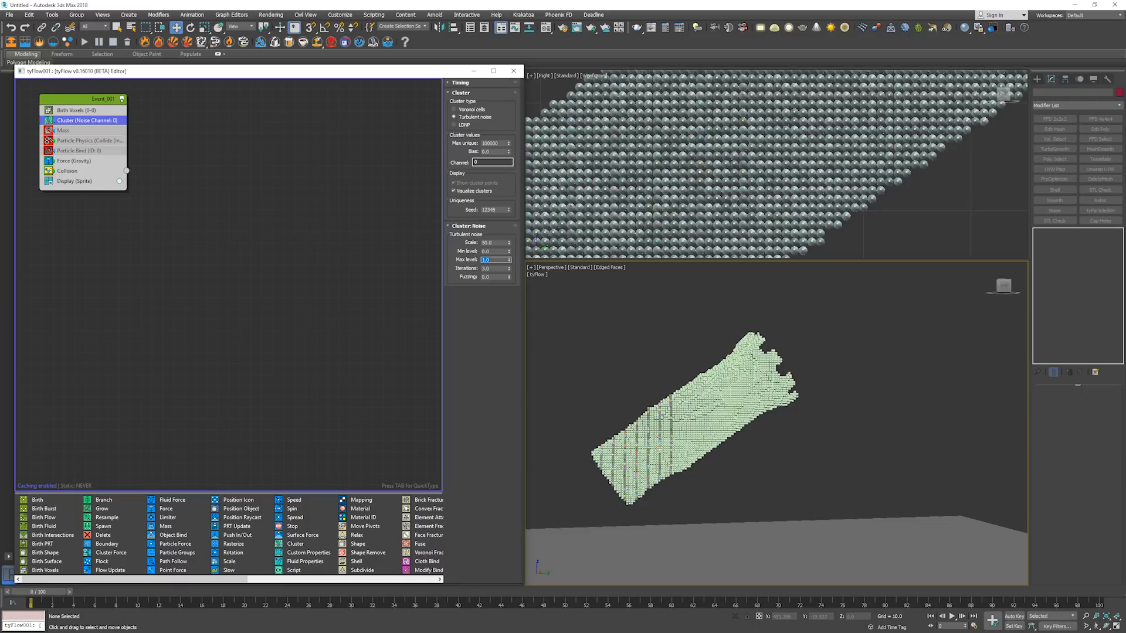
pyautogui.write('1')
pyautogui.press('Return')
pyautogui.click(496, 243)
pyautogui.write('20')
pyautogui.press('Return')
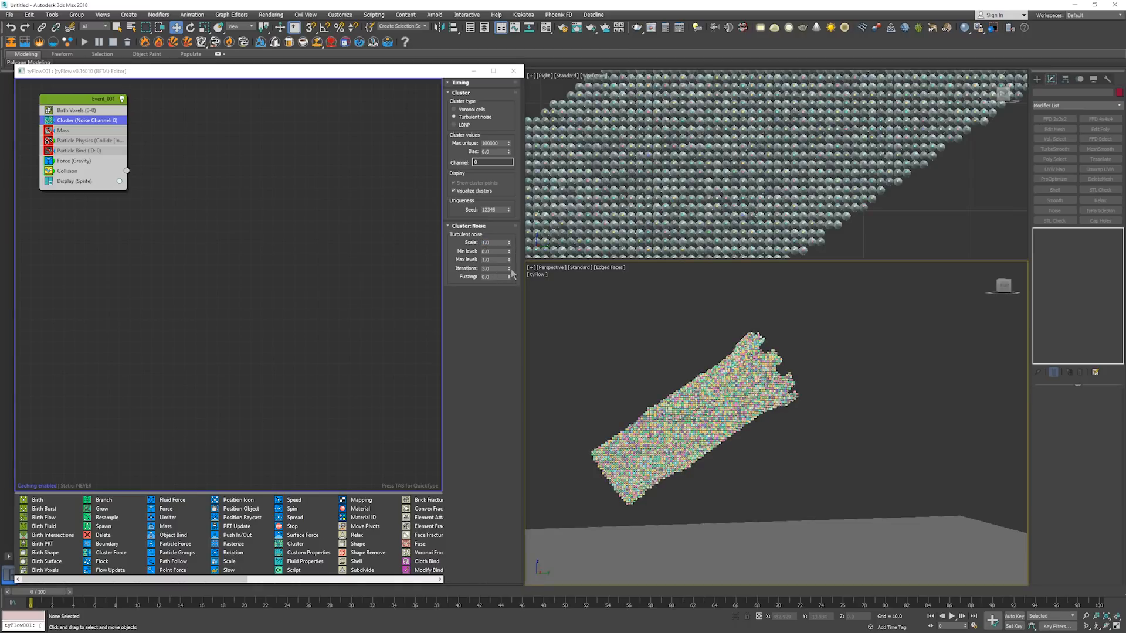
pyautogui.write('.01')
pyautogui.press('Return')
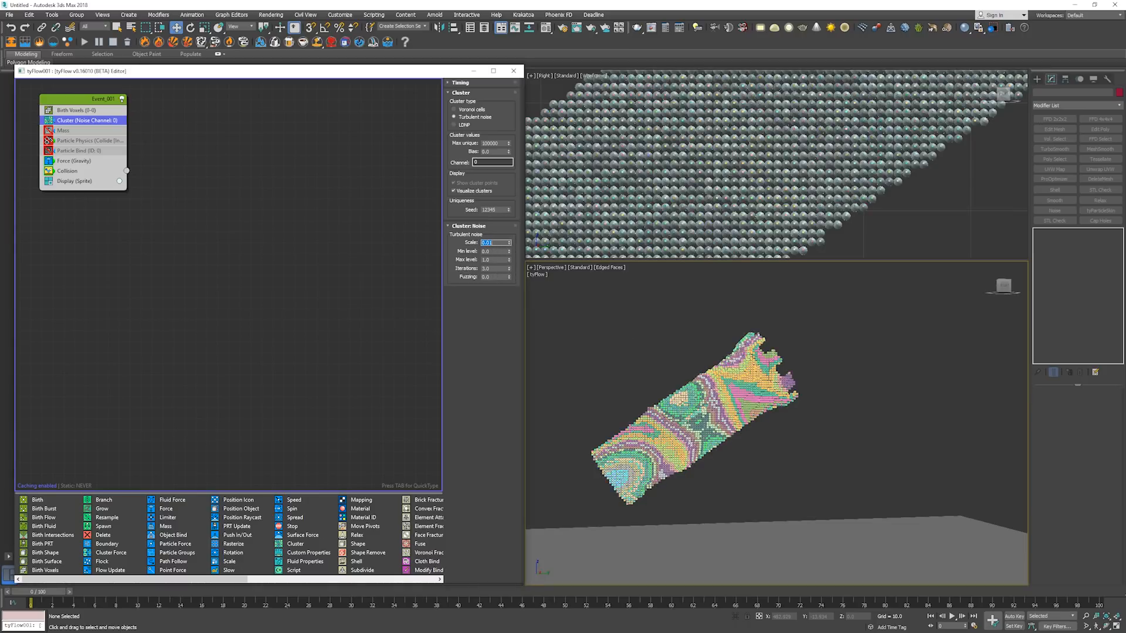
# Try turbulent noise scales of 0.001, 0.02 and 0.05 for the clusters, and return the scale to 0.01.
pyautogui.write('.001')
pyautogui.press('Return')
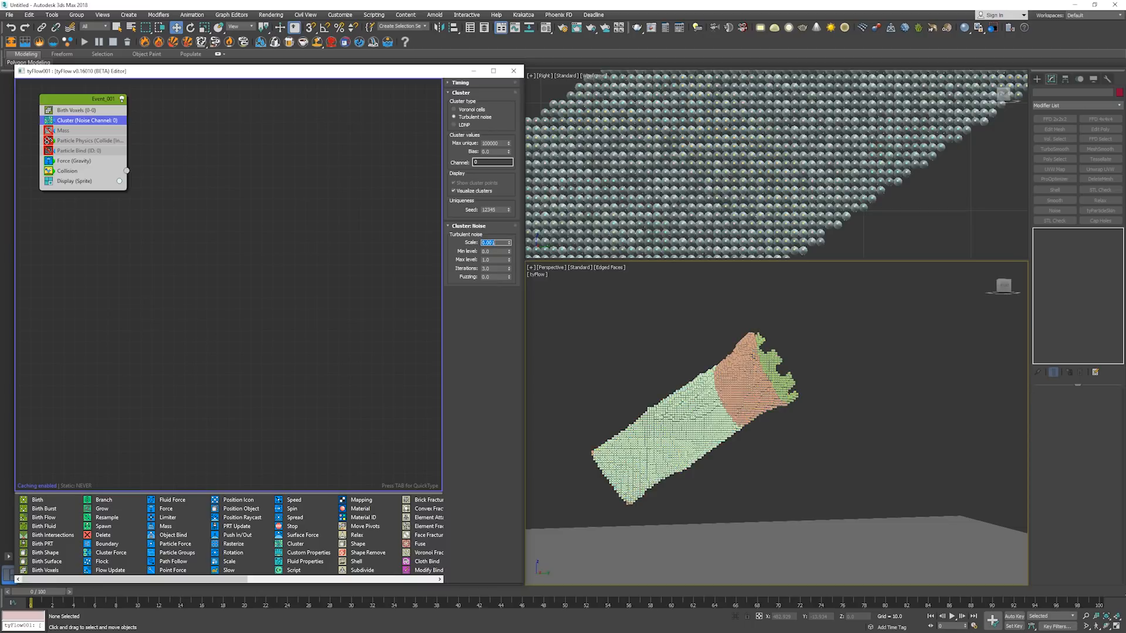
pyautogui.write('.02')
pyautogui.press('Return')
pyautogui.press('Return')
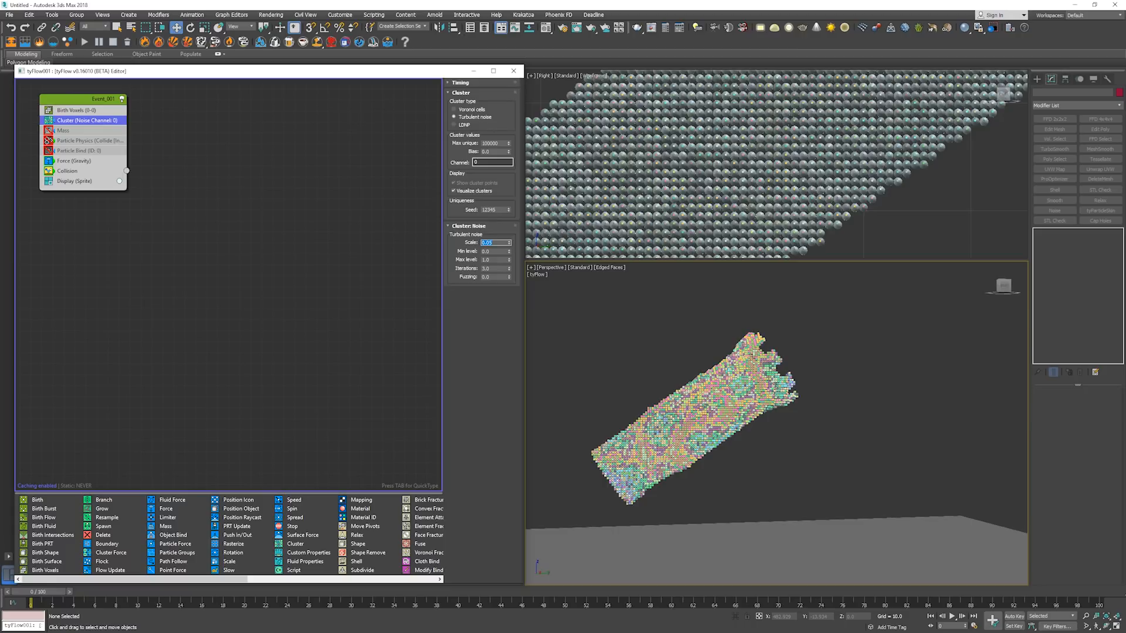
pyautogui.write('.01')
pyautogui.press('Return')
# Switch the Cluster operator's cluster type to LDNP and try radii of 10 and 5.
pyautogui.moveTo(738, 371)
pyautogui.keyDown('alt'); pyautogui.mouseDown(button='middle')
pyautogui.moveTo(732, 403)
pyautogui.moveTo(785, 405)
pyautogui.moveTo(742, 391)
pyautogui.mouseUp(button='middle'); pyautogui.keyUp('alt')
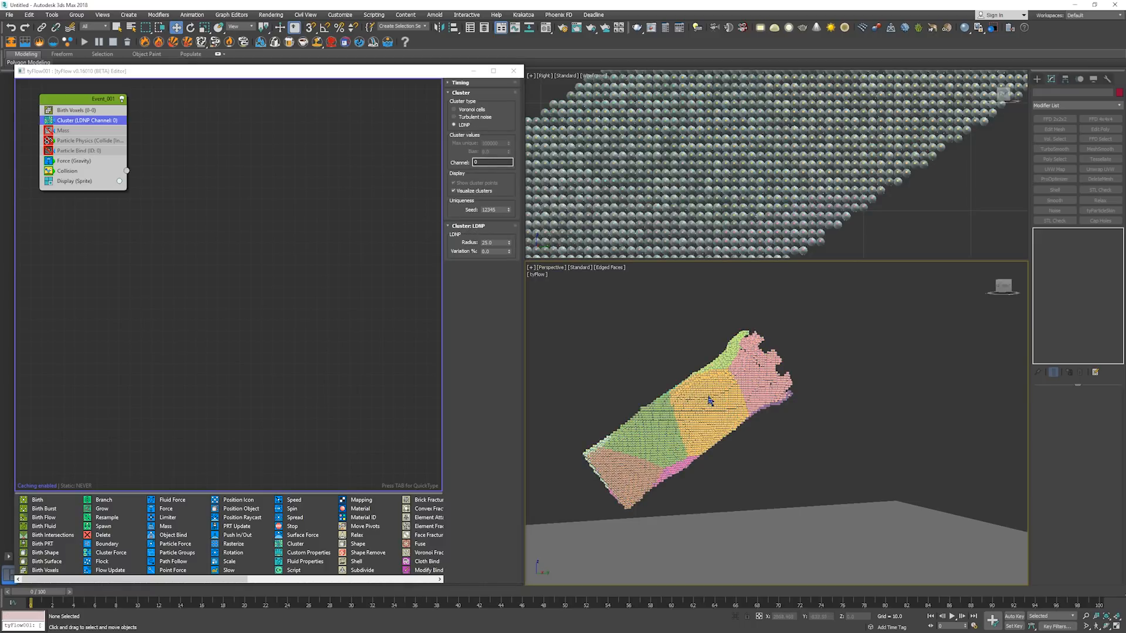
pyautogui.moveTo(716, 413)
pyautogui.keyDown('alt'); pyautogui.mouseDown(button='middle')
pyautogui.moveTo(744, 416)
pyautogui.moveTo(673, 403)
pyautogui.moveTo(706, 408)
pyautogui.mouseUp(button='middle'); pyautogui.keyUp('alt')
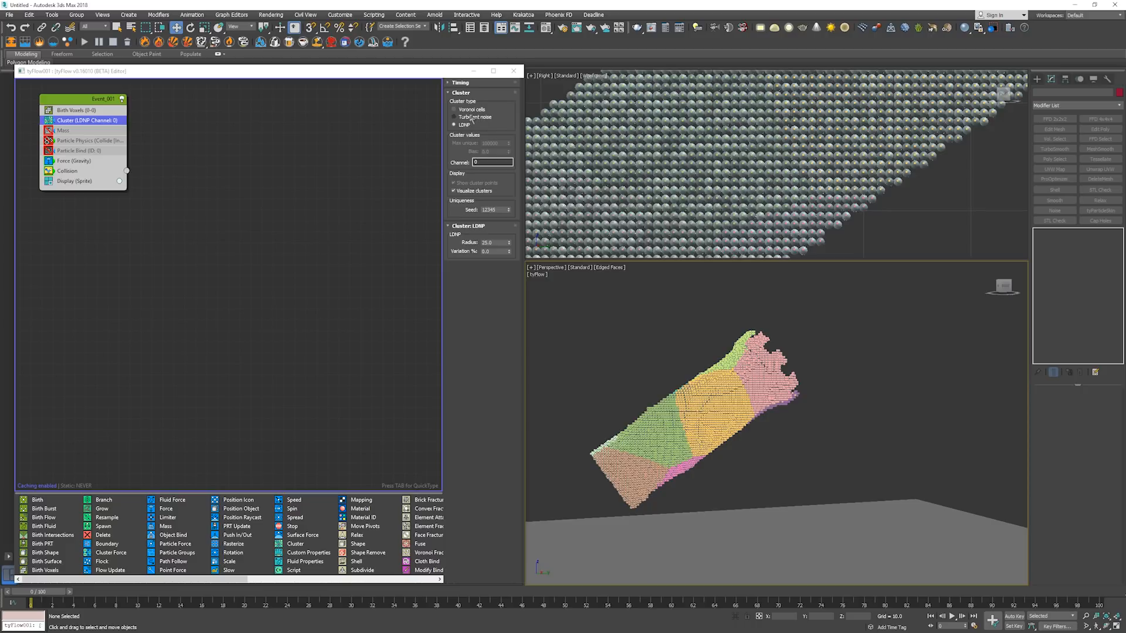
pyautogui.doubleClick(496, 242)
pyautogui.write('10')
pyautogui.press('Return')
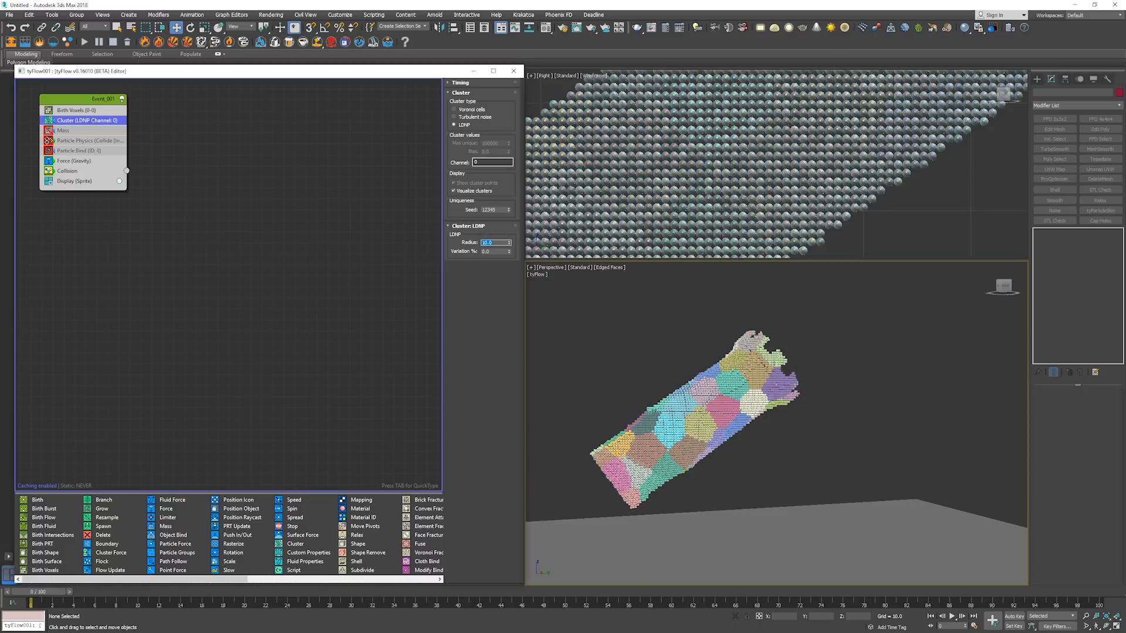
pyautogui.write('5')
pyautogui.press('Return')
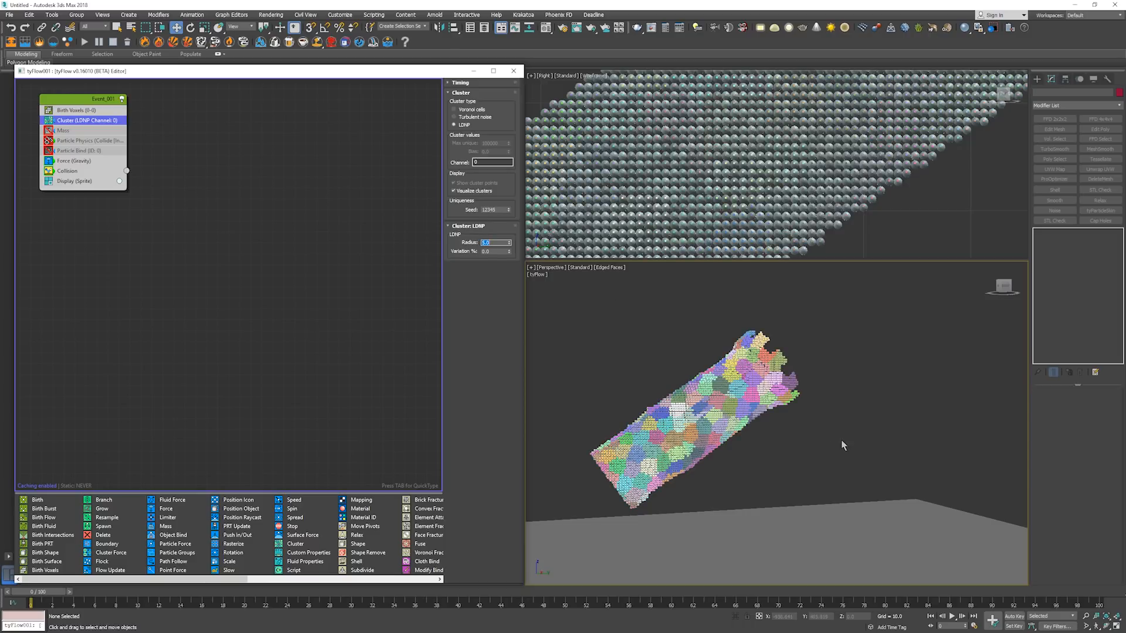
# Inspect the LDNP clusters on the tower, play the simulation briefly and rewind to the first frame.
pyautogui.scroll(2, 750, 430)
pyautogui.scroll(2, 751, 430)
pyautogui.scroll(-4, 721, 411)
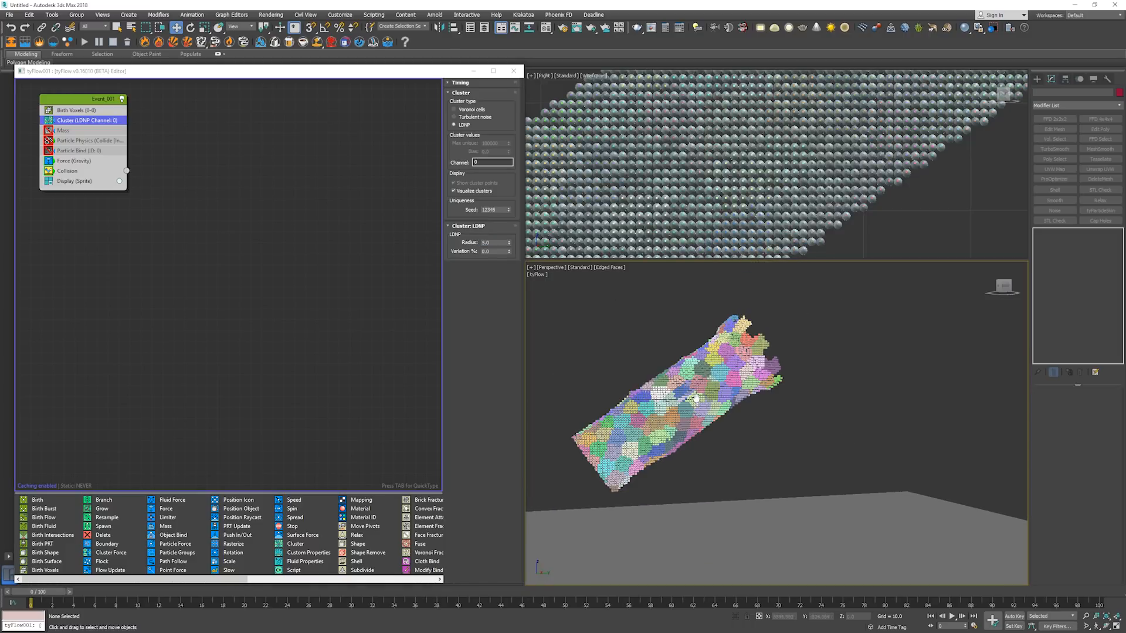
pyautogui.scroll(-1, 687, 385)
pyautogui.press('/')
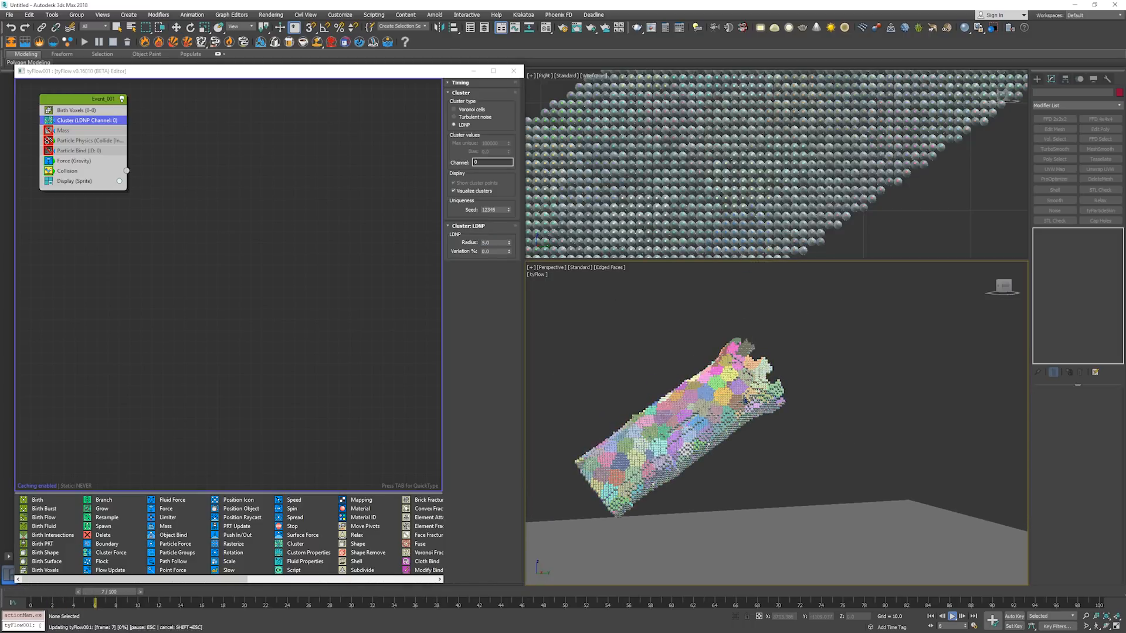
pyautogui.press('/')
pyautogui.press('Home')
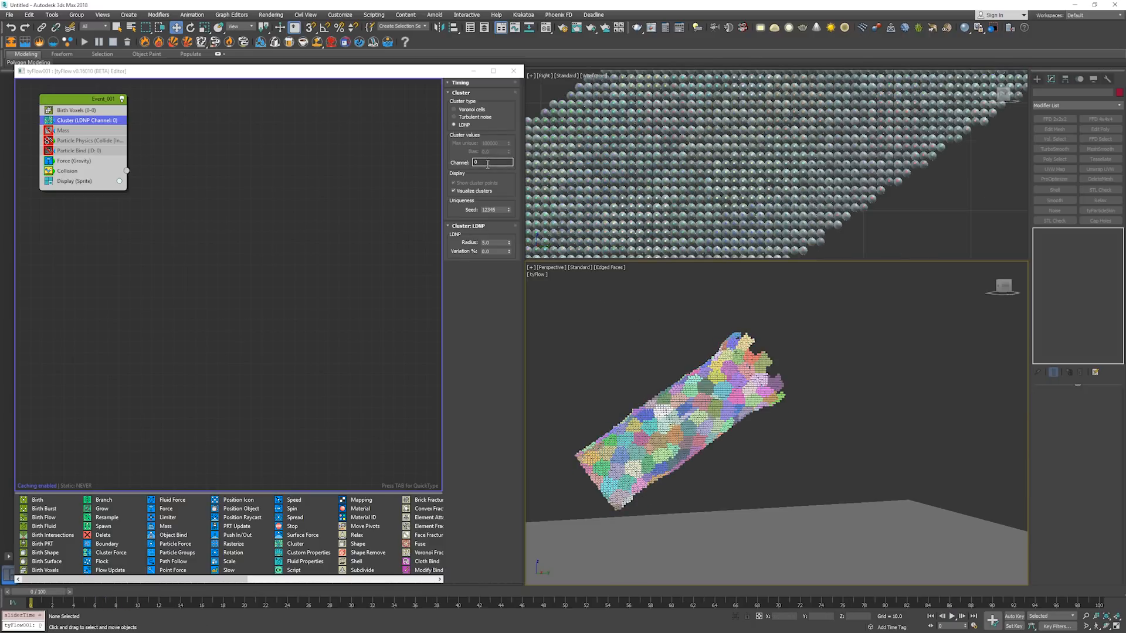
# Set the cluster type back to Voronoi cells and enter a voxel size of 1.5 in the Birth Voxels operator.
pyautogui.click(470, 110)
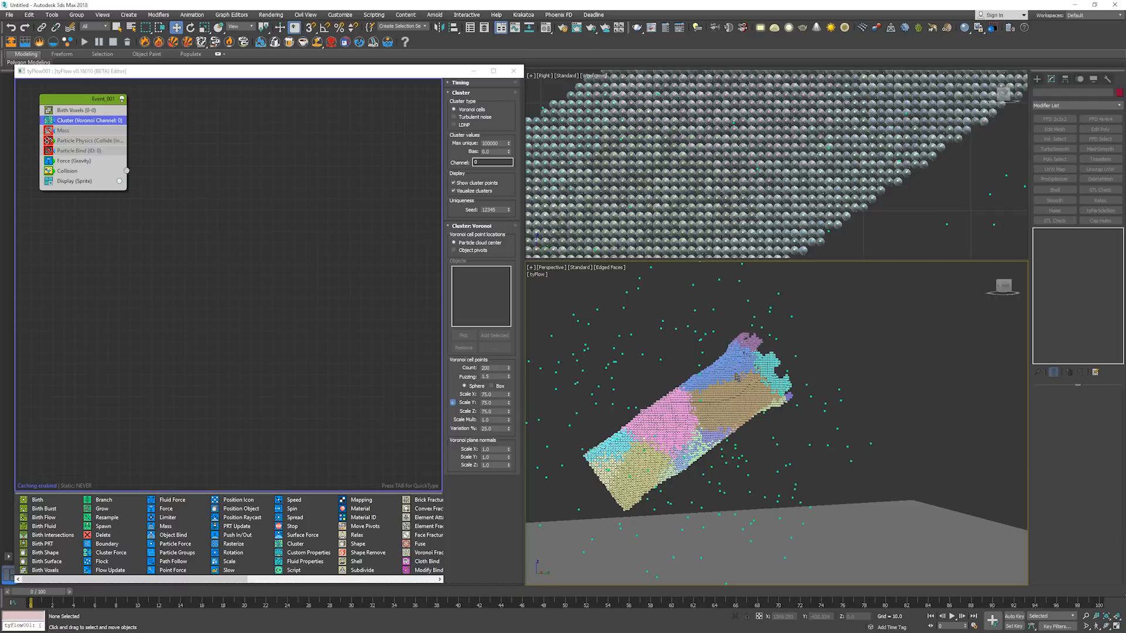
pyautogui.click(102, 110)
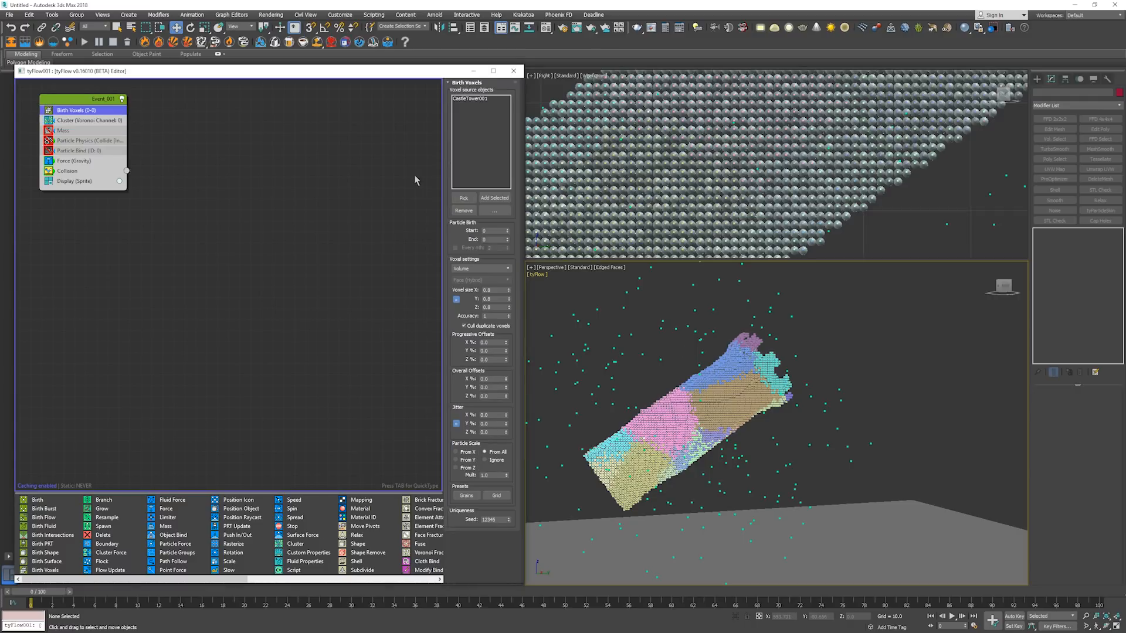
pyautogui.press('Return')
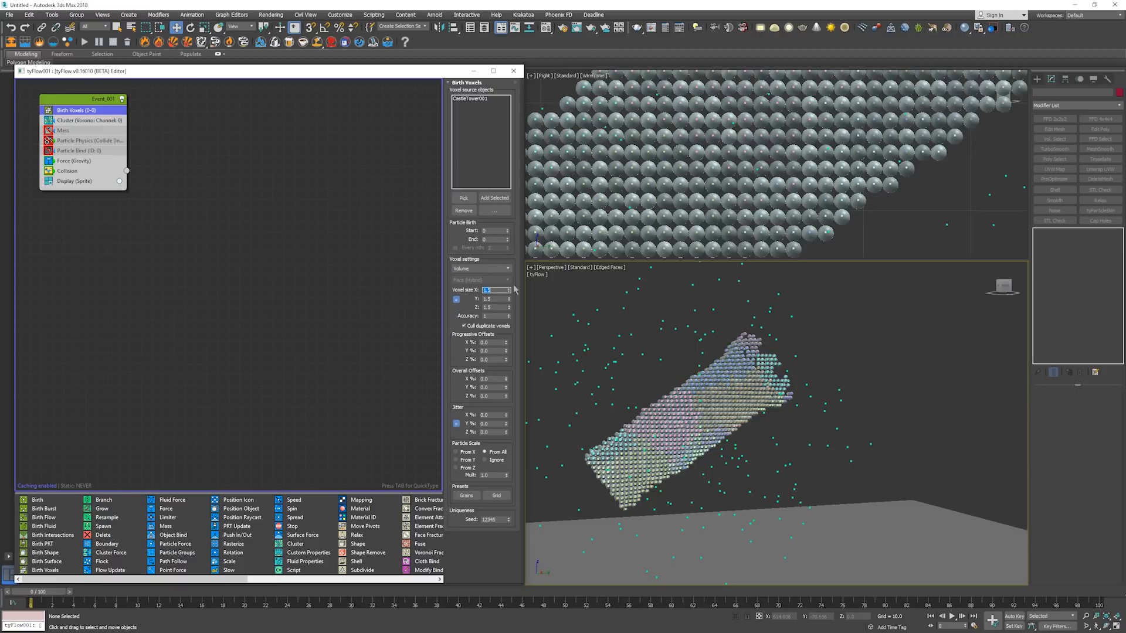
# Enable the Particle Physics and Particle Bind operators, and set the Cluster operator's channel to 1.
pyautogui.click(49, 141)
pyautogui.click(49, 151)
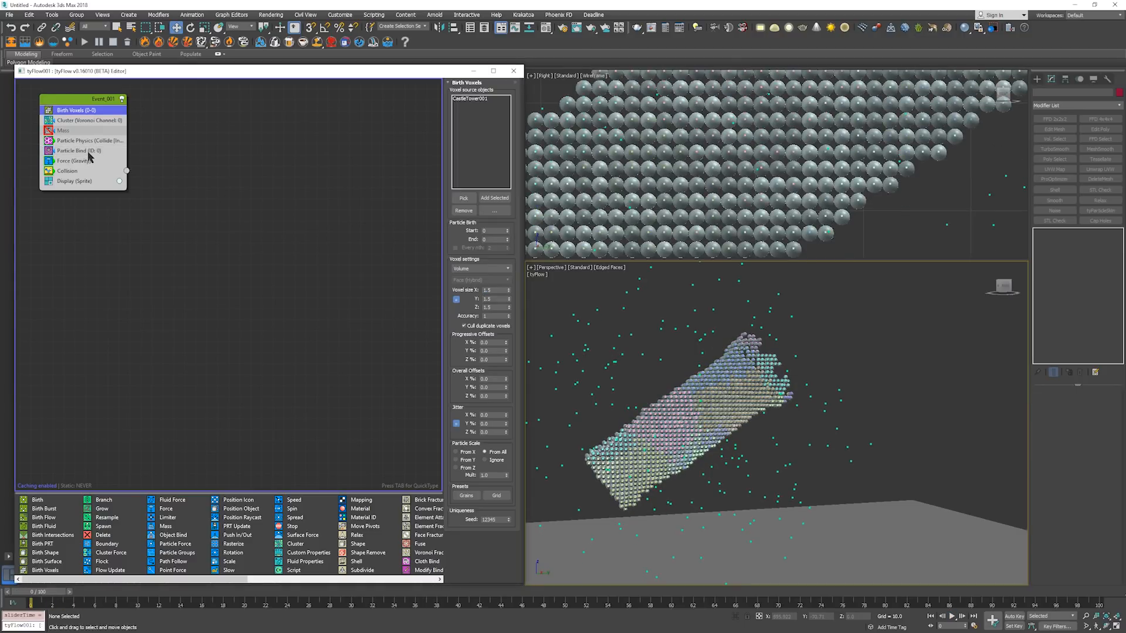
pyautogui.click(97, 121)
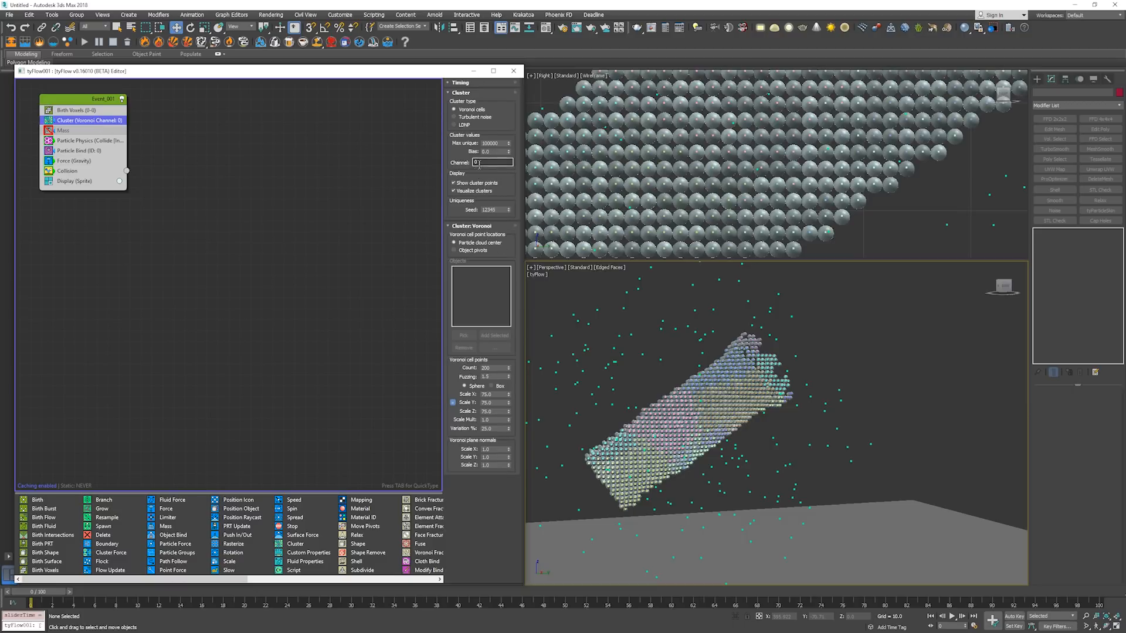
pyautogui.write('1')
pyautogui.press('Return')
# Enable clustering for the Particle Bind operator's proximity bindings and set its cluster channel to 1.
pyautogui.click(98, 151)
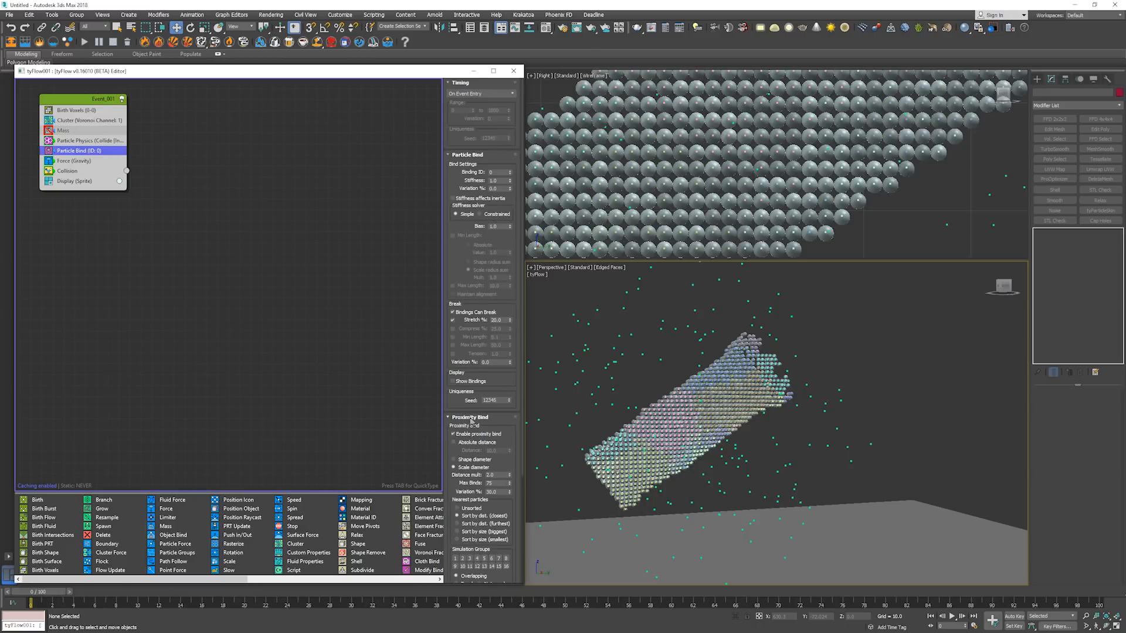
pyautogui.scroll(-5, 459, 154)
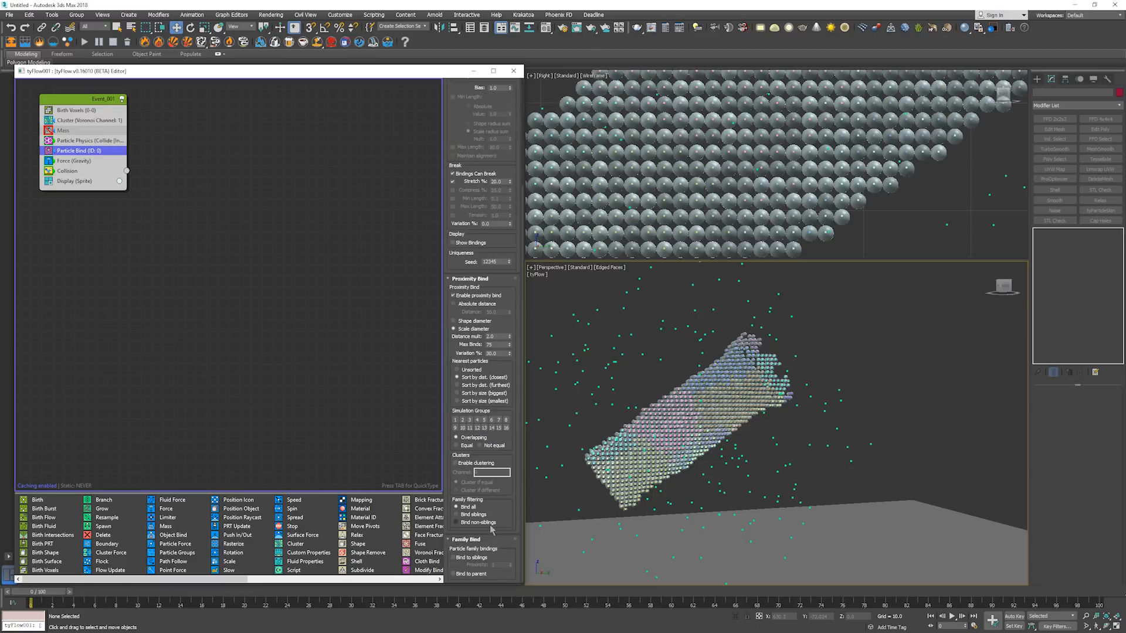
pyautogui.click(472, 463)
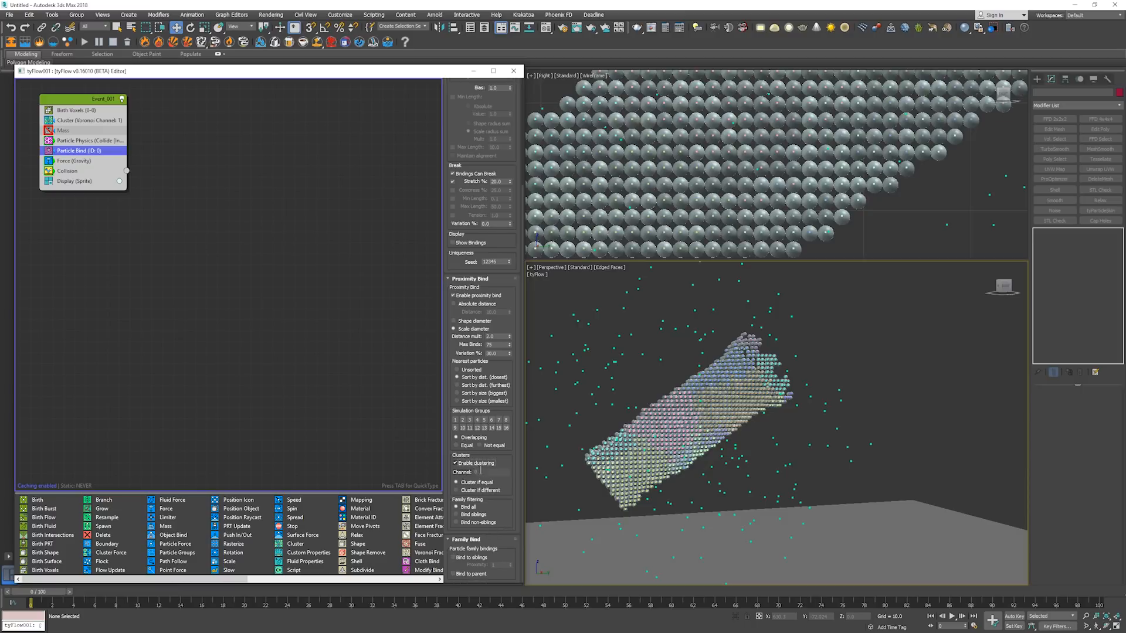
pyautogui.doubleClick(480, 471)
pyautogui.write('1')
# Play the simulation and examine how the tower's clusters hold together after hitting the ground.
pyautogui.middleClick(603, 474)
pyautogui.press('/')
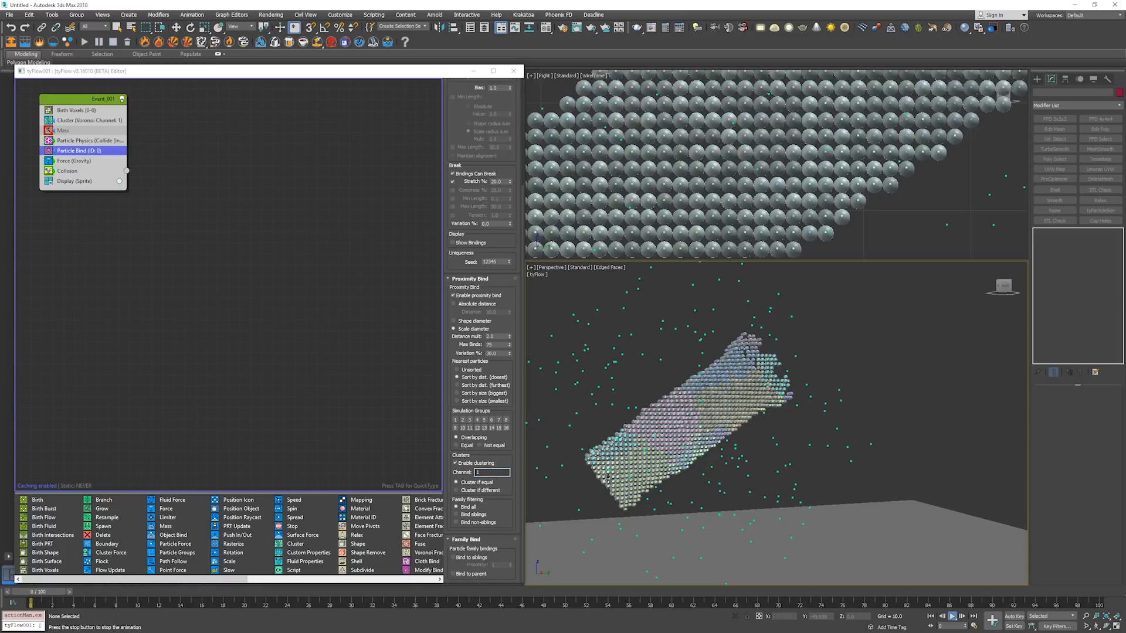
pyautogui.press('/')
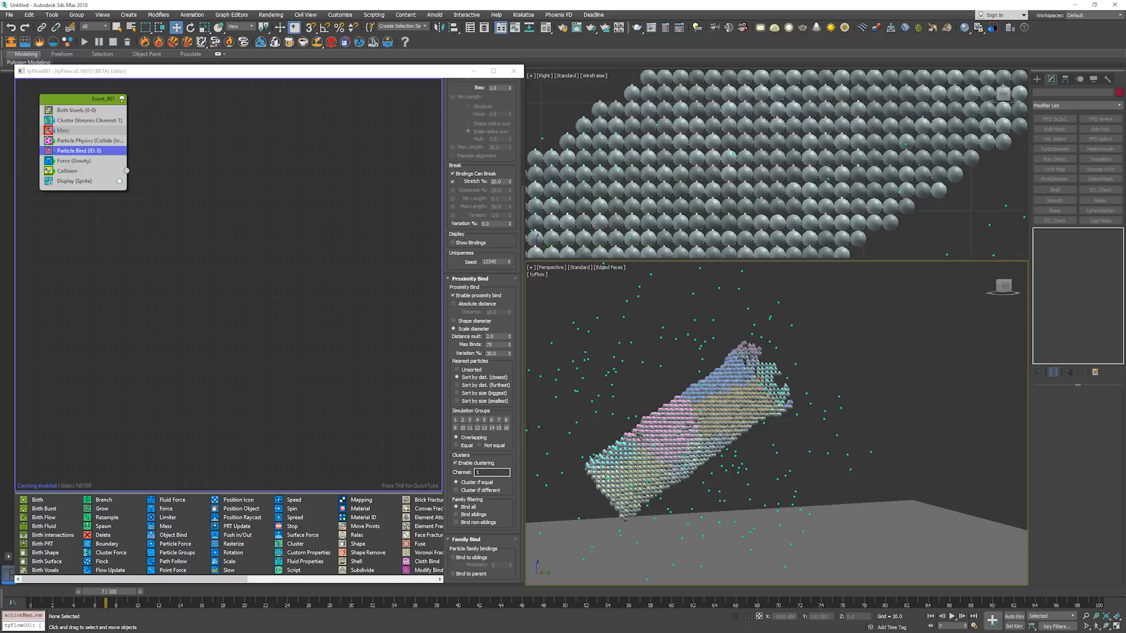
pyautogui.press('/')
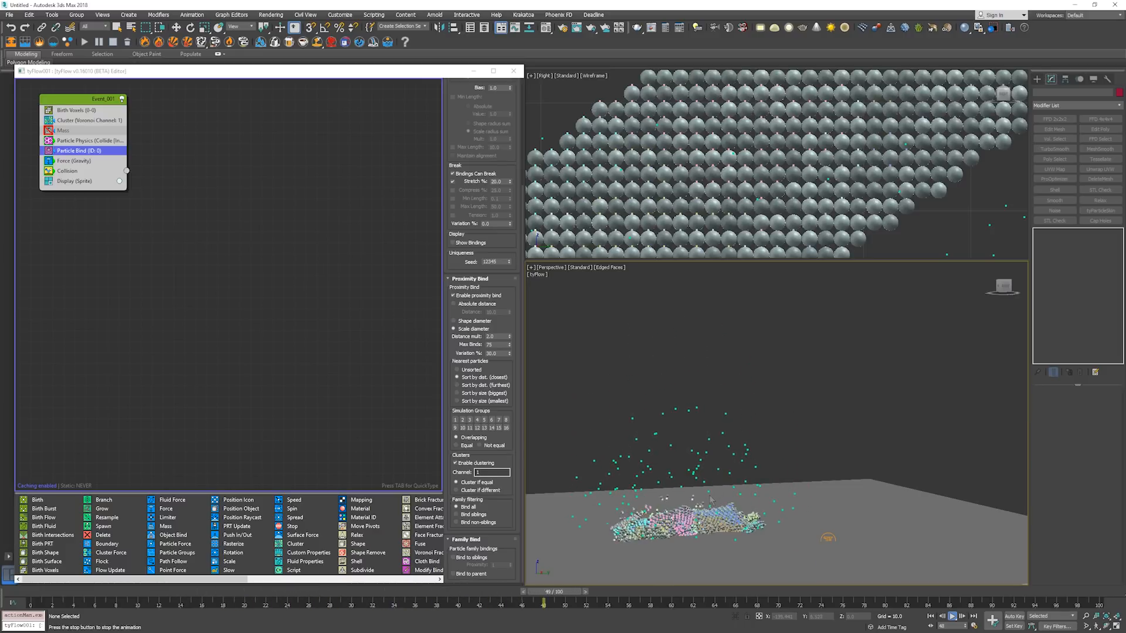
pyautogui.press('/')
pyautogui.keyDown('alt'); pyautogui.moveTo(706, 526); pyautogui.dragTo(699, 540, button='middle'); pyautogui.keyUp('alt')
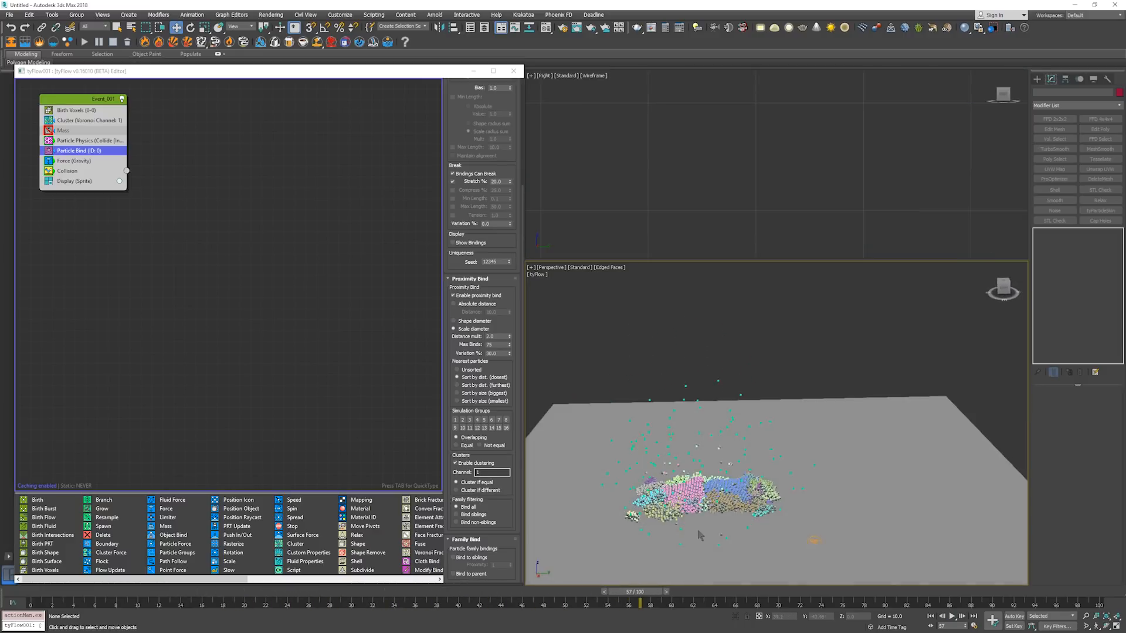
pyautogui.scroll(2, 708, 517)
pyautogui.scroll(-1, 715, 509)
pyautogui.keyDown('alt'); pyautogui.moveTo(717, 474); pyautogui.dragTo(720, 496, button='middle'); pyautogui.keyUp('alt')
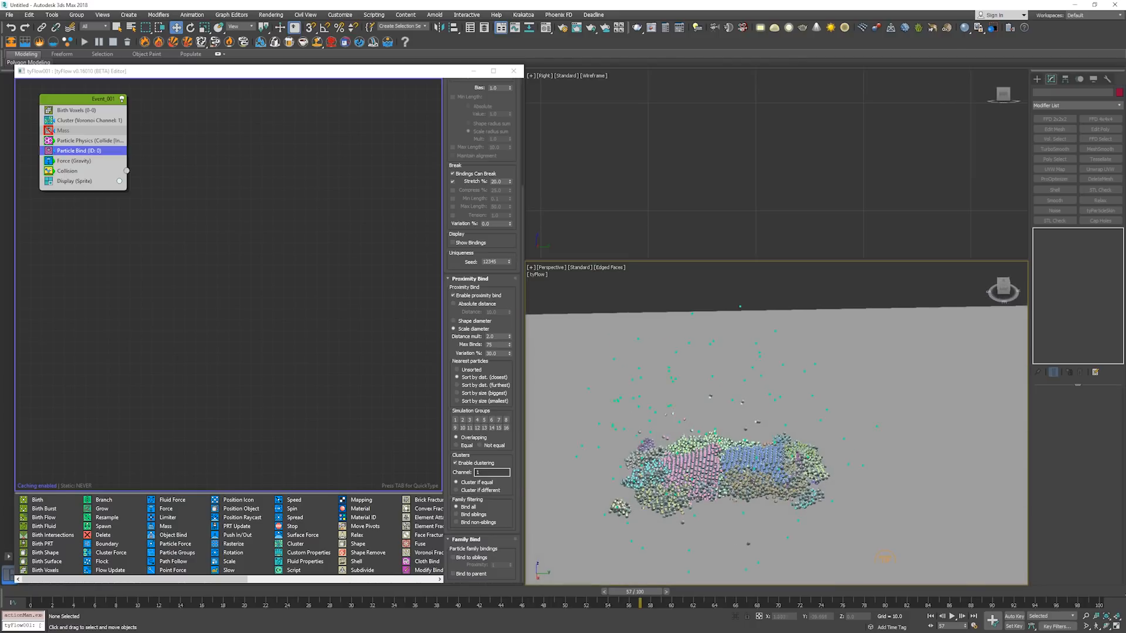
pyautogui.press('/')
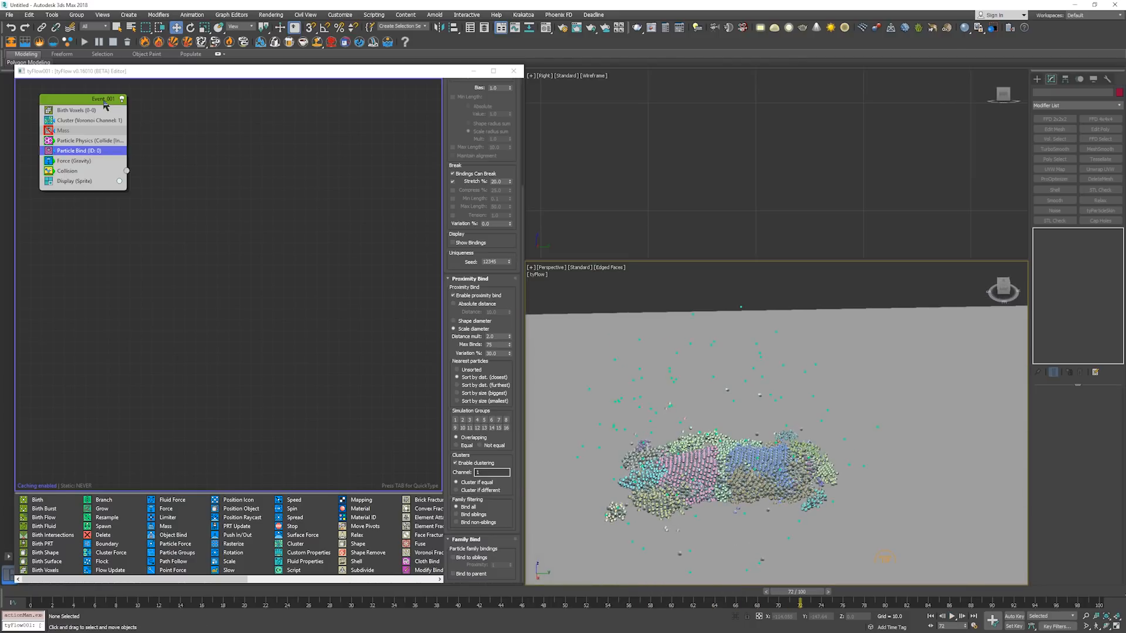
# Turn off cluster visualization and the cluster points display in the Cluster operator.
pyautogui.click(100, 121)
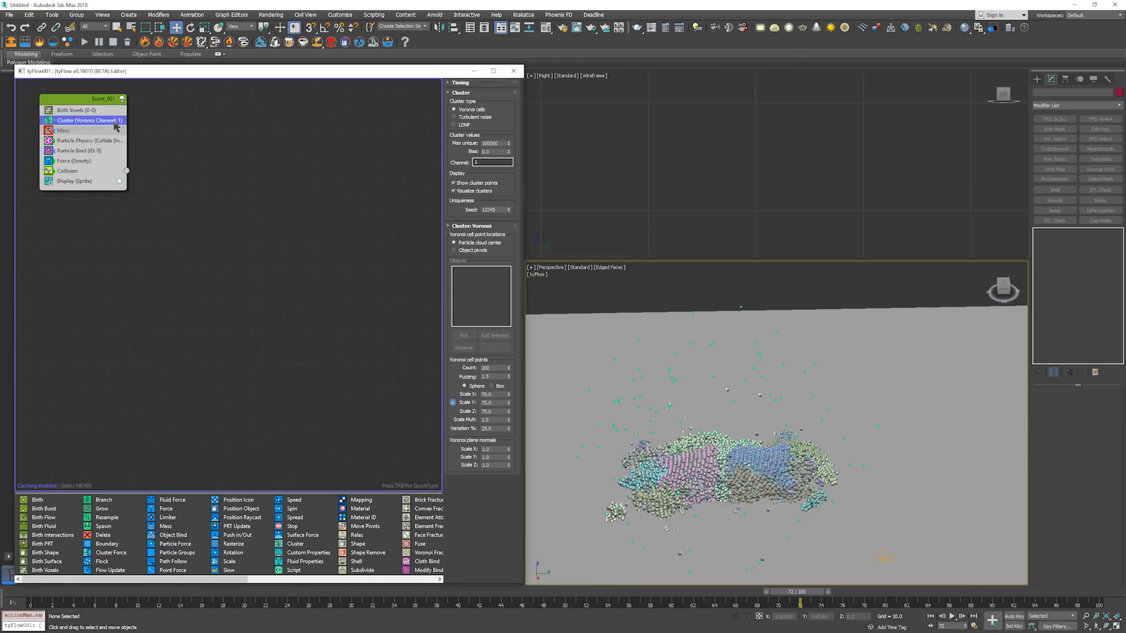
pyautogui.click(477, 191)
pyautogui.click(476, 183)
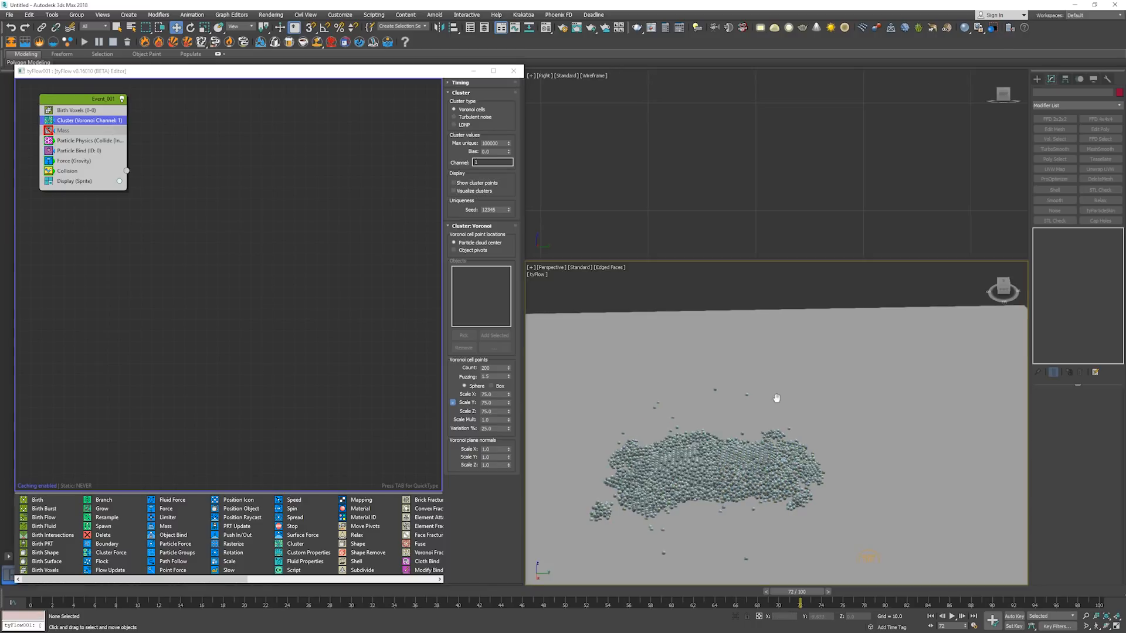
# Replay the tower's fall without cluster colors, inspect the collapsed particles and rewind to the first frame.
pyautogui.moveTo(776, 395)
pyautogui.keyDown('alt'); pyautogui.mouseDown(button='middle')
pyautogui.moveTo(777, 404)
pyautogui.moveTo(762, 392)
pyautogui.mouseUp(button='middle'); pyautogui.keyUp('alt')
pyautogui.press('/')
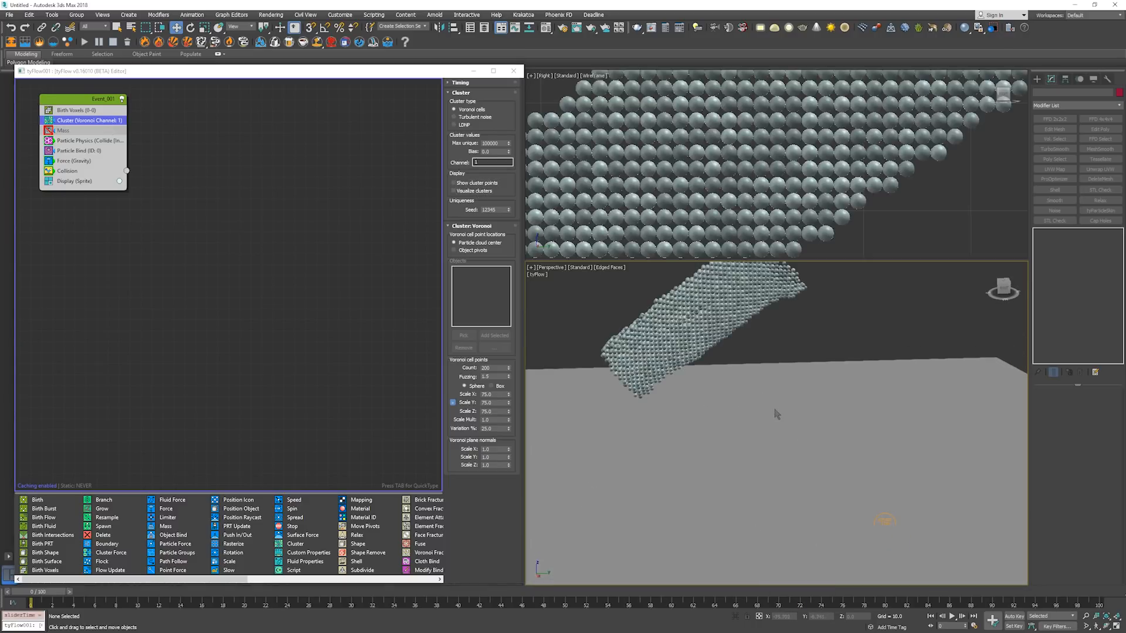
pyautogui.press('/')
pyautogui.press('w')
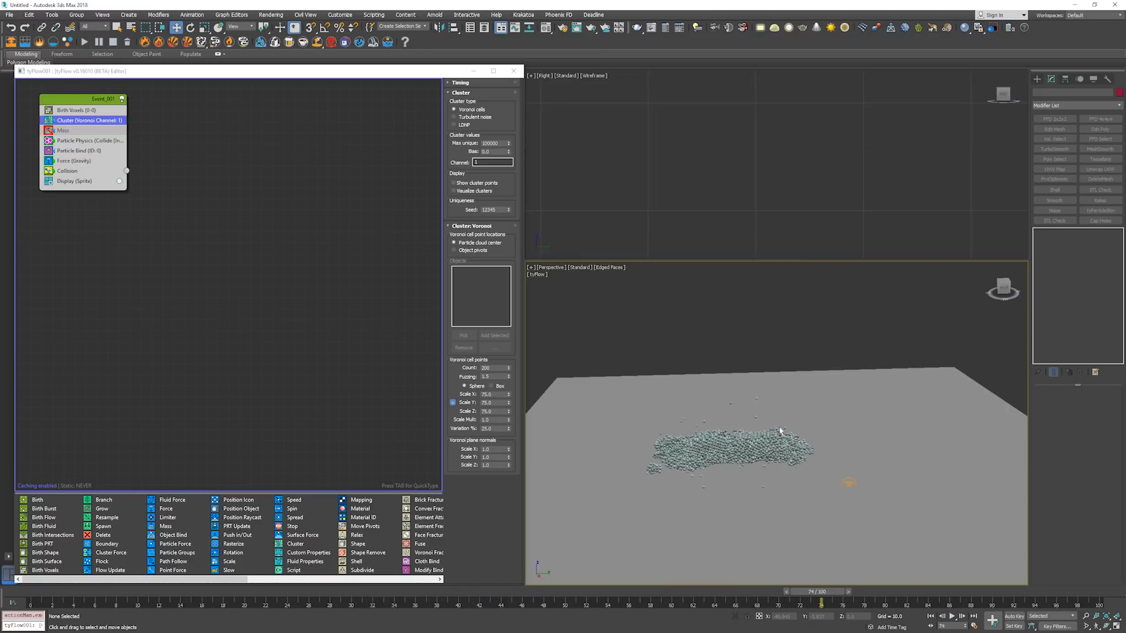
pyautogui.keyDown('alt'); pyautogui.moveTo(777, 413); pyautogui.dragTo(814, 415, button='middle'); pyautogui.keyUp('alt')
pyautogui.press('/')
pyautogui.press('/')
pyautogui.scroll(3, 745, 436)
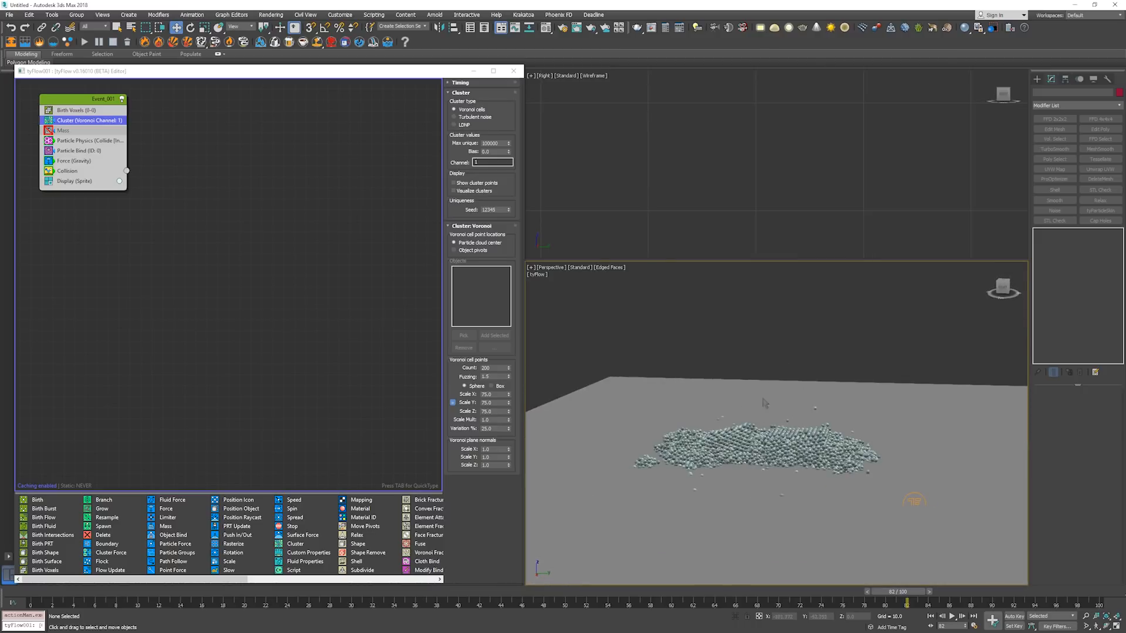
pyautogui.press('Home')
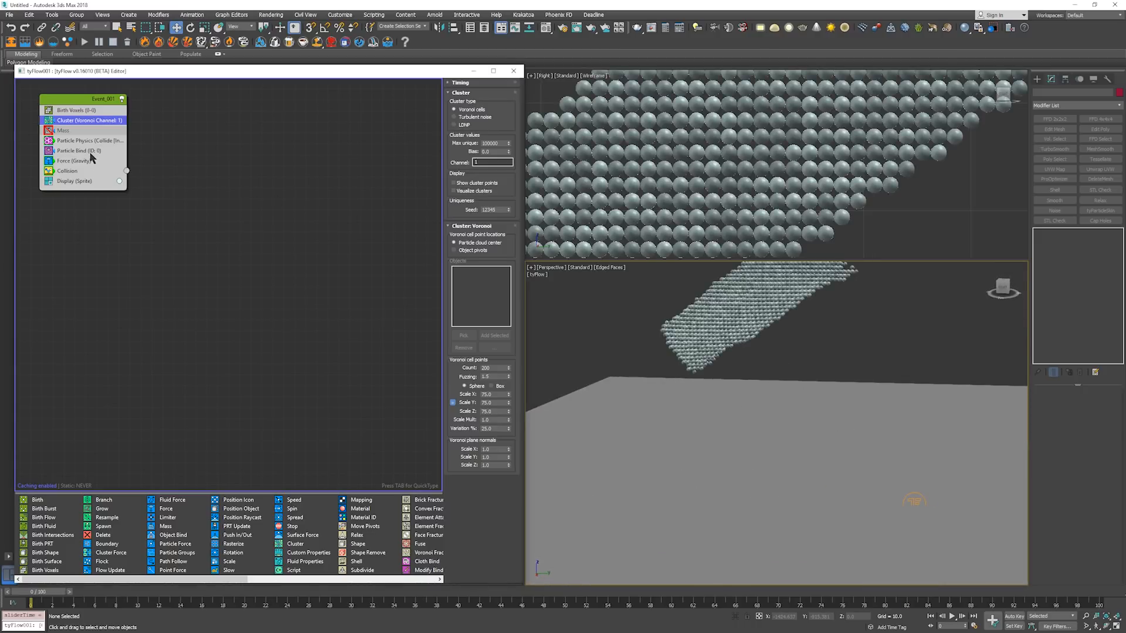
# Set the Particle Bind operator's proximity distance multiplier to 3.0.
pyautogui.click(71, 151)
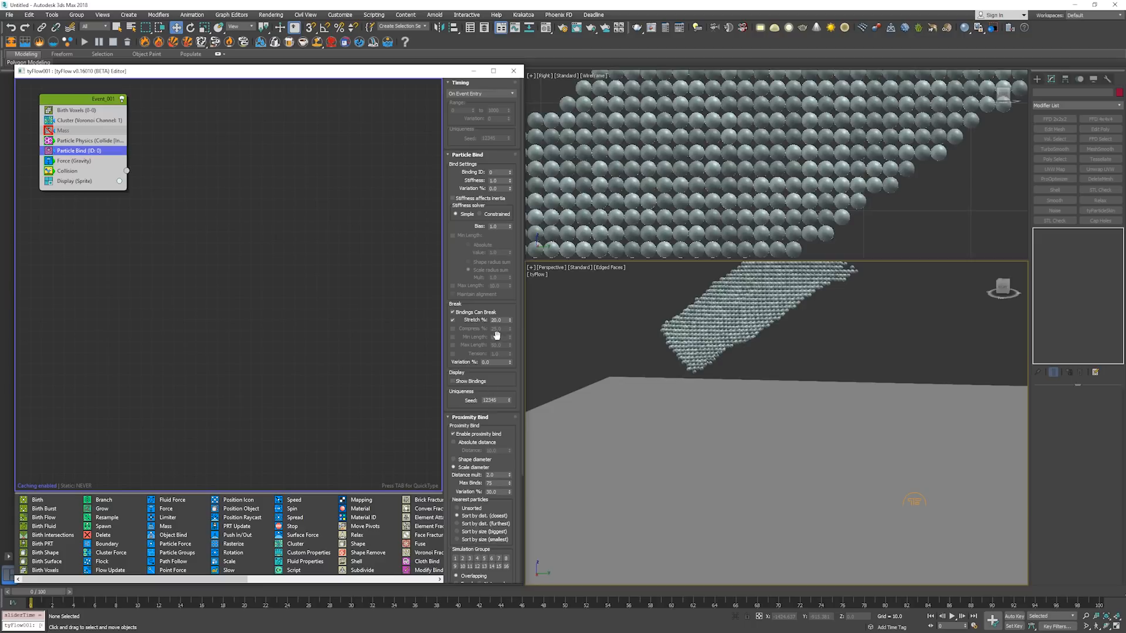
pyautogui.write('3')
pyautogui.press('Return')
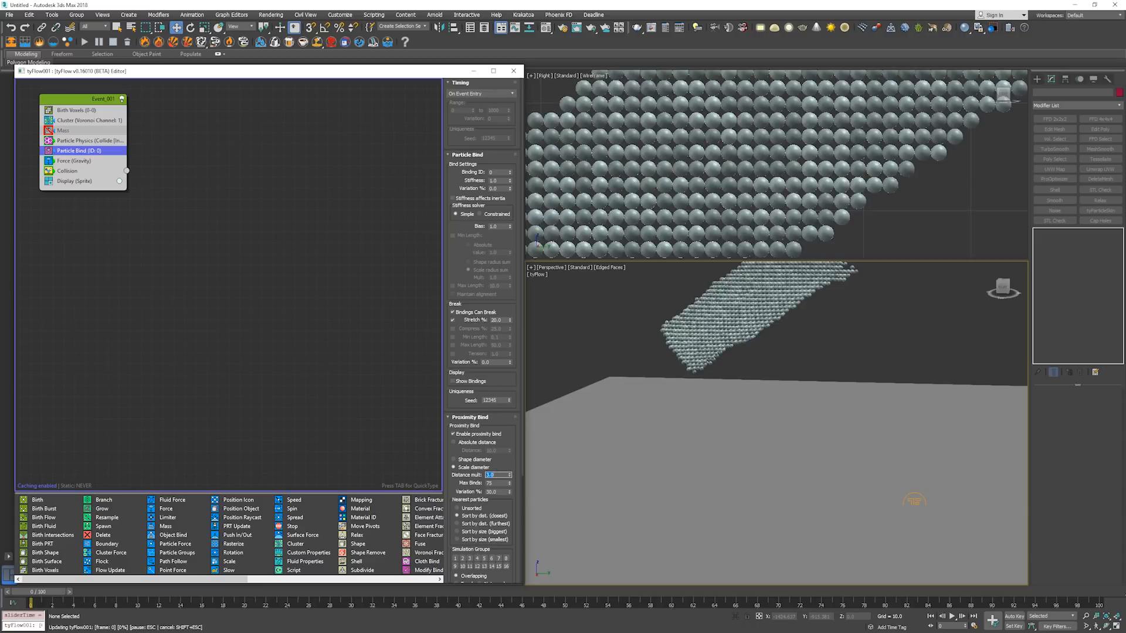
# Play the simulation with the longer-range bindings, view the fallen tower from above and rewind to the first frame.
pyautogui.click(662, 441)
pyautogui.press('/')
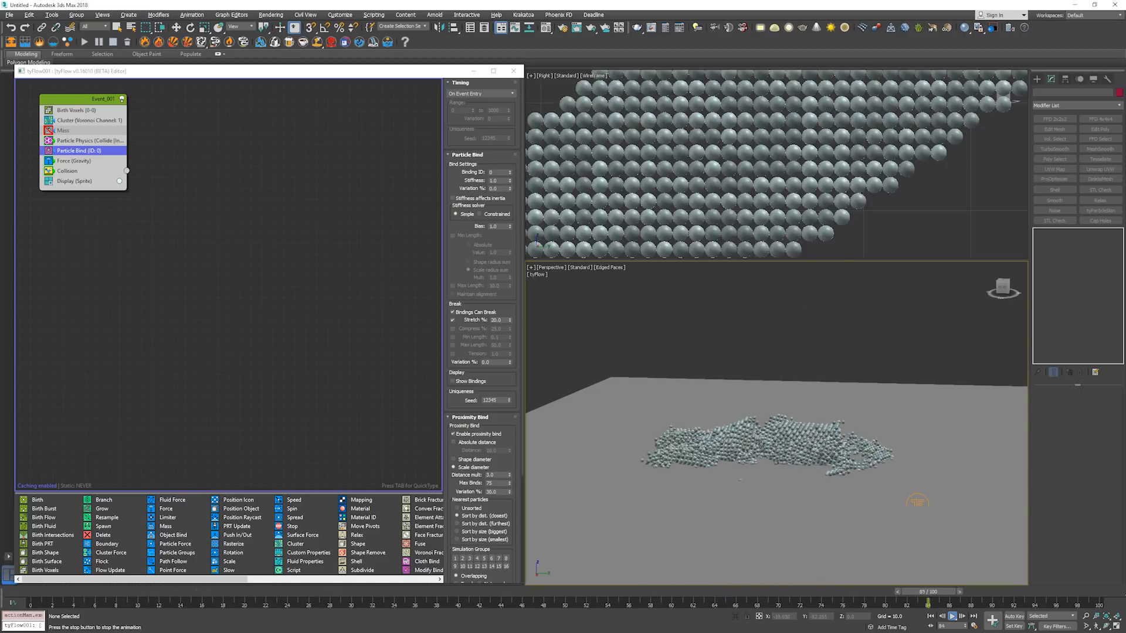
pyautogui.keyDown('alt'); pyautogui.moveTo(793, 404); pyautogui.dragTo(761, 419, button='middle'); pyautogui.keyUp('alt')
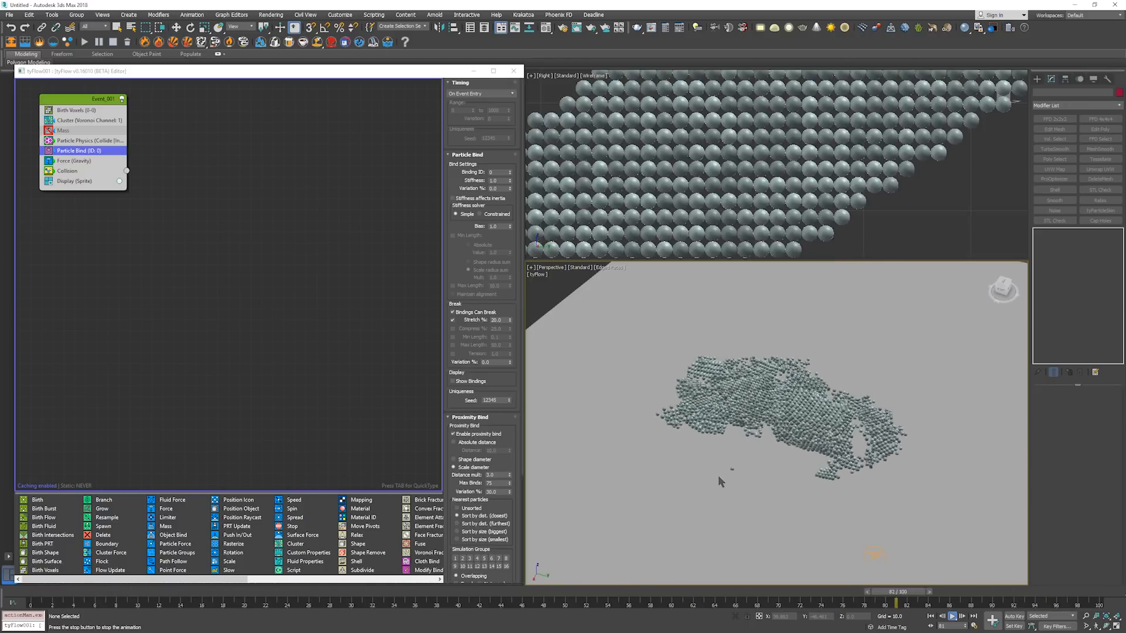
pyautogui.press('/')
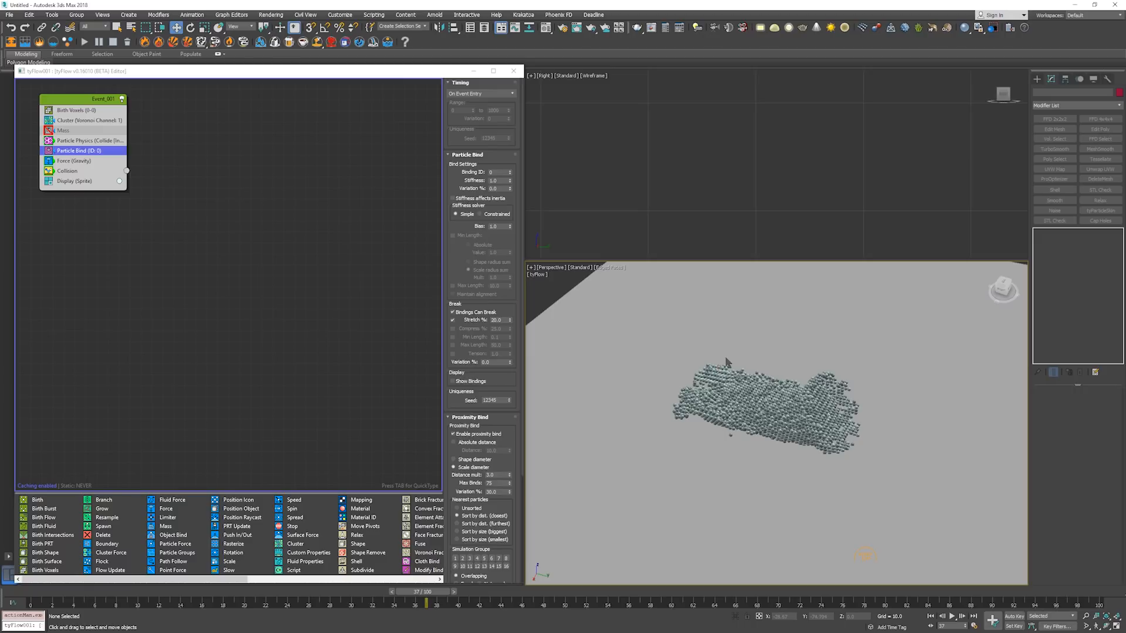
pyautogui.press('Home')
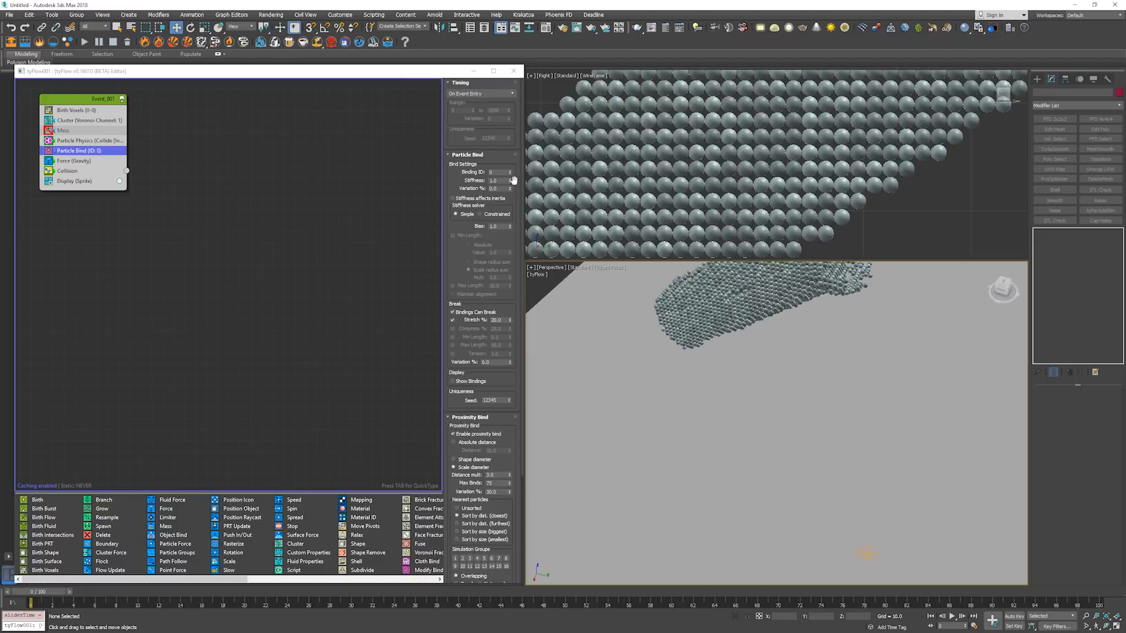
# Set the Particle Bind operator's binding ID to 1.
pyautogui.moveTo(501, 173); pyautogui.dragTo(473, 175)
pyautogui.write('1')
pyautogui.press('Return')
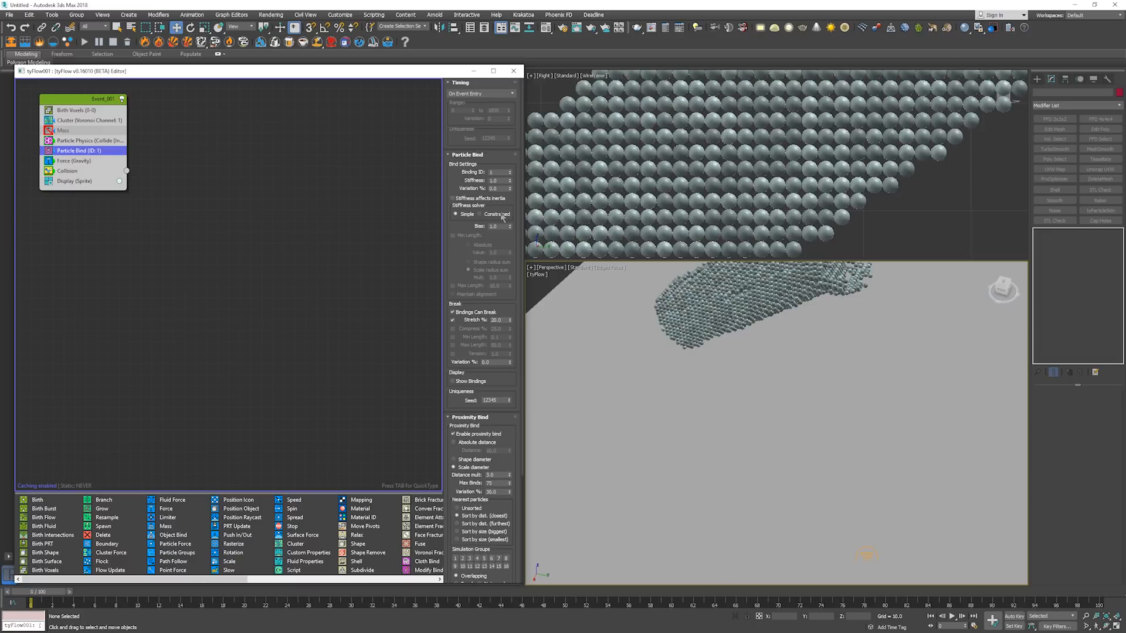
# Play the simulation with the new binding ID and stop it once the tower has collapsed on the ground.
pyautogui.click(690, 364)
pyautogui.press('/')
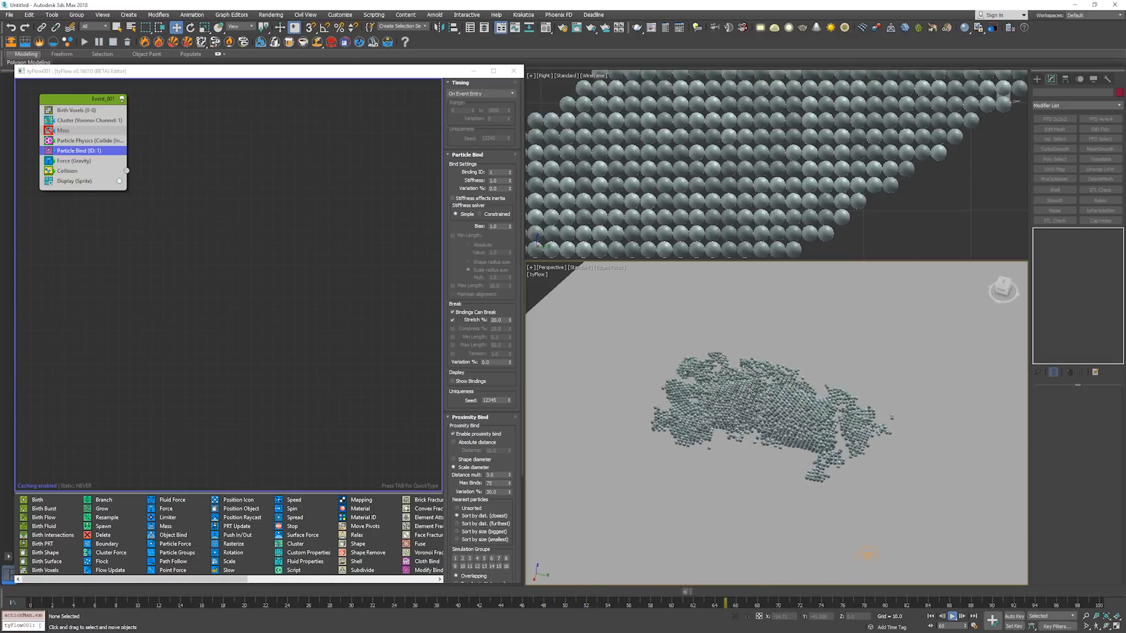
pyautogui.press('Escape')
# Lower the stiffness of the bindings in the Particle Bind operator.
pyautogui.doubleClick(505, 182)
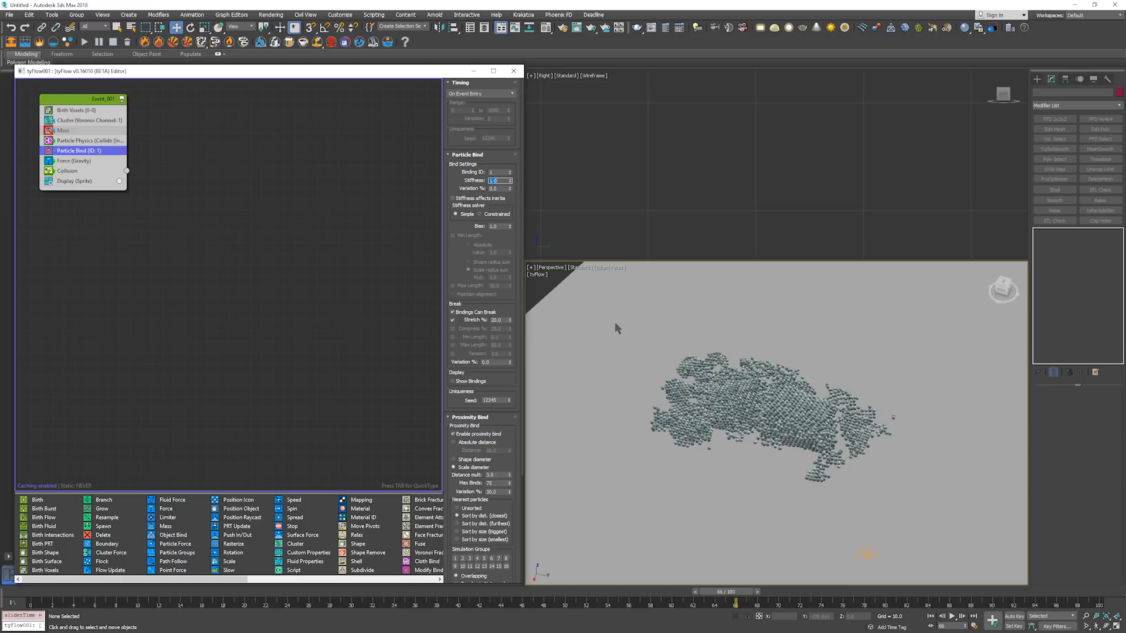
pyautogui.write('0.1')
pyautogui.press('Return')
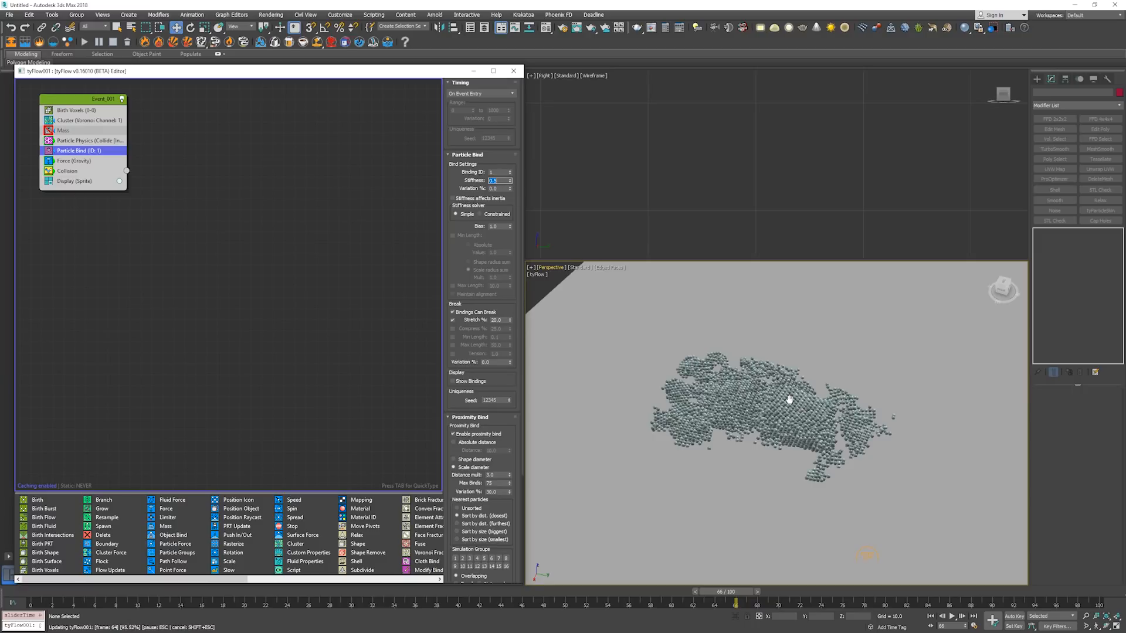
# Play the simulation with the softer bindings, inspect the fallen tower from above and rewind to the first frame.
pyautogui.keyDown('alt'); pyautogui.moveTo(860, 411); pyautogui.dragTo(812, 429, button='middle'); pyautogui.keyUp('alt')
pyautogui.press('/')
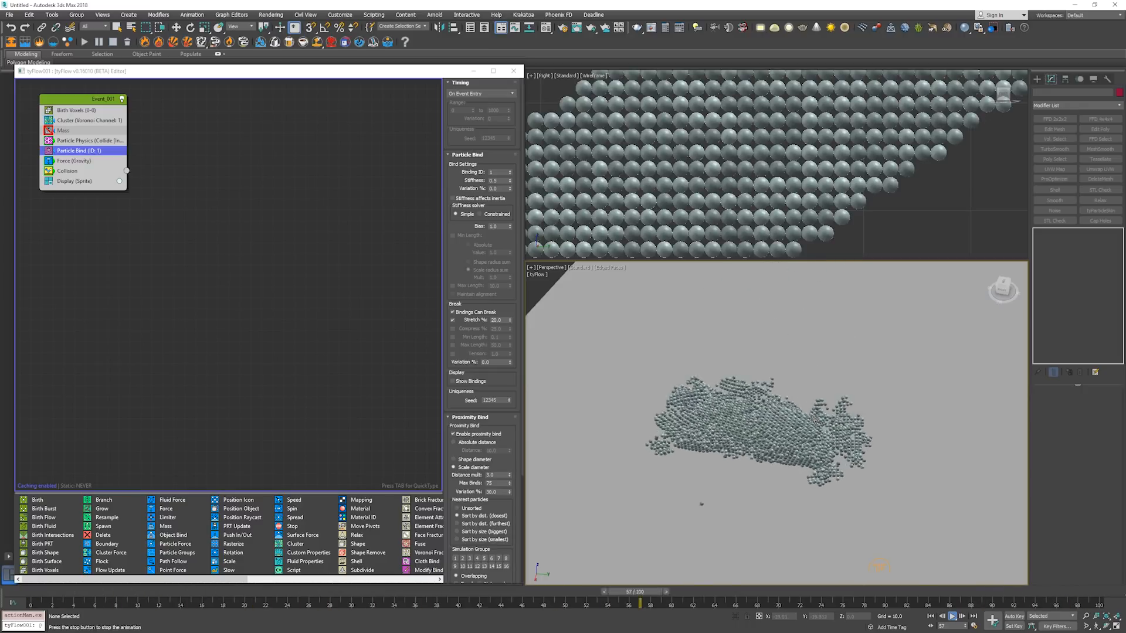
pyautogui.press('/')
pyautogui.moveTo(783, 425)
pyautogui.keyDown('alt'); pyautogui.mouseDown(button='middle')
pyautogui.moveTo(786, 453)
pyautogui.moveTo(788, 403)
pyautogui.moveTo(781, 440)
pyautogui.mouseUp(button='middle'); pyautogui.keyUp('alt')
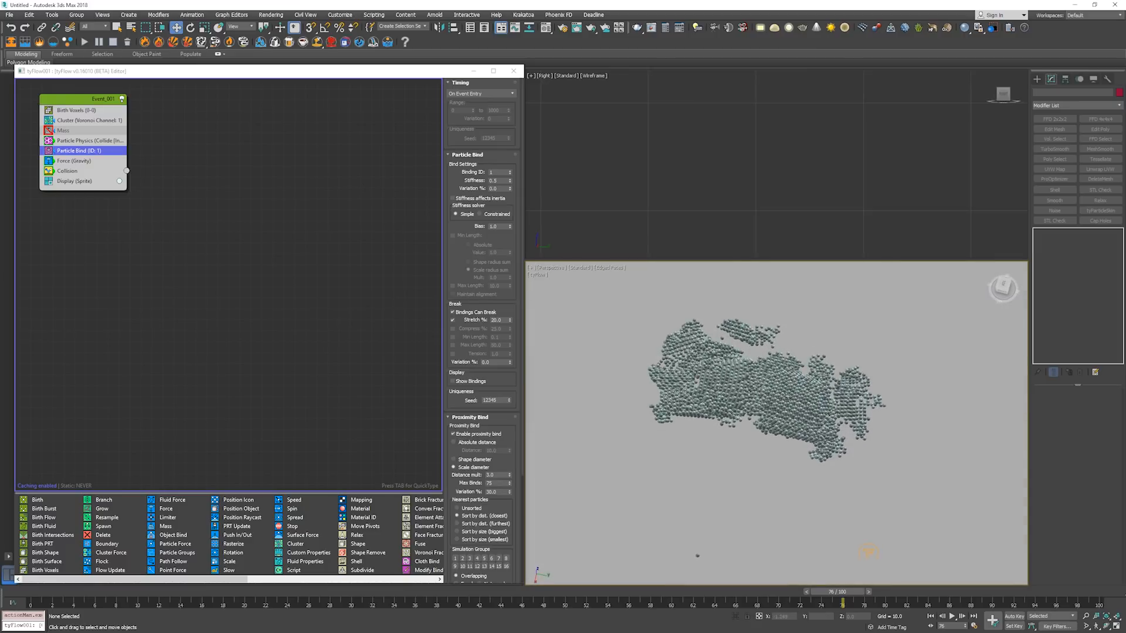
pyautogui.press('Home')
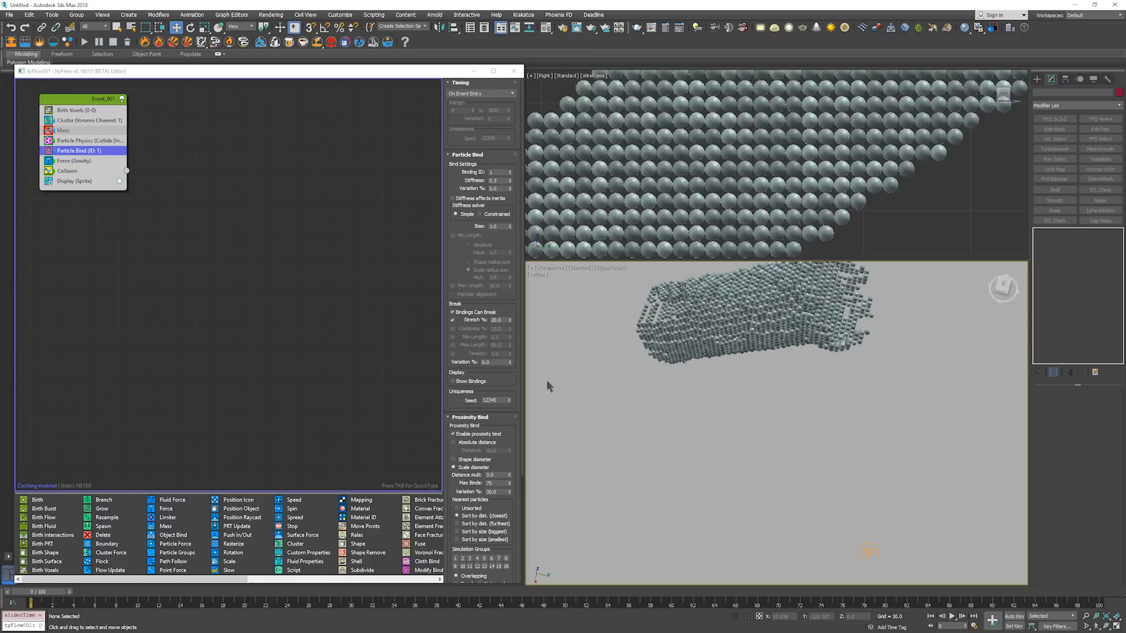
# Set the Particle Bind operator's proximity distance multiplier to 2.0.
pyautogui.moveTo(757, 390)
pyautogui.mouseDown(button='middle')
pyautogui.moveTo(757, 417)
pyautogui.moveTo(745, 390)
pyautogui.mouseUp(button='middle')
pyautogui.scroll(-4, 757, 416)
pyautogui.scroll(2, 752, 434)
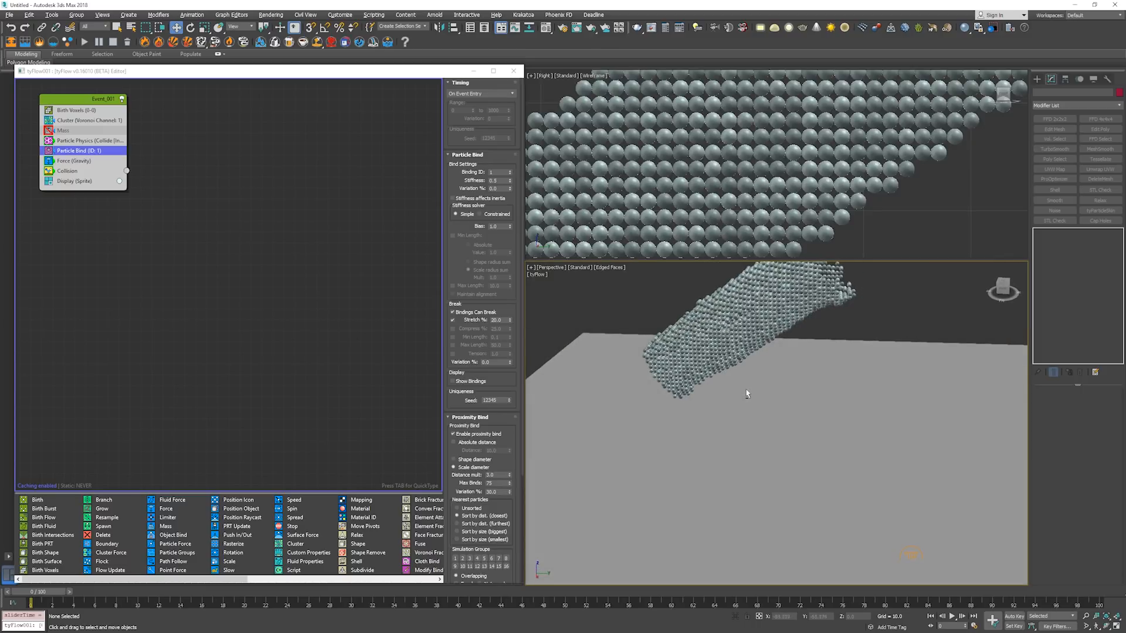
pyautogui.click(496, 474)
pyautogui.write('2')
pyautogui.press('Return')
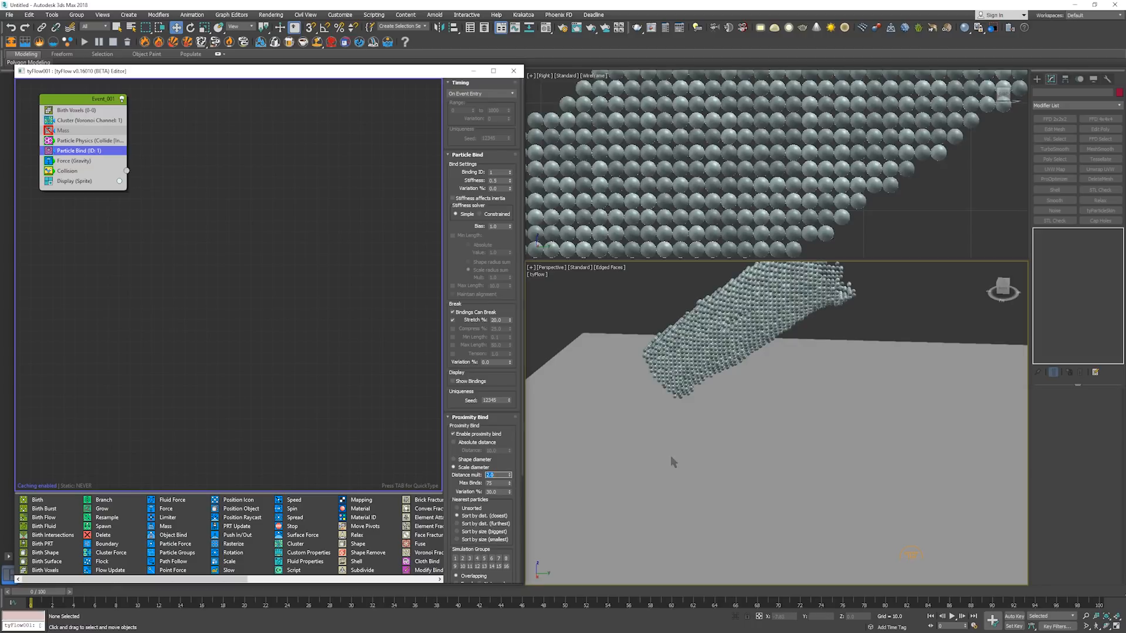
# Play the fall with the shorter-range bindings and examine the collapsed pile of particles from another angle.
pyautogui.press('/')
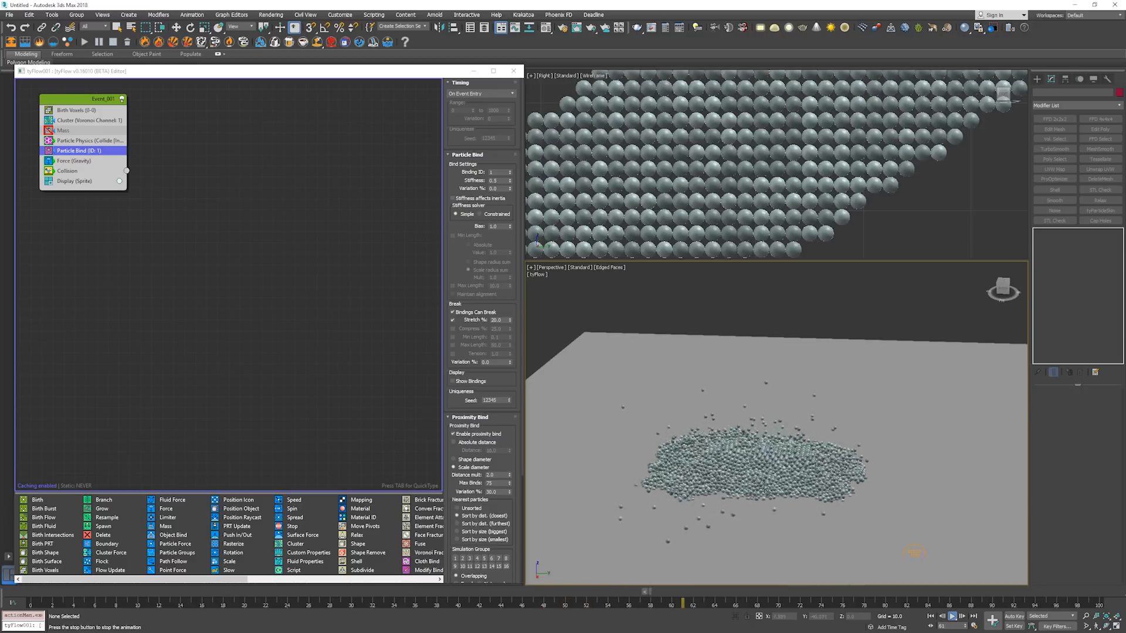
pyautogui.press('/')
pyautogui.keyDown('alt'); pyautogui.moveTo(771, 486); pyautogui.dragTo(733, 488, button='middle'); pyautogui.keyUp('alt')
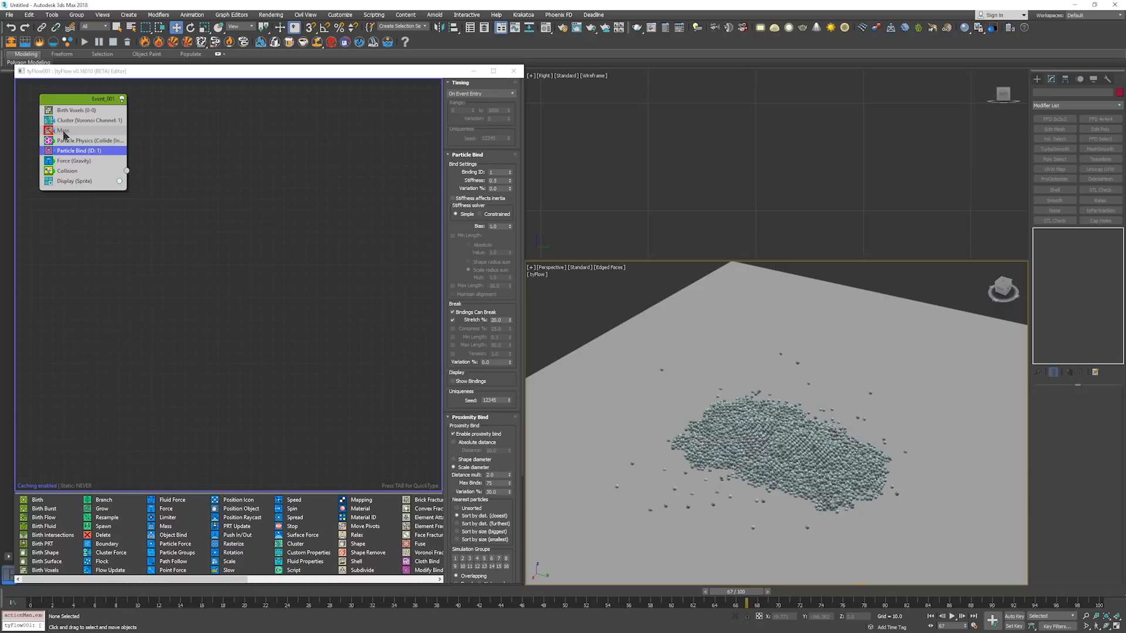
# Set the Birth Voxels operator's voxel size to 0.8 on all axes.
pyautogui.click(75, 110)
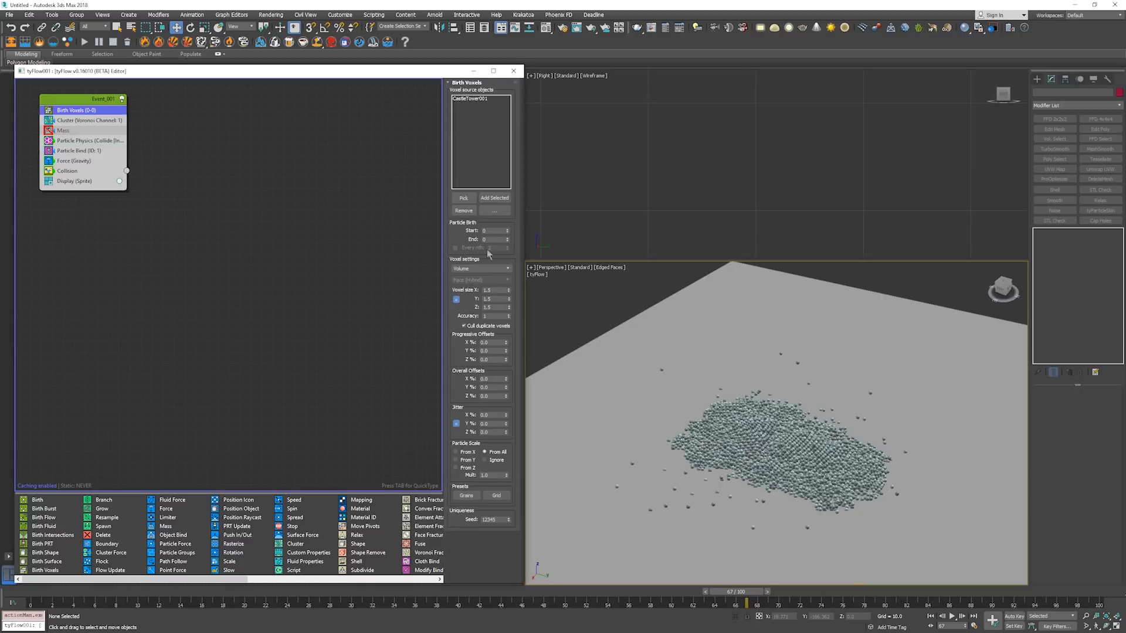
pyautogui.doubleClick(493, 291)
pyautogui.write('0.8')
pyautogui.press('Return')
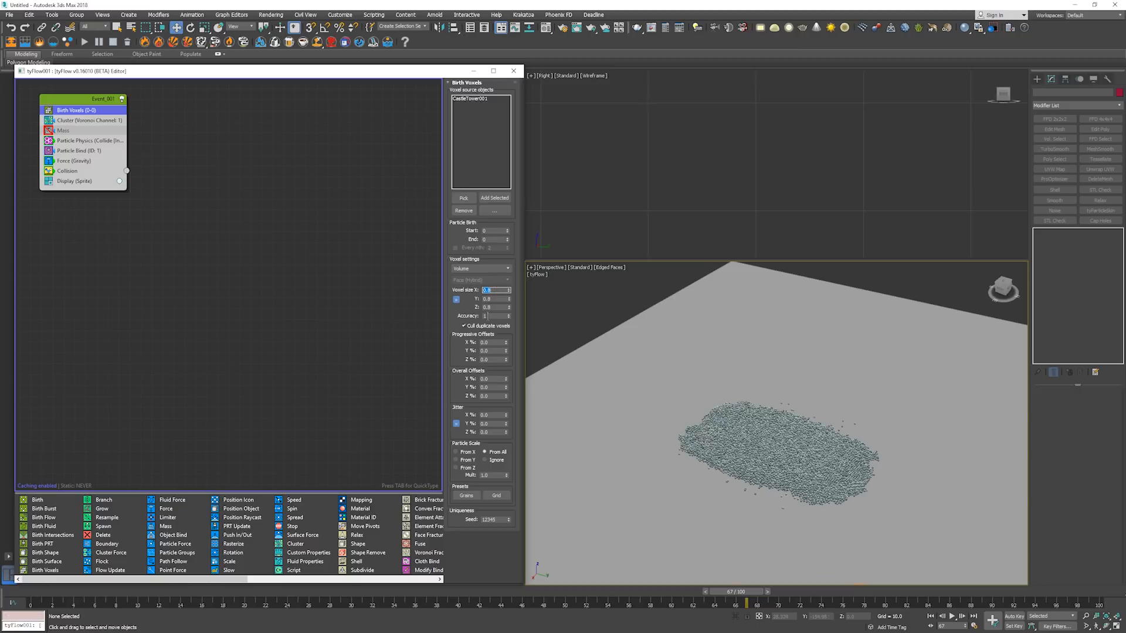
# Raise the Particle Bind operator's proximity distance multiplier for the smaller voxels.
pyautogui.keyDown('alt'); pyautogui.moveTo(621, 366); pyautogui.dragTo(636, 427, button='middle'); pyautogui.keyUp('alt')
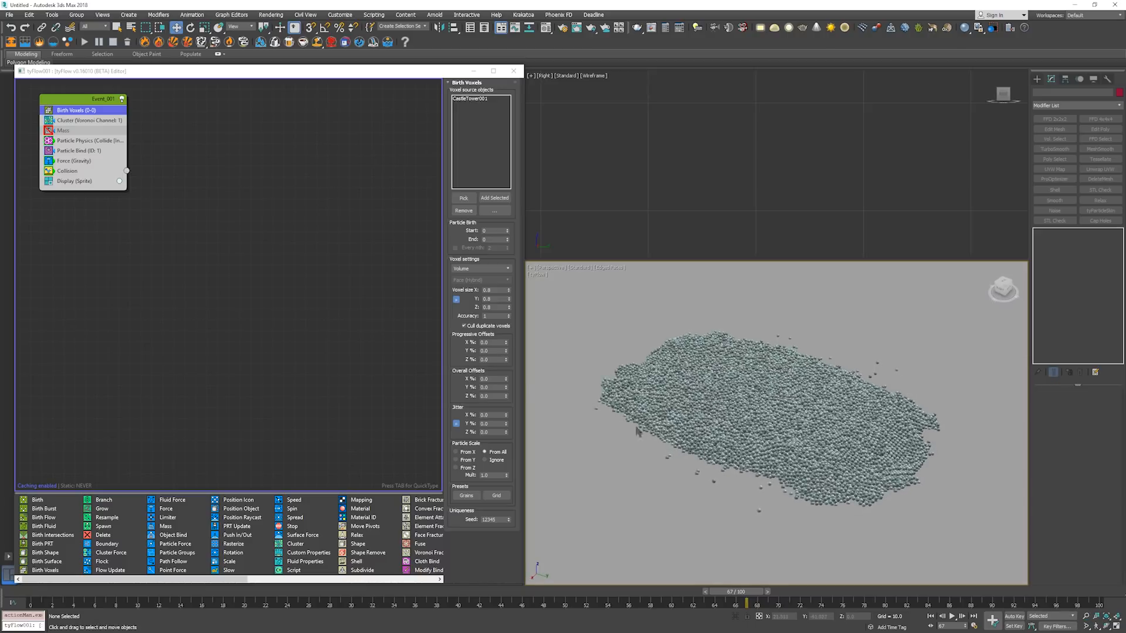
pyautogui.click(82, 151)
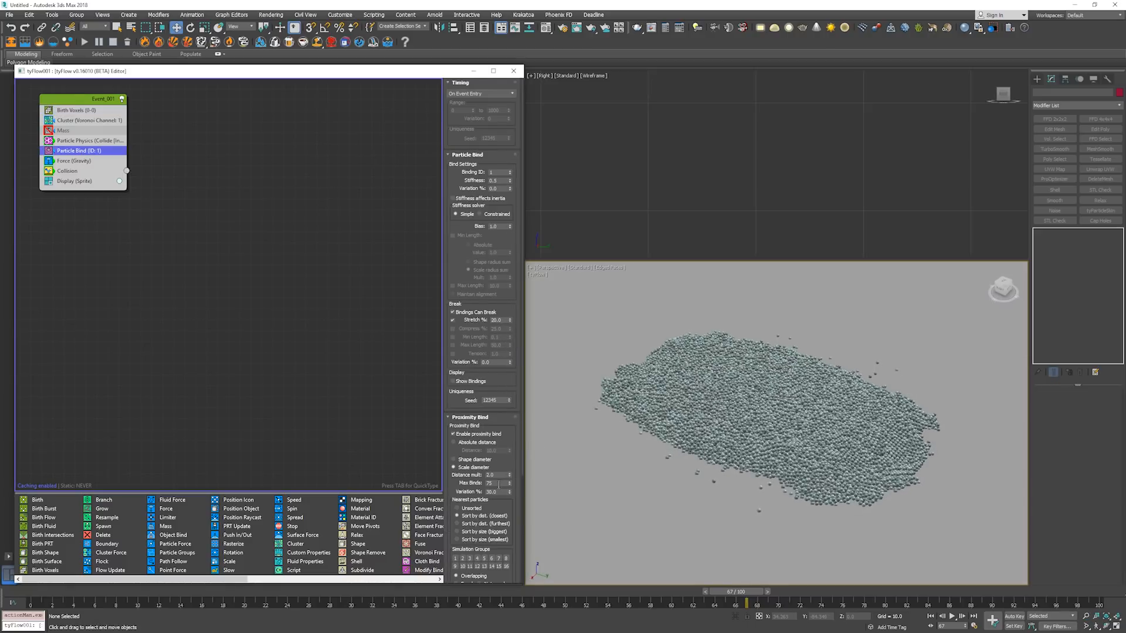
pyautogui.doubleClick(496, 476)
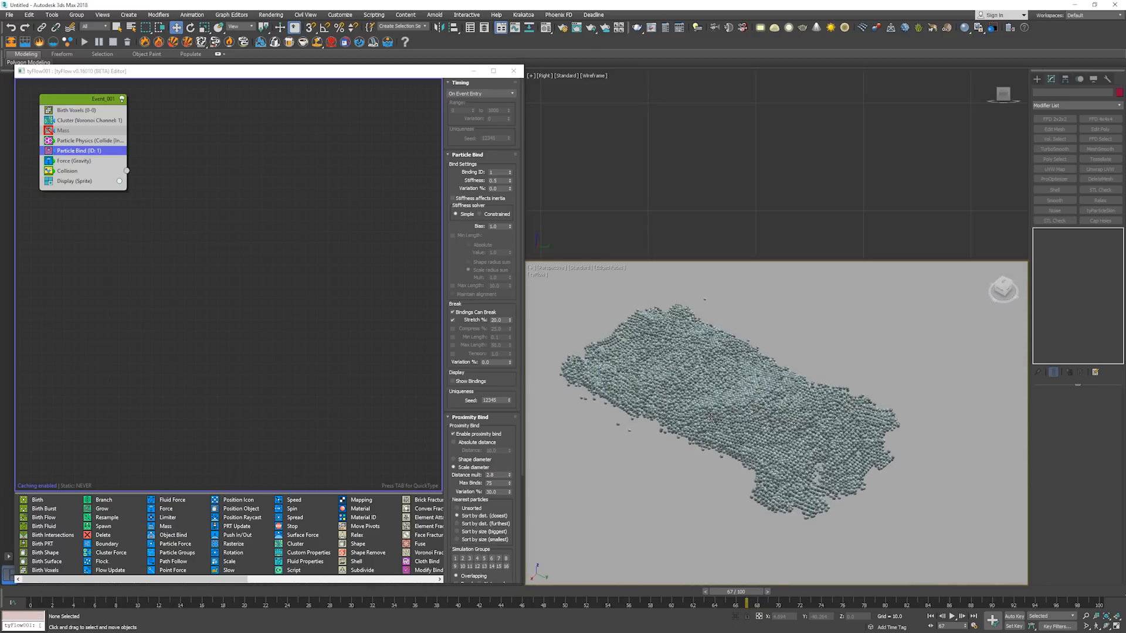
# Replay the fall of the finer-voxel tower from a wider view, stop it and rewind to the first frame.
pyautogui.press('/')
pyautogui.press('/')
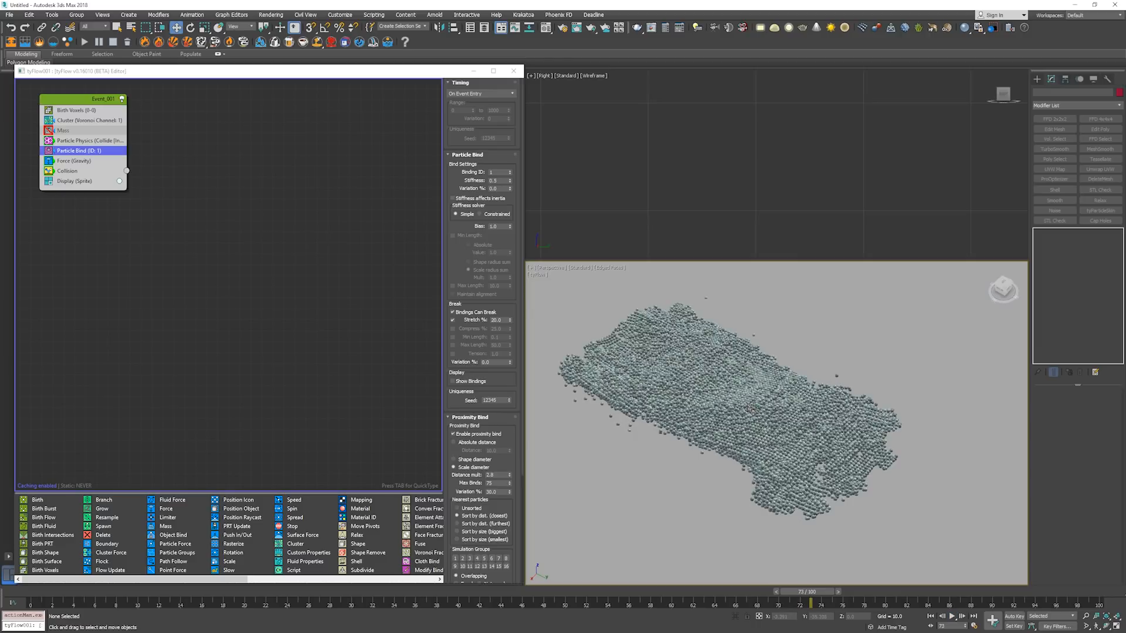
pyautogui.moveTo(747, 412); pyautogui.dragTo(712, 438, button='middle')
pyautogui.press('/')
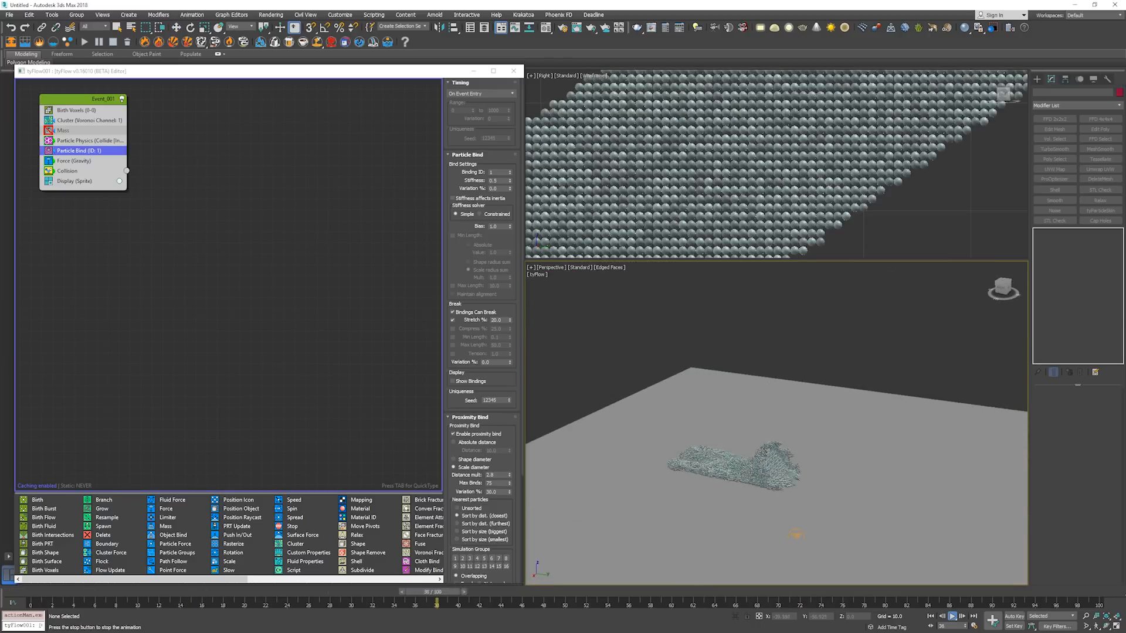
pyautogui.press('/')
pyautogui.press('w')
pyautogui.press('Home')
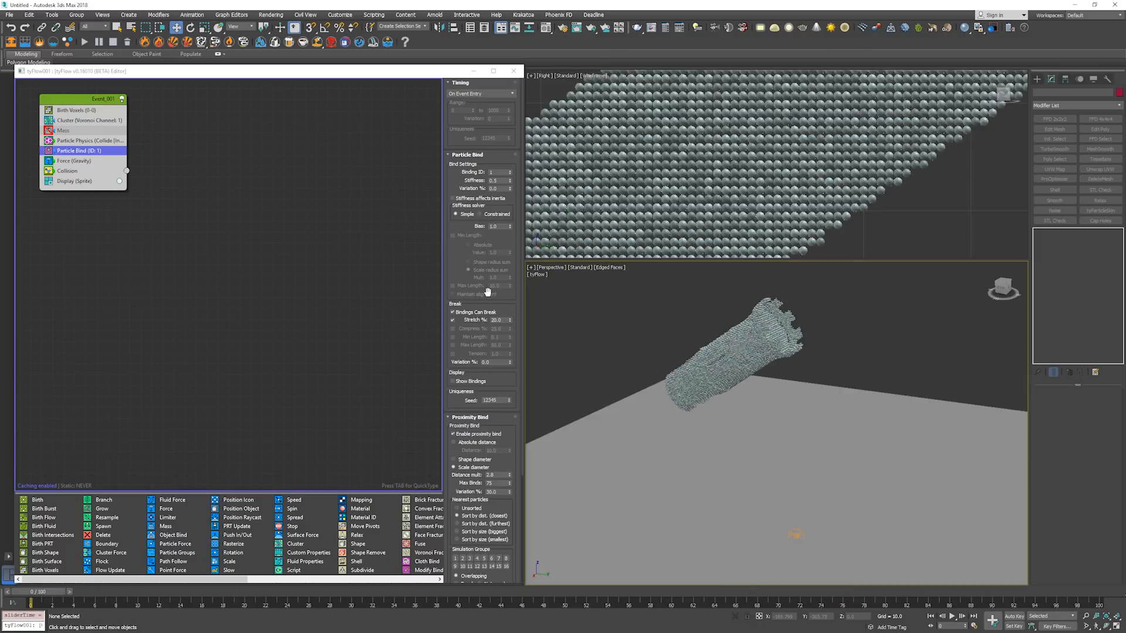
# Set the Birth Voxels operator's voxel size back to 1.5 on all axes.
pyautogui.click(109, 115)
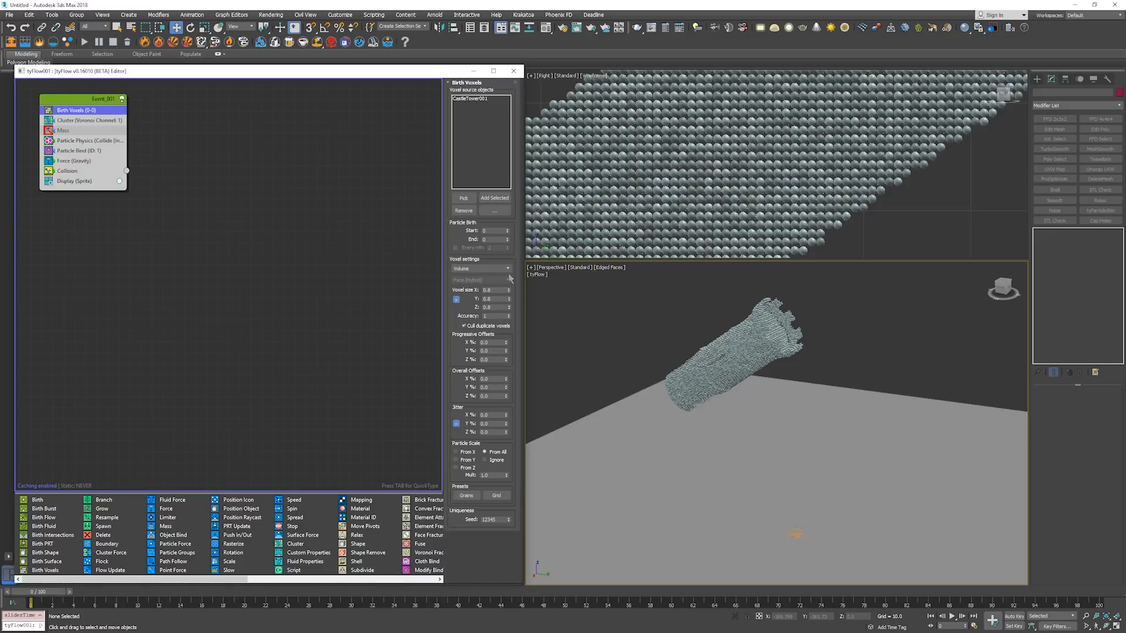
pyautogui.click(491, 290)
pyautogui.write('1.35')
pyautogui.press('Return')
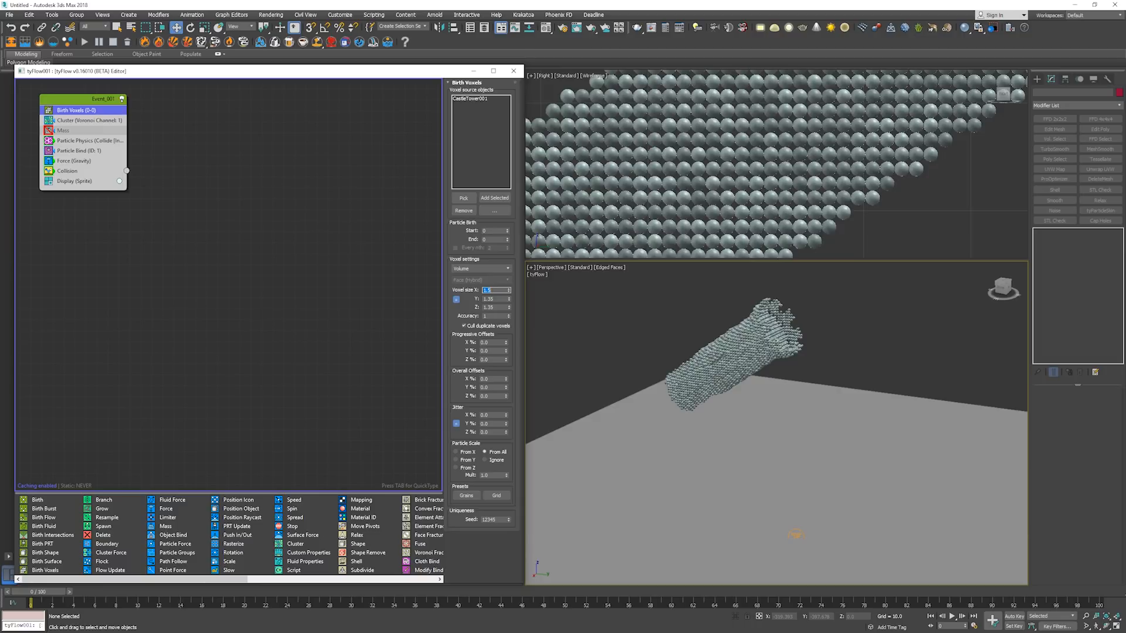
pyautogui.press('Return')
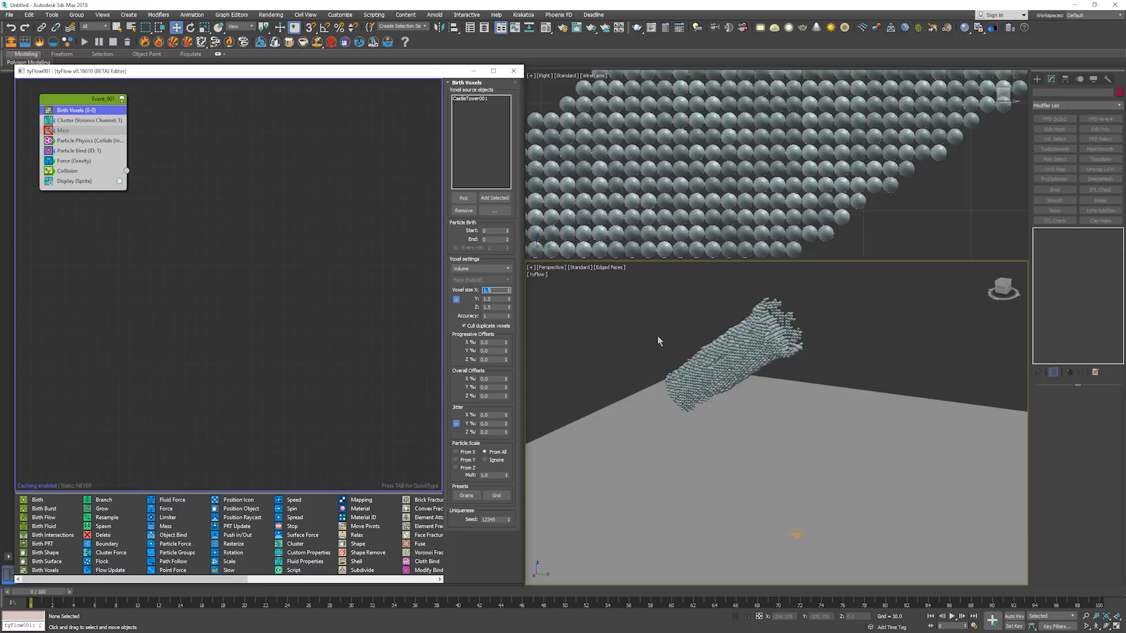
# Turn on cluster visualization in the Cluster operator.
pyautogui.click(76, 141)
pyautogui.click(72, 121)
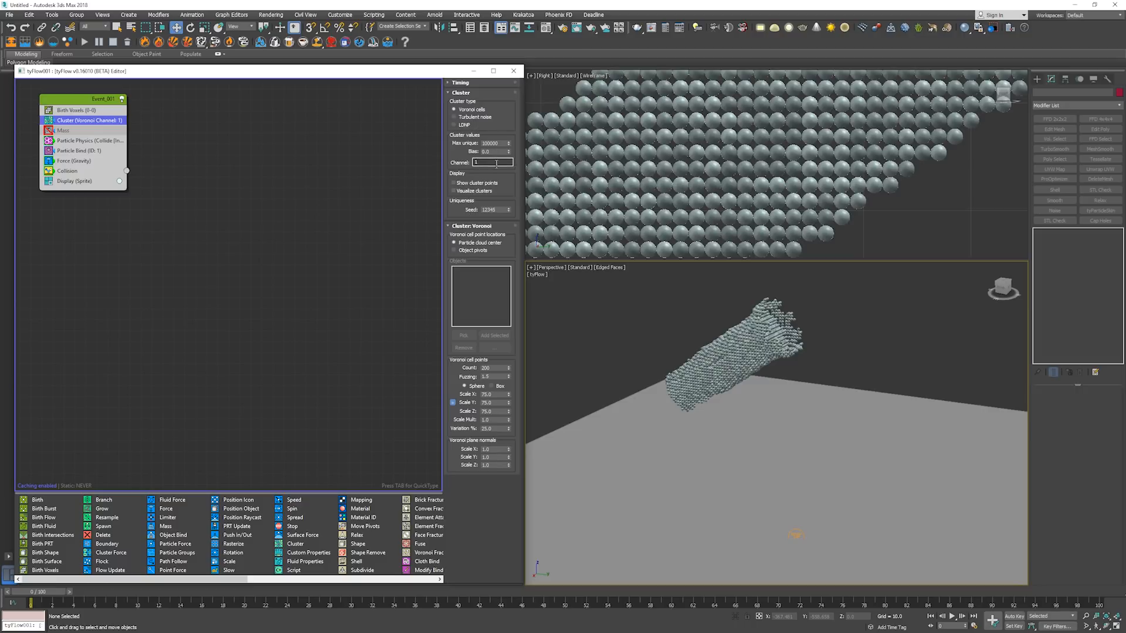
pyautogui.click(476, 191)
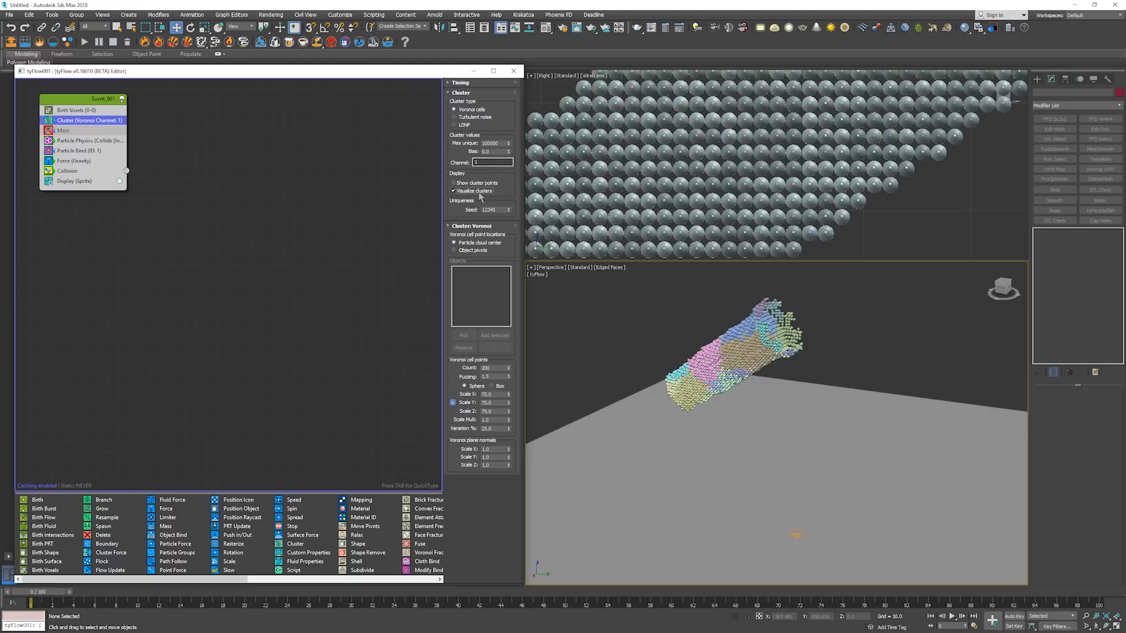
# Set the Voronoi cell points' scale to 1.0 on all axes and their scale multiplier to 40.
pyautogui.doubleClick(495, 394)
pyautogui.write('1')
pyautogui.press('Return')
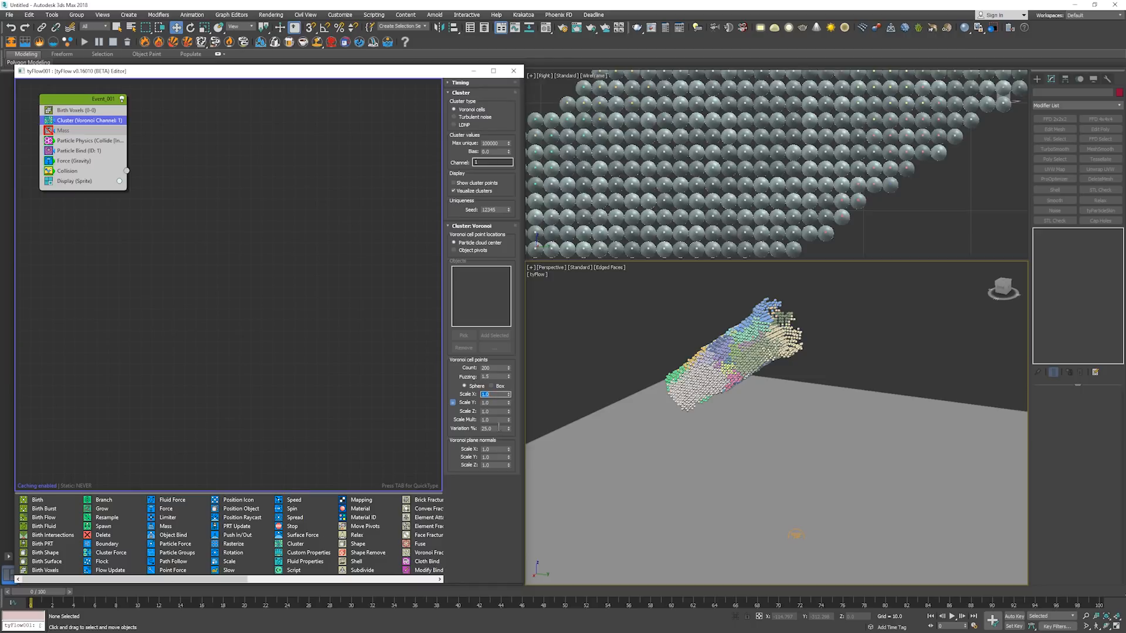
pyautogui.doubleClick(494, 420)
pyautogui.write('40')
pyautogui.press('Return')
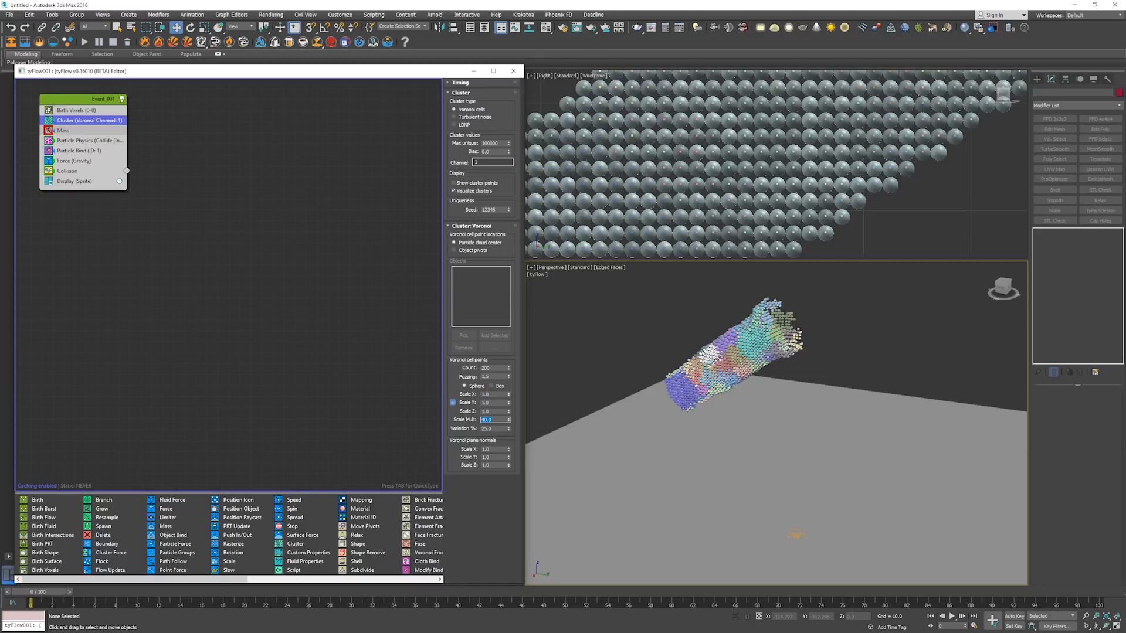
# Set the Voronoi cell points' scale variation to 0%.
pyautogui.doubleClick(497, 428)
pyautogui.write('0')
pyautogui.press('Return')
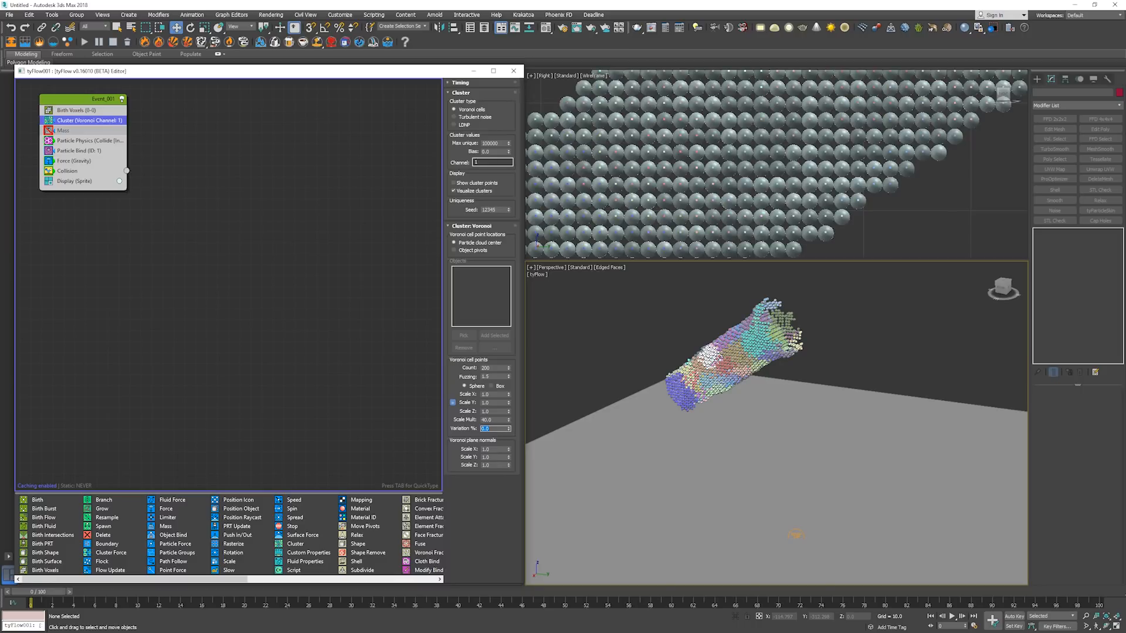
# Play the fall with the colored clusters and inspect the collapsed chunks from the side and from above.
pyautogui.keyDown('alt'); pyautogui.moveTo(731, 410); pyautogui.dragTo(693, 398, button='middle'); pyautogui.keyUp('alt')
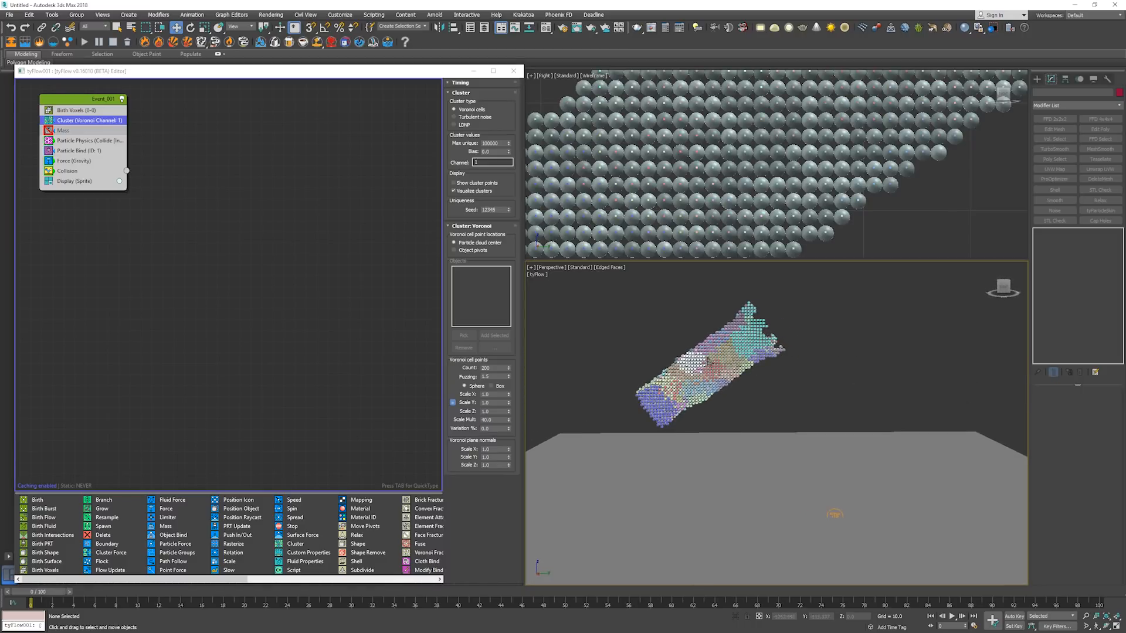
pyautogui.press('/')
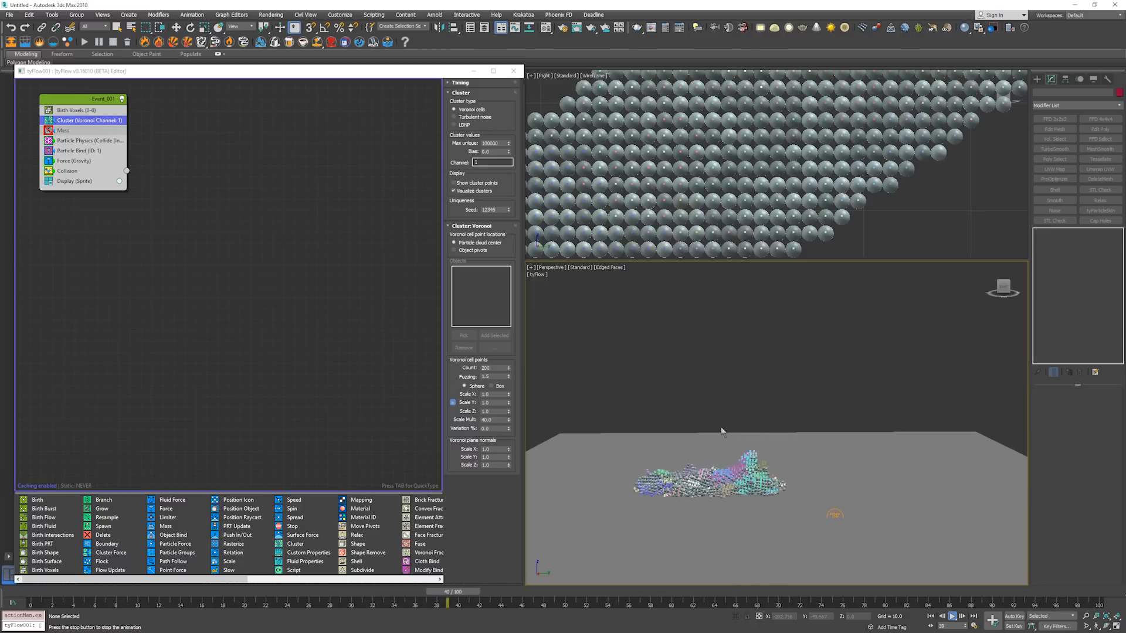
pyautogui.press('Escape')
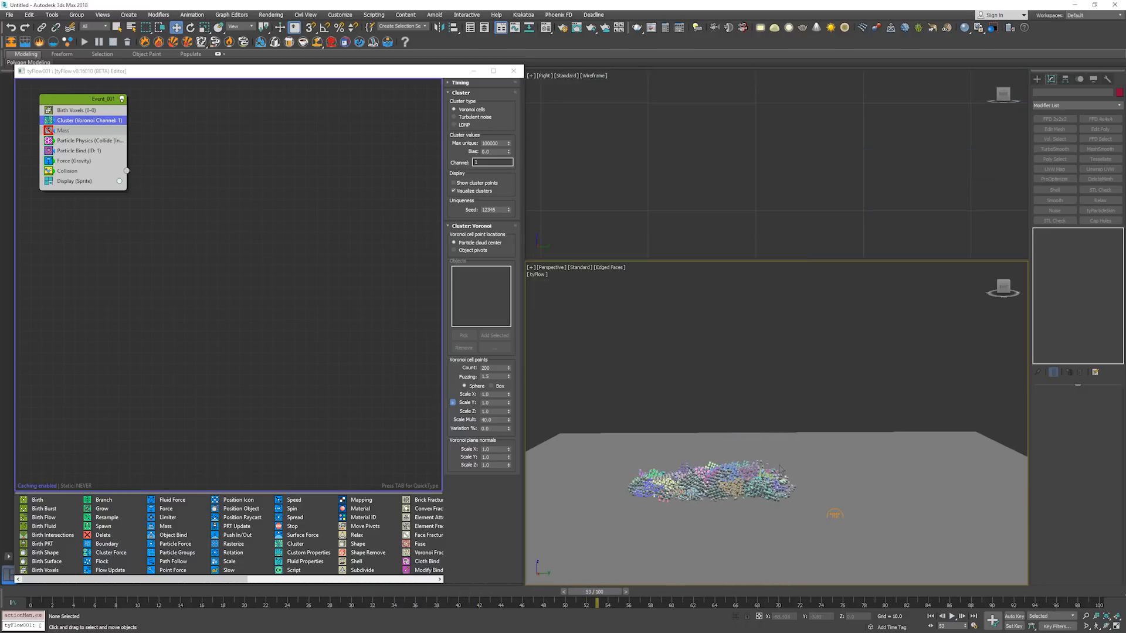
pyautogui.keyDown('alt'); pyautogui.moveTo(768, 475); pyautogui.dragTo(714, 447, button='middle'); pyautogui.keyUp('alt')
pyautogui.scroll(5, 745, 515)
pyautogui.press('/')
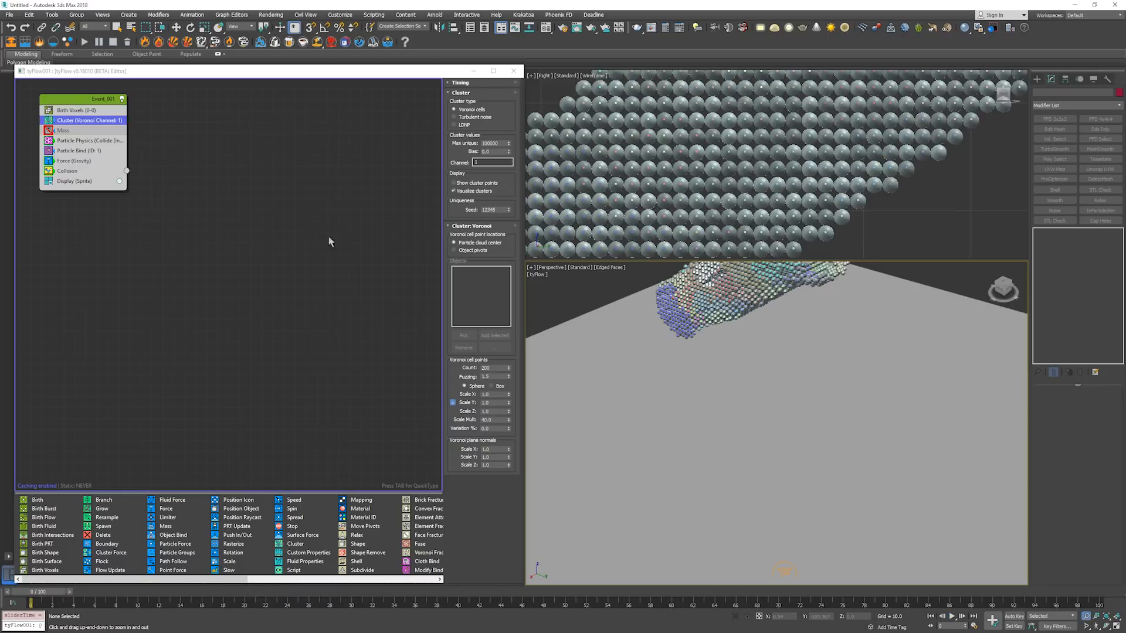
# Set the Particle Physics collision force stiffness to 0.1 and turn off processing only this event.
pyautogui.click(119, 142)
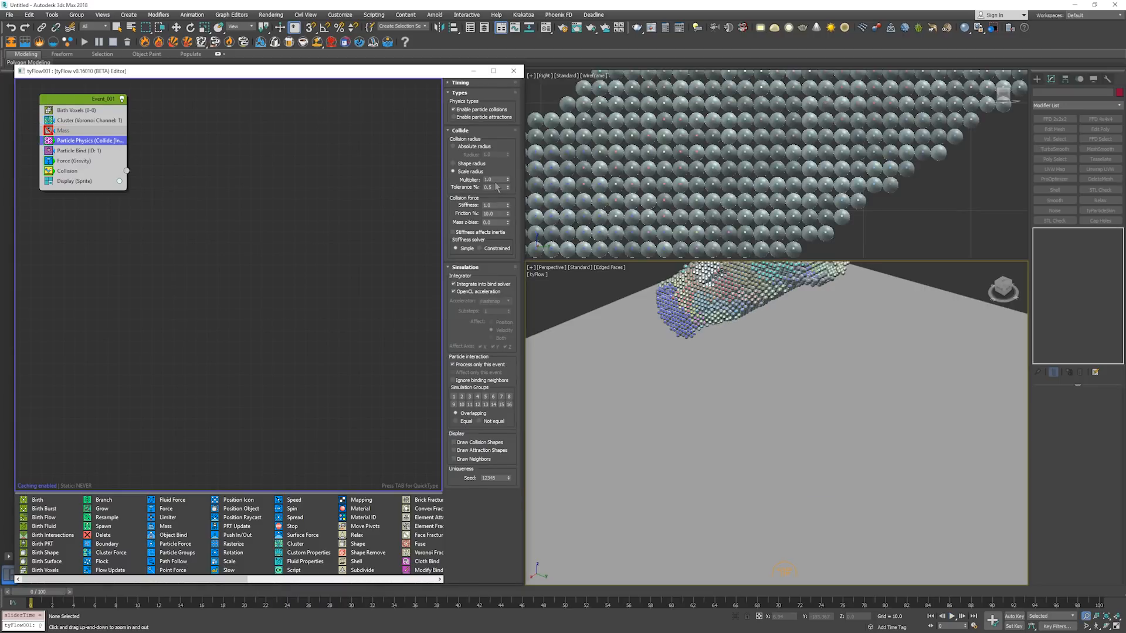
pyautogui.click(495, 205)
pyautogui.write('0.1')
pyautogui.press('Return')
pyautogui.click(486, 326)
pyautogui.click(496, 365)
# Replay the fall with the softer collisions, rewind to the first frame and open the Cluster operator's settings.
pyautogui.press('/')
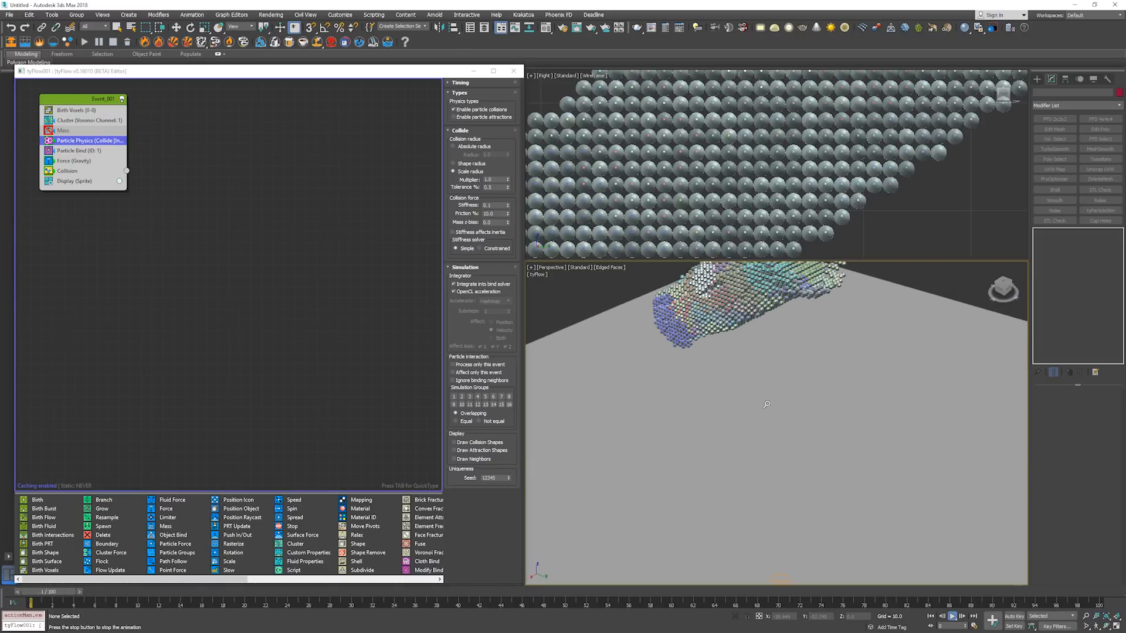
pyautogui.keyDown('alt'); pyautogui.moveTo(748, 415); pyautogui.dragTo(781, 405, button='middle'); pyautogui.keyUp('alt')
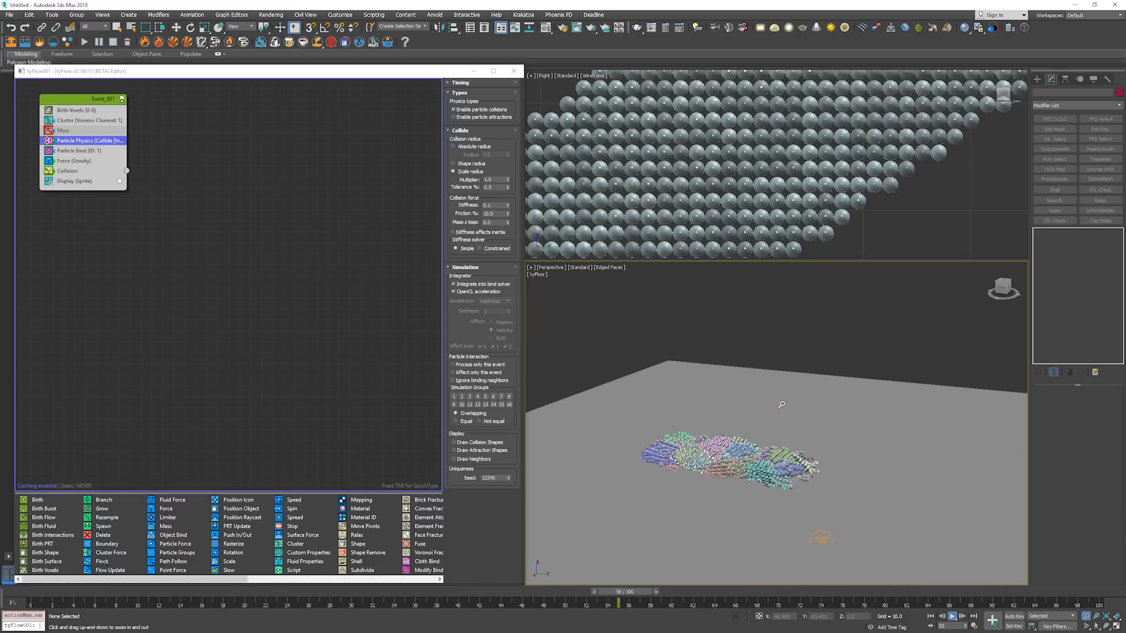
pyautogui.press('Home')
pyautogui.click(115, 123)
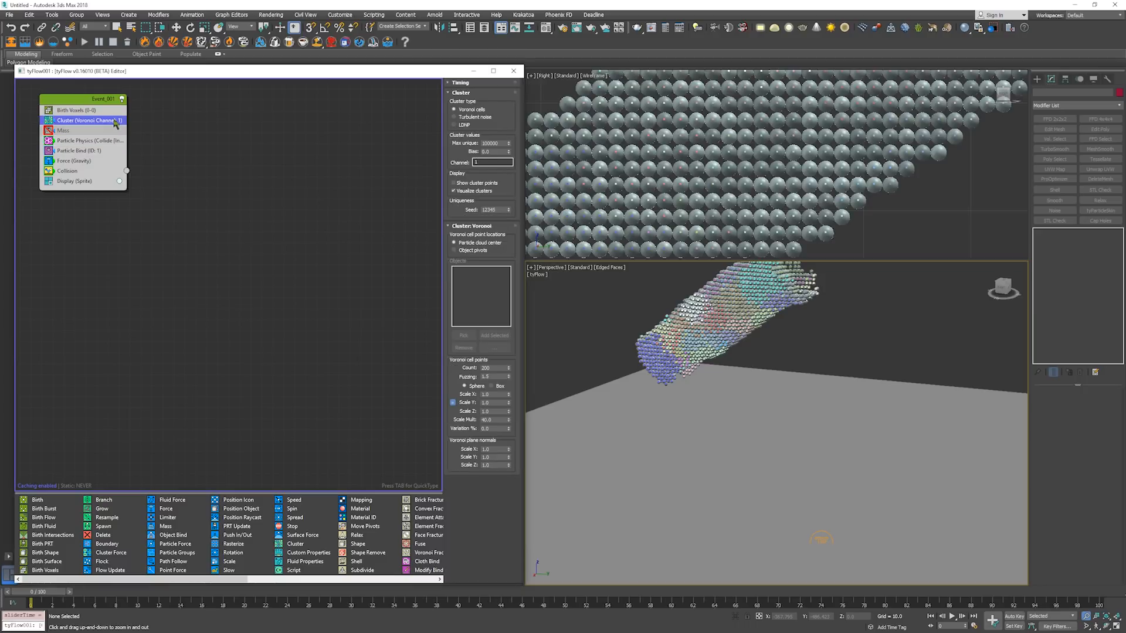
# Turn off the cluster color visualization in the Cluster operator, play the fall briefly and rewind to the first frame.
pyautogui.click(453, 190)
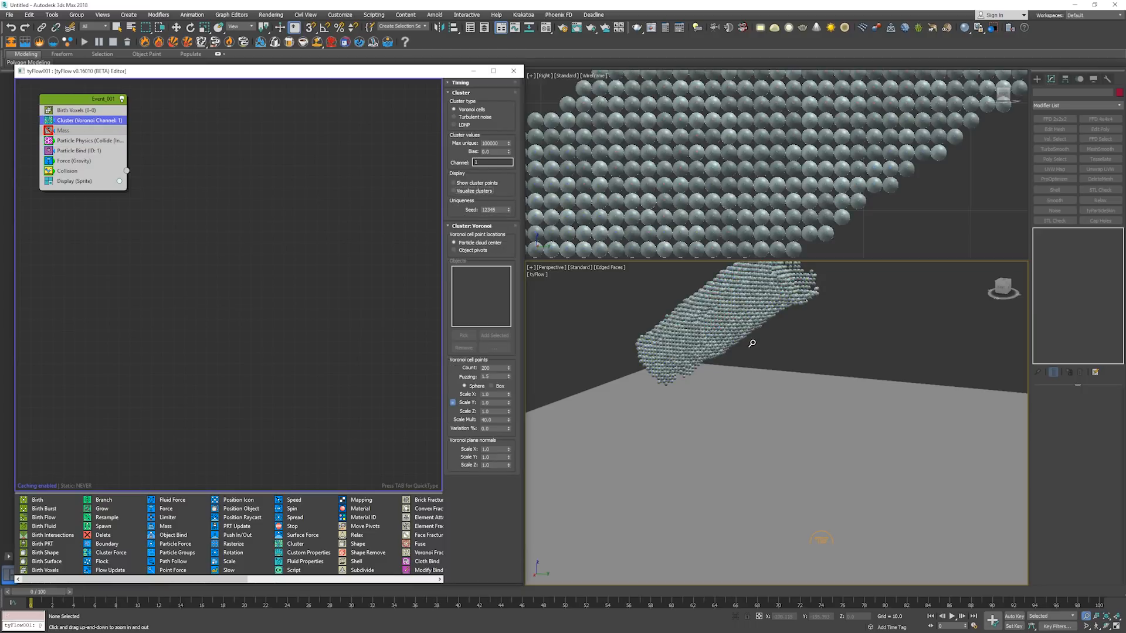
pyautogui.press('/')
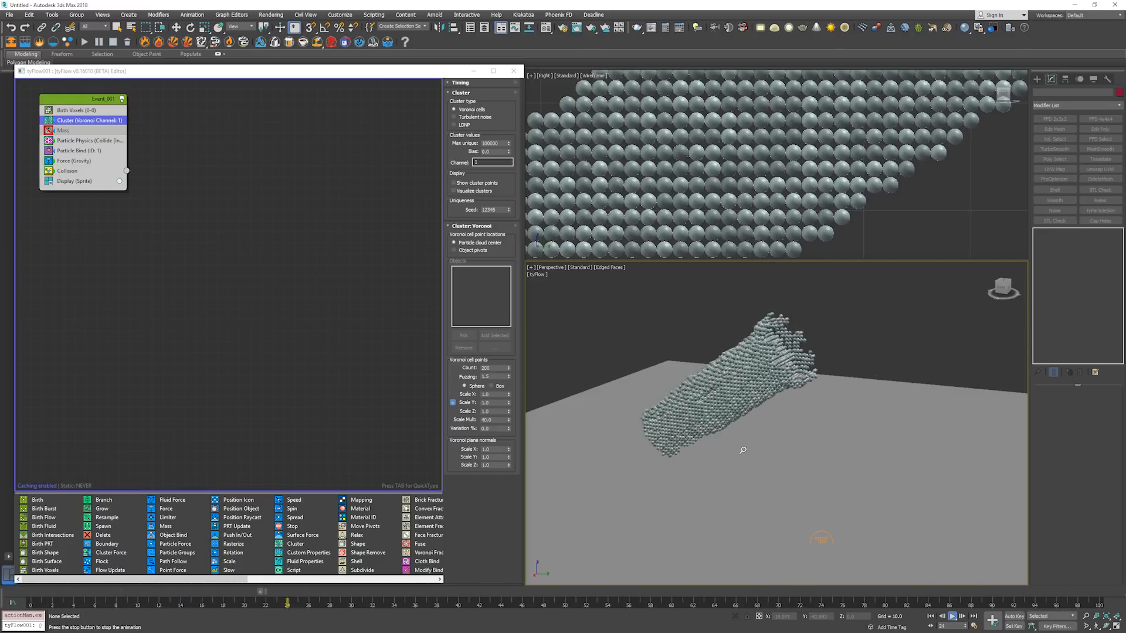
pyautogui.press('/')
pyautogui.press('Home')
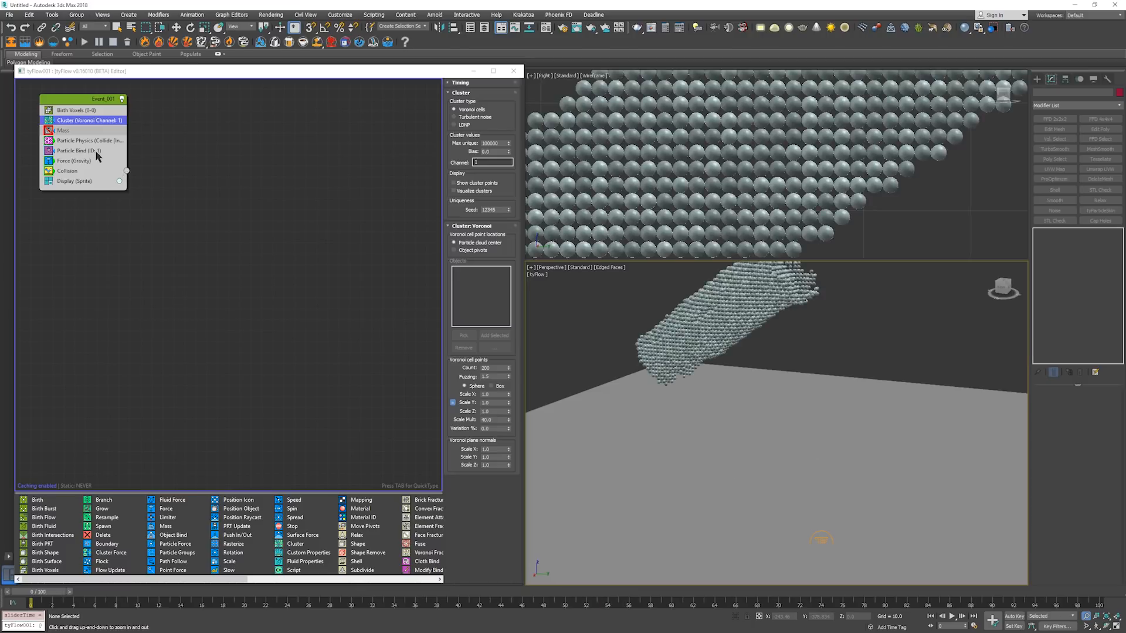
# Set the Particle Bind operator's breaking stretch to 15%.
pyautogui.click(95, 150)
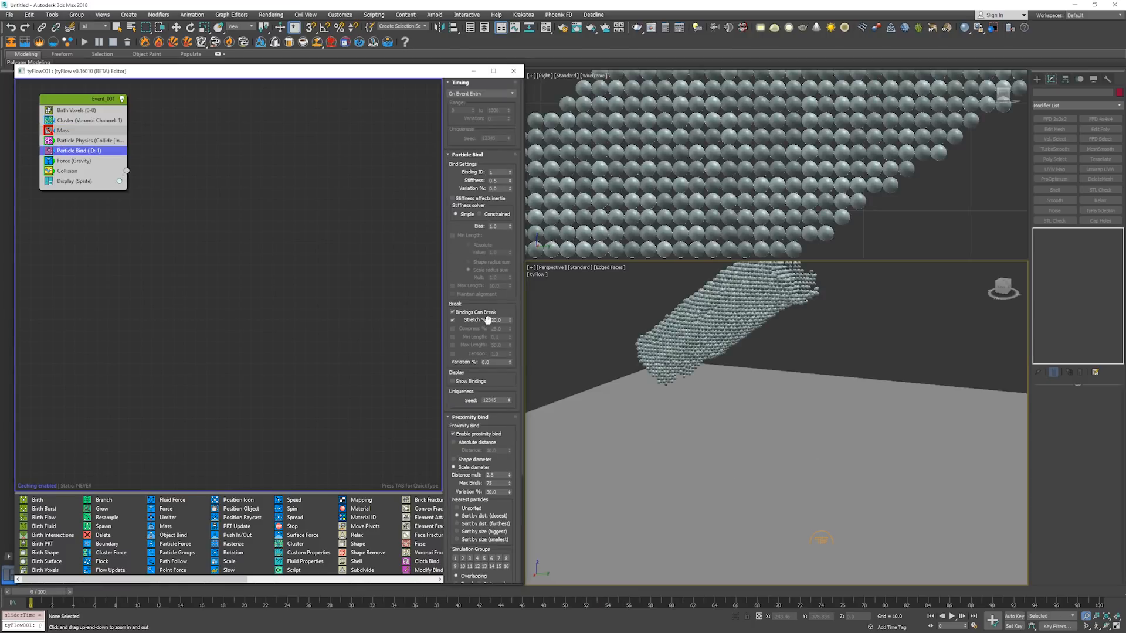
pyautogui.doubleClick(495, 320)
pyautogui.write('15')
pyautogui.press('Return')
# Set the proximity bind's distance multiplier to 3.65, max binds to 40 and variation to 25%, and preview the fall.
pyautogui.doubleClick(497, 475)
pyautogui.write('3.65')
pyautogui.doubleClick(497, 484)
pyautogui.doubleClick(501, 491)
pyautogui.write('25')
pyautogui.scroll(-4, 477, 491)
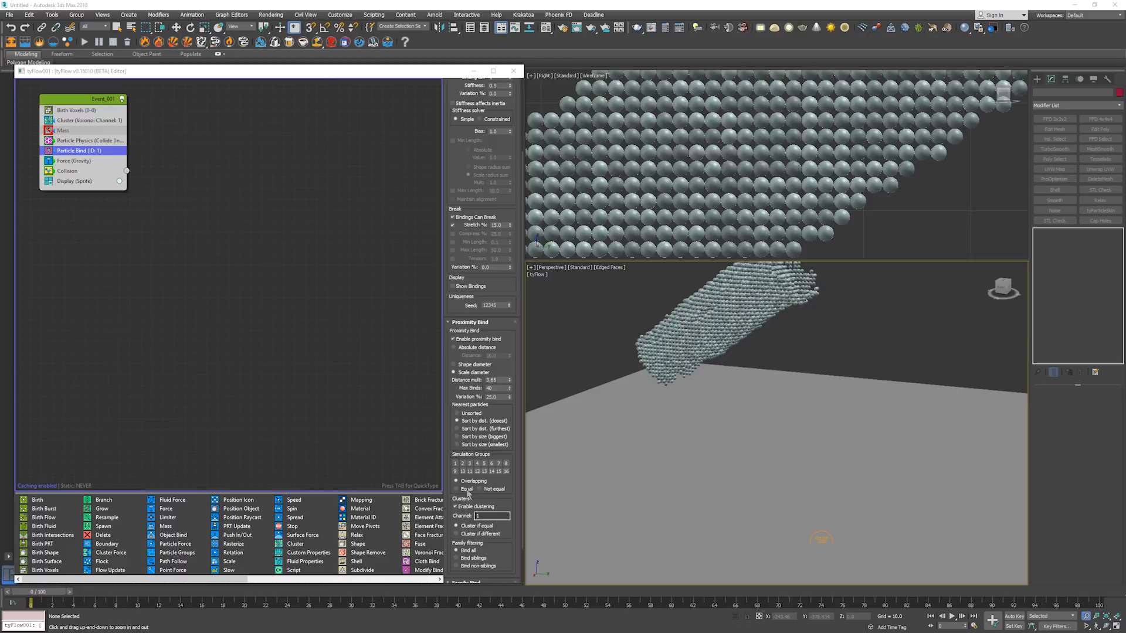
pyautogui.press('/')
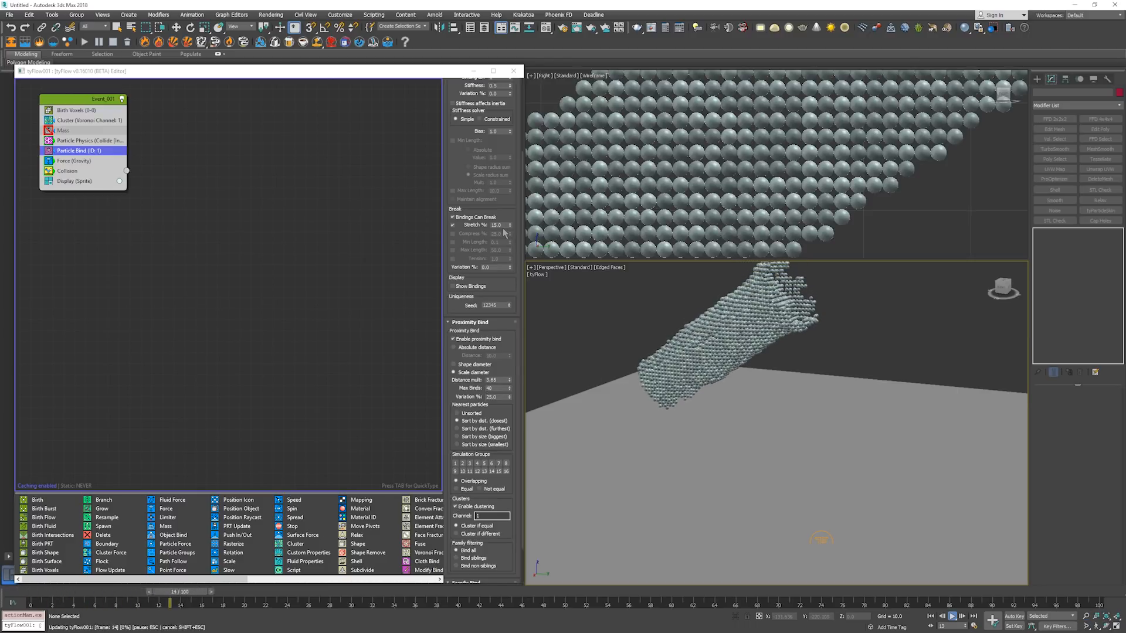
pyautogui.press('/')
pyautogui.press('Home')
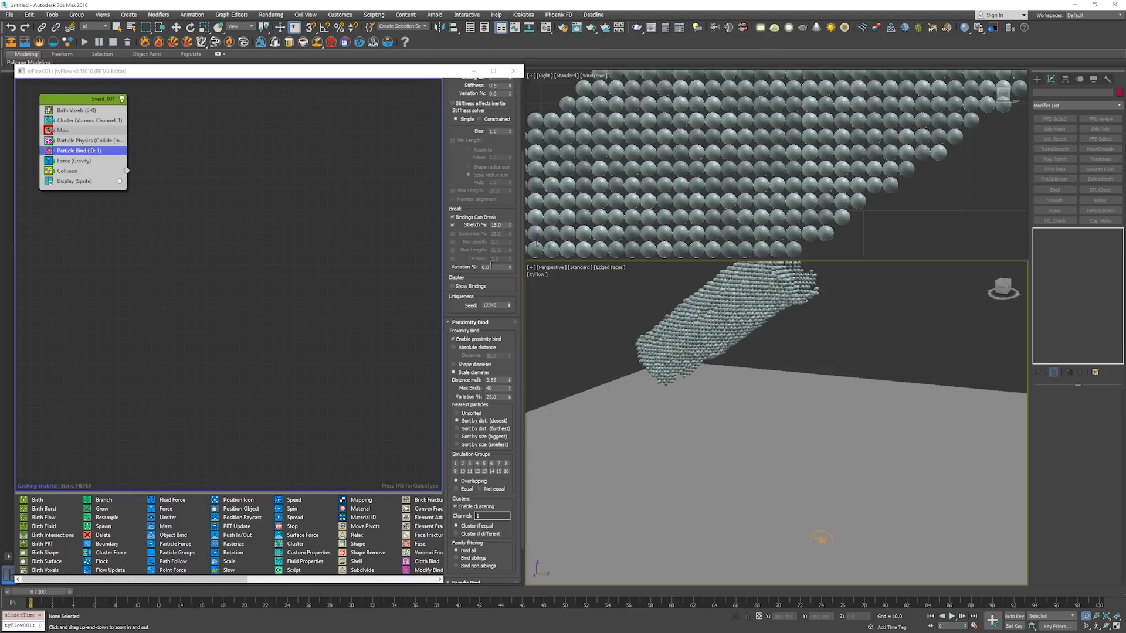
# Set the bindings' break variation to 25%, preview the fall from a higher angle and rewind.
pyautogui.doubleClick(491, 267)
pyautogui.write('25')
pyautogui.press('Return')
pyautogui.press('/')
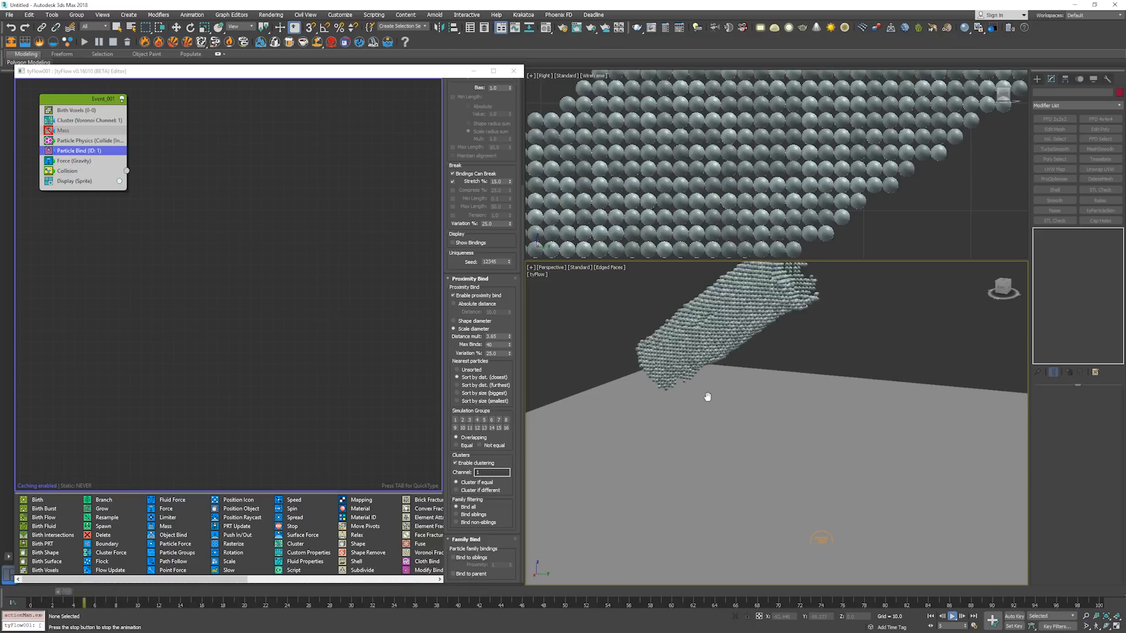
pyautogui.keyDown('alt'); pyautogui.moveTo(783, 452); pyautogui.dragTo(781, 471, button='middle'); pyautogui.keyUp('alt')
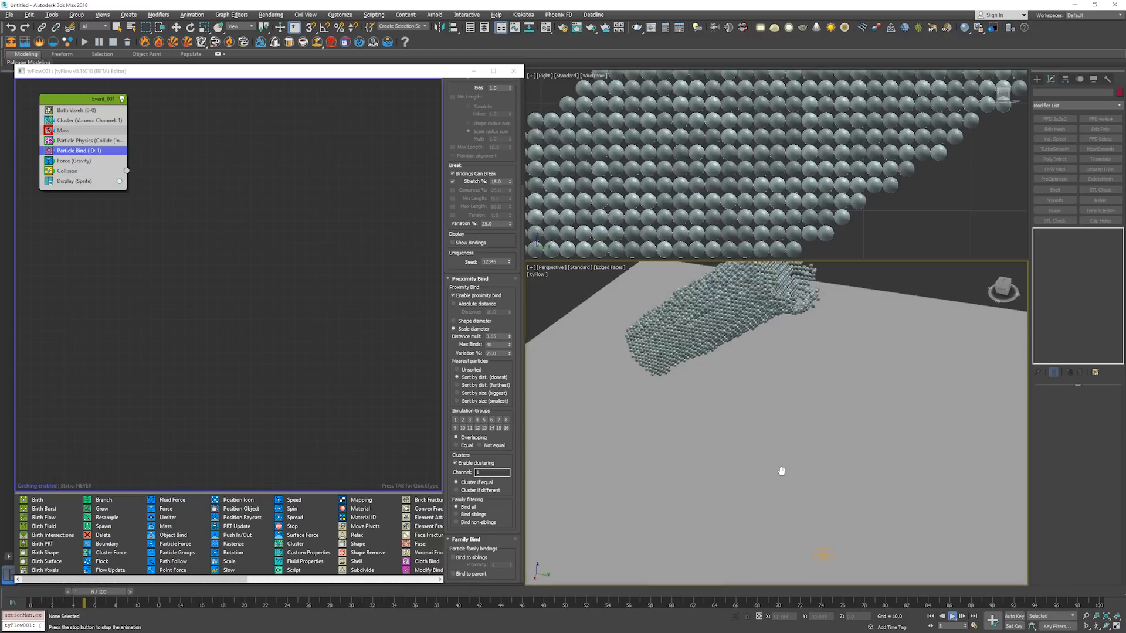
pyautogui.press('Home')
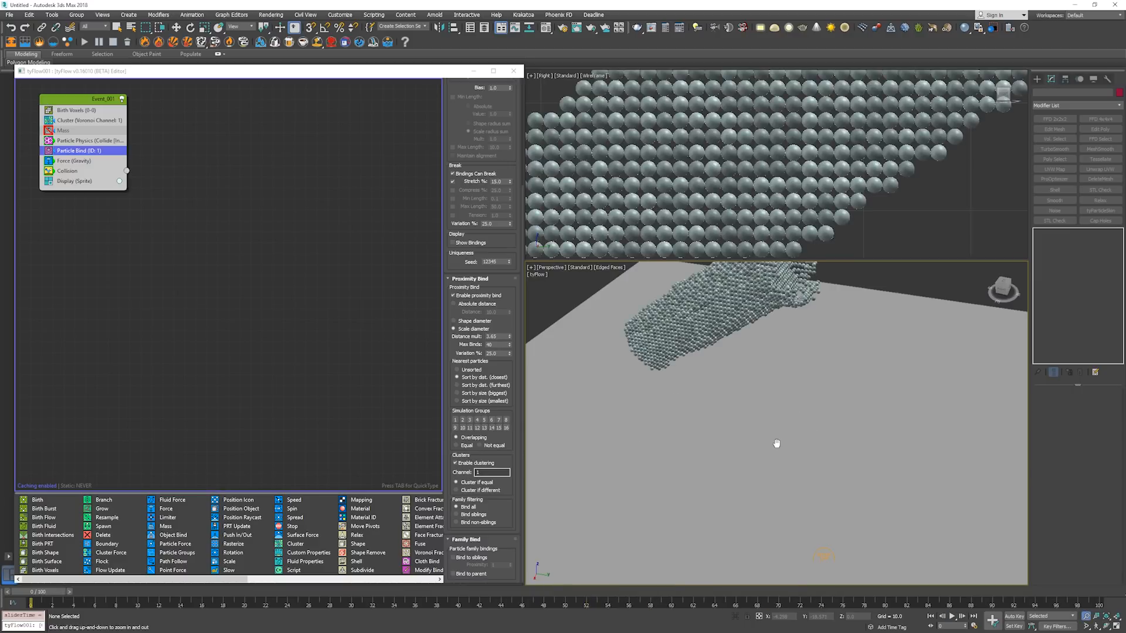
# Set the Collision operator's bounce to 0.1% and its diverge to 25%.
pyautogui.click(90, 173)
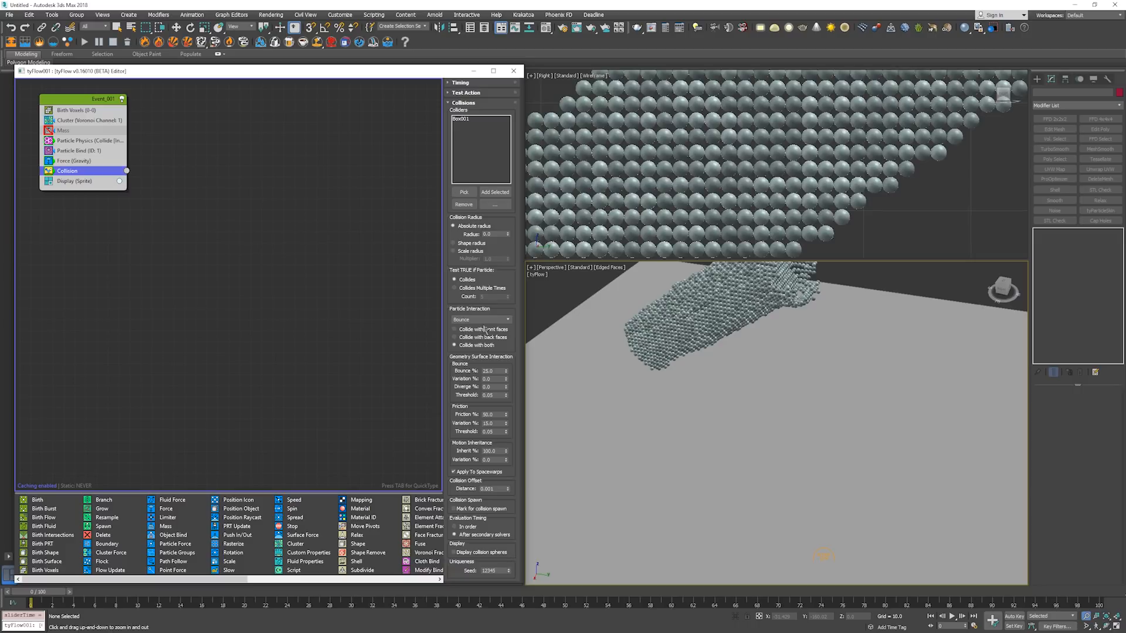
pyautogui.doubleClick(499, 371)
pyautogui.write('0.1')
pyautogui.press('Return')
pyautogui.click(466, 396)
pyautogui.press('Home')
pyautogui.doubleClick(491, 387)
# Set the Collision operator's friction to 35%.
pyautogui.doubleClick(491, 415)
pyautogui.write('35')
pyautogui.press('Return')
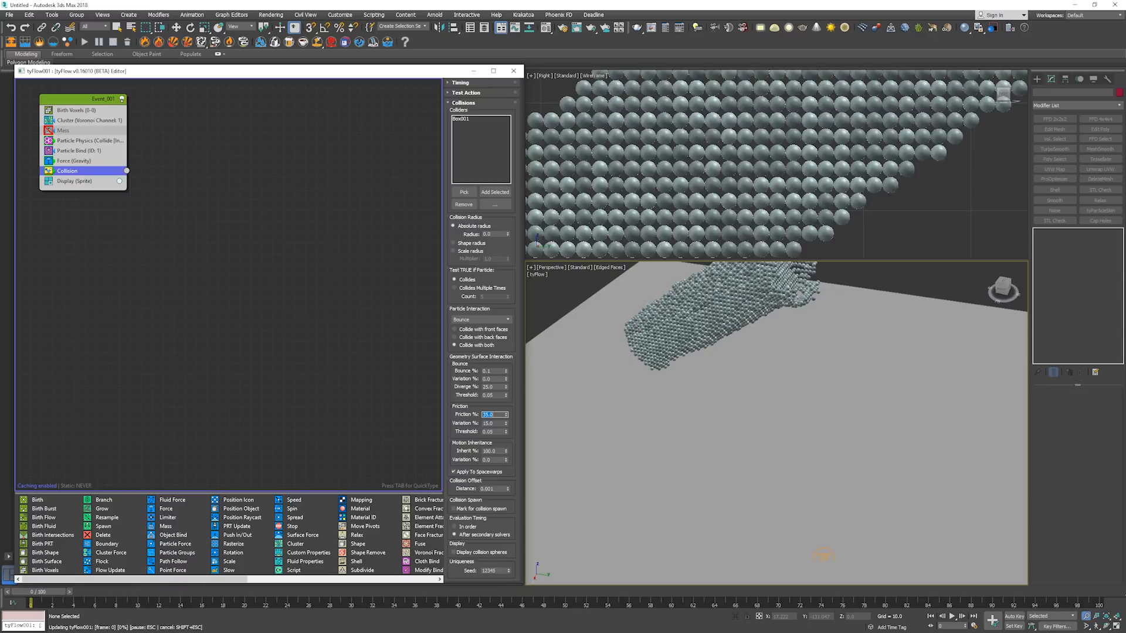
pyautogui.doubleClick(499, 423)
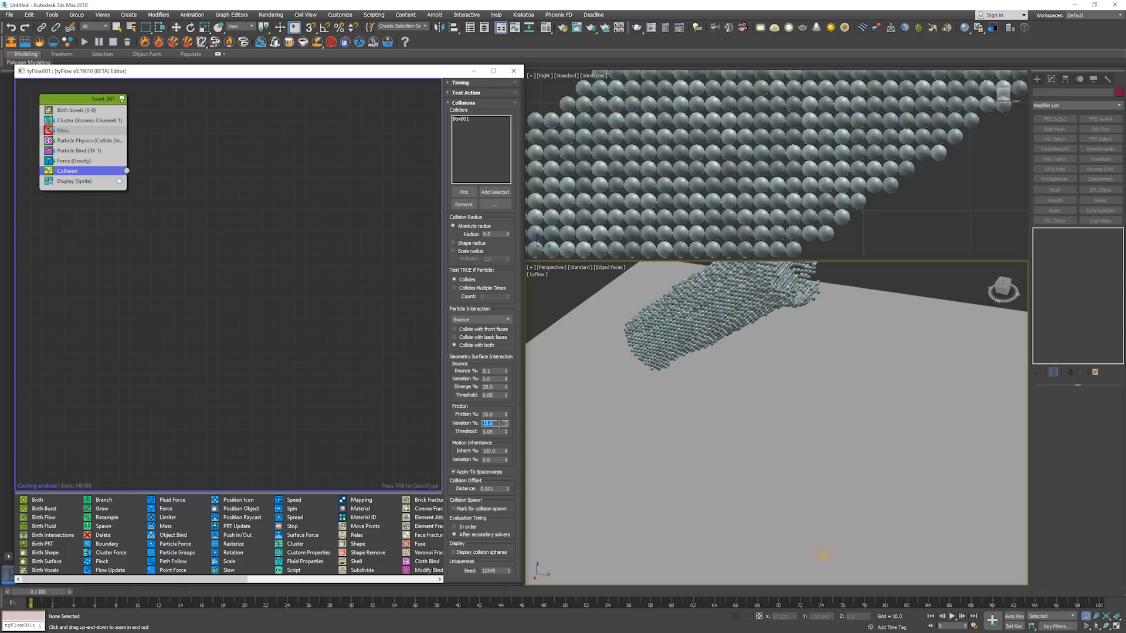
pyautogui.click(468, 427)
# Make the particles collide with front faces only, play the fall from a lower angle and rewind.
pyautogui.click(635, 377)
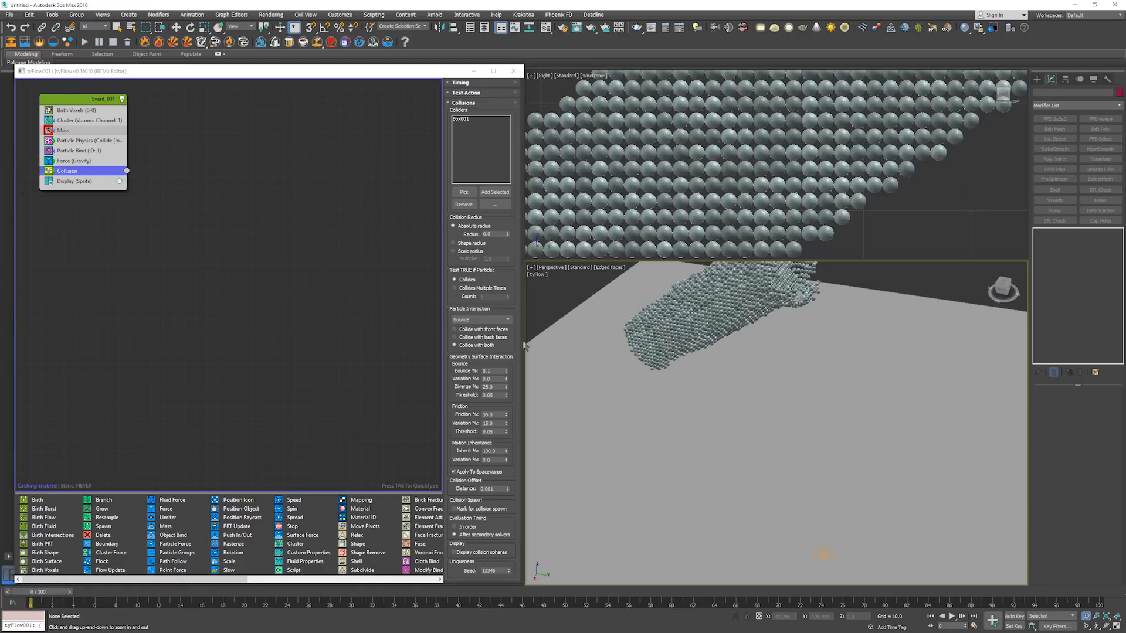
pyautogui.click(482, 330)
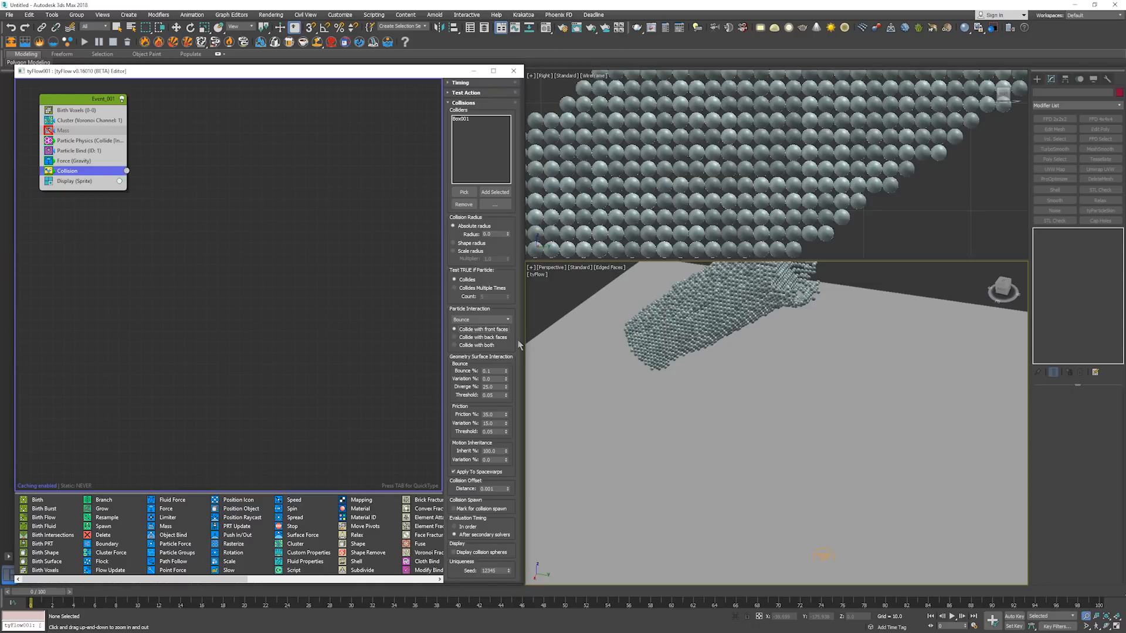
pyautogui.click(596, 373)
pyautogui.press('/')
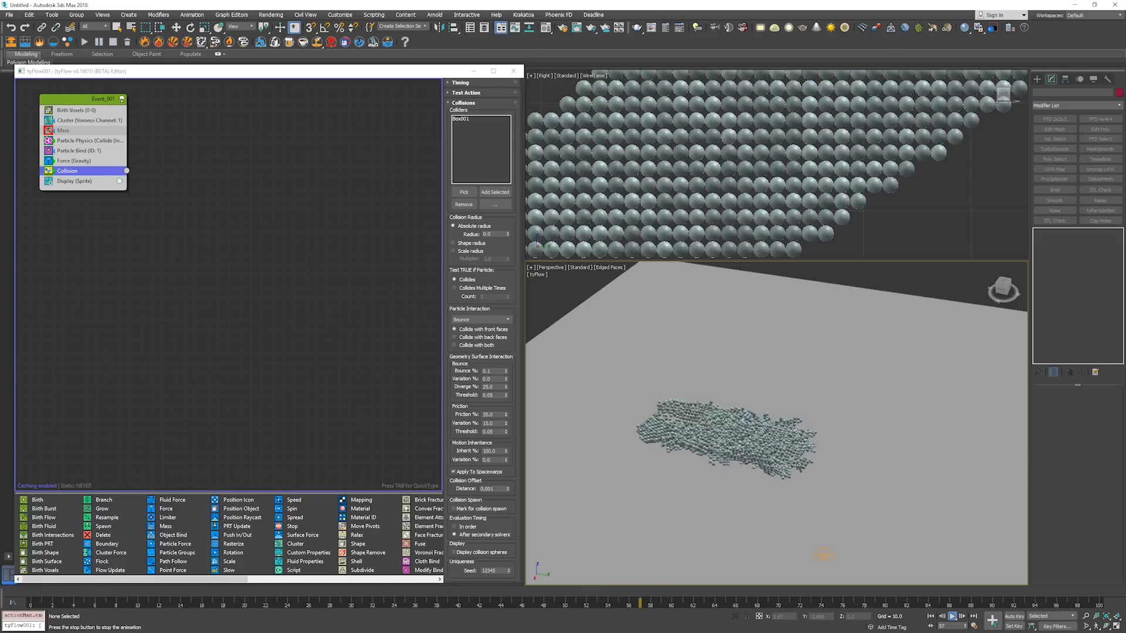
pyautogui.keyDown('alt'); pyautogui.moveTo(781, 488); pyautogui.dragTo(779, 456, button='middle'); pyautogui.keyUp('alt')
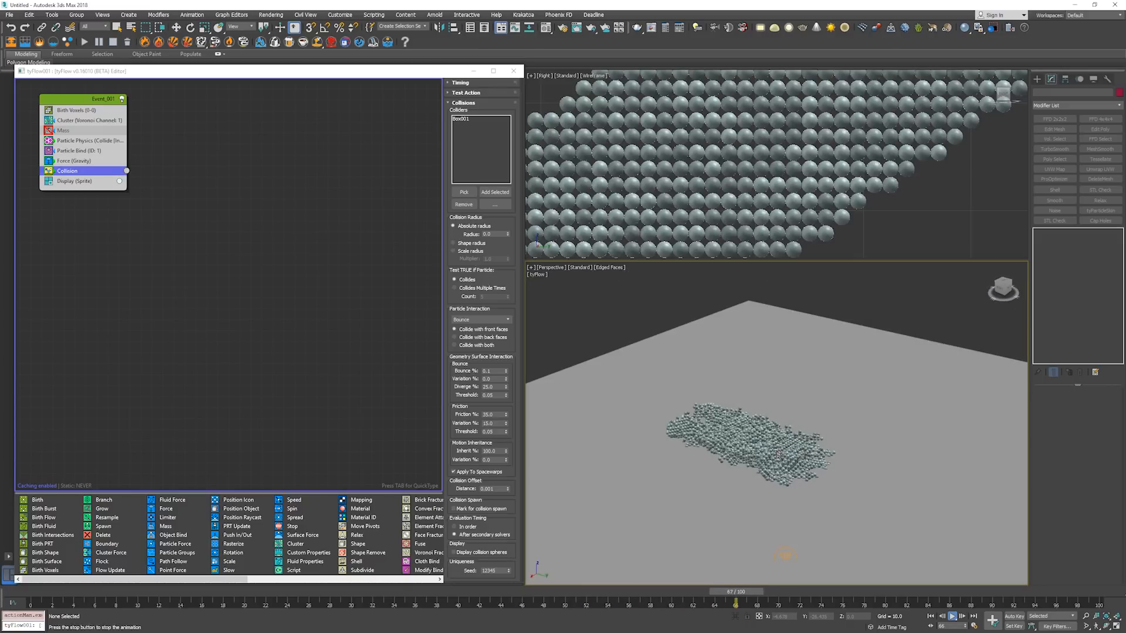
pyautogui.press('Home')
pyautogui.press('/')
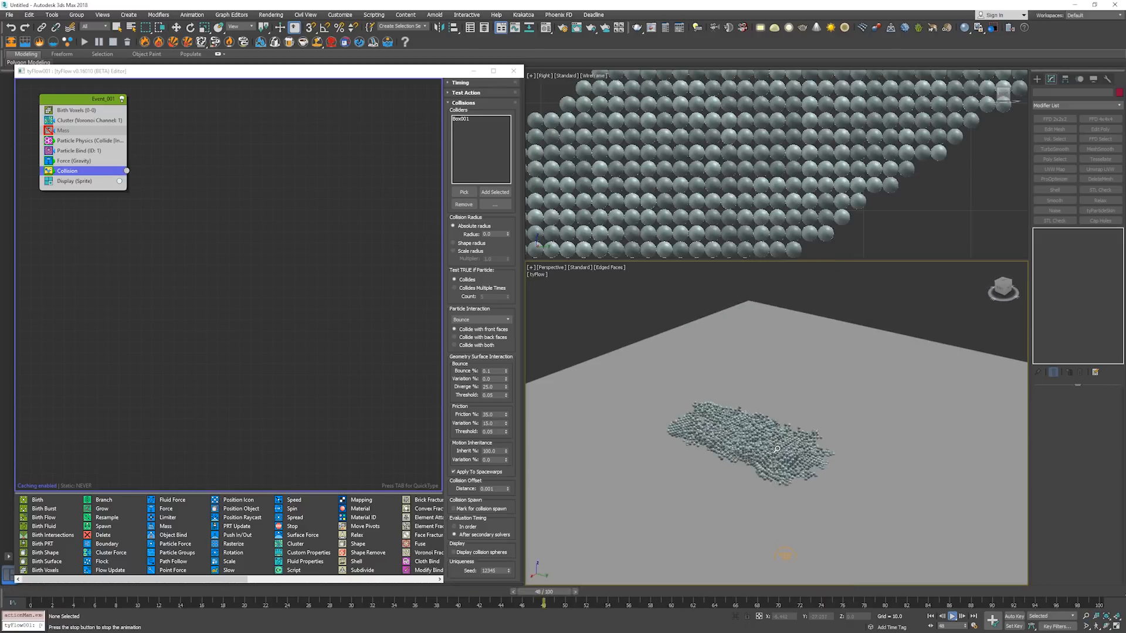
pyautogui.press('/')
pyautogui.press('Home')
pyautogui.hotkey('ctrl', 'z')
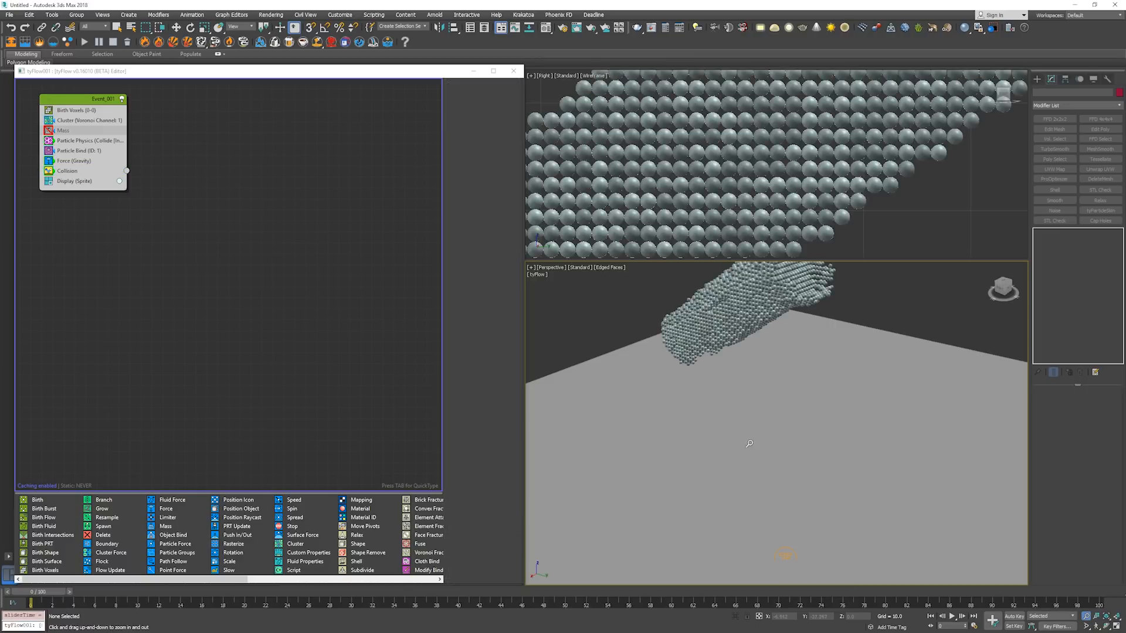
# Set the Force operator's built-in gravity strength to -0.2.
pyautogui.click(111, 160)
pyautogui.click(112, 160)
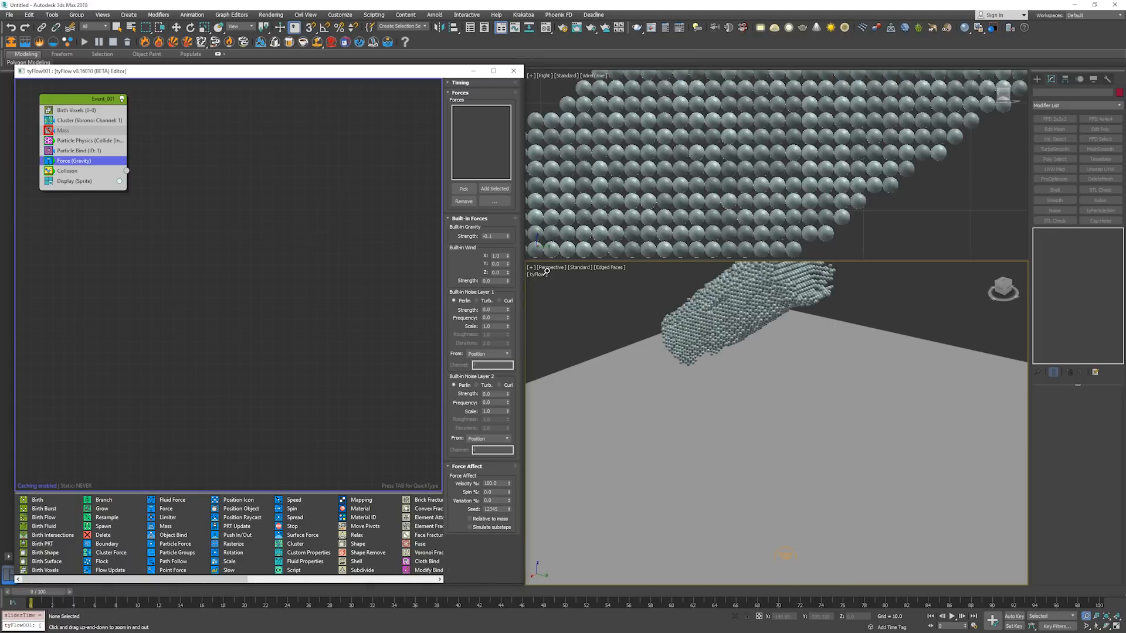
pyautogui.doubleClick(494, 236)
pyautogui.write('-0.2')
pyautogui.press('Return')
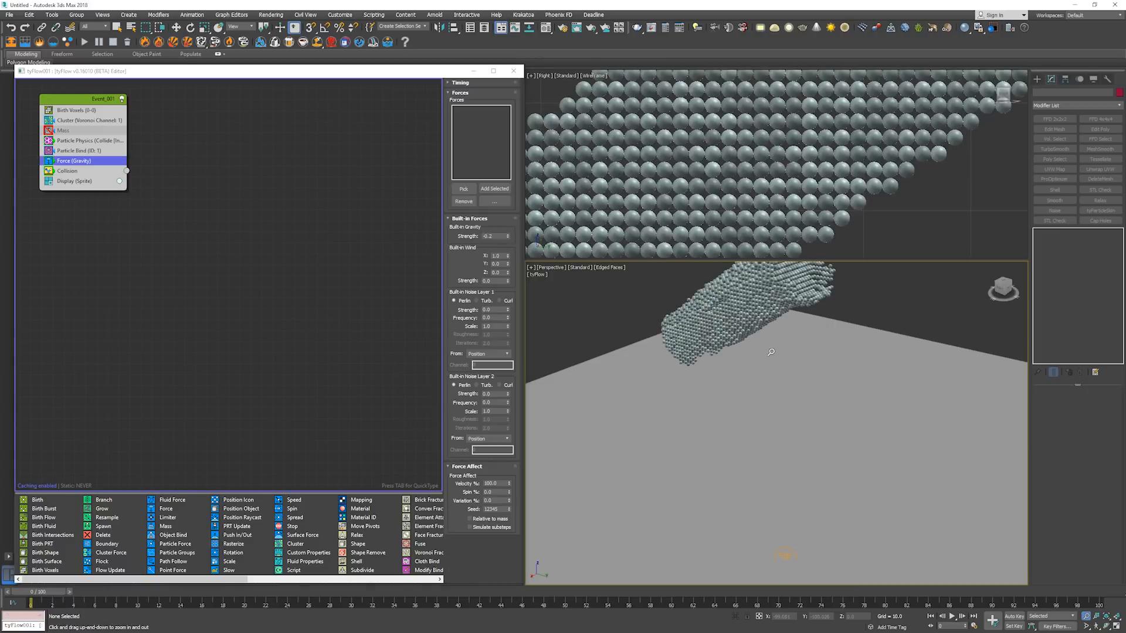
# Play the fall with the stronger gravity, inspect the collapsed pile up close from above and rewind.
pyautogui.press('/')
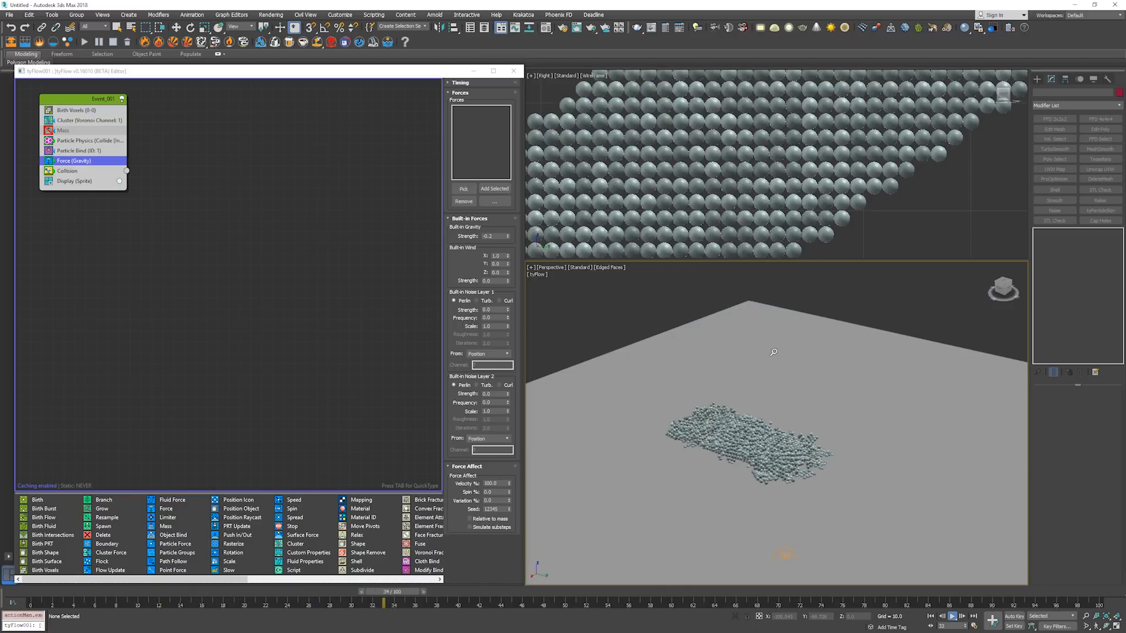
pyautogui.press('/')
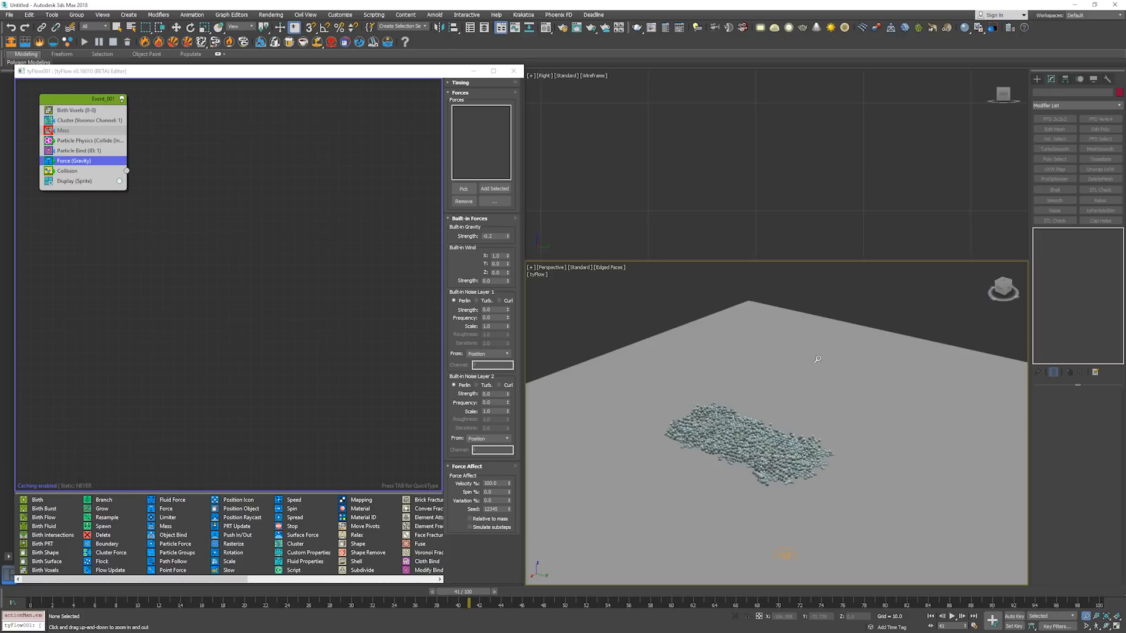
pyautogui.scroll(3, 801, 377)
pyautogui.keyDown('alt'); pyautogui.moveTo(757, 433); pyautogui.dragTo(739, 463, button='middle'); pyautogui.keyUp('alt')
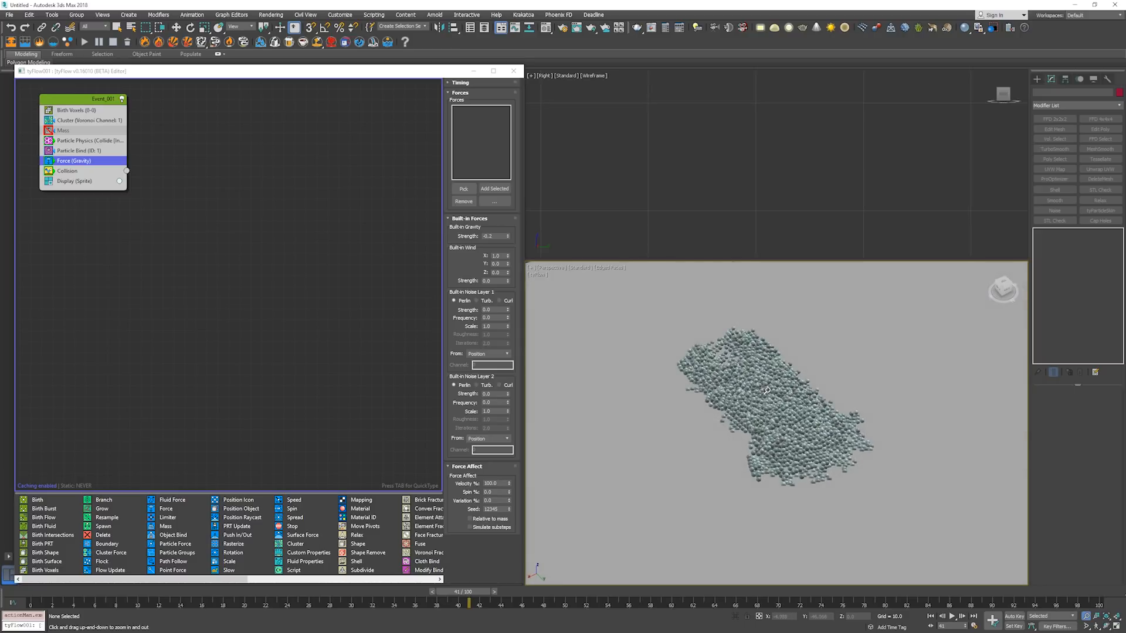
pyautogui.moveTo(767, 390)
pyautogui.mouseDown(button='middle')
pyautogui.moveTo(791, 379)
pyautogui.moveTo(771, 381)
pyautogui.moveTo(776, 372)
pyautogui.mouseUp(button='middle')
pyautogui.press('Home')
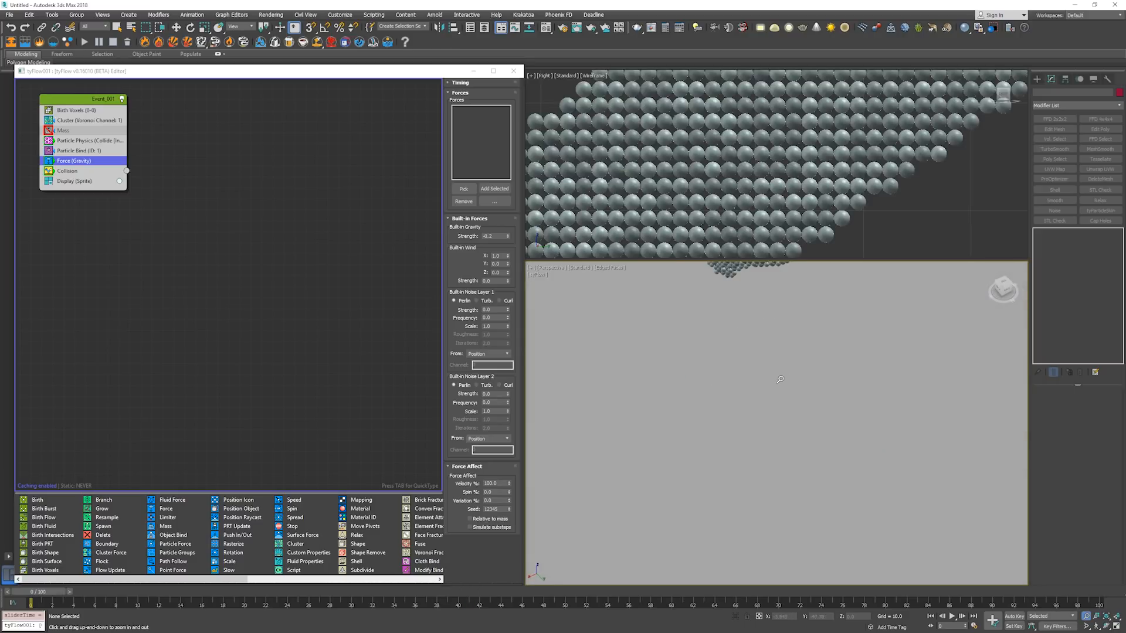
# Replay the fall from a wider, lower side view and rewind to the first frame.
pyautogui.scroll(-3, 764, 379)
pyautogui.press('/')
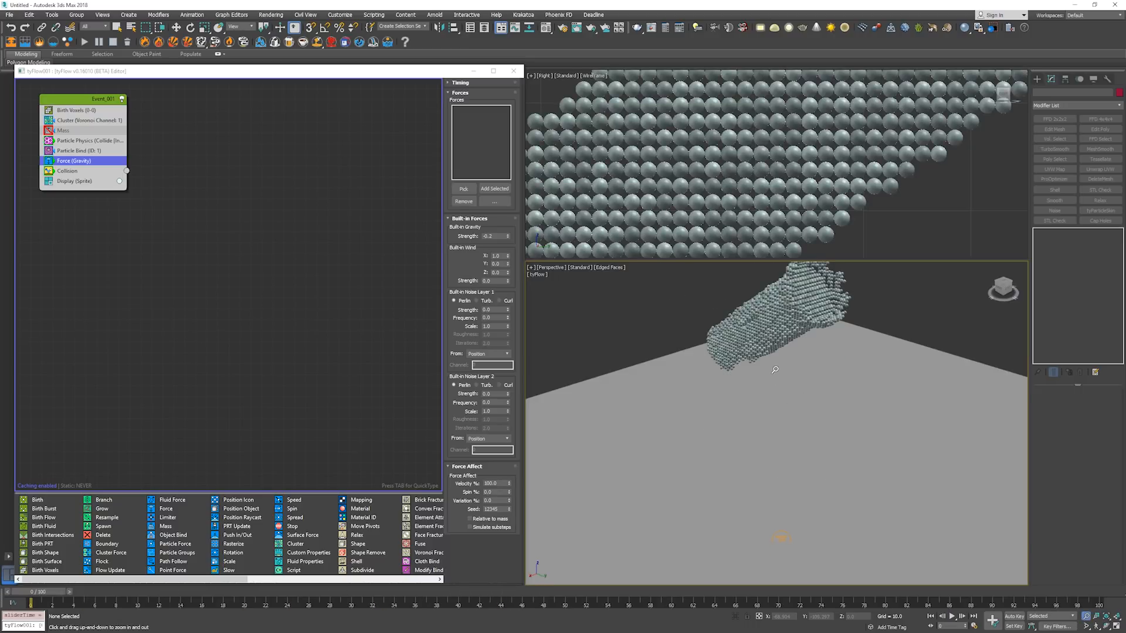
pyautogui.press('Home')
pyautogui.moveTo(766, 365); pyautogui.dragTo(756, 398, button='middle')
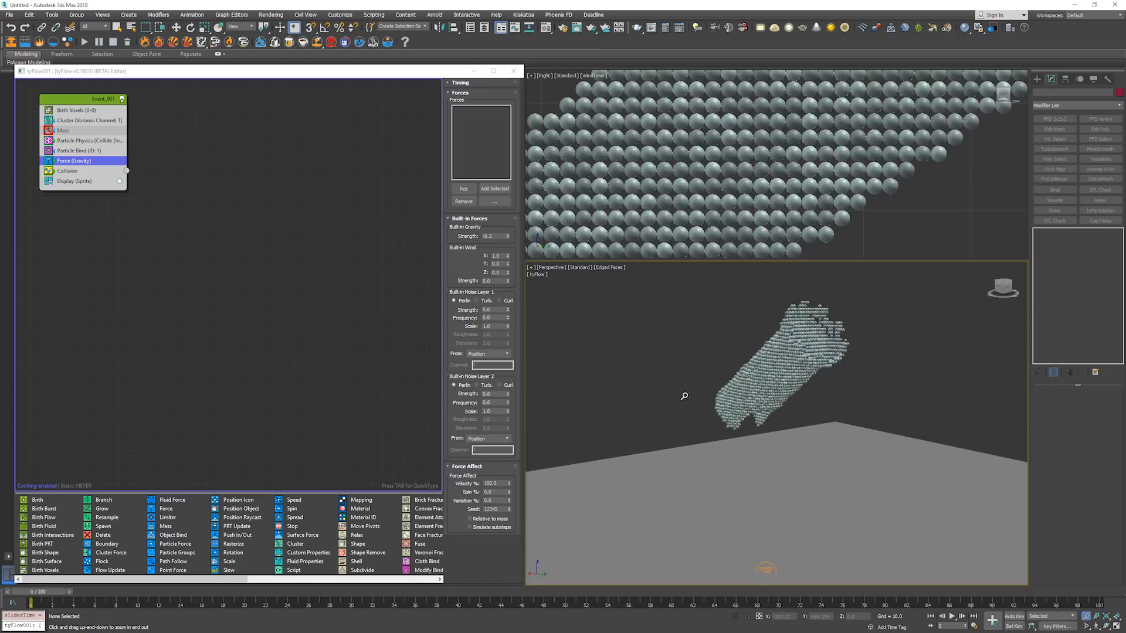
pyautogui.press('/')
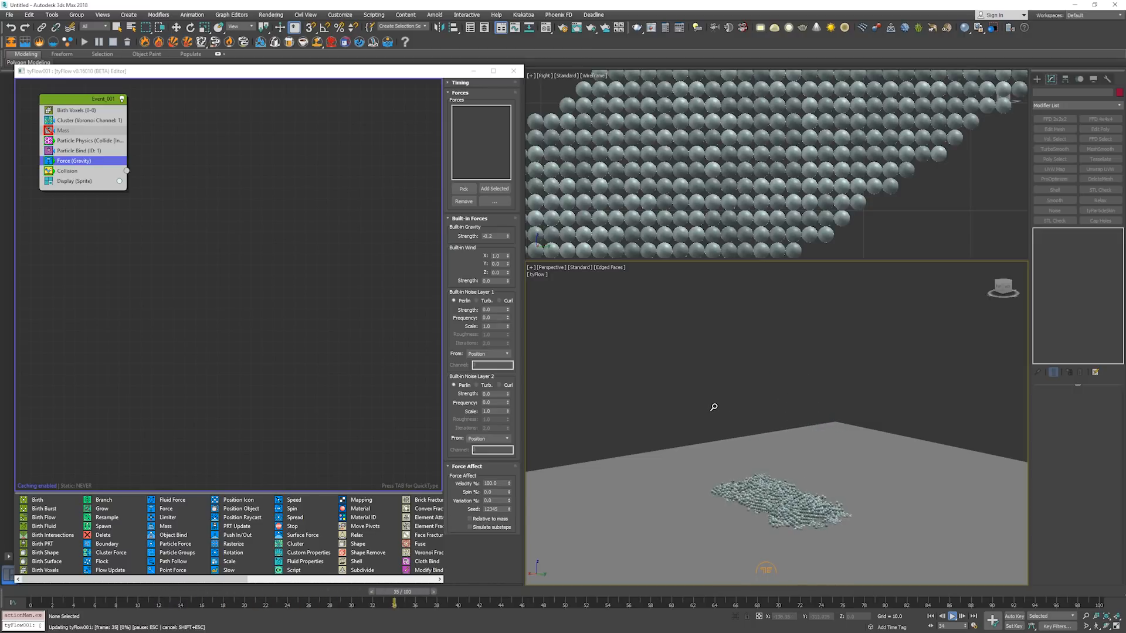
pyautogui.press('Home')
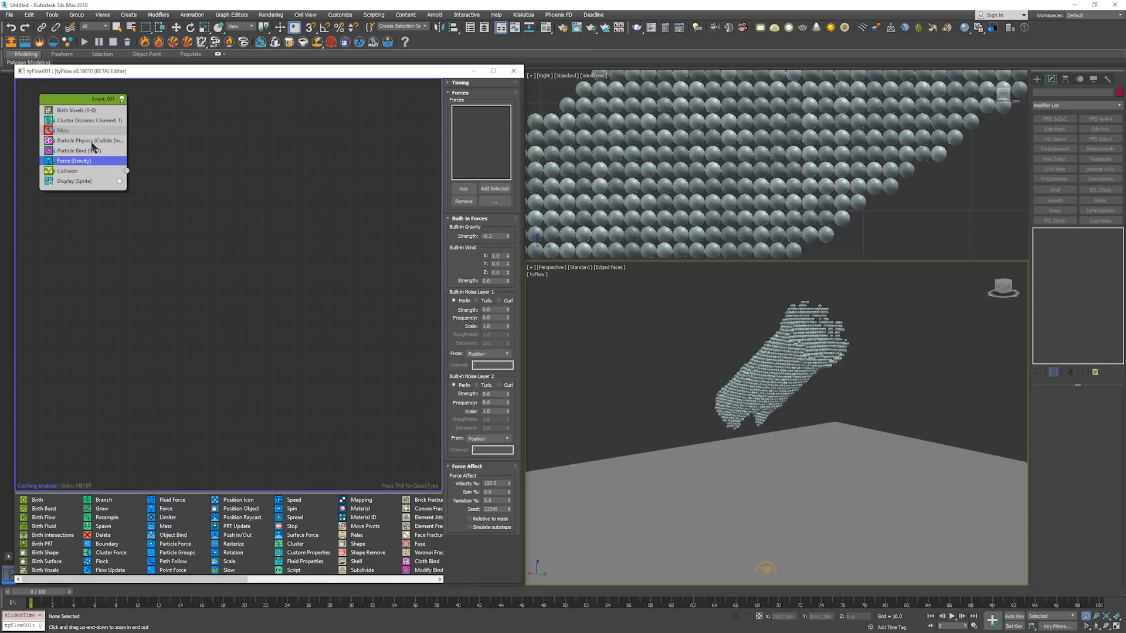
# Try a Particle Physics collision force stiffness of 1.0, play the fall and rewind.
pyautogui.click(112, 143)
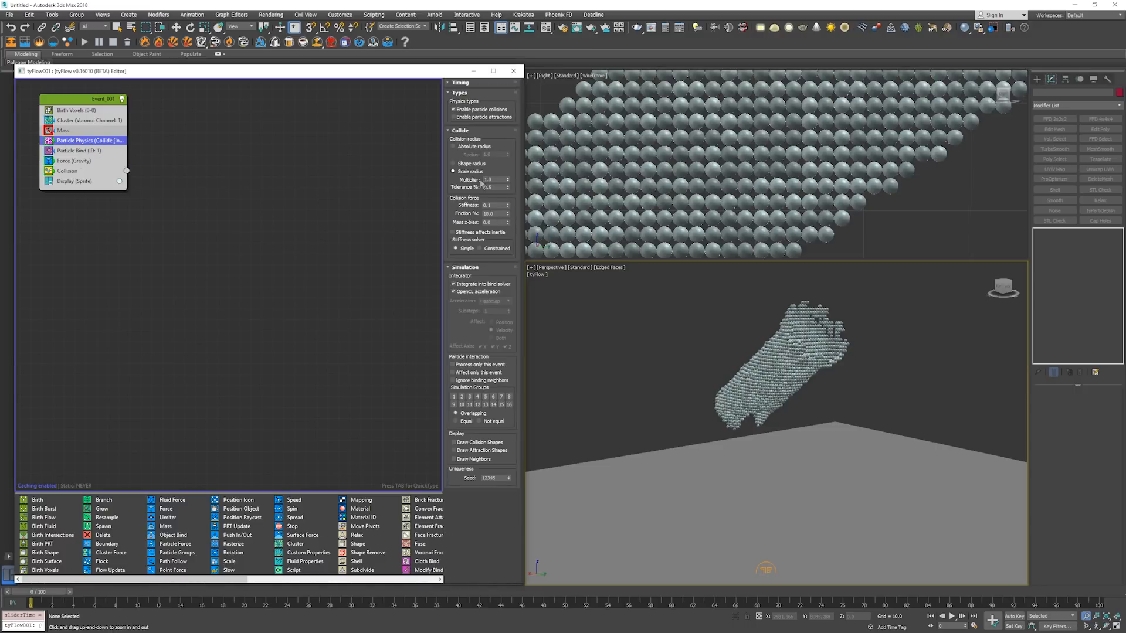
pyautogui.press('Return')
pyautogui.click(708, 375)
pyautogui.press('/')
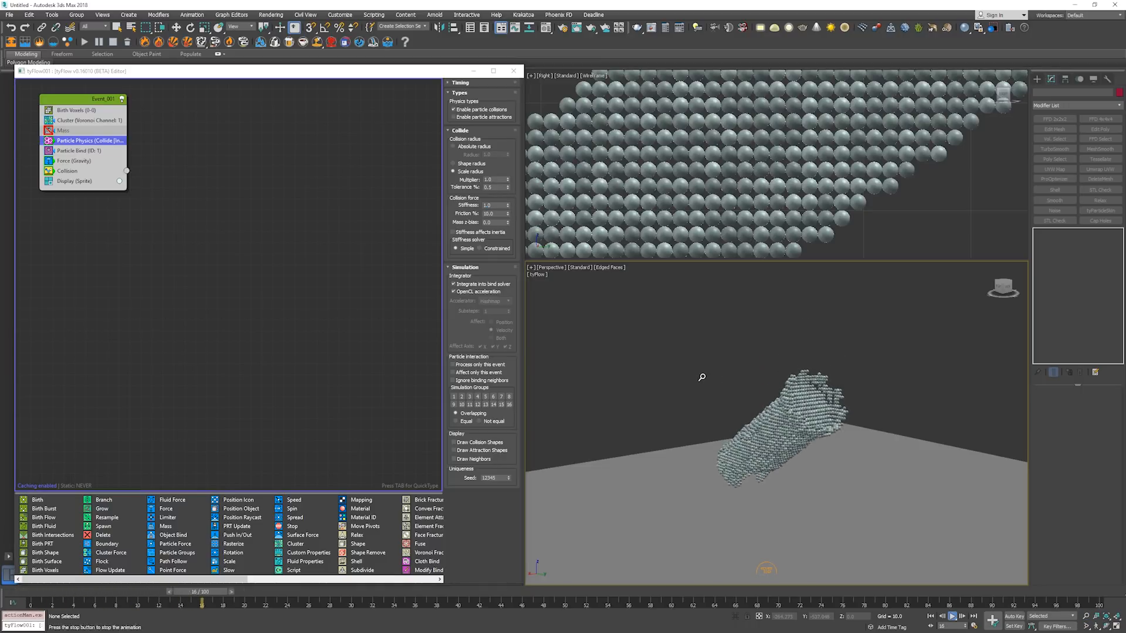
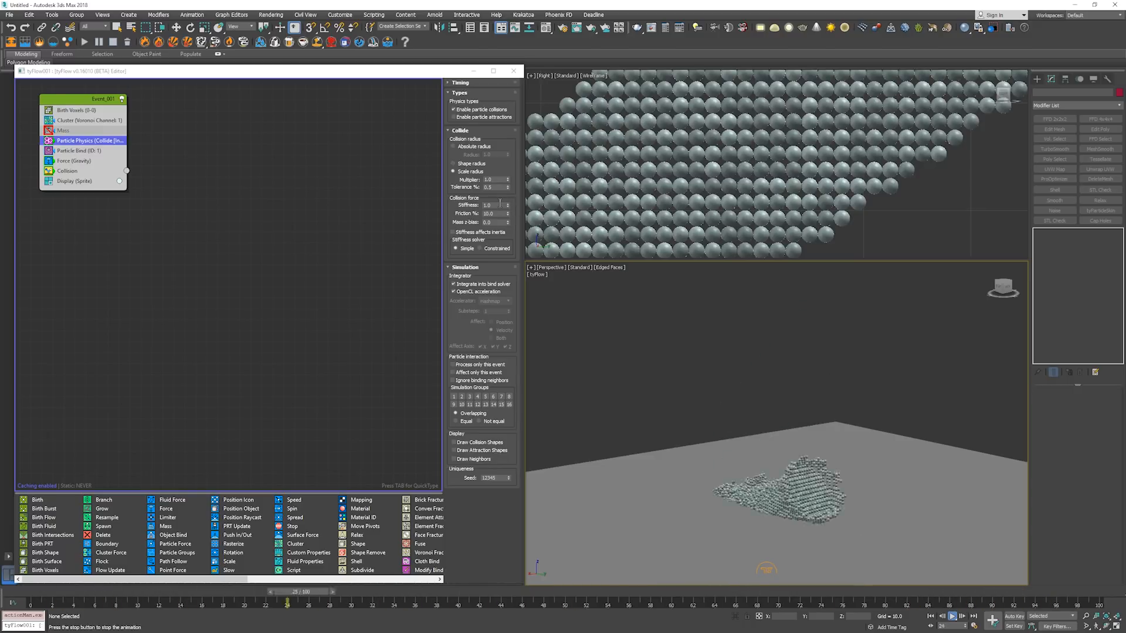
pyautogui.press('Home')
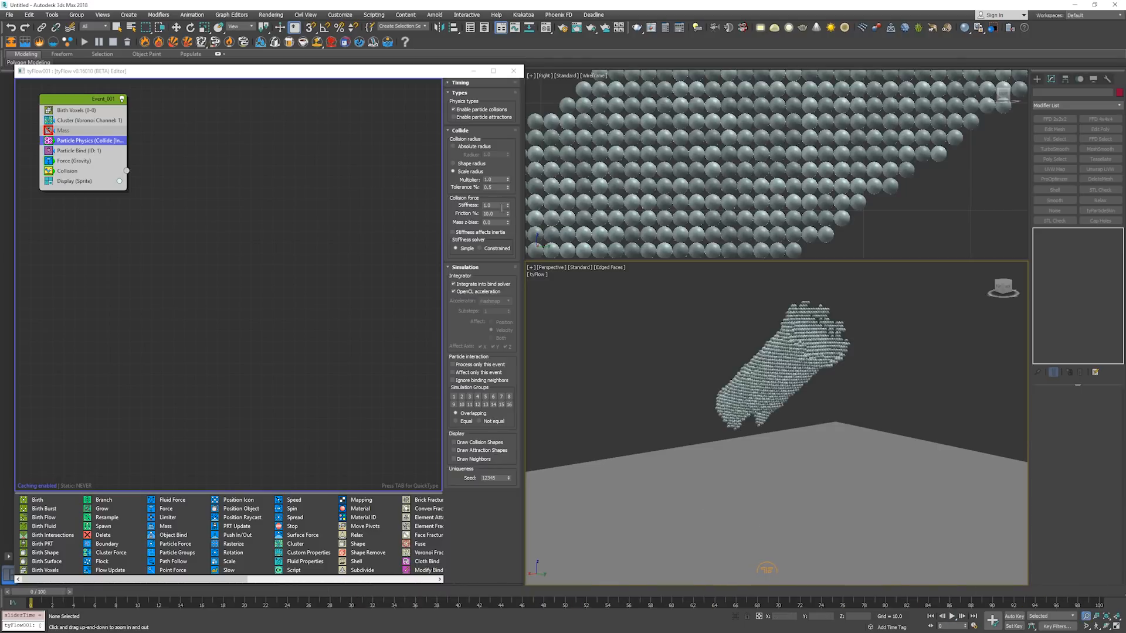
# Set the Particle Physics collision force stiffness back to 0.1 and start a short playback of the fall.
pyautogui.doubleClick(498, 205)
pyautogui.click(666, 309)
pyautogui.press('/')
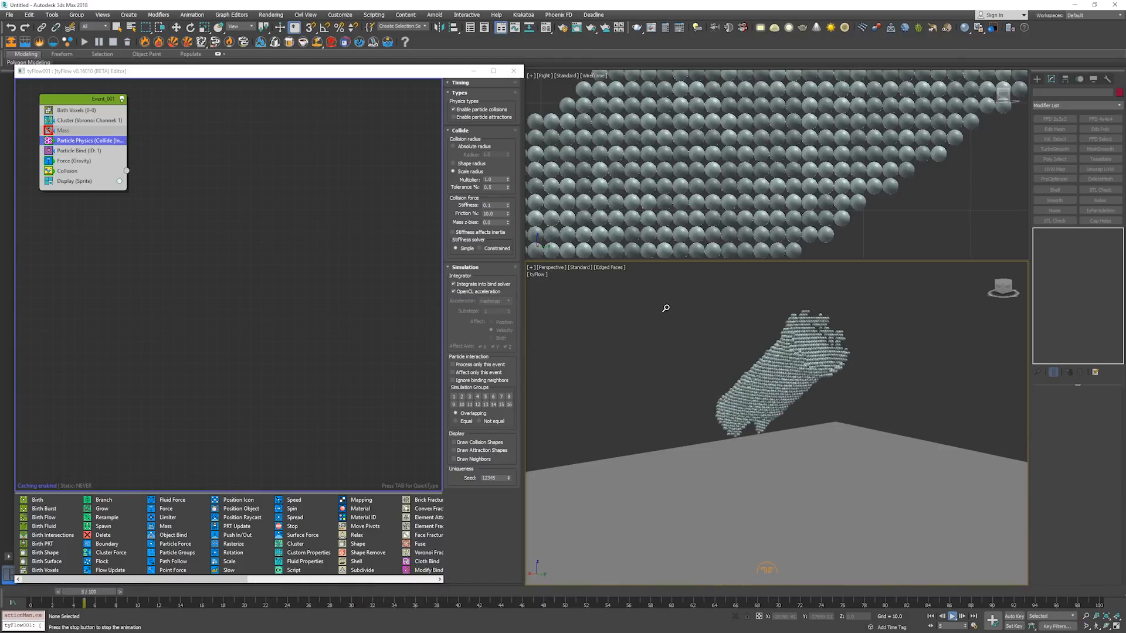
pyautogui.press('/')
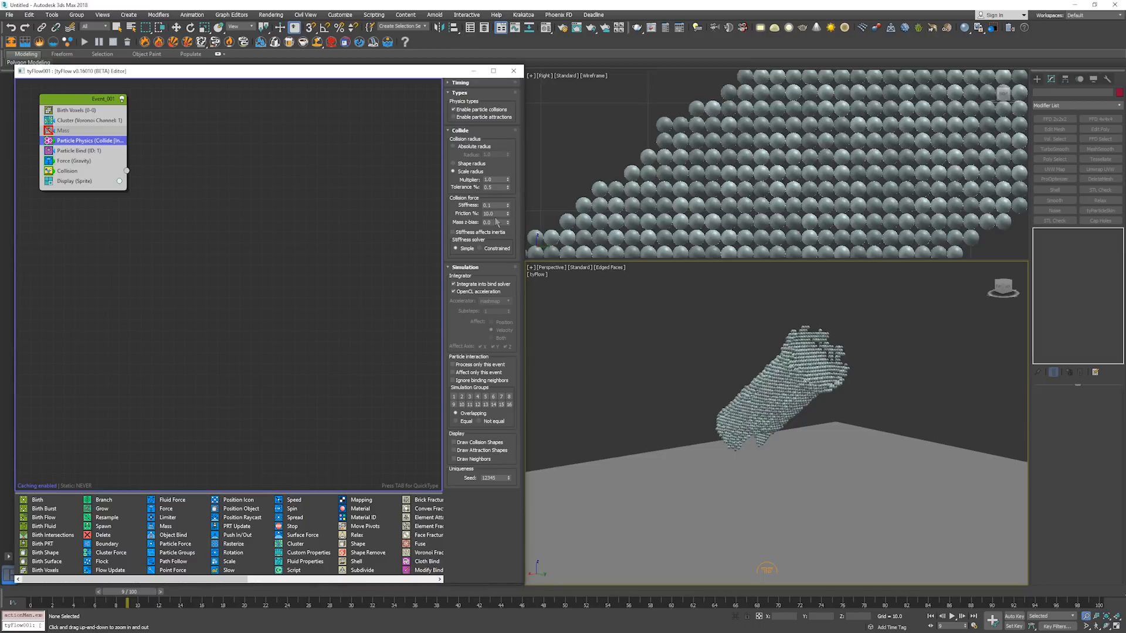
# Set the Particle Physics collision friction to 35%, play the tower's fall and rewind to the first frame.
pyautogui.doubleClick(490, 213)
pyautogui.write('35')
pyautogui.press('Return')
pyautogui.click(672, 364)
pyautogui.press('/')
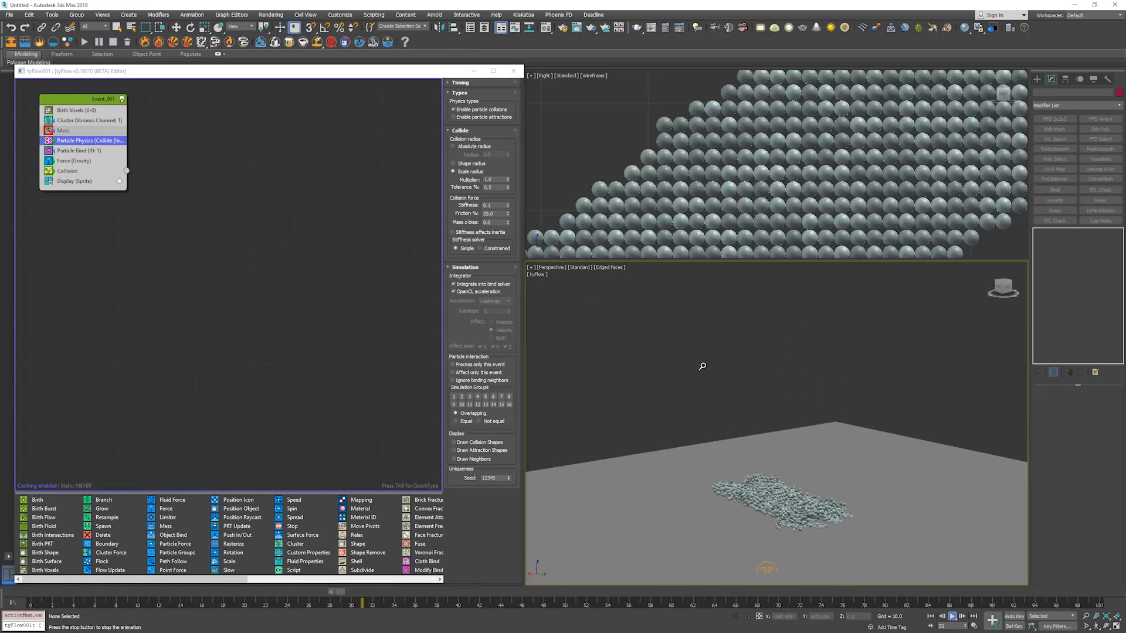
pyautogui.press('/')
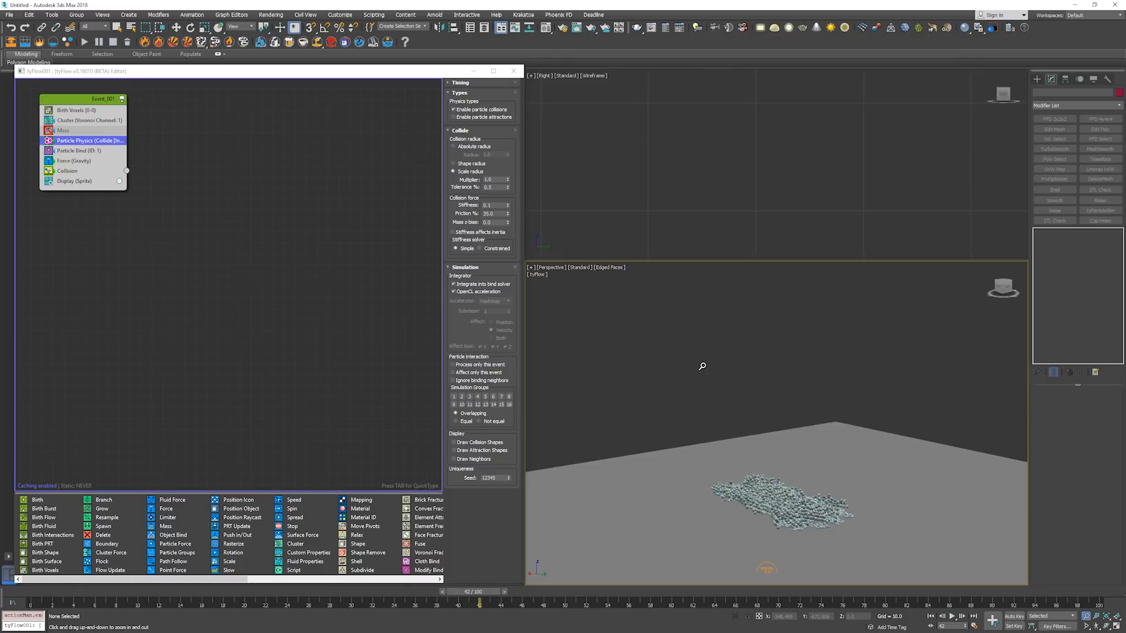
pyautogui.press('Home')
pyautogui.press('w')
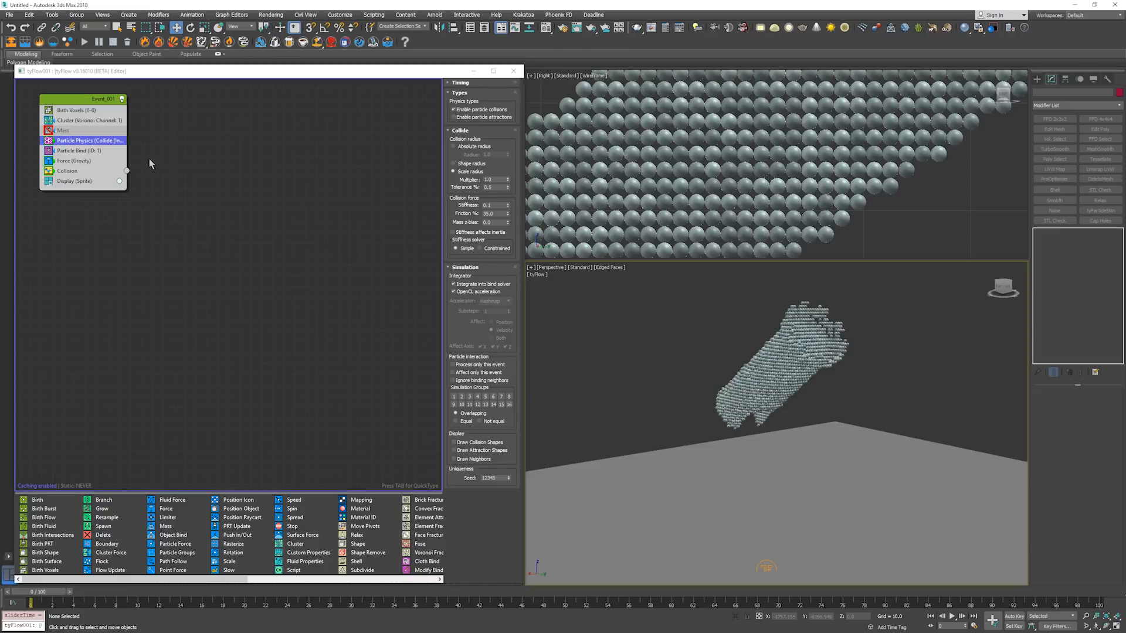
# Unhide the original upright tower and hide the tilted CastleTower001 copy.
pyautogui.hotkey('alt', 'u')
pyautogui.click(784, 332)
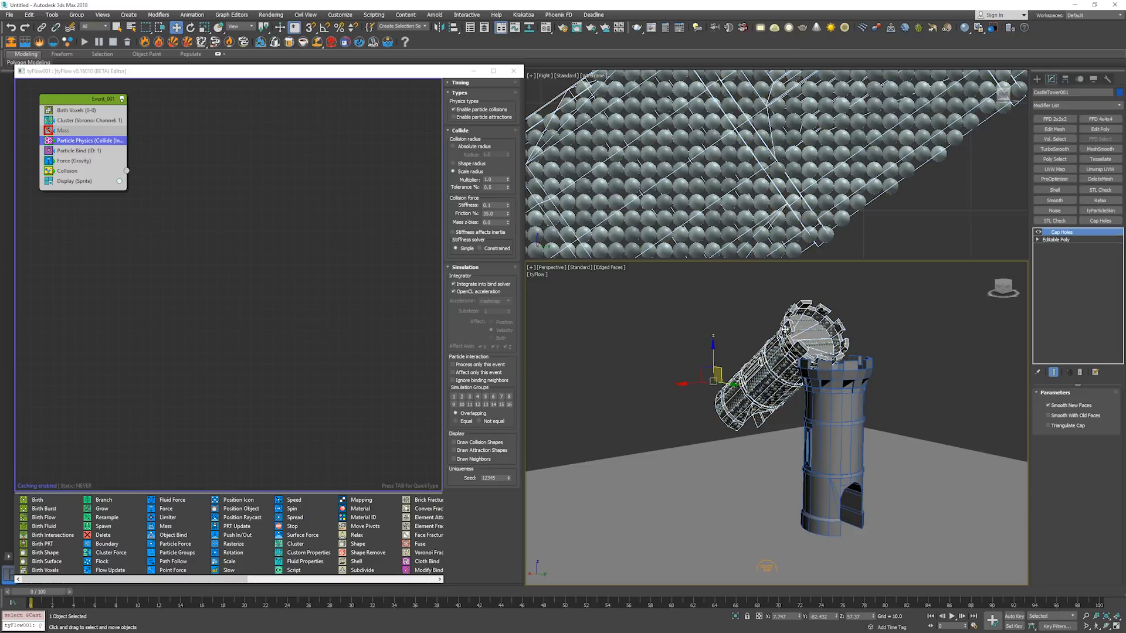
pyautogui.hotkey('alt', 'h')
# Replace CastleTower001 with the upright CastleTower as the Birth Voxels source object.
pyautogui.click(114, 111)
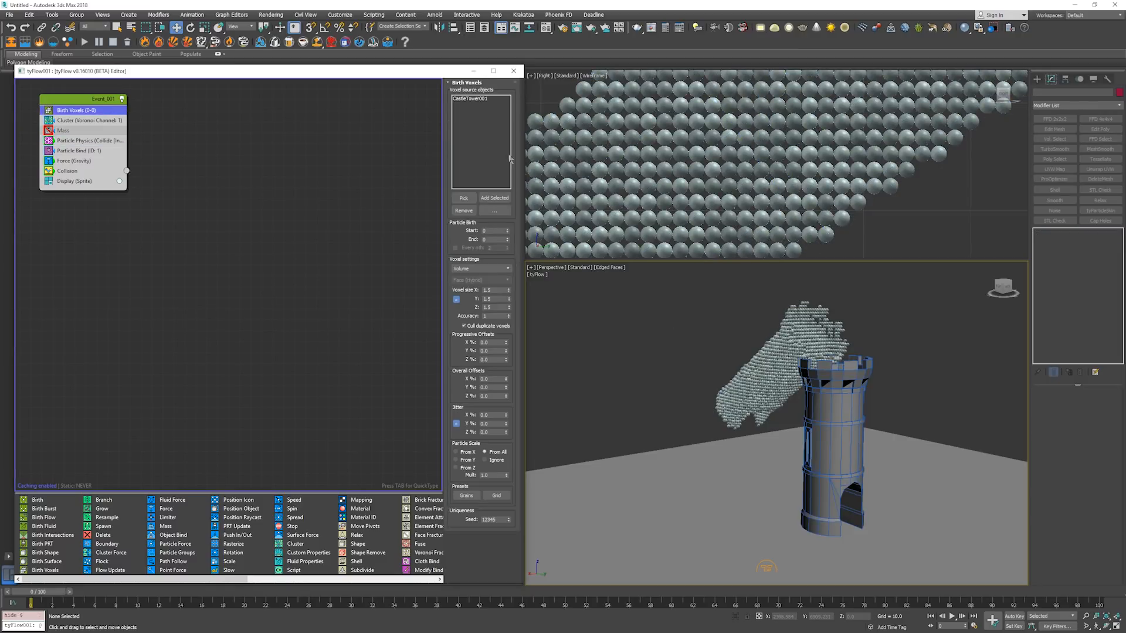
pyautogui.click(479, 99)
pyautogui.click(463, 211)
pyautogui.click(463, 198)
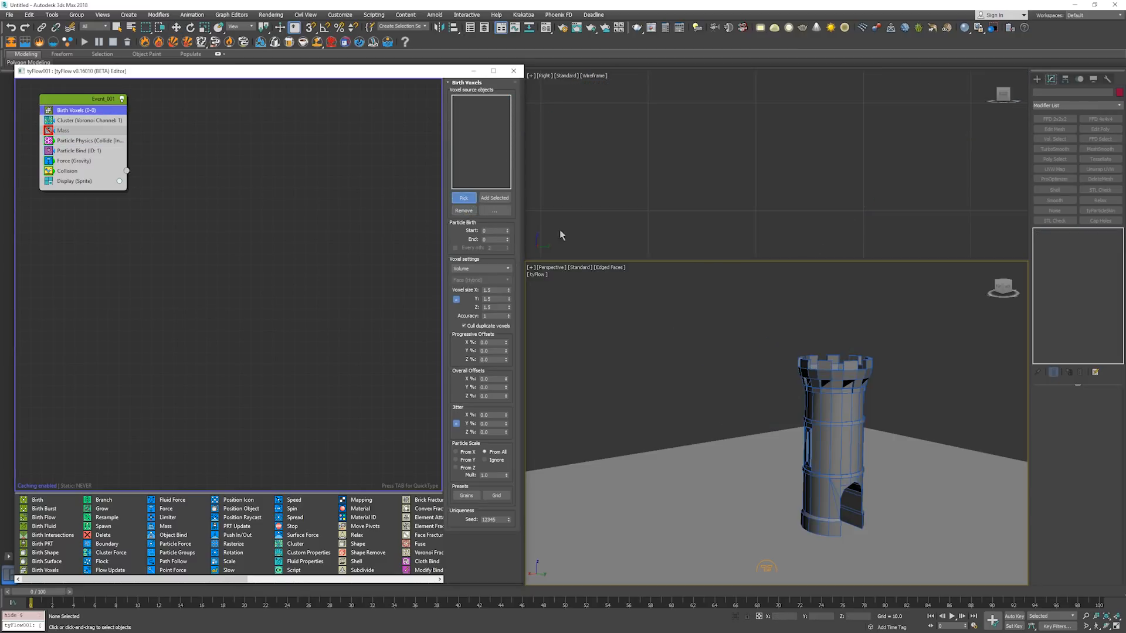
pyautogui.click(831, 389)
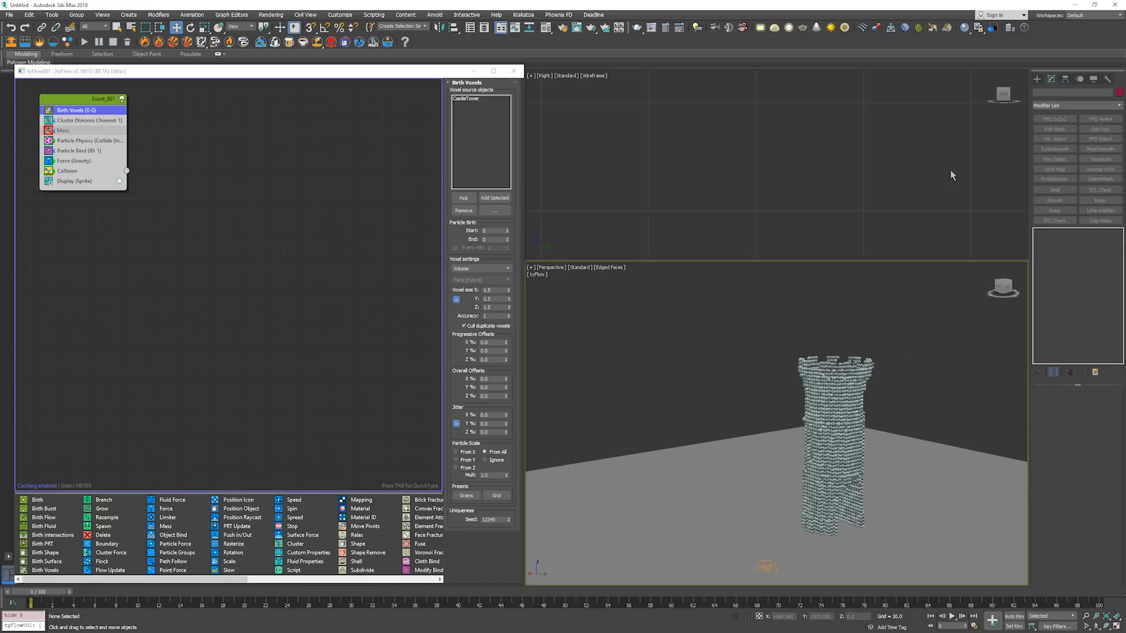
# Create a small standard sphere around the middle height of the voxel tower.
pyautogui.click(1035, 78)
pyautogui.click(1058, 141)
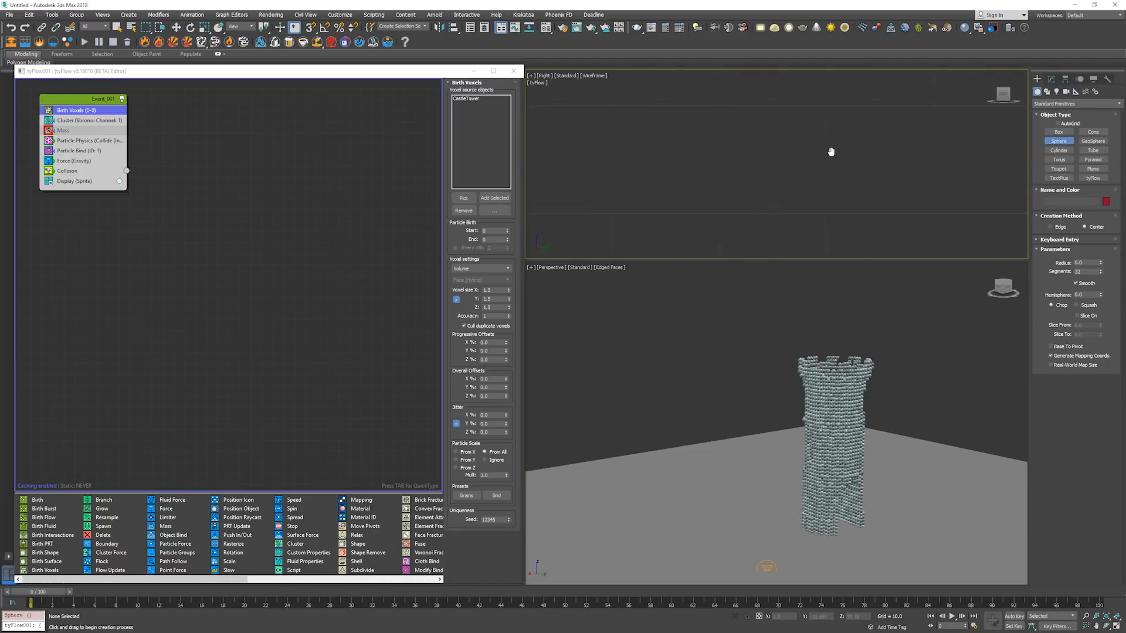
pyautogui.scroll(-3, 868, 147)
pyautogui.moveTo(837, 180); pyautogui.dragTo(856, 165)
pyautogui.press('w')
# Center the sphere inside the tower from the top view and check its placement from the front.
pyautogui.press('f')
pyautogui.press('t')
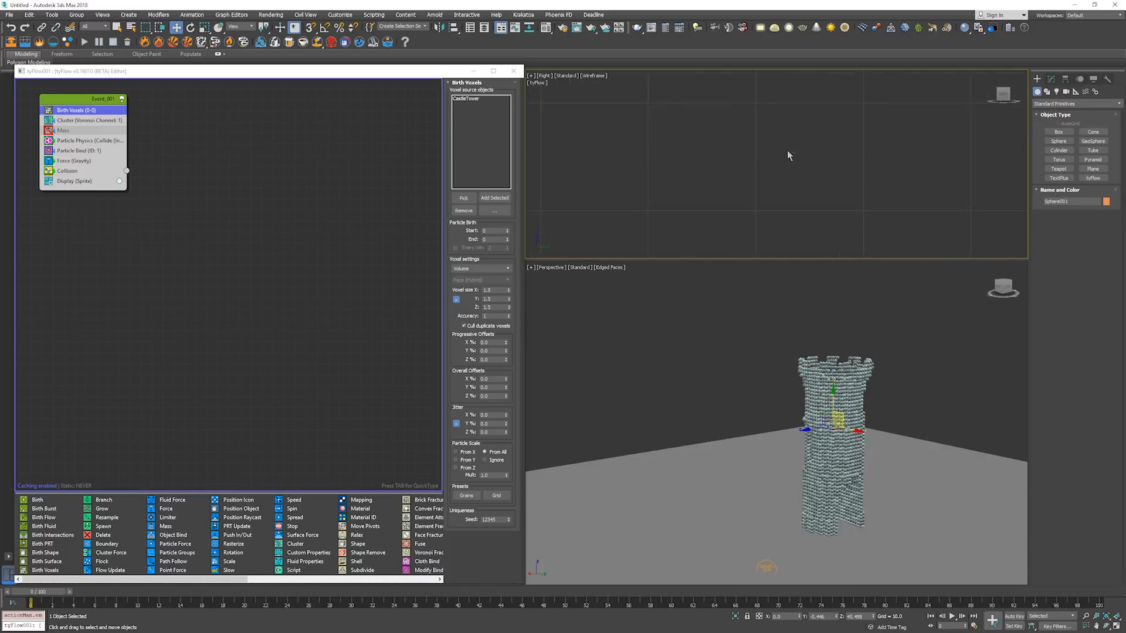
pyautogui.press('z')
pyautogui.press('z')
pyautogui.scroll(-6, 762, 176)
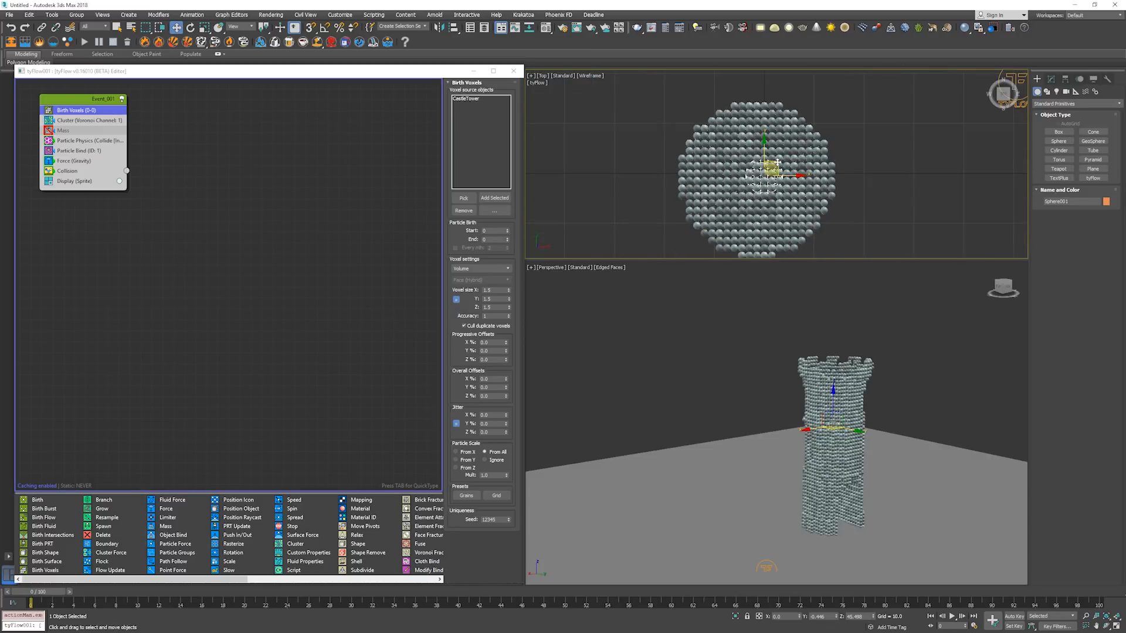
pyautogui.moveTo(778, 161); pyautogui.dragTo(772, 168)
pyautogui.press('f')
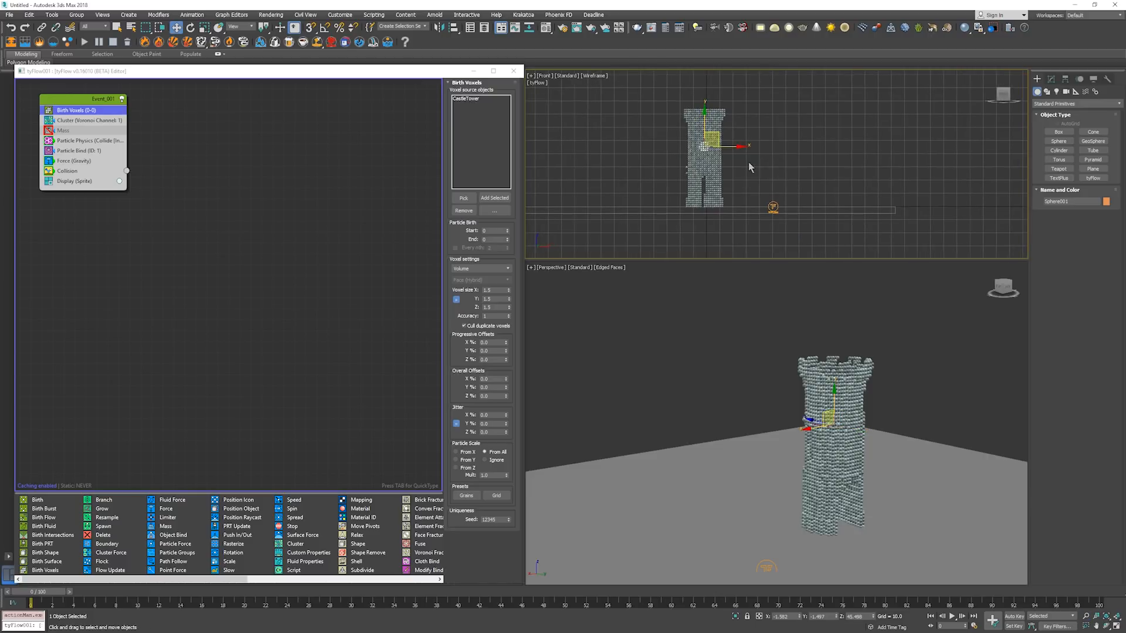
pyautogui.click(721, 179)
# Add a new event with a Birth operator that starts and ends at frame 5.
pyautogui.click(233, 180)
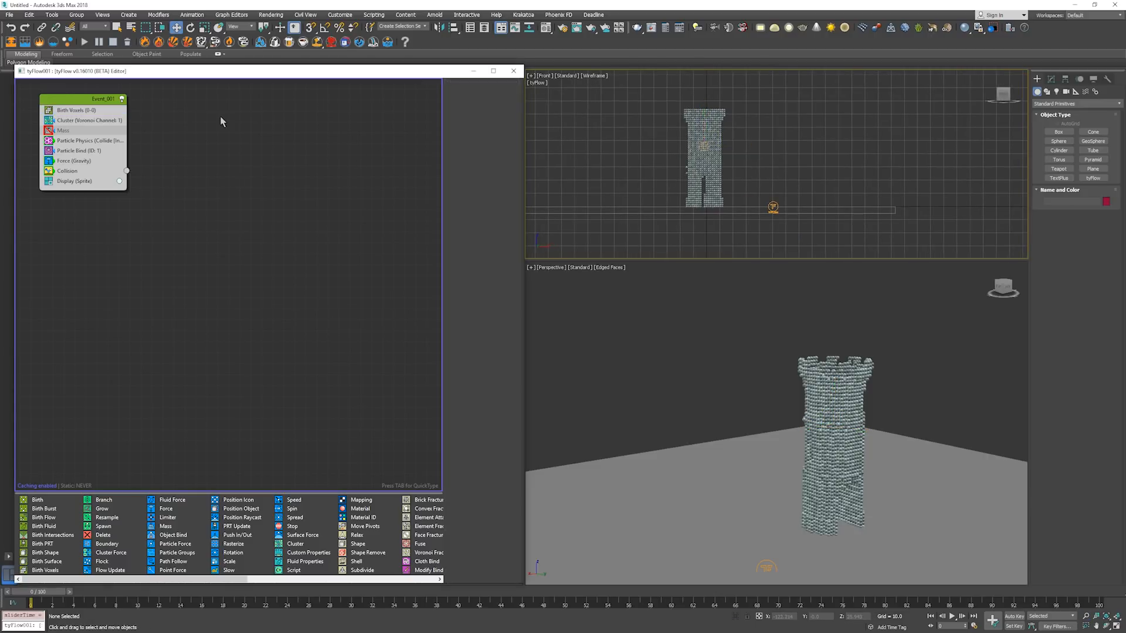
pyautogui.press('Tab')
pyautogui.write('bir')
pyautogui.press('Return')
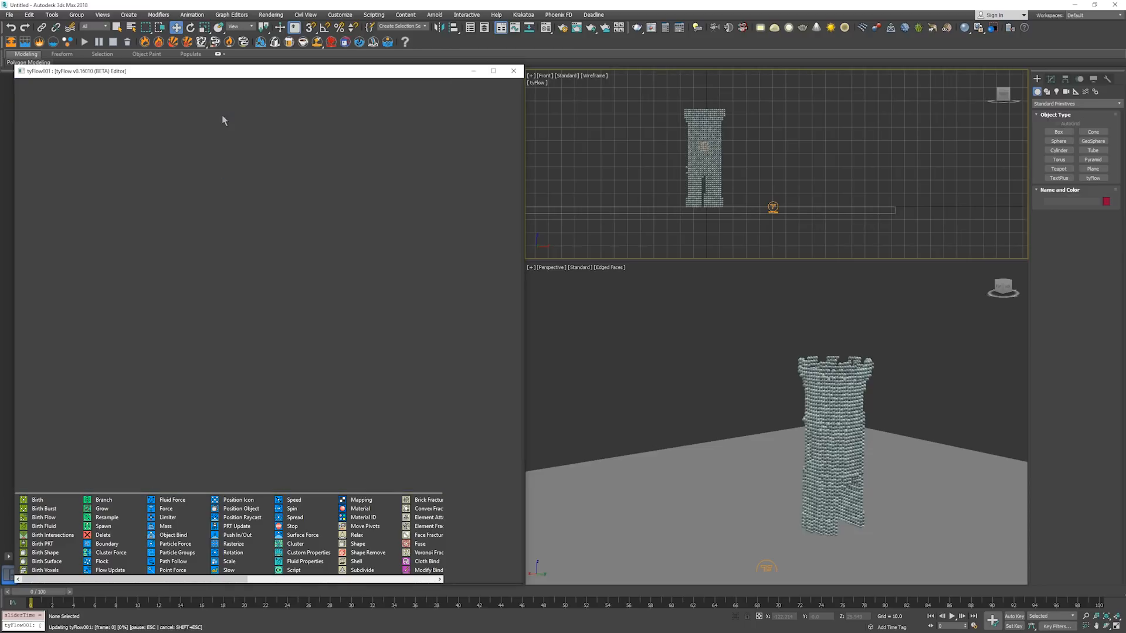
pyautogui.write('5')
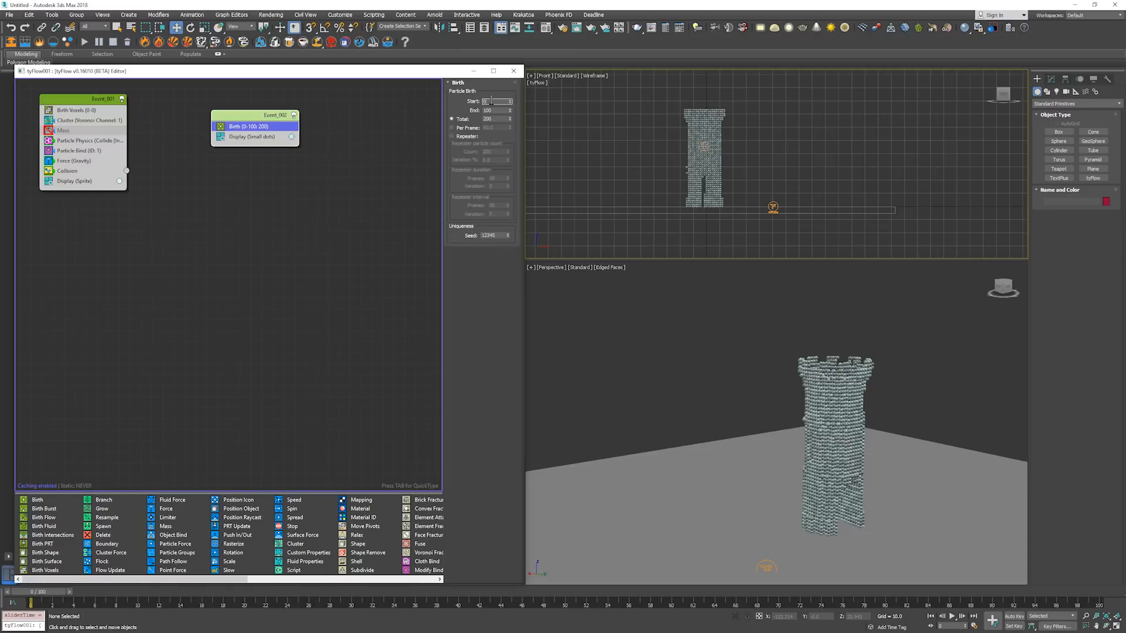
pyautogui.press('Tab')
pyautogui.write('5')
pyautogui.press('Tab')
# Add a Speed operator to Event_002 below its Birth operator.
pyautogui.click(346, 160)
pyautogui.press('Tab')
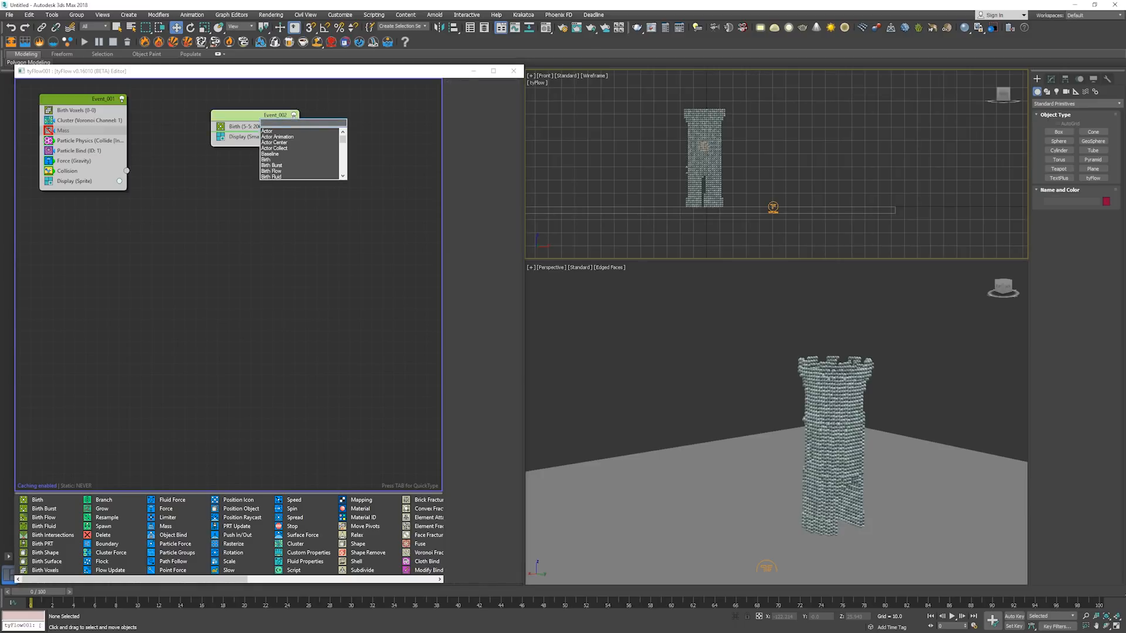
pyautogui.write('spee')
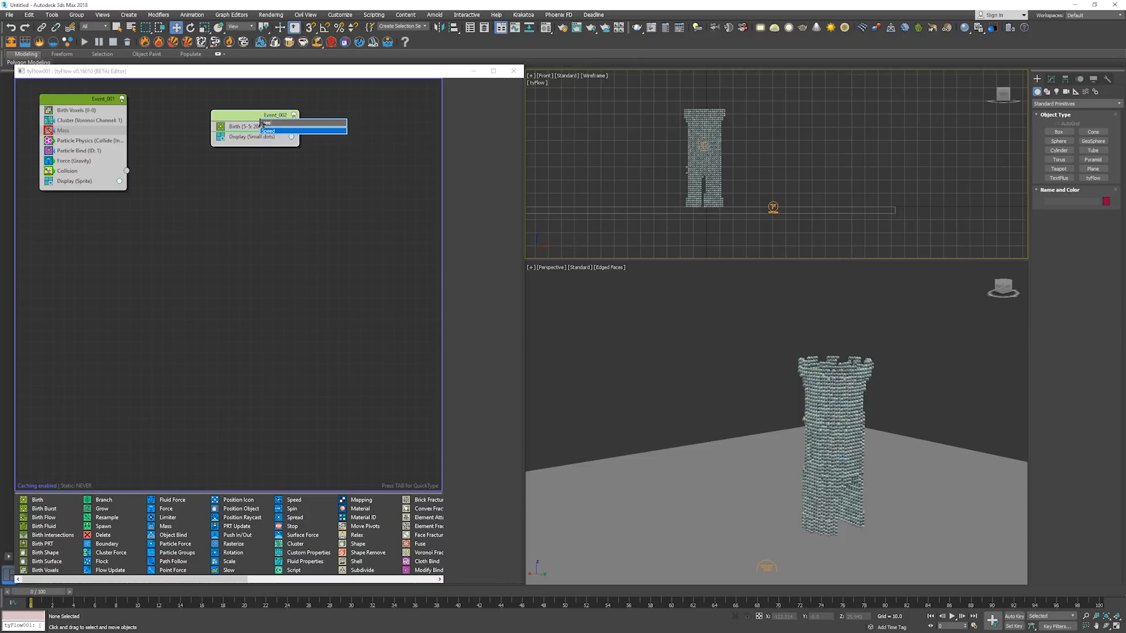
pyautogui.press('Return')
# Add a Position Object operator to Event_002 and choose Sphere001 as its emitter object.
pyautogui.press('Tab')
pyautogui.write('pos')
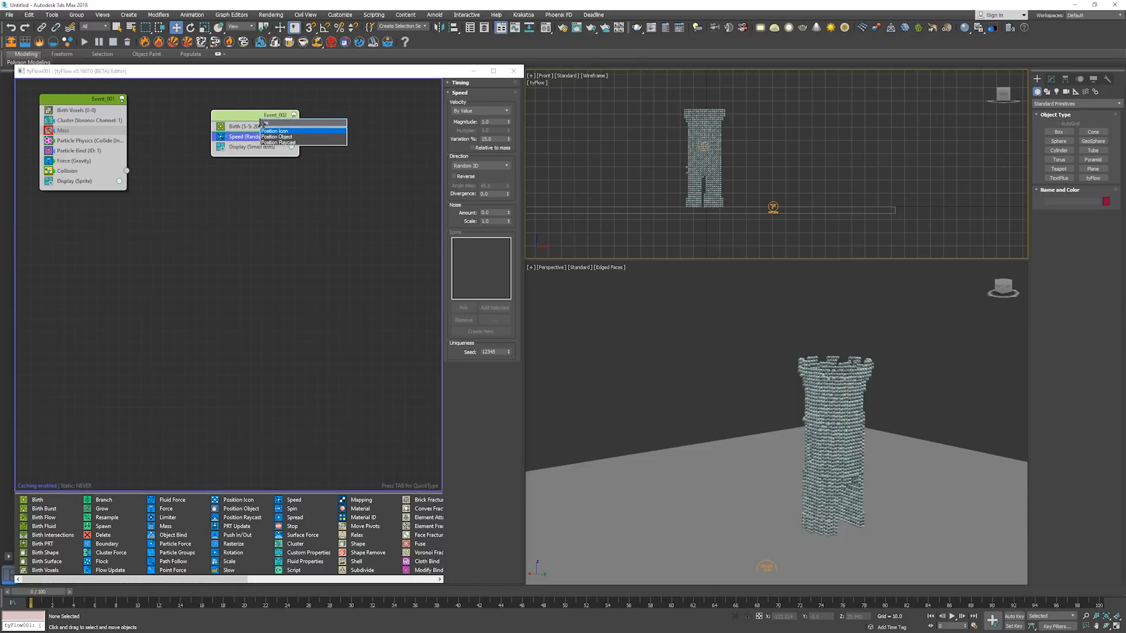
pyautogui.press('Down')
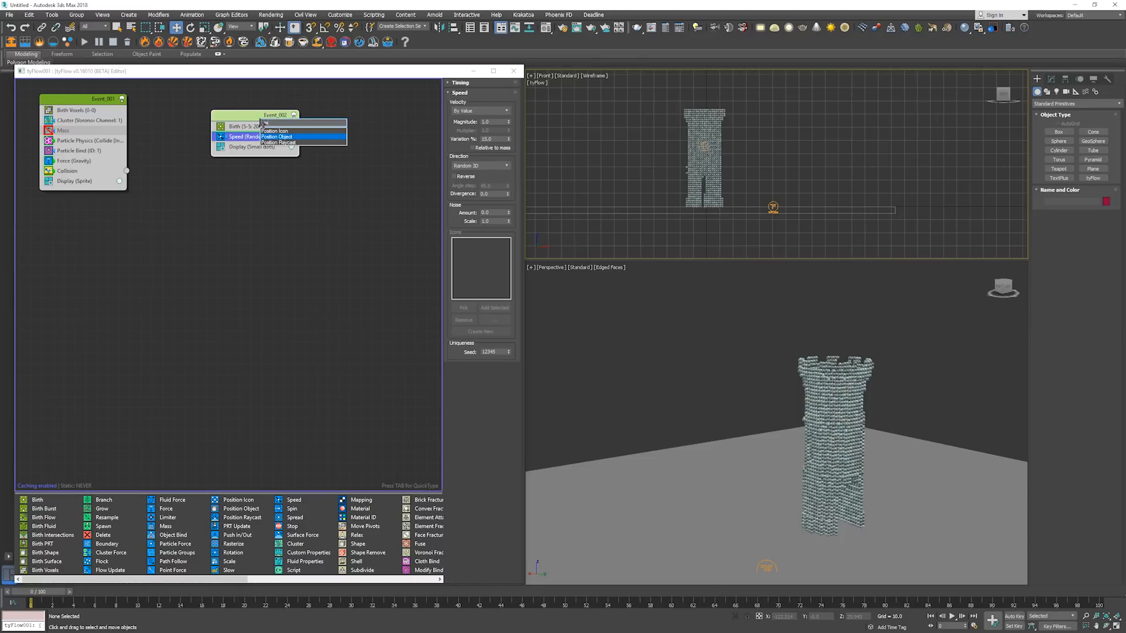
pyautogui.press('Return')
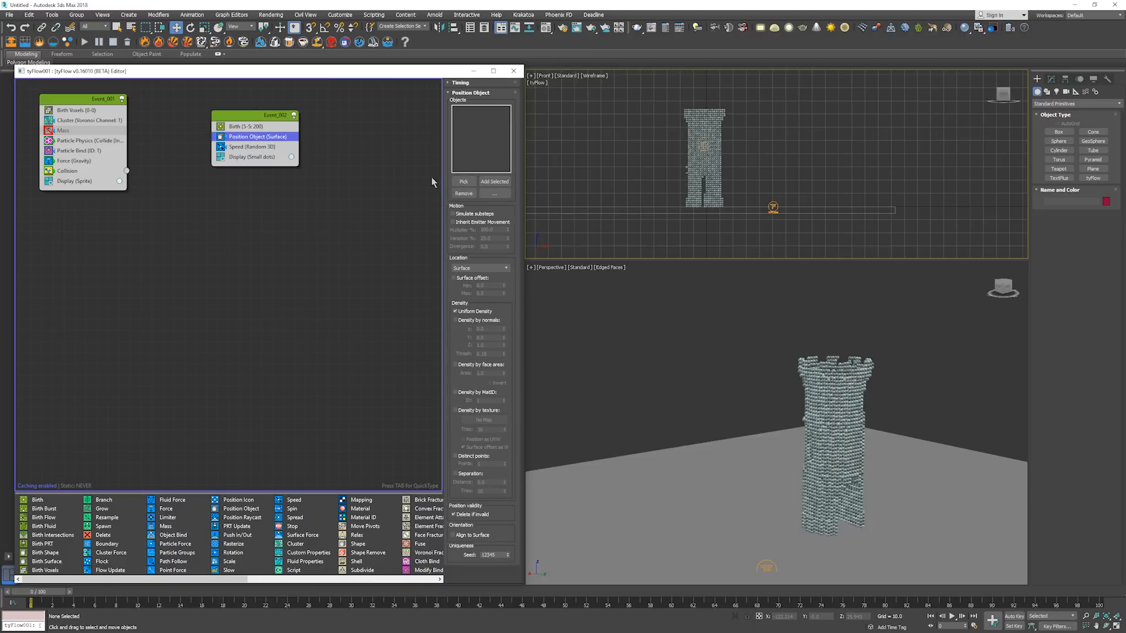
pyautogui.click(463, 182)
pyautogui.scroll(8, 704, 147)
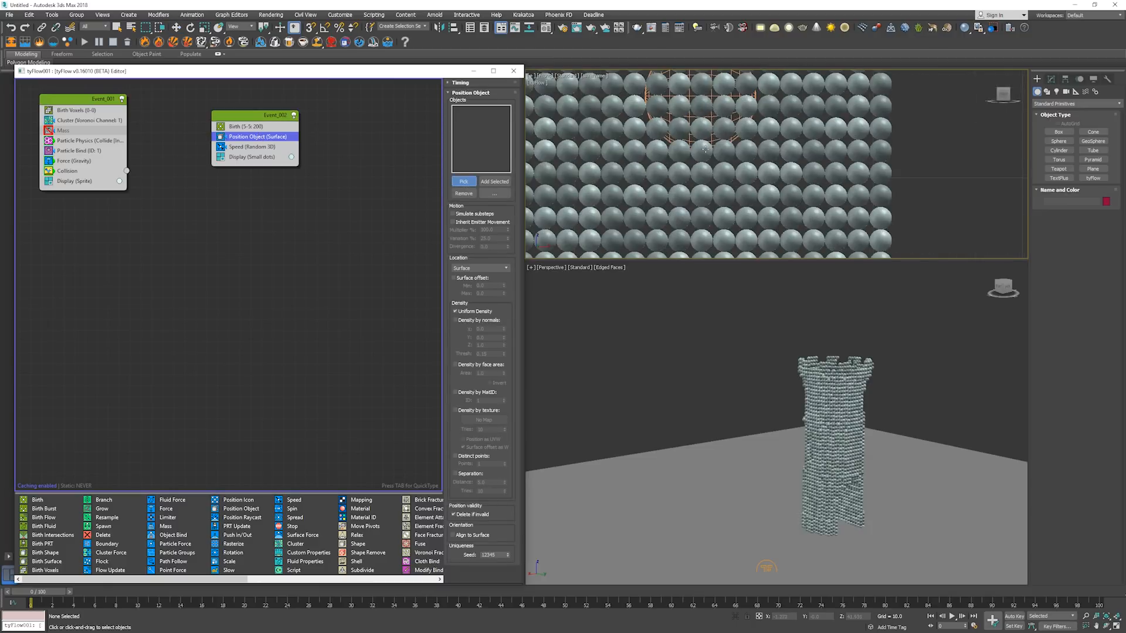
pyautogui.click(709, 136)
pyautogui.scroll(-8, 706, 138)
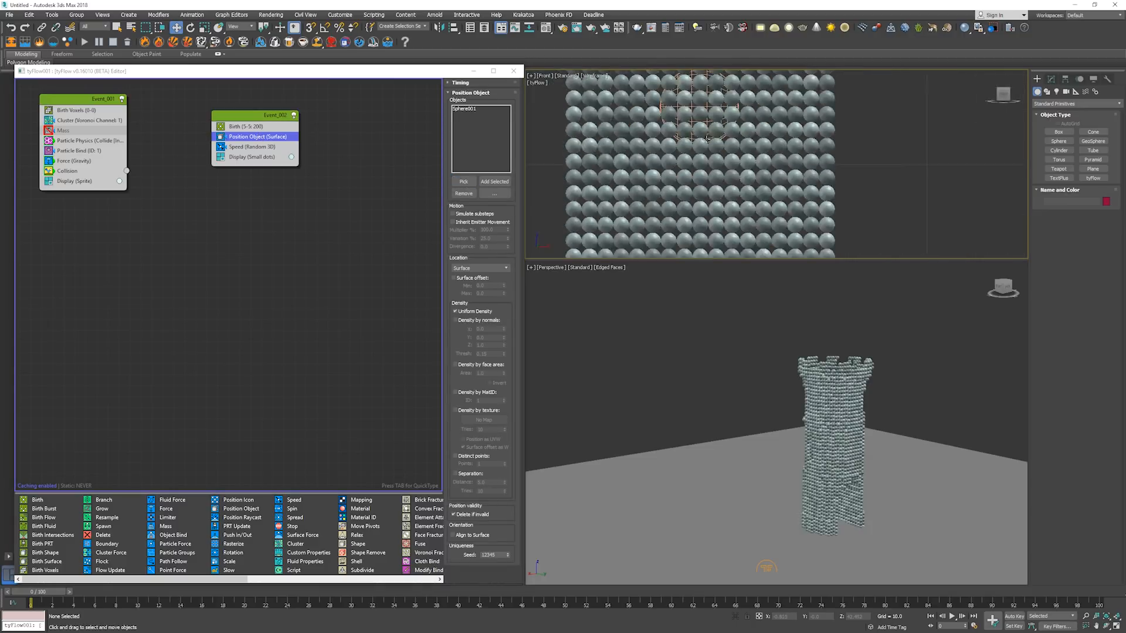
# Disable the tower's Event_001 and play the sphere's particle burst on its own.
pyautogui.click(122, 99)
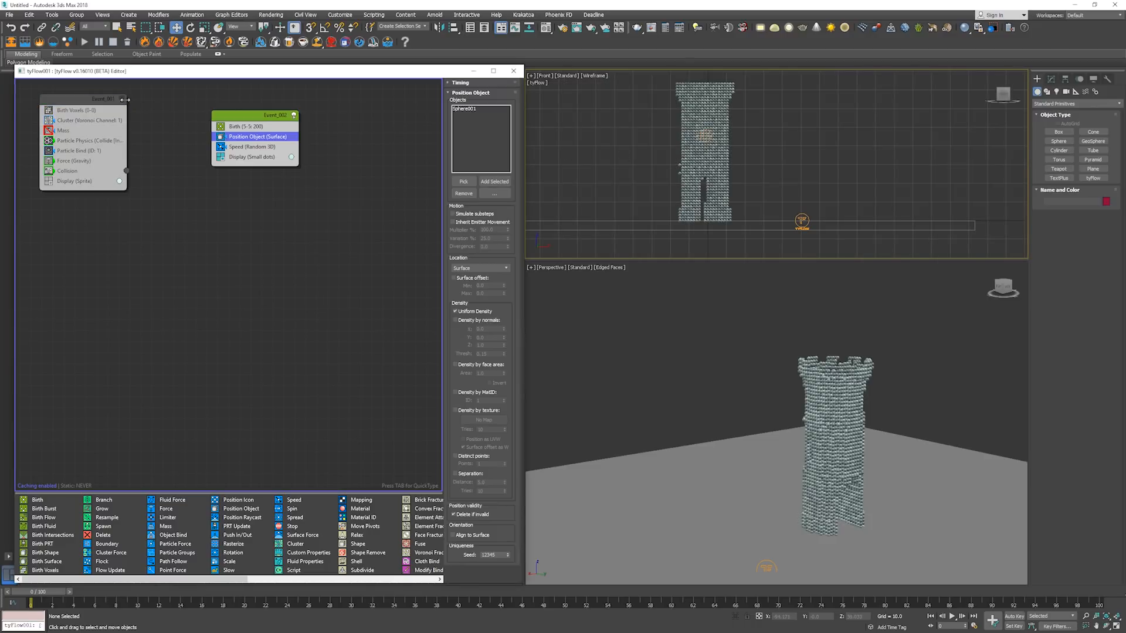
pyautogui.press('/')
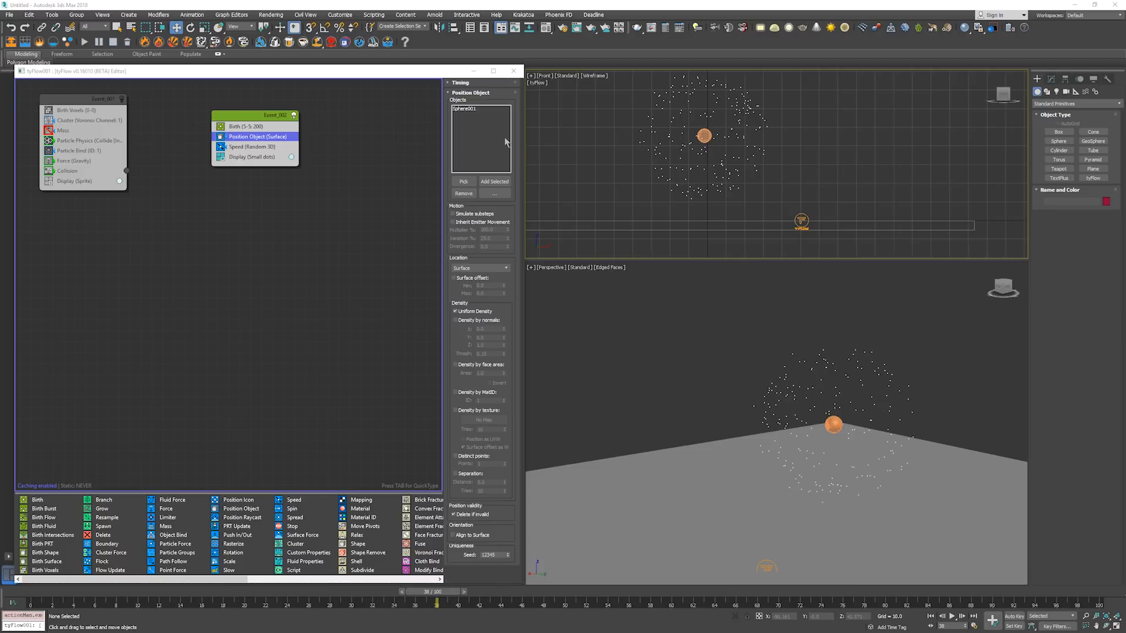
# Set the Speed operator's magnitude to 10, replay the particle burst and rewind.
pyautogui.click(256, 147)
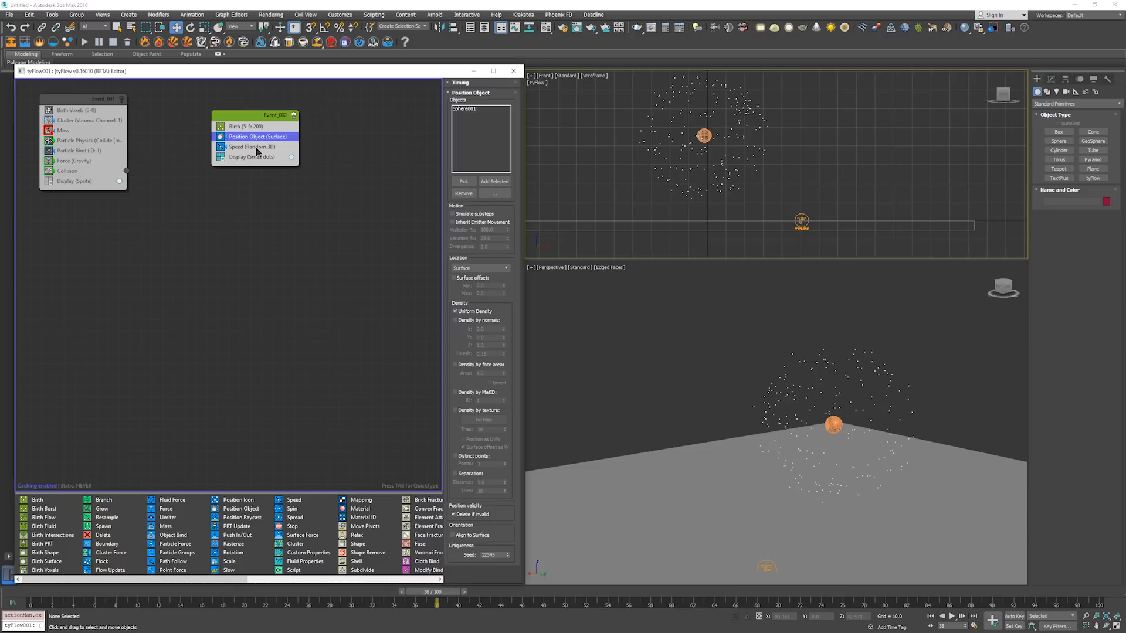
pyautogui.doubleClick(490, 122)
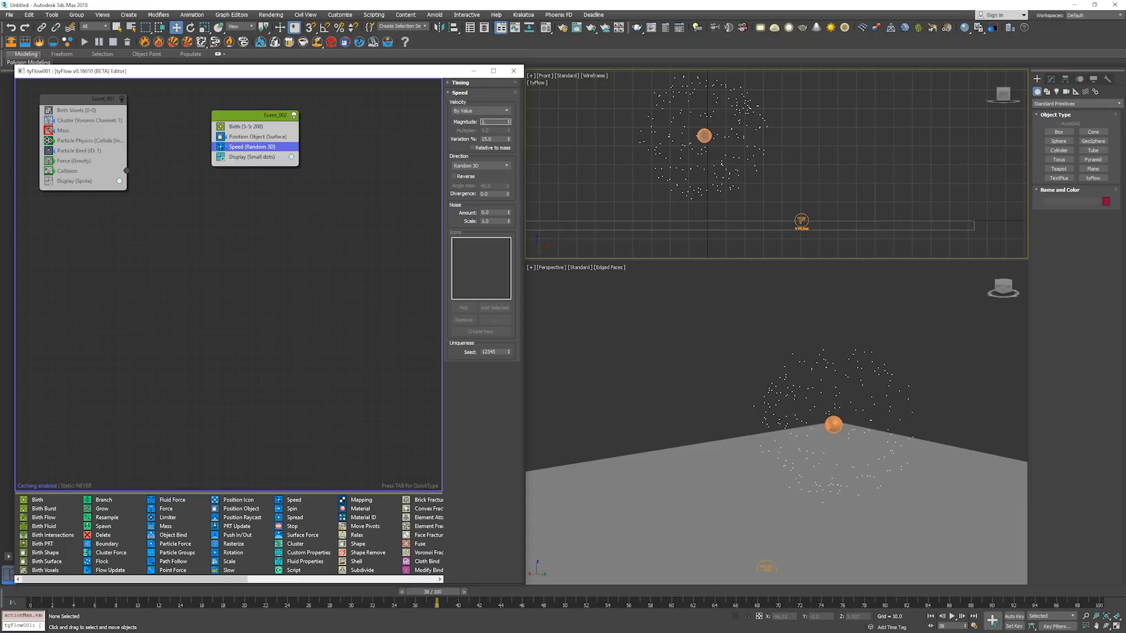
pyautogui.write('10')
pyautogui.press('Return')
pyautogui.click(695, 168)
pyautogui.press('Home')
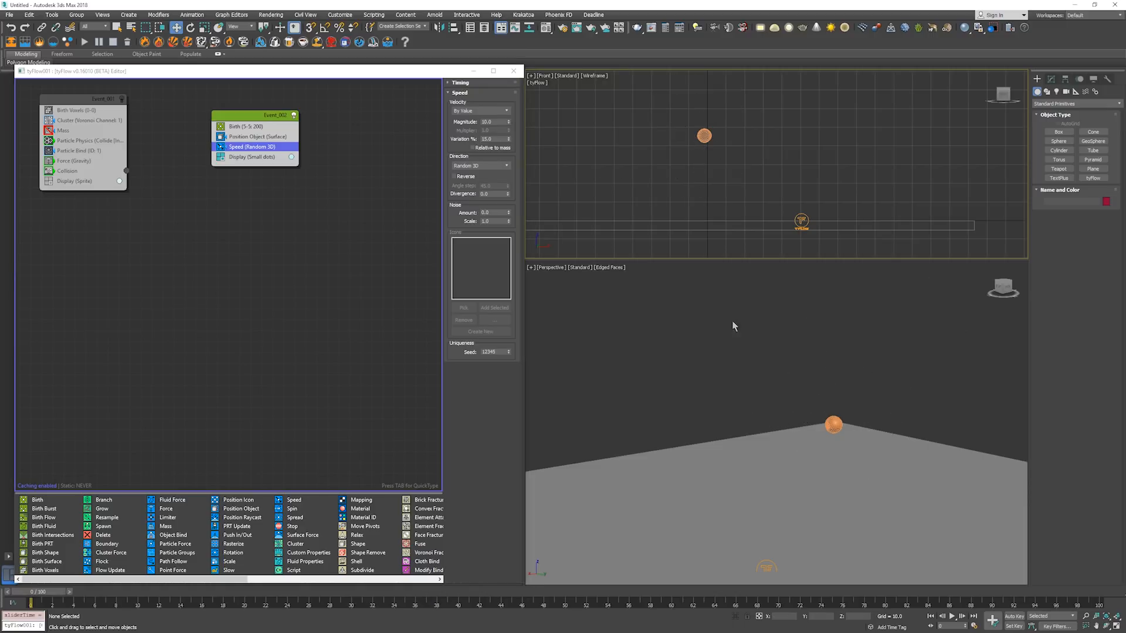
pyautogui.press('/')
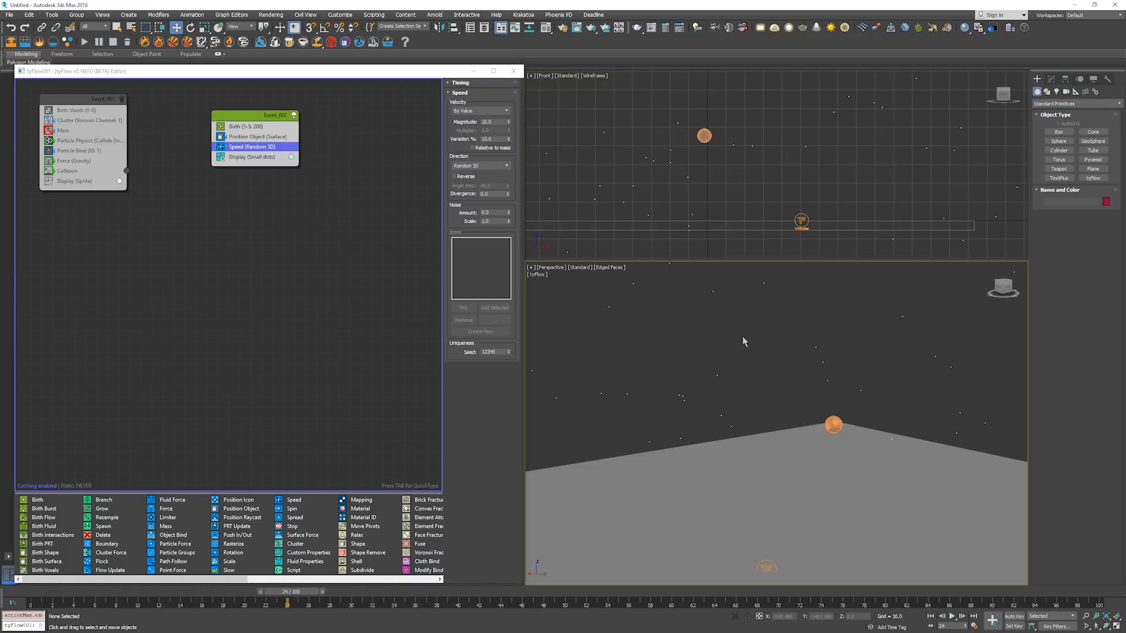
pyautogui.press('Home')
# Set the Position Object location to Pivots (All) and play the burst briefly.
pyautogui.click(270, 201)
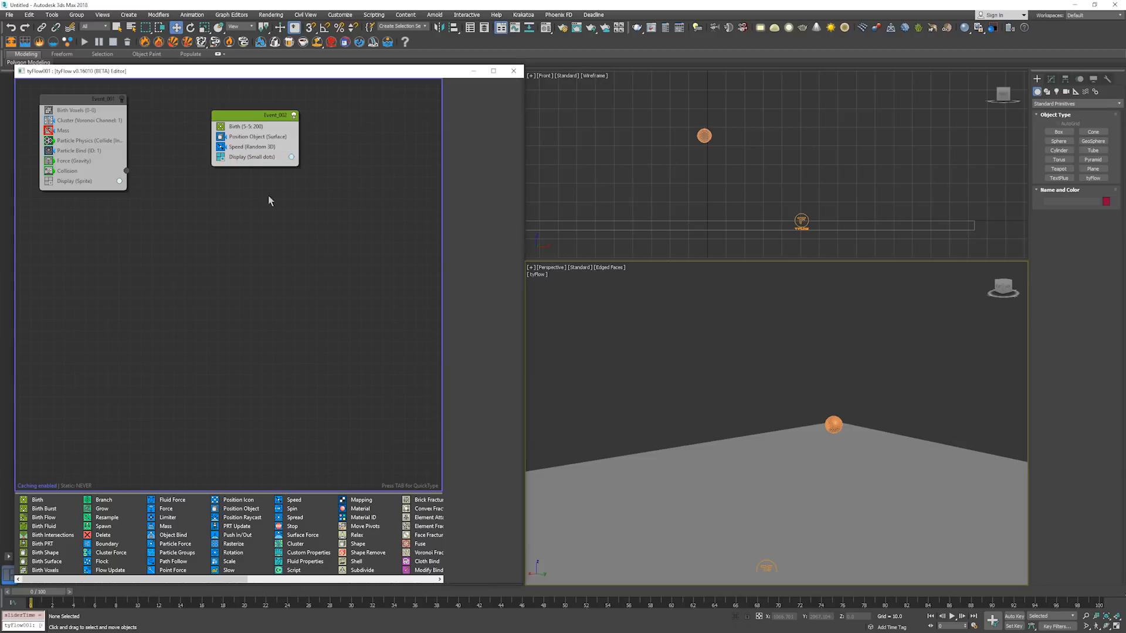
pyautogui.click(246, 138)
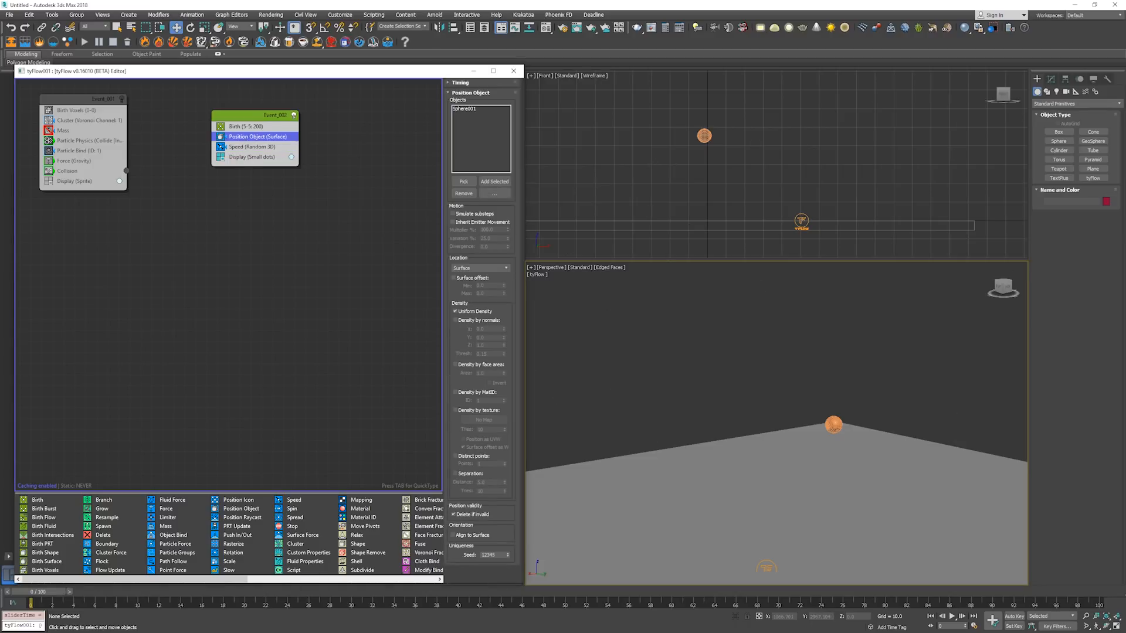
pyautogui.click(479, 268)
pyautogui.click(478, 274)
pyautogui.press('/')
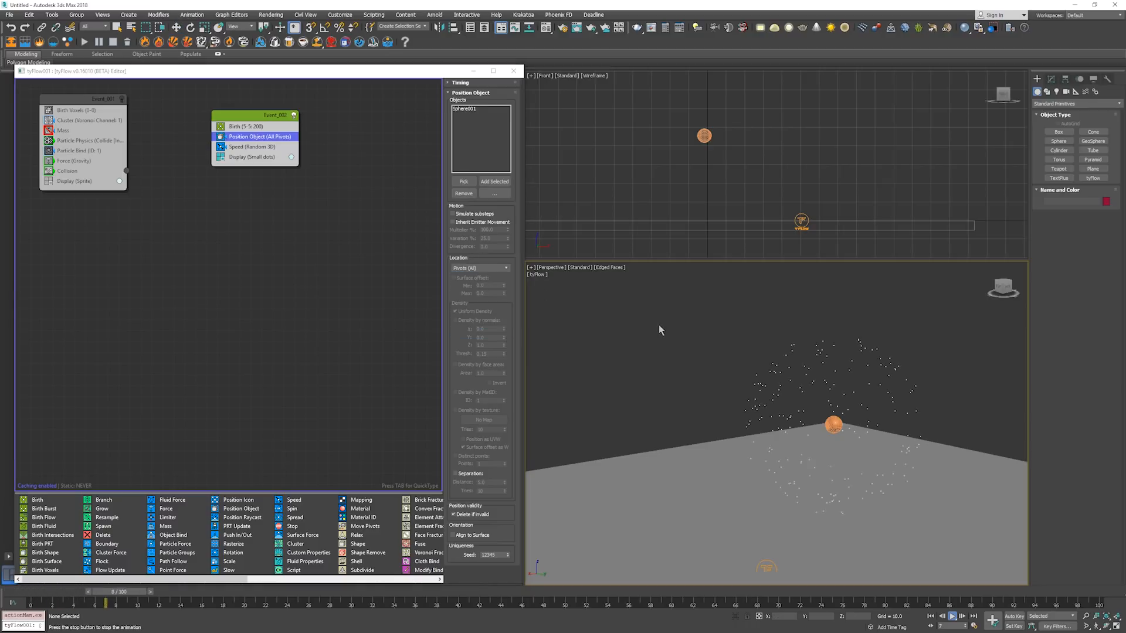
pyautogui.press('/')
# Step through the burst's birth frames up close, replay the burst and rewind to the first frame.
pyautogui.press(',')
pyautogui.press(',')
pyautogui.press(',')
pyautogui.press(',')
pyautogui.press(',')
pyautogui.scroll(4, 706, 128)
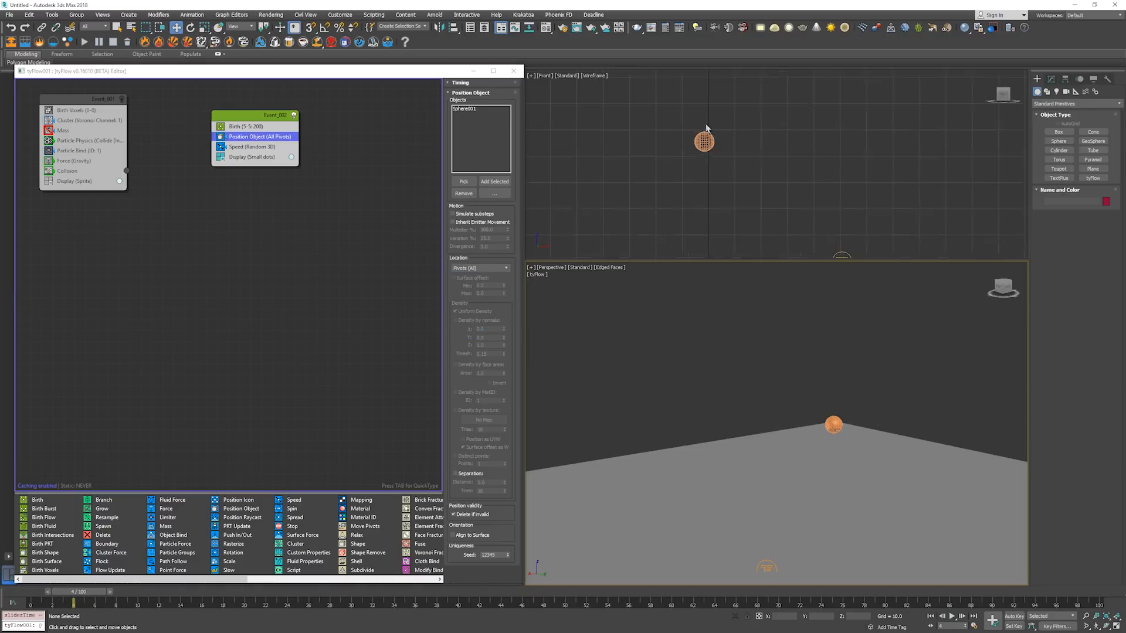
pyautogui.press('.')
pyautogui.press('/')
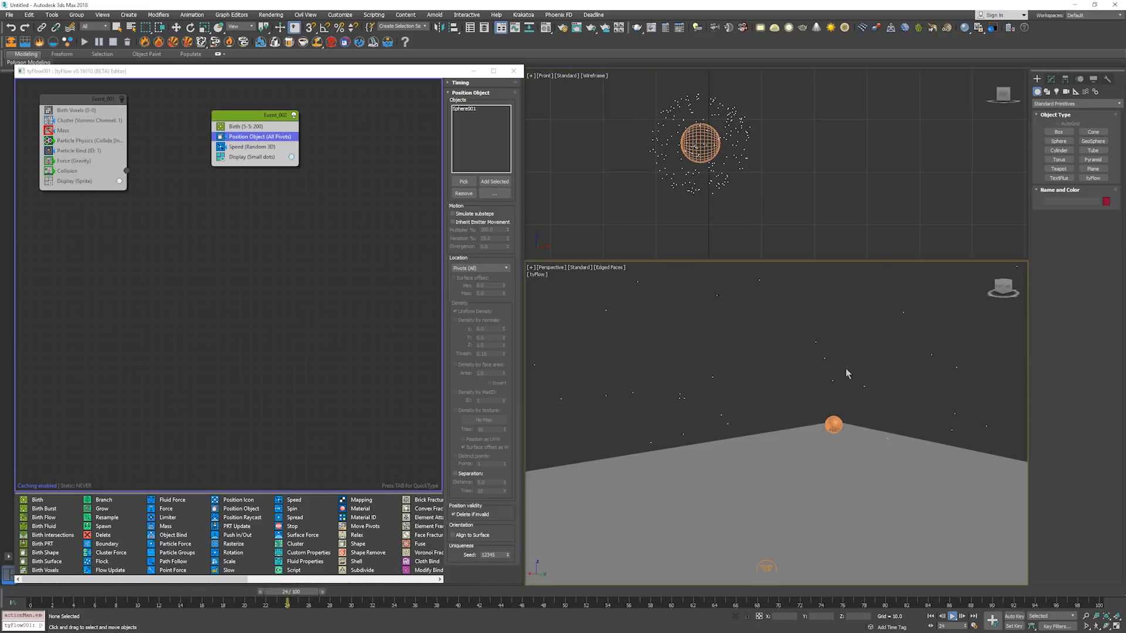
pyautogui.press('/')
pyautogui.press('Home')
# Enable Event_001 again, play the tower together with the particle burst twice and rewind.
pyautogui.click(322, 177)
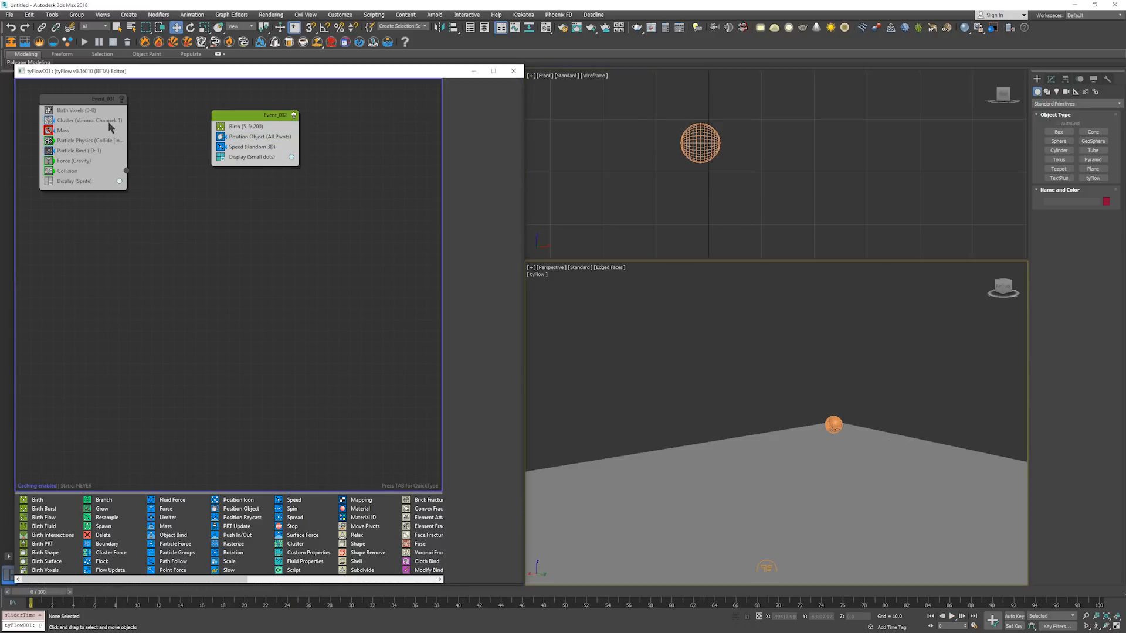
pyautogui.click(122, 99)
pyautogui.press('/')
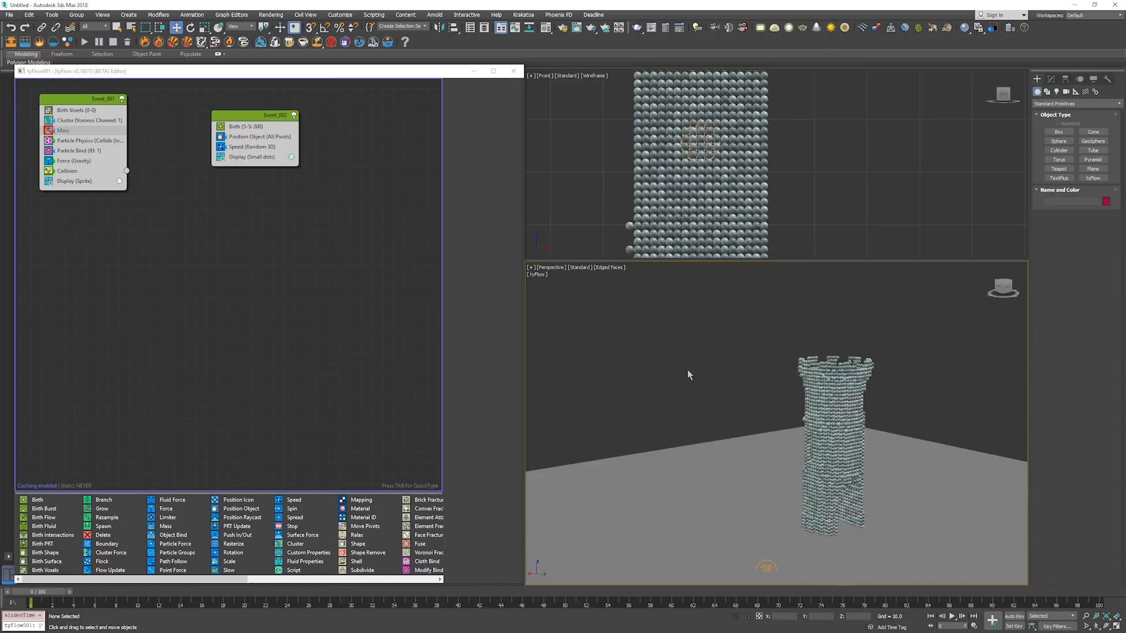
pyautogui.press('/')
pyautogui.press('Home')
pyautogui.press('/')
pyautogui.press('/')
pyautogui.press('Home')
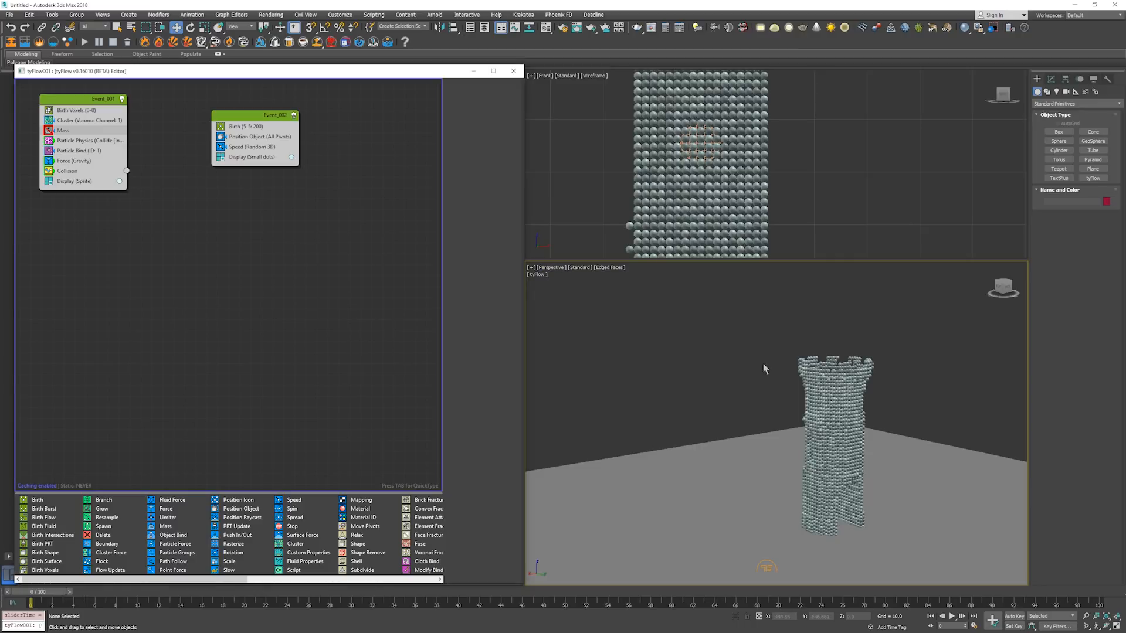
# Replay and rewind the simulation, and move the Force (Gravity) operator out of Event_001 into a separate event.
pyautogui.press('/')
pyautogui.press('/')
pyautogui.press('Home')
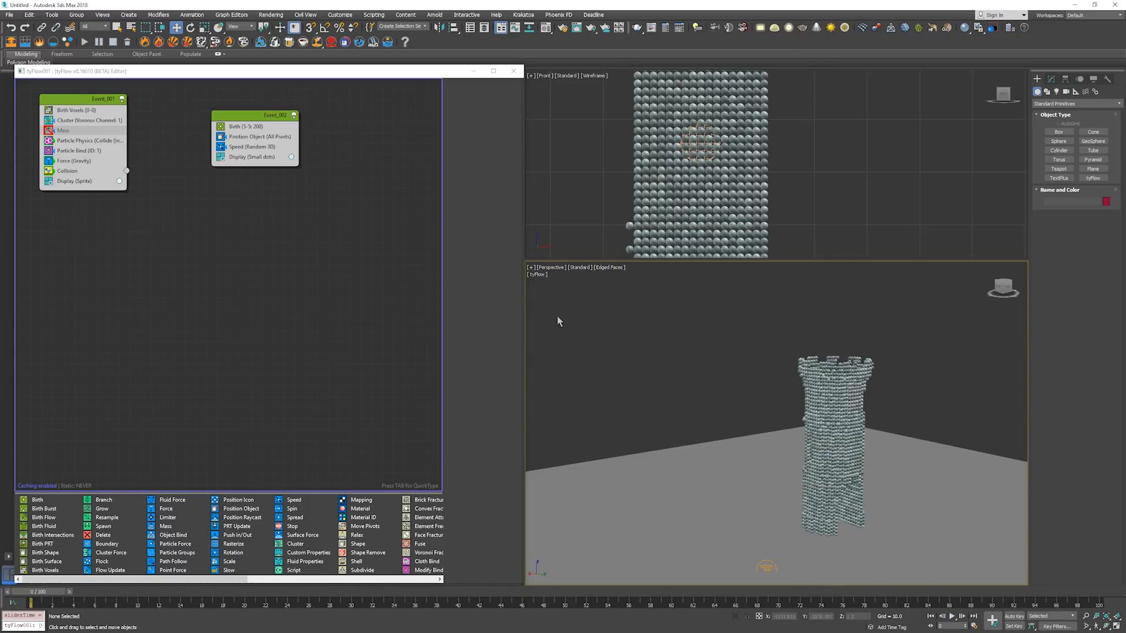
pyautogui.moveTo(69, 164); pyautogui.dragTo(175, 251)
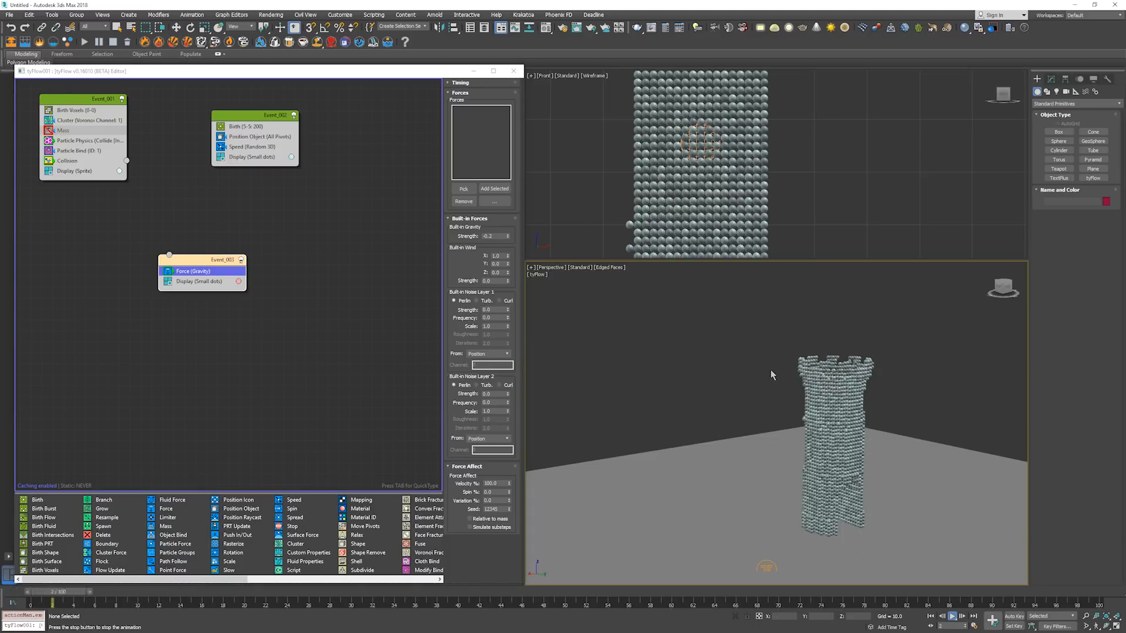
# Add a Point Force operator to Event_002 and place it below the Speed operator.
pyautogui.click(248, 114)
pyautogui.press('Tab')
pyautogui.write('poi')
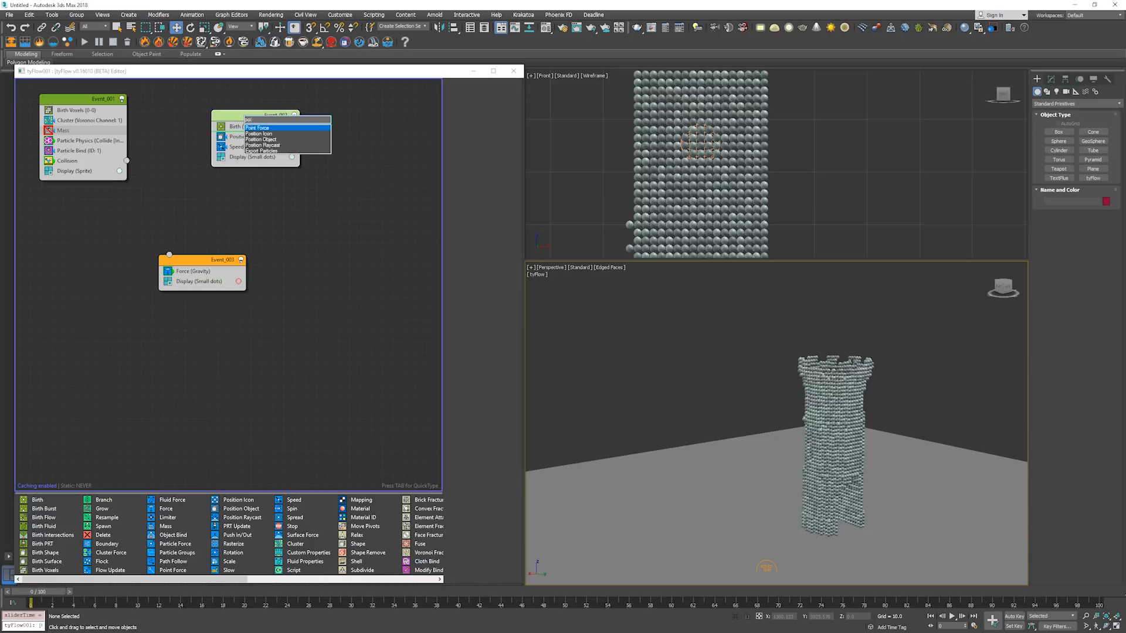
pyautogui.press('Return')
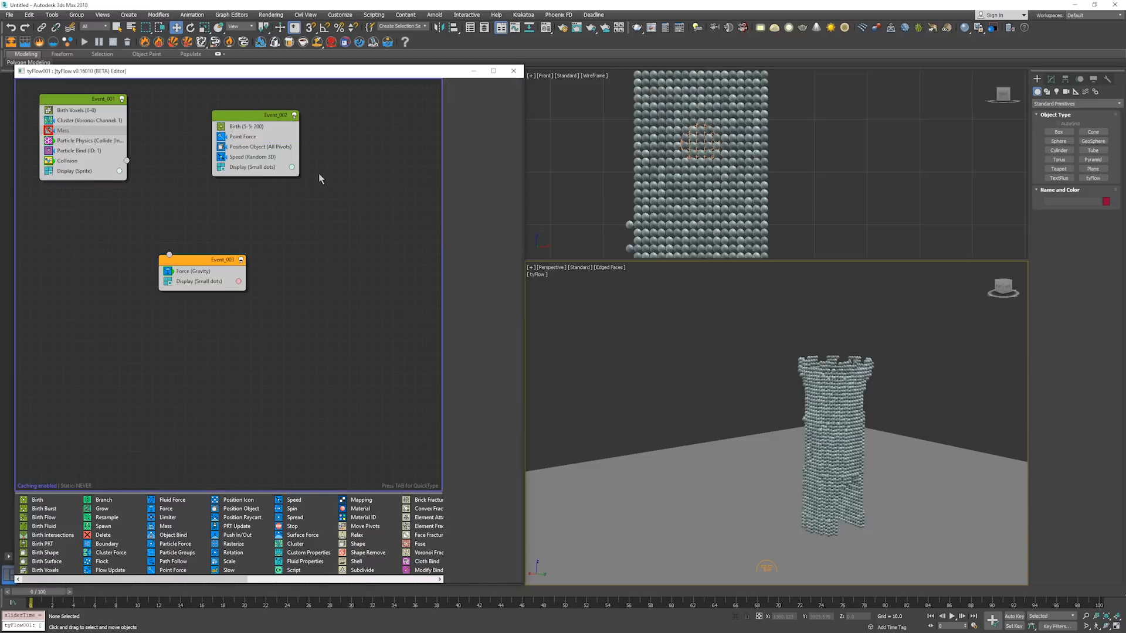
pyautogui.moveTo(252, 139); pyautogui.dragTo(257, 163)
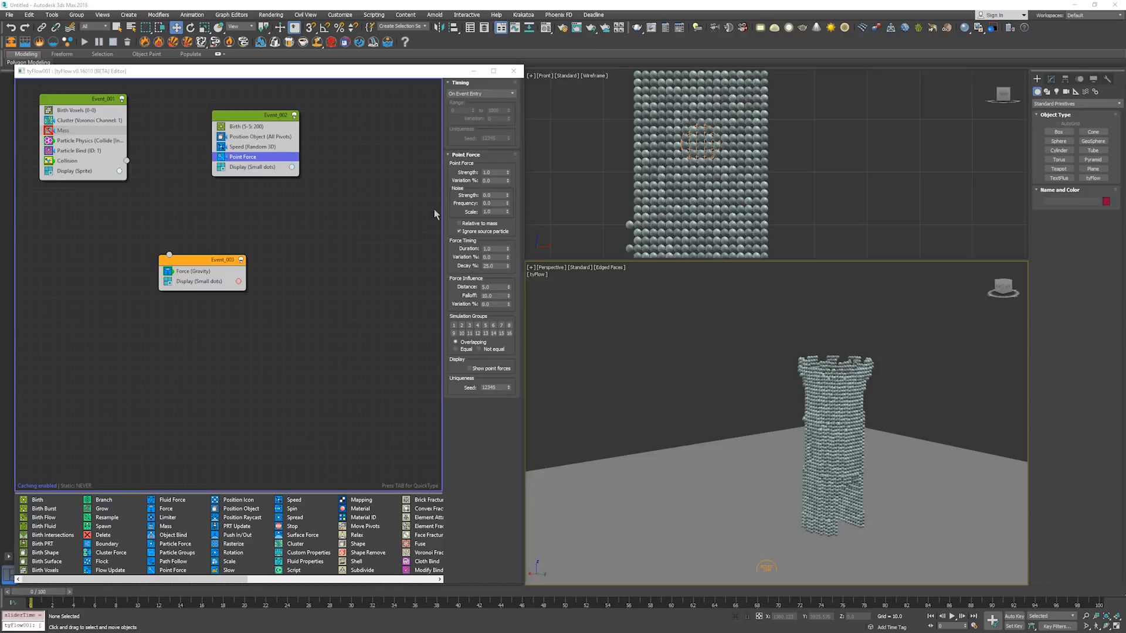
pyautogui.click(267, 170)
pyautogui.click(262, 159)
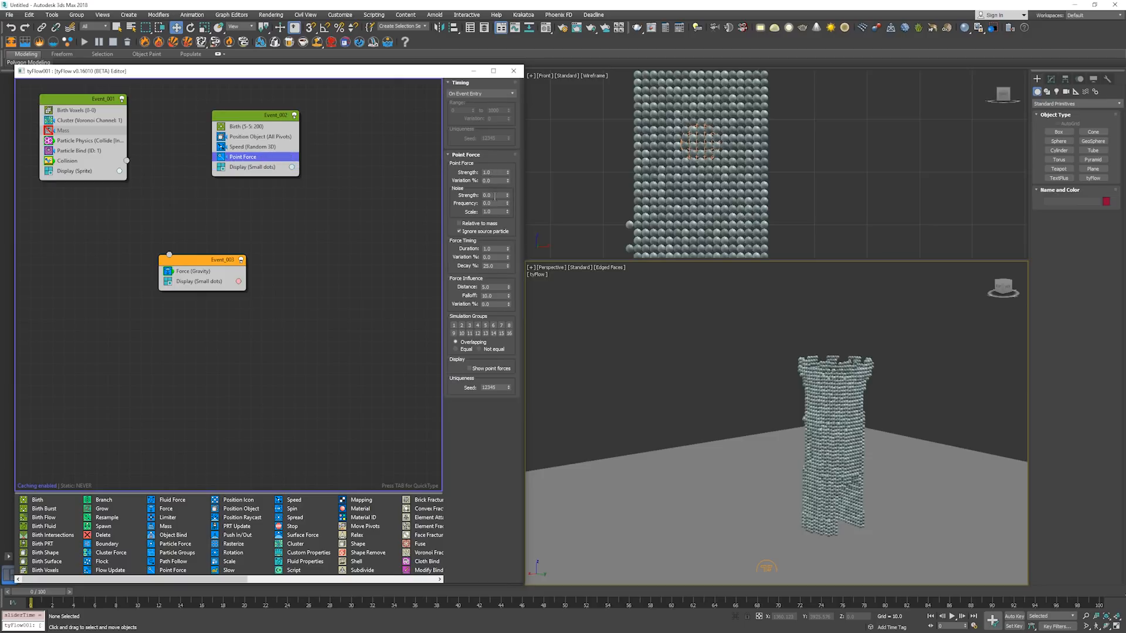
# Play the tower explosion, step frame by frame through the start of the blast and rewind.
pyautogui.press('/')
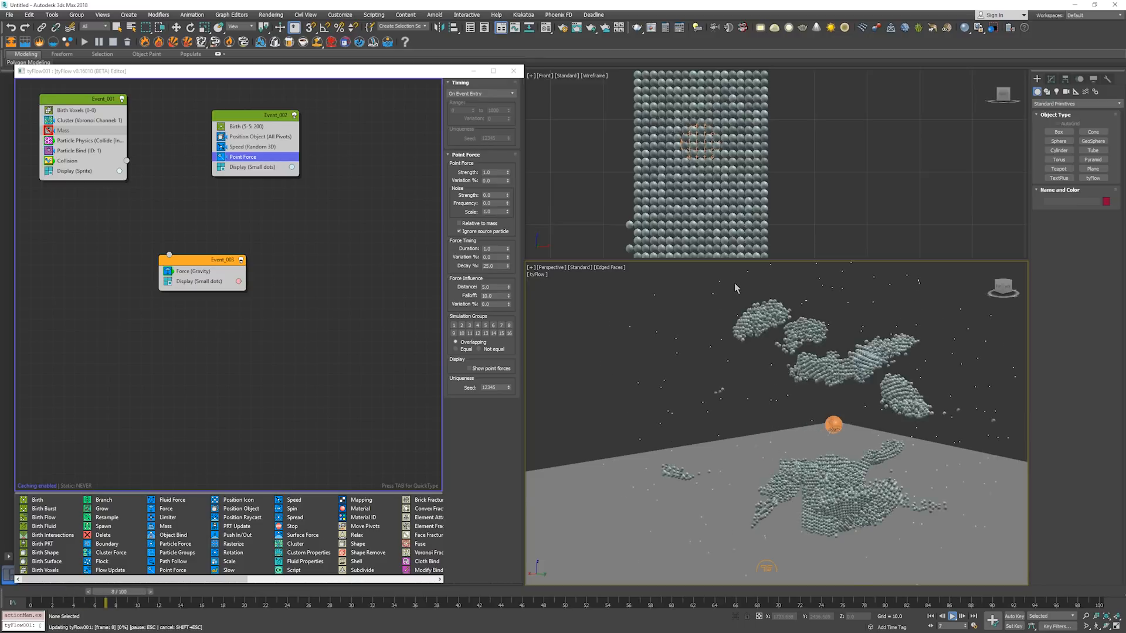
pyautogui.press('Home')
pyautogui.press('.')
pyautogui.press('.')
pyautogui.press('.')
pyautogui.press('.')
pyautogui.press('.')
pyautogui.press('.')
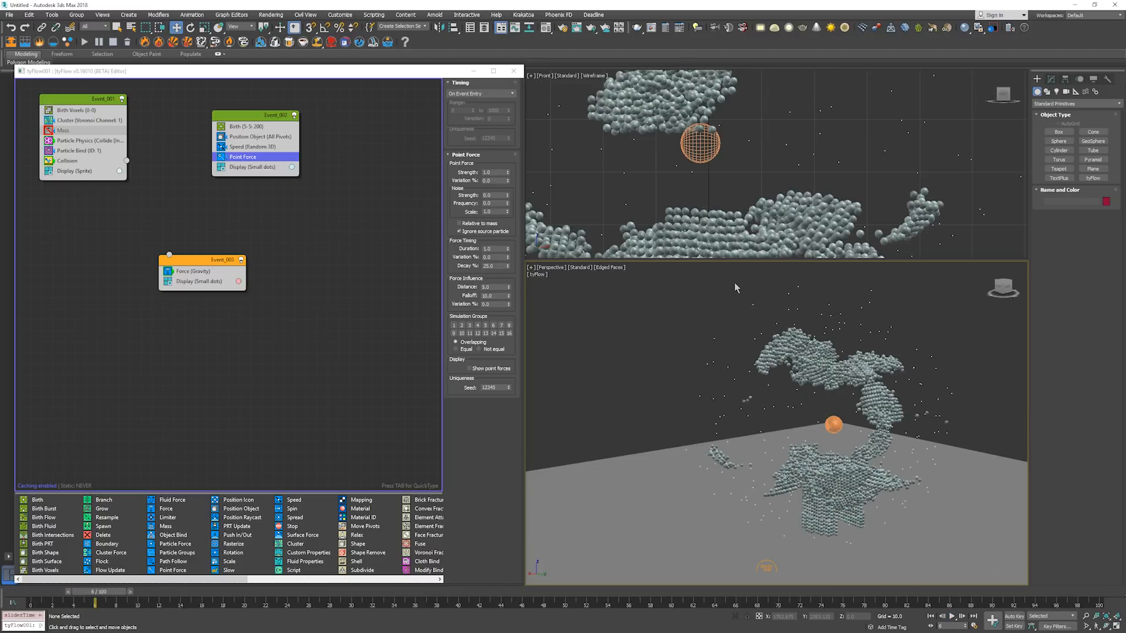
pyautogui.press(',')
pyautogui.press('Home')
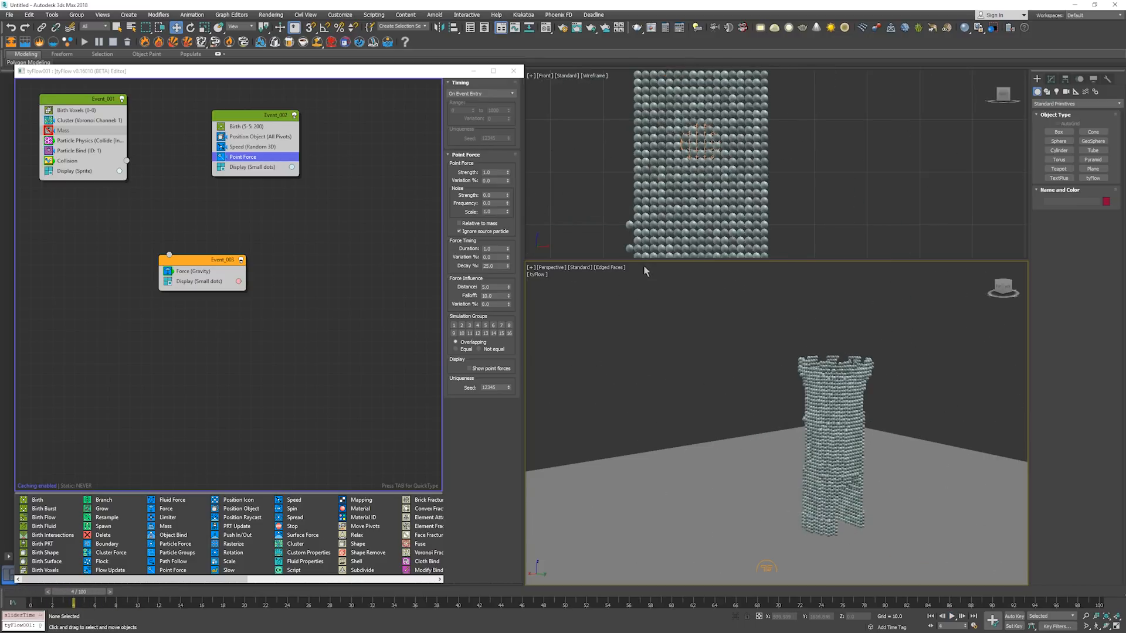
# Advance to frame 5 of the blast and set the Point Force strength to 0.25.
pyautogui.press('.')
pyautogui.press('.')
pyautogui.press('.')
pyautogui.press('.')
pyautogui.press('.')
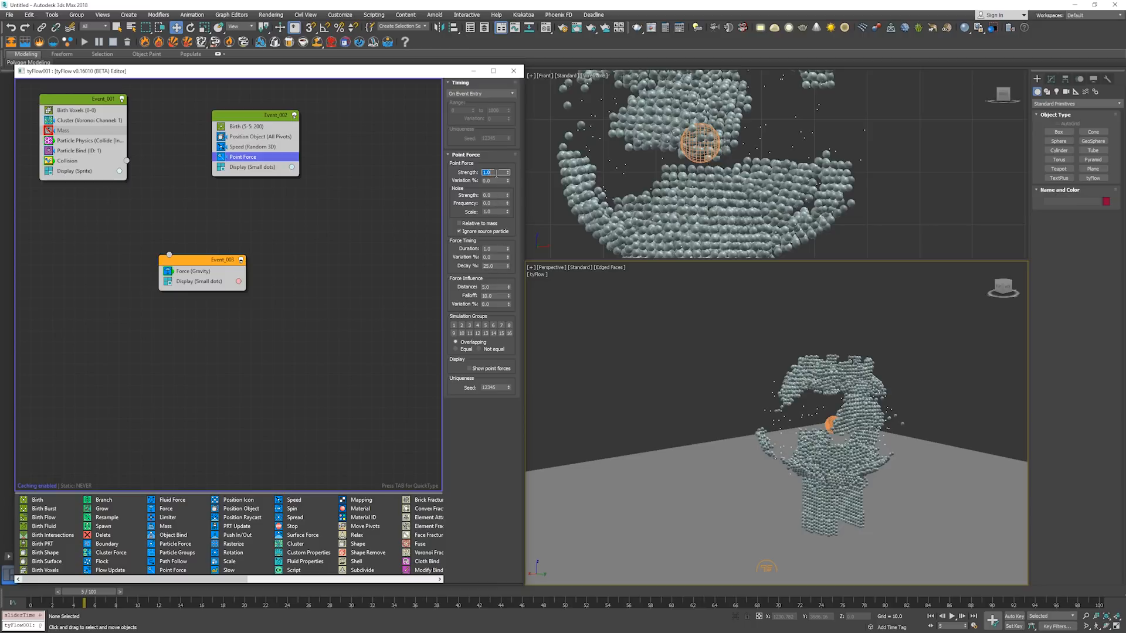
pyautogui.press('Return')
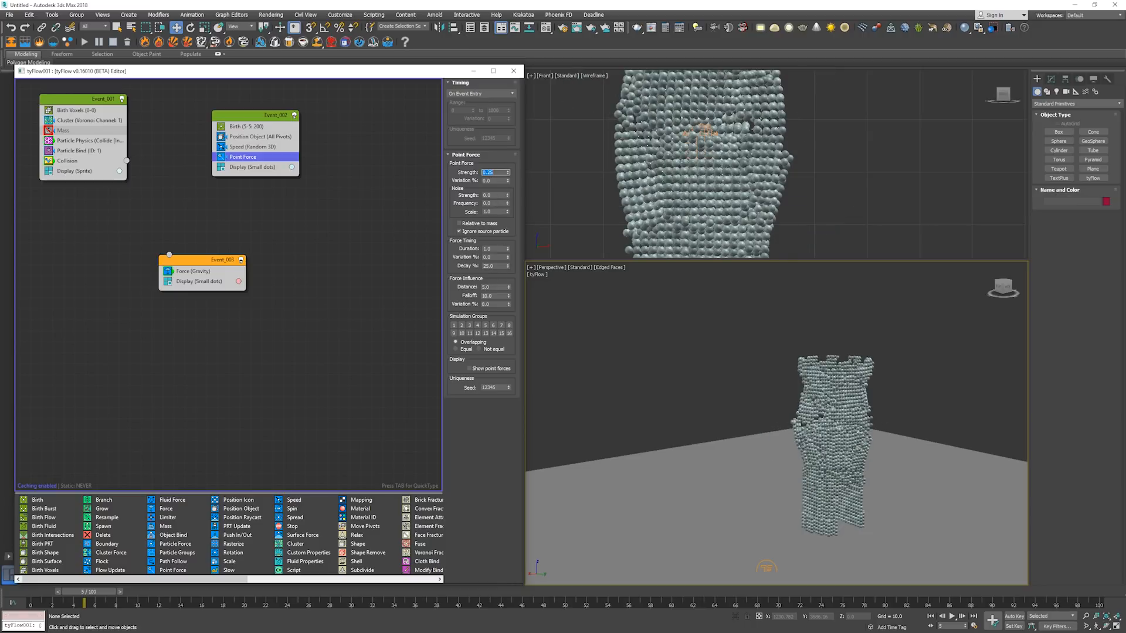
pyautogui.click(713, 359)
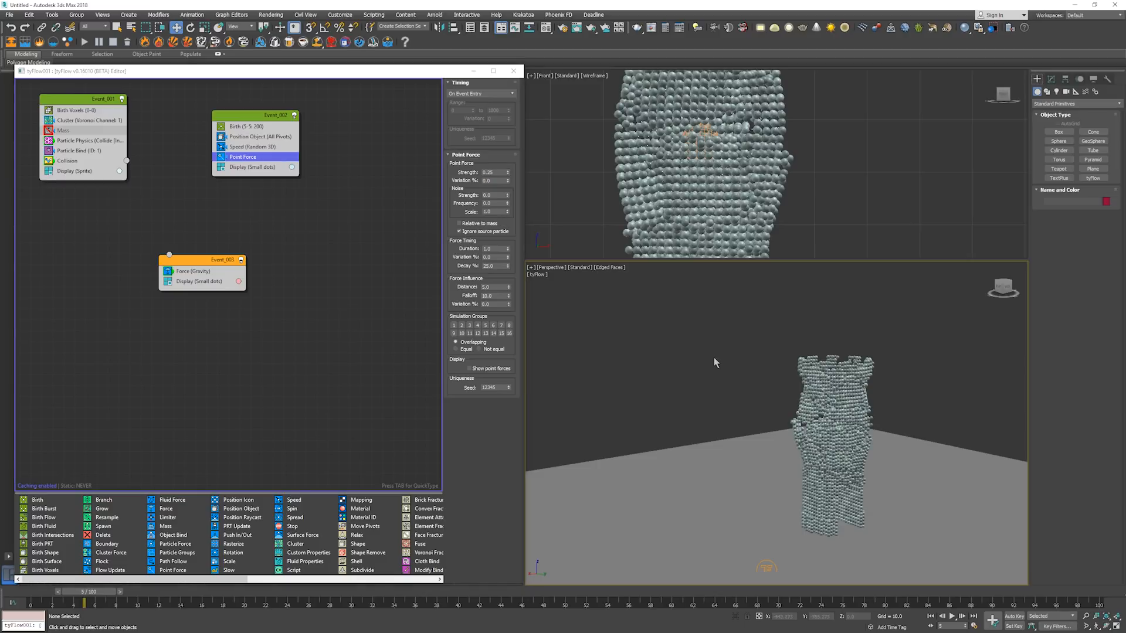
# Replay the weaker explosion several times, viewing the tower from another angle, and rewind.
pyautogui.press('/')
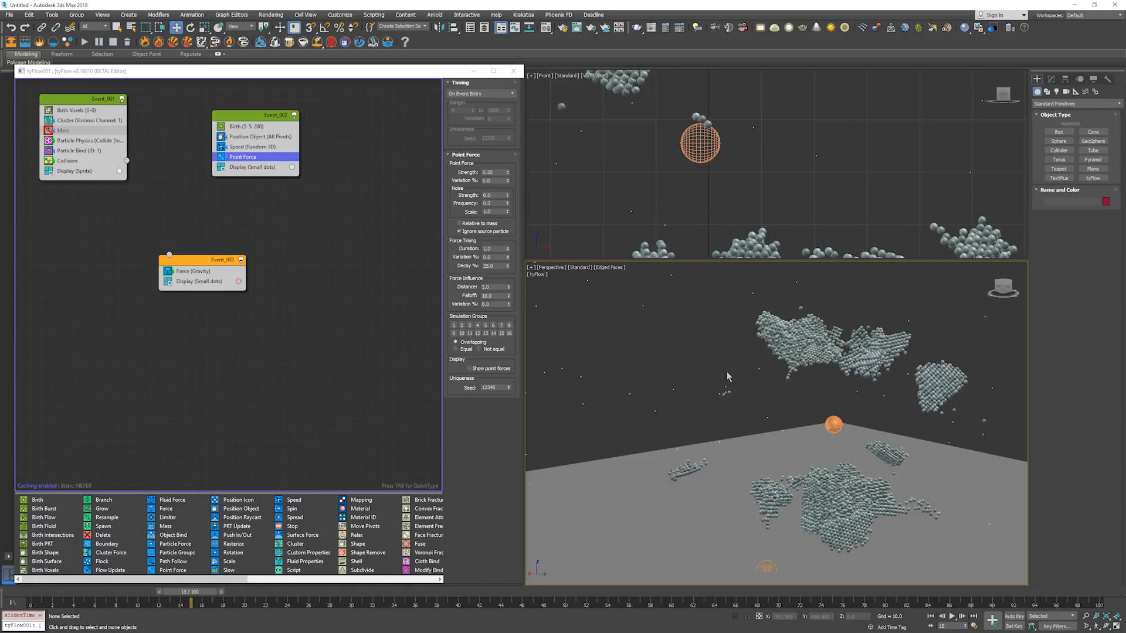
pyautogui.press('/')
pyautogui.moveTo(802, 408); pyautogui.dragTo(759, 409, button='middle')
pyautogui.press('Home')
pyautogui.press('/')
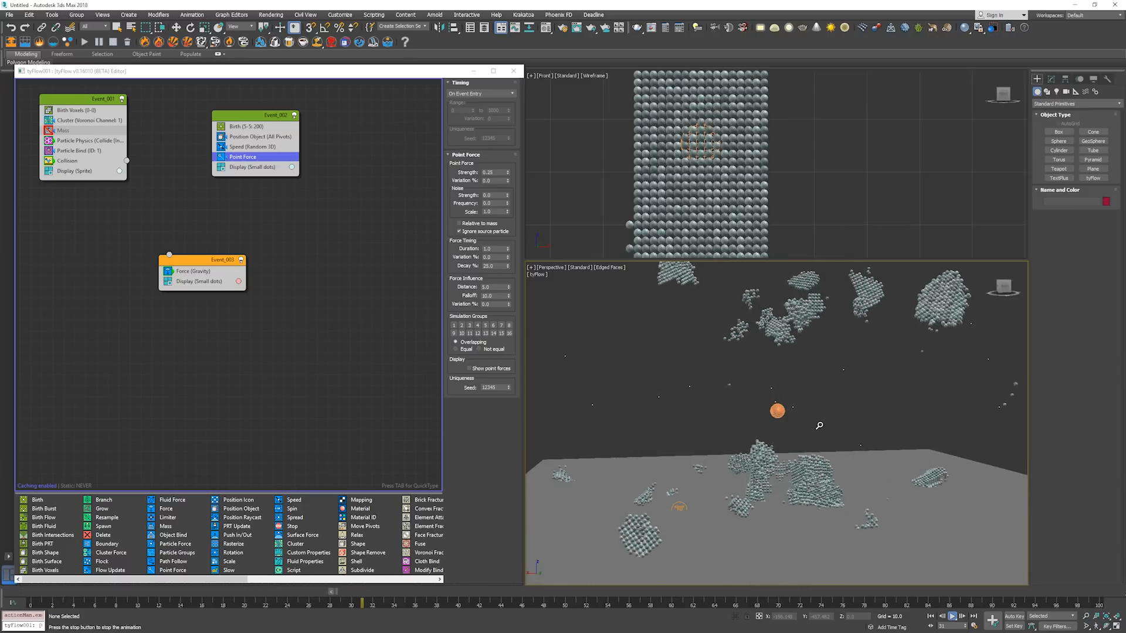
pyautogui.press('/')
pyautogui.press('/')
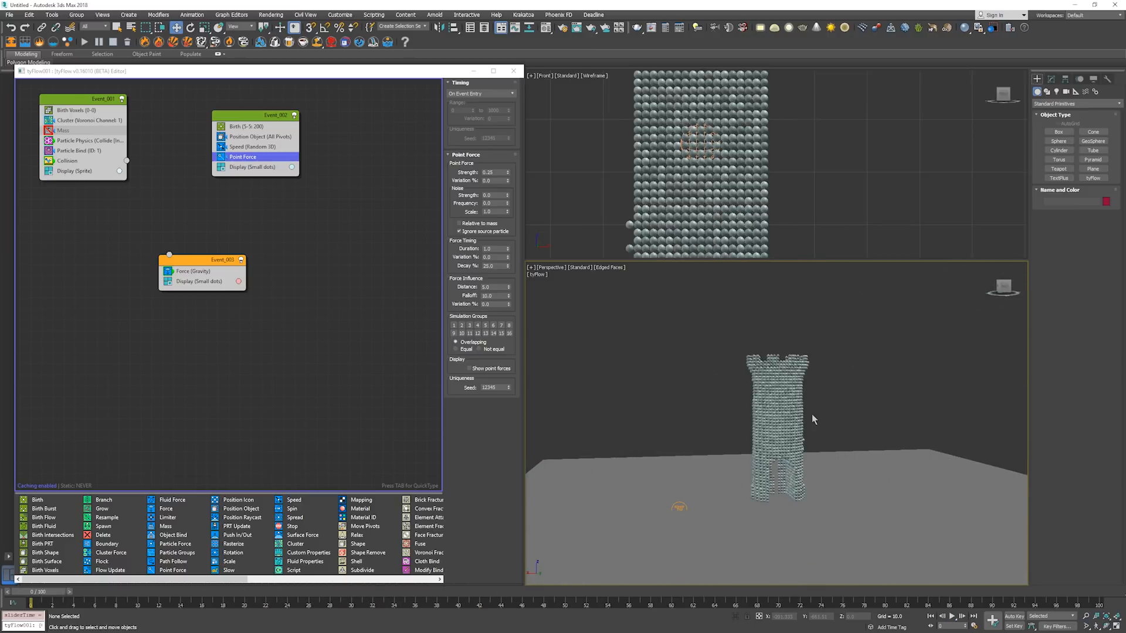
pyautogui.press('/')
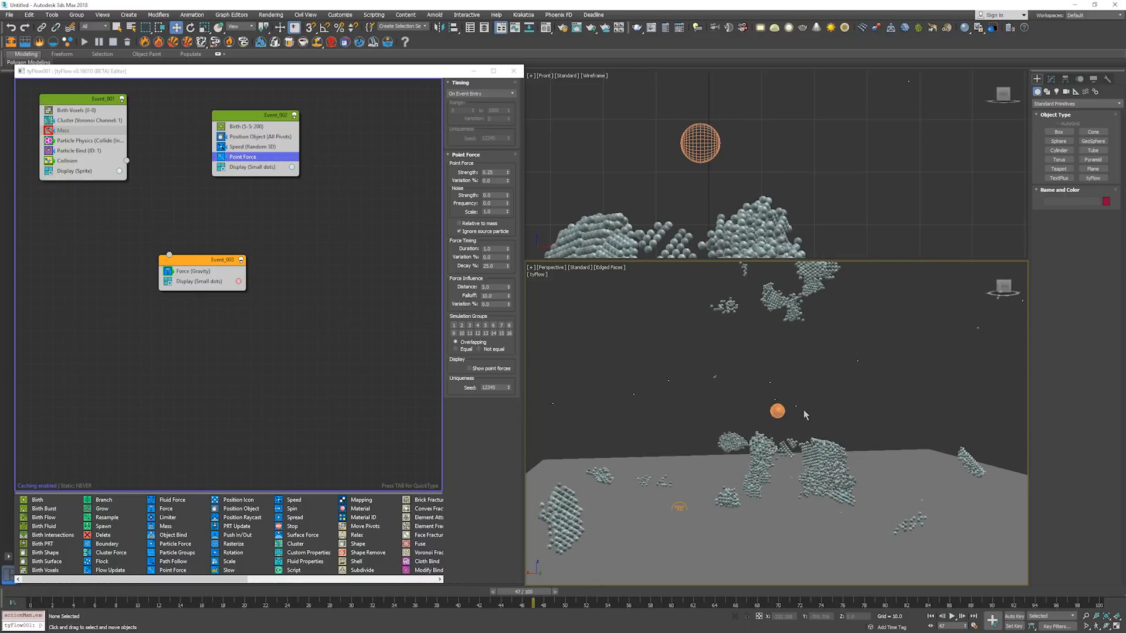
pyautogui.press('Home')
# Advance to frame 8 and set the Point Force noise to strength 1.0, frequency 2.0 and scale 0.04.
pyautogui.press('/')
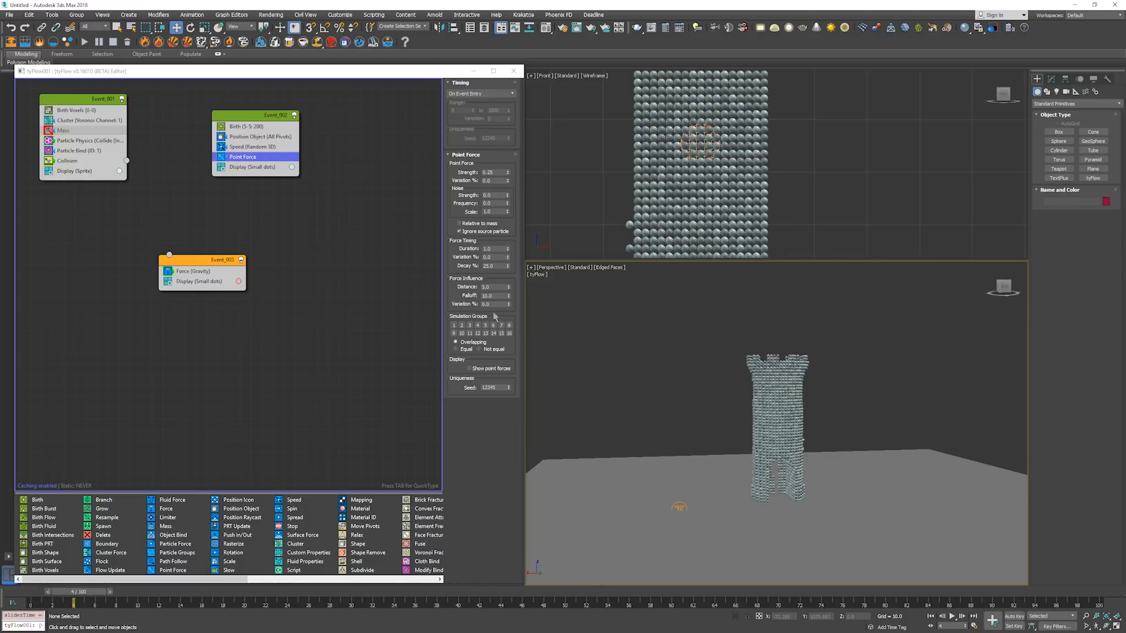
pyautogui.doubleClick(499, 195)
pyautogui.doubleClick(501, 203)
pyautogui.write('2')
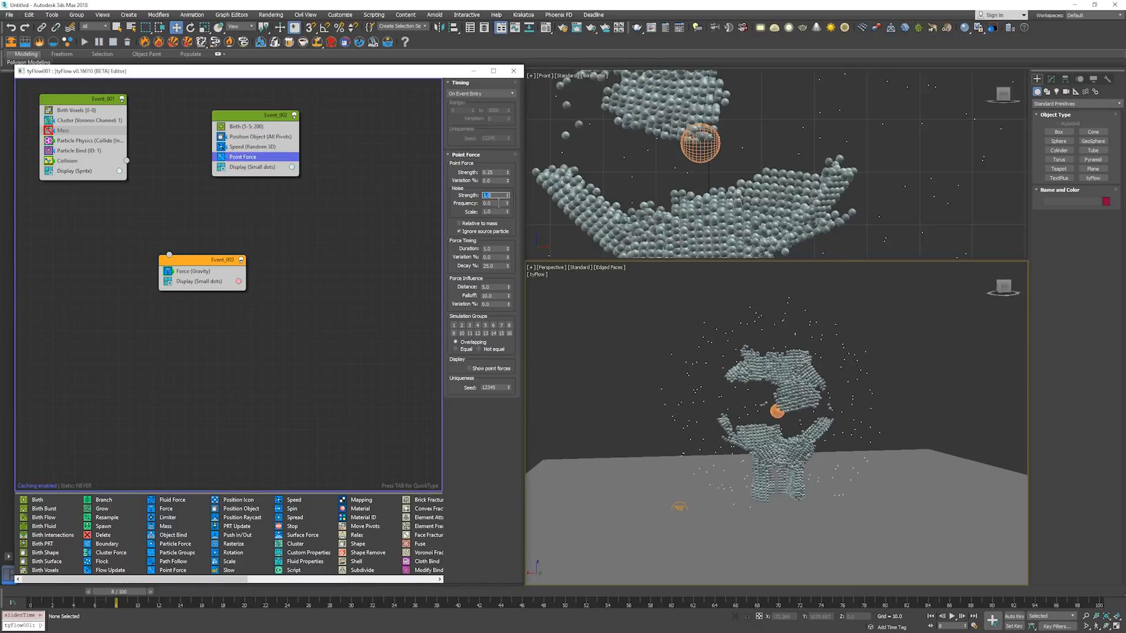
pyautogui.press('Return')
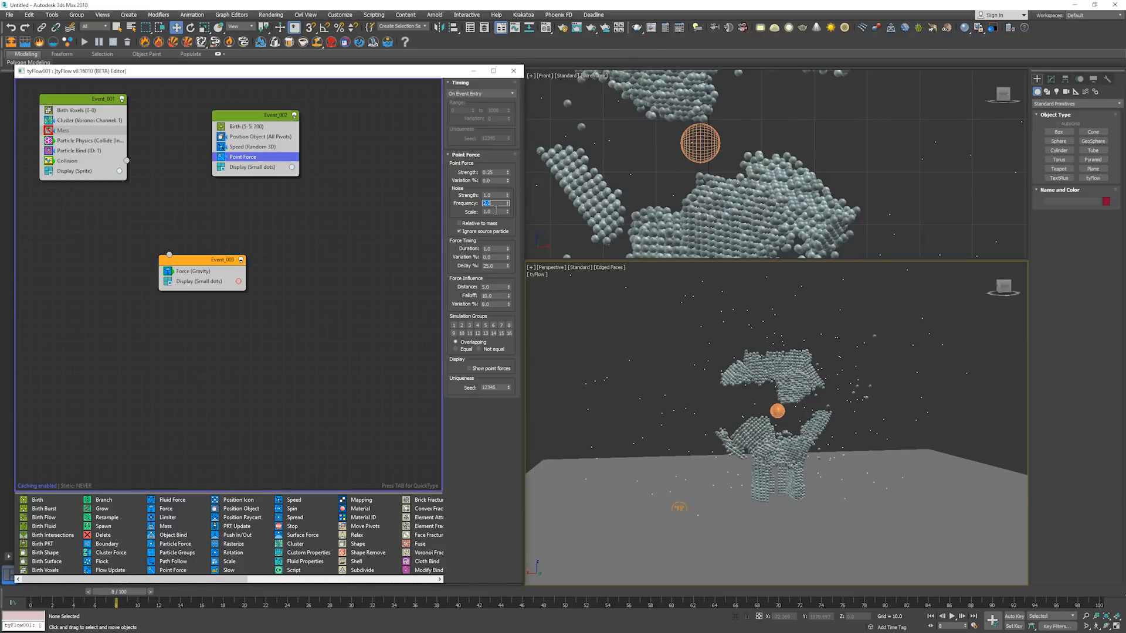
pyautogui.doubleClick(496, 211)
pyautogui.write('0.04')
pyautogui.press('Return')
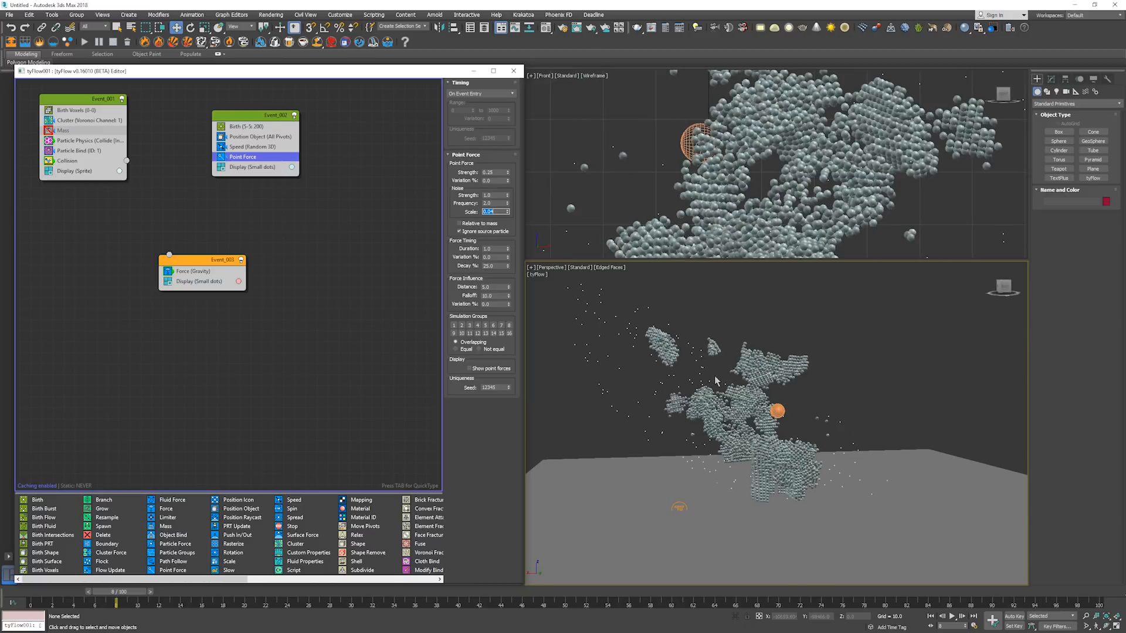
# Replay the explosion with noise from the first frame to examine how the chunks scatter.
pyautogui.press('Home')
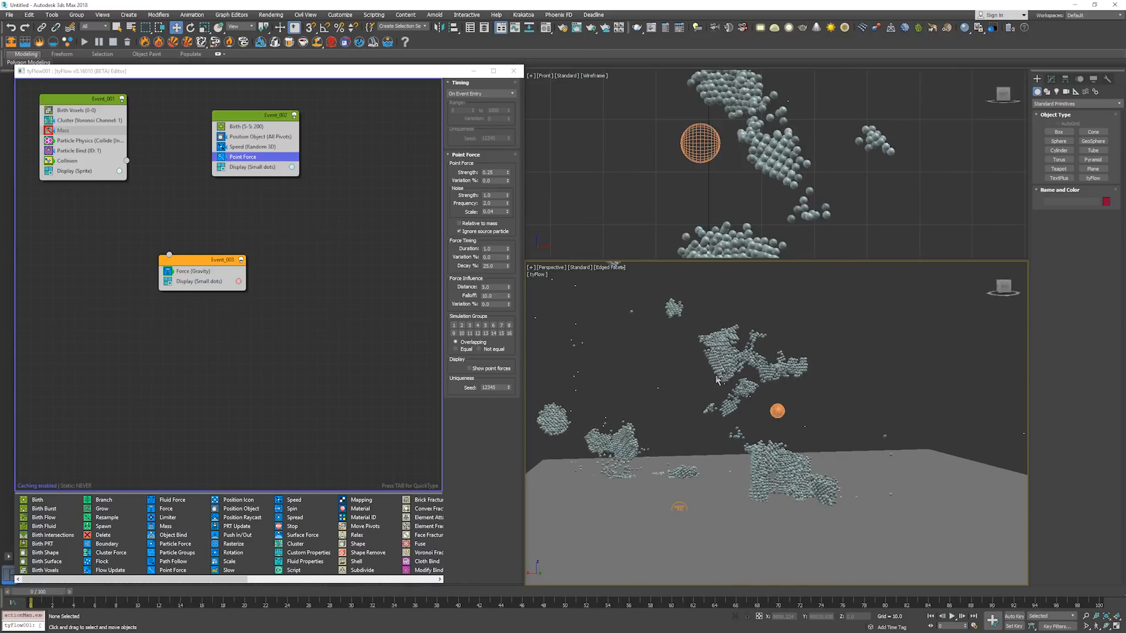
pyautogui.press('/')
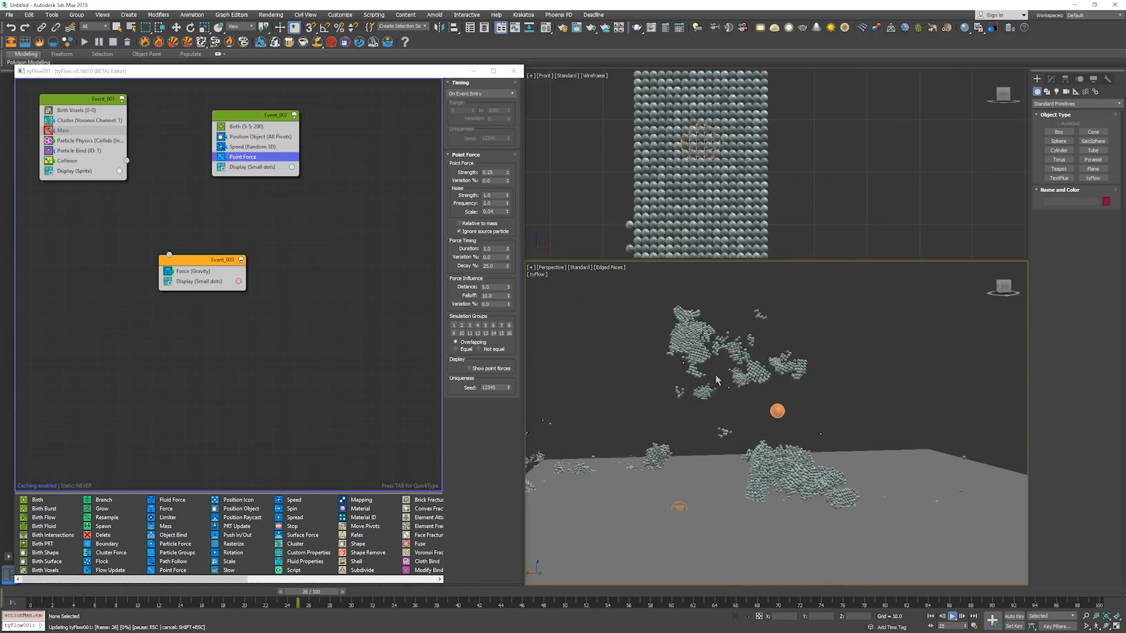
pyautogui.press('/')
pyautogui.press('Home')
pyautogui.press('/')
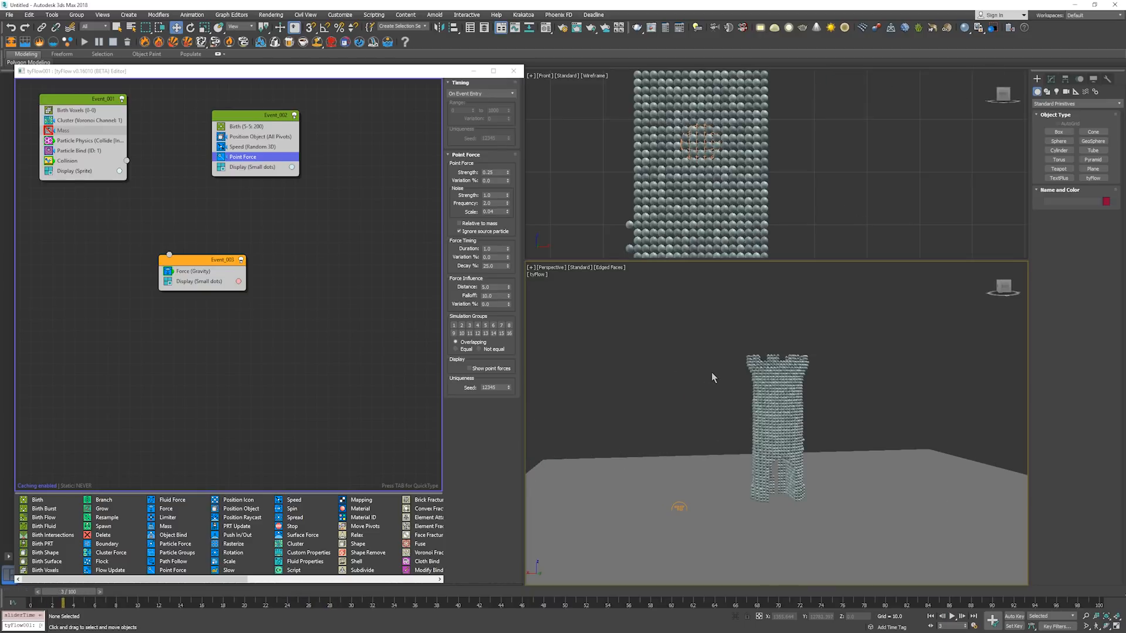
# Set the Point Force noise strength to 0.1, replay the explosion and rewind.
pyautogui.click(498, 195)
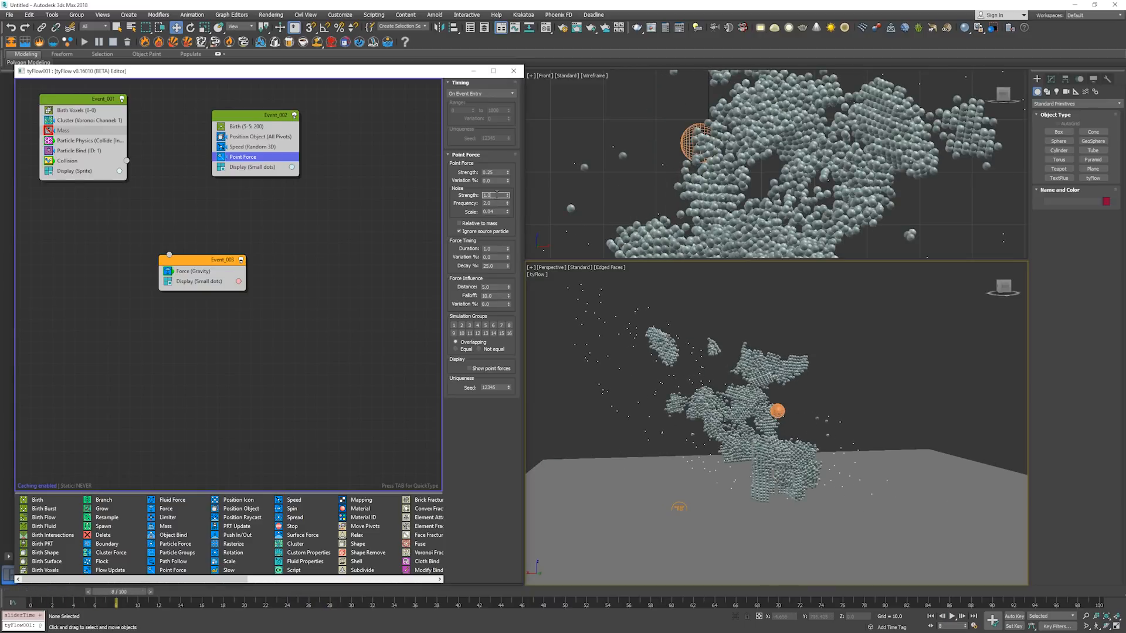
pyautogui.click(769, 410)
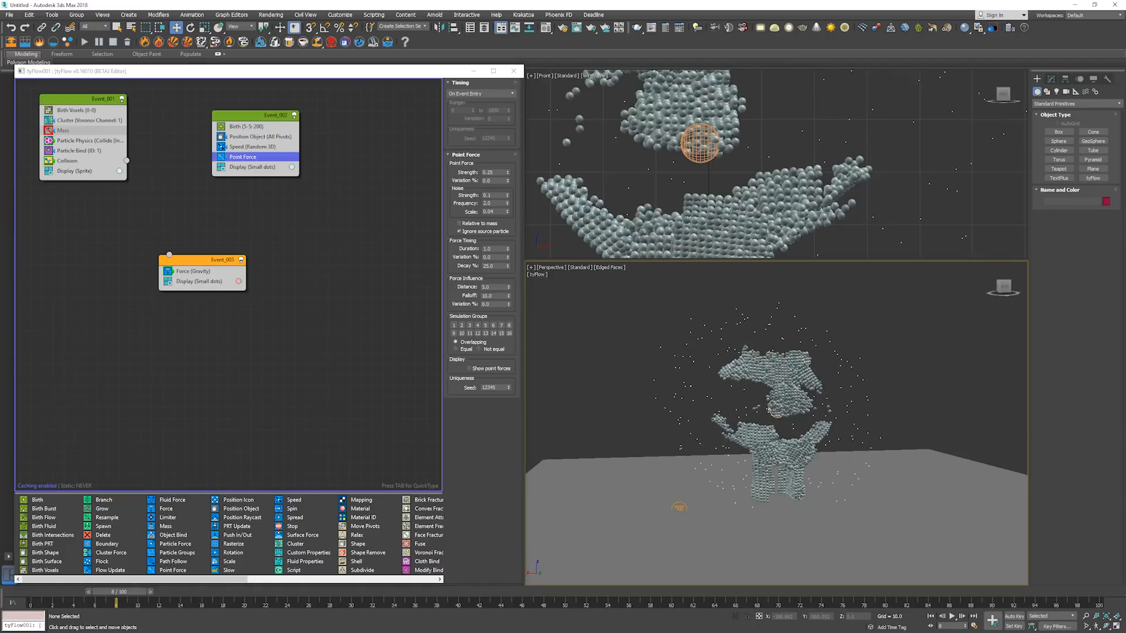
pyautogui.press('/')
pyautogui.press('/')
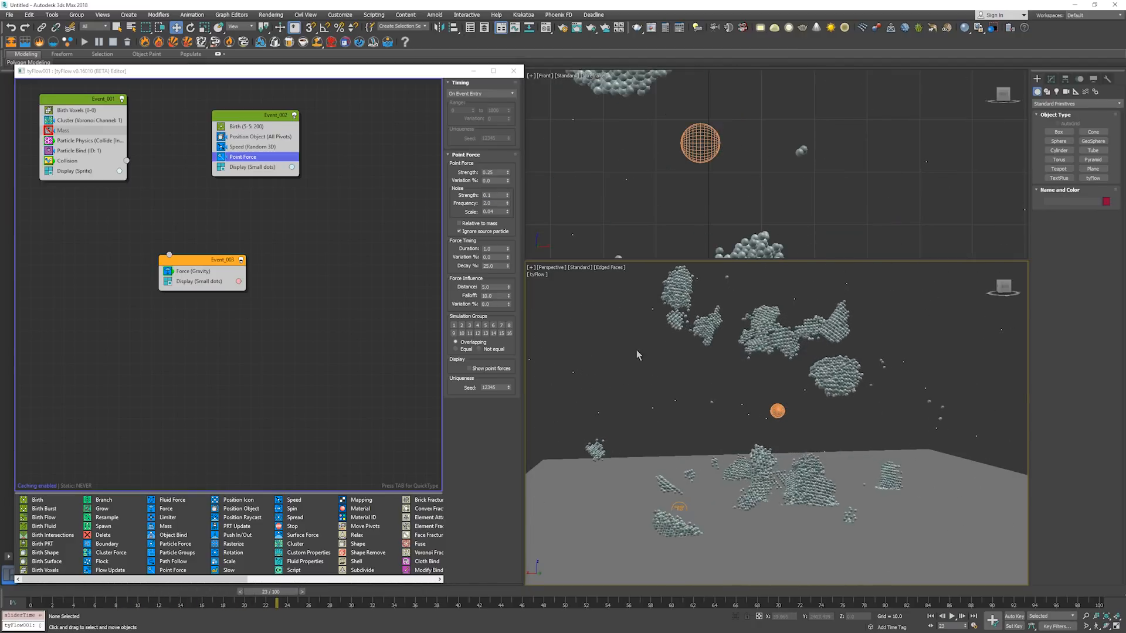
pyautogui.press('Home')
# Set the Point Force noise strength to 0.15 and replay the explosion.
pyautogui.click(497, 195)
pyautogui.write('5')
pyautogui.press('Return')
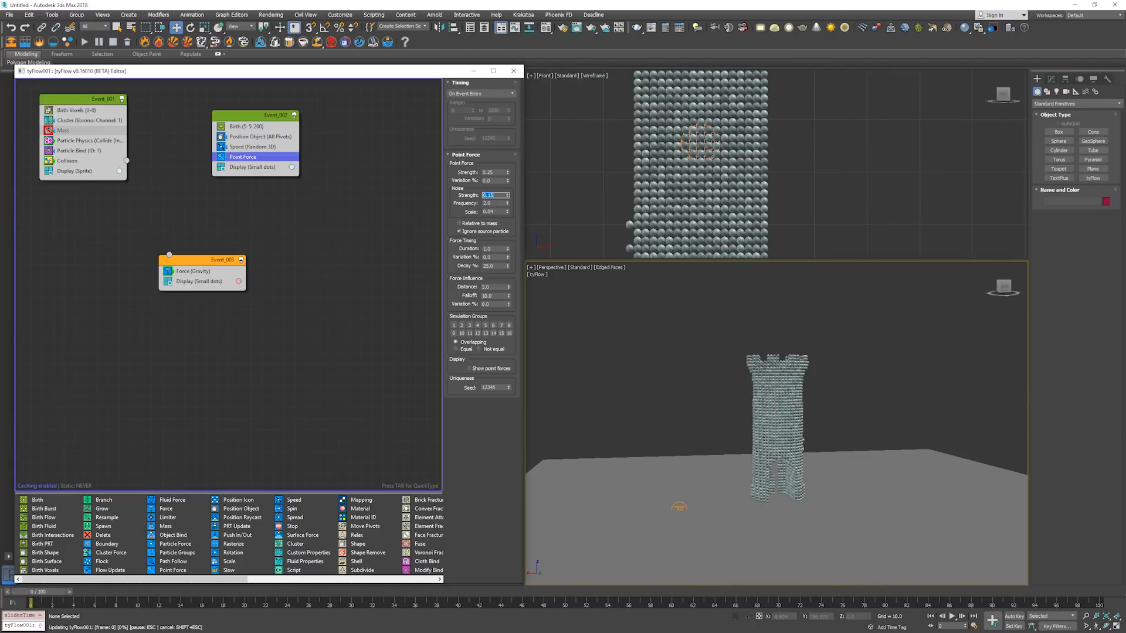
pyautogui.click(689, 414)
pyautogui.press('/')
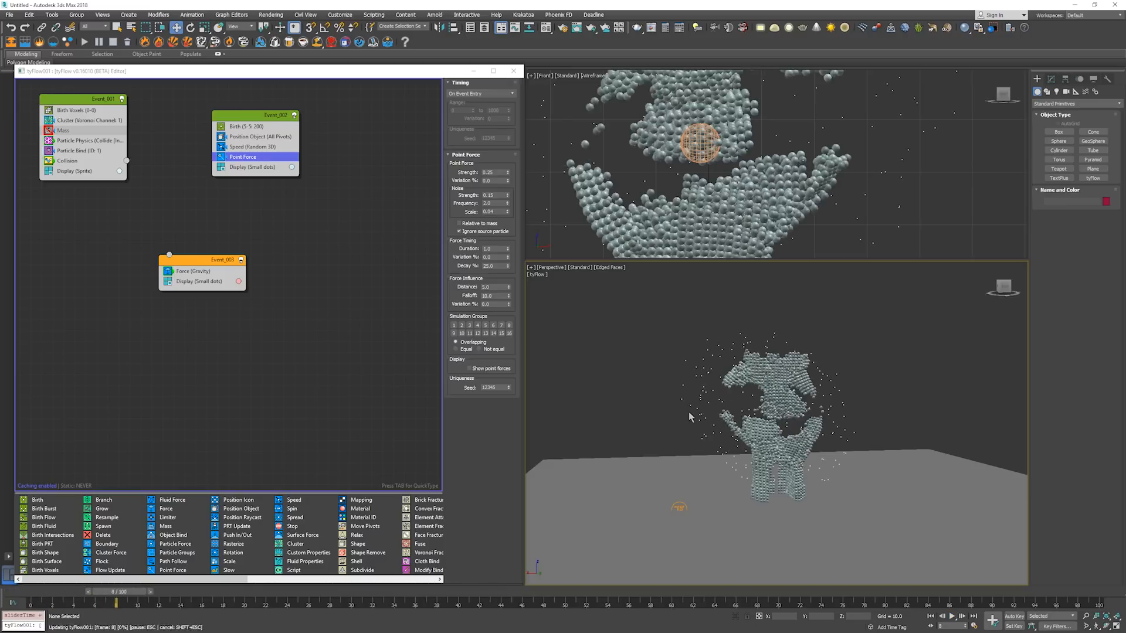
pyautogui.press('/')
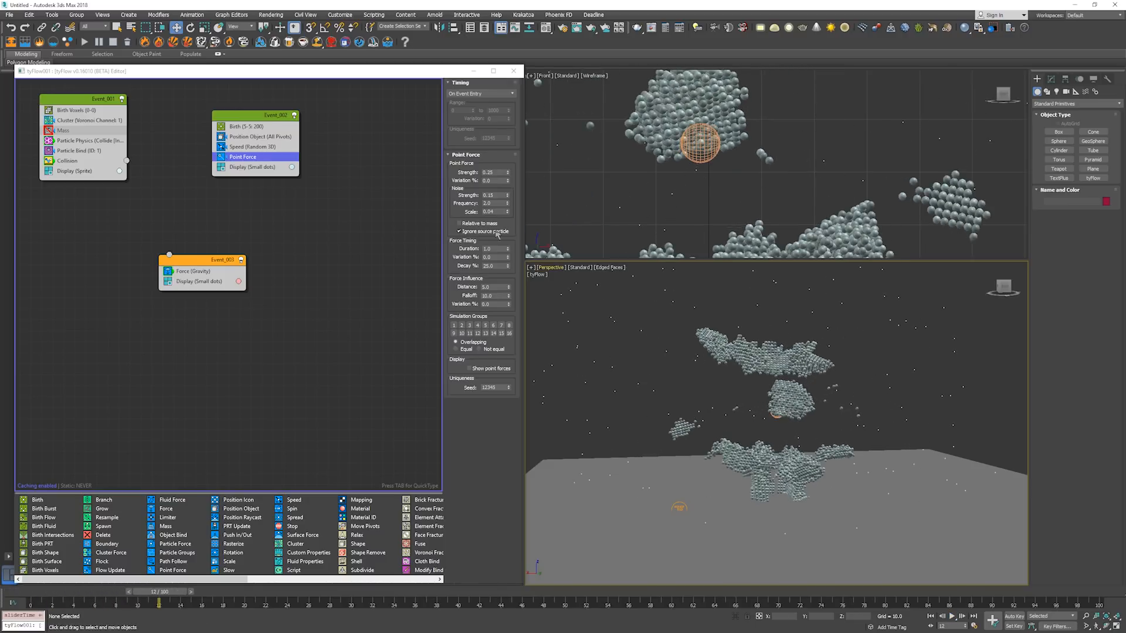
# Turn off Ignore source particle, set the Point Force duration to 0.1, replay the explosion and rewind.
pyautogui.click(490, 233)
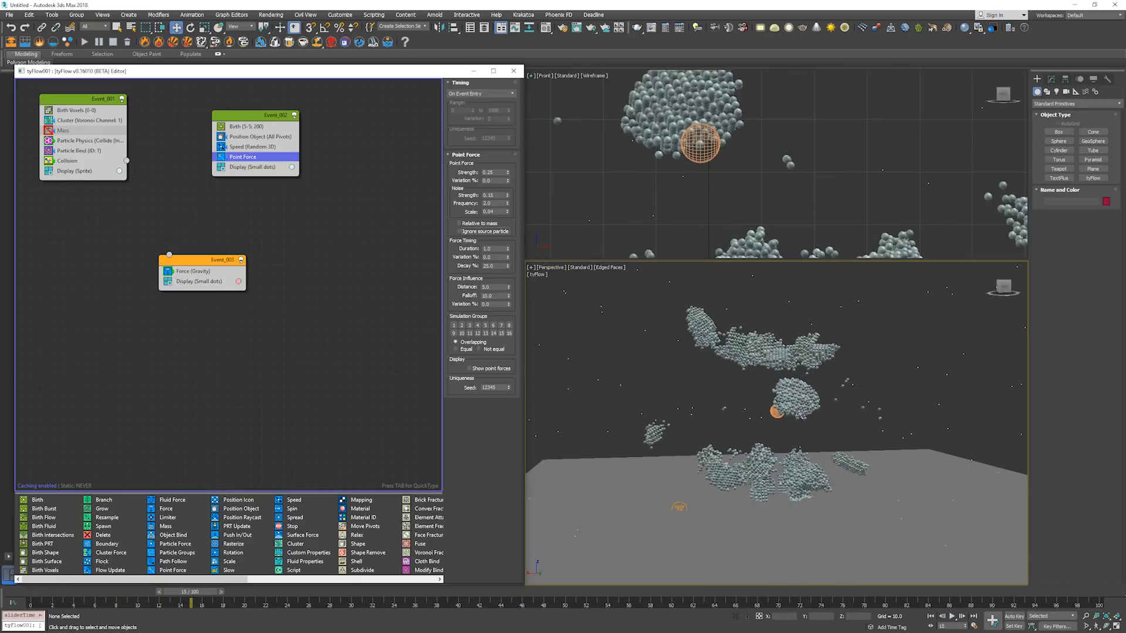
pyautogui.click(458, 231)
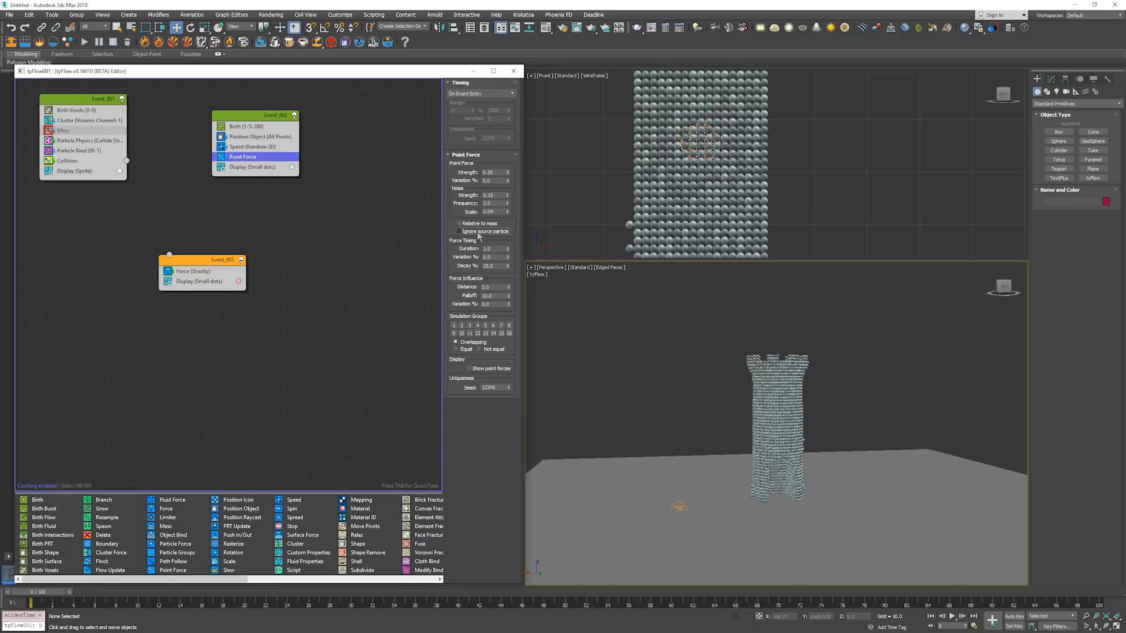
pyautogui.click(496, 248)
pyautogui.click(728, 380)
pyautogui.press('/')
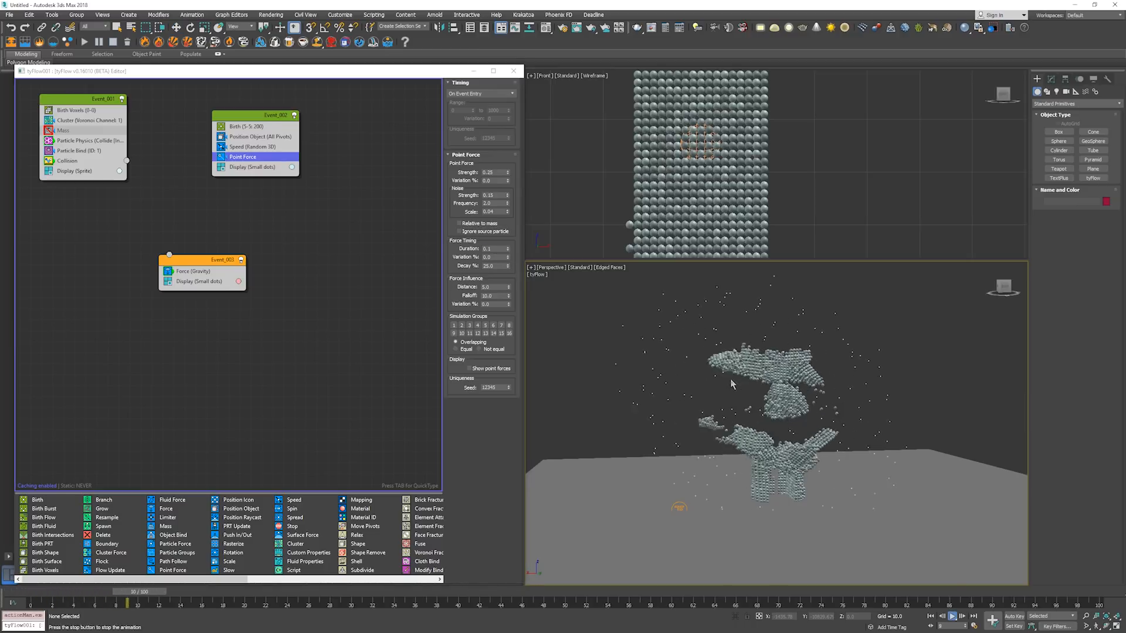
pyautogui.press('/')
pyautogui.press('Home')
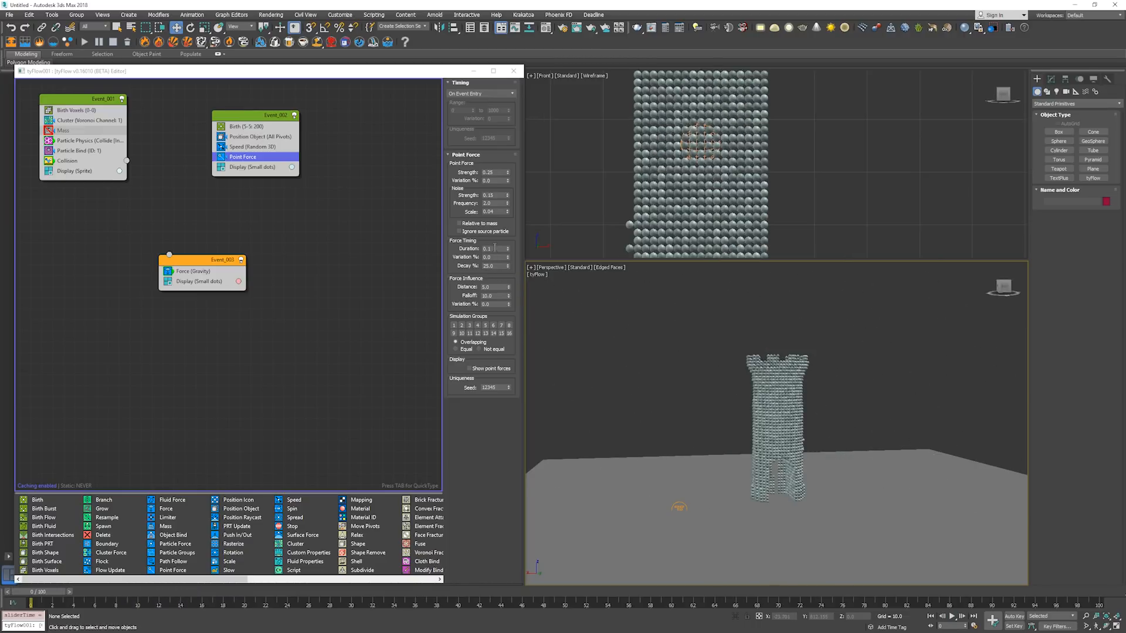
# Set the Point Force duration to 0.01 and play the opening frames of the explosion.
pyautogui.click(495, 248)
pyautogui.write('0.01')
pyautogui.click(632, 340)
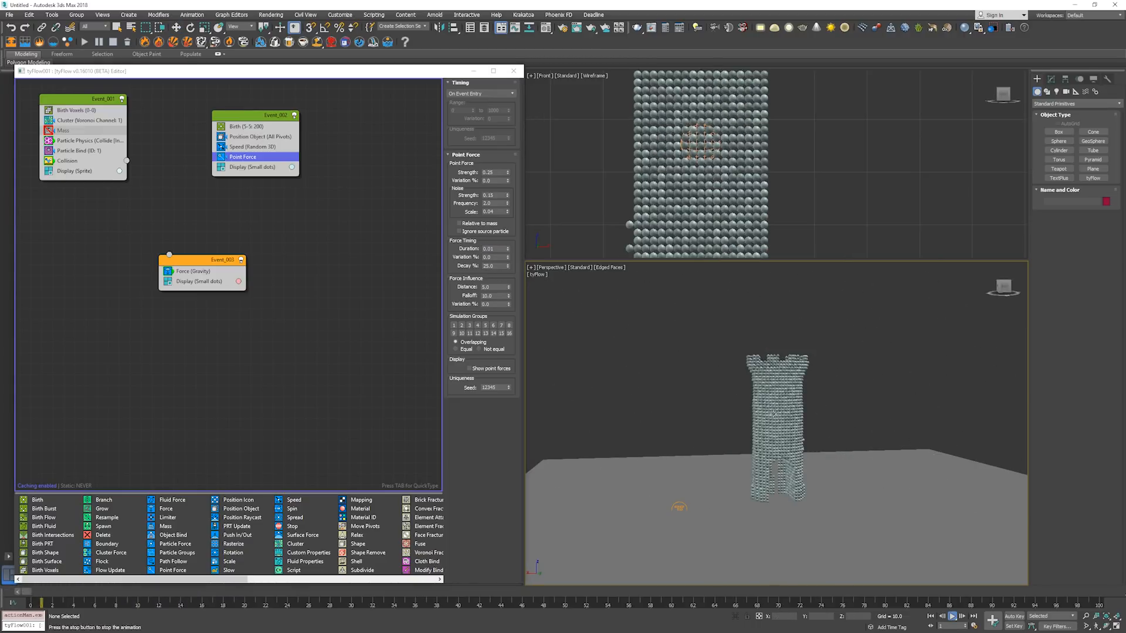
pyautogui.press('/')
pyautogui.press('/')
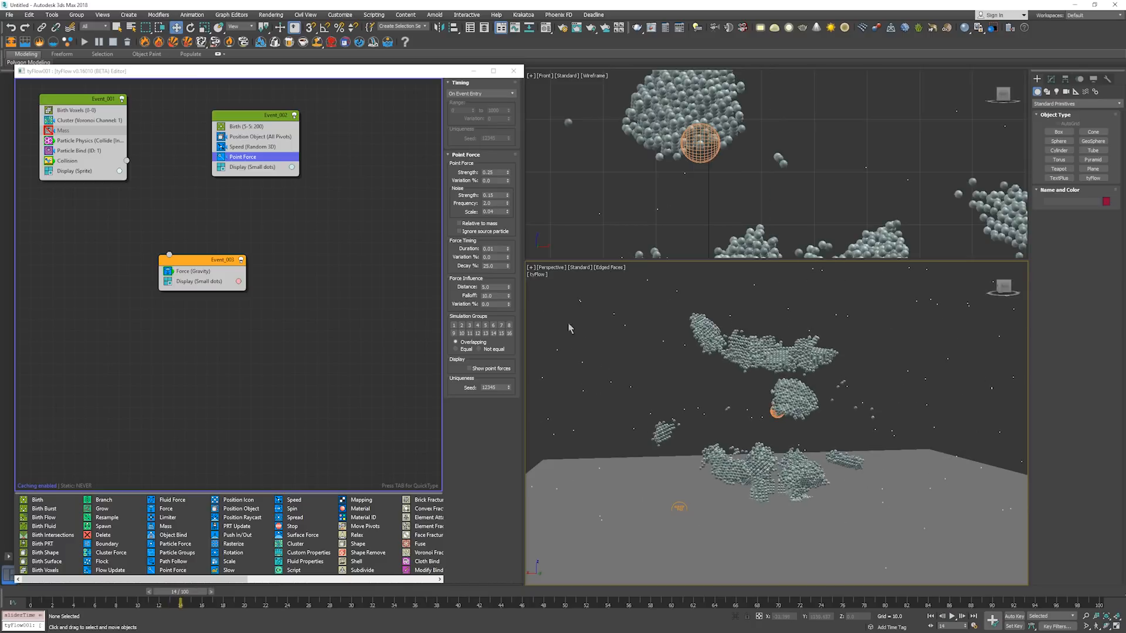
# Set the Point Force influence distance to 1.0, replay the explosion from the first frame and rewind.
pyautogui.press('Home')
pyautogui.doubleClick(492, 288)
pyautogui.write('1')
pyautogui.press('Return')
pyautogui.click(729, 359)
pyautogui.press('/')
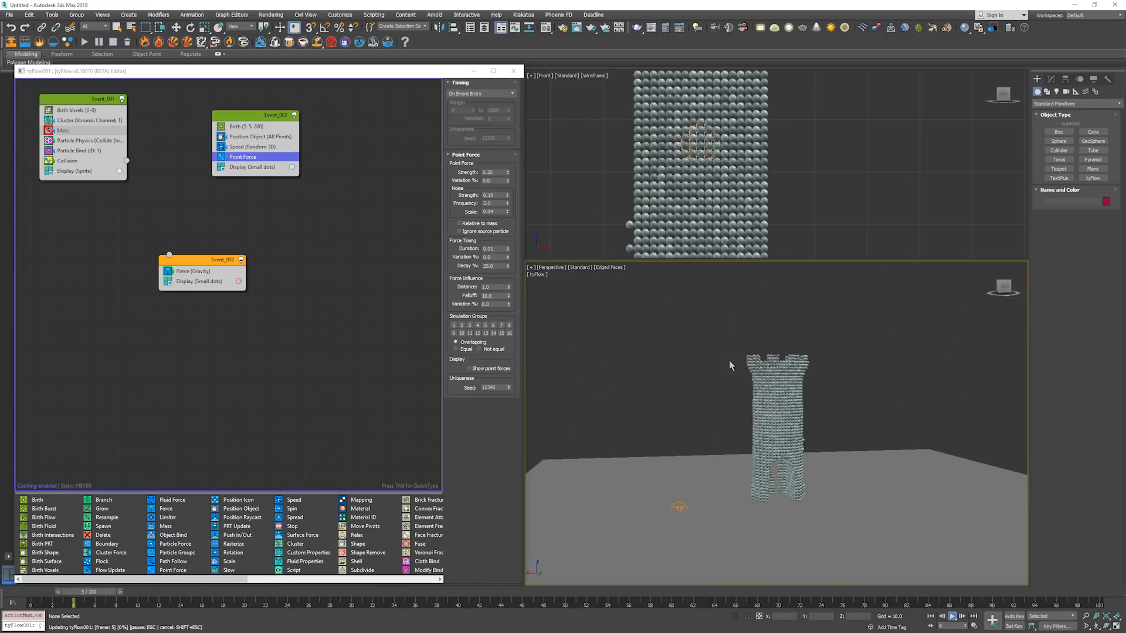
pyautogui.press('/')
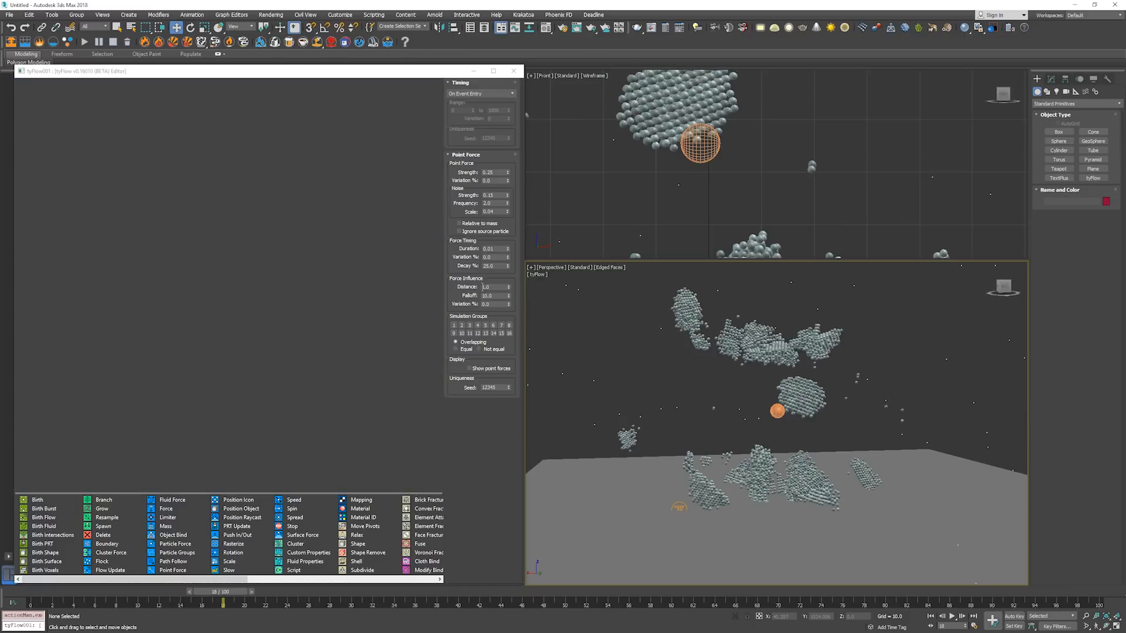
pyautogui.press('Home')
# With the Point Force distance back at 5.0, set its duration to 1.0 and replay the explosion.
pyautogui.doubleClick(490, 248)
pyautogui.write('1')
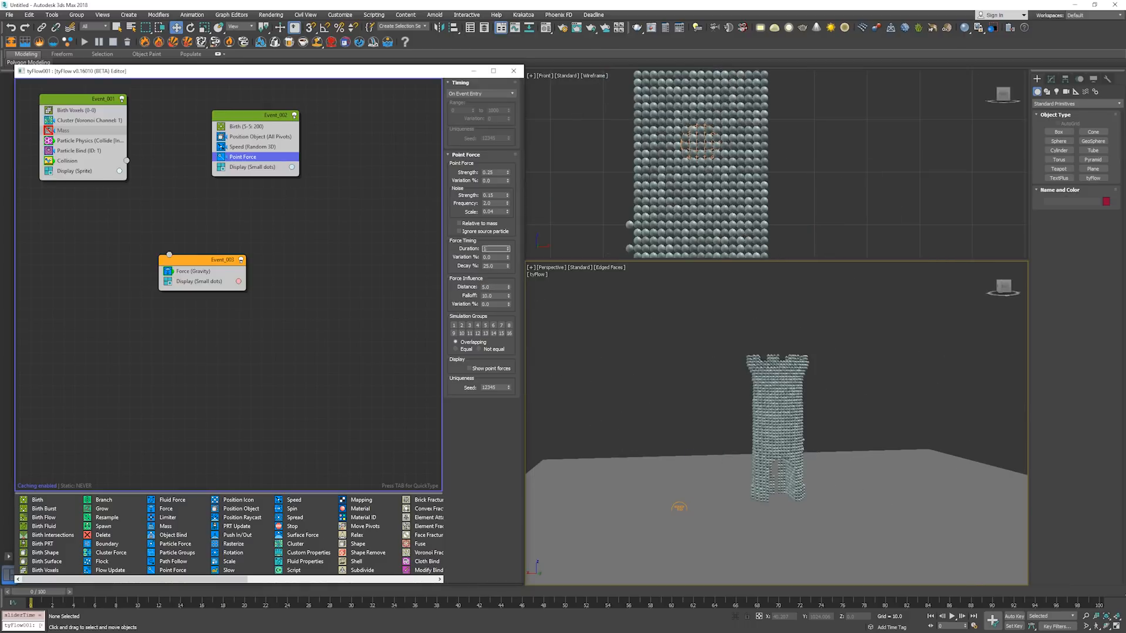
pyautogui.press('Return')
pyautogui.click(694, 359)
pyautogui.press('/')
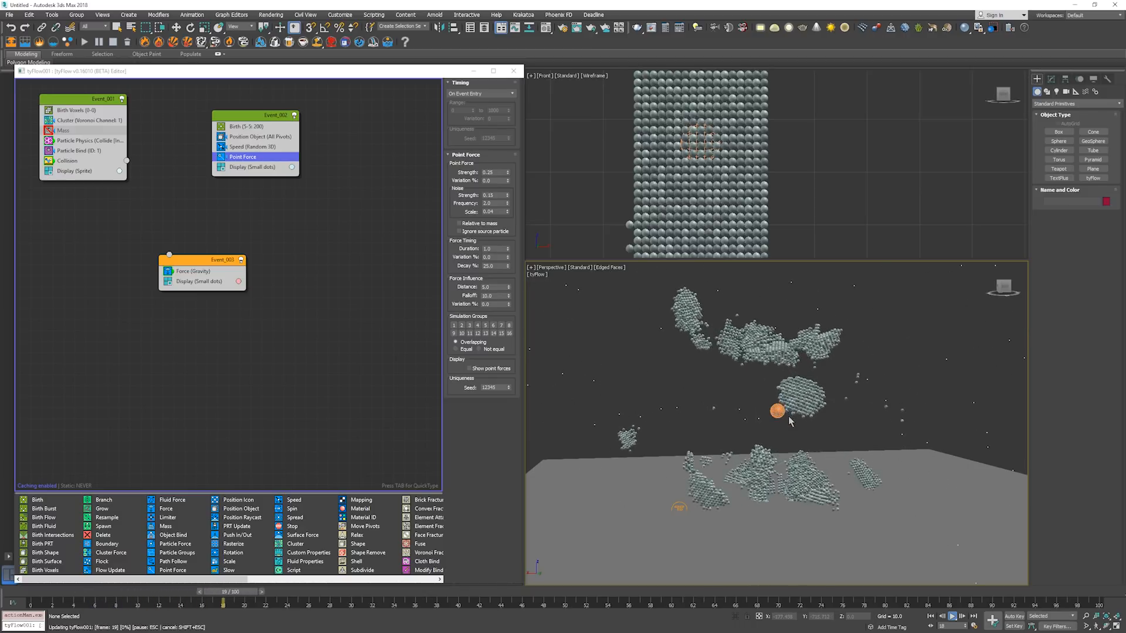
pyautogui.press('/')
pyautogui.press('/')
pyautogui.press('/')
# Raise the emitter sphere toward the top of the tower and replay the explosion from the first frame.
pyautogui.click(782, 415)
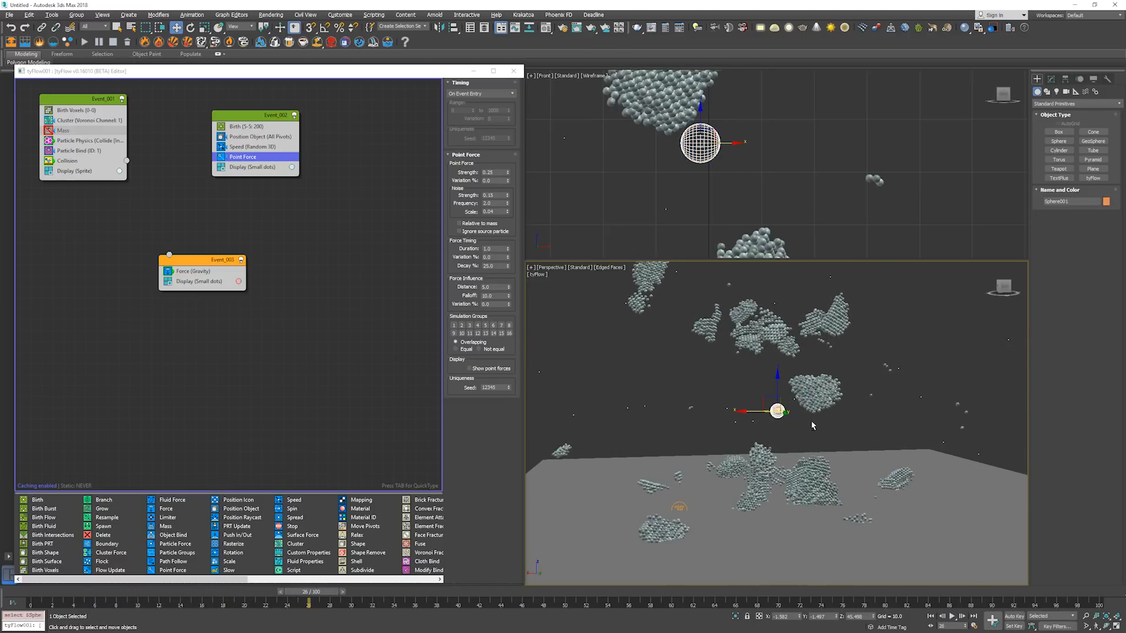
pyautogui.keyDown('alt'); pyautogui.moveTo(811, 420); pyautogui.dragTo(780, 423, button='middle'); pyautogui.keyUp('alt')
pyautogui.press('Home')
pyautogui.moveTo(783, 391); pyautogui.dragTo(774, 347)
pyautogui.press('/')
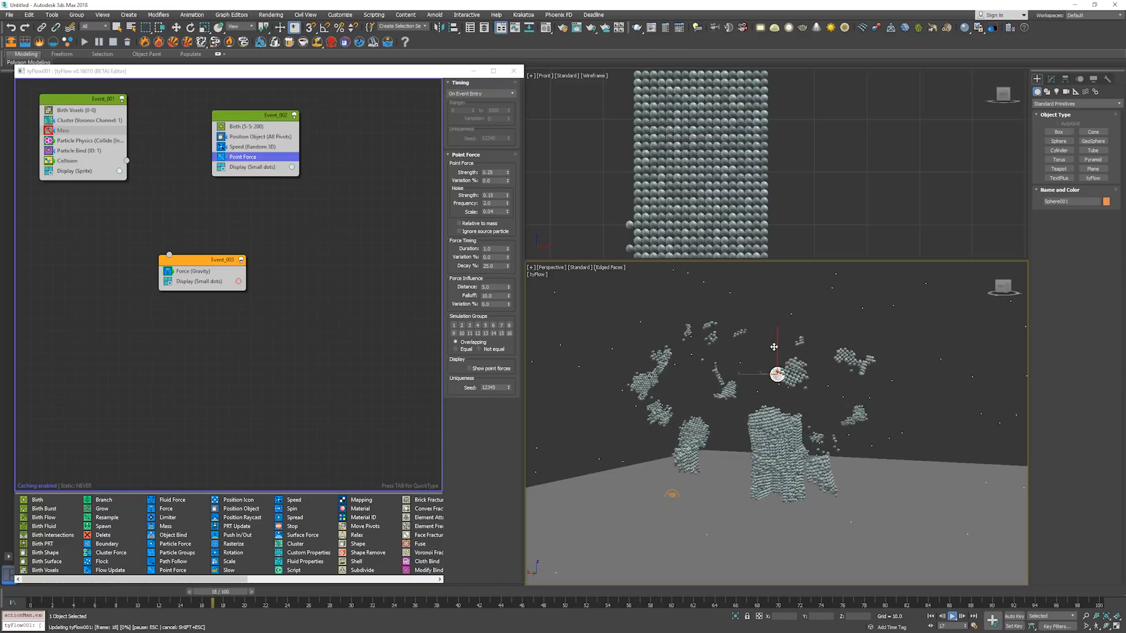
pyautogui.press('/')
# Deselect the sphere and examine the explosion playback from several viewing angles, restarting it from the first frame.
pyautogui.keyDown('alt'); pyautogui.moveTo(772, 420); pyautogui.dragTo(825, 420, button='middle'); pyautogui.keyUp('alt')
pyautogui.click(814, 401)
pyautogui.press('/')
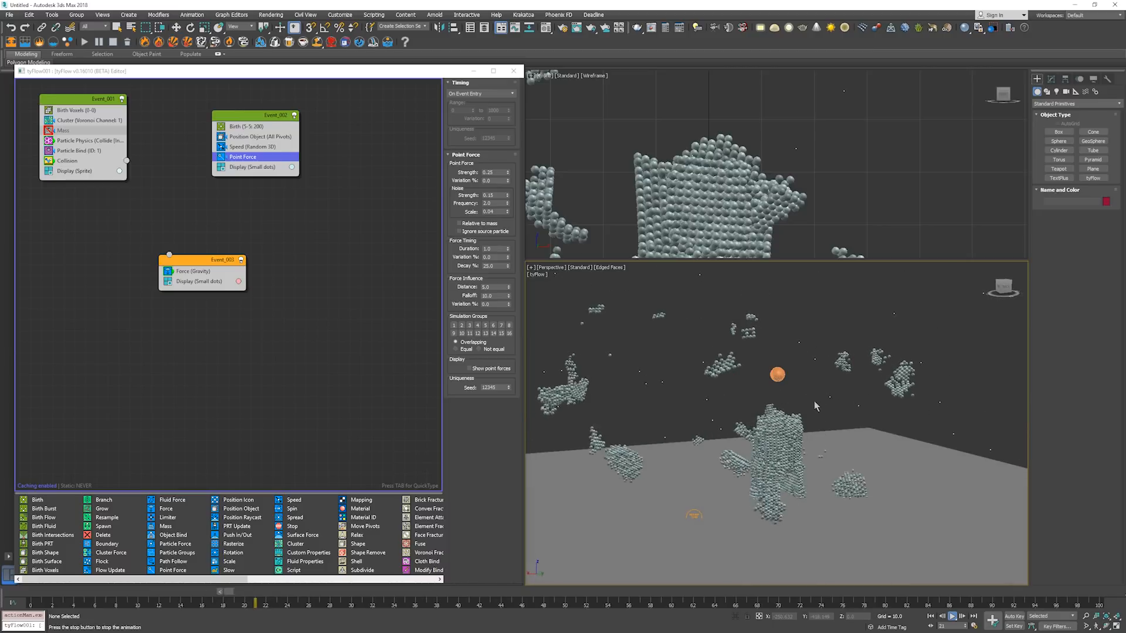
pyautogui.press('/')
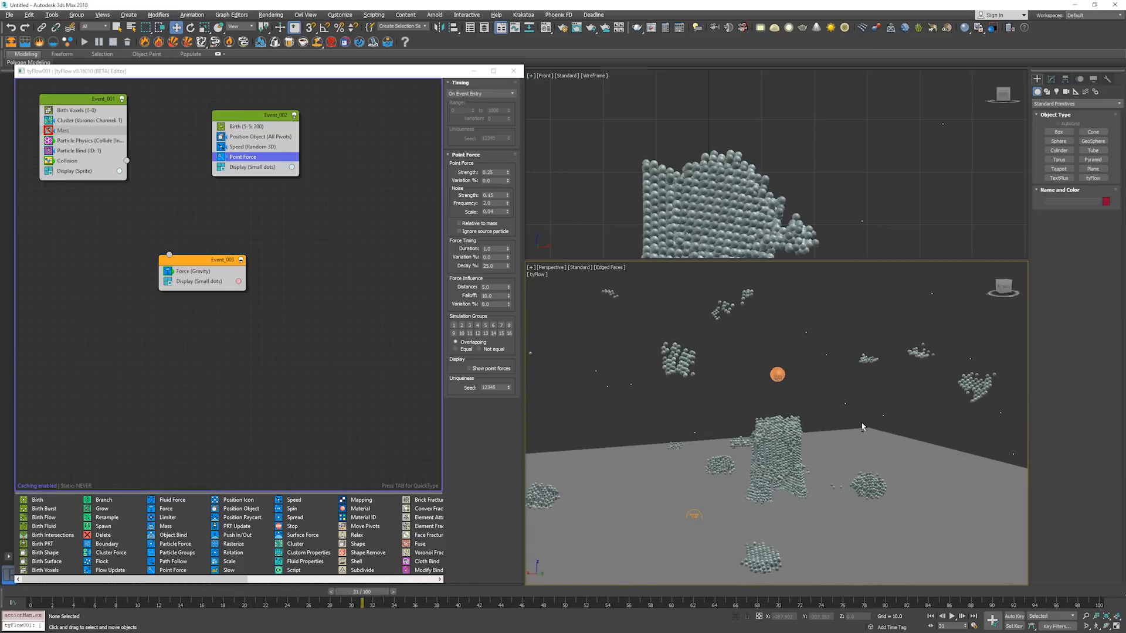
pyautogui.keyDown('alt'); pyautogui.moveTo(813, 412); pyautogui.dragTo(851, 425, button='middle'); pyautogui.keyUp('alt')
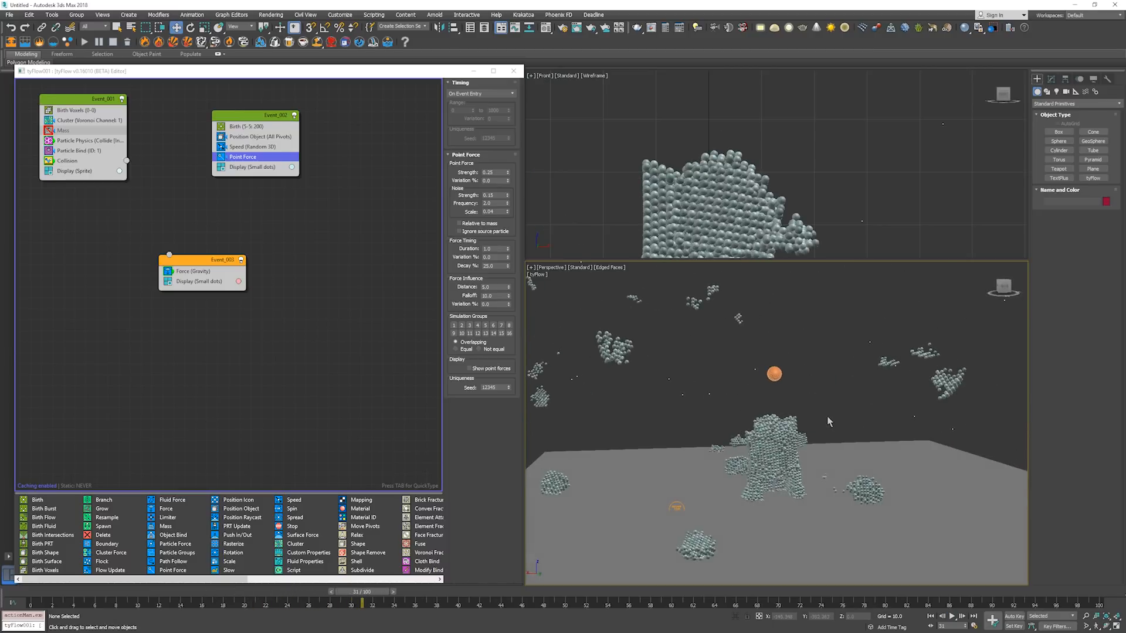
pyautogui.press('Home')
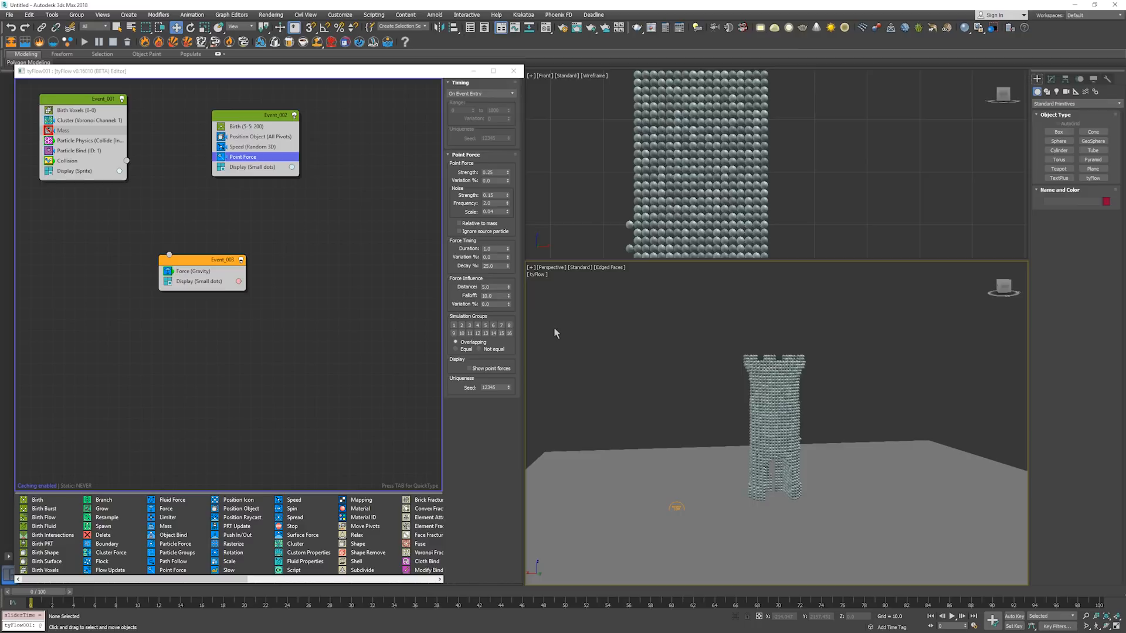
pyautogui.press('/')
pyautogui.press('/')
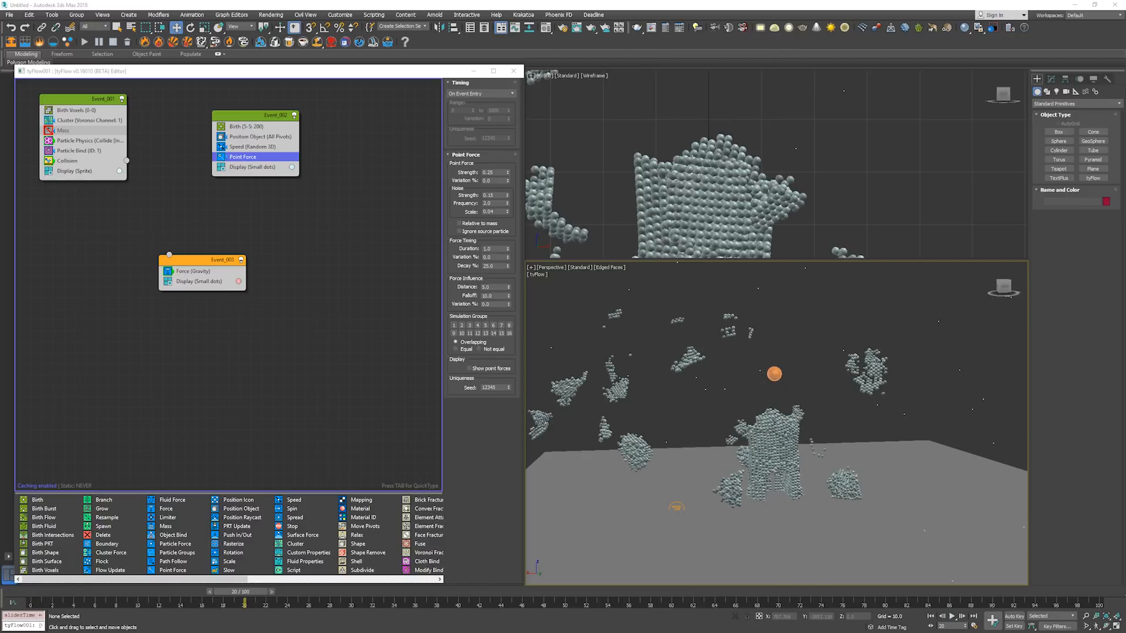
# Add a Property Test operator to Event_001 above Collision and wire its output to Event_003.
pyautogui.click(311, 221)
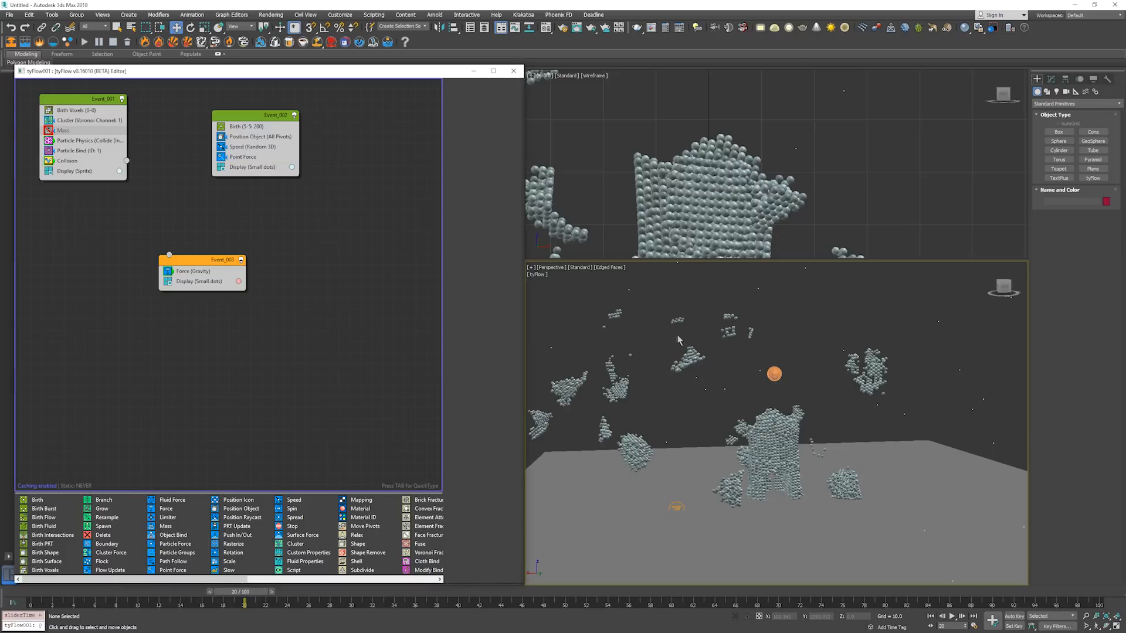
pyautogui.click(63, 100)
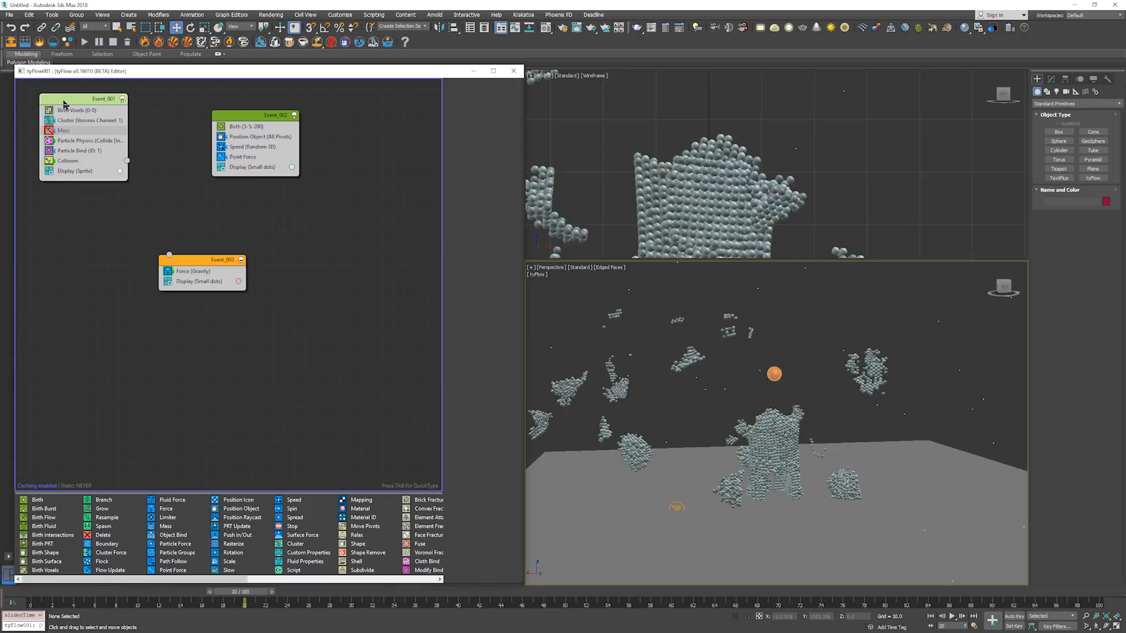
pyautogui.press('Tab')
pyautogui.write('pro')
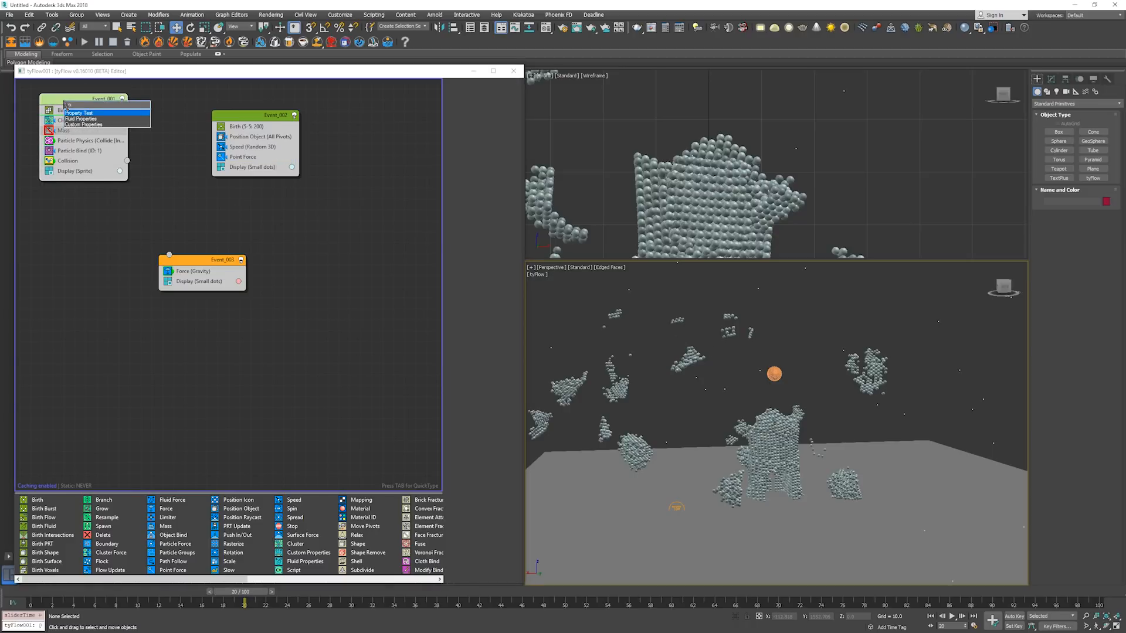
pyautogui.click(66, 112)
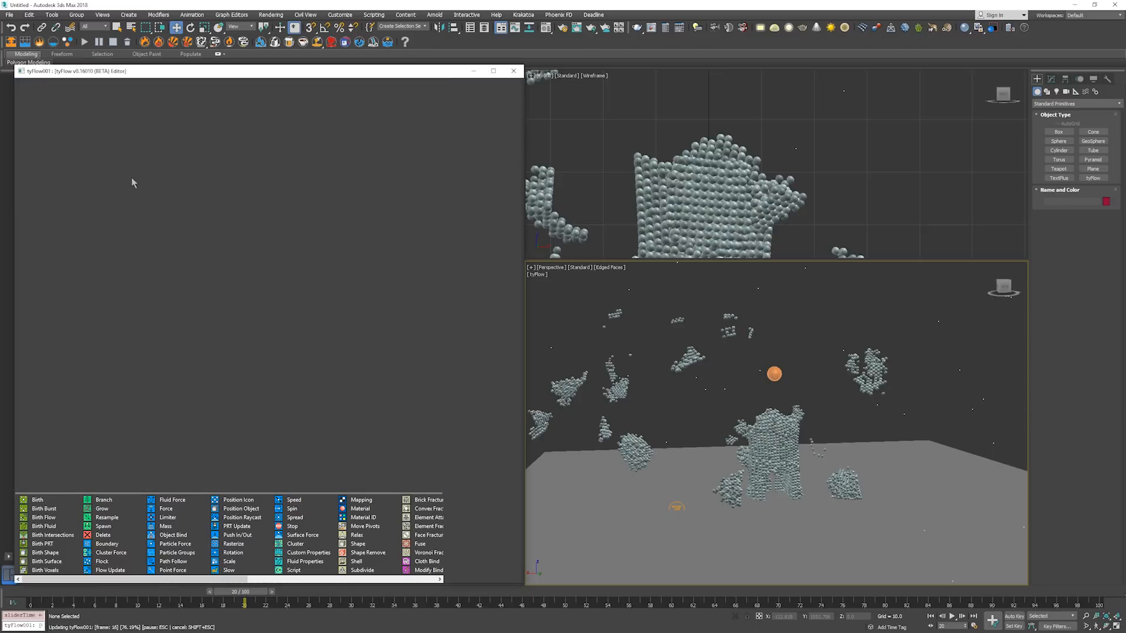
pyautogui.moveTo(69, 121); pyautogui.dragTo(169, 255)
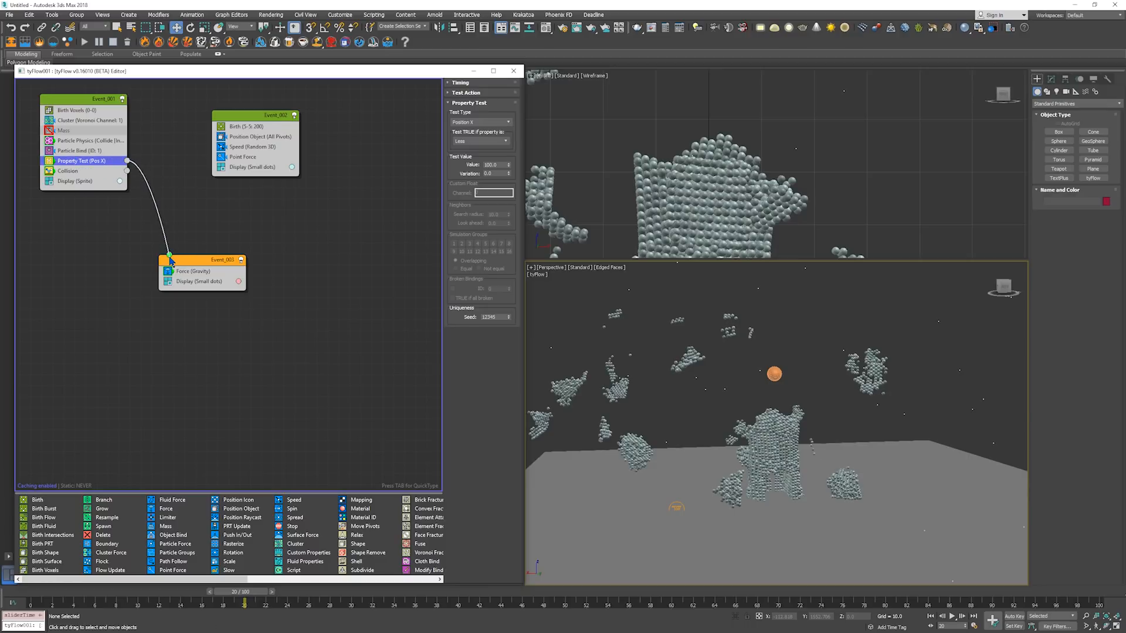
# Set the test type of the Property Test to Differential Magnitude.
pyautogui.click(472, 123)
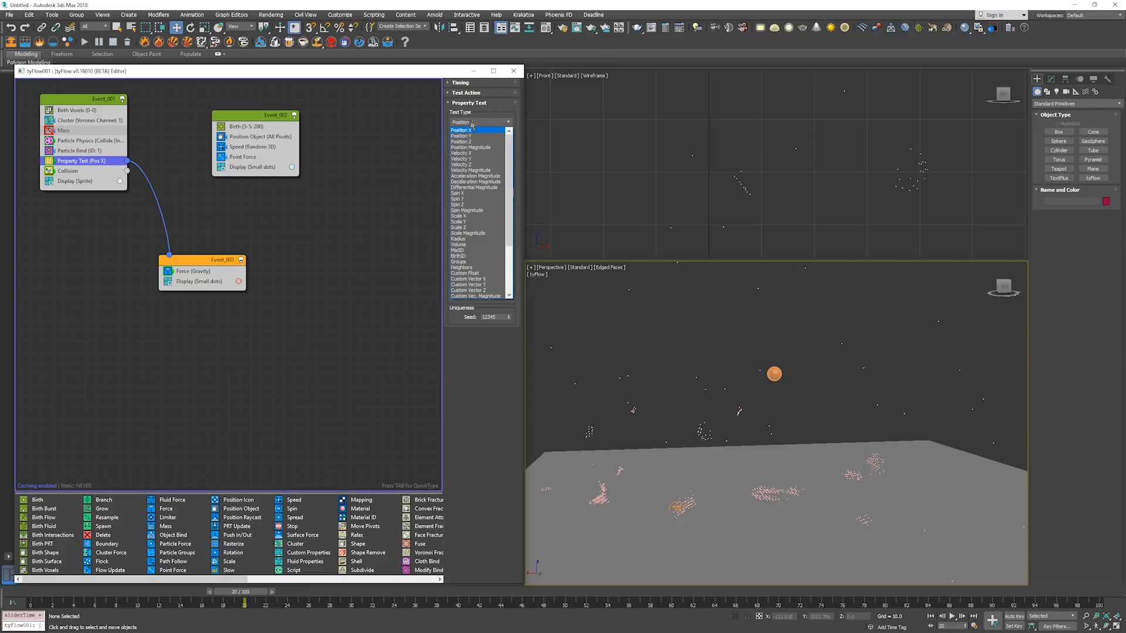
pyautogui.click(497, 171)
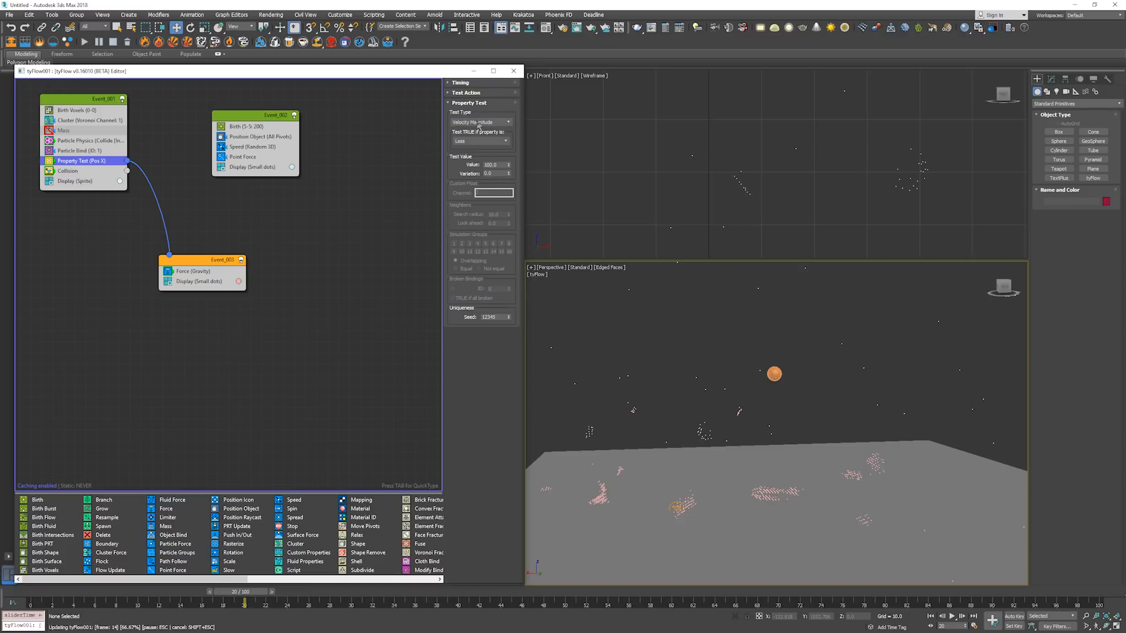
pyautogui.click(479, 123)
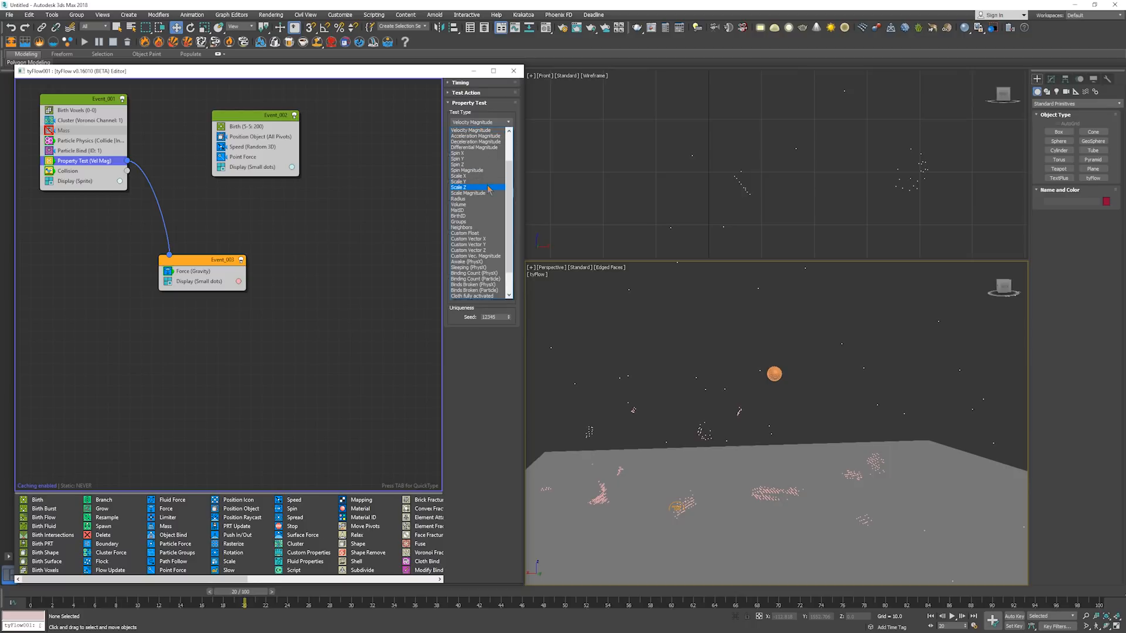
pyautogui.click(490, 147)
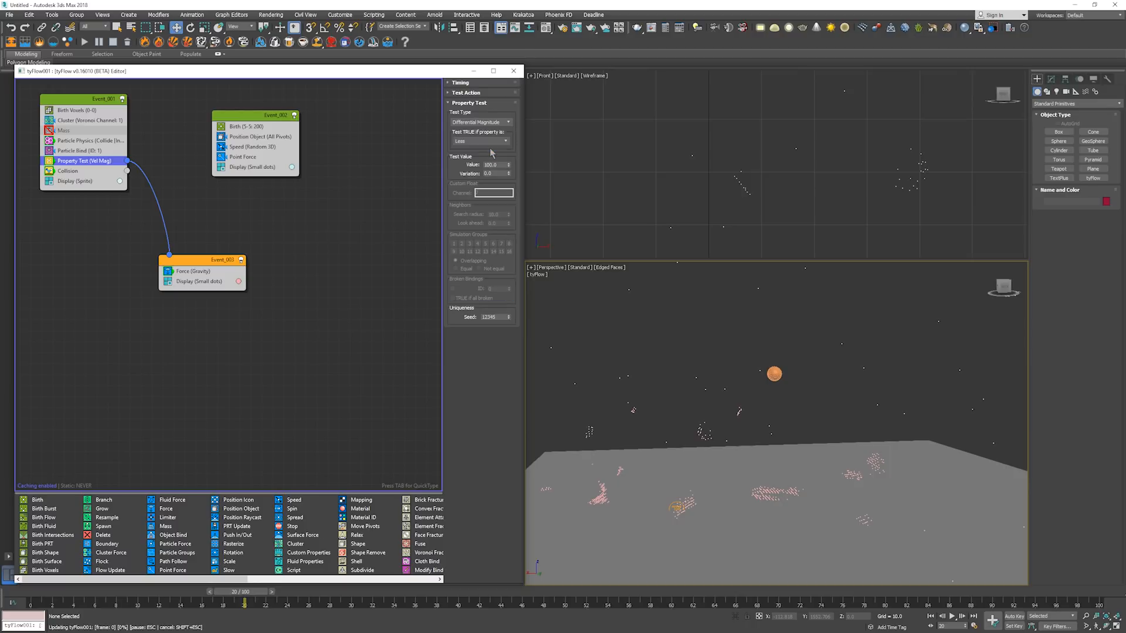
# Set the Property Test value to 0.1, play the opening frames of the simulation and rewind.
pyautogui.doubleClick(496, 165)
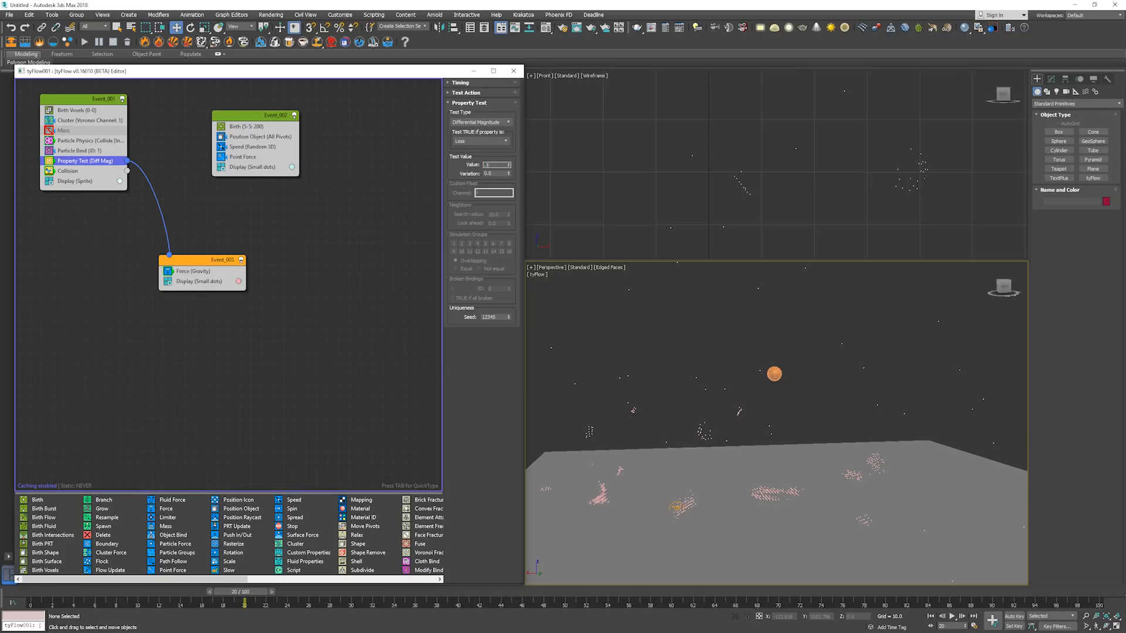
pyautogui.press('Return')
pyautogui.click(629, 329)
pyautogui.press('Home')
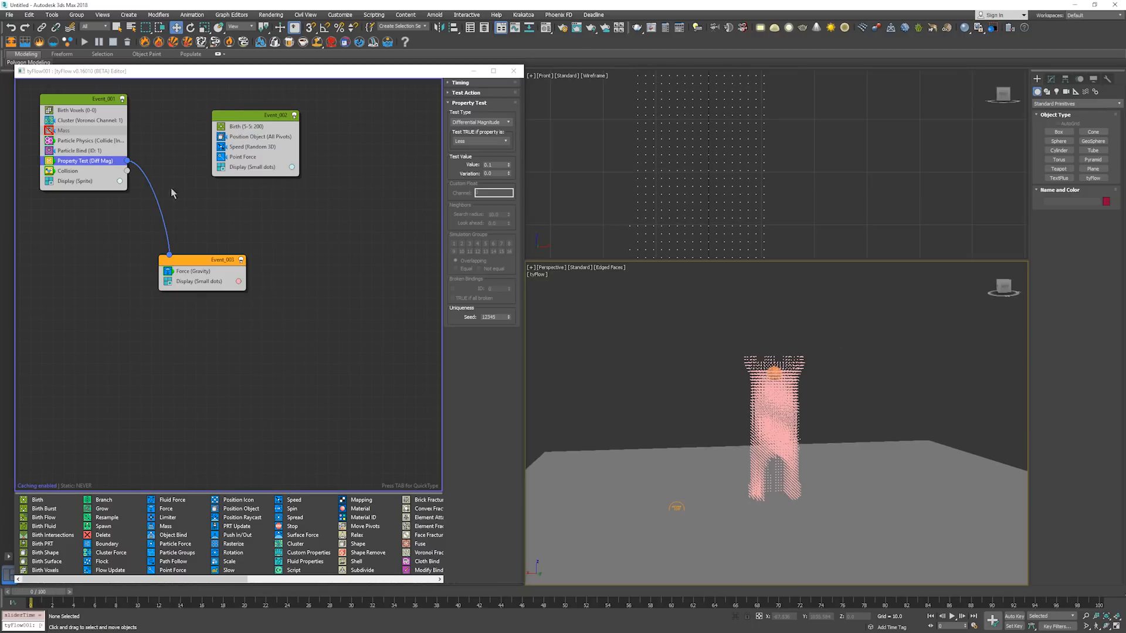
pyautogui.press('/')
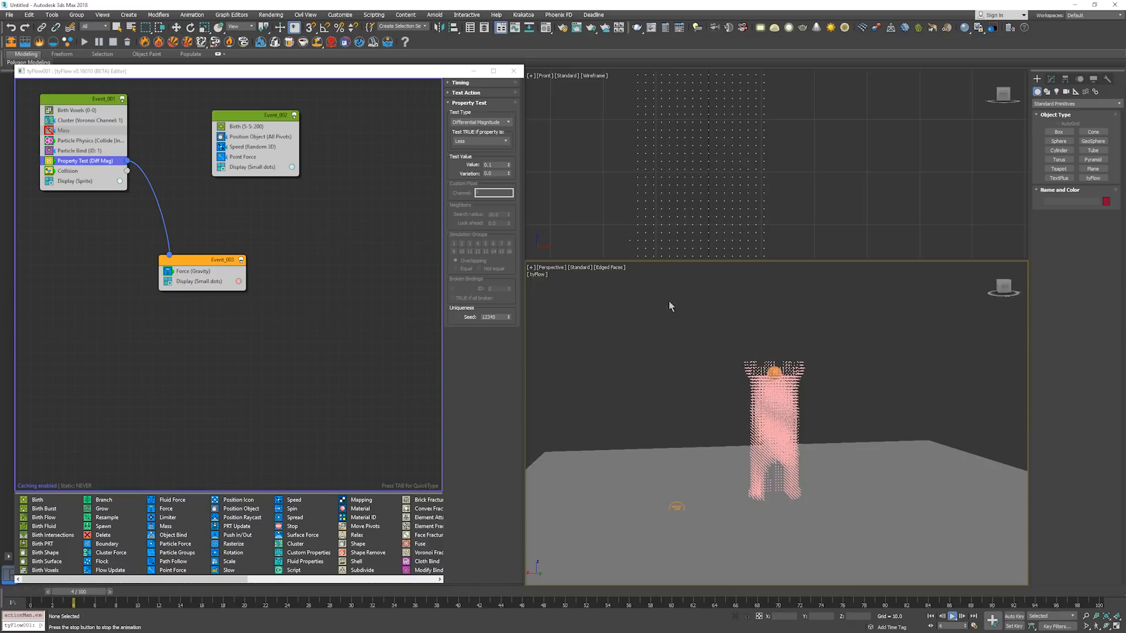
pyautogui.press('Home')
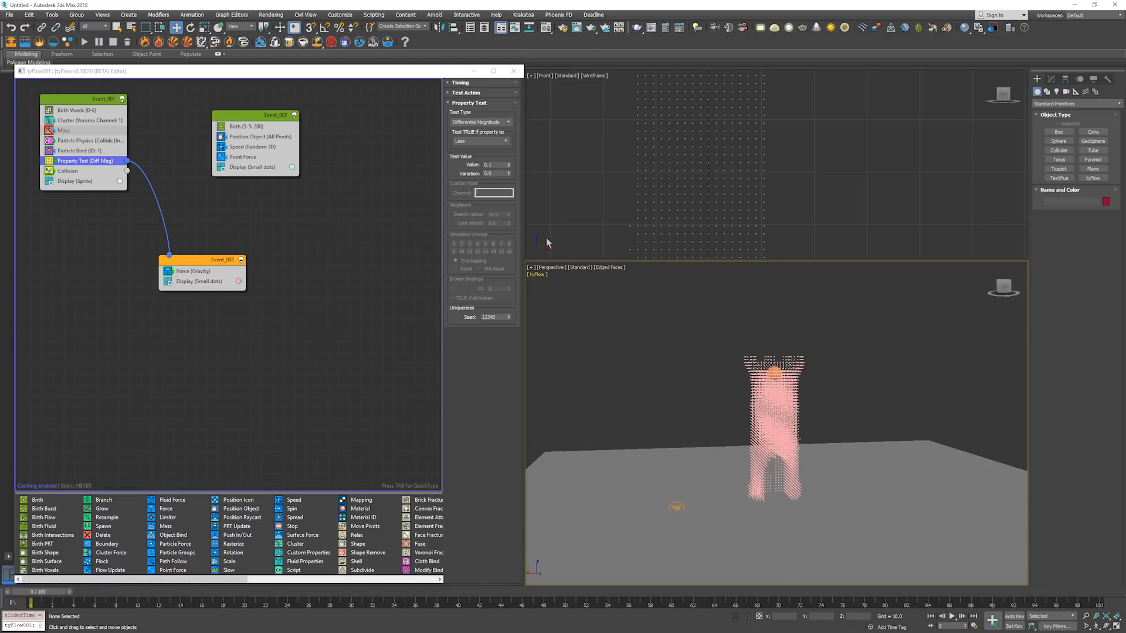
# Set the Property Test condition to Greater or Equal, then check it by stepping through the opening frames and playing the explosion.
pyautogui.click(476, 141)
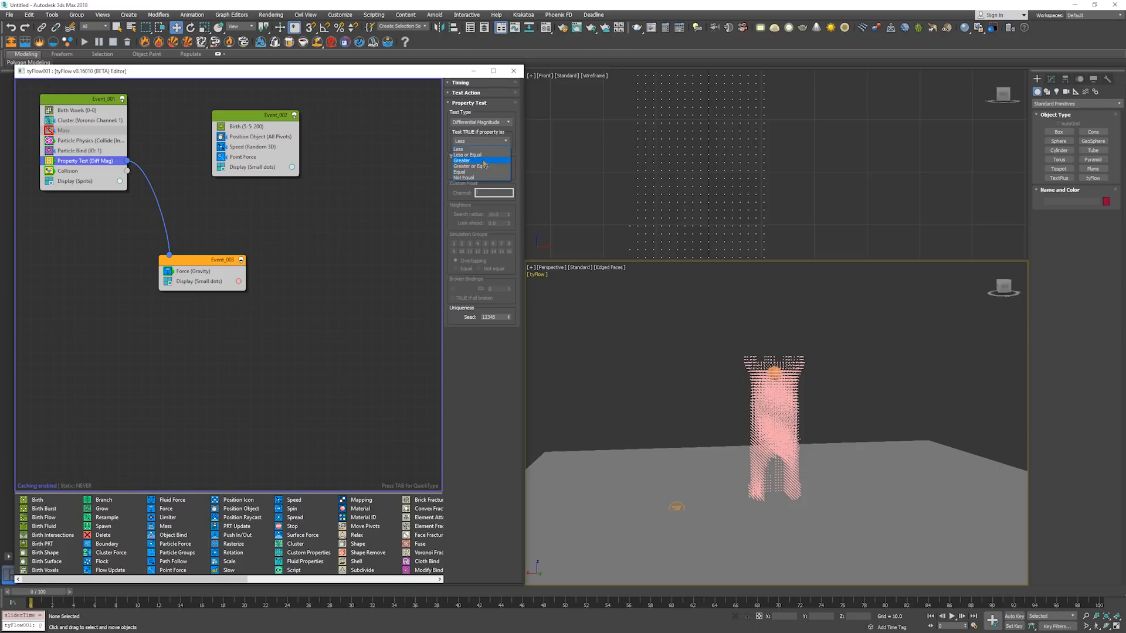
pyautogui.click(482, 166)
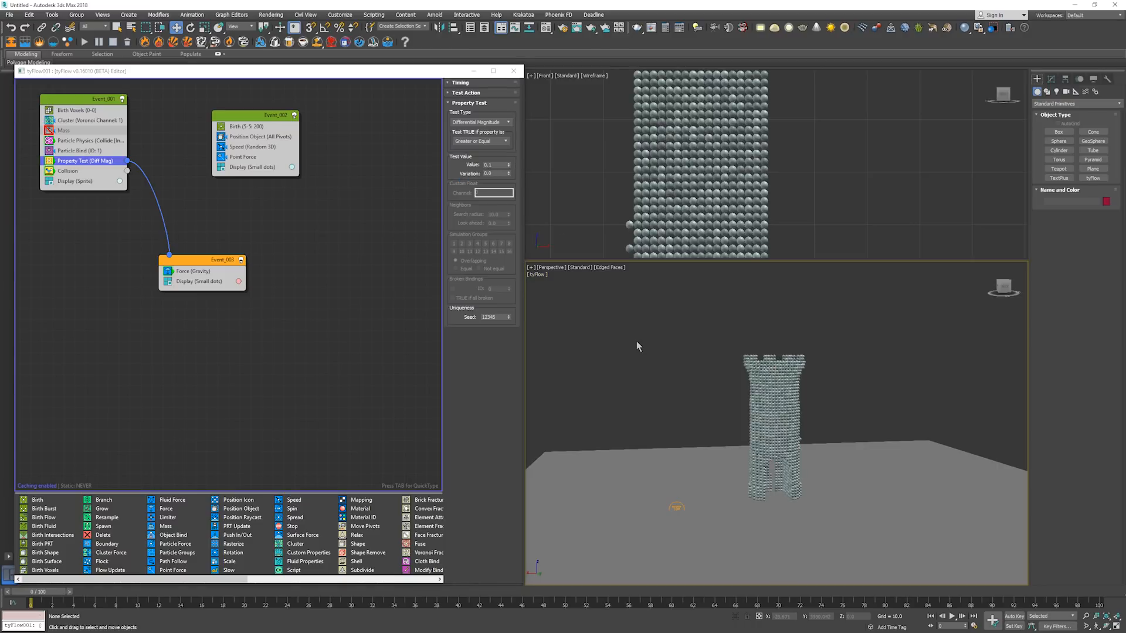
pyautogui.press('.')
pyautogui.press('.')
pyautogui.press('.')
pyautogui.press('.')
pyautogui.press('.')
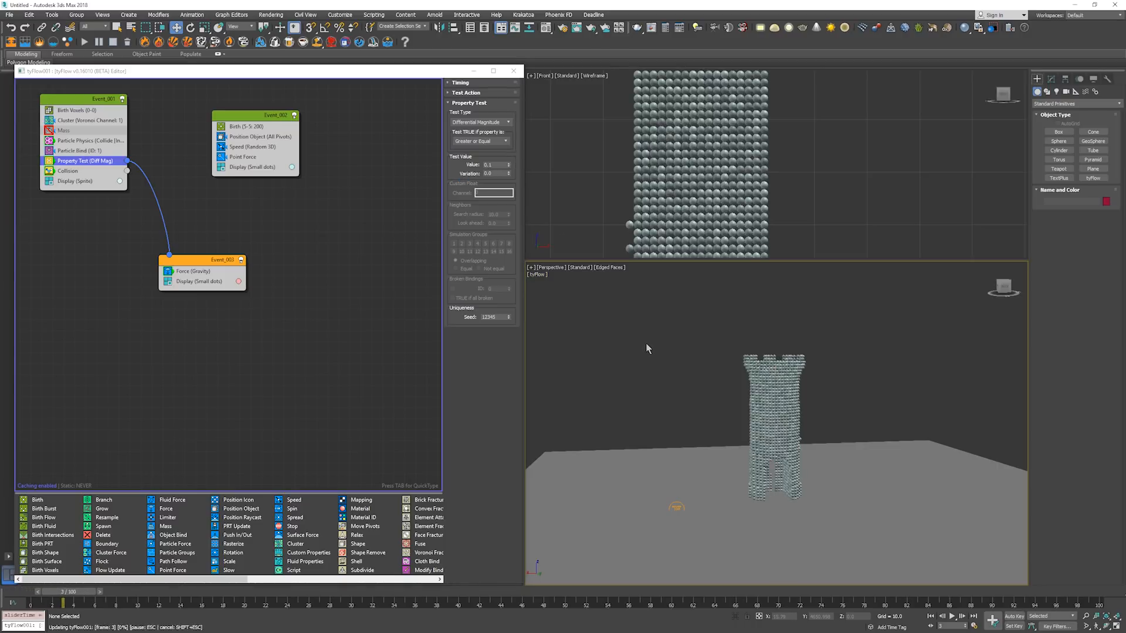
pyautogui.press('.')
pyautogui.press('.')
pyautogui.press('.')
pyautogui.press(',')
pyautogui.press(',')
pyautogui.press(',')
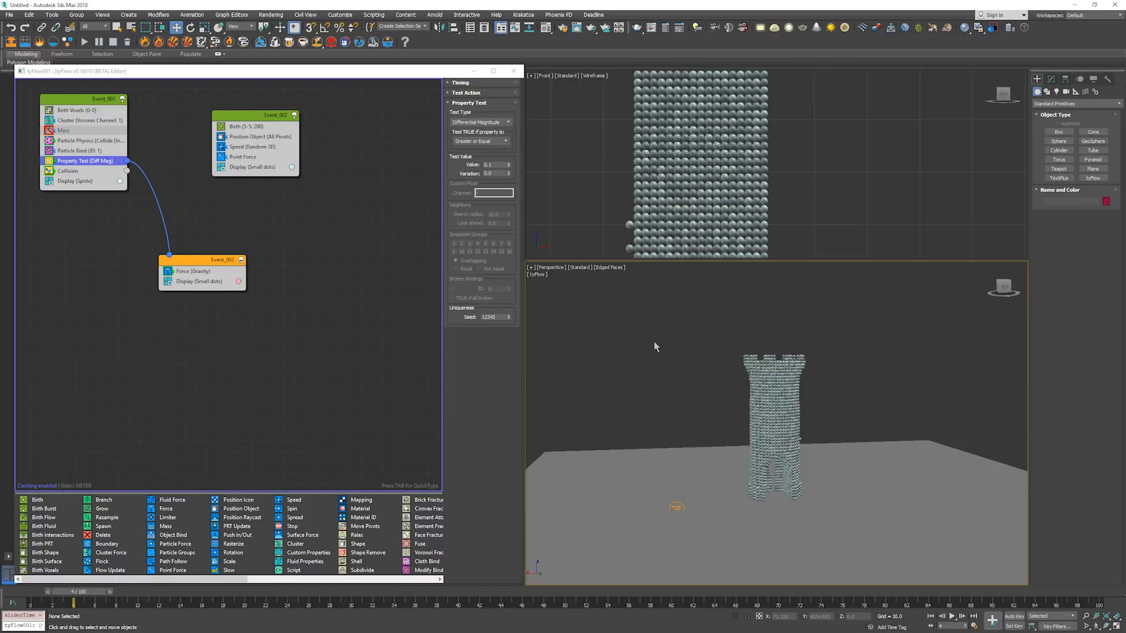
pyautogui.press('.')
pyautogui.press('.')
pyautogui.press('/')
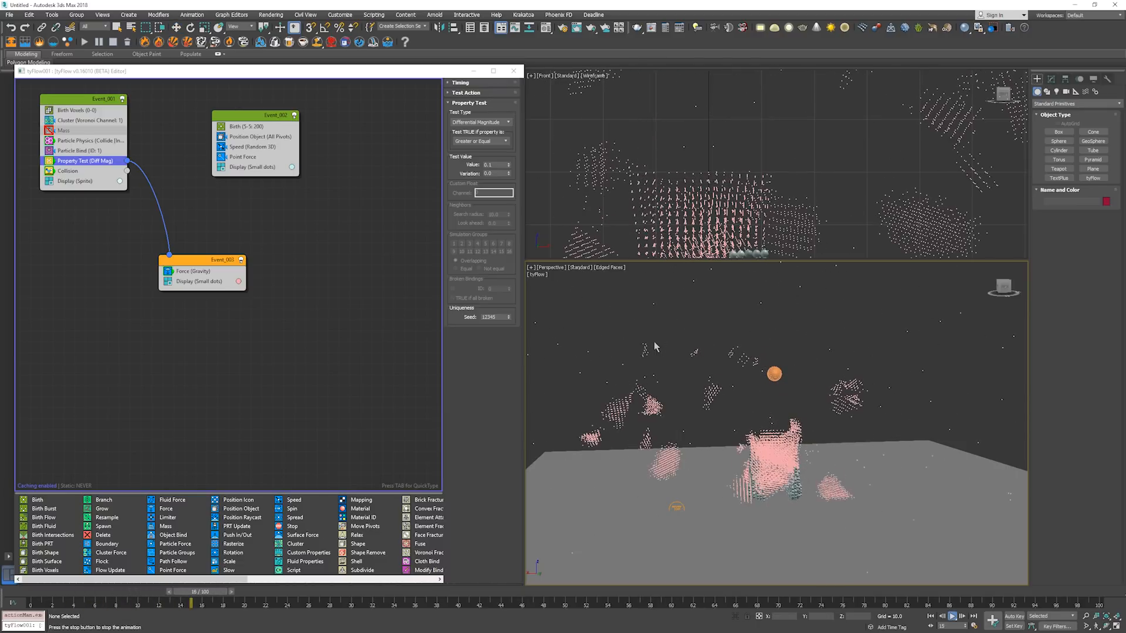
pyautogui.press('/')
# Switch the perspective view to wireframe, replay the explosion while watching the whole tower in the front view, and rewind.
pyautogui.press('F3')
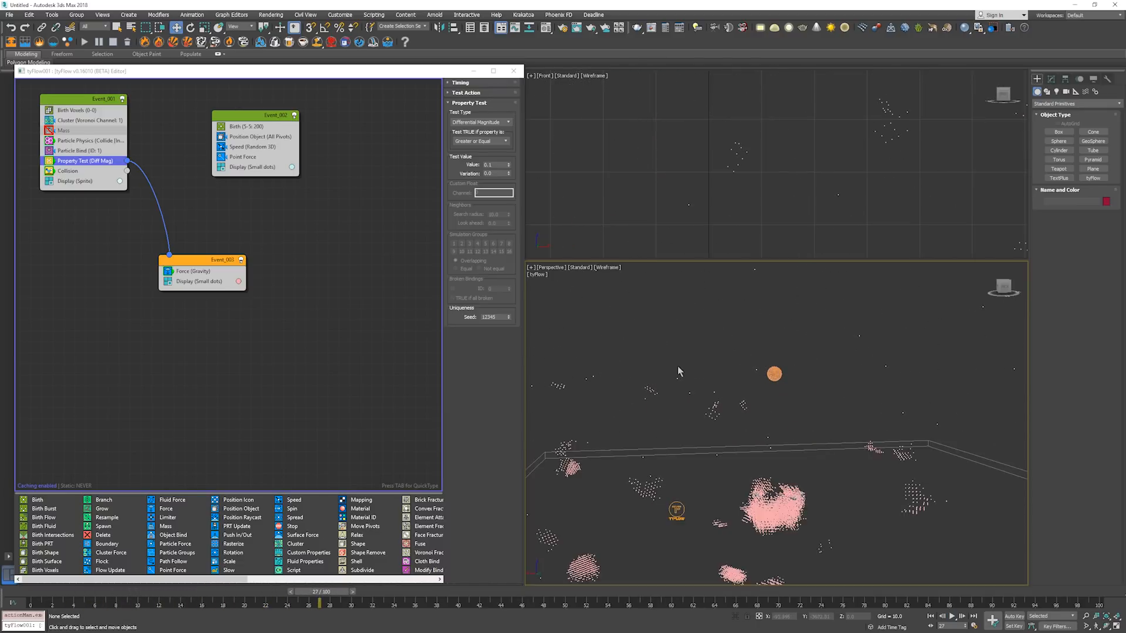
pyautogui.scroll(-7, 673, 167)
pyautogui.moveTo(687, 182); pyautogui.dragTo(688, 169, button='middle')
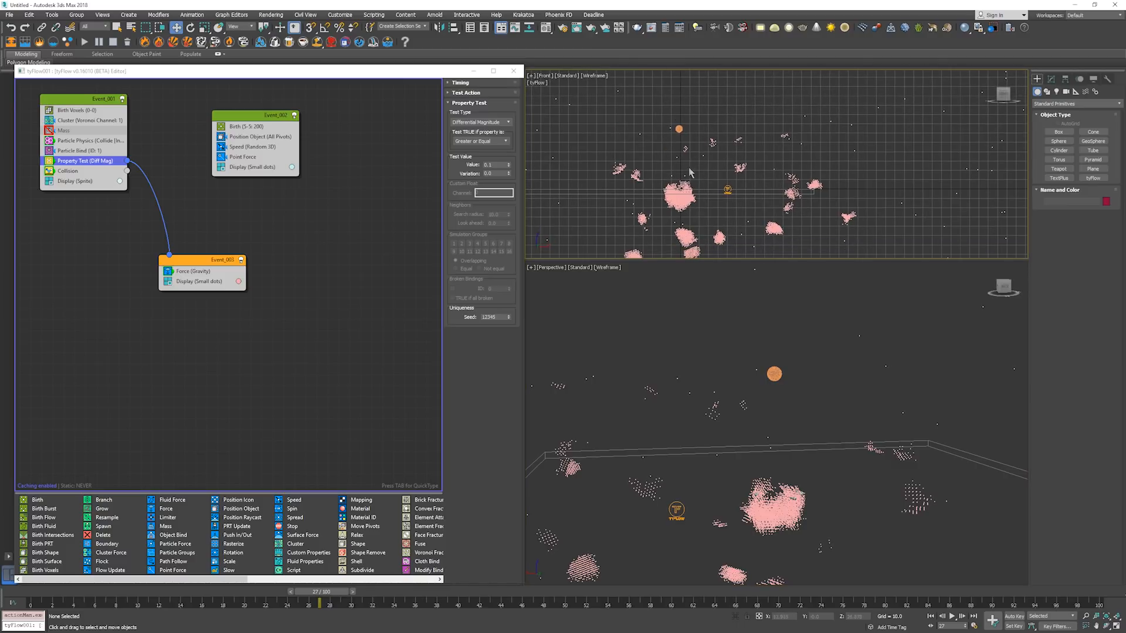
pyautogui.press('Home')
pyautogui.press('/')
pyautogui.press('/')
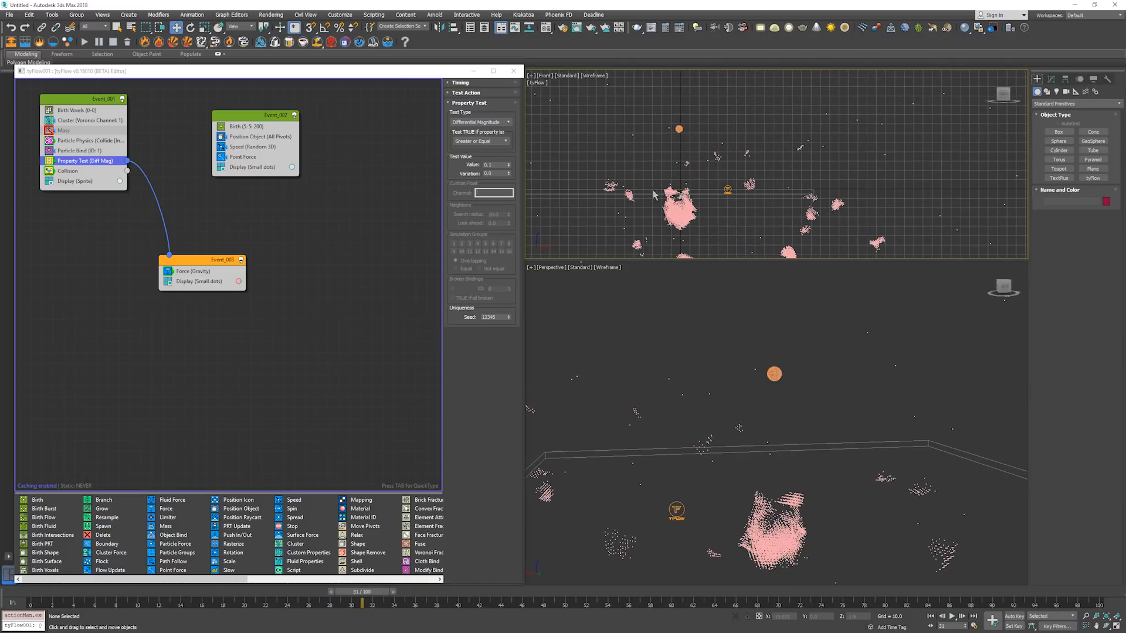
pyautogui.press('Home')
pyautogui.scroll(5, 649, 189)
pyautogui.press('/')
pyautogui.scroll(-2, 690, 199)
pyautogui.press('/')
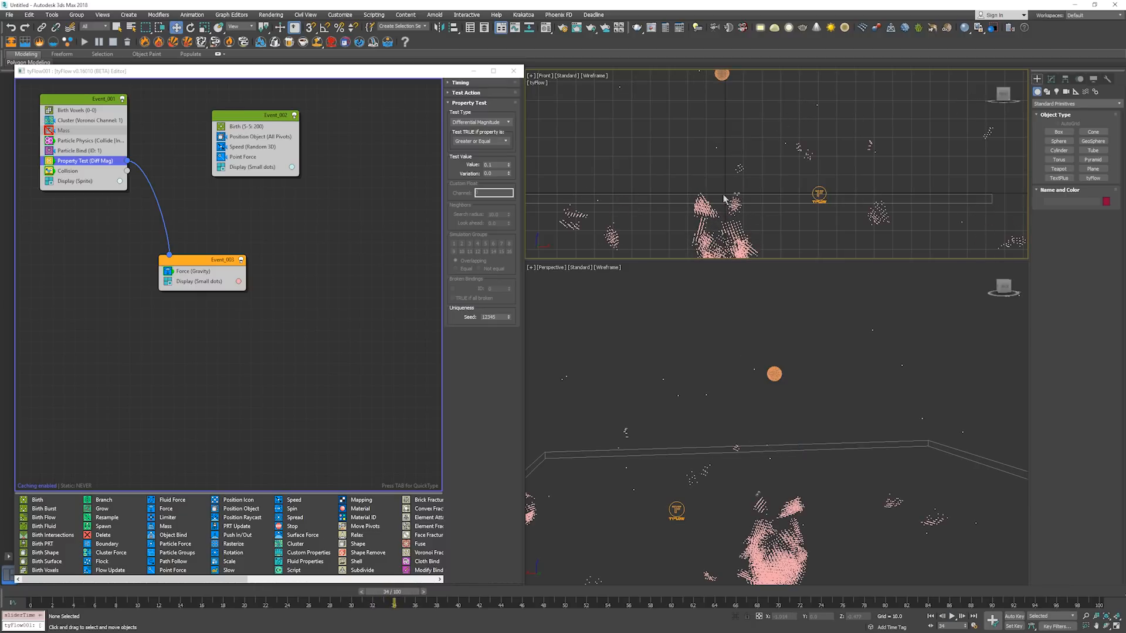
pyautogui.press('Home')
# Deselect the Property Test and move Event_003 slightly farther from Event_001 in the flow graph.
pyautogui.click(609, 312)
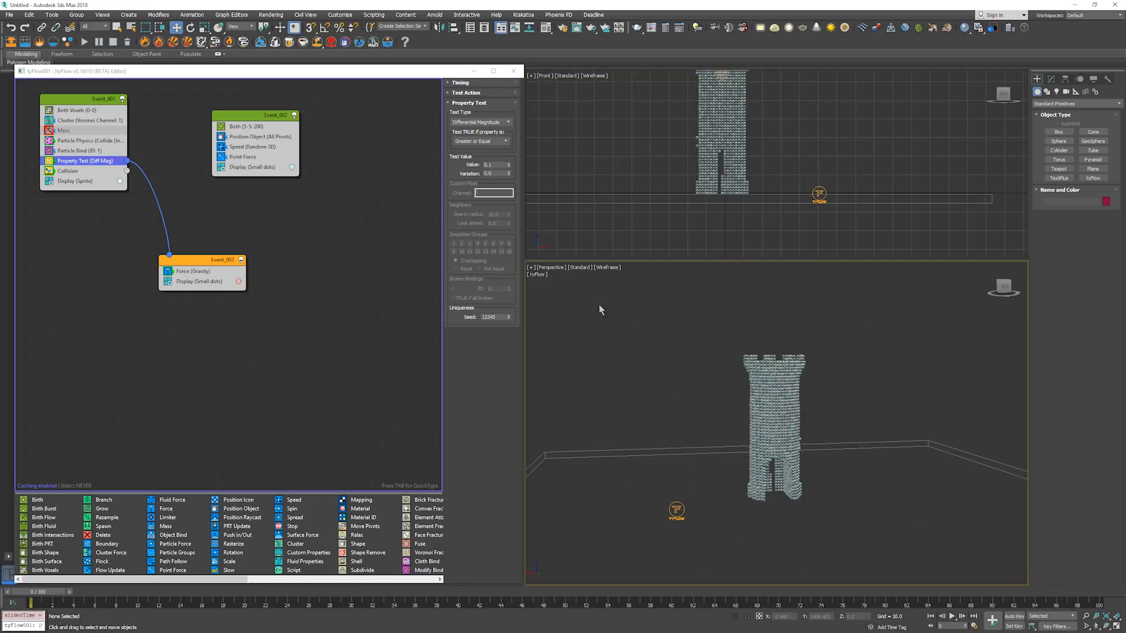
pyautogui.click(302, 219)
pyautogui.moveTo(206, 263); pyautogui.dragTo(230, 268)
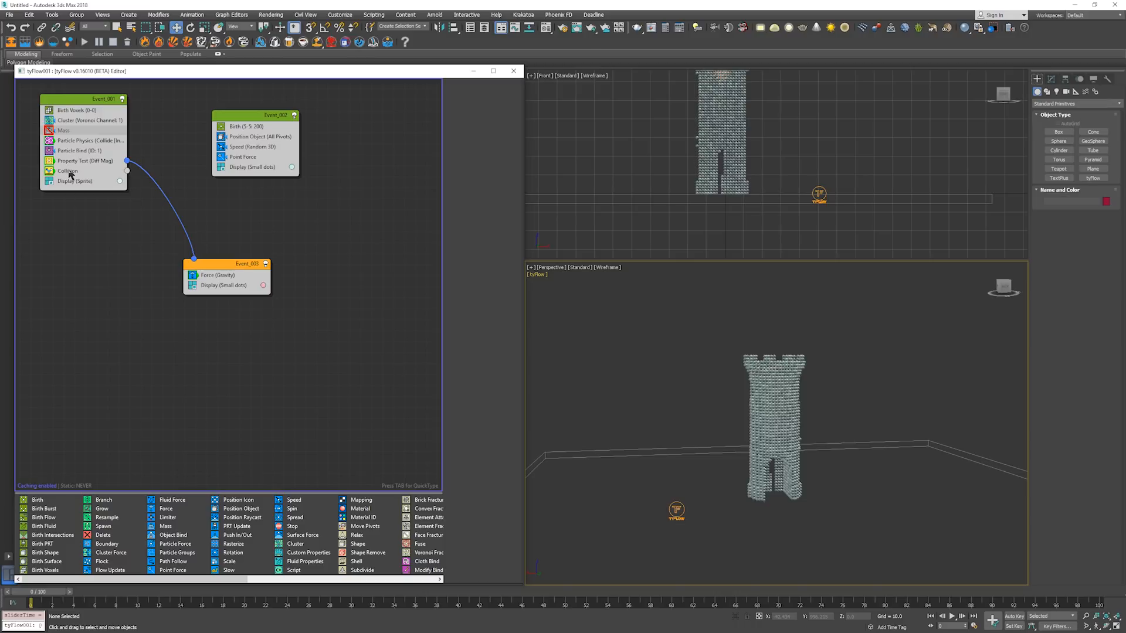
# Copy the Collision operator from Event_001 into Event_003, make the two copies instances, and check the link by selecting each one.
pyautogui.moveTo(68, 171); pyautogui.dragTo(226, 286)
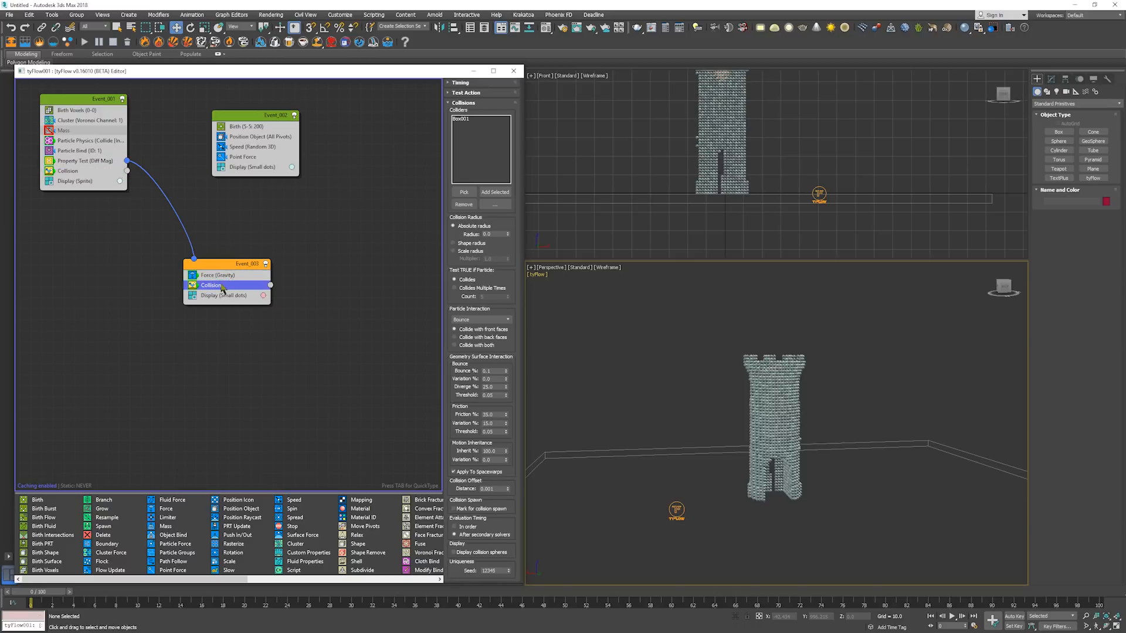
pyautogui.keyDown('ctrl'); pyautogui.click(68, 172); pyautogui.keyUp('ctrl')
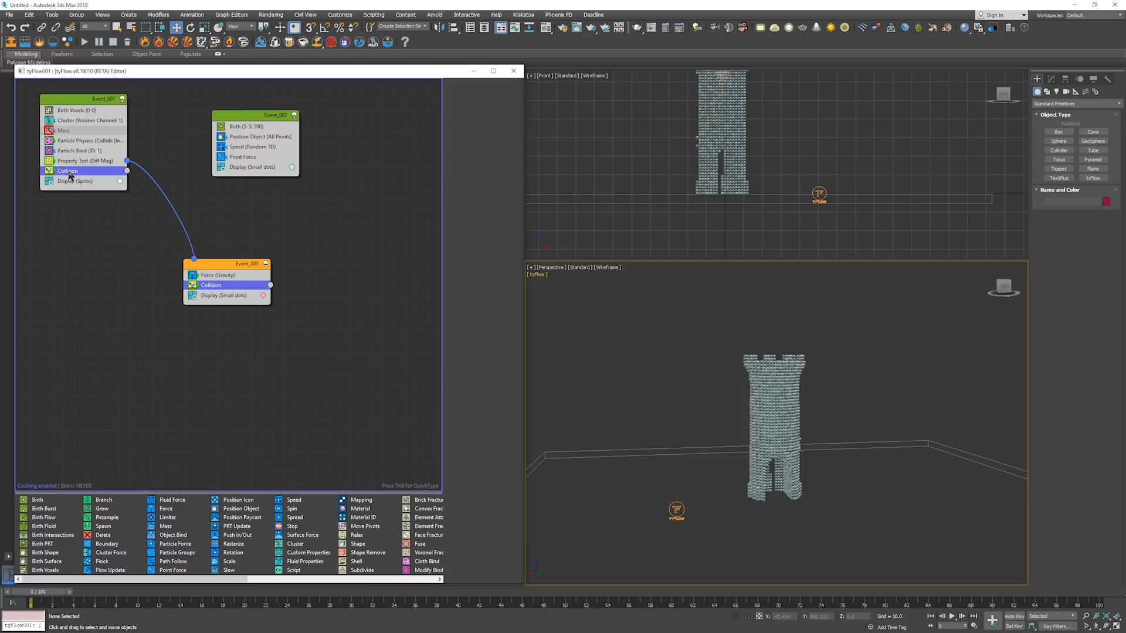
pyautogui.rightClick(211, 287)
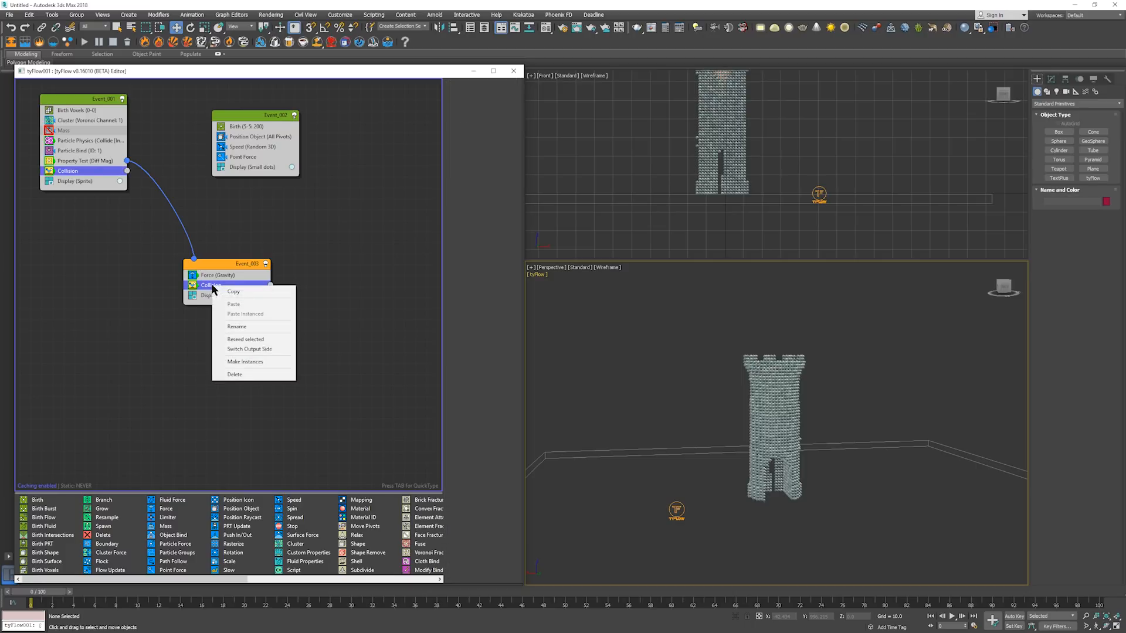
pyautogui.click(245, 363)
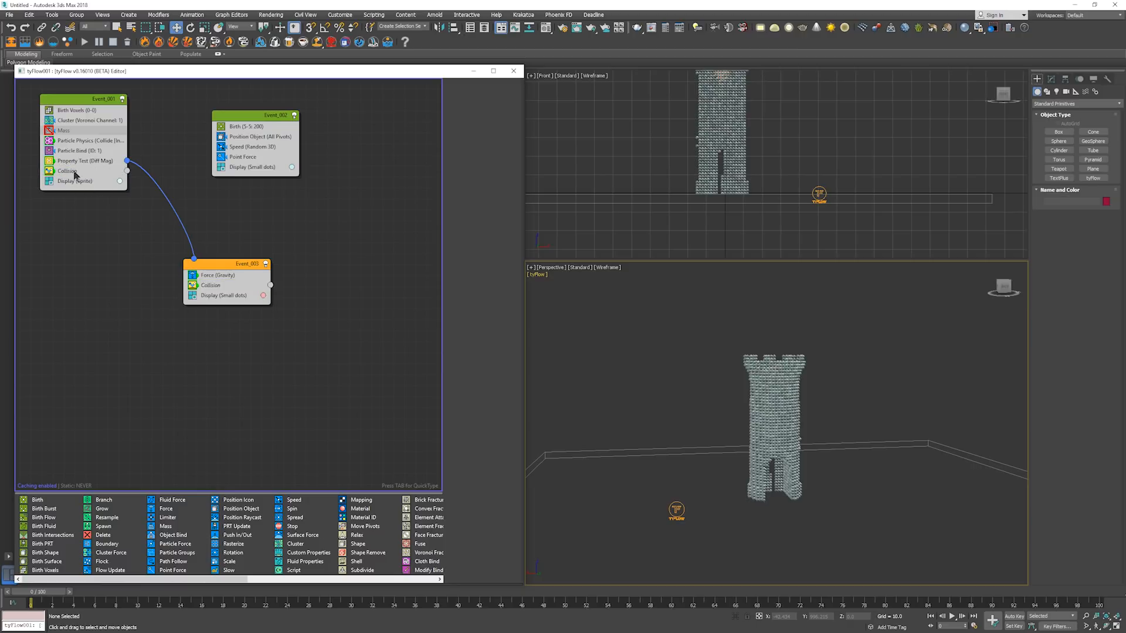
pyautogui.click(212, 285)
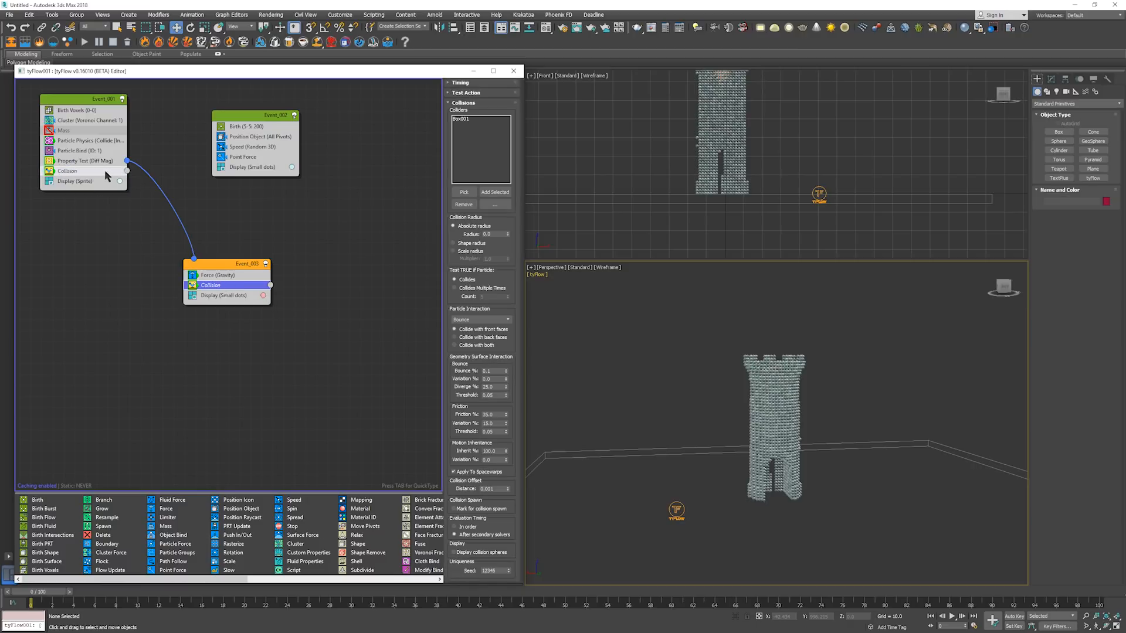
pyautogui.click(91, 223)
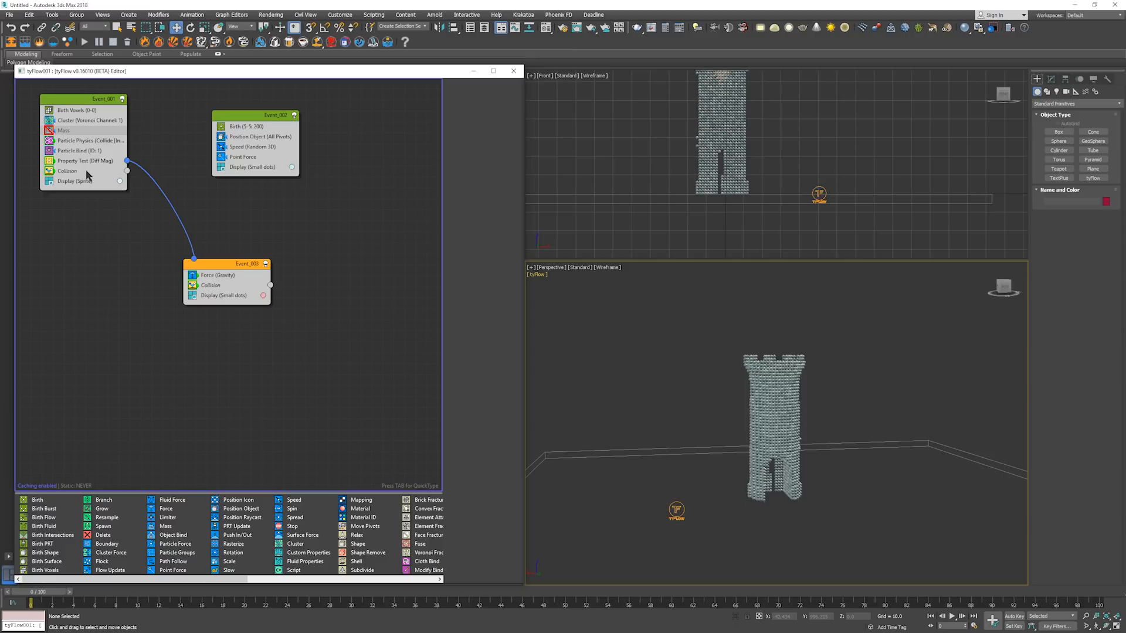
pyautogui.click(88, 171)
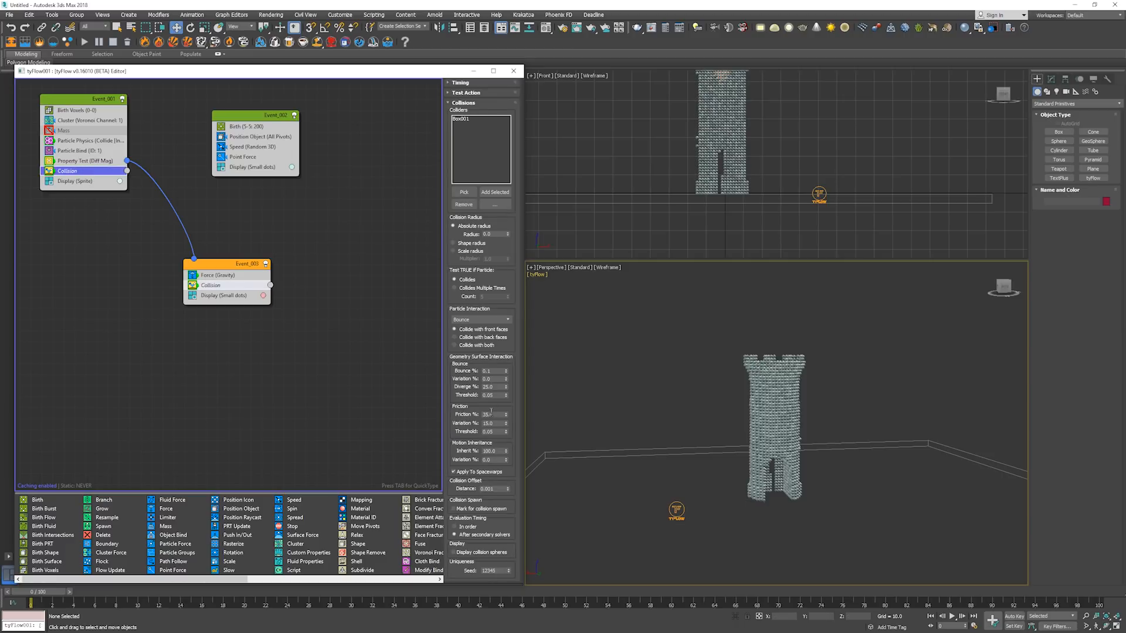
pyautogui.click(223, 191)
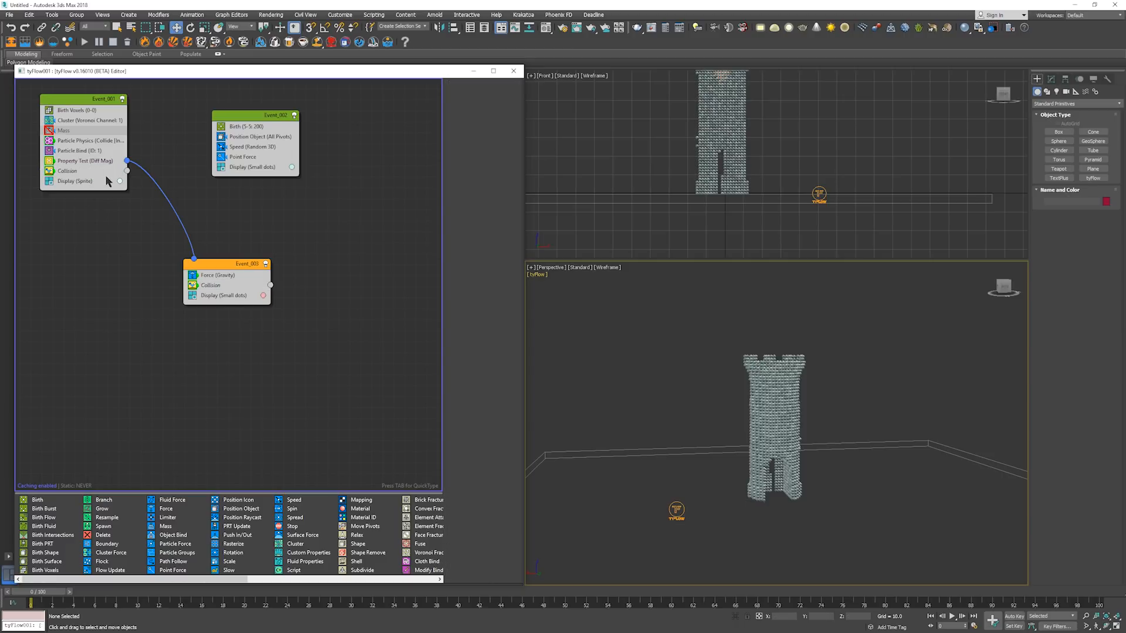
# Copy the Particle Physics and Particle Bind operators from Event_001 and paste them after the Force operator in Event_003.
pyautogui.click(94, 152)
pyautogui.keyDown('ctrl'); pyautogui.click(92, 142); pyautogui.keyUp('ctrl')
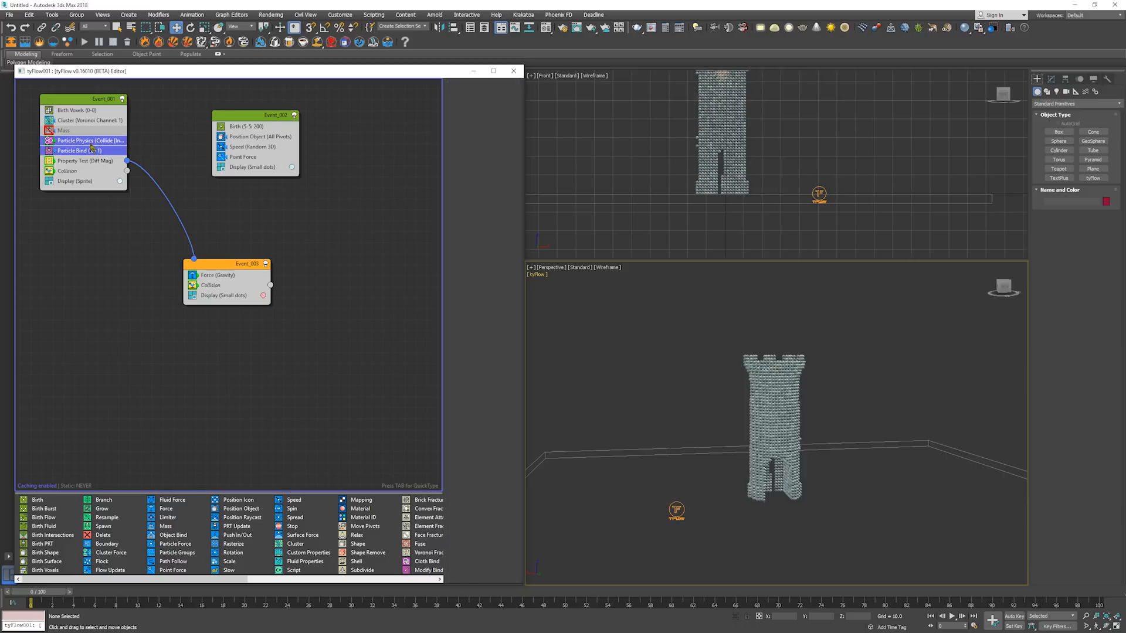
pyautogui.rightClick(92, 149)
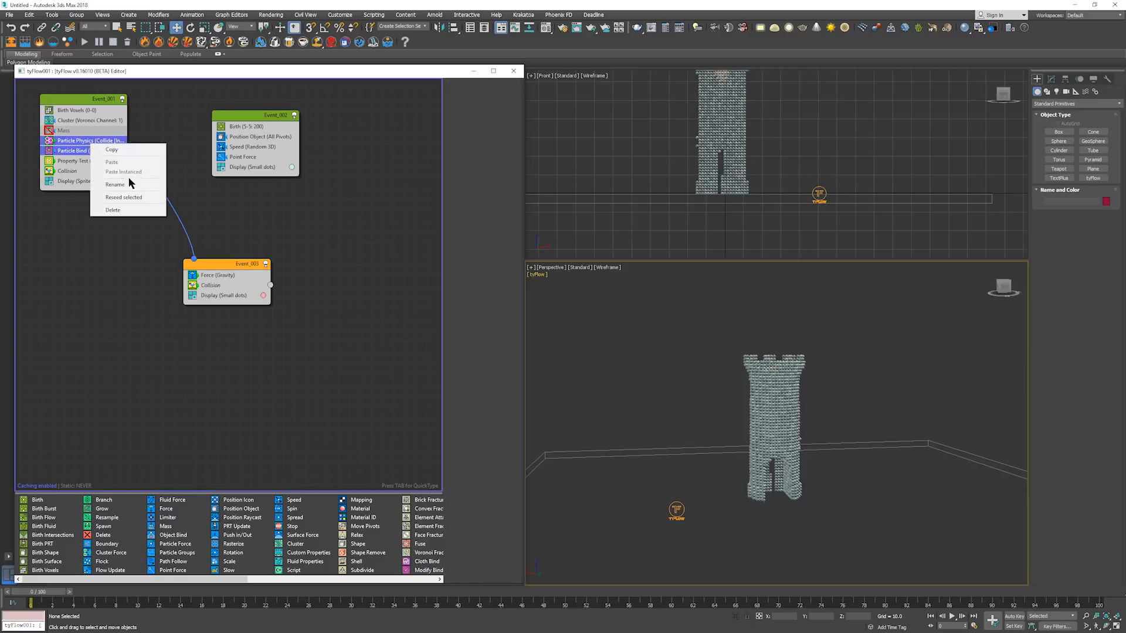
pyautogui.click(111, 150)
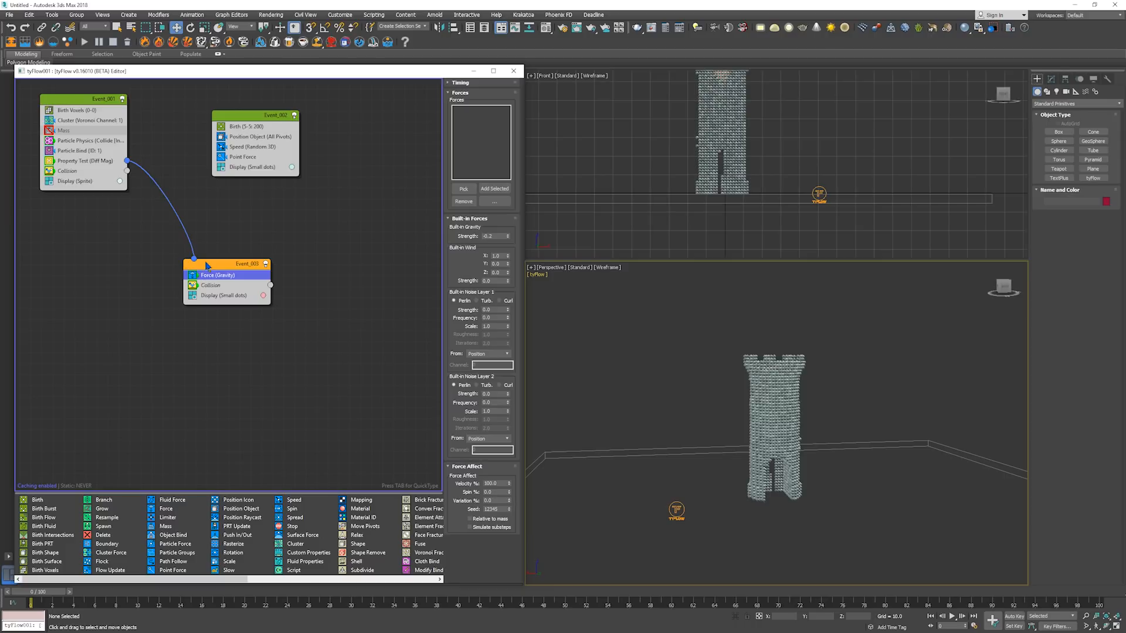
pyautogui.rightClick(220, 277)
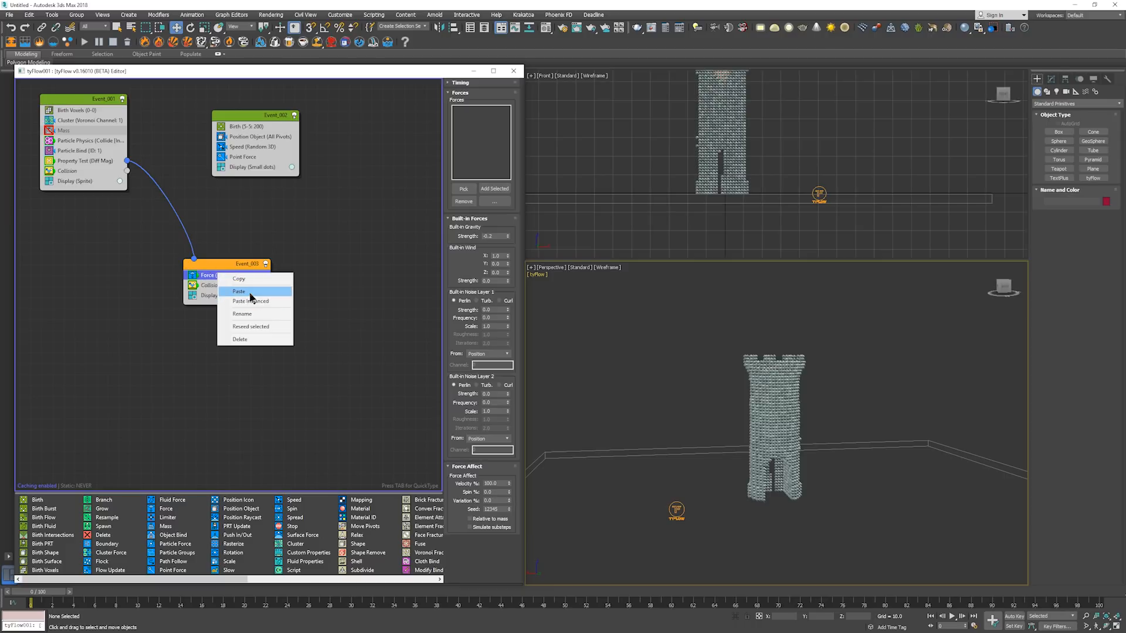
pyautogui.click(259, 292)
# Make the Particle Physics operators of Event_001 and Event_003 instances of each other, and do the same for their Particle Bind operators.
pyautogui.click(238, 286)
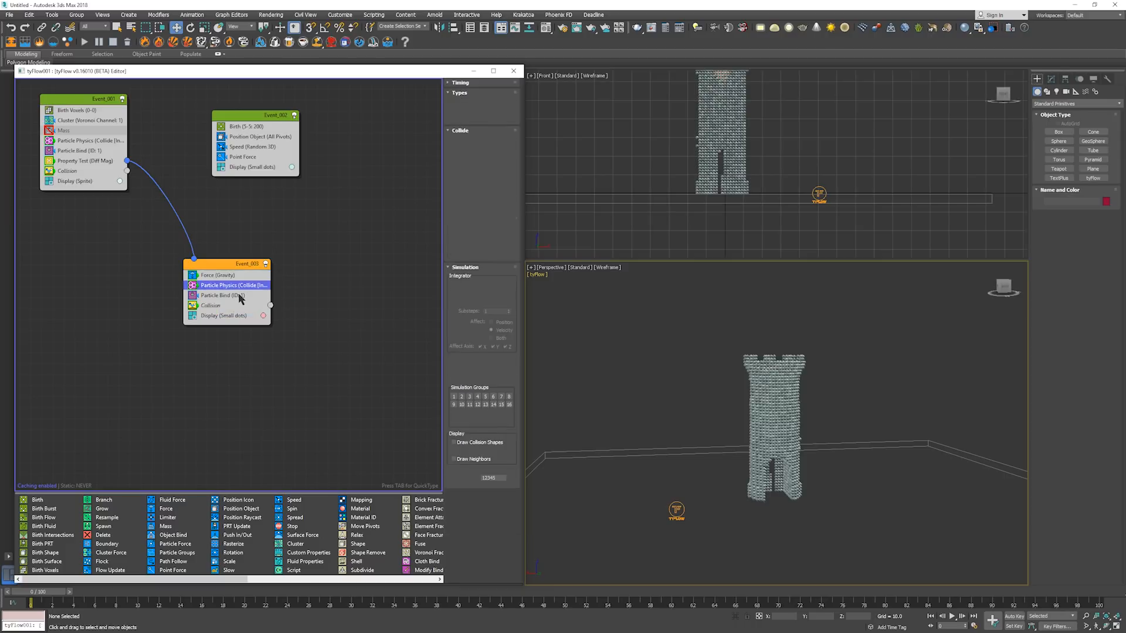
pyautogui.keyDown('ctrl'); pyautogui.click(87, 142); pyautogui.keyUp('ctrl')
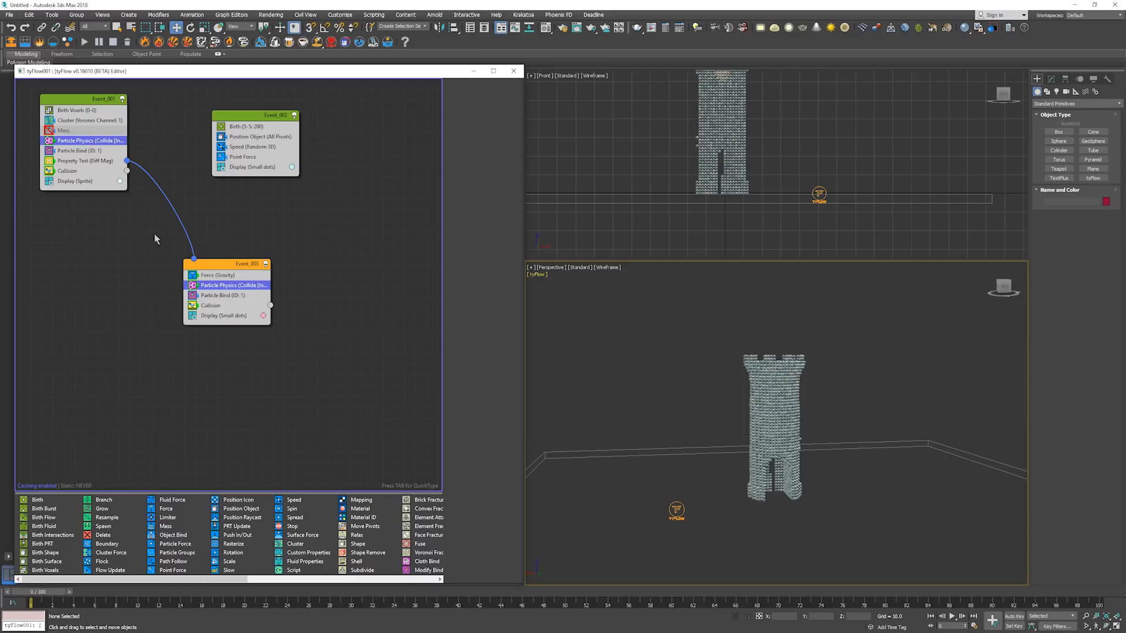
pyautogui.rightClick(74, 144)
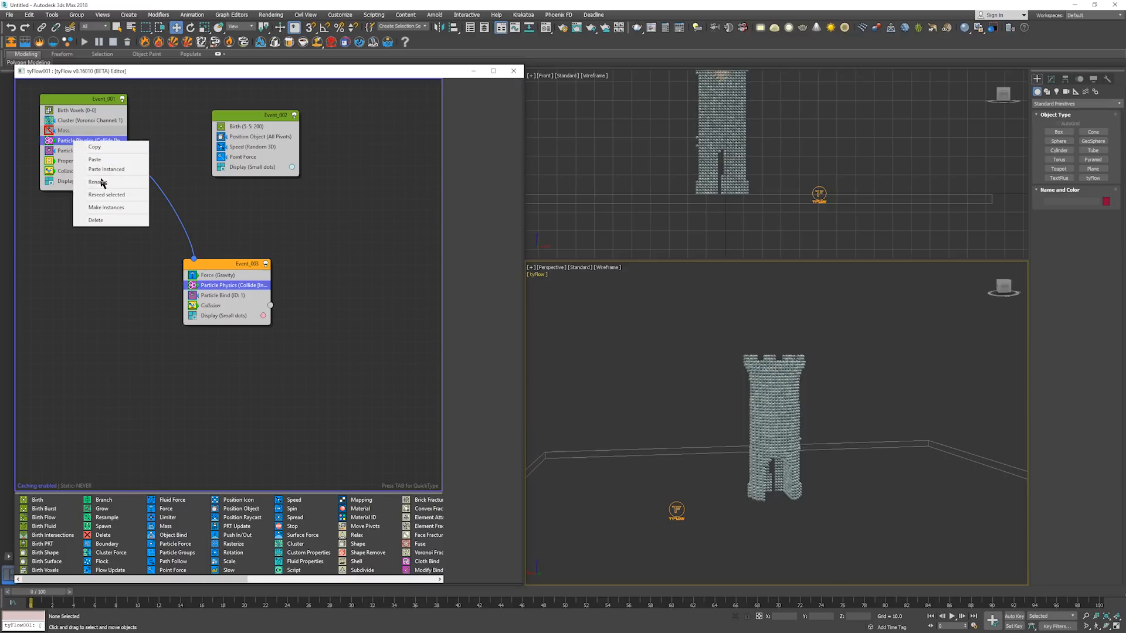
pyautogui.click(109, 210)
pyautogui.click(77, 151)
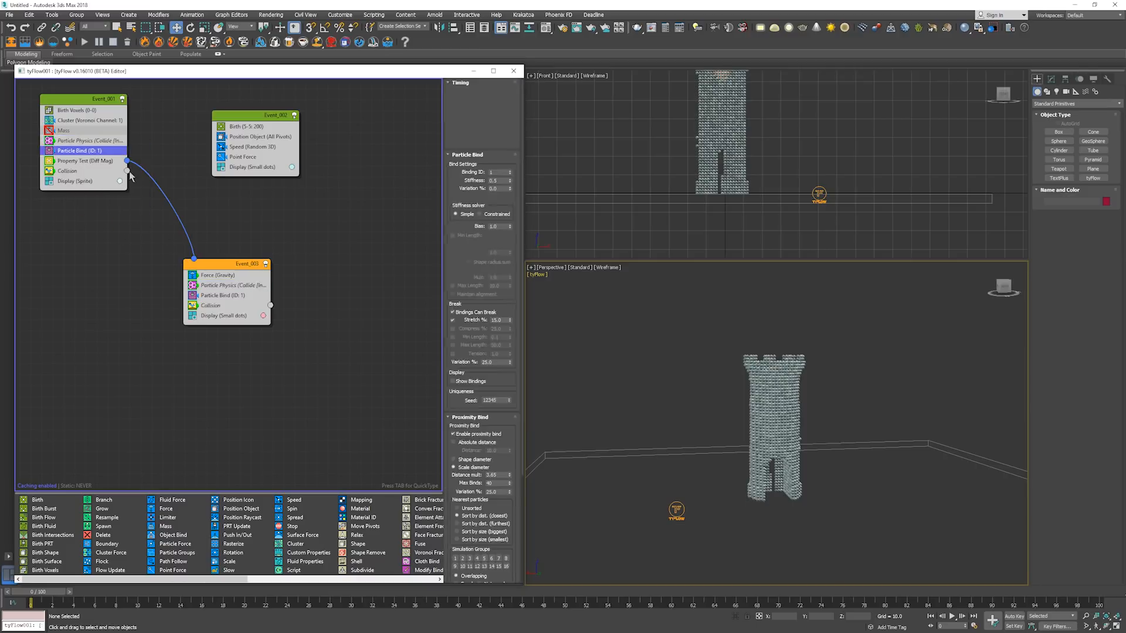
pyautogui.keyDown('ctrl'); pyautogui.click(214, 296); pyautogui.keyUp('ctrl')
pyautogui.rightClick(214, 296)
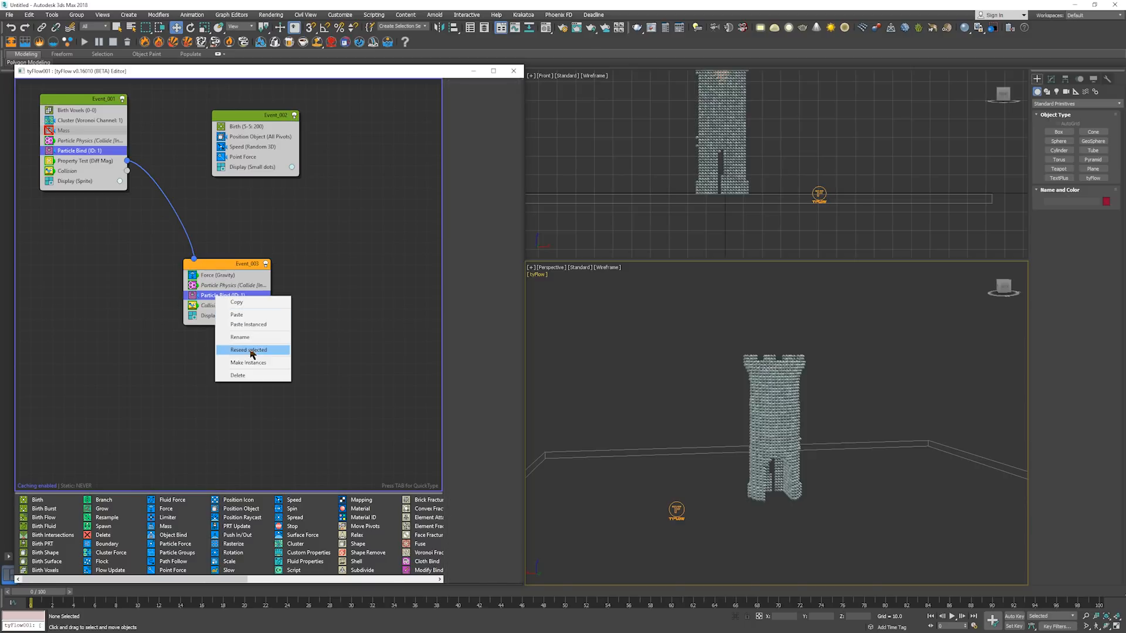
pyautogui.click(253, 362)
# Play the explosion to about frame 33, examine the fallen chunks in the shaded perspective view, and rewind to the first frame.
pyautogui.click(612, 358)
pyautogui.press('/')
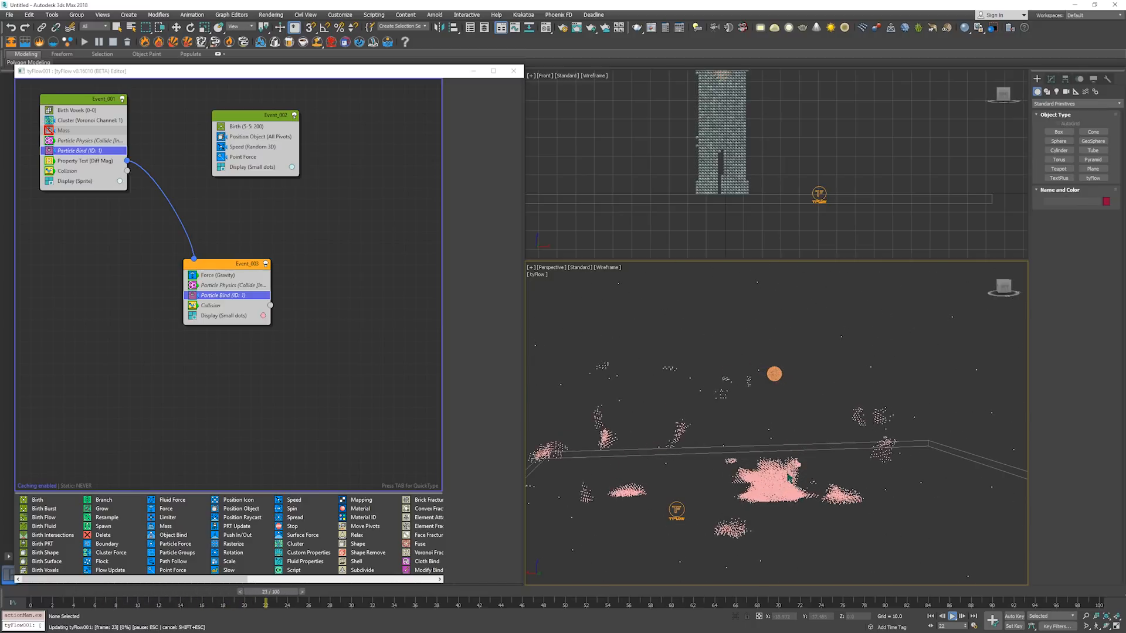
pyautogui.press('Escape')
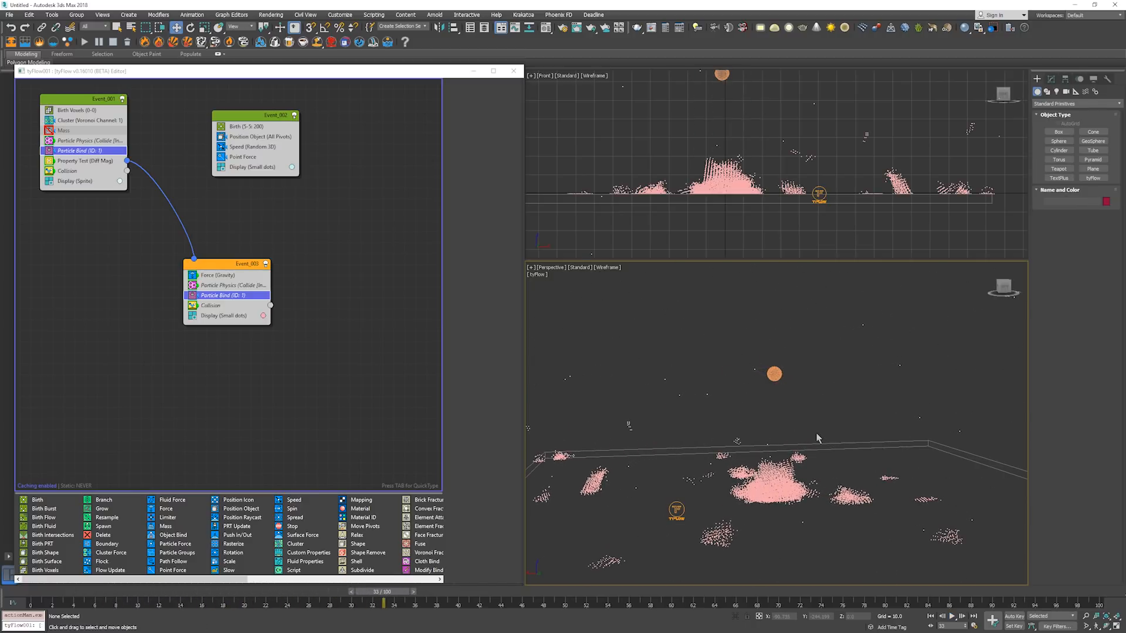
pyautogui.press('F3')
pyautogui.moveTo(816, 434)
pyautogui.keyDown('alt'); pyautogui.mouseDown(button='middle')
pyautogui.moveTo(783, 424)
pyautogui.moveTo(798, 425)
pyautogui.mouseUp(button='middle'); pyautogui.keyUp('alt')
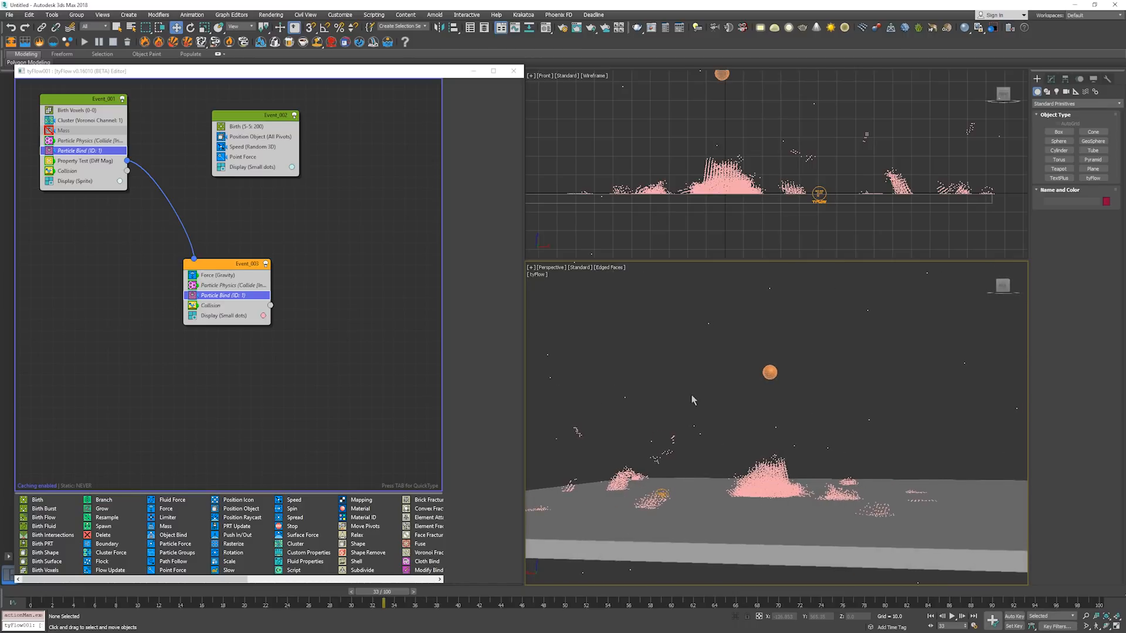
pyautogui.press('Home')
# Review the settings of the instanced Particle Physics operator in Event_003, then deselect it.
pyautogui.click(311, 297)
pyautogui.click(261, 288)
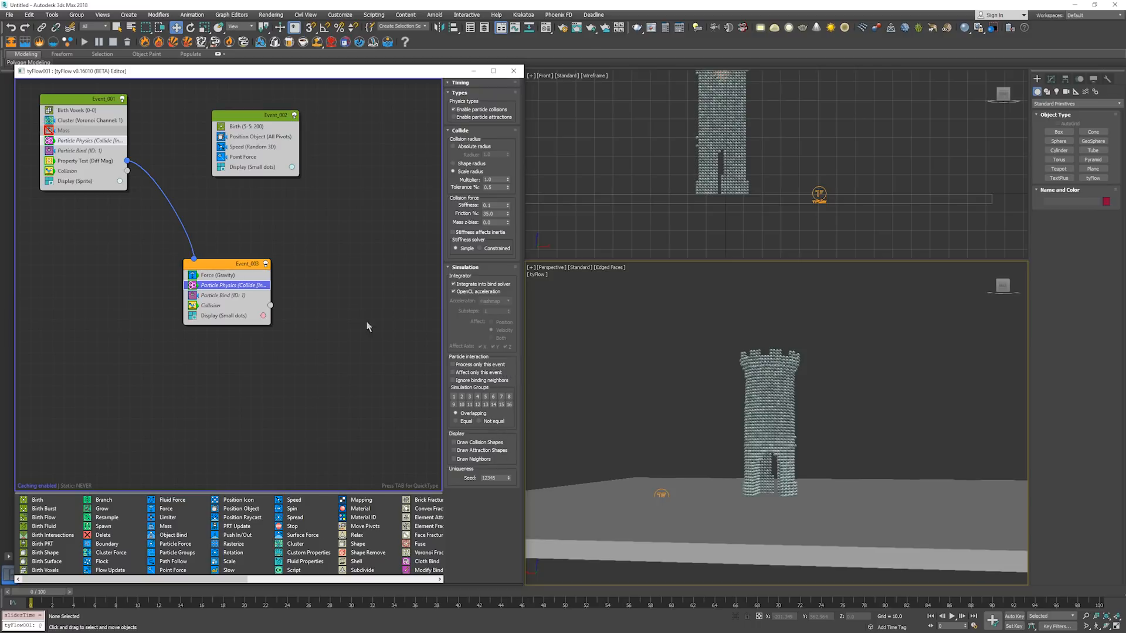
pyautogui.click(208, 247)
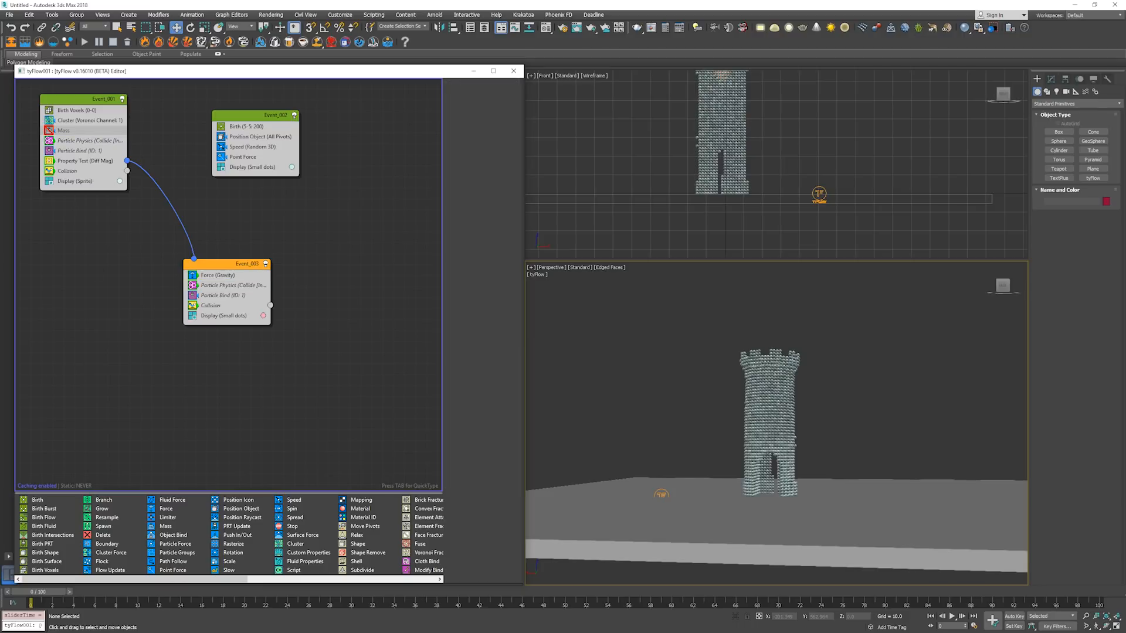
# Replay the explosion with the whole ground slab in frame in the perspective view.
pyautogui.keyDown('alt'); pyautogui.moveTo(696, 405); pyautogui.dragTo(732, 451, button='middle'); pyautogui.keyUp('alt')
pyautogui.scroll(-3, 738, 451)
pyautogui.scroll(-1, 732, 450)
pyautogui.press('/')
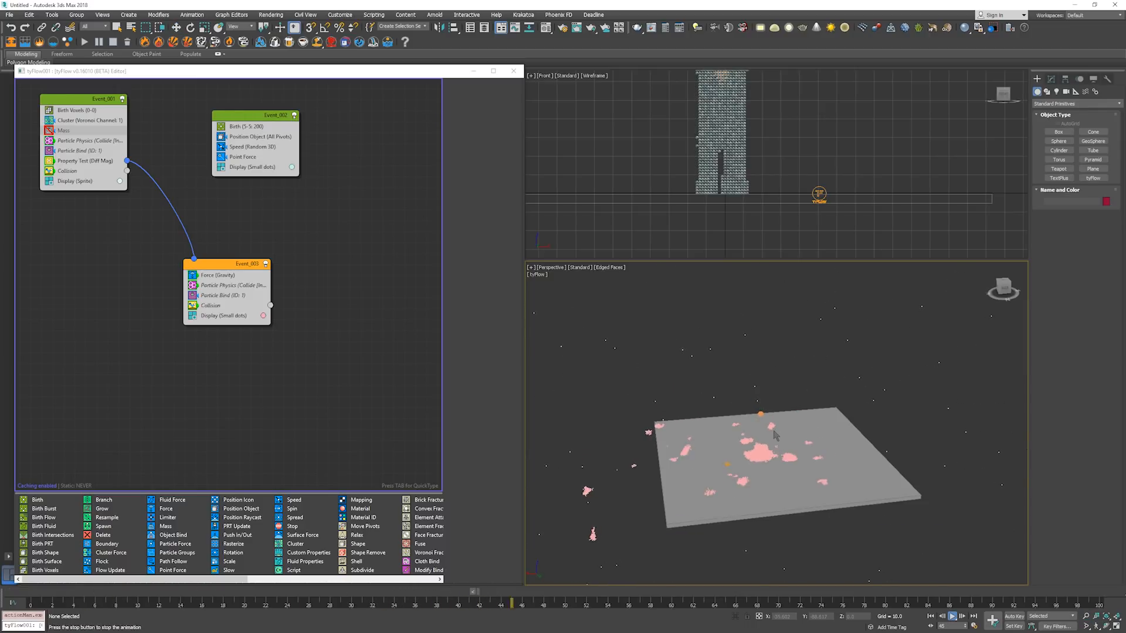
# Stop and rewind the simulation, and insert a Delete operator into Event_002 directly after Birth.
pyautogui.scroll(-5, 741, 418)
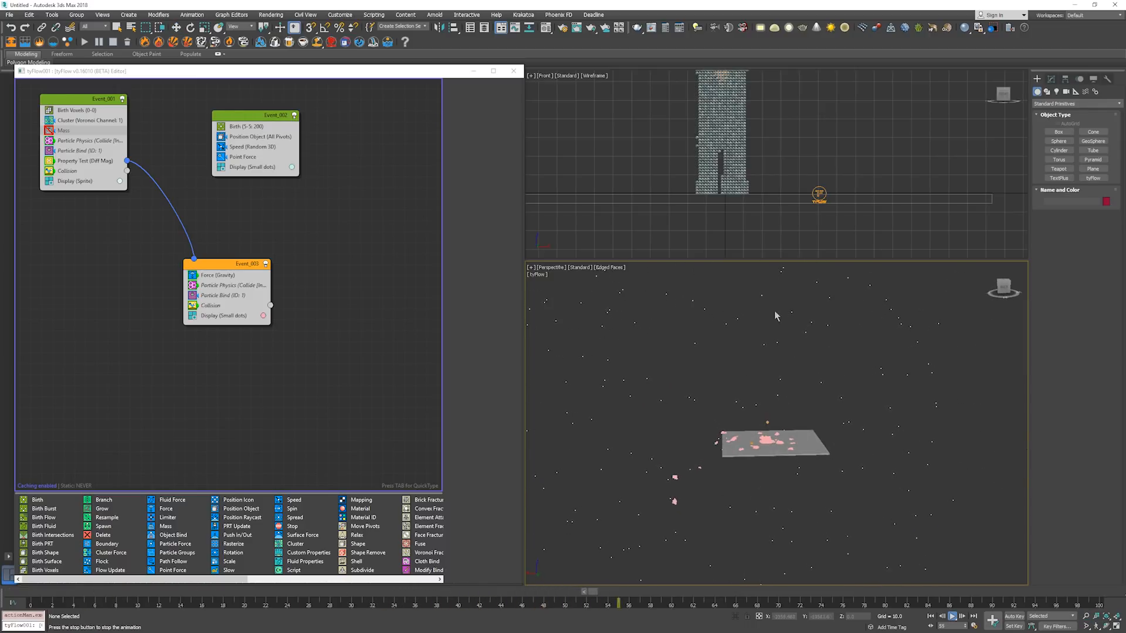
pyautogui.press('/')
pyautogui.press('Home')
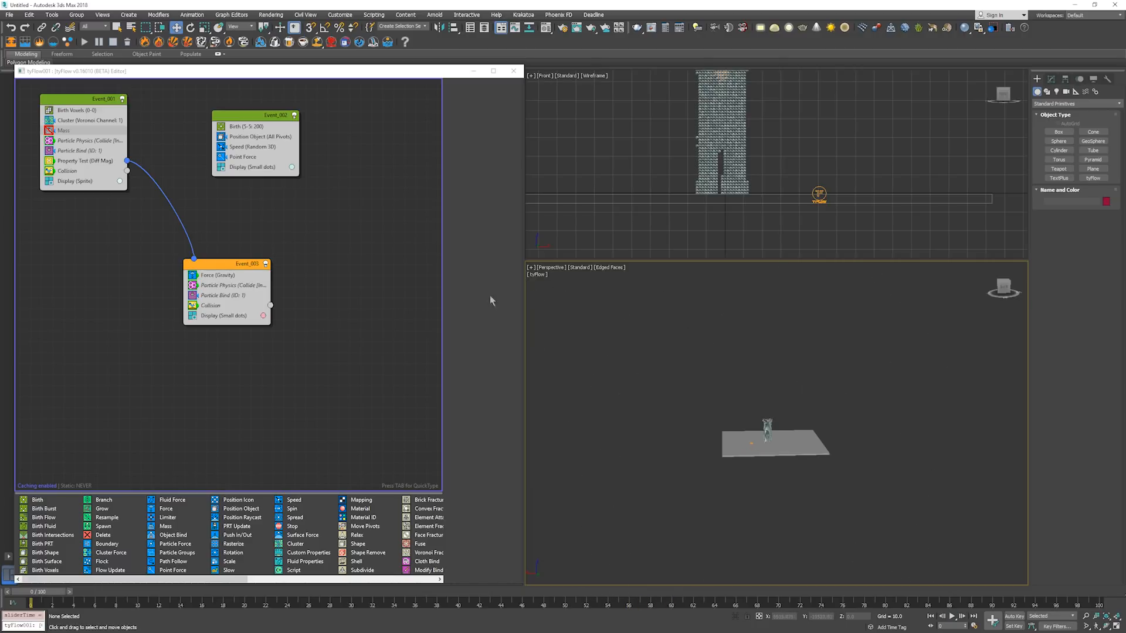
pyautogui.rightClick(261, 169)
pyautogui.click(251, 194)
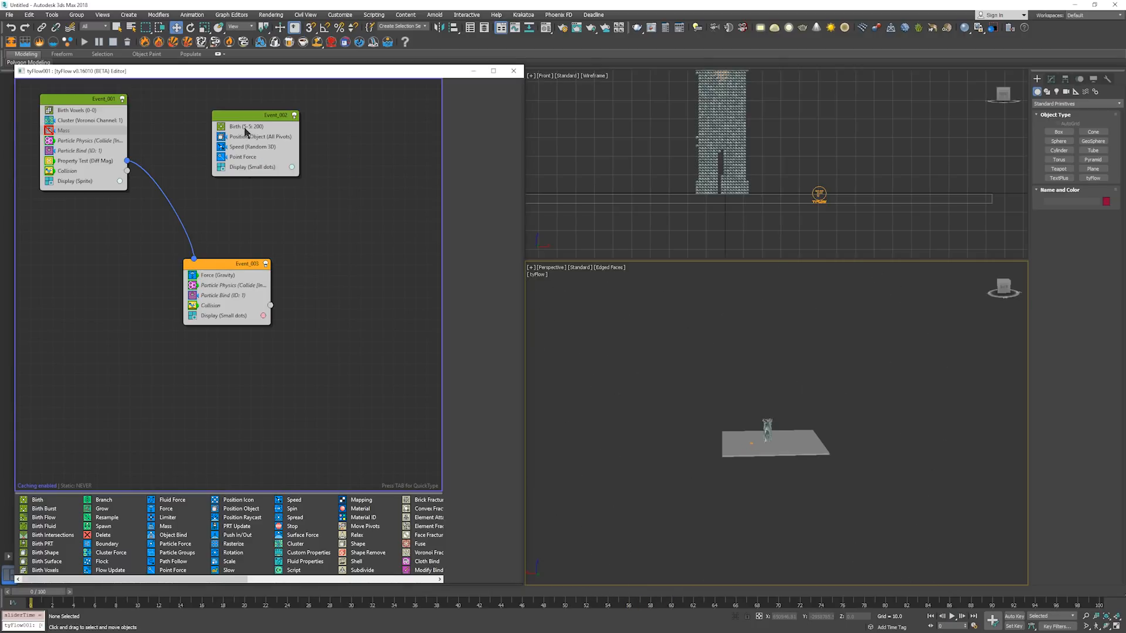
pyautogui.click(246, 126)
pyautogui.rightClick(246, 126)
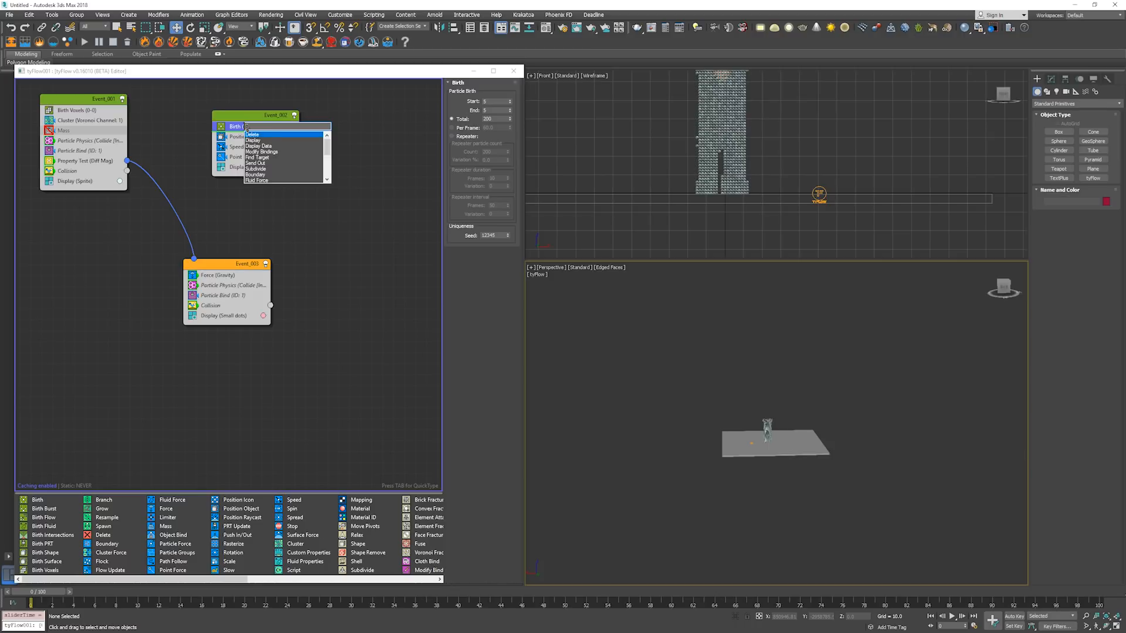
pyautogui.click(246, 128)
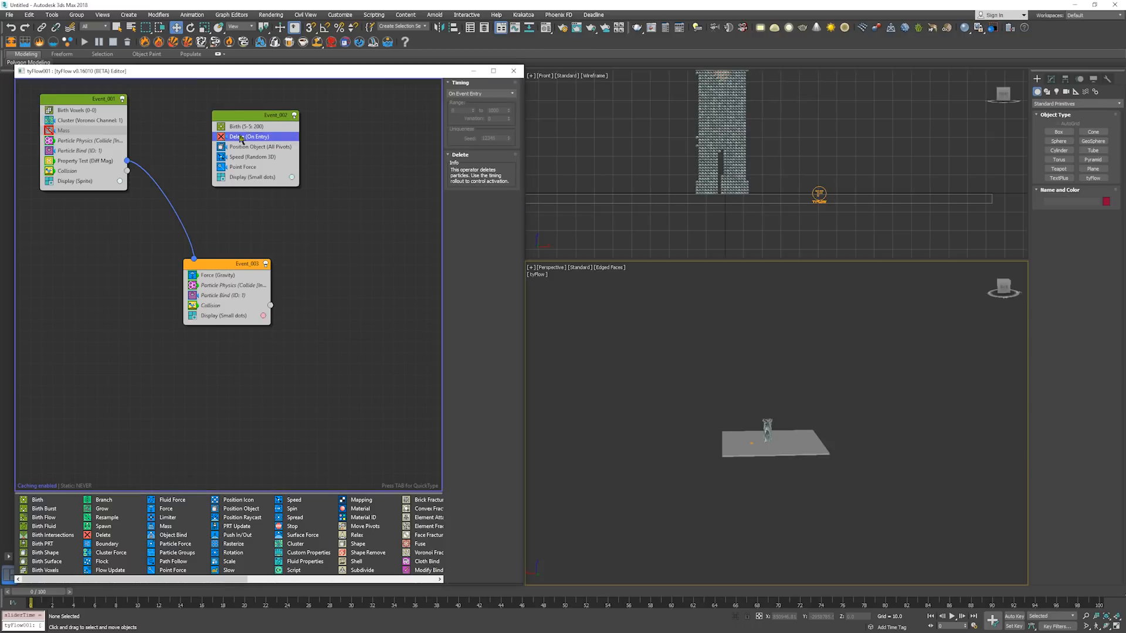
# Set the Delete operator's timing to Particle Age with a range end of 5.
pyautogui.click(476, 93)
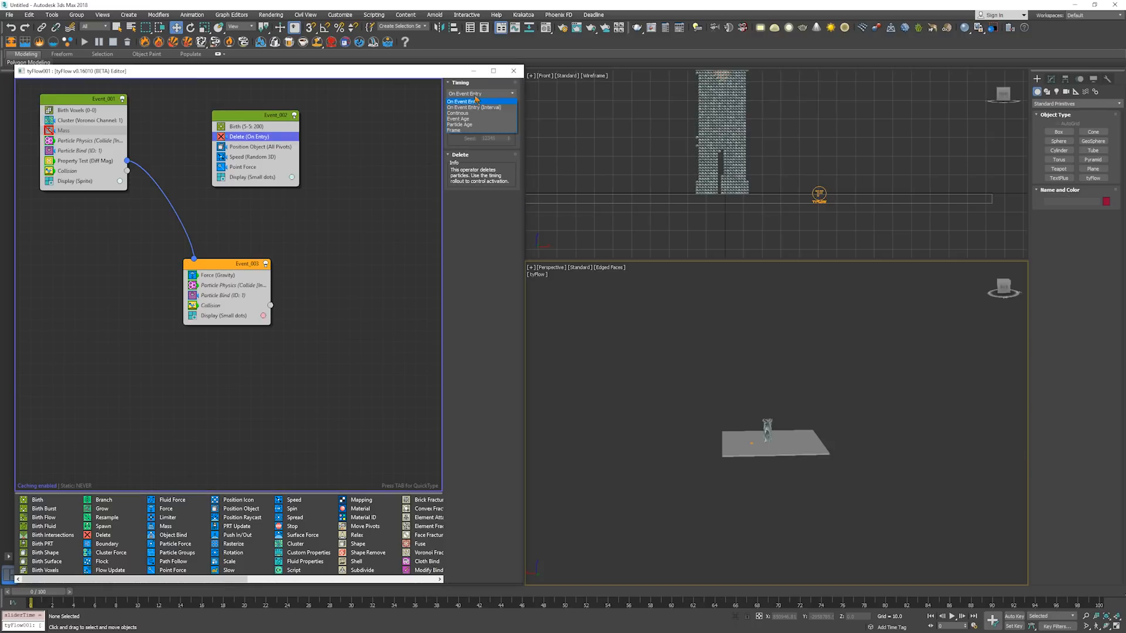
pyautogui.click(477, 124)
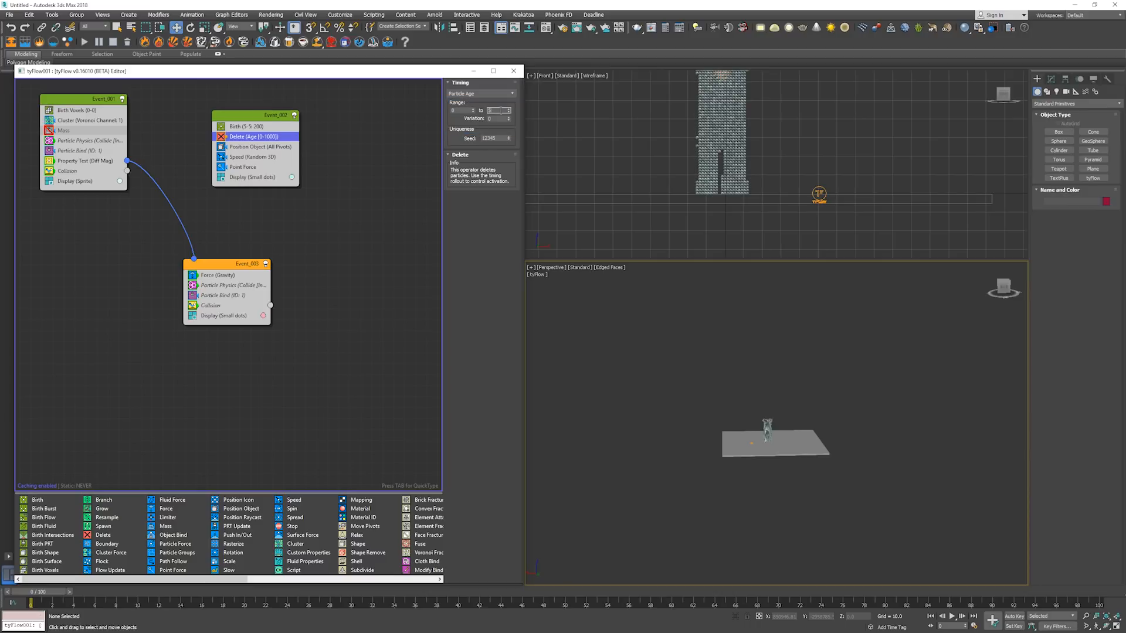
pyautogui.write('5')
pyautogui.press('Return')
# Disable Event_001 temporarily and step through the opening frames to check how Event_002's particles behave on their own.
pyautogui.click(122, 100)
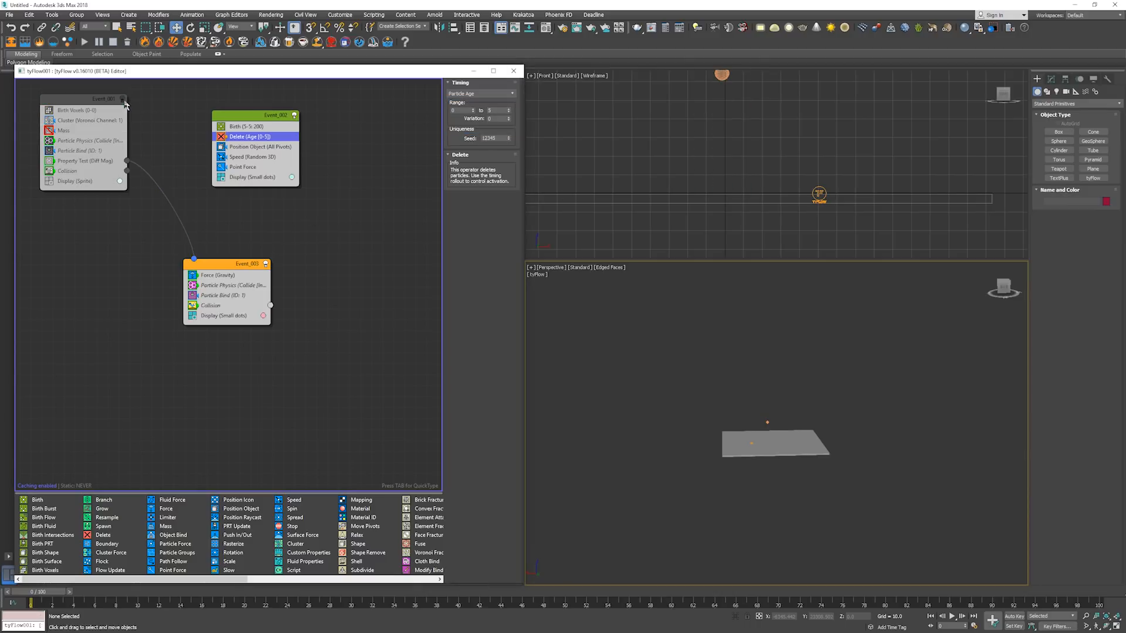
pyautogui.click(774, 376)
pyautogui.press('.')
pyautogui.press('.')
pyautogui.press('.')
pyautogui.press('.')
pyautogui.press('.')
pyautogui.press('.')
pyautogui.press('.')
pyautogui.press('.')
pyautogui.press('.')
pyautogui.press('.')
pyautogui.press('.')
pyautogui.press('.')
pyautogui.press('.')
pyautogui.press('.')
pyautogui.press('.')
pyautogui.press('.')
pyautogui.press('.')
pyautogui.press('.')
pyautogui.press('.')
pyautogui.press('.')
pyautogui.press('.')
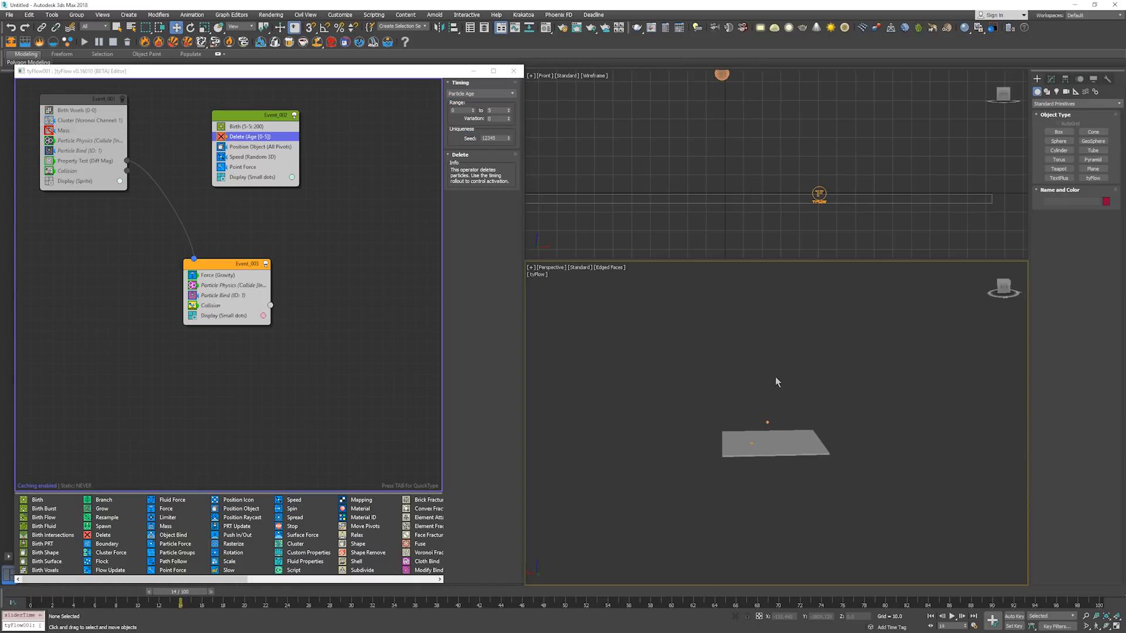
pyautogui.press('Home')
pyautogui.press('.')
pyautogui.press('.')
pyautogui.press('.')
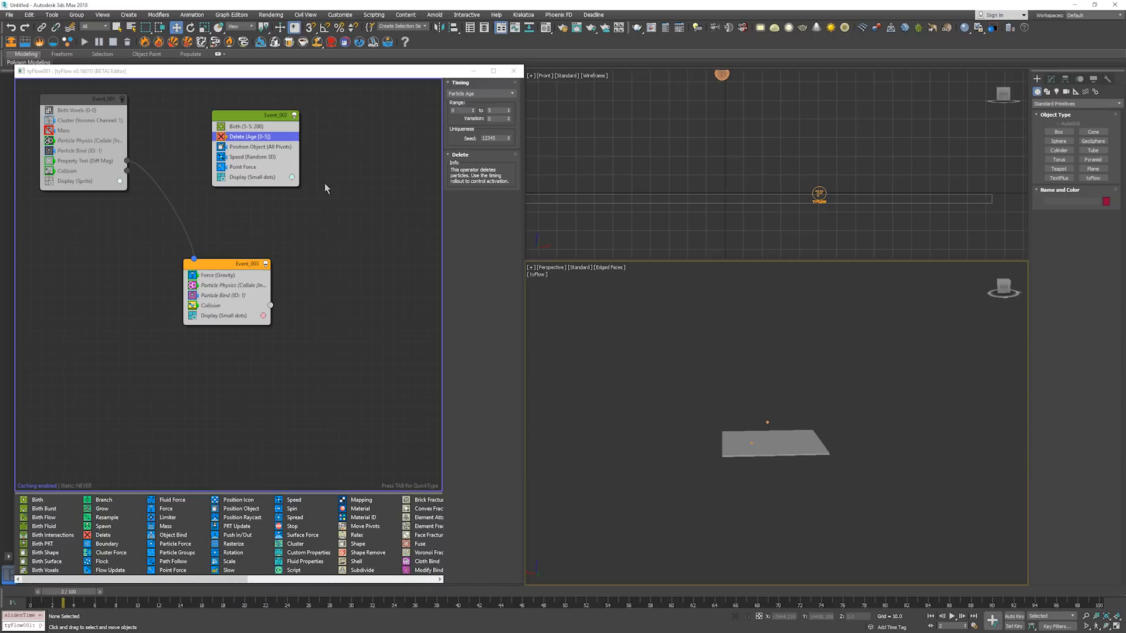
# Move the Delete operator directly below Point Force in Event_002 and set its particle age range start to 5.
pyautogui.moveTo(269, 163); pyautogui.dragTo(268, 179)
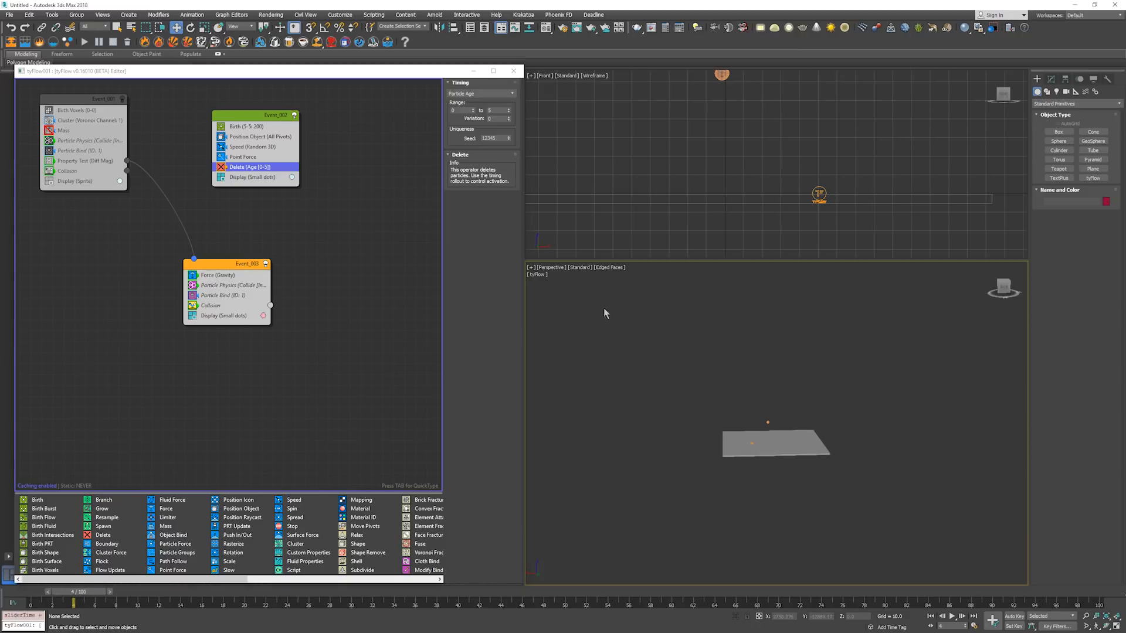
pyautogui.press('.')
pyautogui.press('.')
pyautogui.press('Home')
pyautogui.doubleClick(465, 110)
pyautogui.write('5')
pyautogui.press('Return')
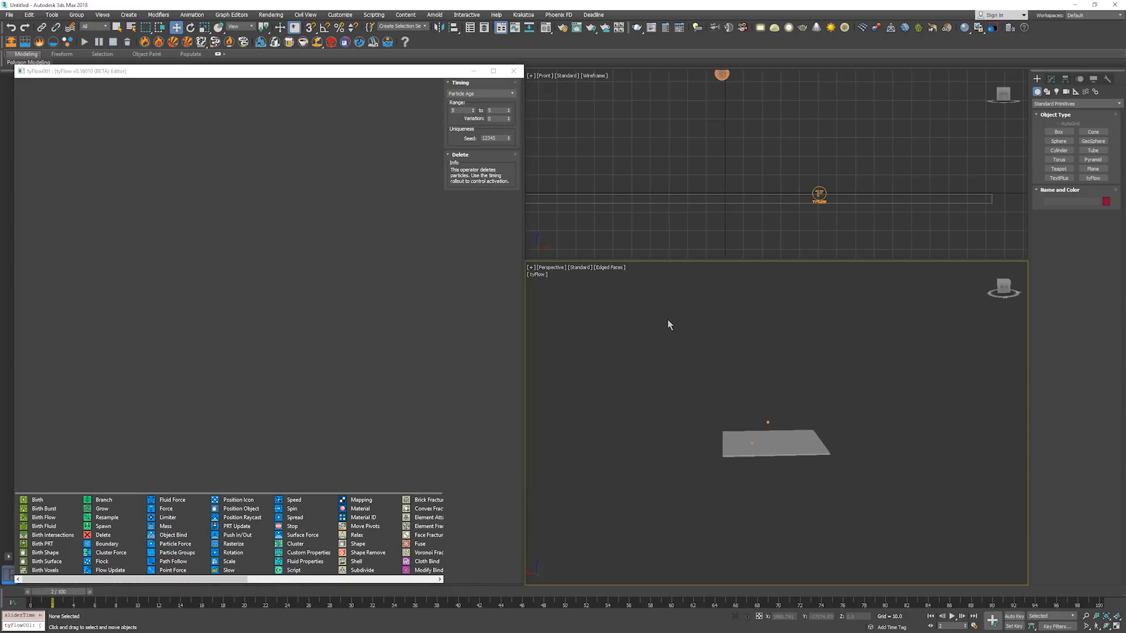
# Play the simulation from the start to check when Event_002's particles are deleted, and re-enable Event_001.
pyautogui.press('/')
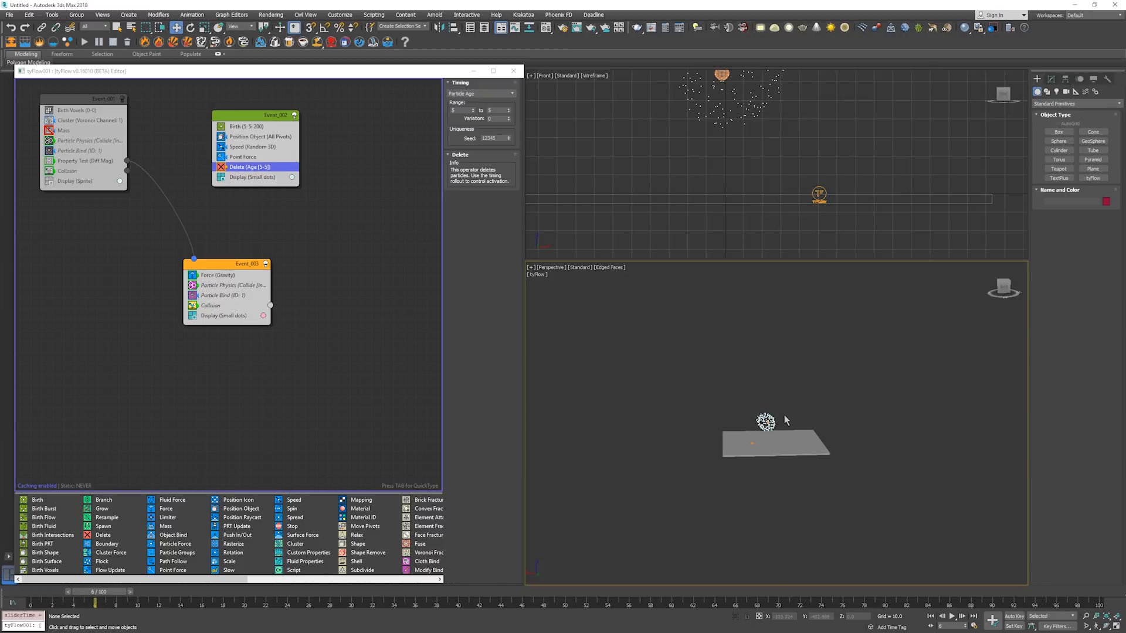
pyautogui.scroll(2, 783, 413)
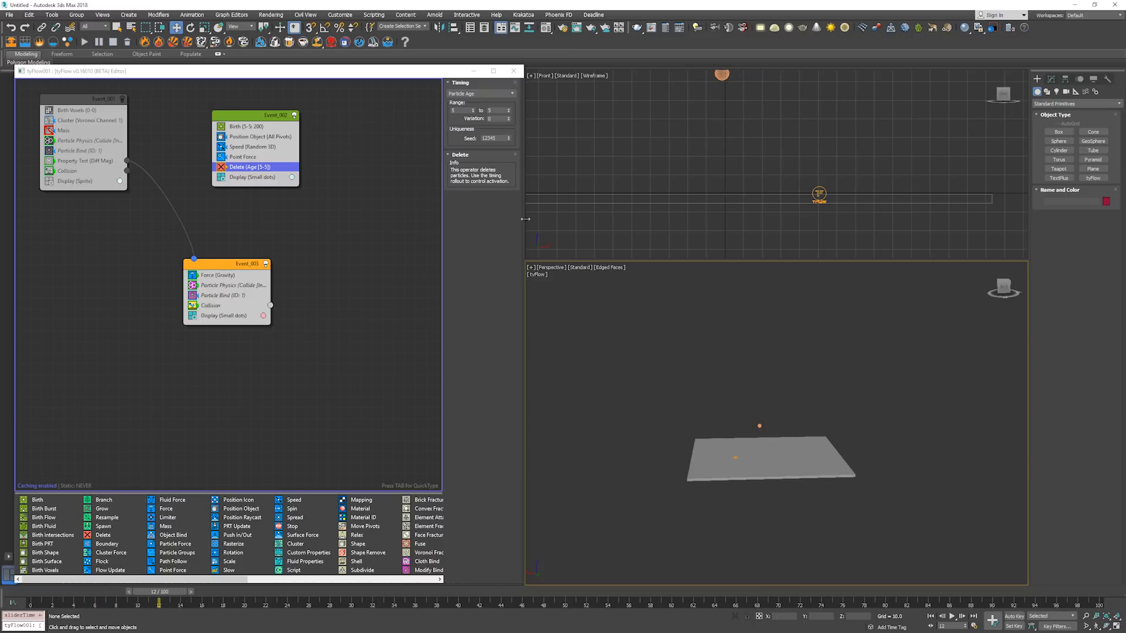
pyautogui.press('Home')
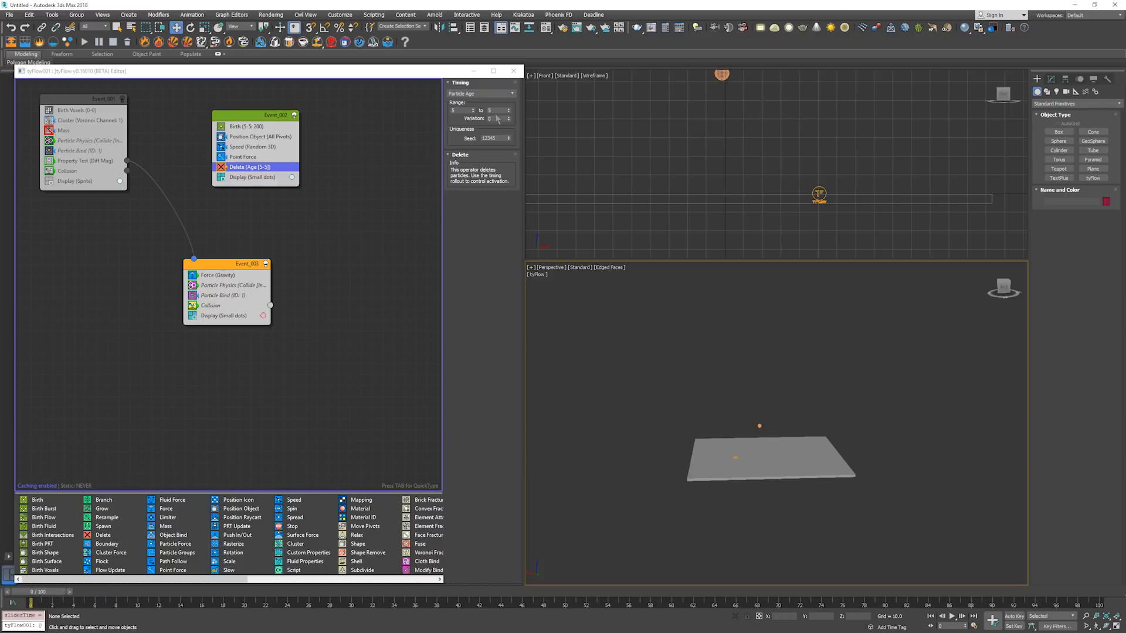
pyautogui.press('/')
pyautogui.press(',')
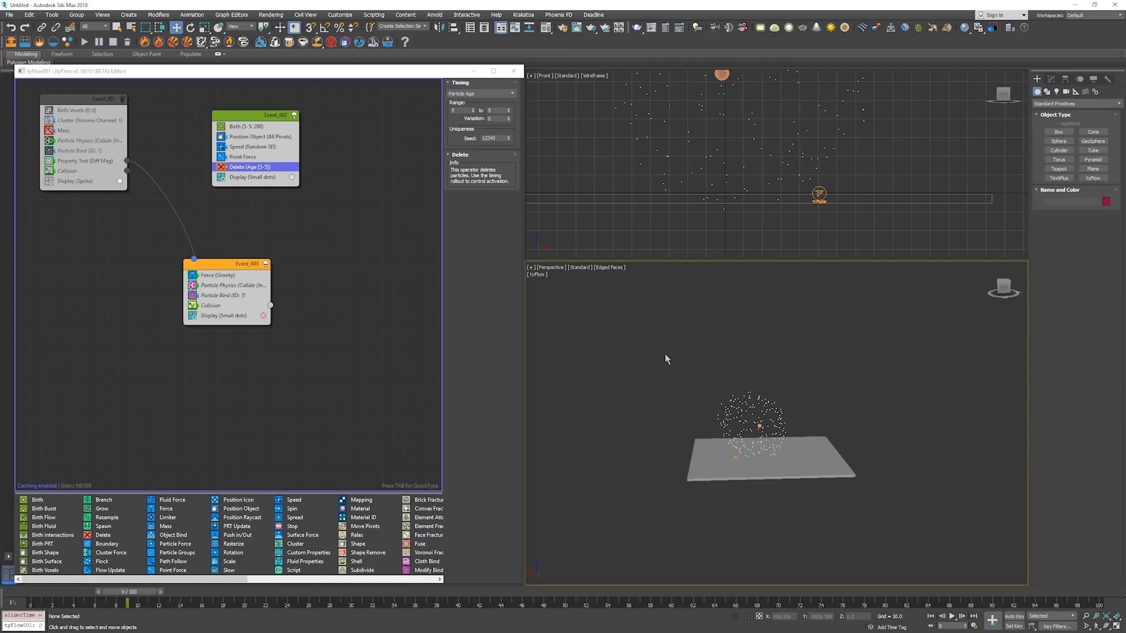
pyautogui.click(469, 94)
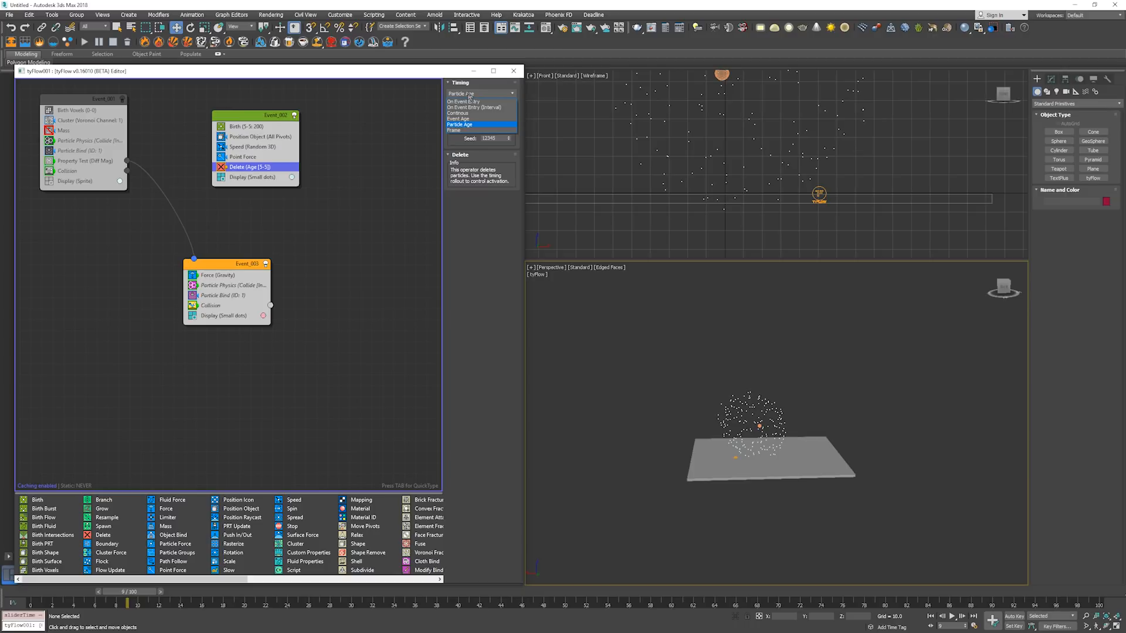
pyautogui.click(469, 95)
pyautogui.press('/')
pyautogui.scroll(3, 765, 391)
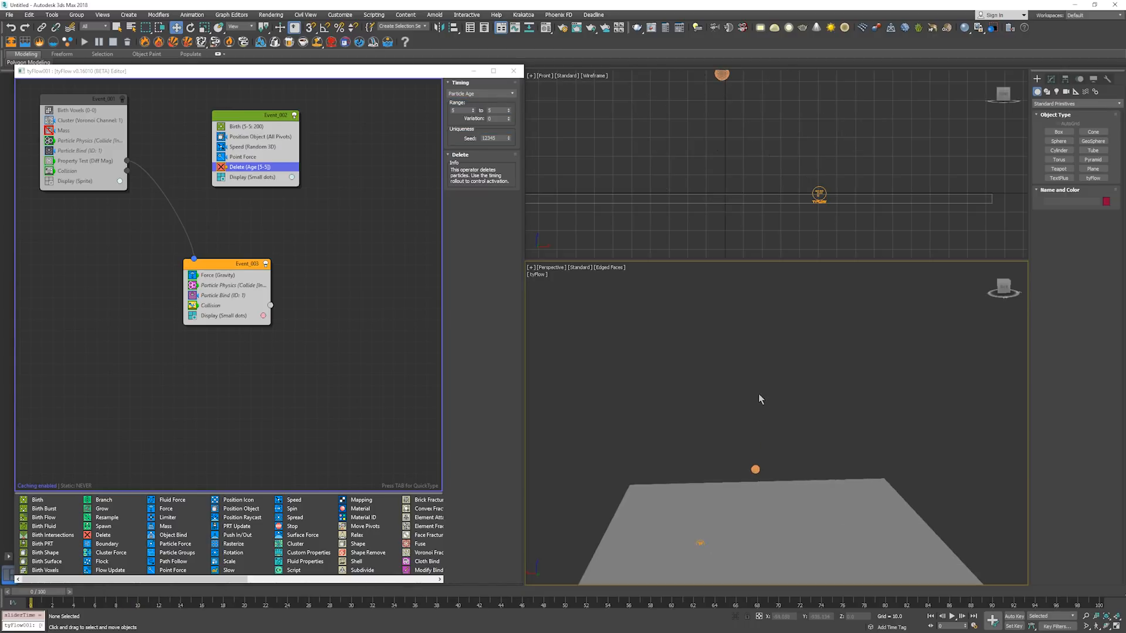
pyautogui.press('Home')
pyautogui.click(247, 173)
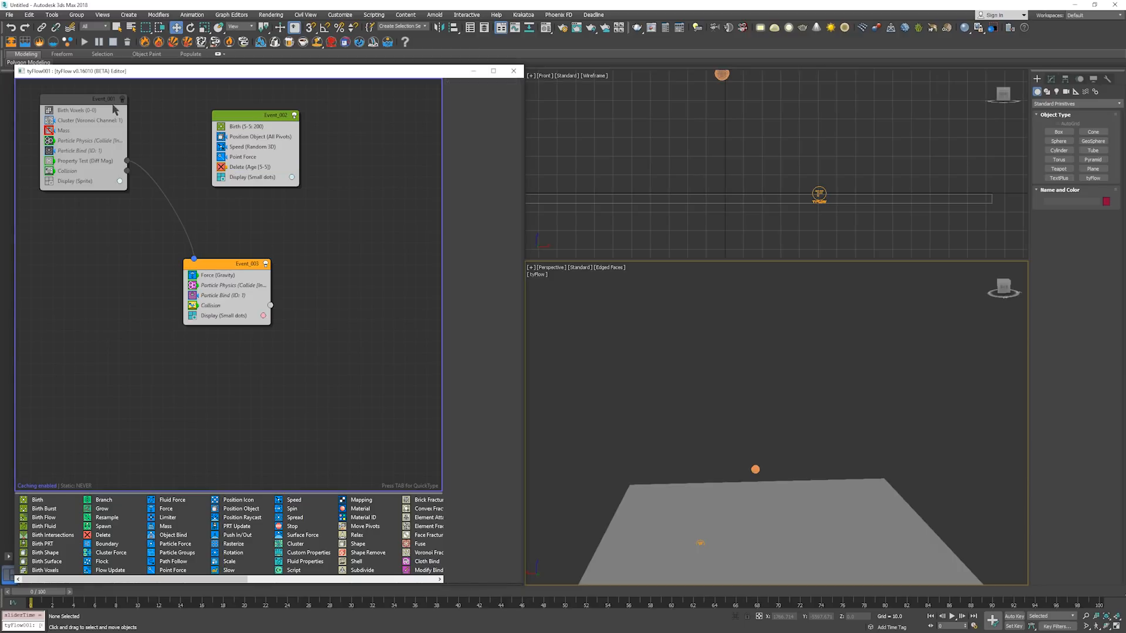
pyautogui.click(122, 99)
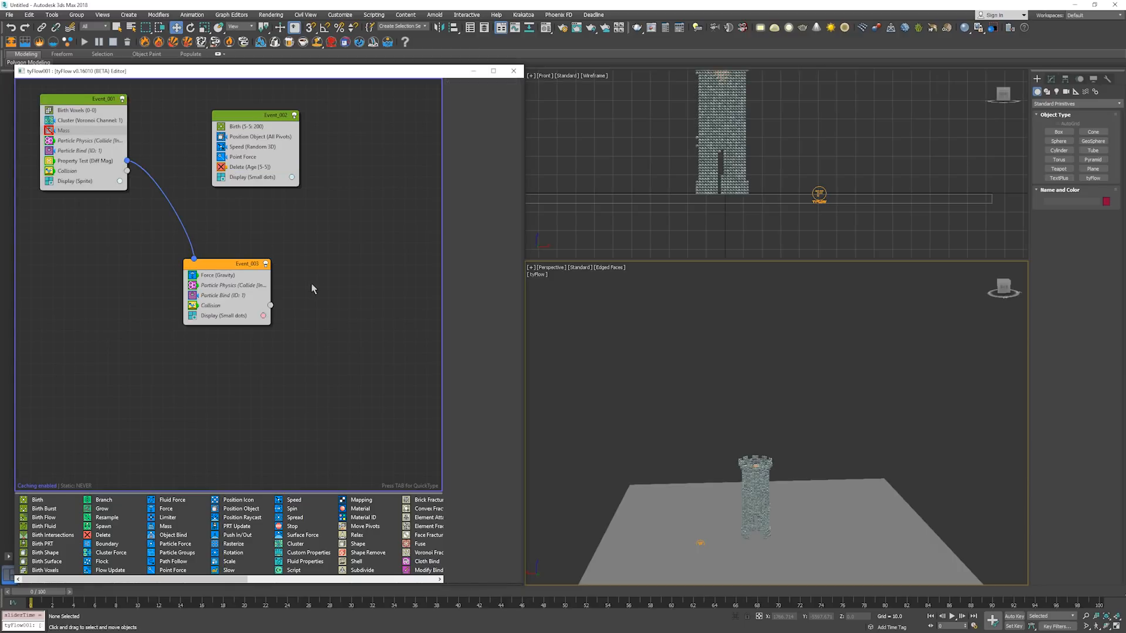
# Copy Event_002's Delete operator into a new event below Event_003 and set its timing to On Event Entry.
pyautogui.moveTo(260, 169); pyautogui.dragTo(341, 332)
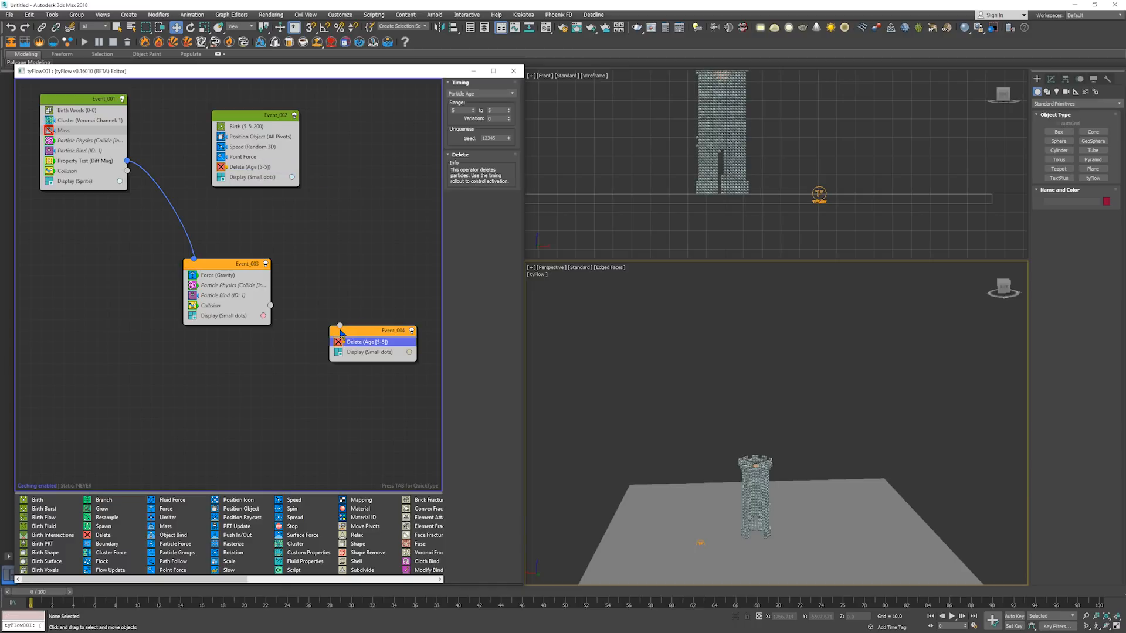
pyautogui.click(480, 94)
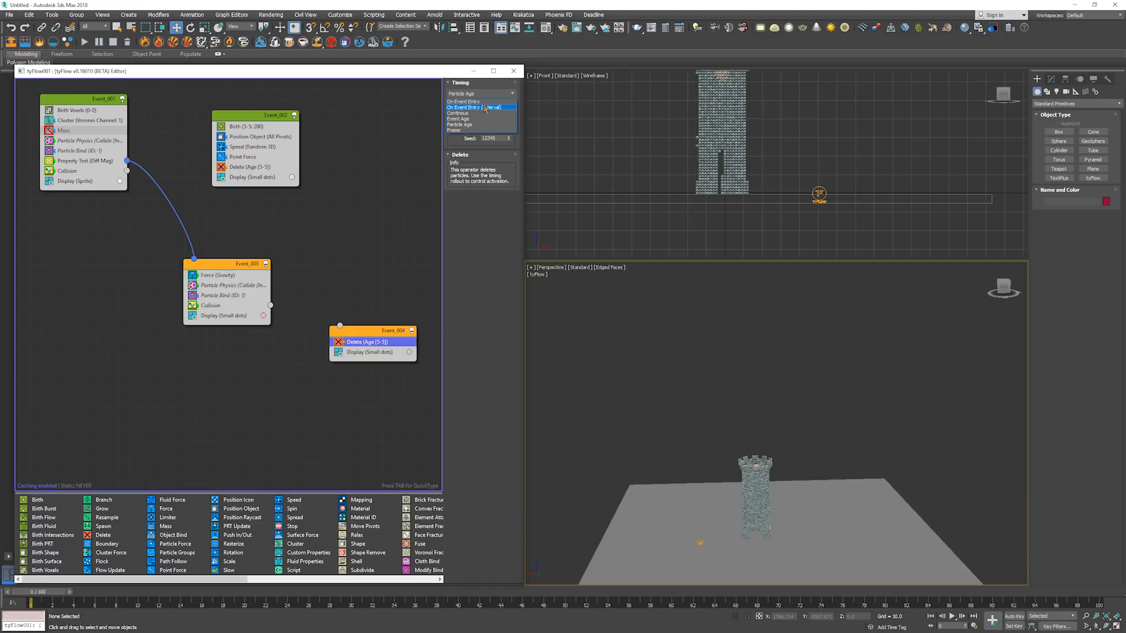
pyautogui.click(483, 102)
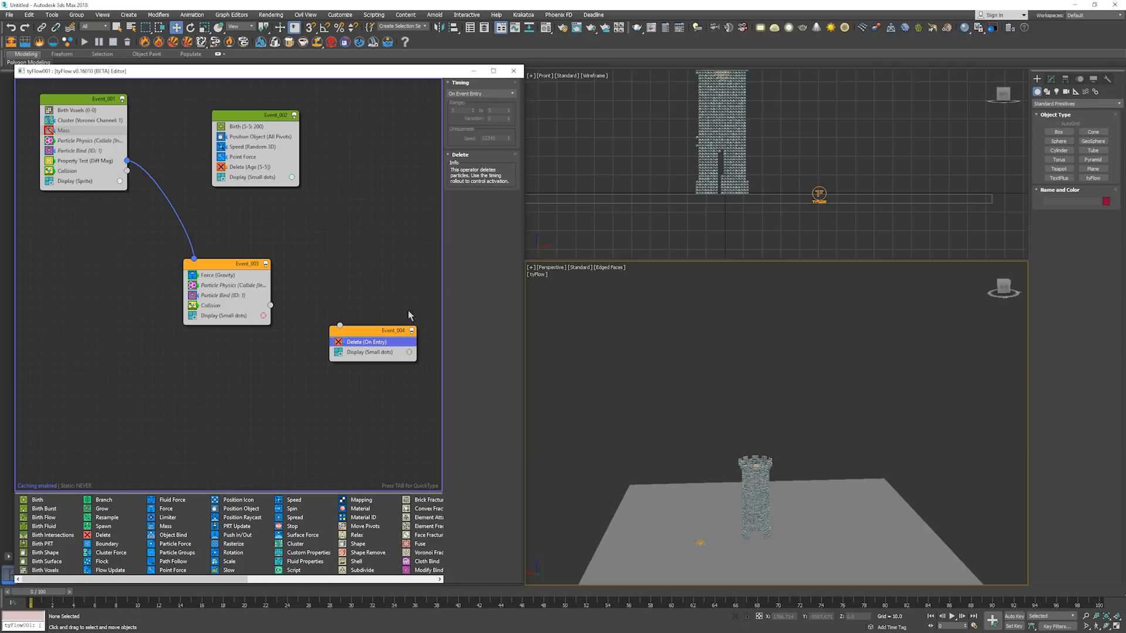
pyautogui.click(303, 305)
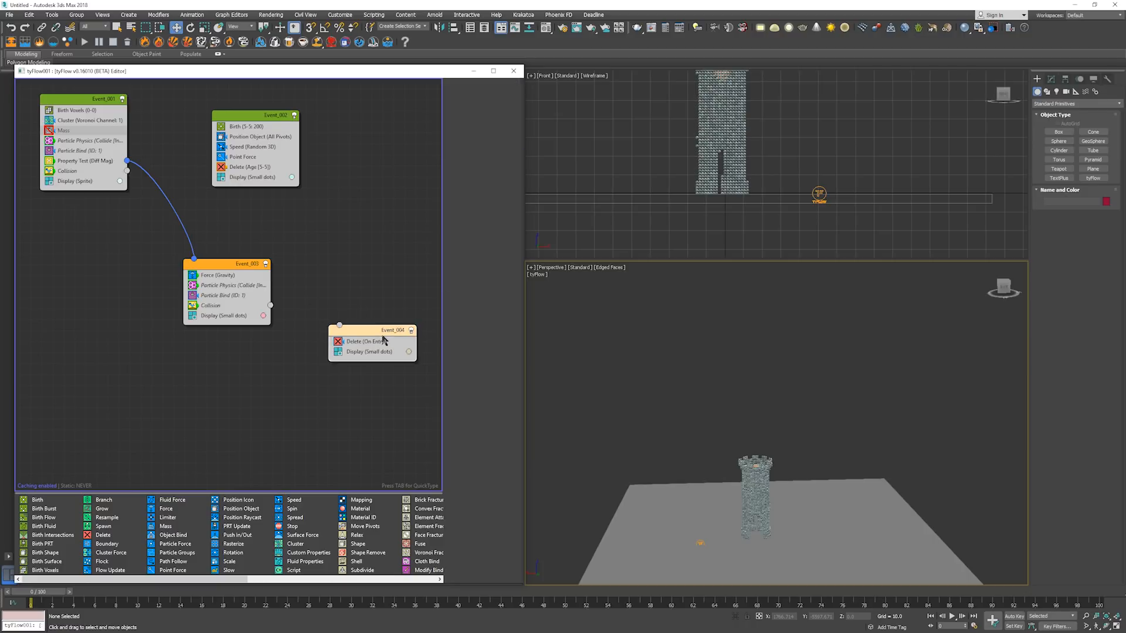
pyautogui.moveTo(386, 347); pyautogui.dragTo(389, 366)
pyautogui.click(347, 285)
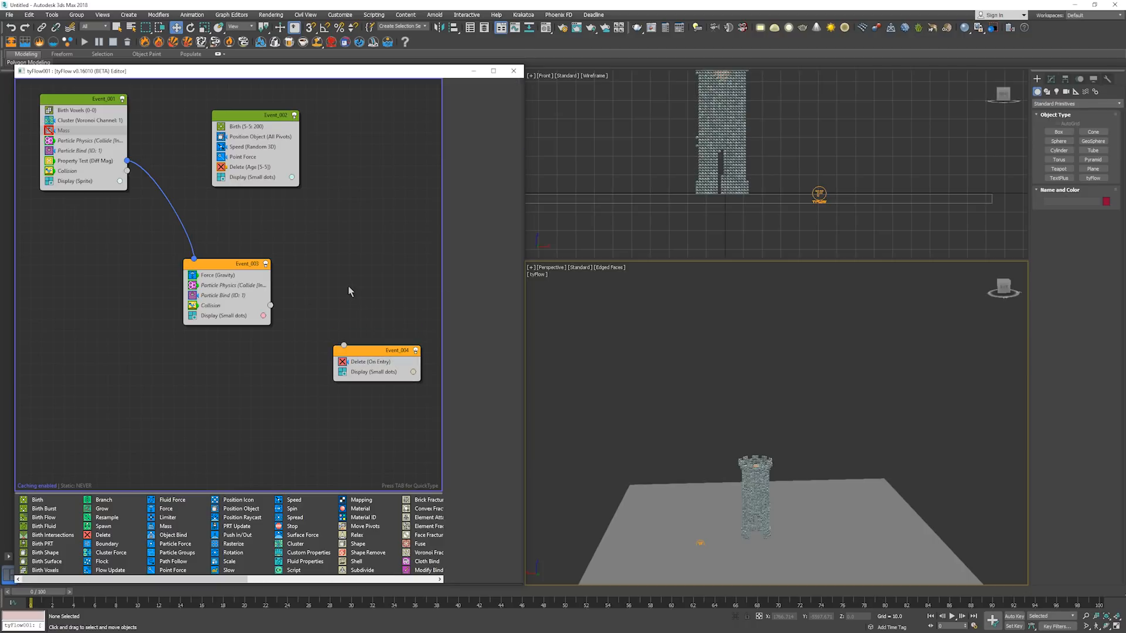
# Add a Surface Test operator to Event_003 and place it between Particle Bind and Collision.
pyautogui.click(228, 263)
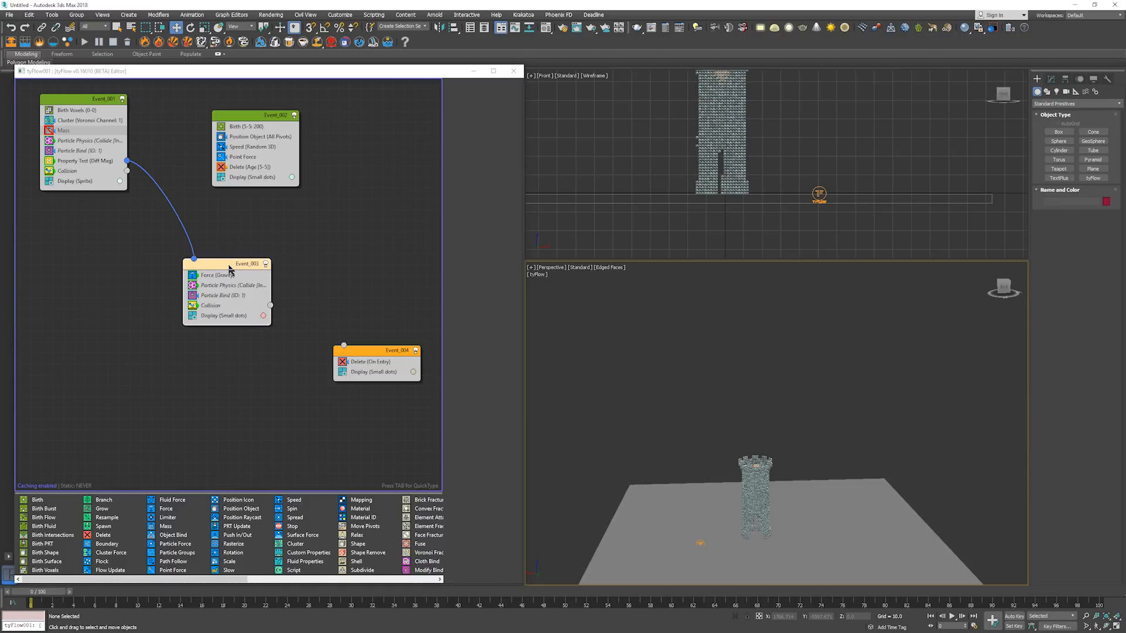
pyautogui.press('Tab')
pyautogui.write('sf')
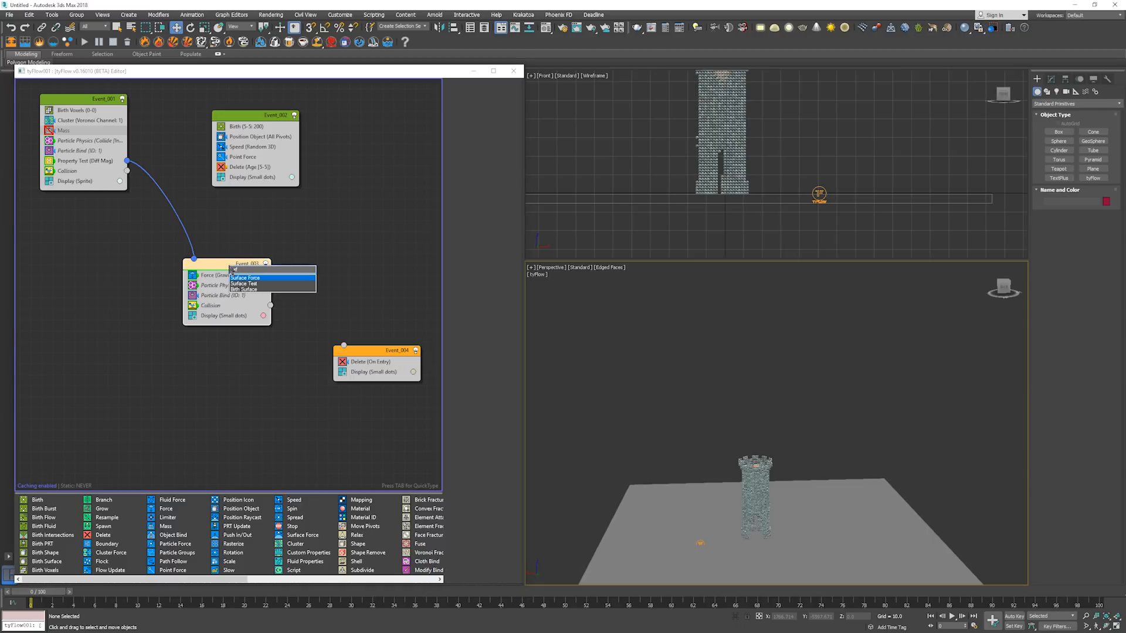
pyautogui.press('Down')
pyautogui.press('Return')
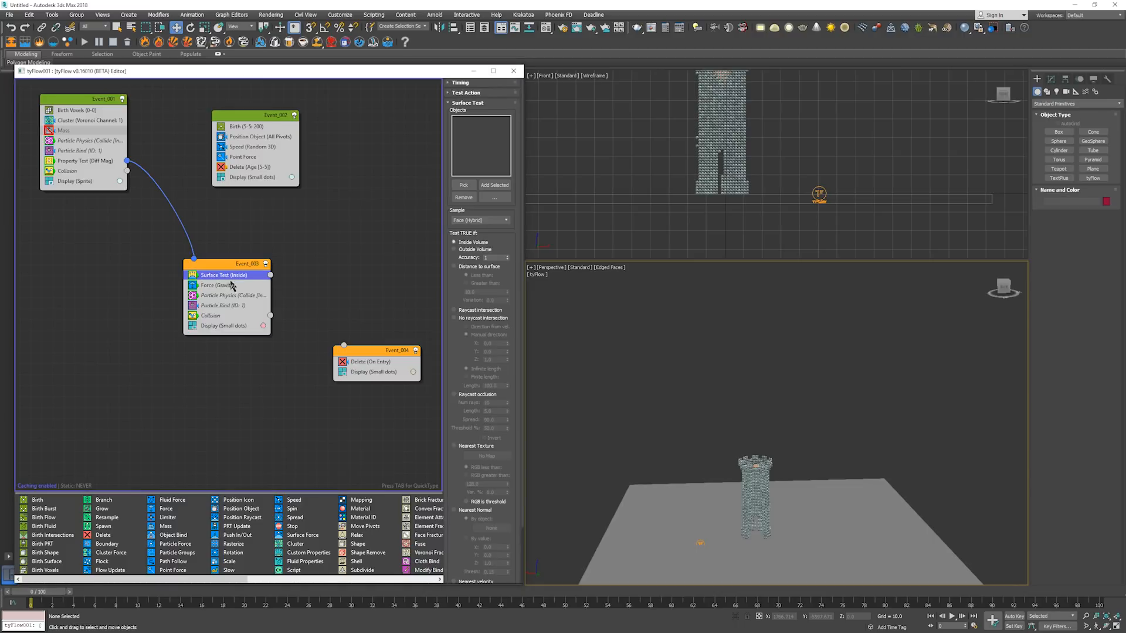
pyautogui.moveTo(233, 275); pyautogui.dragTo(239, 313)
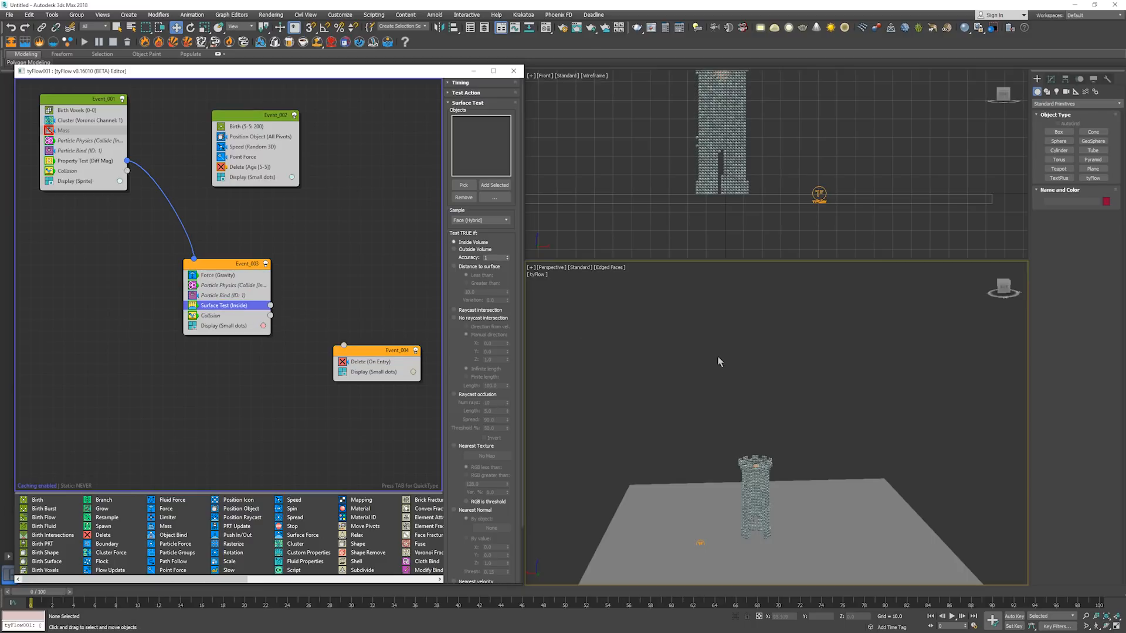
# Create a box about 365 × 365 × 201 units that encloses the tower and the ground slab.
pyautogui.click(1058, 131)
pyautogui.scroll(-3, 760, 443)
pyautogui.moveTo(760, 443); pyautogui.dragTo(884, 469)
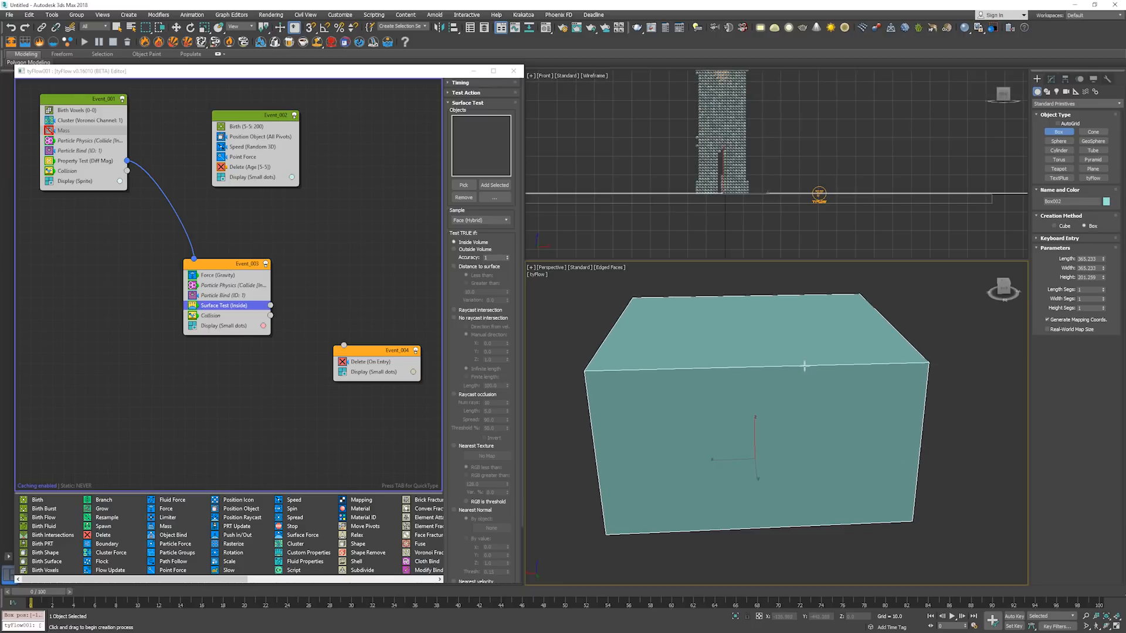
pyautogui.click(803, 367)
# Turn off Renderable in the new box's object properties and lower the box slightly around the ground slab.
pyautogui.press('w')
pyautogui.rightClick(781, 352)
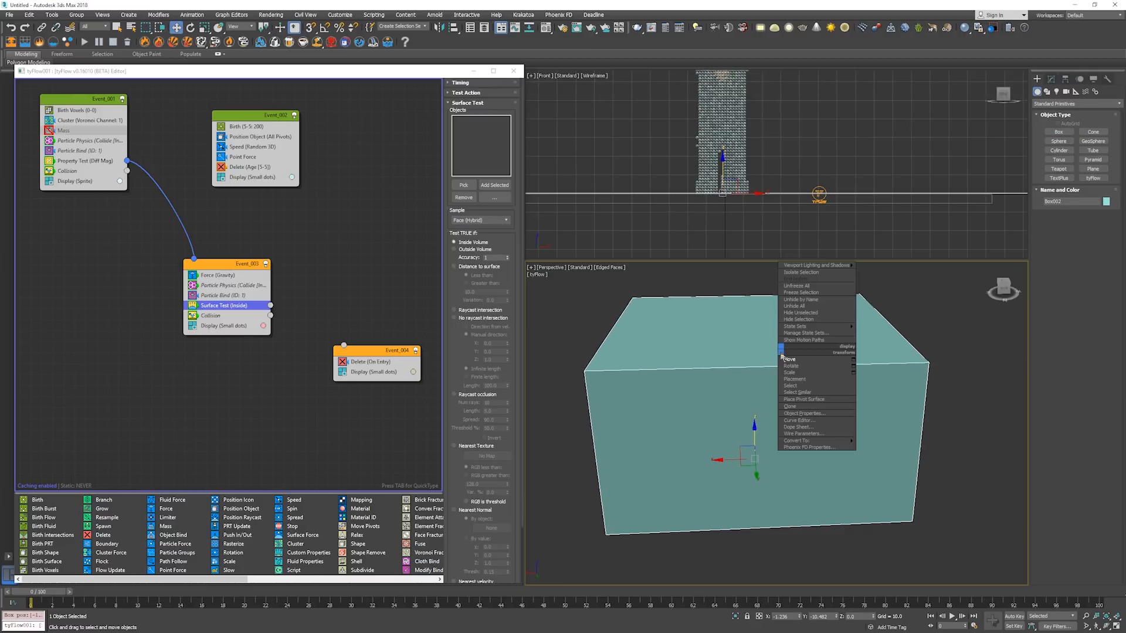
pyautogui.click(814, 413)
pyautogui.click(583, 306)
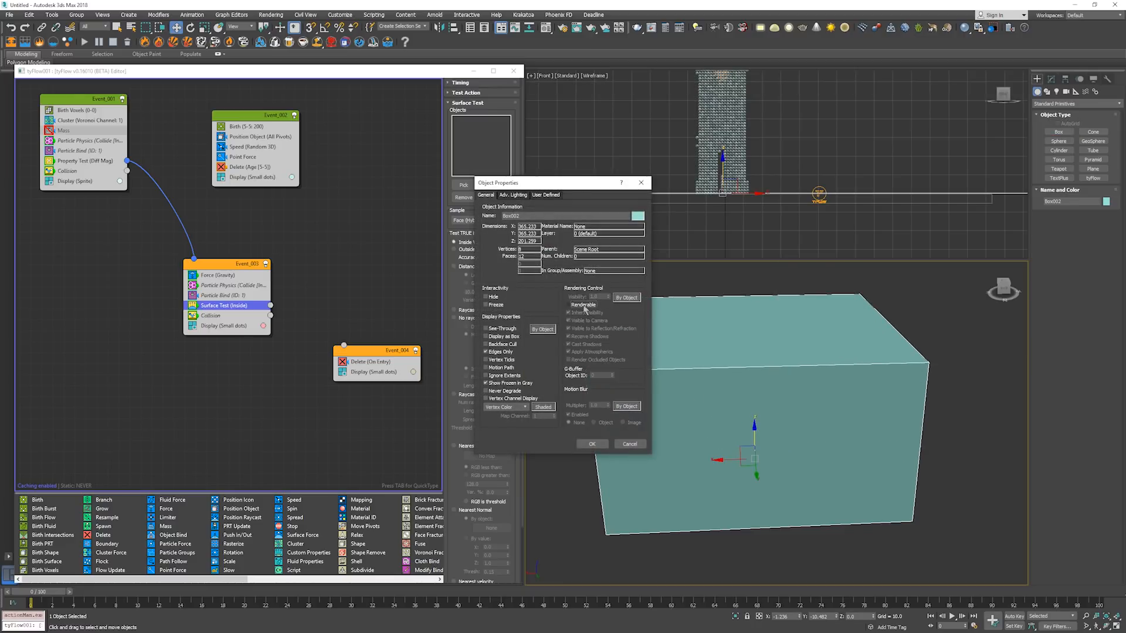
pyautogui.press('Return')
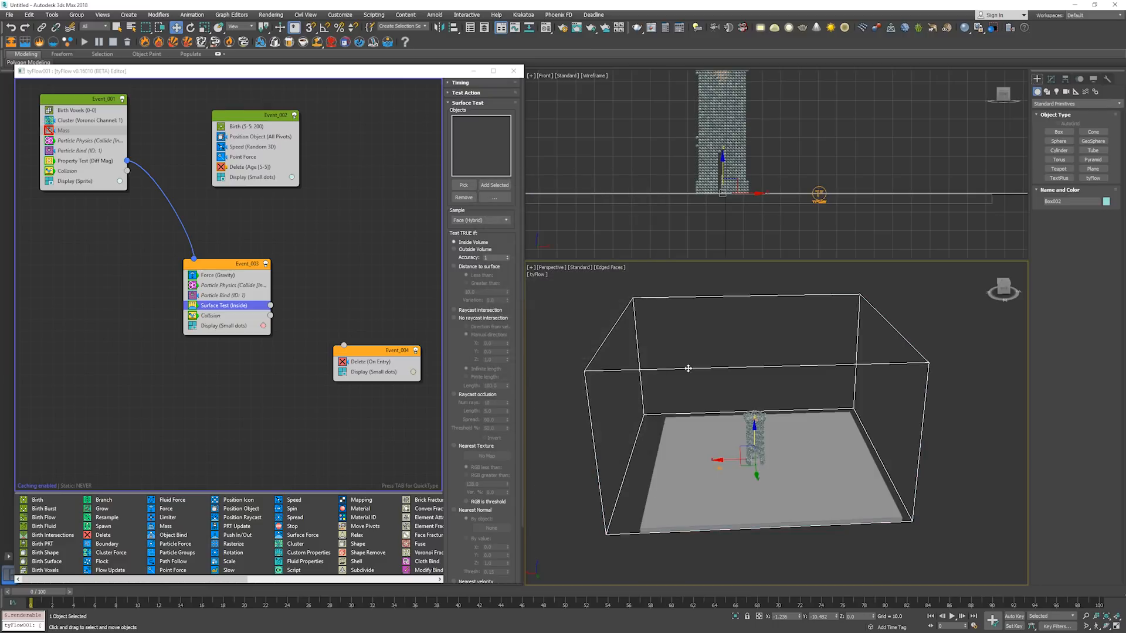
pyautogui.keyDown('alt'); pyautogui.moveTo(771, 430); pyautogui.dragTo(767, 408, button='middle'); pyautogui.keyUp('alt')
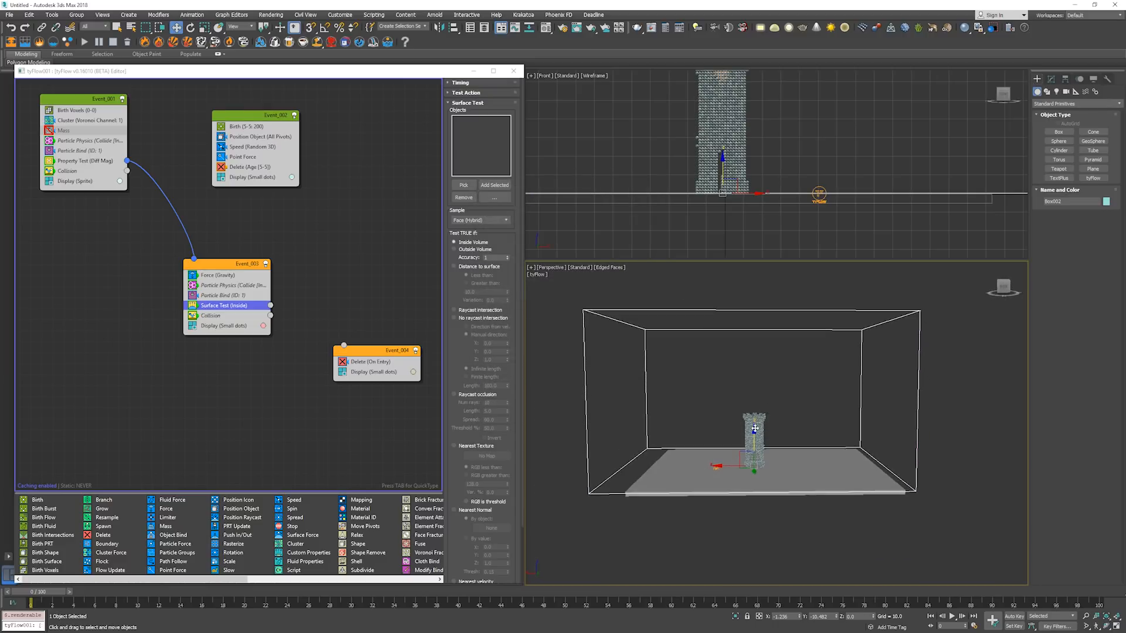
pyautogui.moveTo(754, 428); pyautogui.dragTo(756, 432)
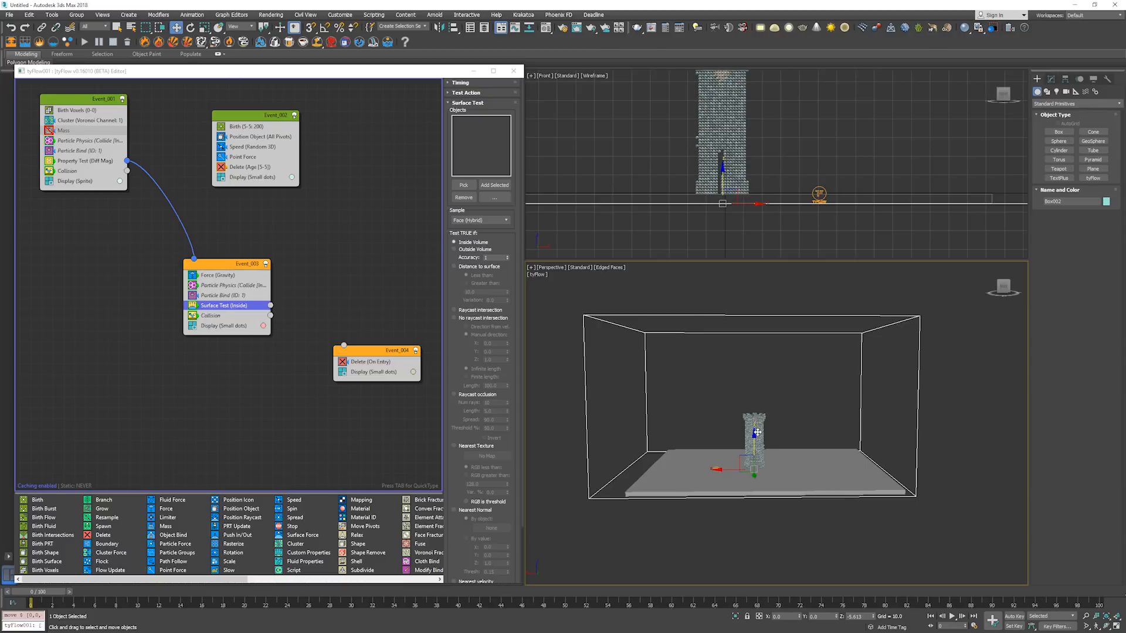
# Set Event_003's Surface Test to Outside Volume using the bounding box Box002 and connect its output to Event_004.
pyautogui.keyDown('alt'); pyautogui.moveTo(758, 432); pyautogui.dragTo(693, 411, button='middle'); pyautogui.keyUp('alt')
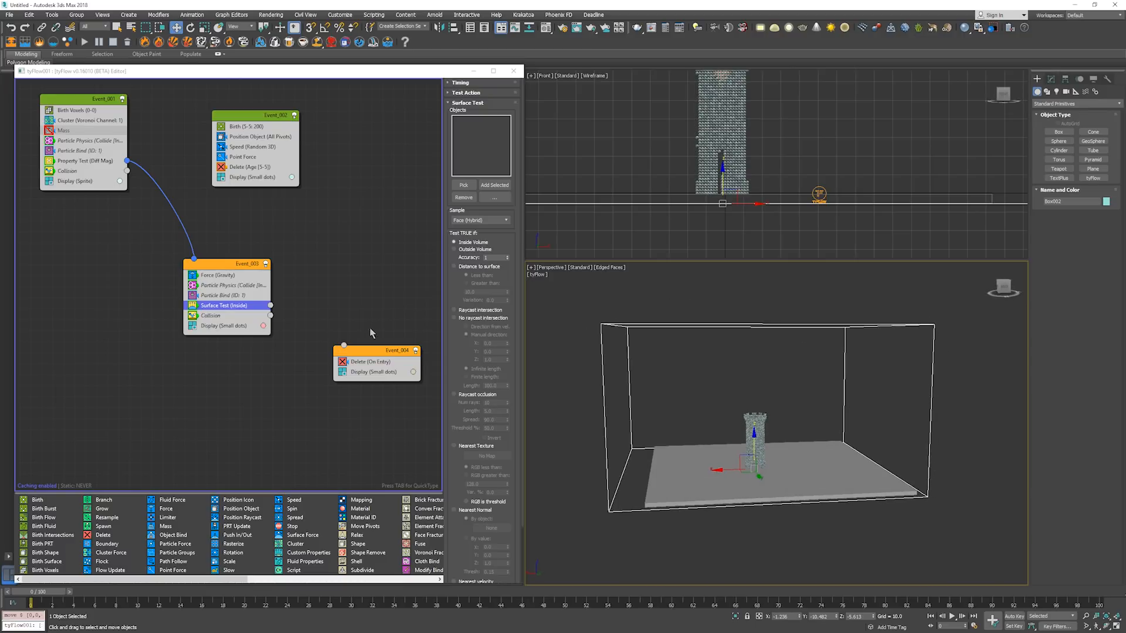
pyautogui.click(463, 185)
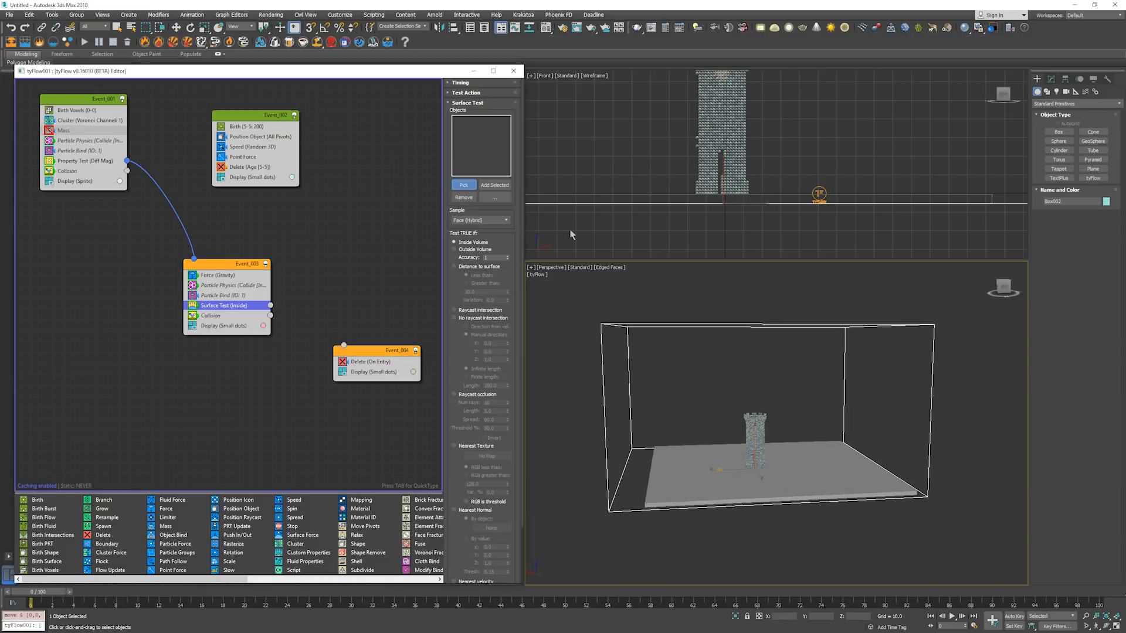
pyautogui.click(692, 326)
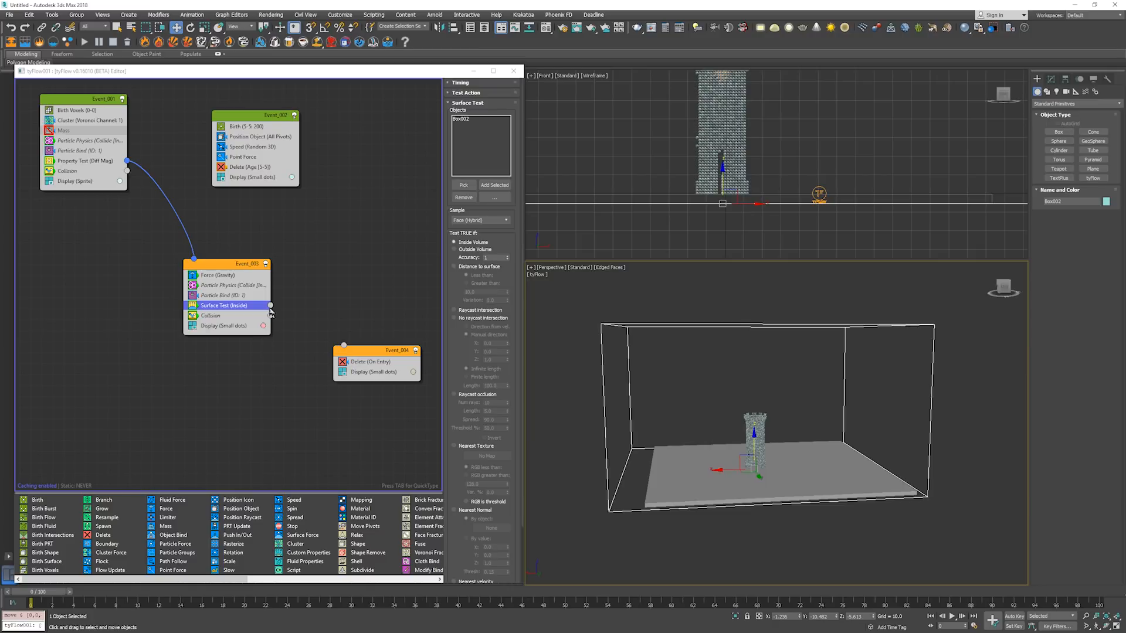
pyautogui.moveTo(270, 305); pyautogui.dragTo(343, 346)
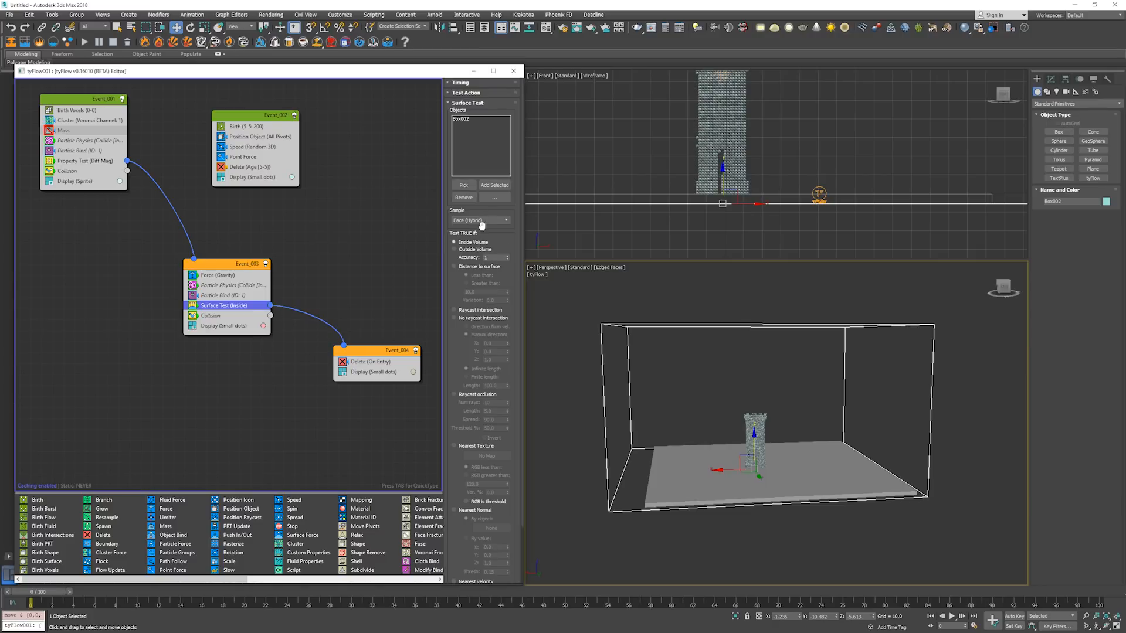
pyautogui.click(476, 250)
# Play the simulation and examine the debris relative to the bounding box and ground slab, including in wireframe, before returning to frame 0.
pyautogui.scroll(5, 720, 385)
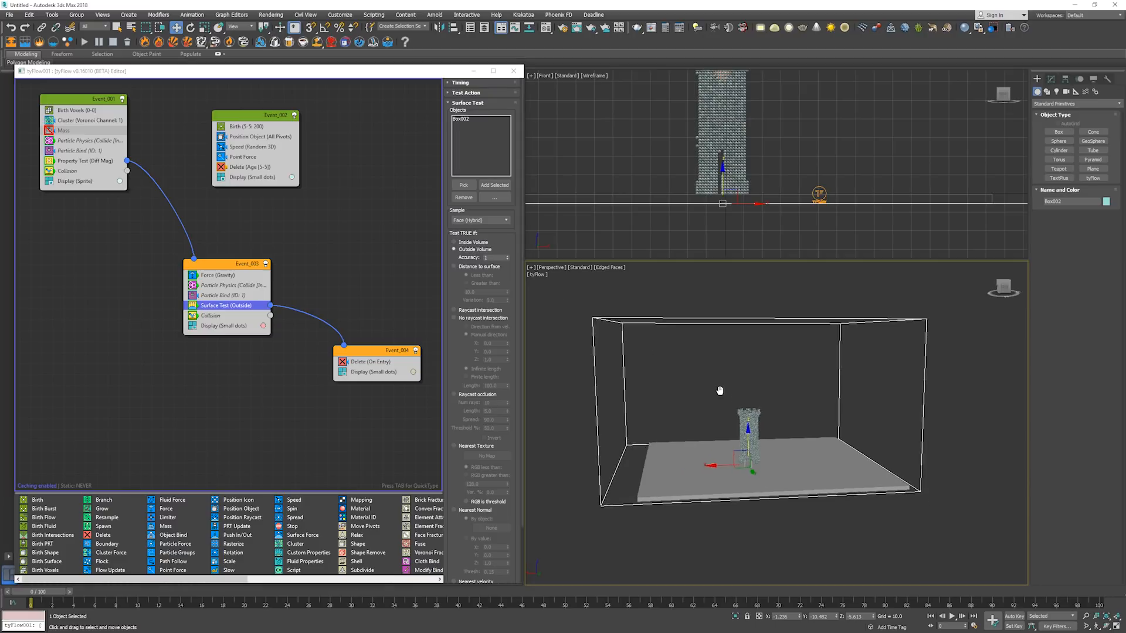
pyautogui.press('/')
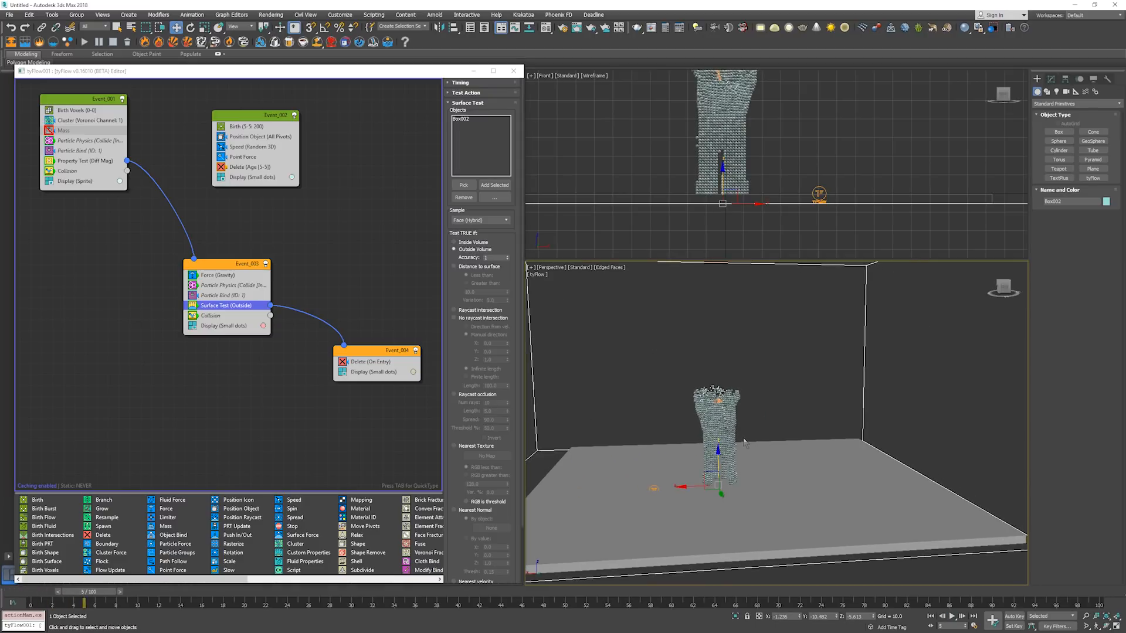
pyautogui.scroll(-4, 747, 441)
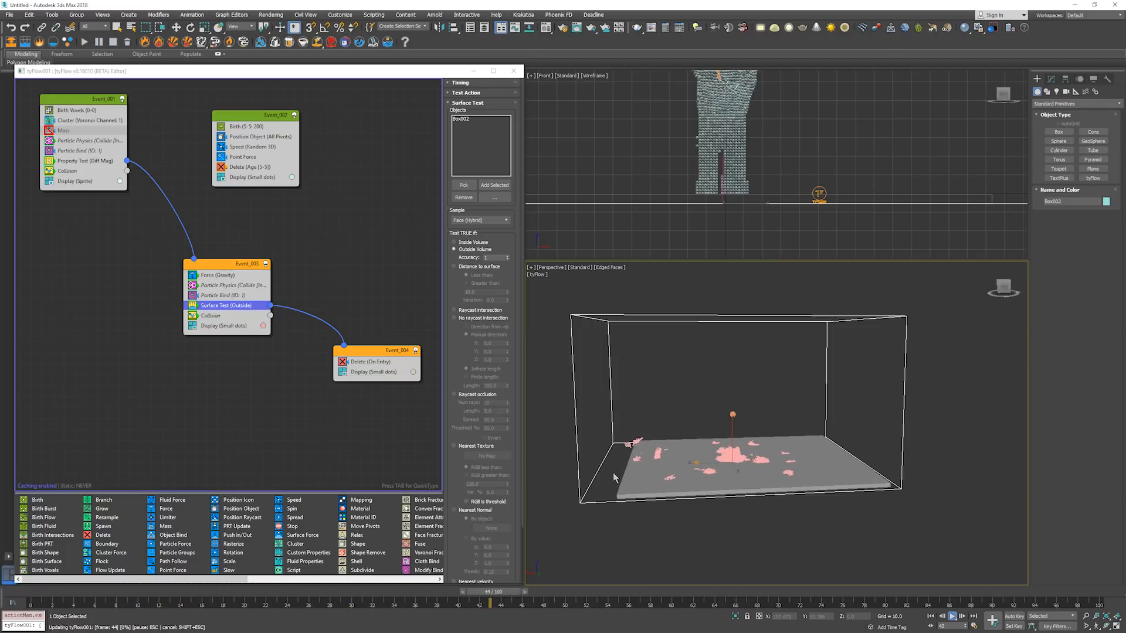
pyautogui.press('w')
pyautogui.click(694, 403)
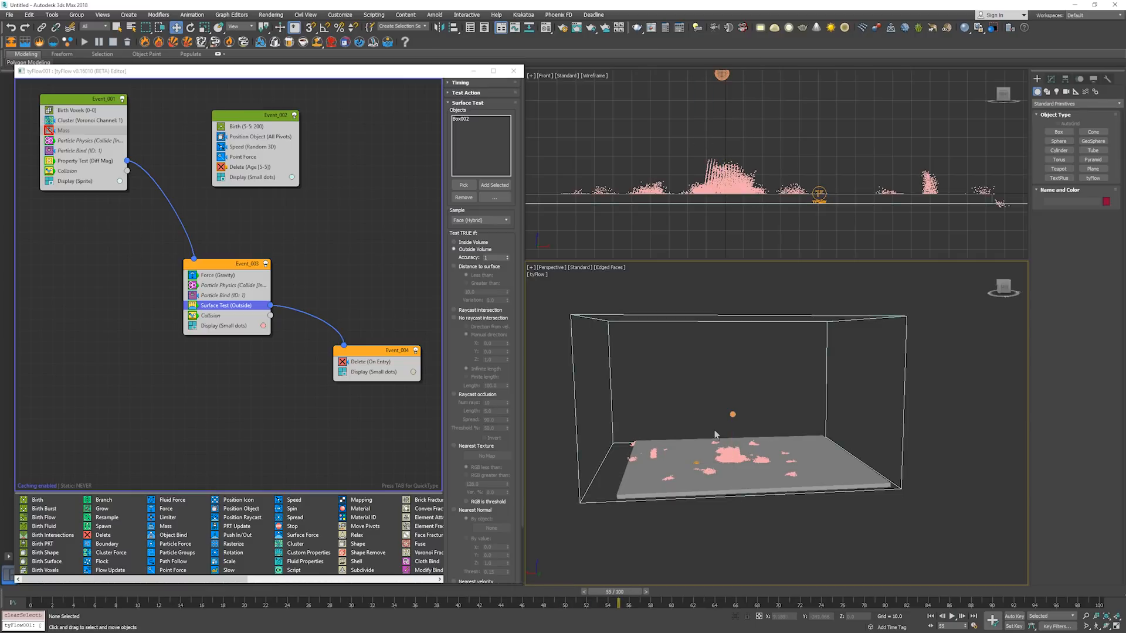
pyautogui.scroll(3, 713, 435)
pyautogui.moveTo(713, 435); pyautogui.dragTo(697, 417, button='middle')
pyautogui.scroll(-3, 697, 416)
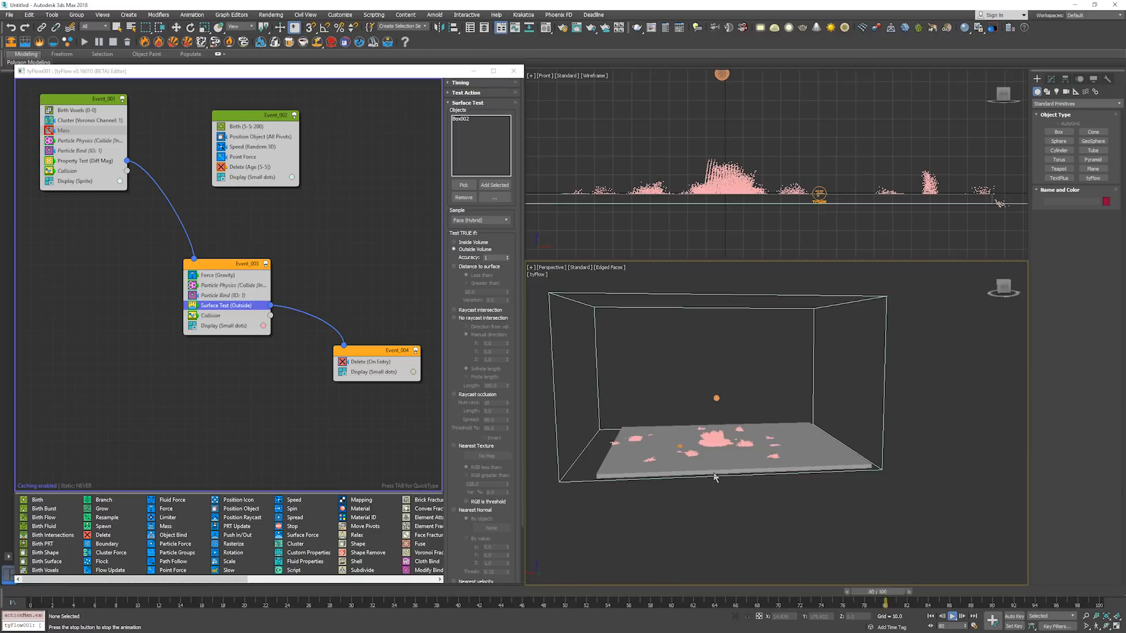
pyautogui.scroll(5, 725, 452)
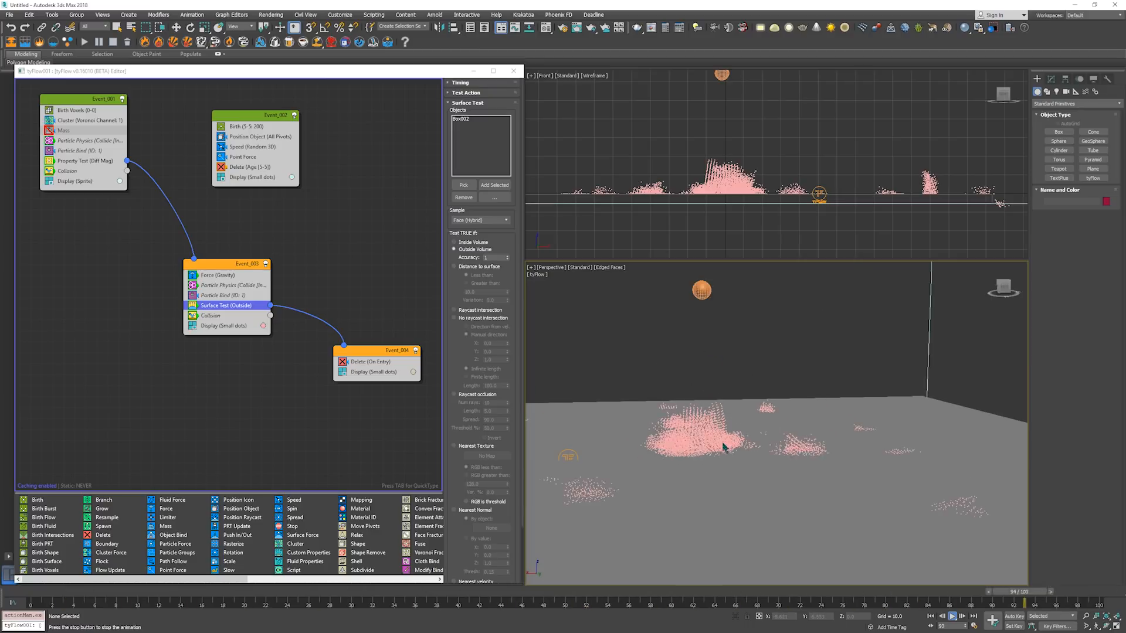
pyautogui.press('F3')
pyautogui.keyDown('alt'); pyautogui.moveTo(705, 433); pyautogui.dragTo(706, 421, button='middle'); pyautogui.keyUp('alt')
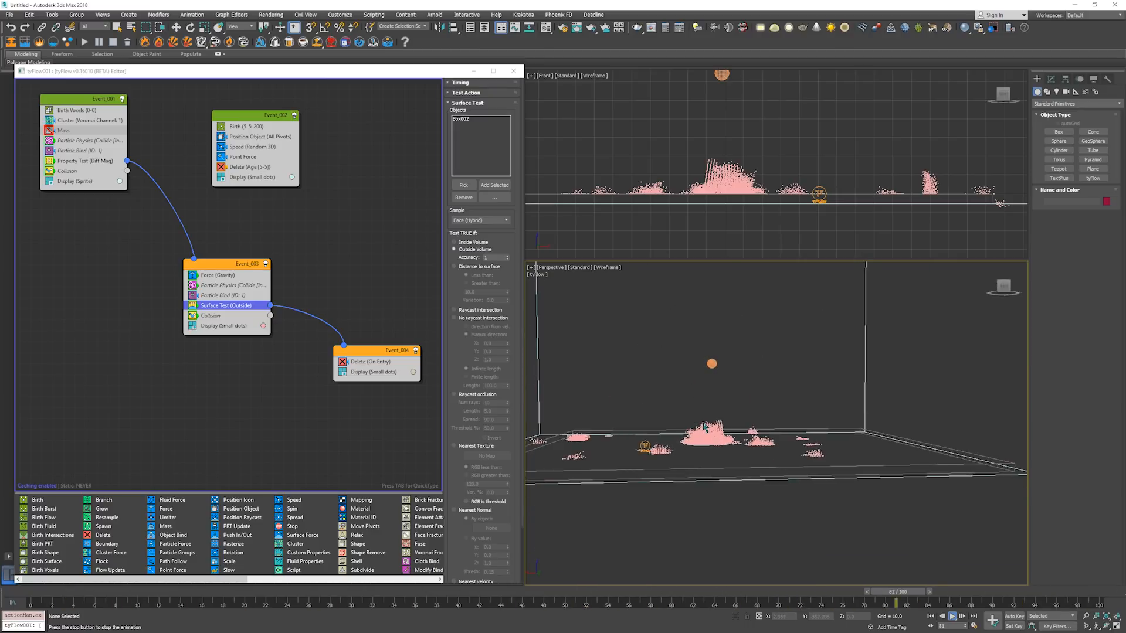
pyautogui.press('F3')
pyautogui.press('/')
pyautogui.press('Home')
# Replace Event_003's Display with a copy of Event_001's Sprite Display and make the two Display operators instances.
pyautogui.click(402, 305)
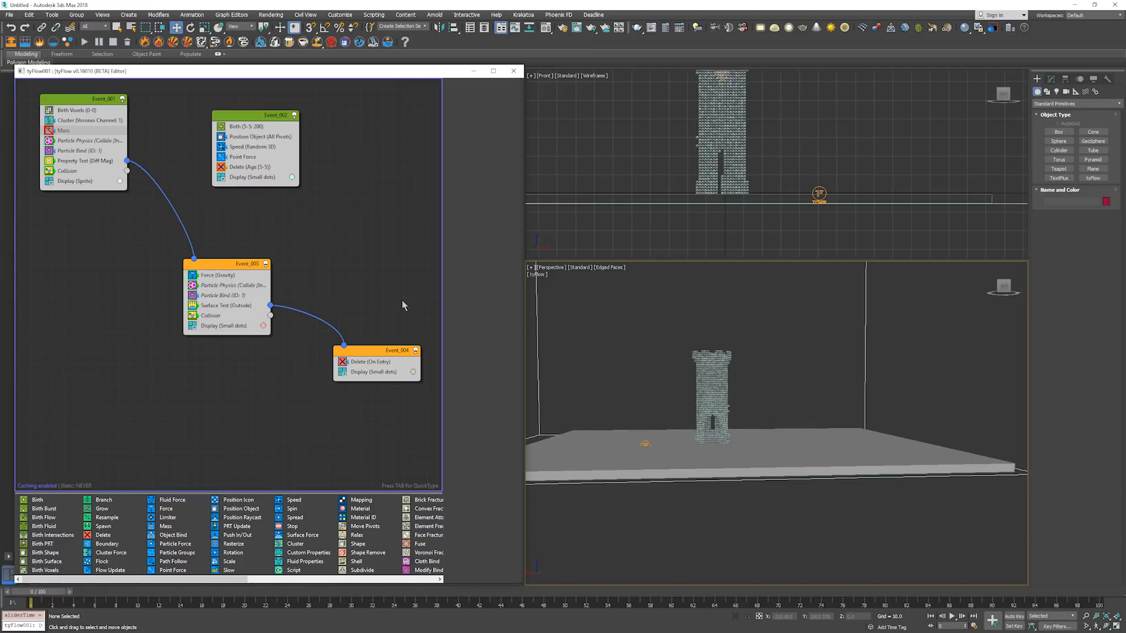
pyautogui.keyDown('ctrl'); pyautogui.moveTo(83, 186); pyautogui.dragTo(223, 331); pyautogui.keyUp('ctrl')
pyautogui.click(82, 180)
pyautogui.keyDown('ctrl'); pyautogui.click(221, 325); pyautogui.keyUp('ctrl')
pyautogui.rightClick(221, 325)
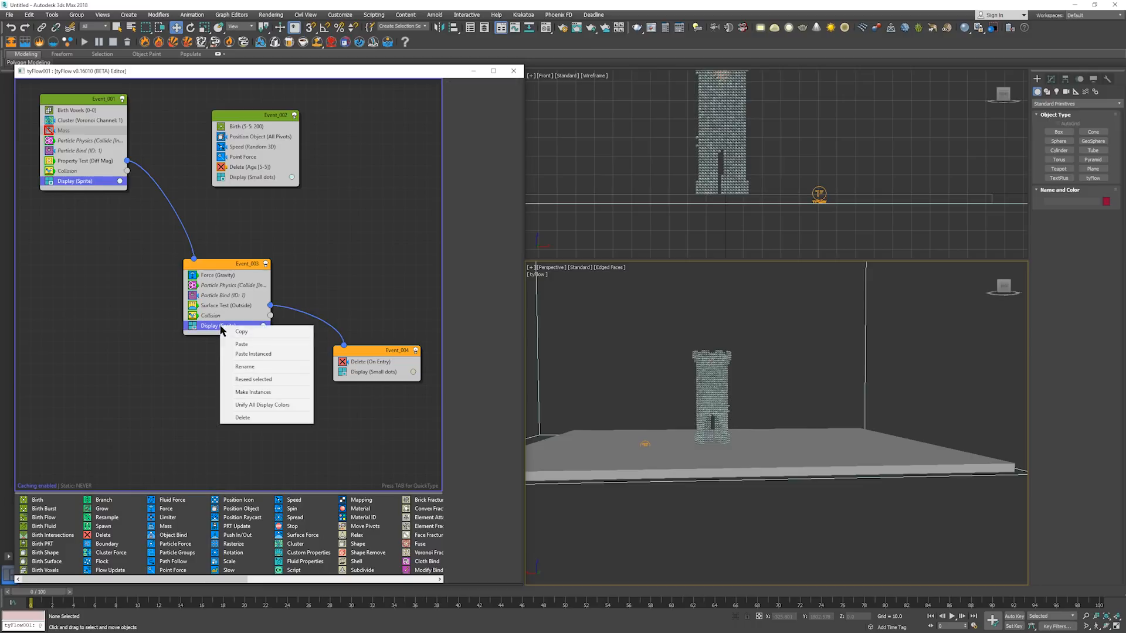
pyautogui.click(261, 392)
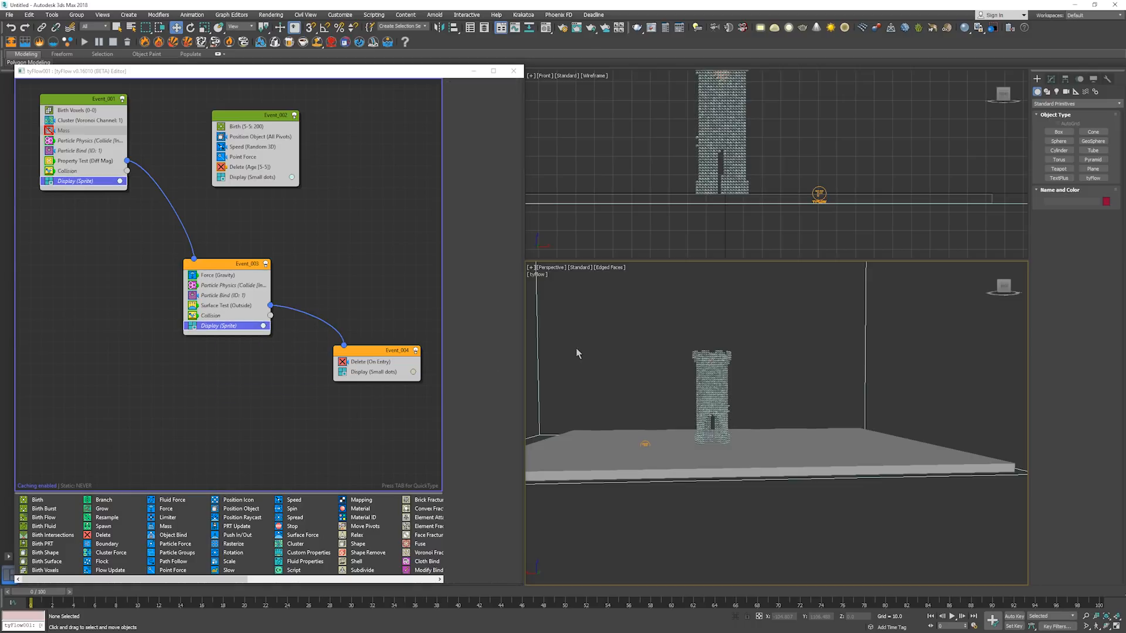
# Play the simulation, hold the scene at frame 0, and replay the destruction with the sprite display.
pyautogui.press('/')
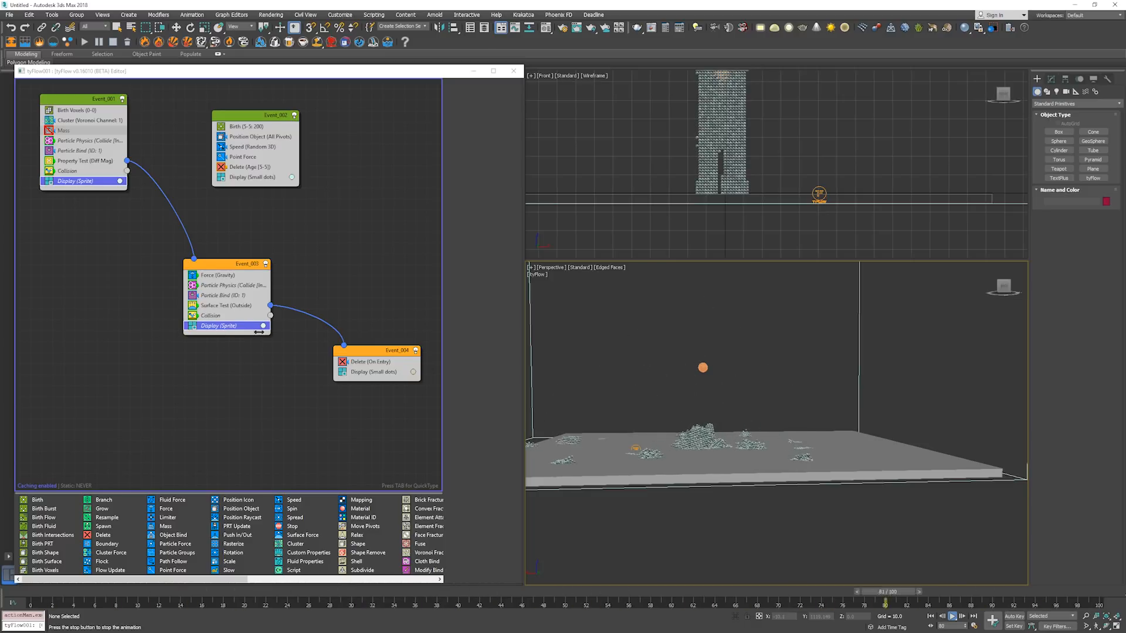
pyautogui.press('Home')
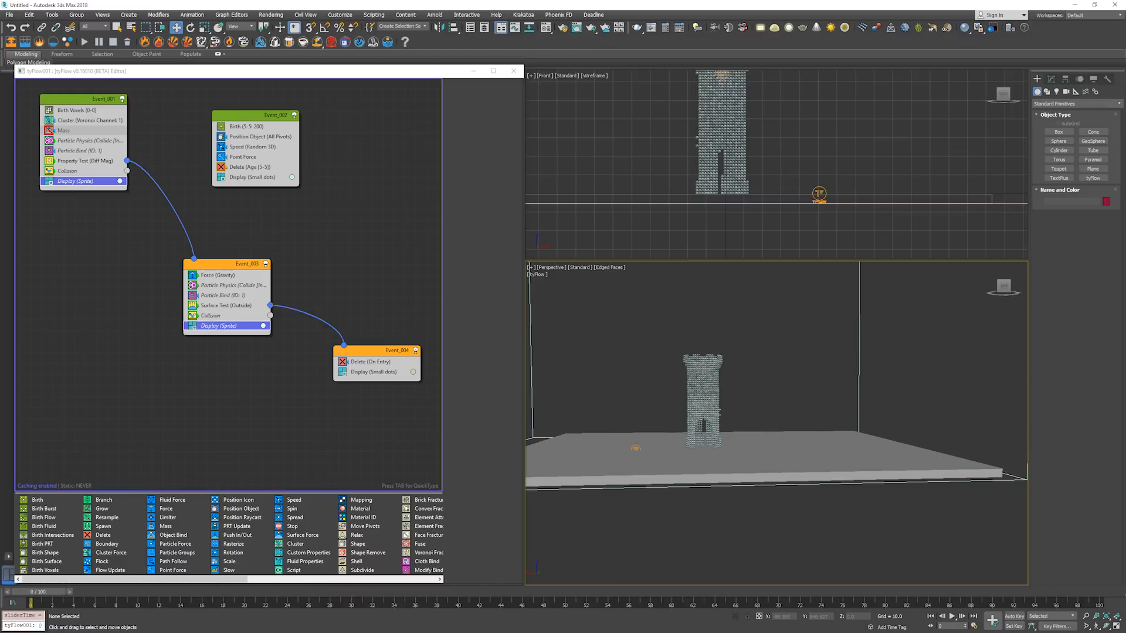
pyautogui.hotkey('ctrl', 'alt', 'h')
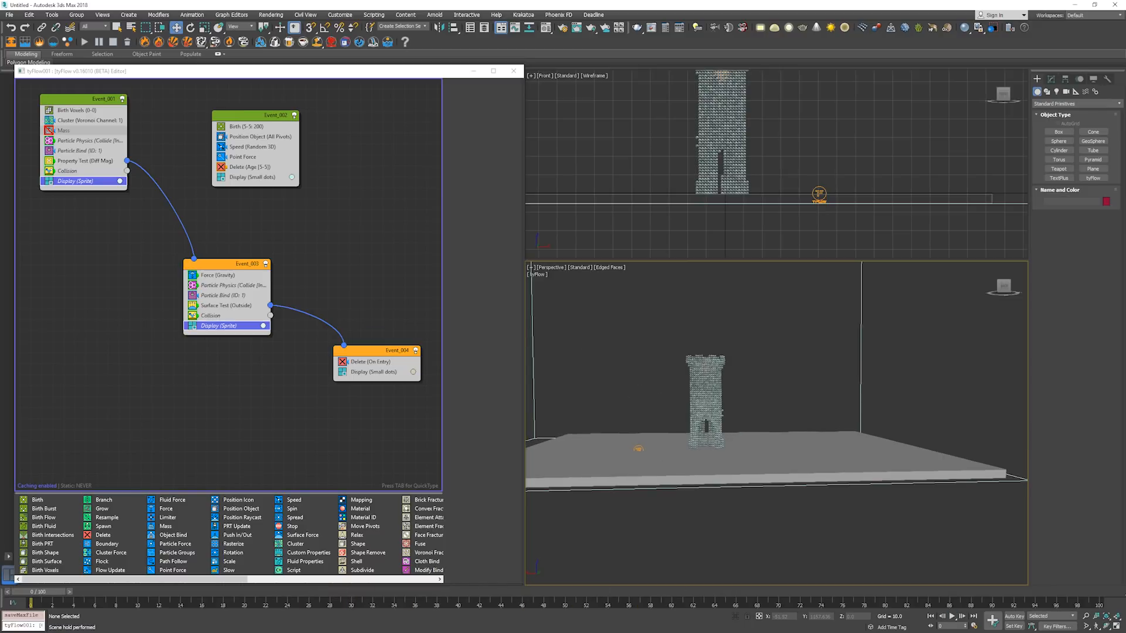
pyautogui.press('/')
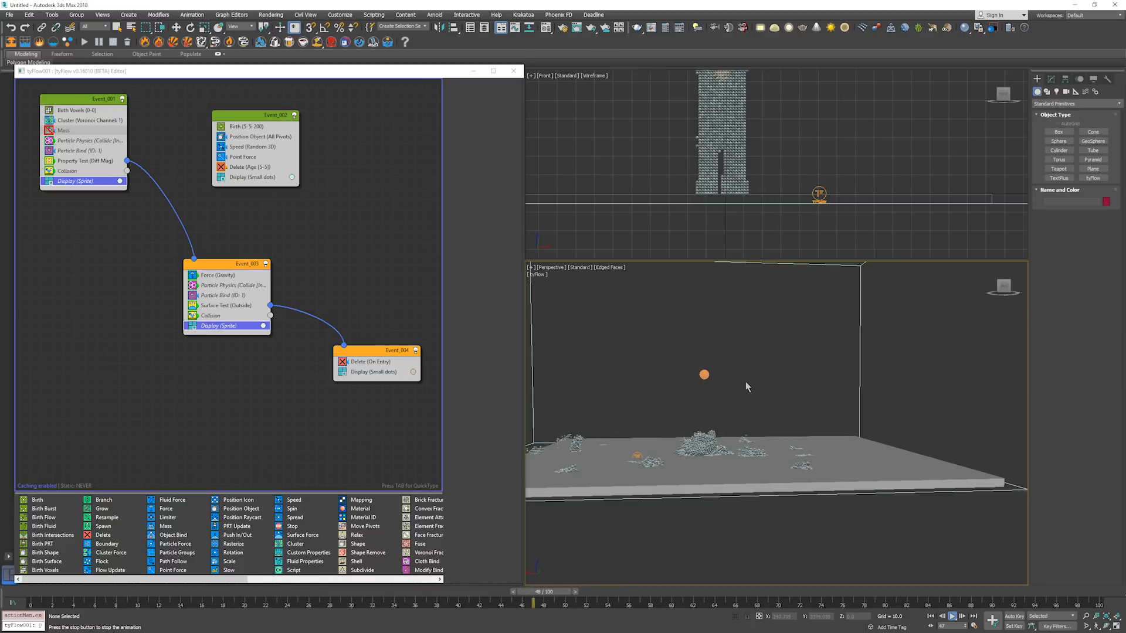
pyautogui.press('/')
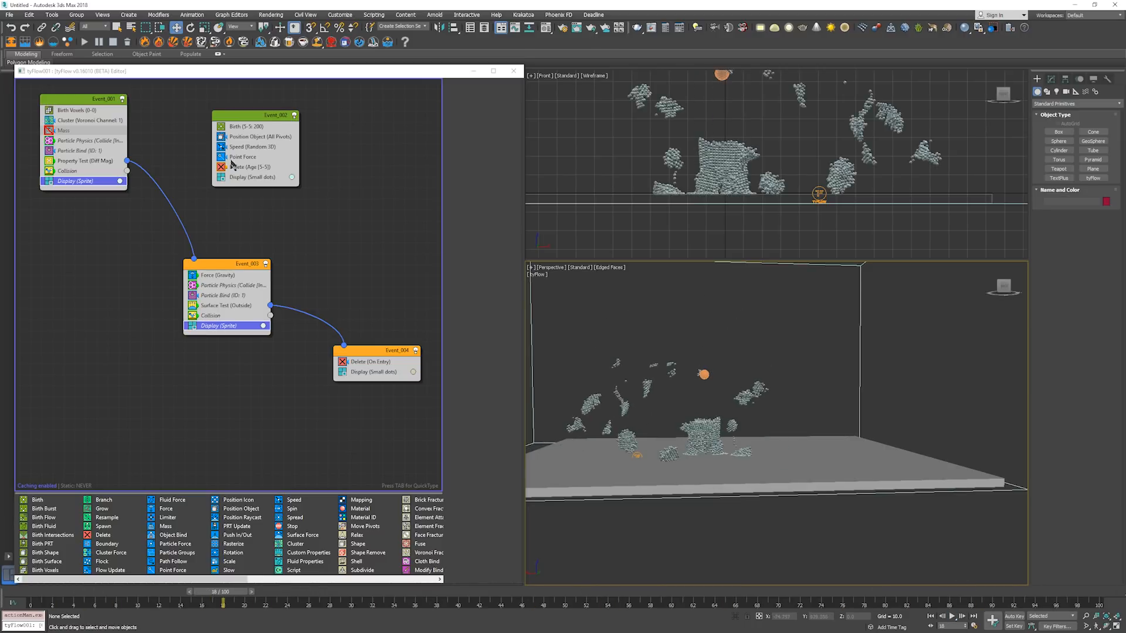
# Set the collision stiffness of Event_001's Particle Physics to 0.5 and replay the simulation from frame 0.
pyautogui.click(151, 132)
pyautogui.click(101, 141)
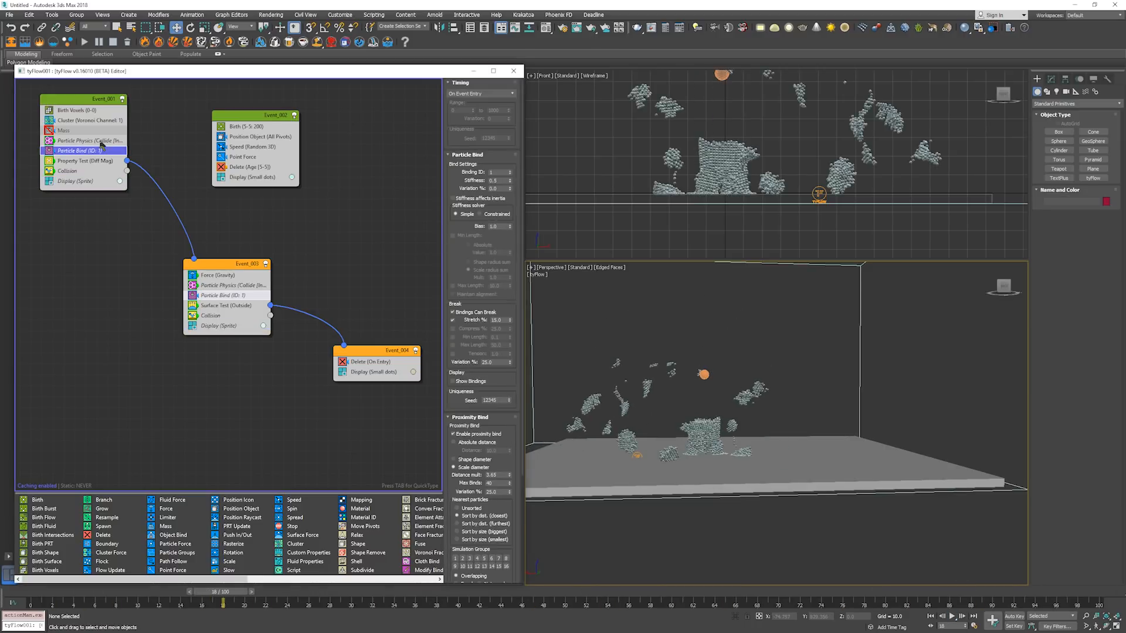
pyautogui.press('Home')
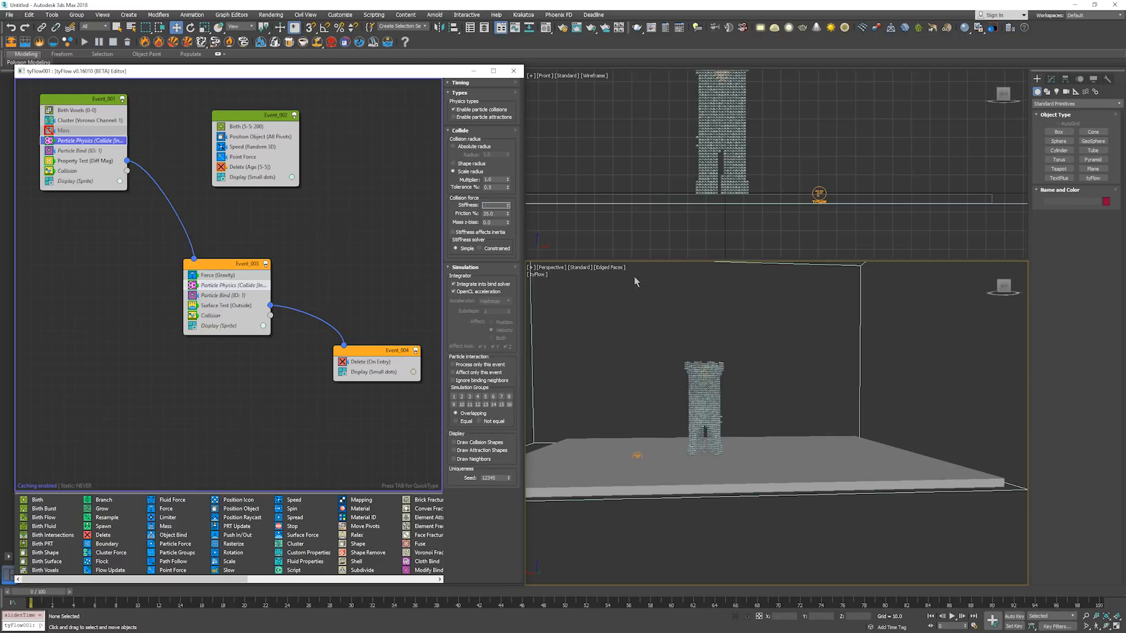
pyautogui.press('/')
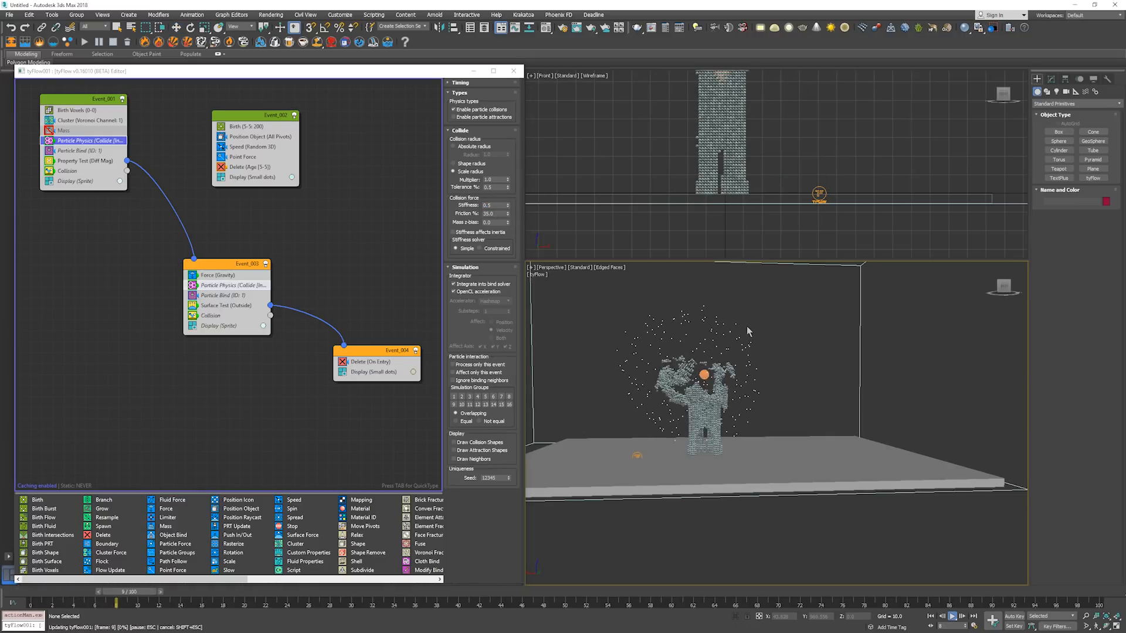
pyautogui.press('/')
pyautogui.press('w')
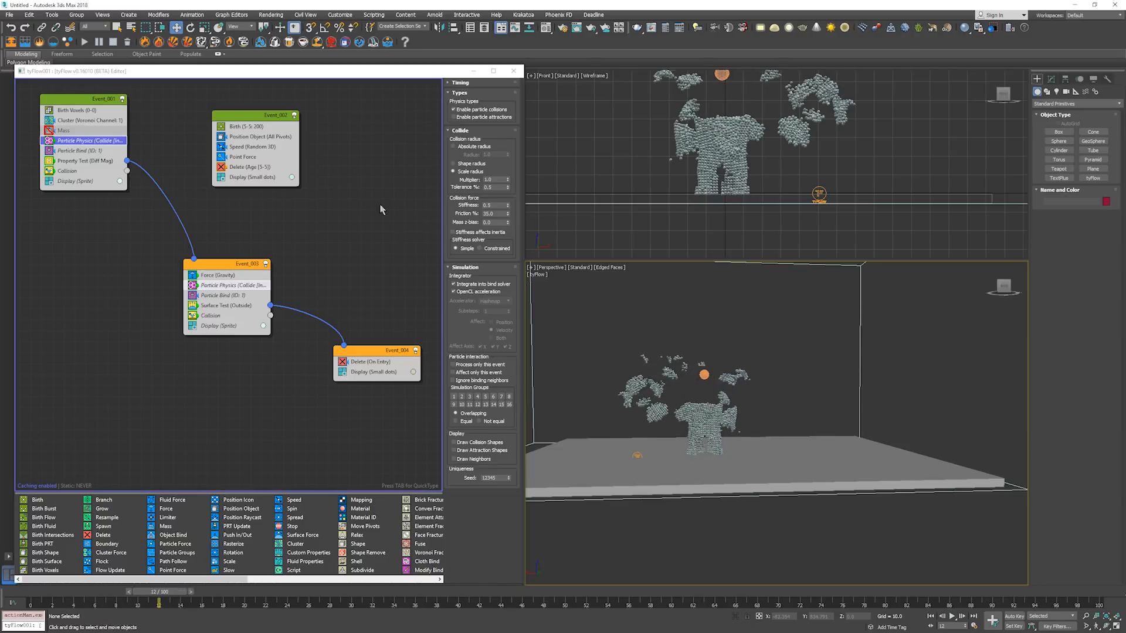
# Disable the Display operator in Event_002 and replay the simulation without the impact particles shown.
pyautogui.click(238, 178)
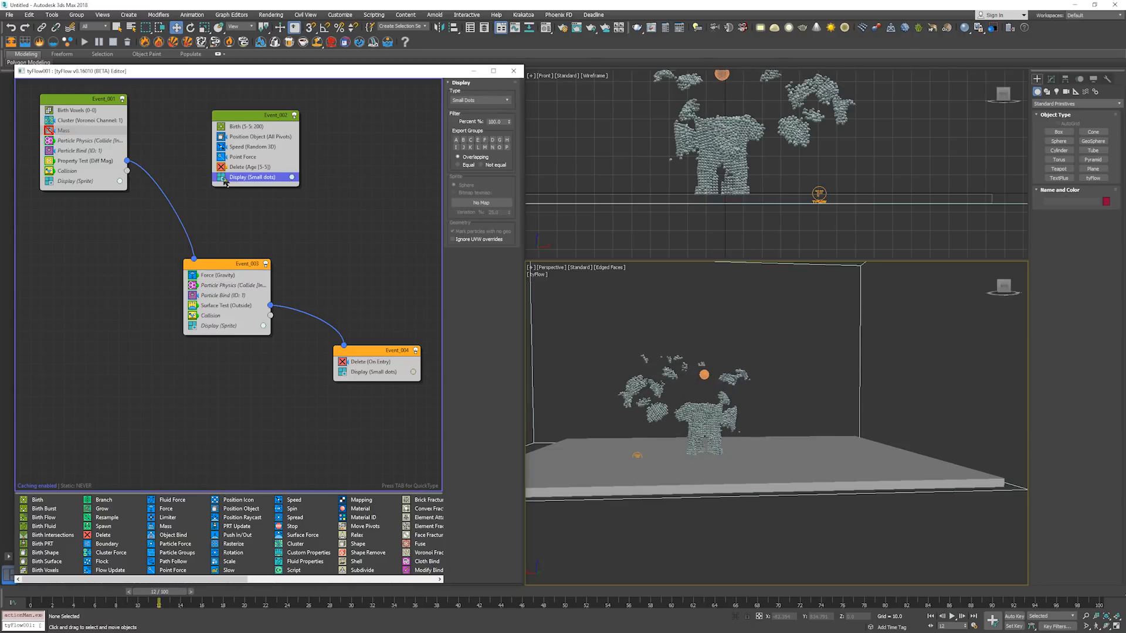
pyautogui.click(222, 179)
pyautogui.press('/')
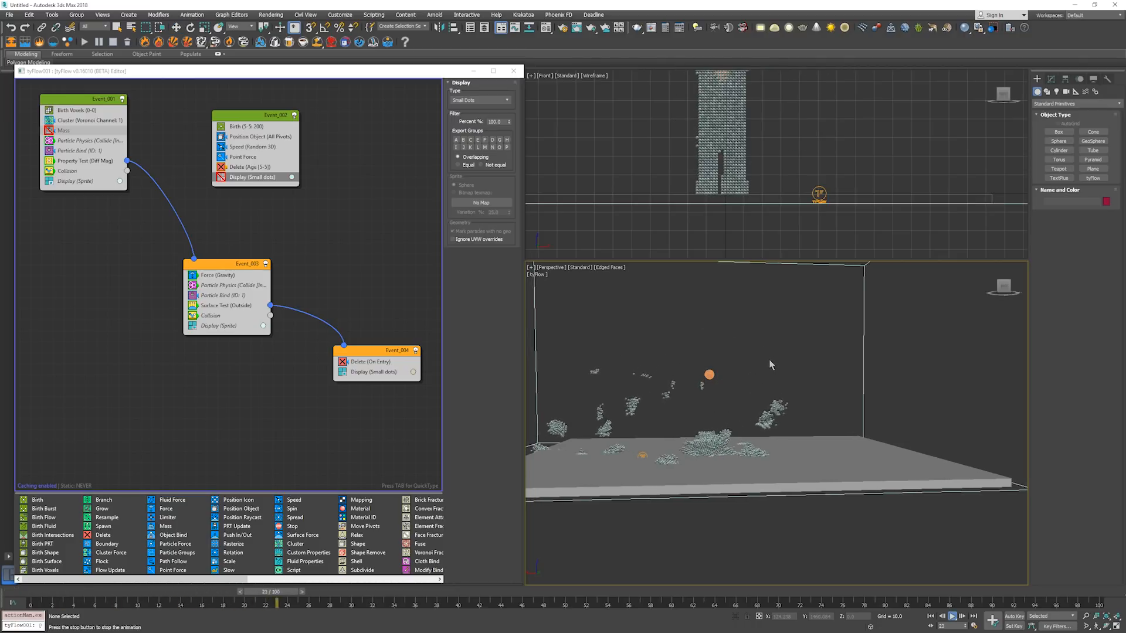
pyautogui.press('/')
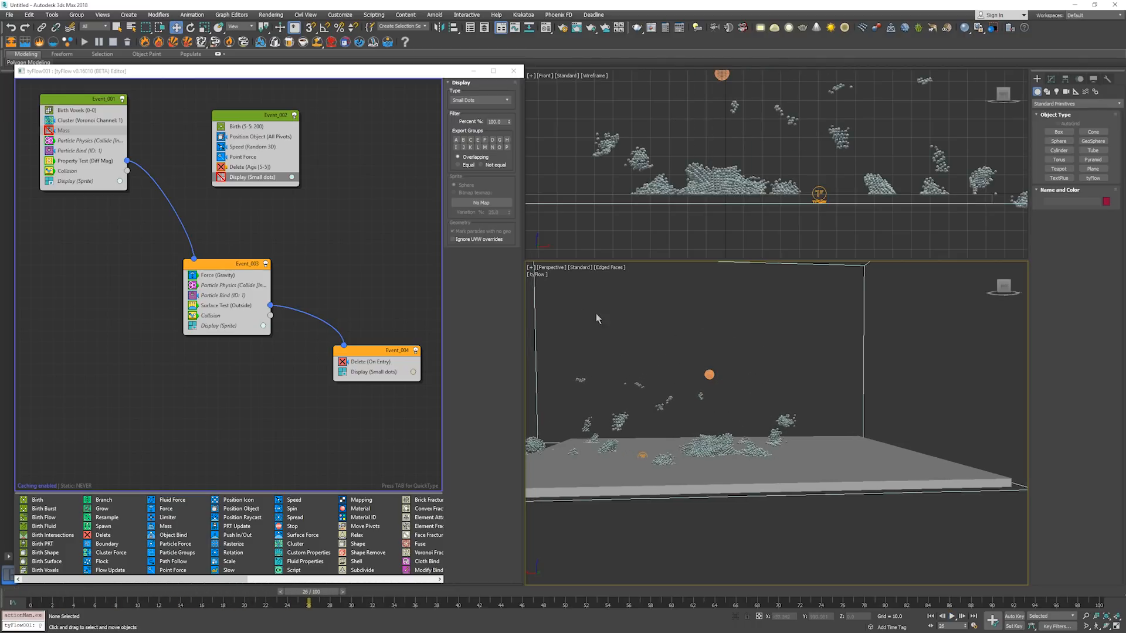
# Try a collision stiffness of 0.1 in Event_001's Particle Physics and replace it with 1.0.
pyautogui.click(92, 142)
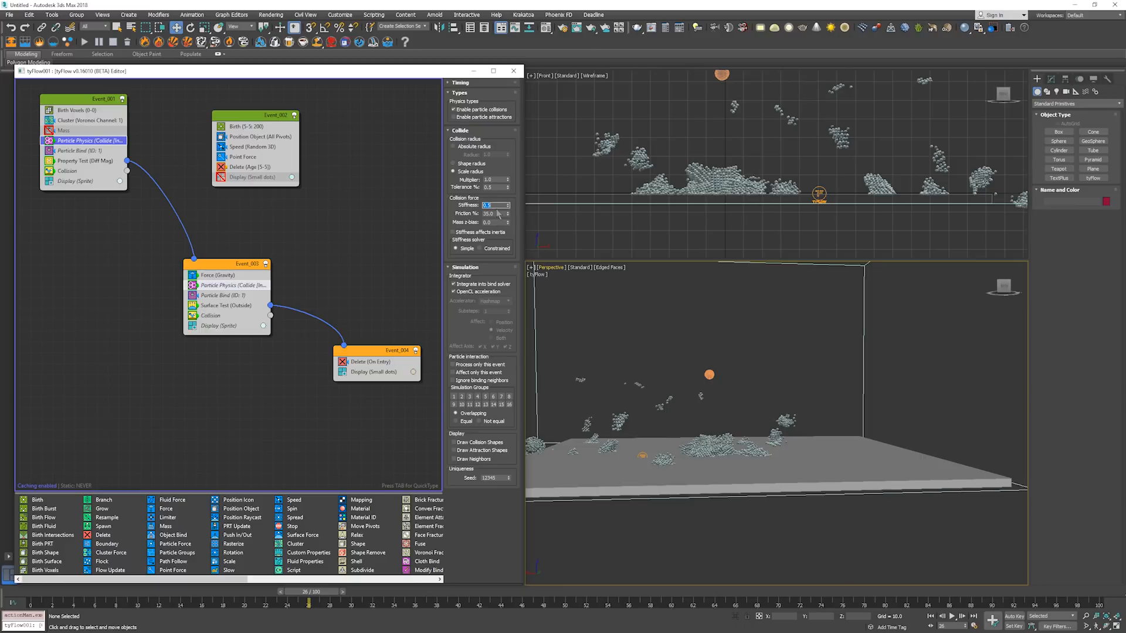
pyautogui.write('0.1')
pyautogui.press('Return')
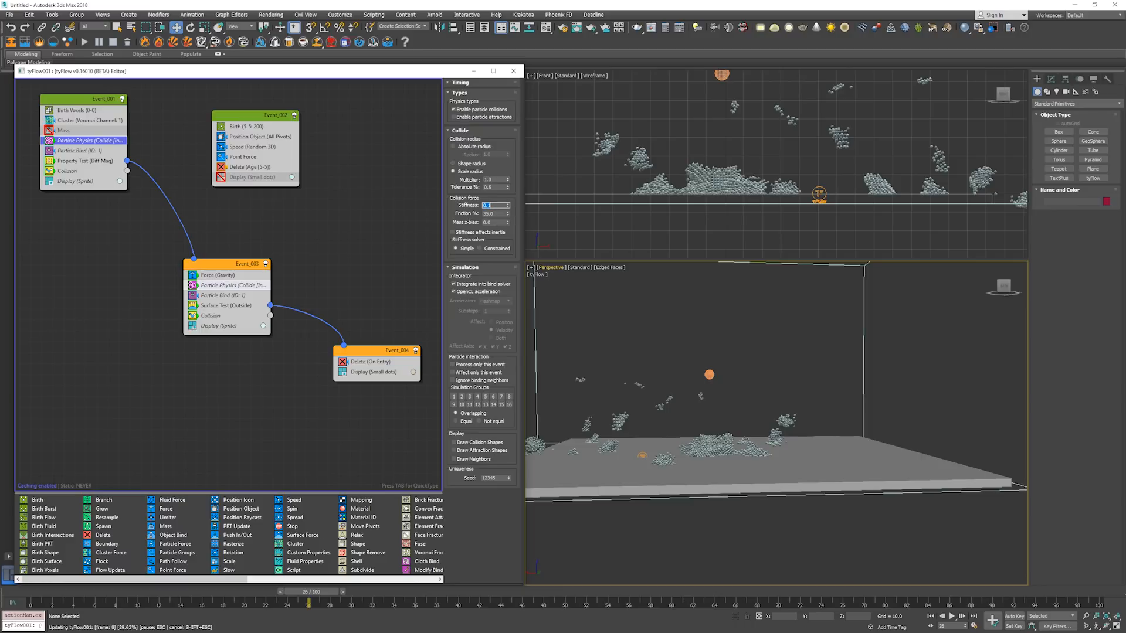
pyautogui.write('1.0')
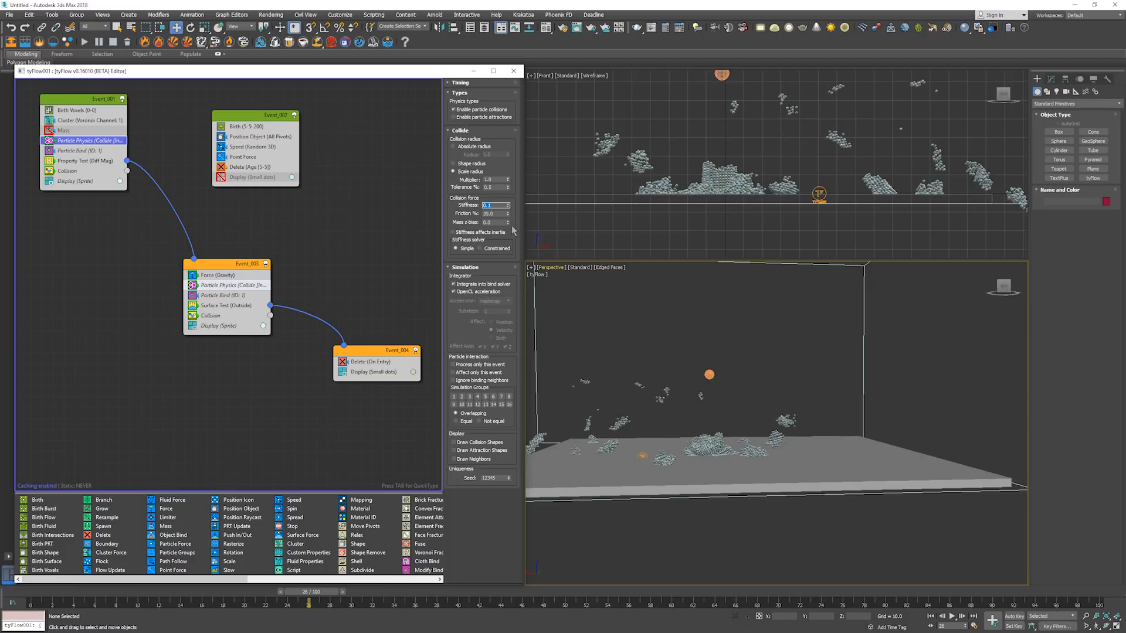
pyautogui.press('Return')
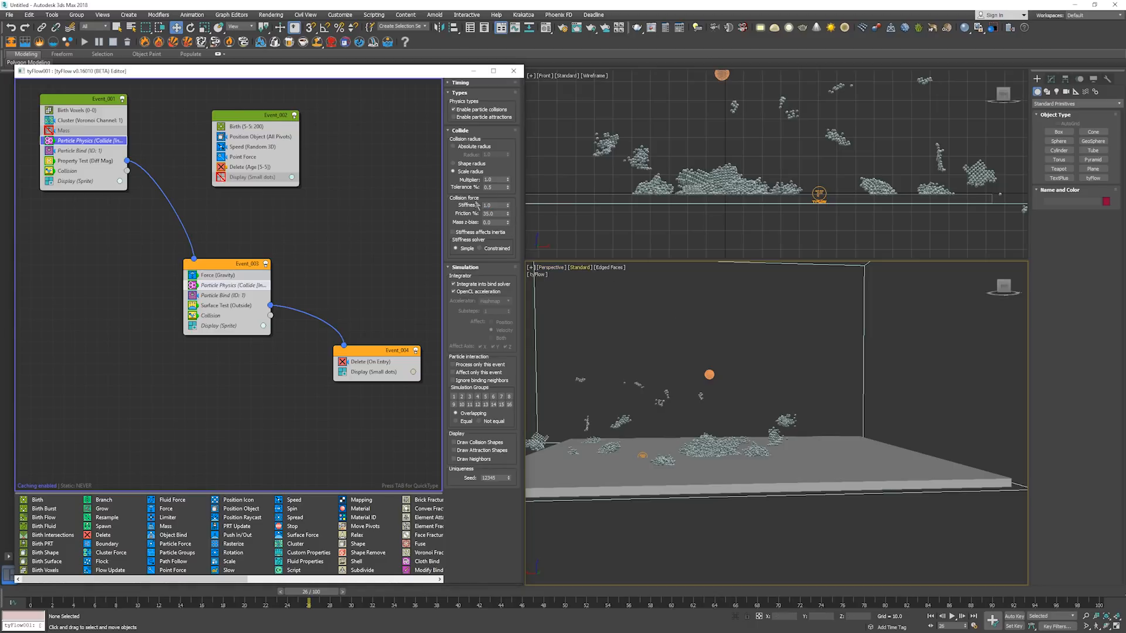
# Set the bind stiffness of Event_001's Particle Bind operator to 1.0.
pyautogui.click(102, 152)
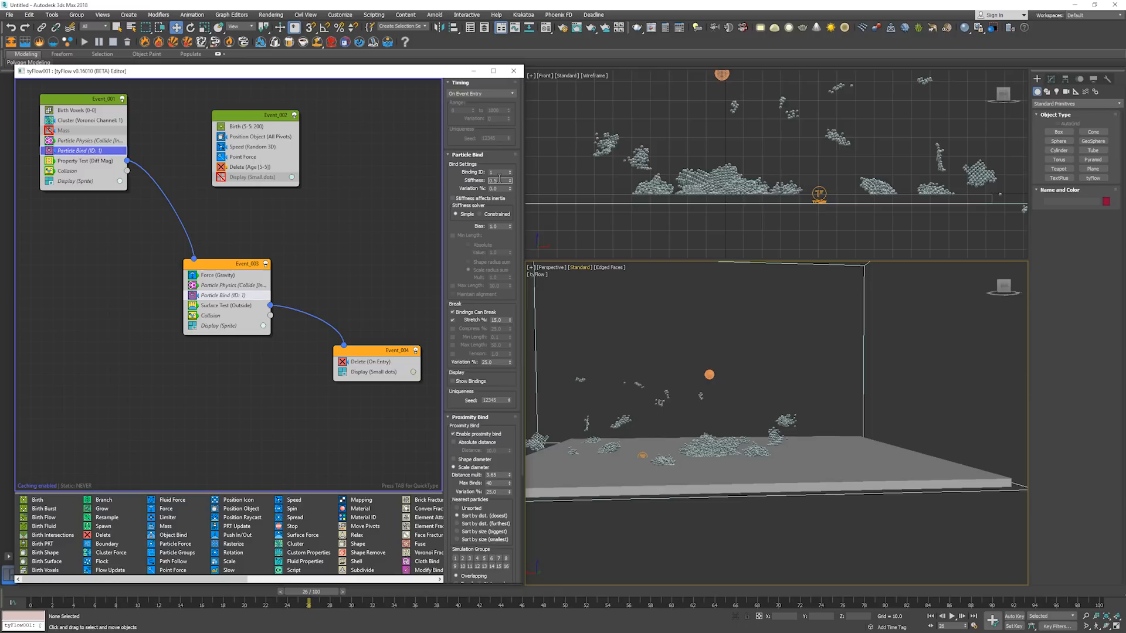
pyautogui.write('1')
pyautogui.press('Return')
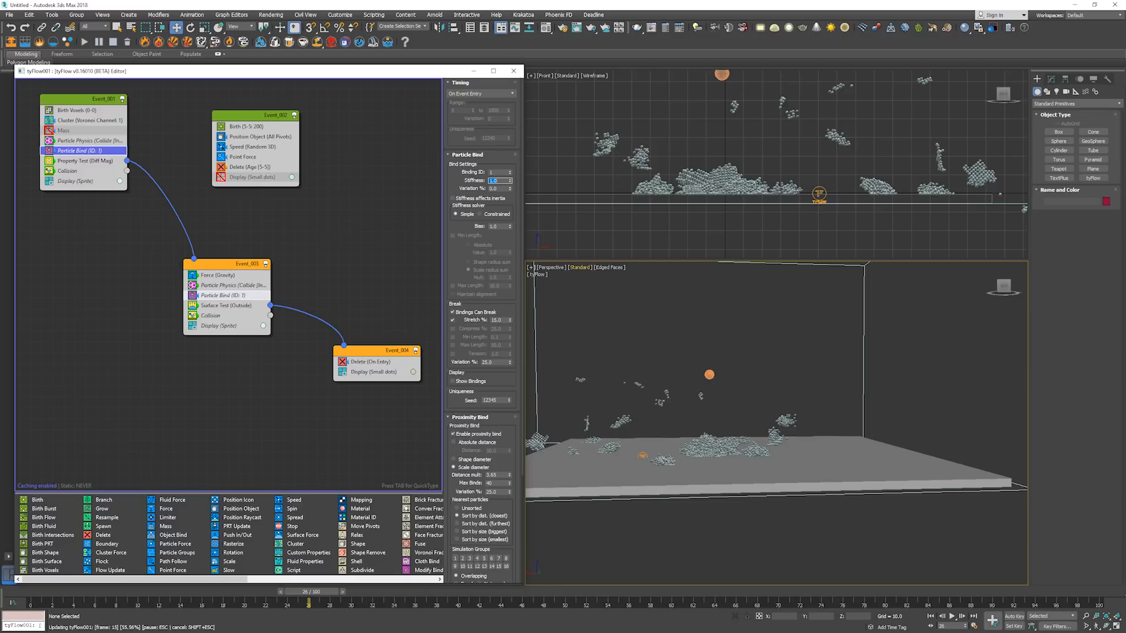
# Set the bind stiffness of Event_001's Particle Bind operator to 0.1.
pyautogui.click(745, 386)
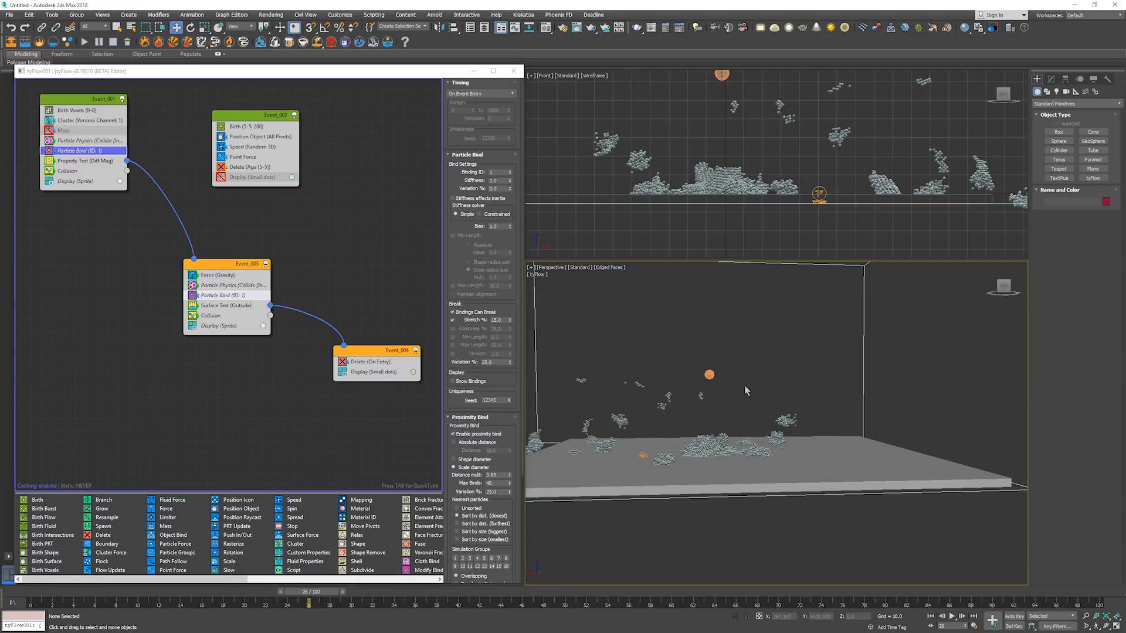
pyautogui.keyDown('alt'); pyautogui.moveTo(769, 413); pyautogui.dragTo(715, 397, button='middle'); pyautogui.keyUp('alt')
pyautogui.click(547, 229)
pyautogui.press('Home')
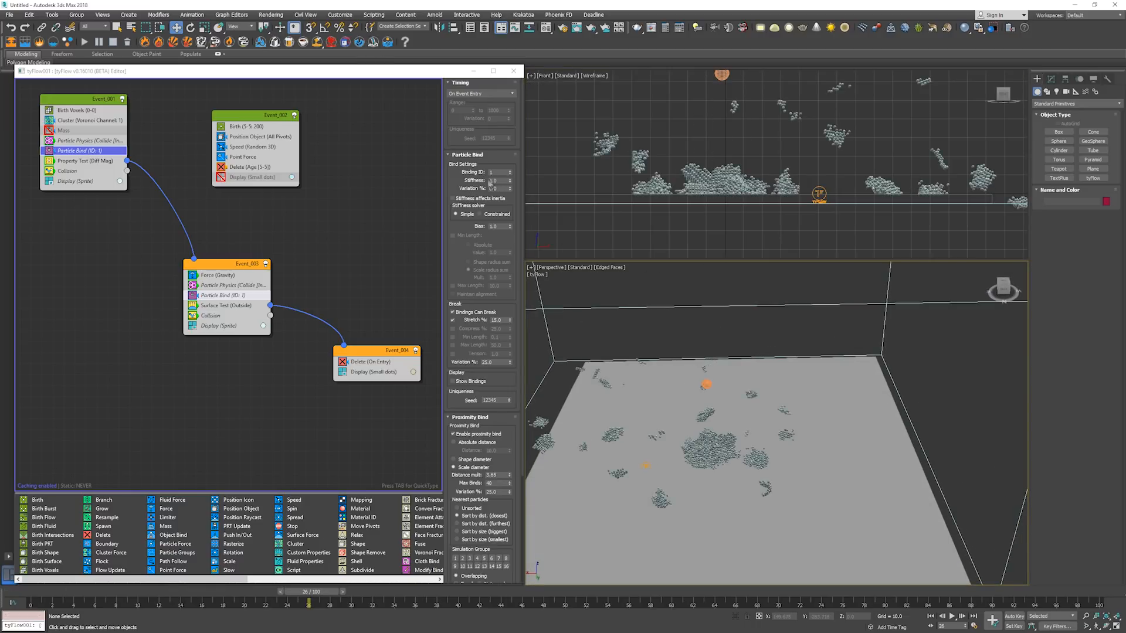
pyautogui.doubleClick(492, 180)
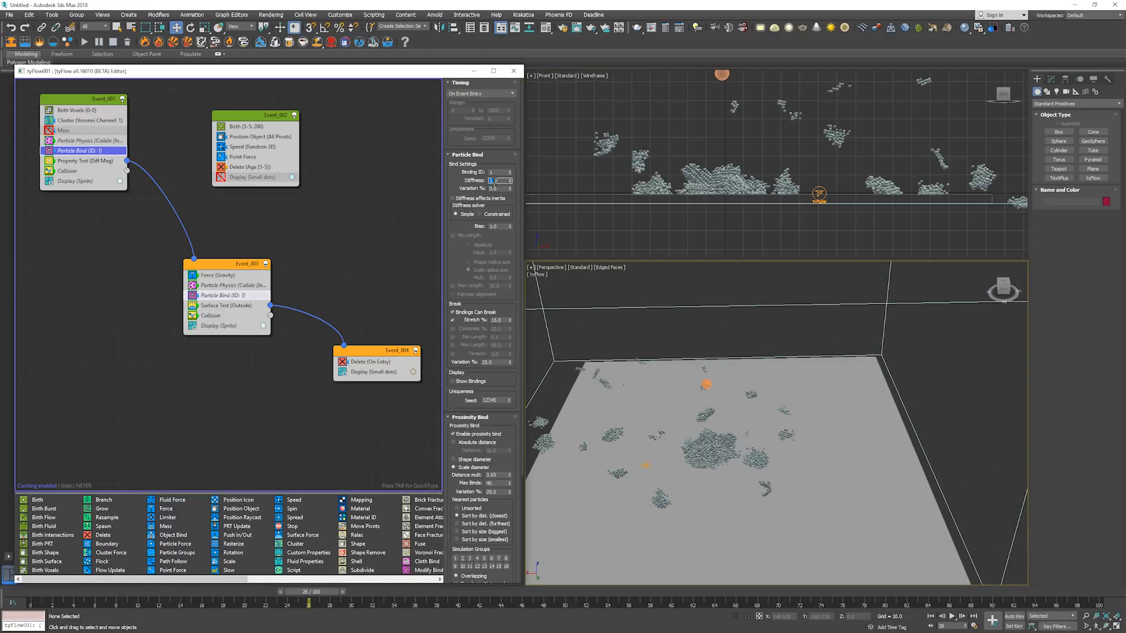
pyautogui.write('0.1')
pyautogui.press('Return')
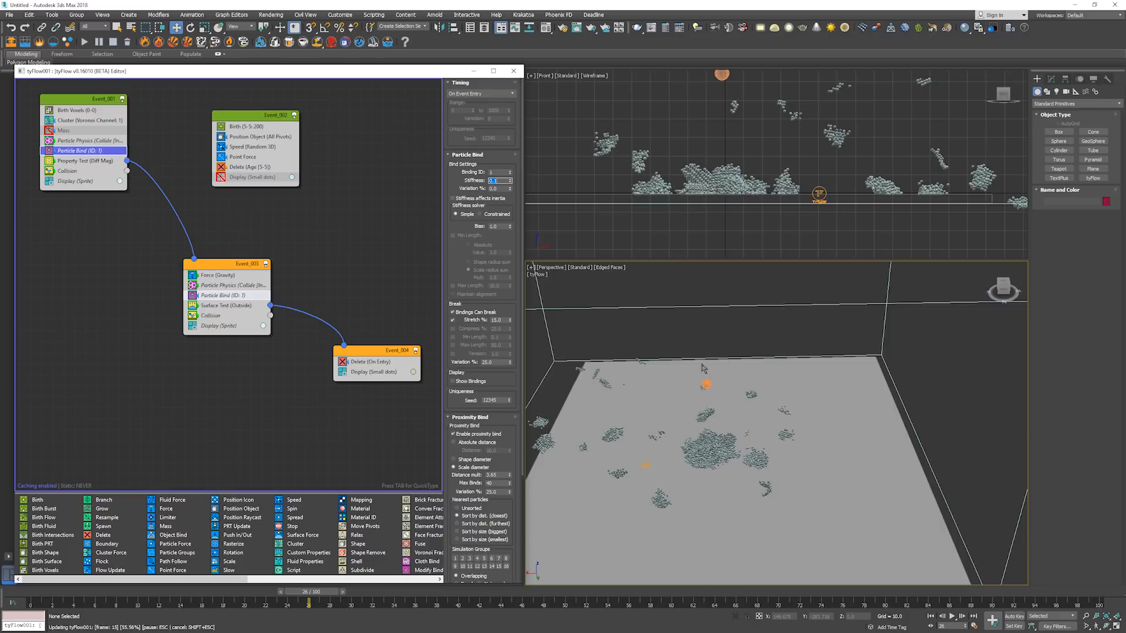
pyautogui.moveTo(703, 365); pyautogui.dragTo(718, 369, button='middle')
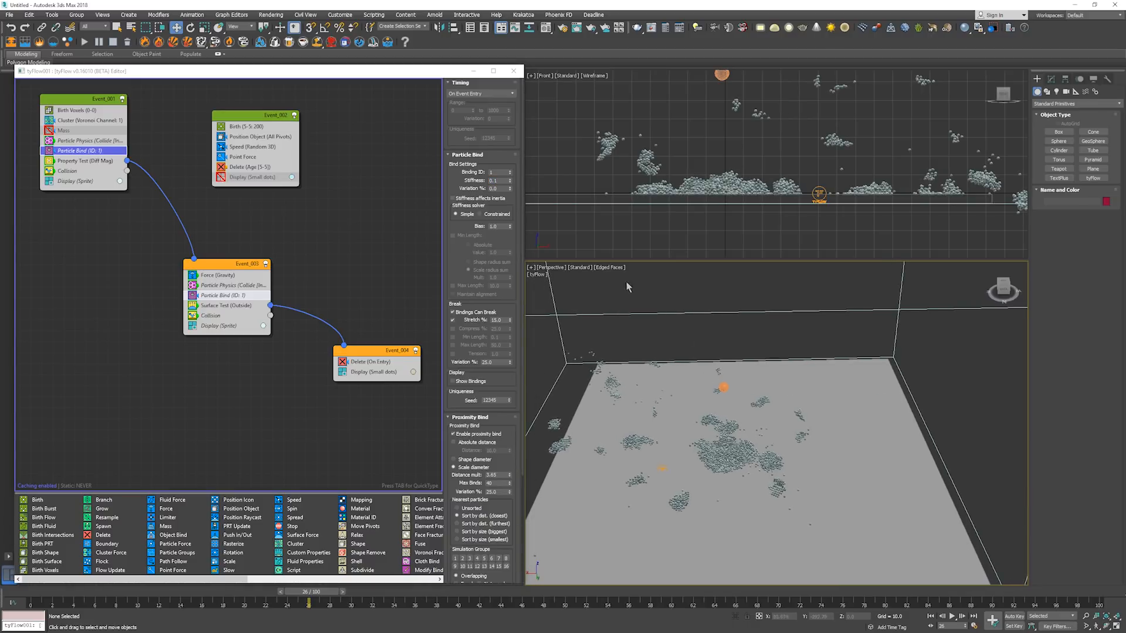
# Set the Particle Bind stiffness variation to 25% and the proximity bind distance multiplier to 3.1.
pyautogui.click(499, 183)
pyautogui.write('25')
pyautogui.press('Return')
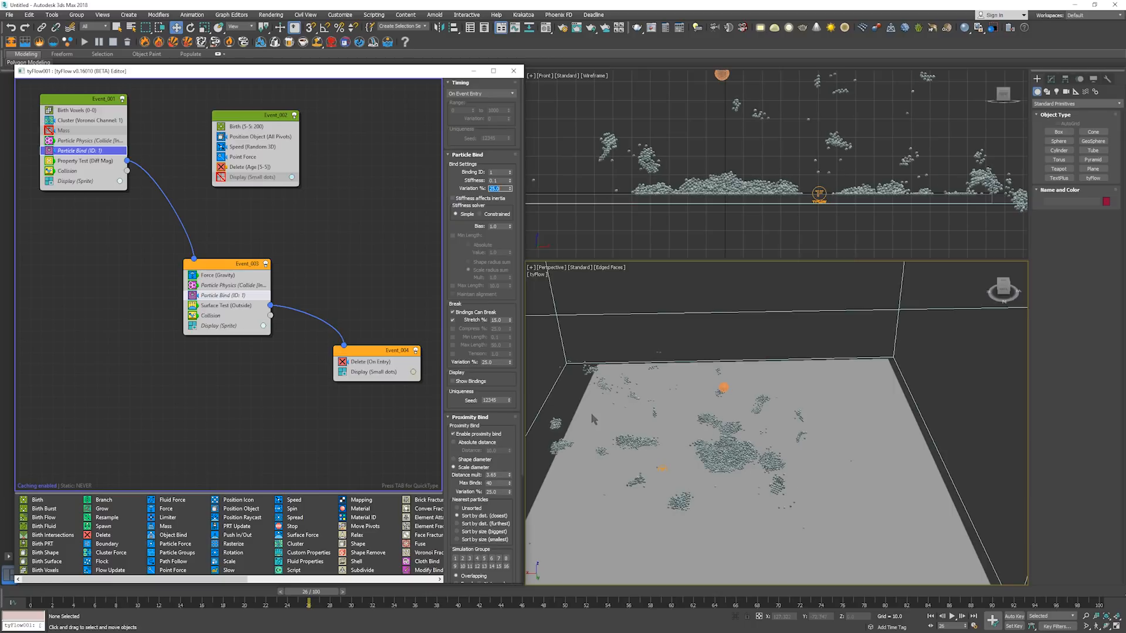
pyautogui.write('3.2')
pyautogui.press('Return')
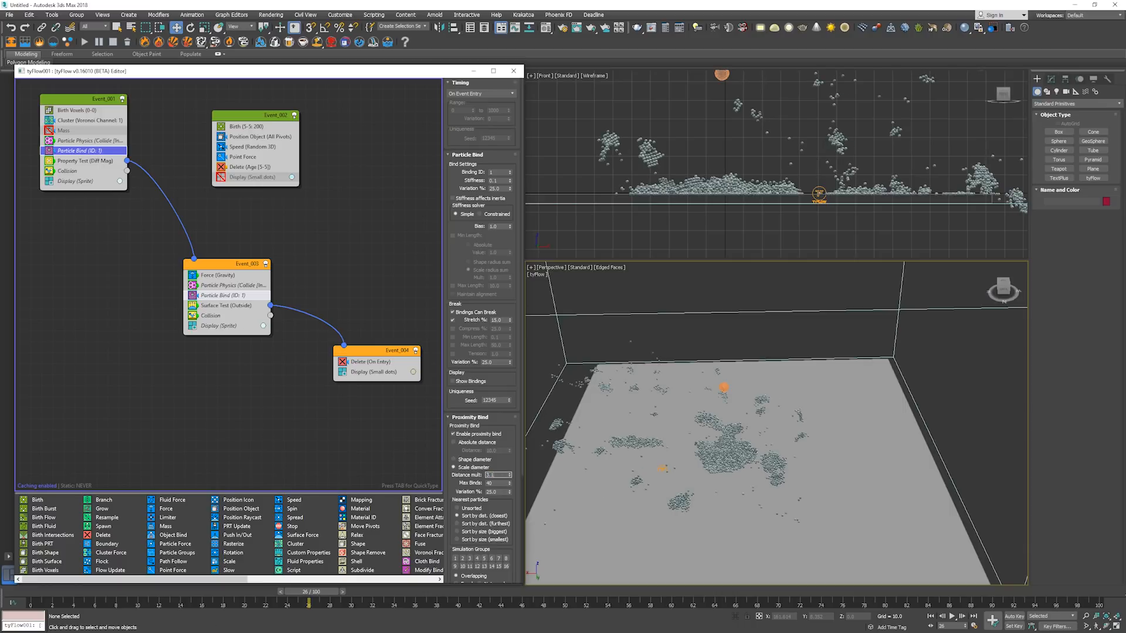
pyautogui.press('Return')
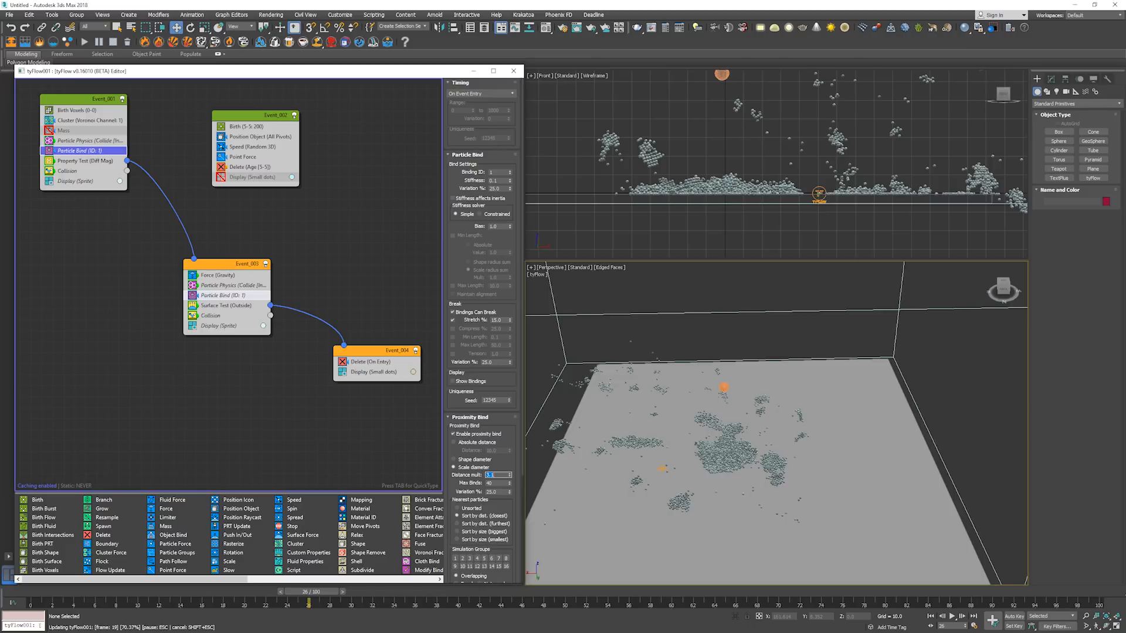
# Try a proximity bind distance multiplier of 2.8 and a break stretch of 12% in Event_001's Particle Bind.
pyautogui.write('2.')
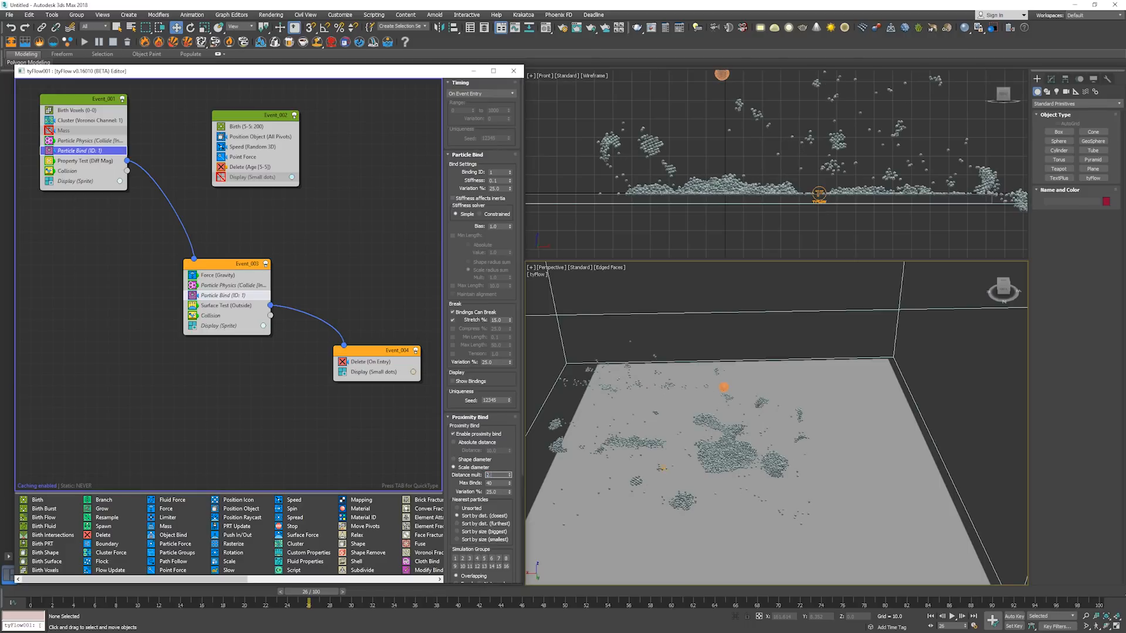
pyautogui.write('8')
pyautogui.press('Return')
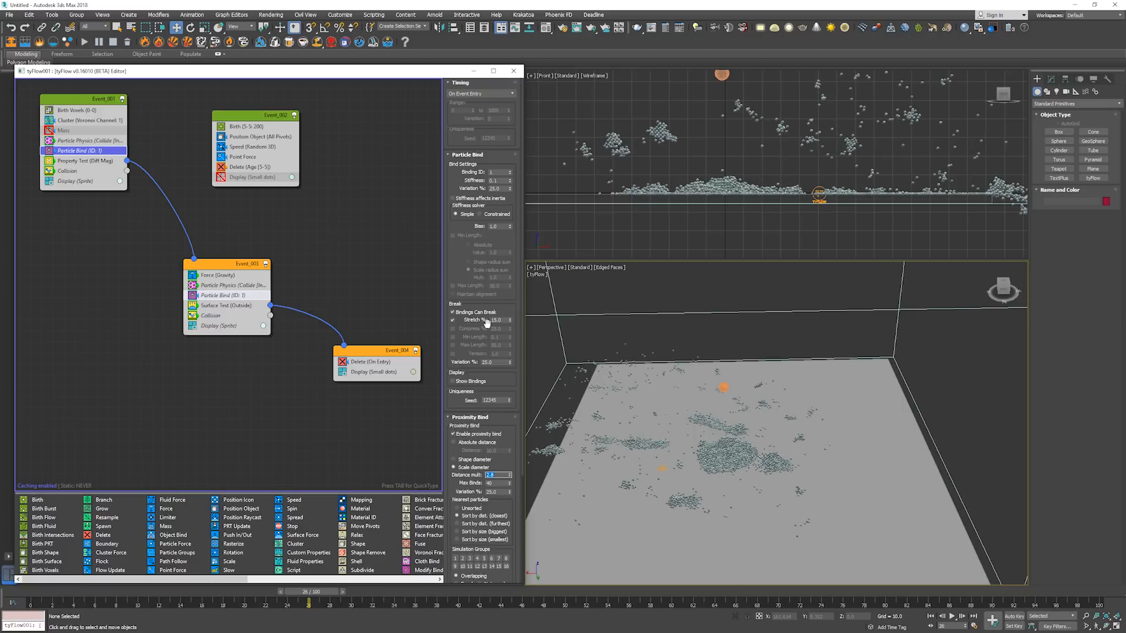
pyautogui.write('12')
pyautogui.press('Return')
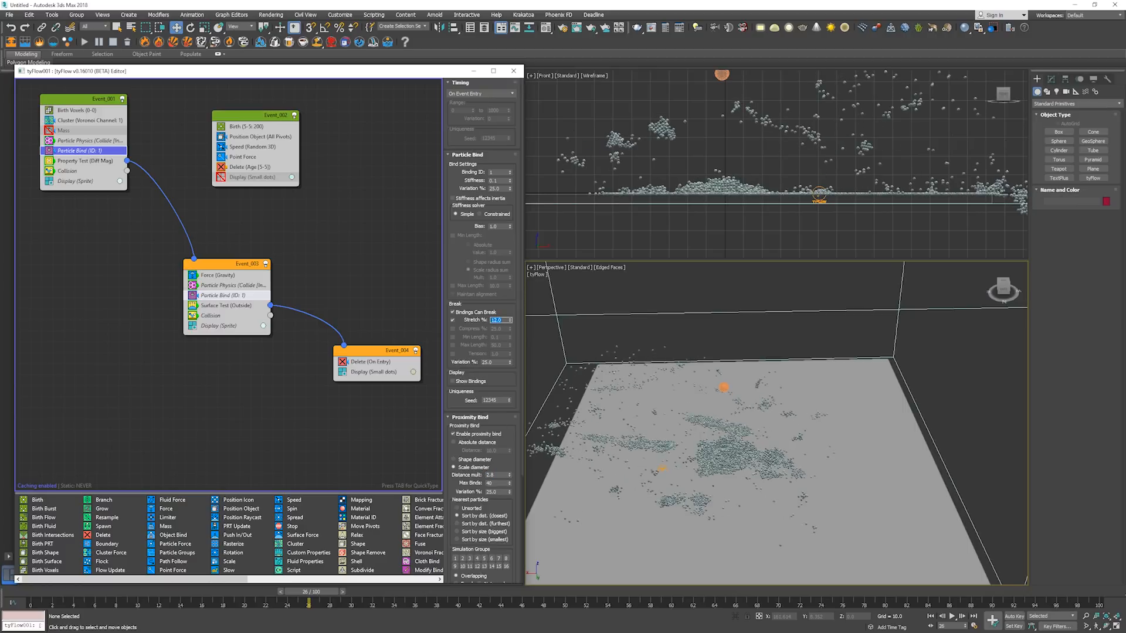
# Replay the tower collapse from the start and examine the flying debris and the settled rubble pile from different angles.
pyautogui.click(775, 501)
pyautogui.press('Home')
pyautogui.press('/')
pyautogui.press('/')
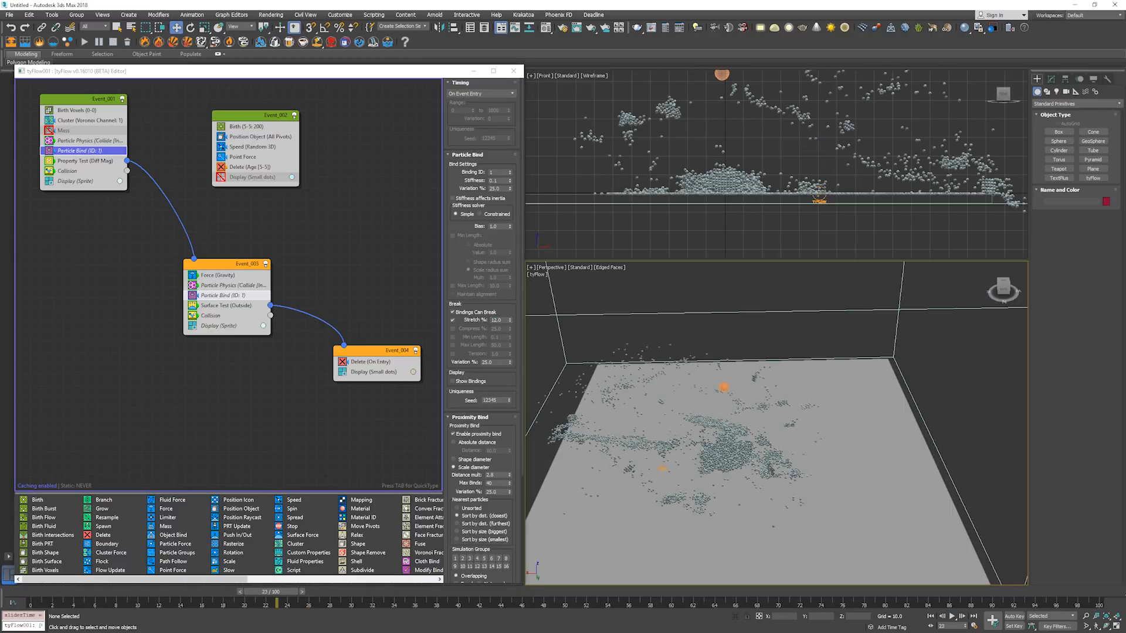
pyautogui.keyDown('alt'); pyautogui.moveTo(750, 465); pyautogui.dragTo(749, 439, button='middle'); pyautogui.keyUp('alt')
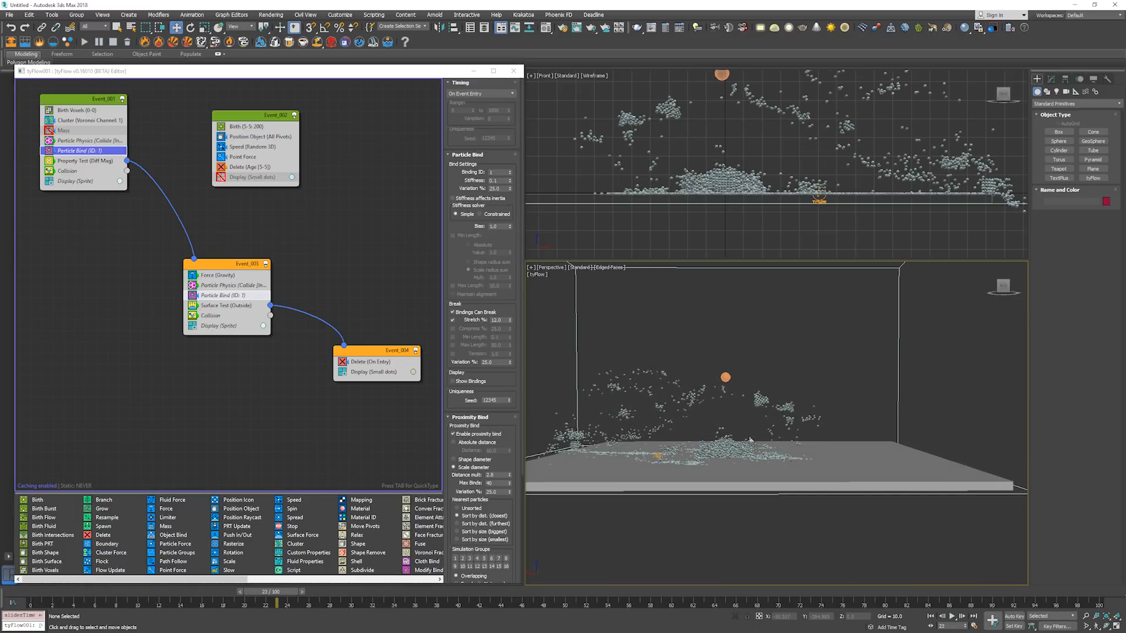
pyautogui.press('/')
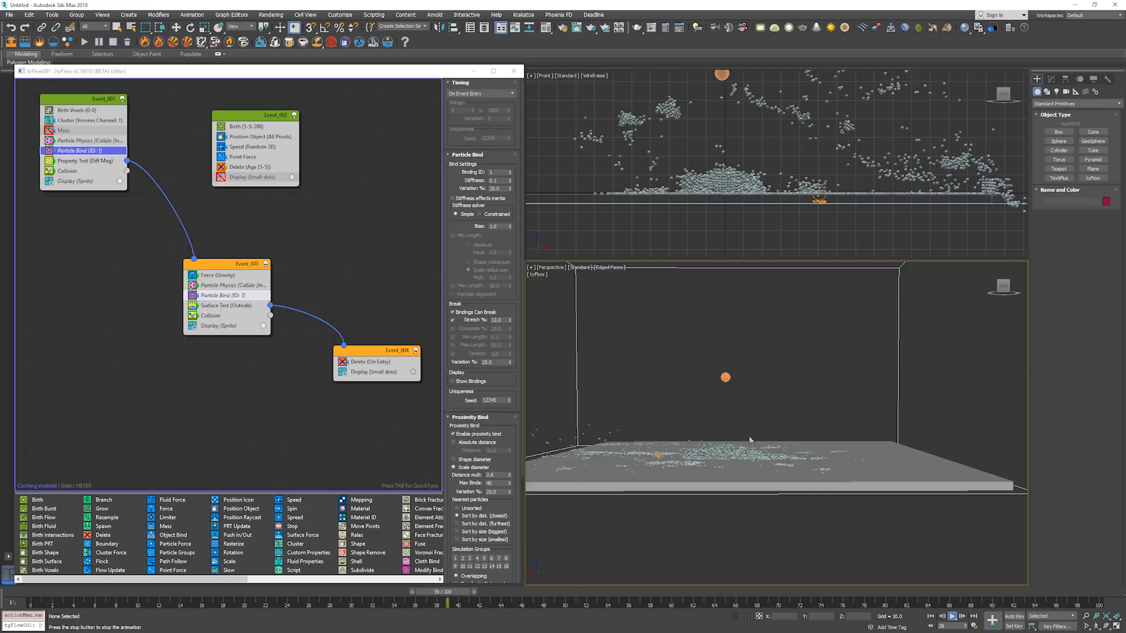
pyautogui.press('/')
pyautogui.keyDown('alt'); pyautogui.moveTo(749, 436); pyautogui.dragTo(749, 473, button='middle'); pyautogui.keyUp('alt')
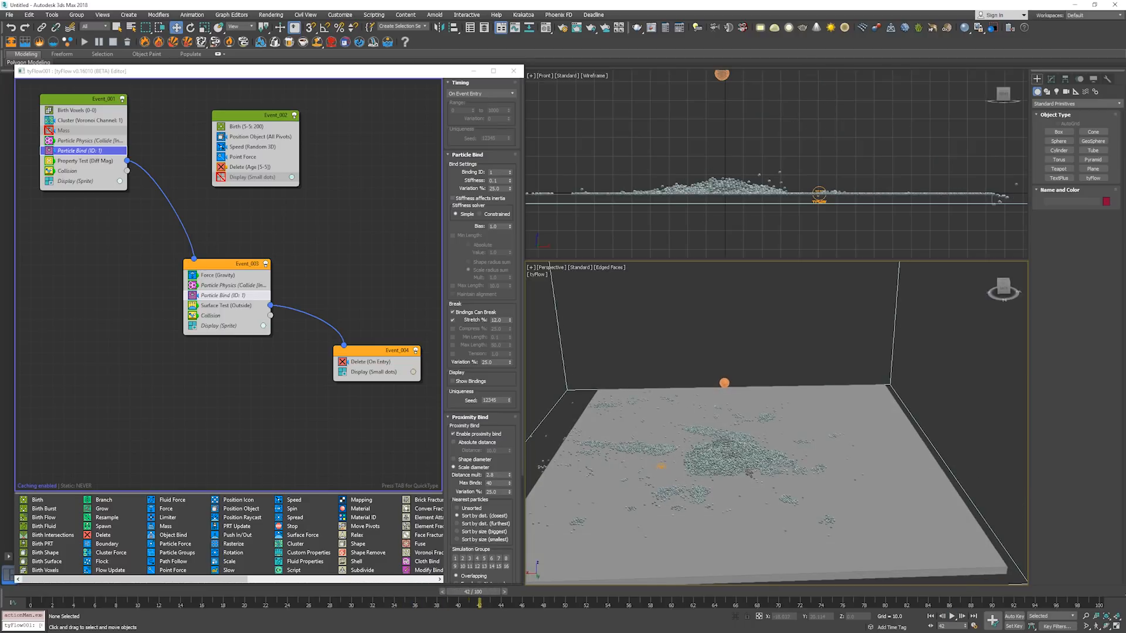
pyautogui.press('Home')
pyautogui.press('/')
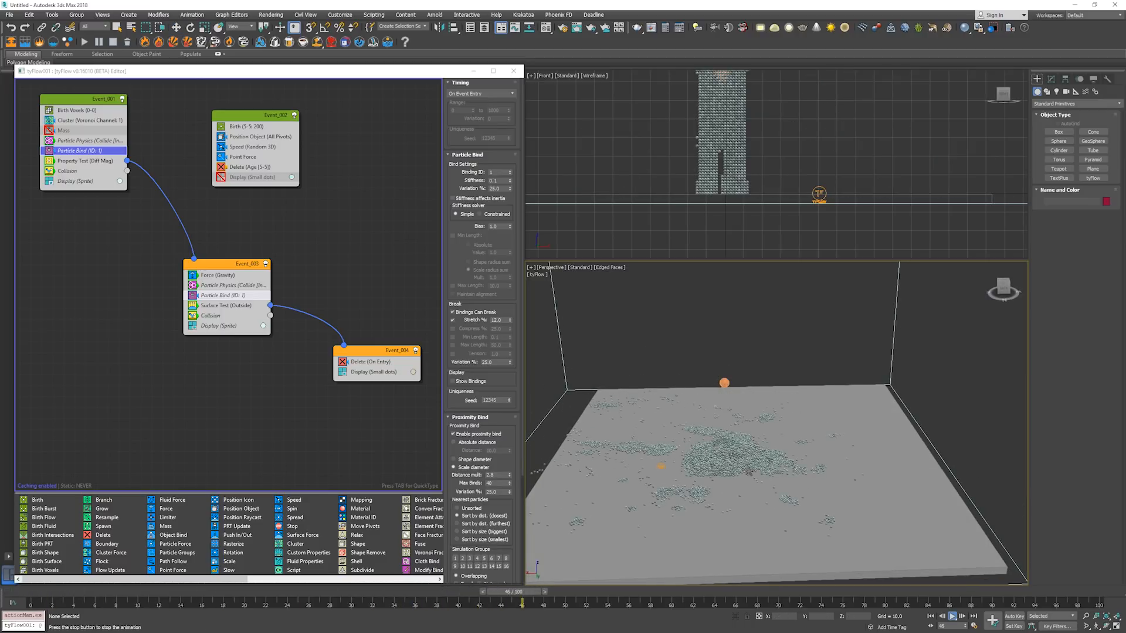
pyautogui.press('/')
pyautogui.scroll(5, 748, 473)
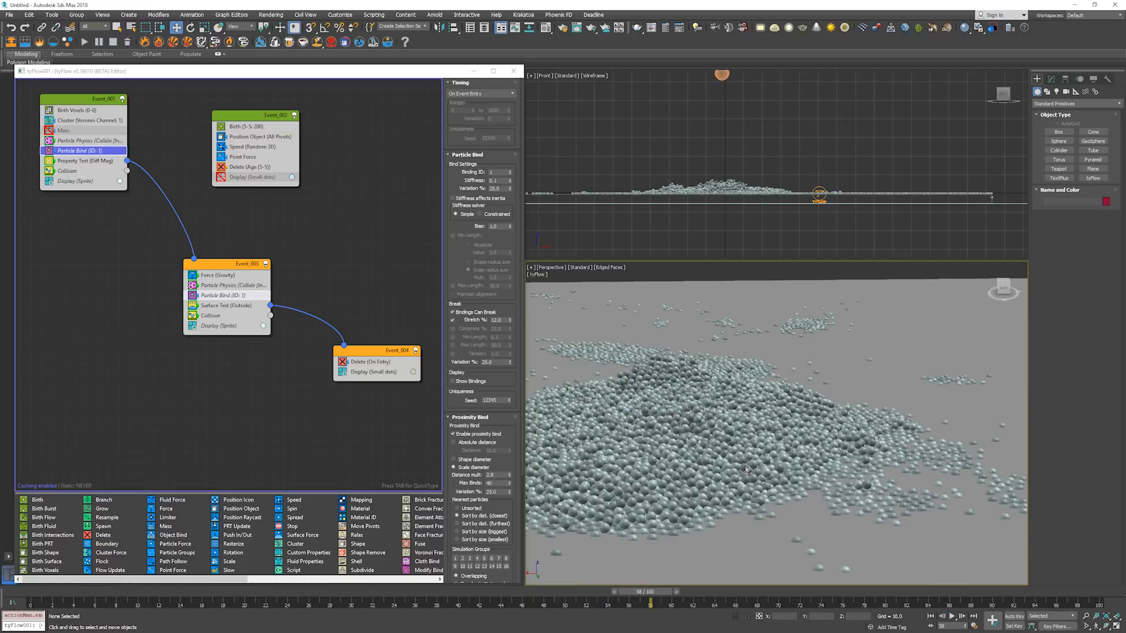
pyautogui.scroll(-5, 747, 470)
pyautogui.moveTo(754, 475)
pyautogui.keyDown('alt'); pyautogui.mouseDown(button='middle')
pyautogui.moveTo(720, 486)
pyautogui.moveTo(749, 455)
pyautogui.mouseUp(button='middle'); pyautogui.keyUp('alt')
# Set the proximity bind distance multiplier to 3.1 and replay the simulation from frame 0.
pyautogui.press('Home')
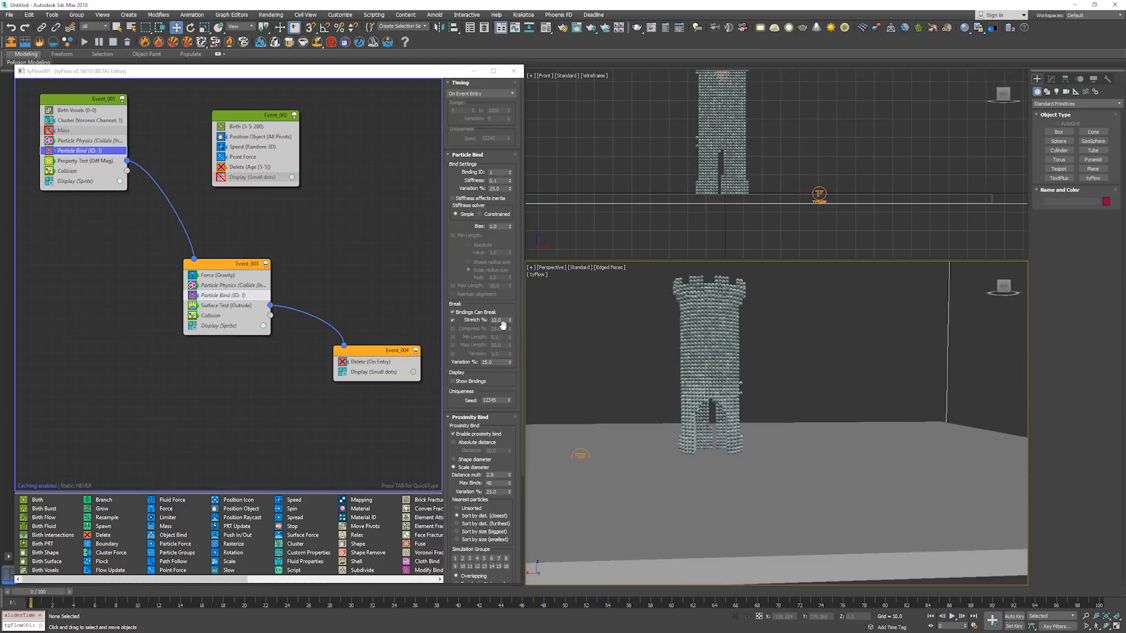
pyautogui.click(499, 474)
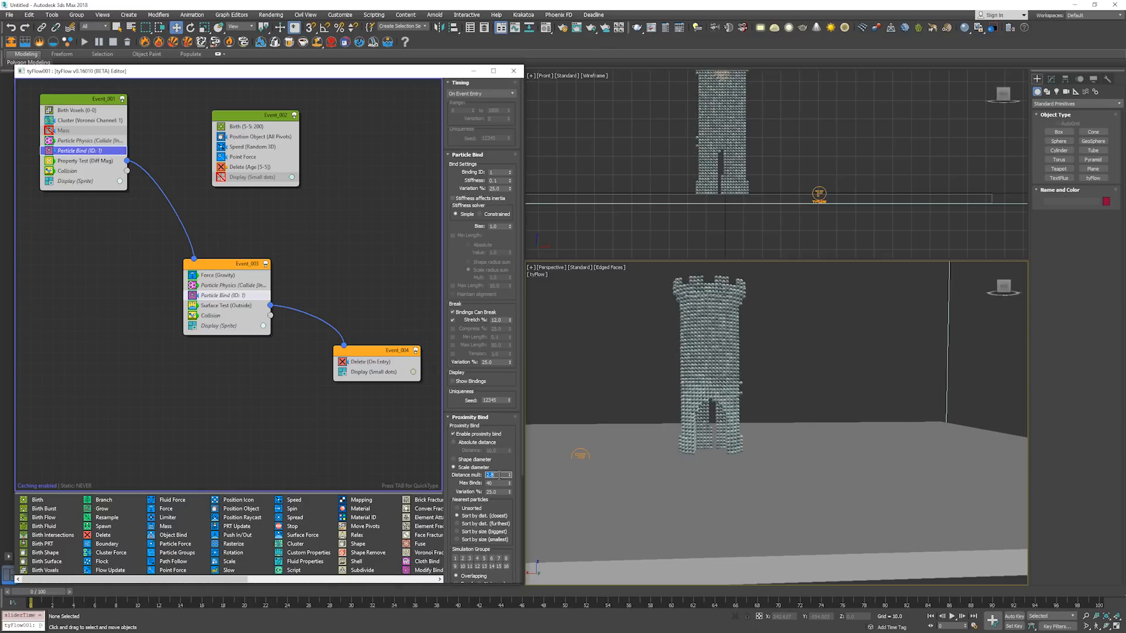
pyautogui.click(642, 448)
pyautogui.press('/')
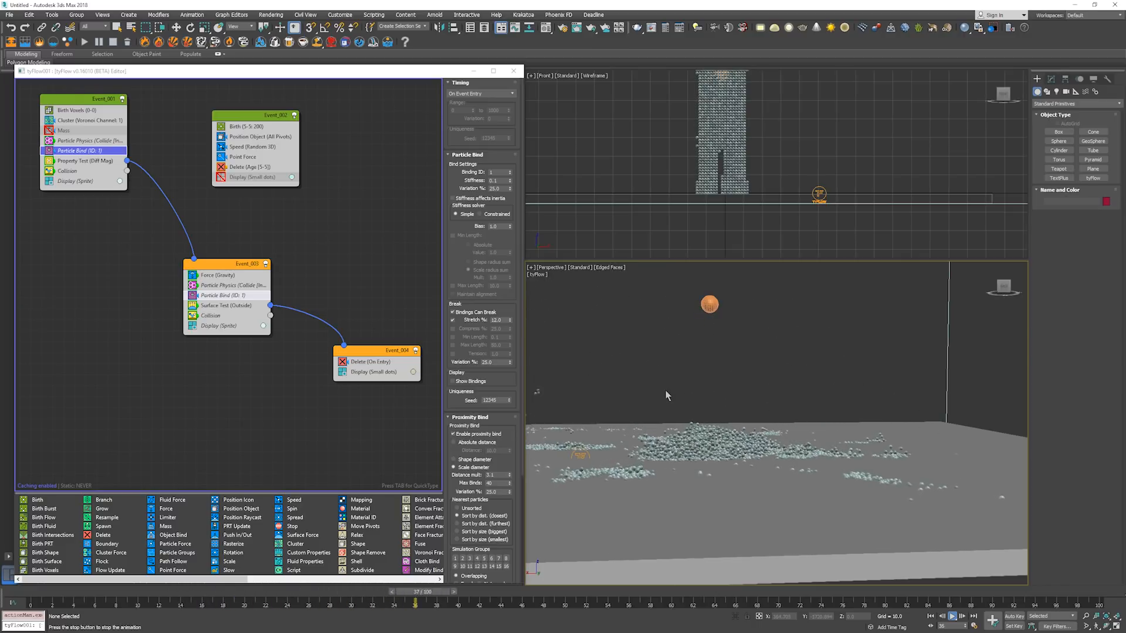
pyautogui.press('/')
# Lower Sphere001 inside the tower to just above the doorway and replay the simulation from frame 0.
pyautogui.click(708, 306)
pyautogui.press('Home')
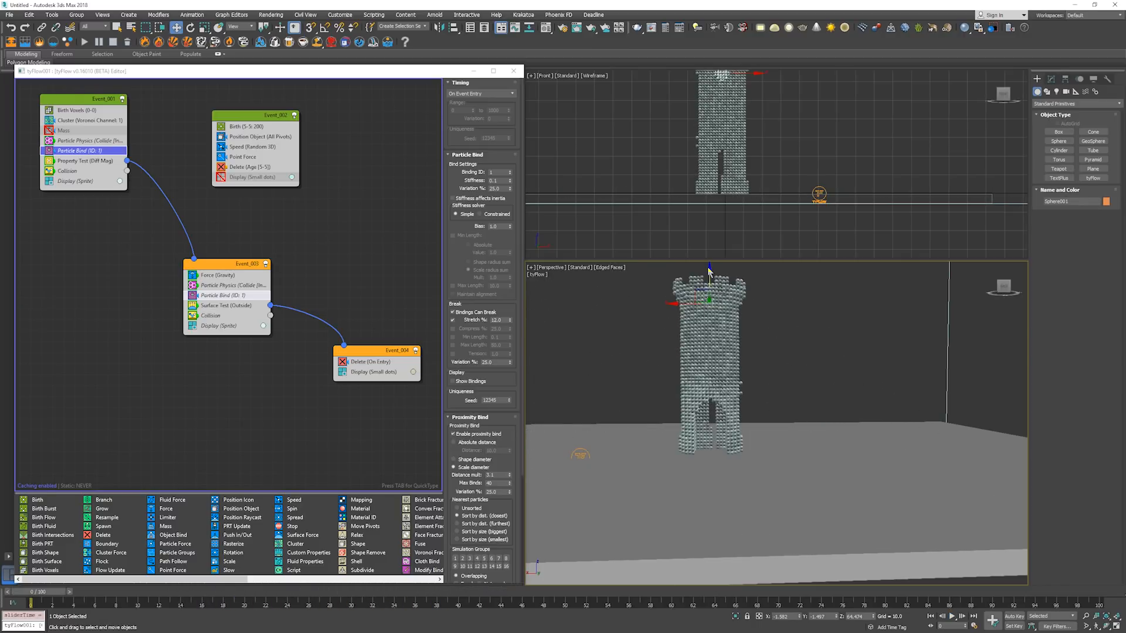
pyautogui.press('/')
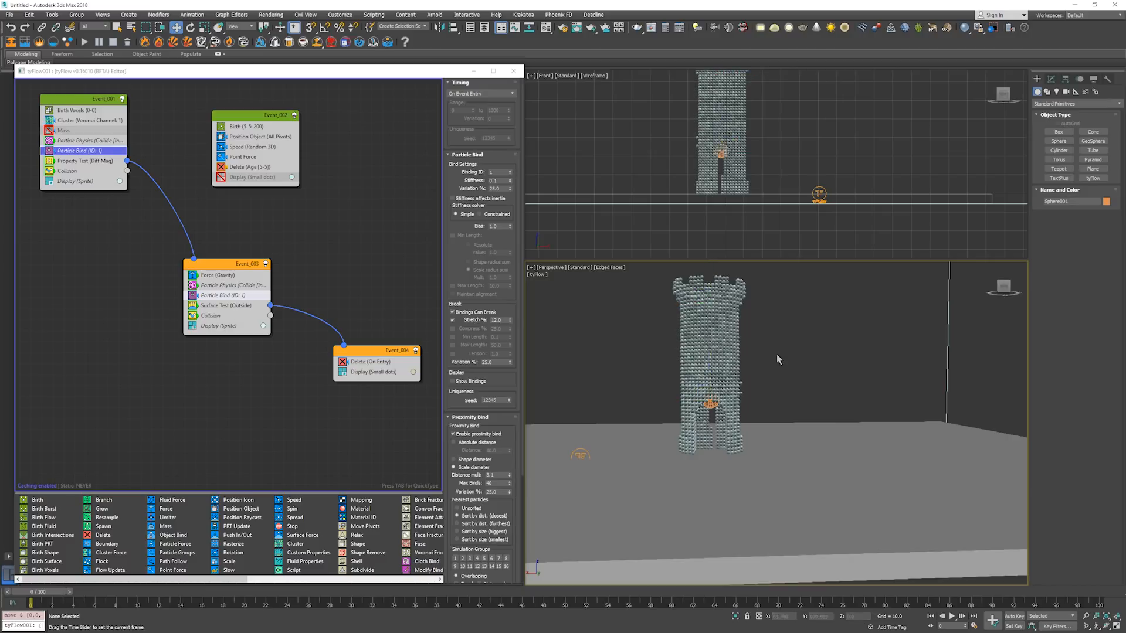
pyautogui.click(776, 355)
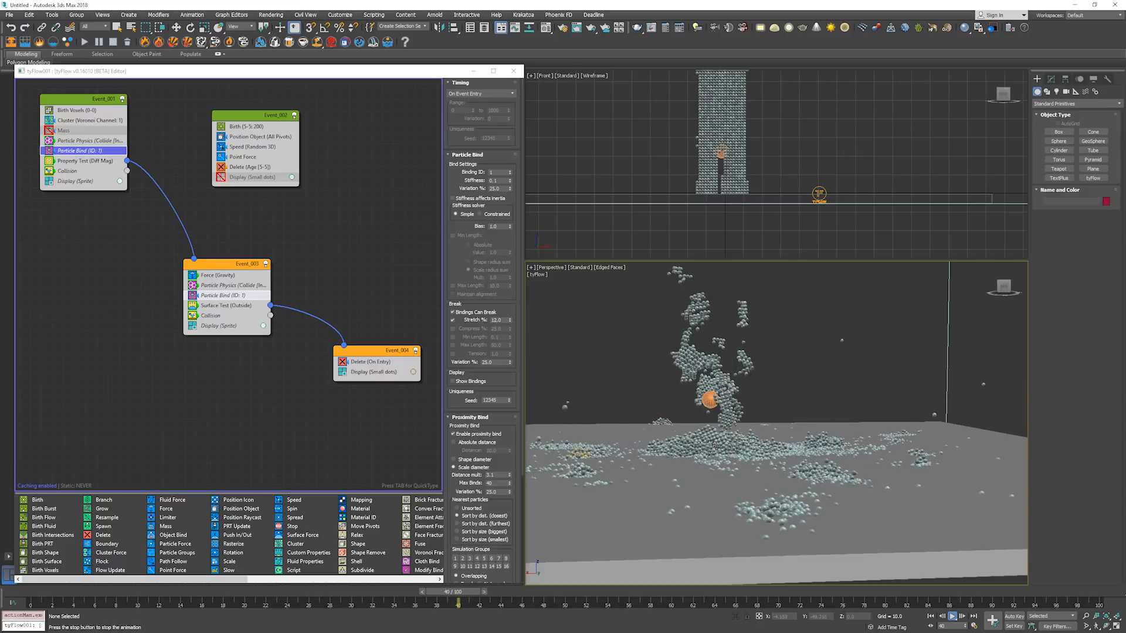
pyautogui.press('Escape')
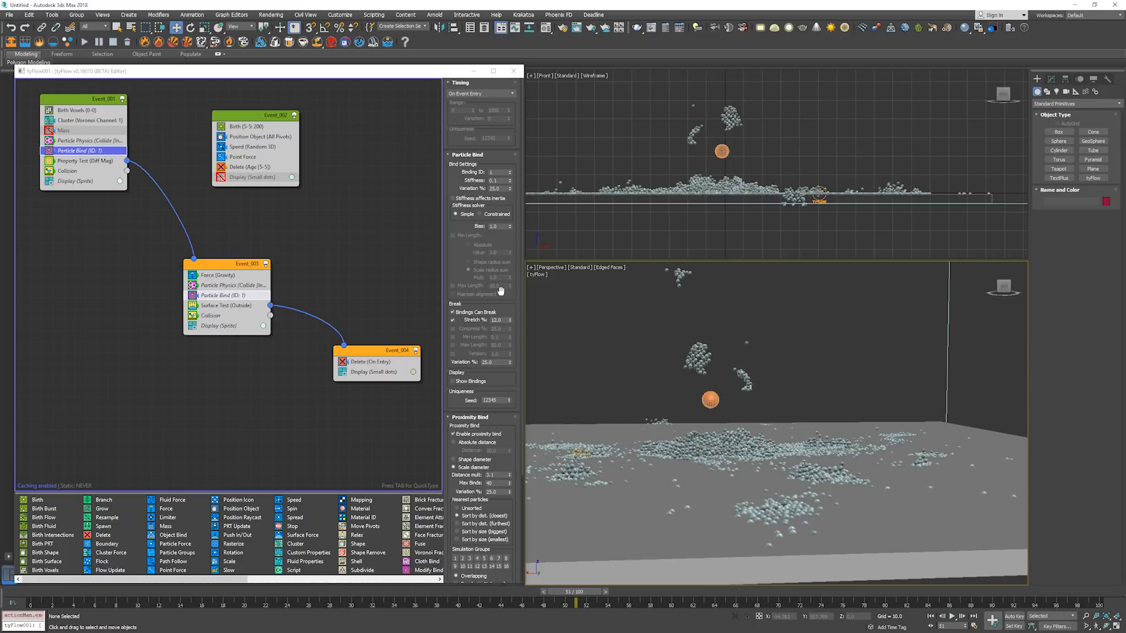
# Set the bind stiffness to 1.0 and the break stretch to 15% in Event_001's Particle Bind.
pyautogui.press('Home')
pyautogui.doubleClick(494, 181)
pyautogui.write('1')
pyautogui.press('Return')
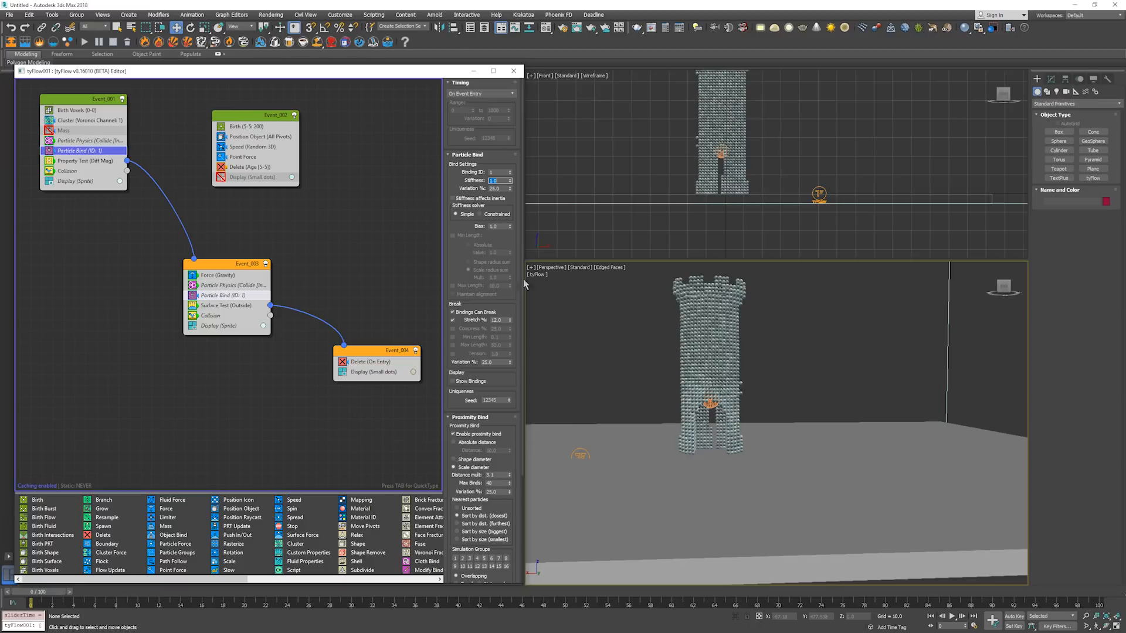
pyautogui.write('15')
pyautogui.press('Return')
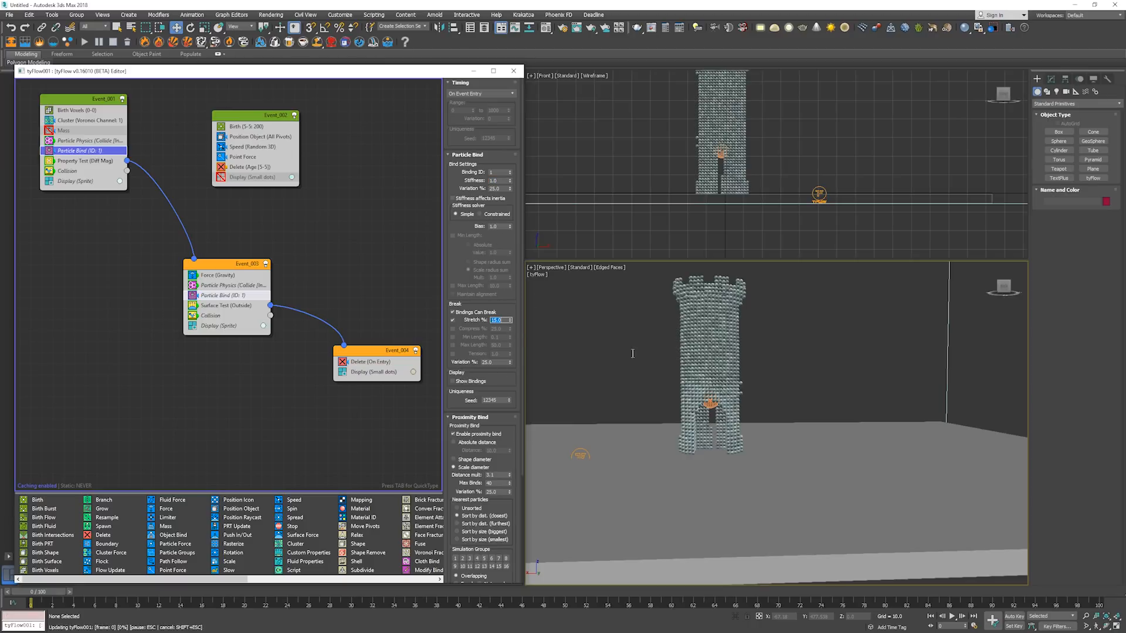
# Replay the simulation and examine how the debris clumps spread across the ground from above.
pyautogui.click(632, 332)
pyautogui.press('/')
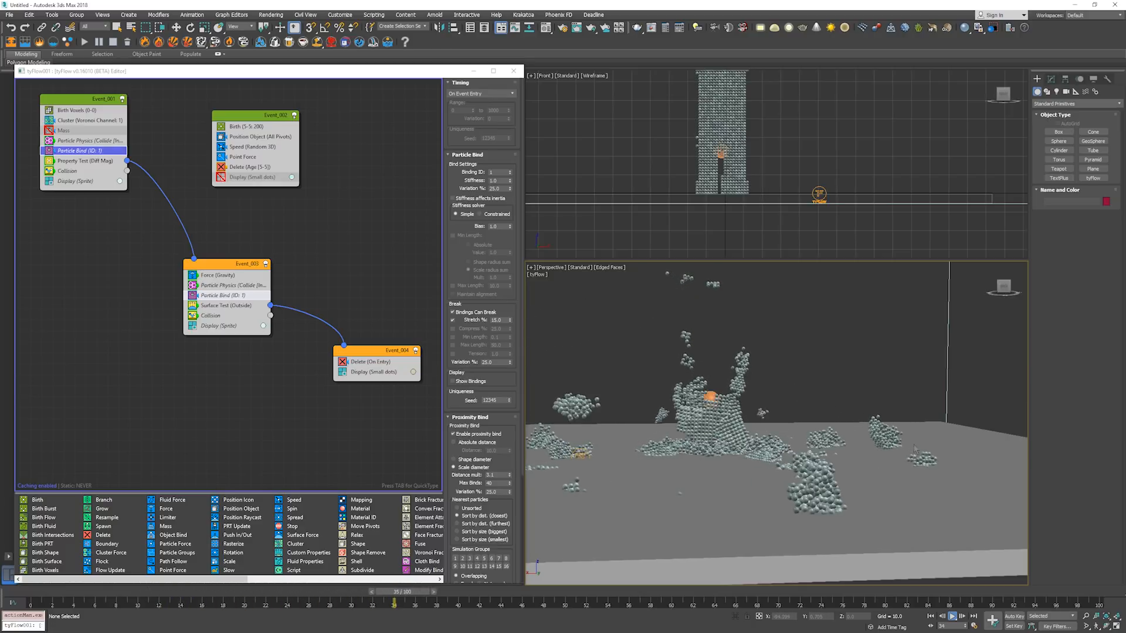
pyautogui.press('/')
pyautogui.keyDown('alt'); pyautogui.moveTo(856, 466); pyautogui.dragTo(842, 478, button='middle'); pyautogui.keyUp('alt')
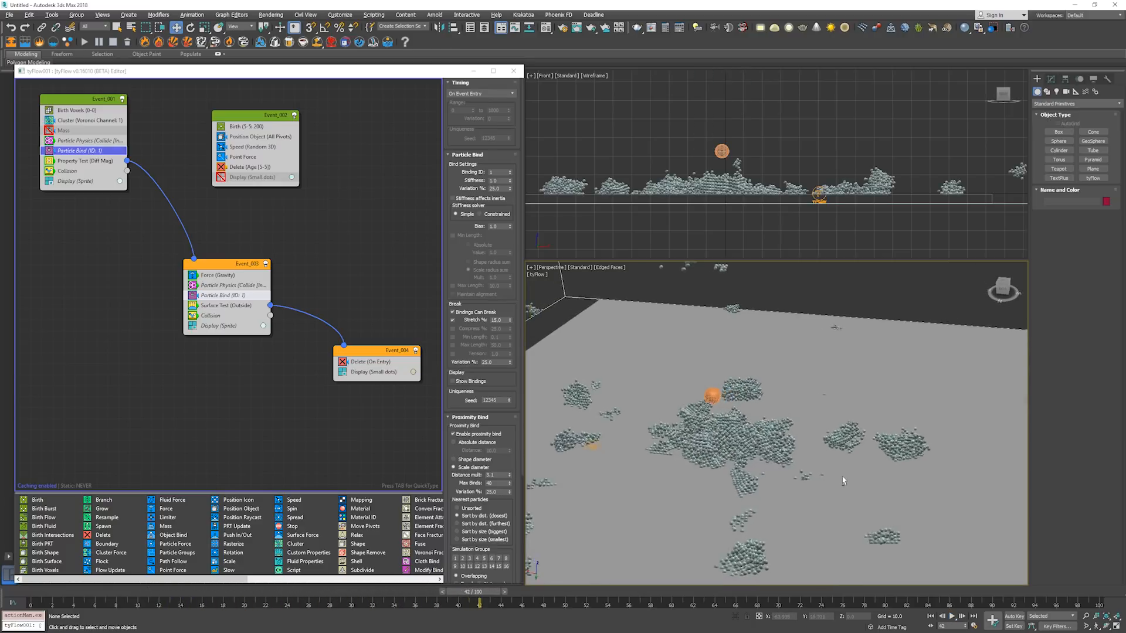
pyautogui.hotkey('alt', 'z')
pyautogui.moveTo(842, 478); pyautogui.dragTo(832, 496)
pyautogui.keyDown('alt'); pyautogui.moveTo(832, 496); pyautogui.dragTo(757, 444, button='middle'); pyautogui.keyUp('alt')
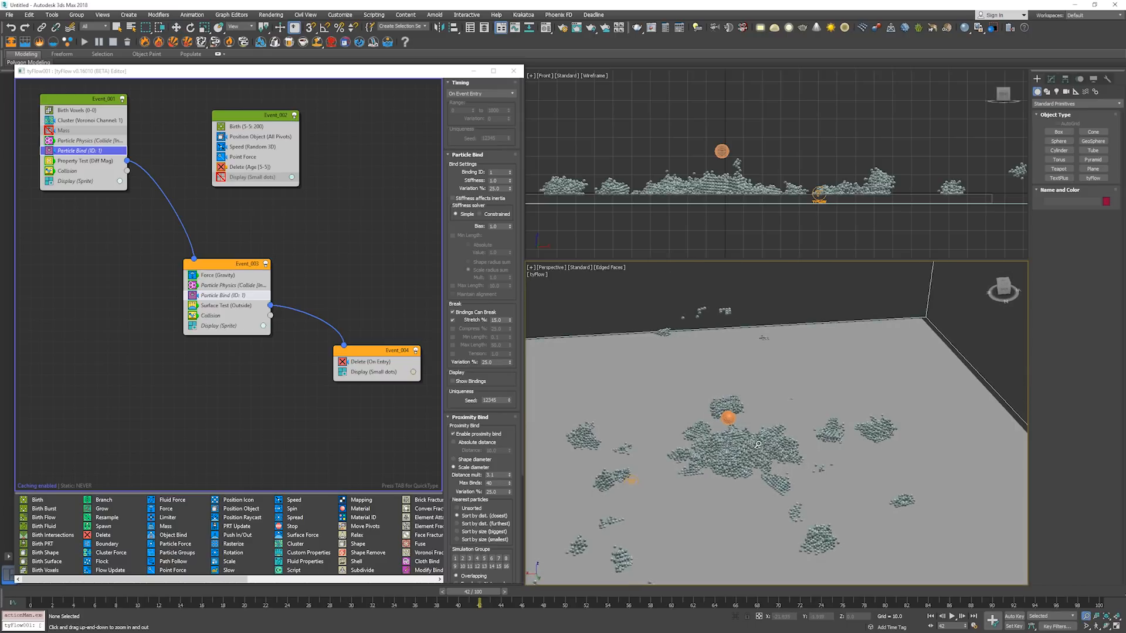
# Set the bind stiffness back to 0.1 in Event_001's Particle Bind and replay the collapse.
pyautogui.doubleClick(496, 181)
pyautogui.write('0.1')
pyautogui.press('Return')
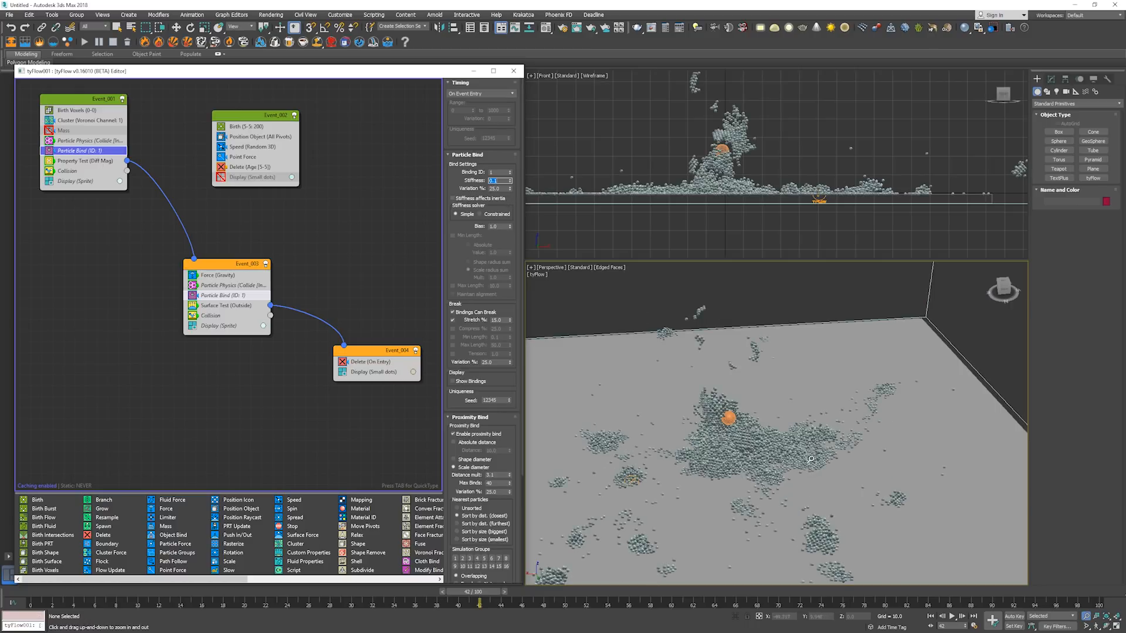
pyautogui.press('/')
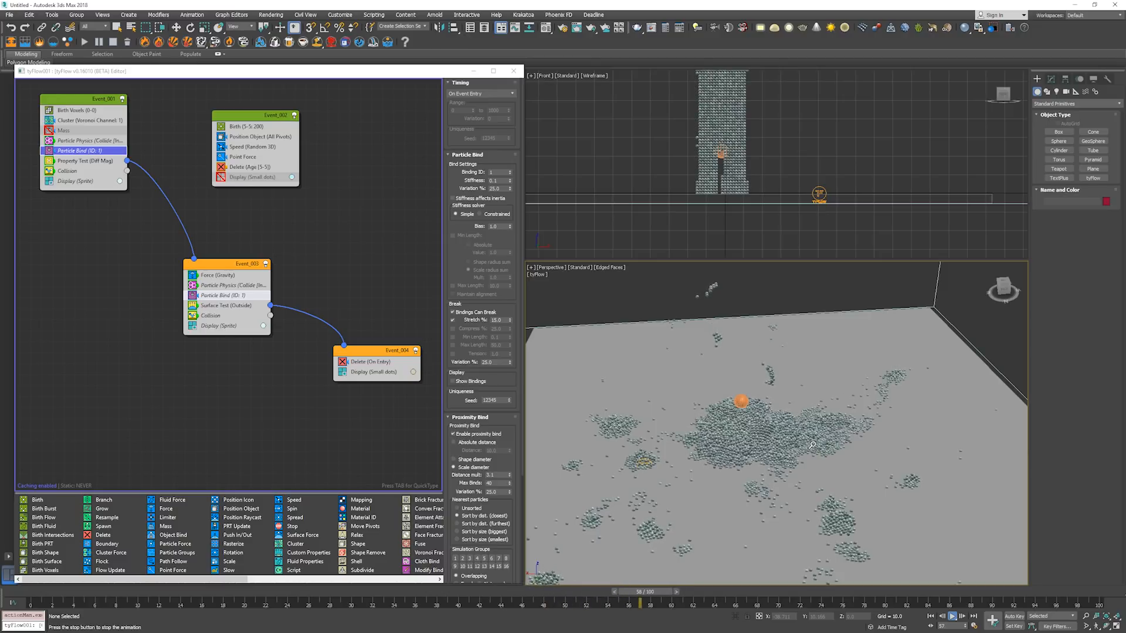
pyautogui.press('/')
pyautogui.keyDown('alt'); pyautogui.moveTo(832, 450); pyautogui.dragTo(869, 461, button='middle'); pyautogui.keyUp('alt')
pyautogui.press('/')
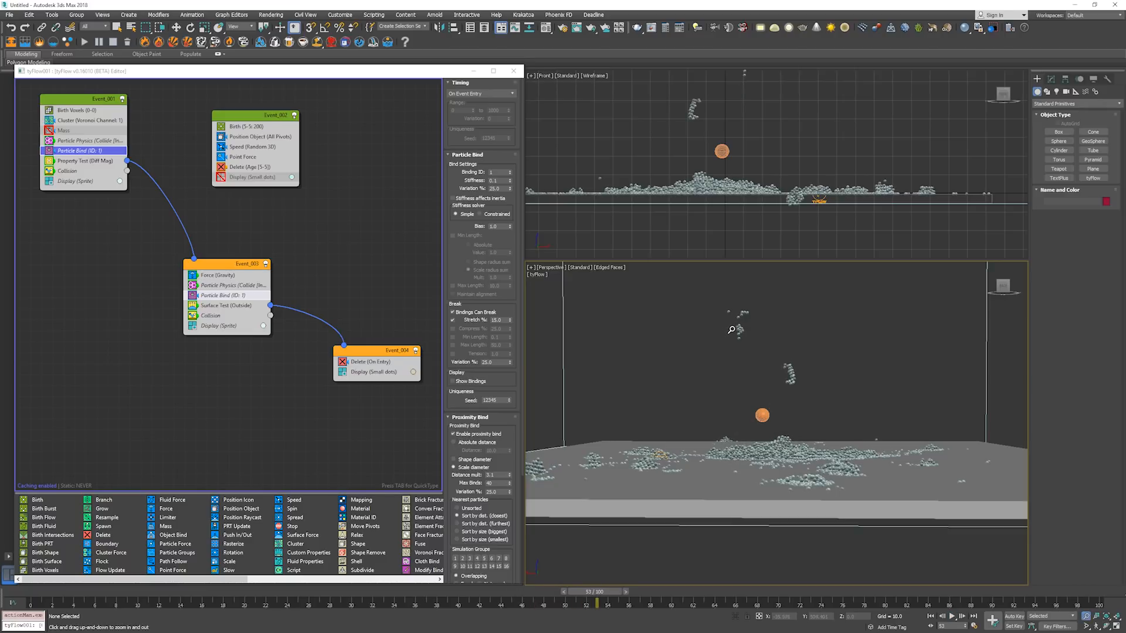
# Replay the start of the collapse and step through it frame by frame to frame 15.
pyautogui.press('/')
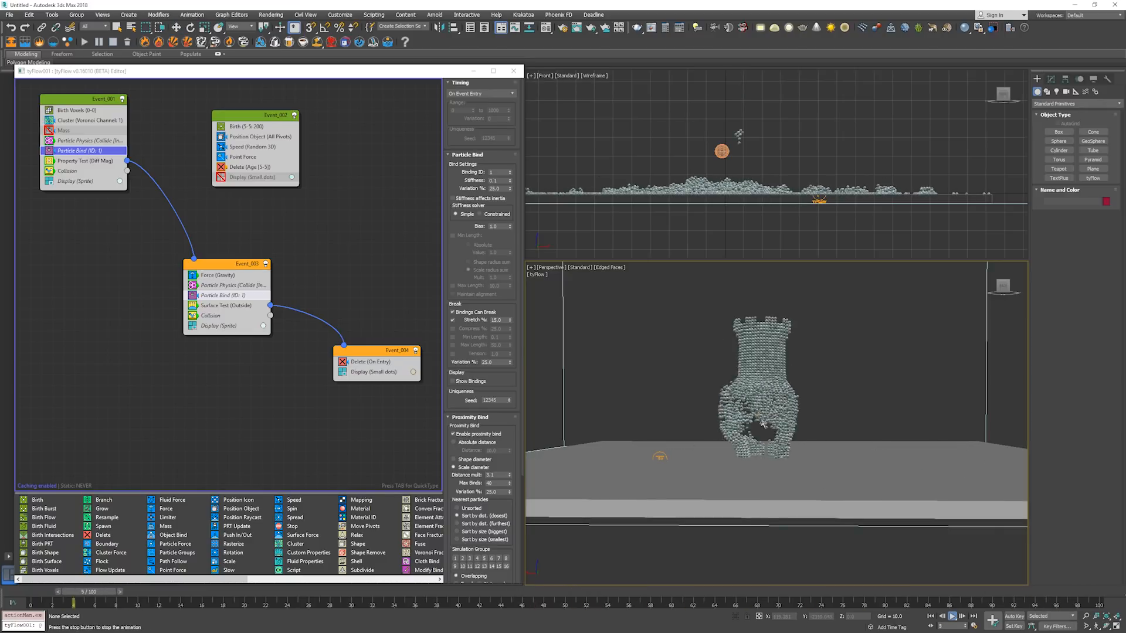
pyautogui.press('/')
pyautogui.press('.')
pyautogui.press('.')
pyautogui.press('.')
pyautogui.press('.')
pyautogui.press('.')
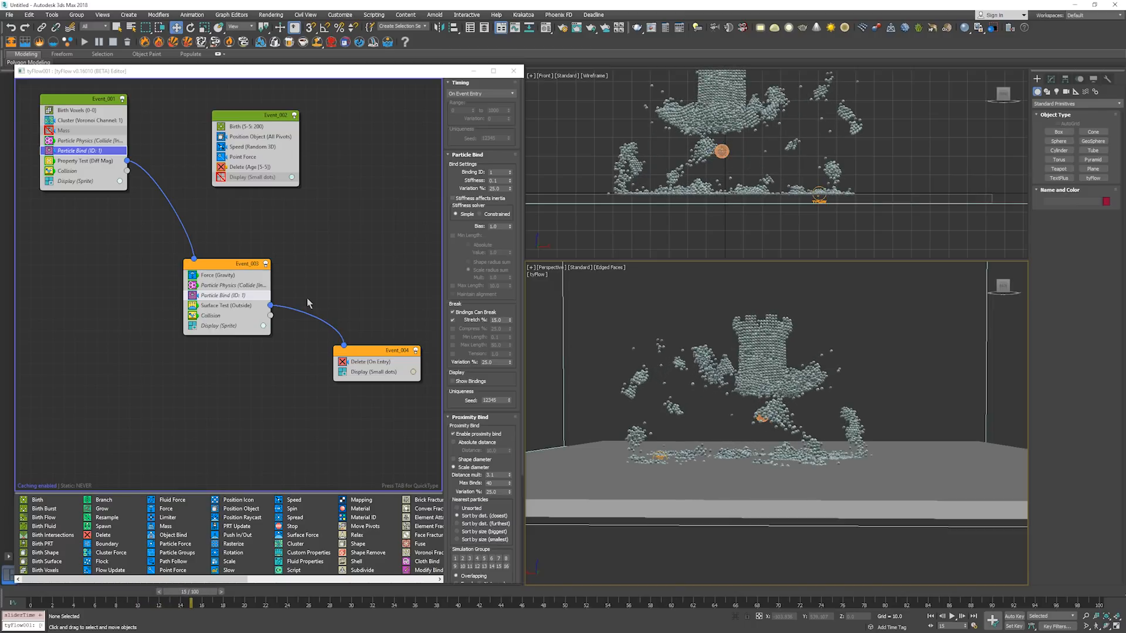
# Open Event_001's Property Test settings and replay the tower collapse from the first frame.
pyautogui.click(251, 287)
pyautogui.click(99, 166)
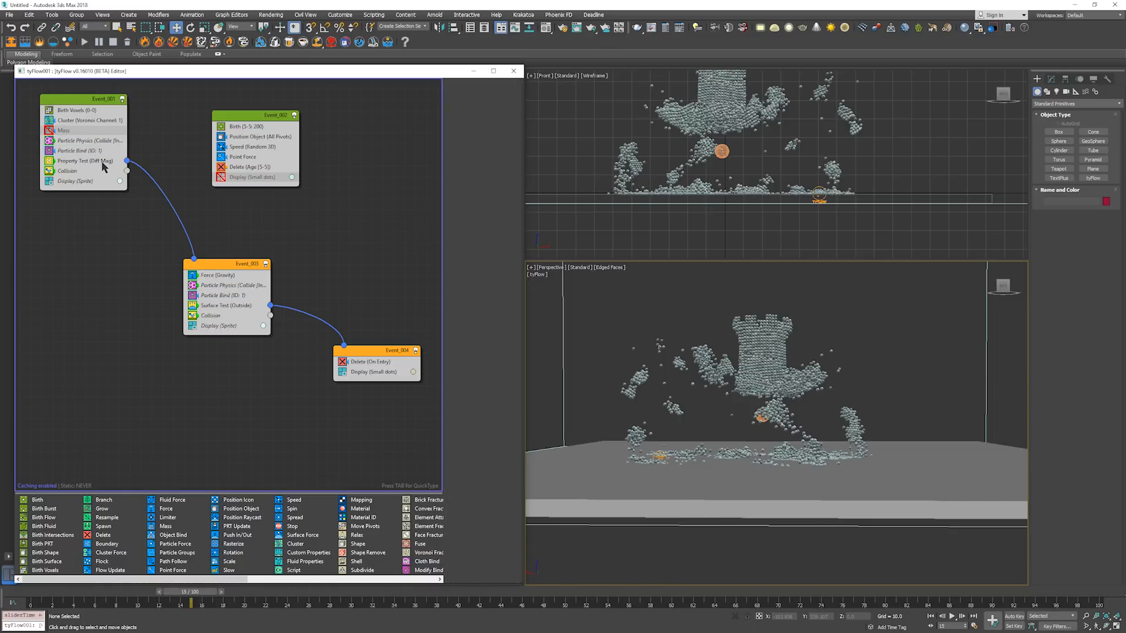
pyautogui.click(103, 161)
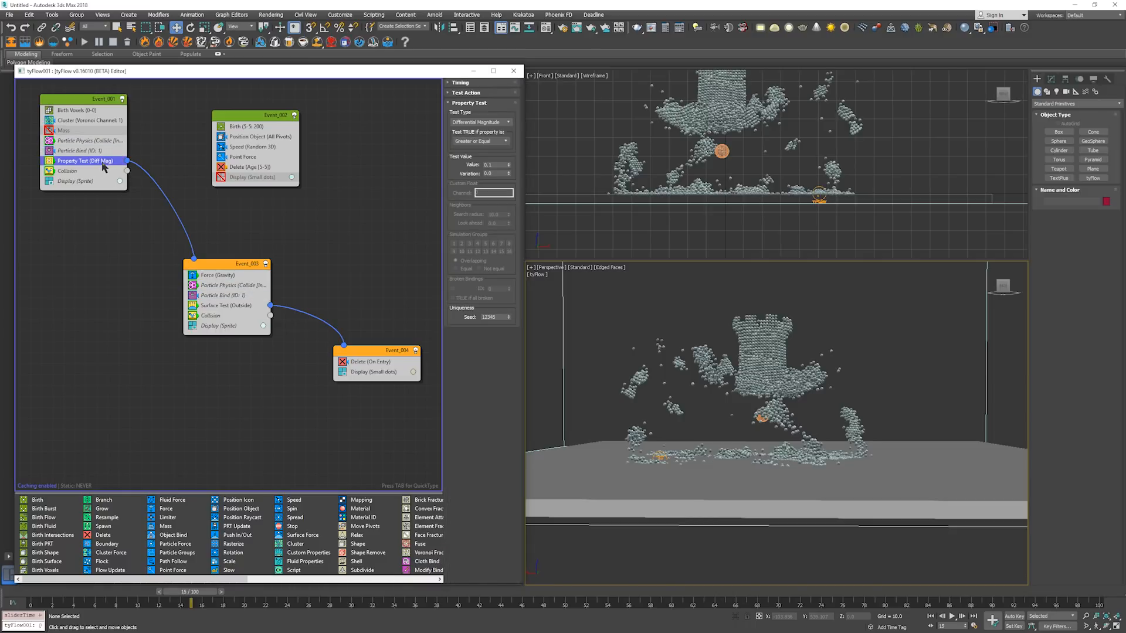
pyautogui.click(791, 407)
pyautogui.press('Home')
pyautogui.press('/')
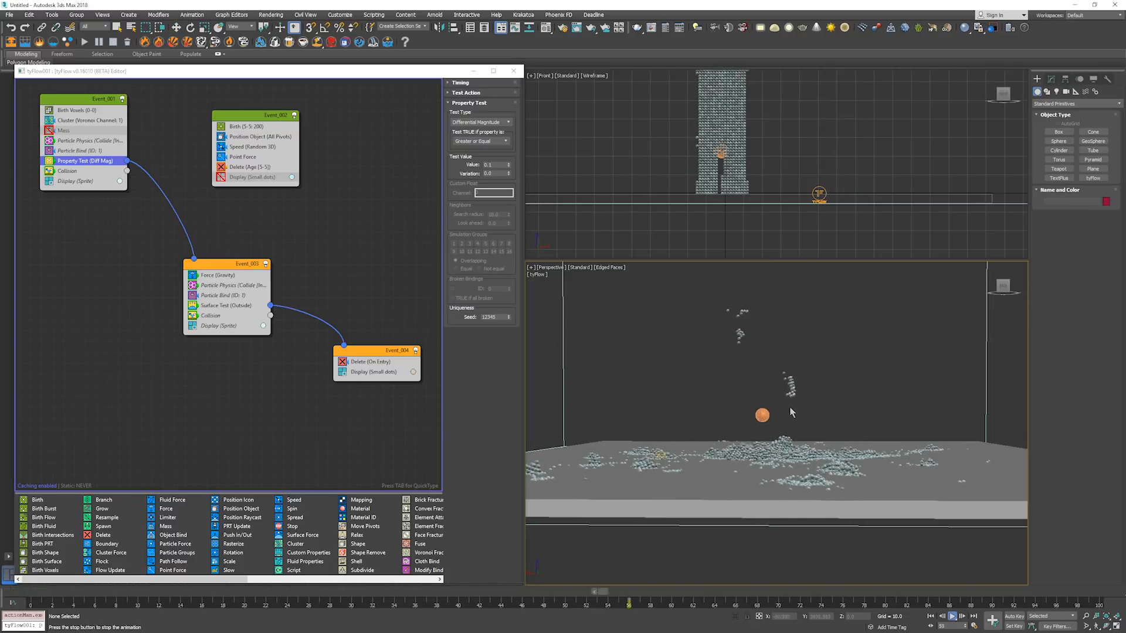
pyautogui.press('/')
# Raise the impact sphere to the tower's mid-height just outside its wall and replay the collapse from the start.
pyautogui.press('Home')
pyautogui.press('w')
pyautogui.click(762, 415)
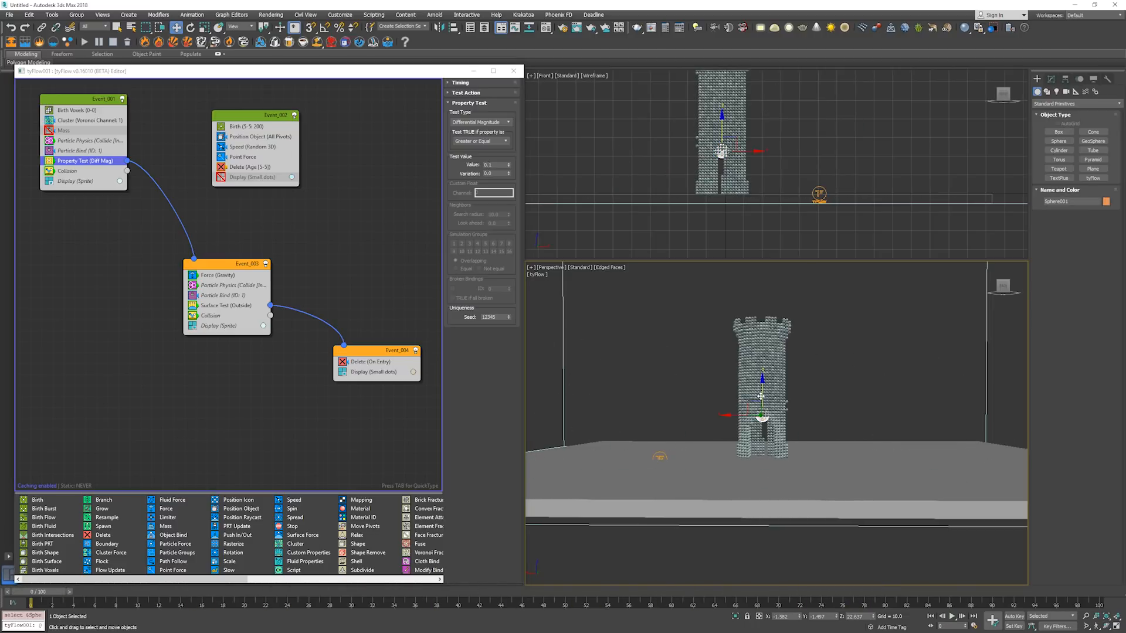
pyautogui.moveTo(760, 396); pyautogui.dragTo(686, 374)
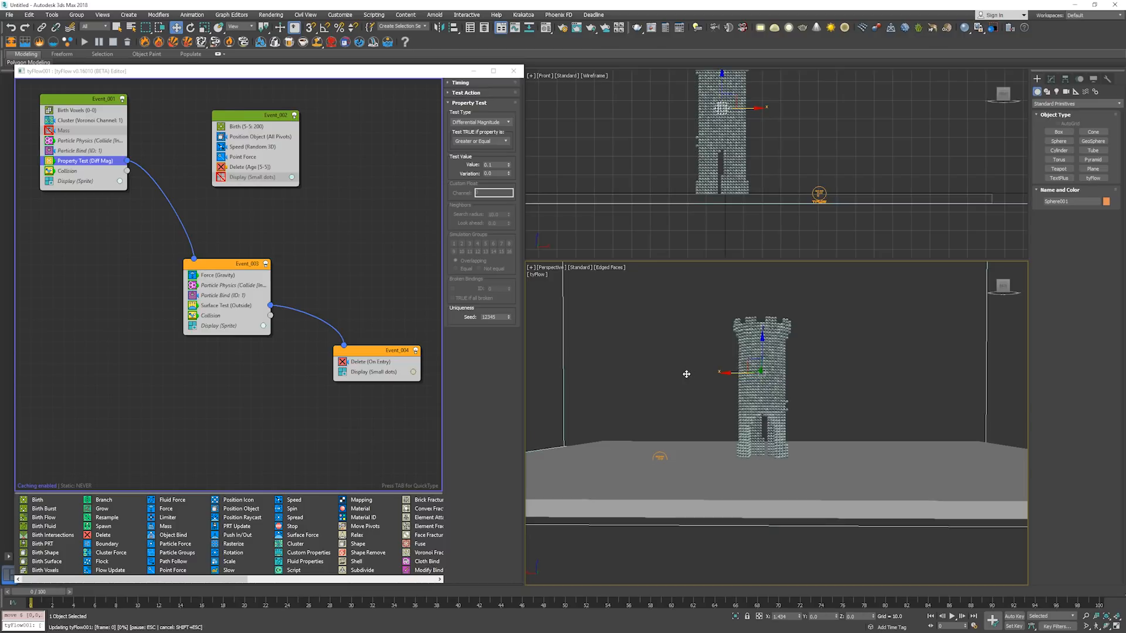
pyautogui.click(811, 375)
pyautogui.press('/')
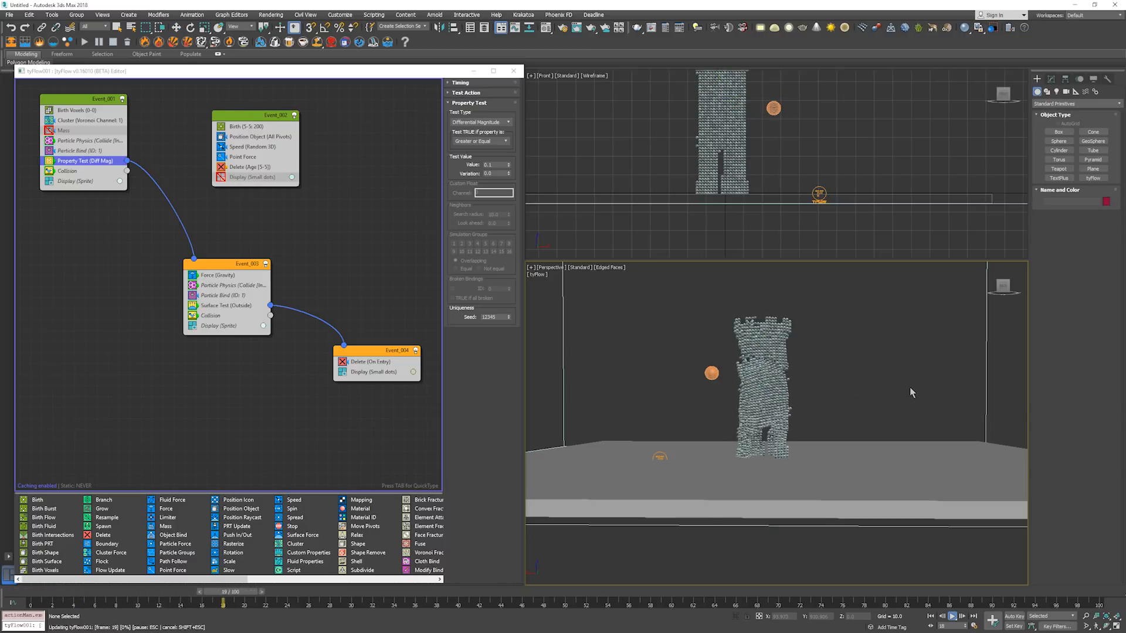
pyautogui.press('/')
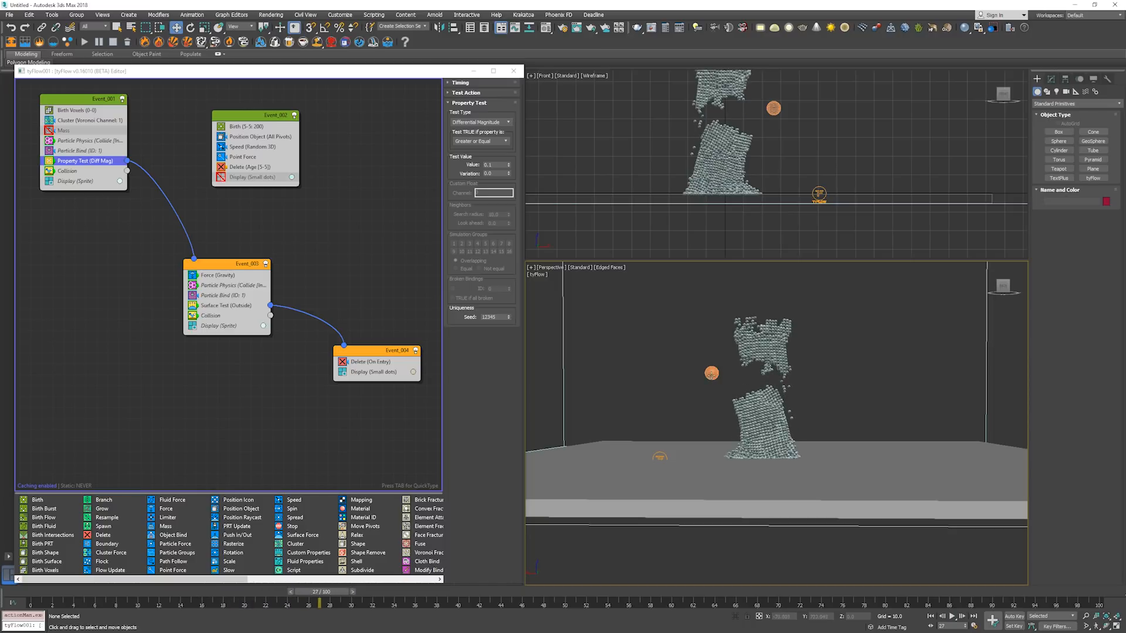
# Raise the impact sphere beside the tower to just below its battlements and replay the first frames.
pyautogui.click(711, 373)
pyautogui.press('Home')
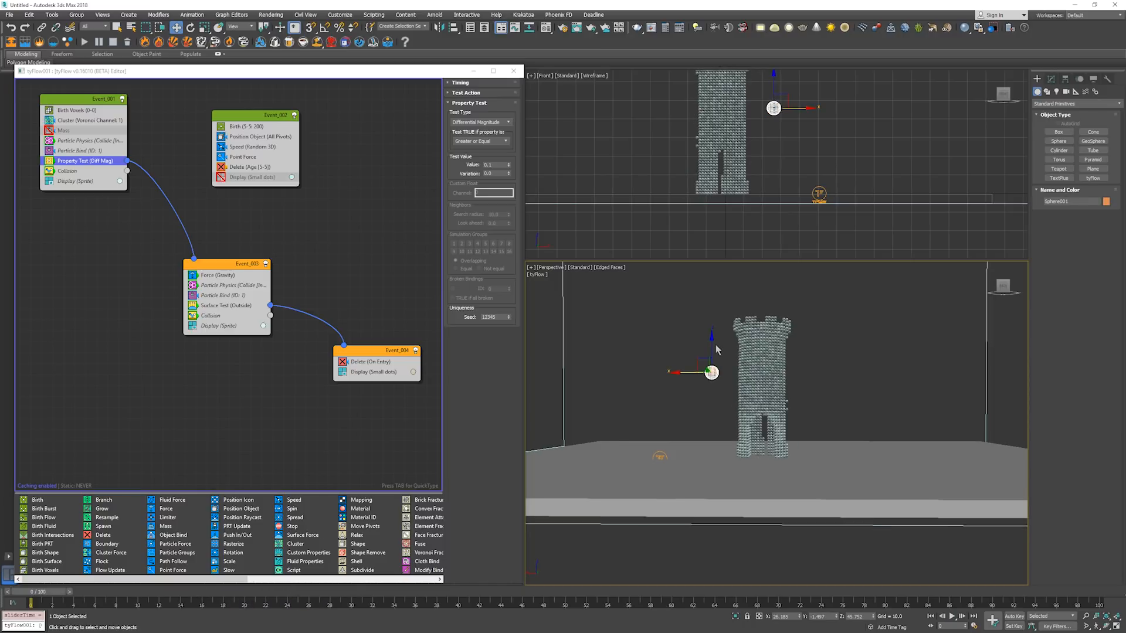
pyautogui.moveTo(712, 345); pyautogui.dragTo(712, 306)
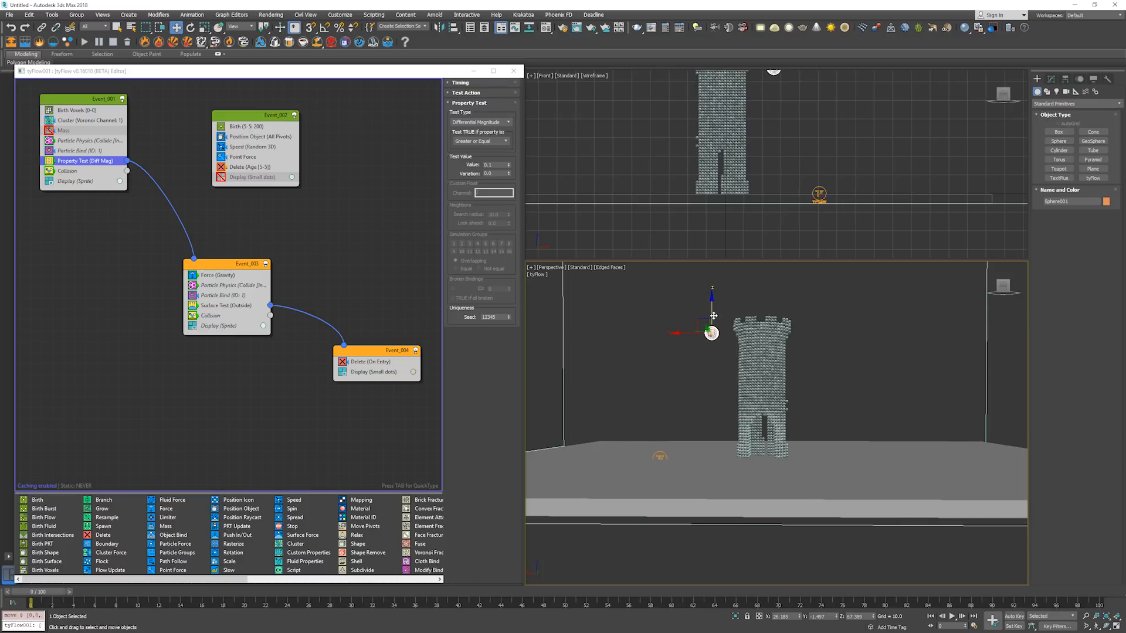
pyautogui.press('/')
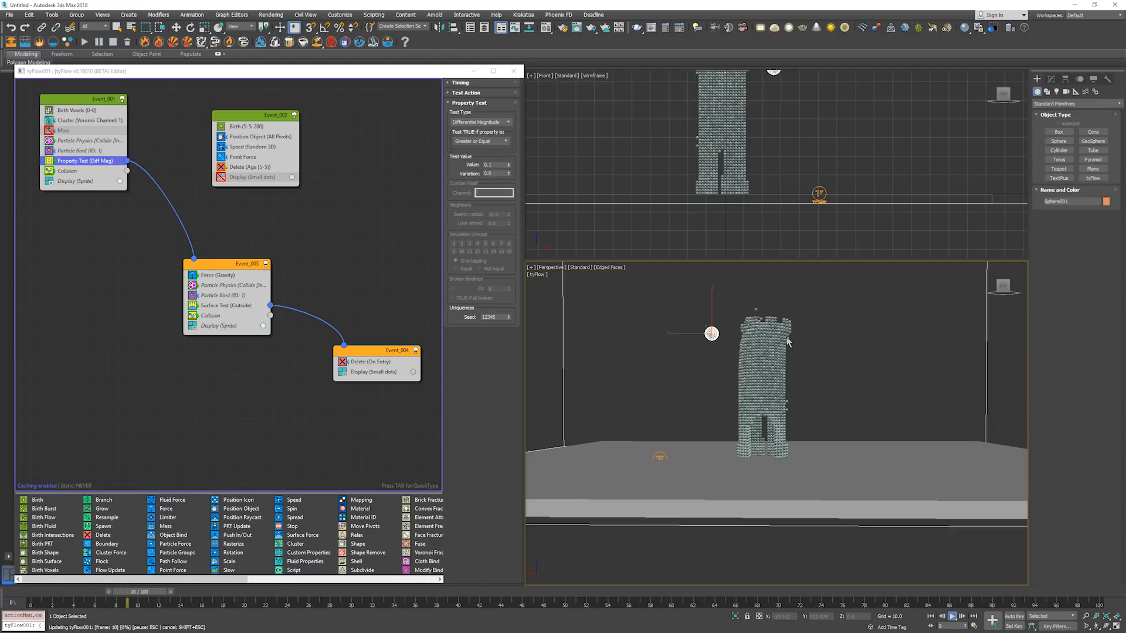
pyautogui.press('Home')
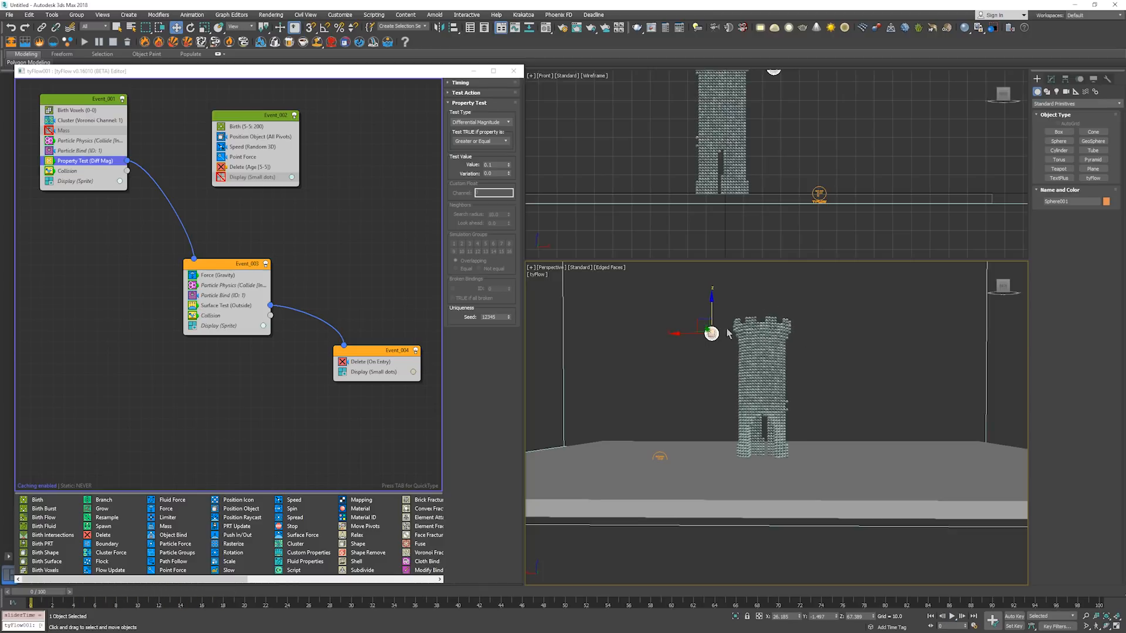
# Move the impact sphere horizontally against the tower's upper wall and replay the impact.
pyautogui.moveTo(675, 333); pyautogui.dragTo(700, 332)
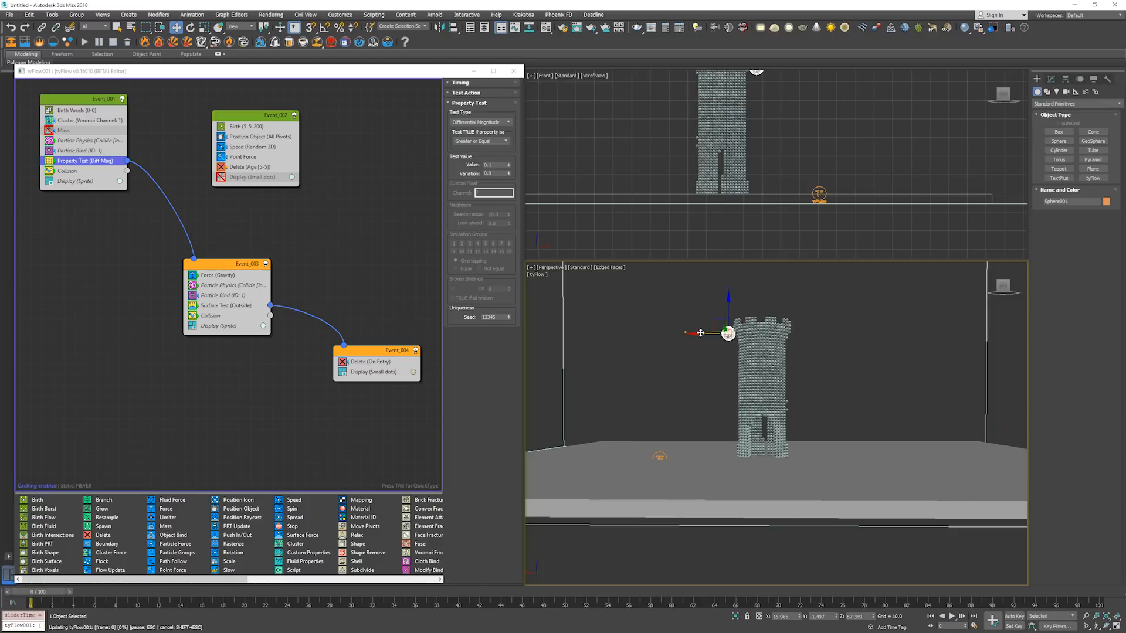
pyautogui.press('/')
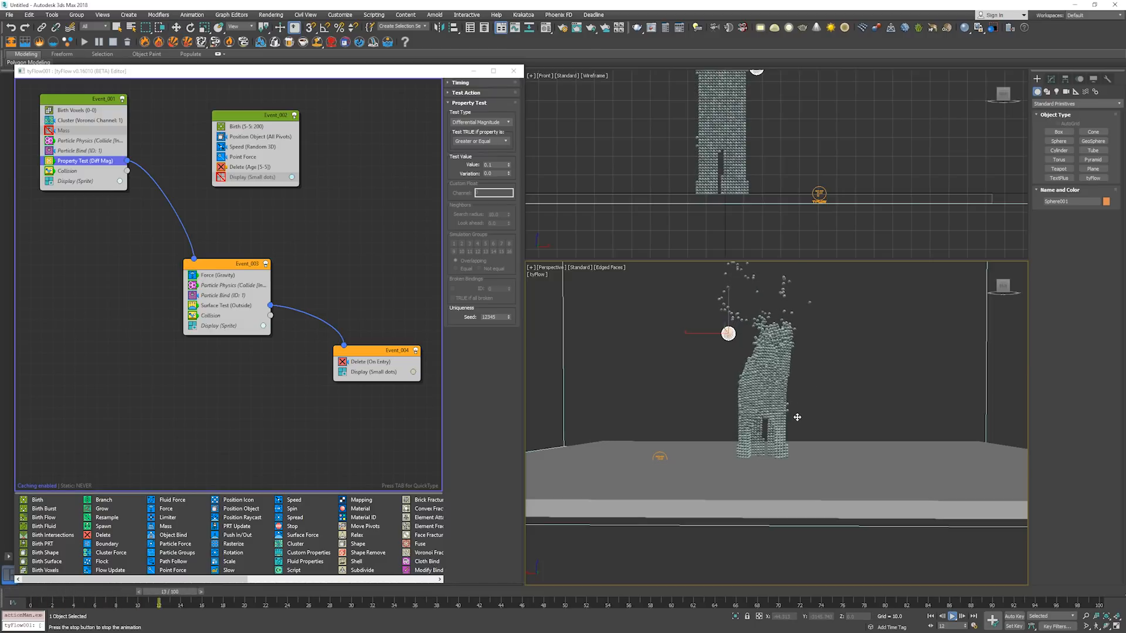
pyautogui.press('/')
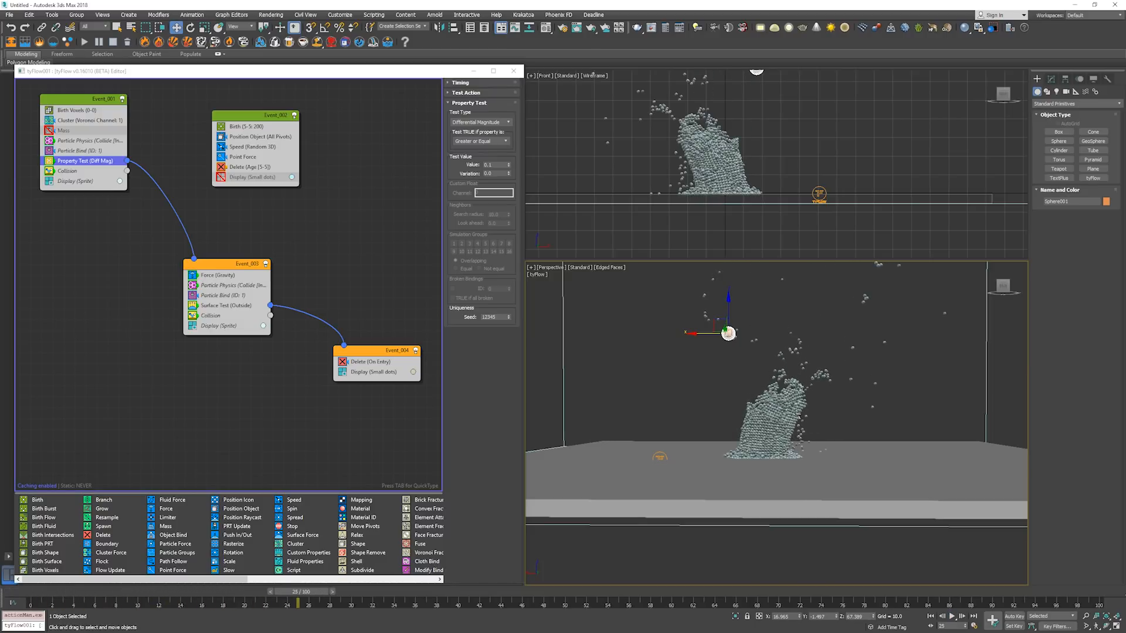
# Move the impact sphere down inside the middle of the tower and replay the explosion from the start.
pyautogui.press('Home')
pyautogui.moveTo(715, 324); pyautogui.dragTo(753, 381)
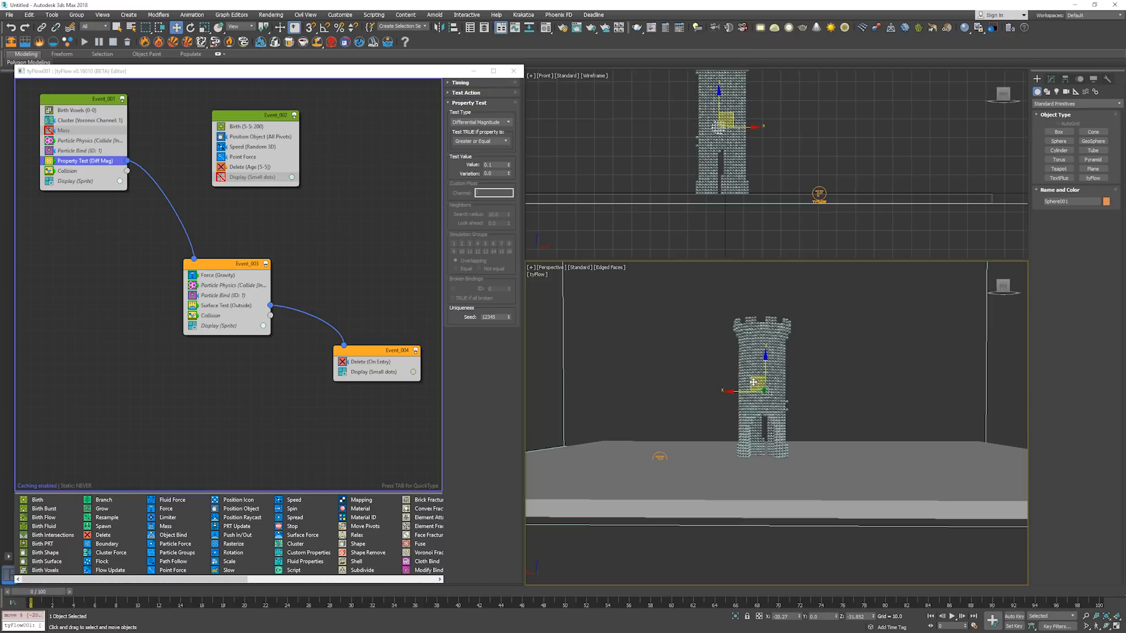
pyautogui.press('/')
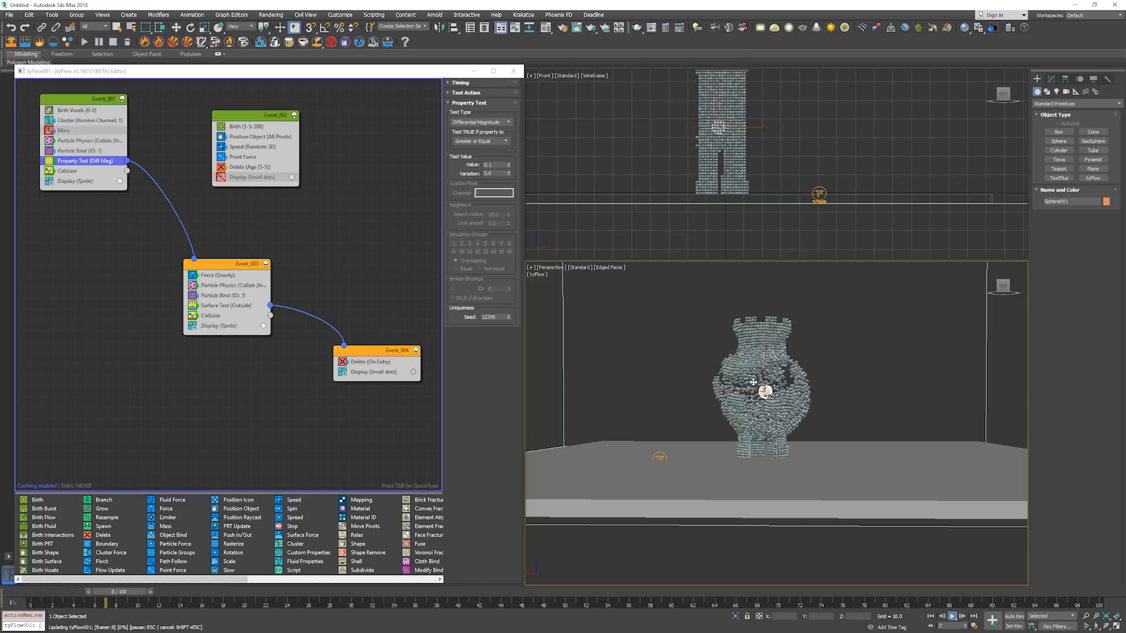
pyautogui.press('/')
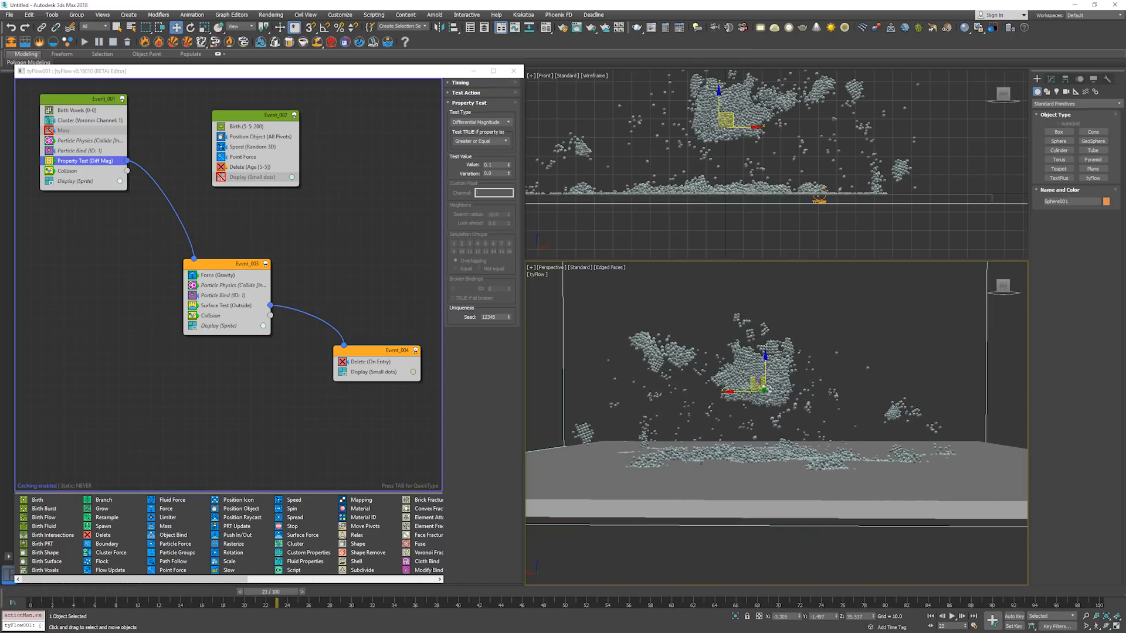
# Raise the impact sphere slightly inside the tower, replay the collapse, and return to the first frame with nothing selected.
pyautogui.press('Home')
pyautogui.press('/')
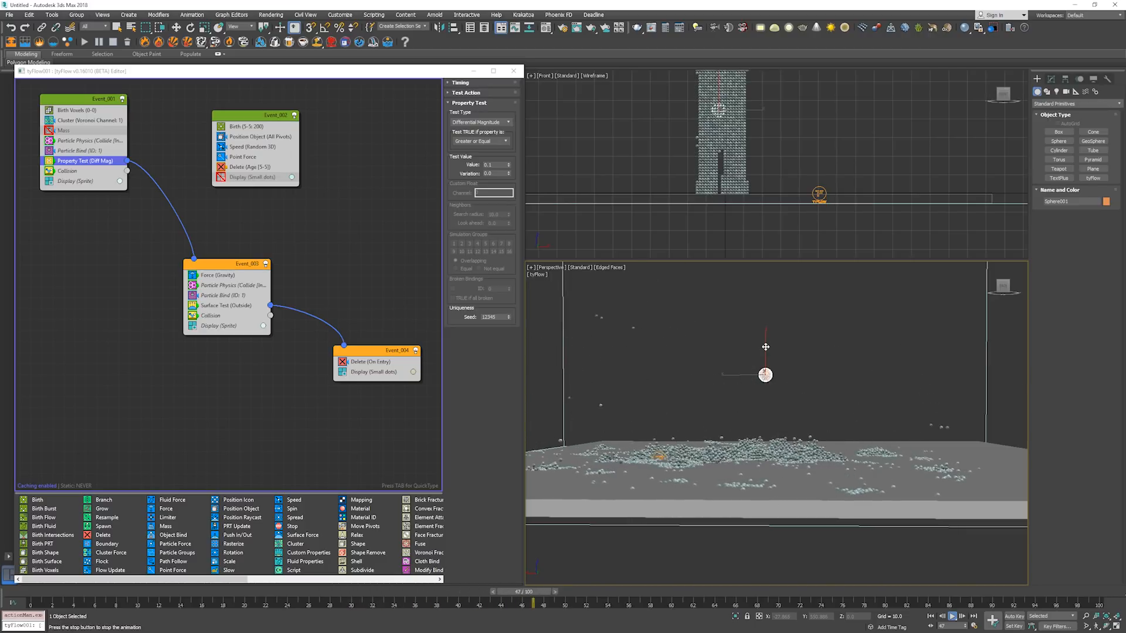
pyautogui.press('/')
pyautogui.press('w')
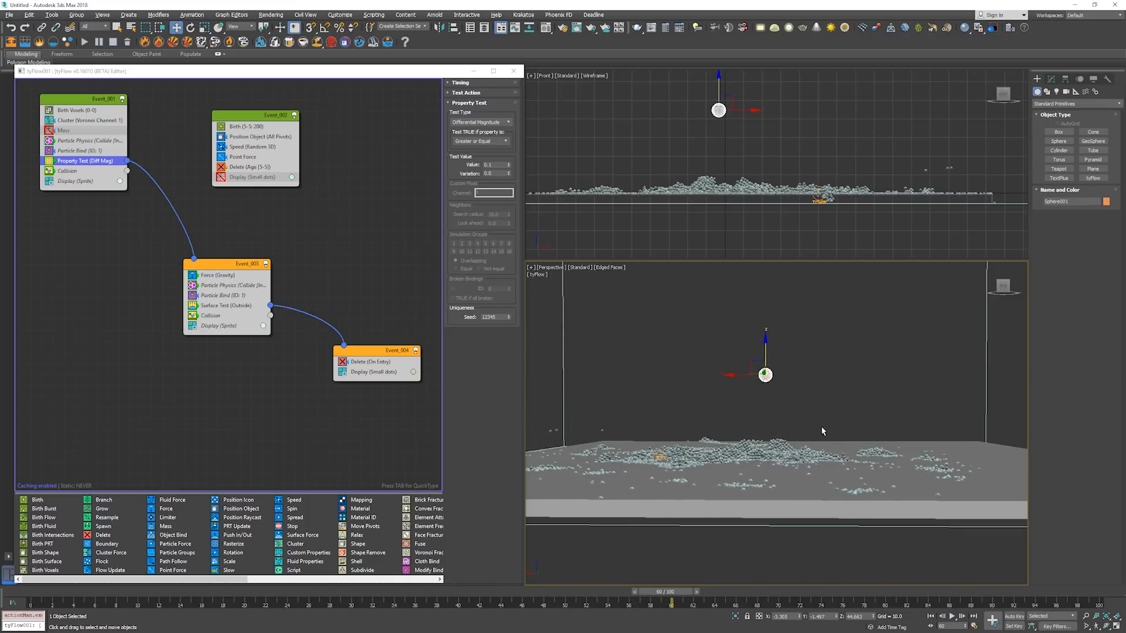
pyautogui.keyDown('alt'); pyautogui.moveTo(821, 425); pyautogui.dragTo(815, 452, button='middle'); pyautogui.keyUp('alt')
pyautogui.press('Home')
pyautogui.click(852, 311)
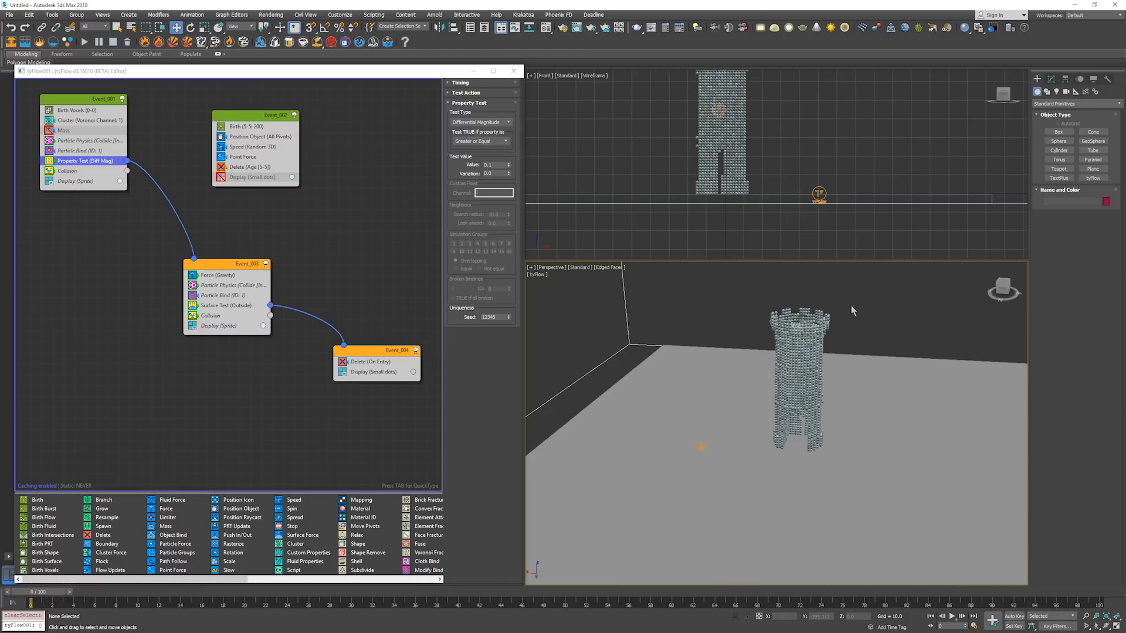
# Add a Spawn operator to Event_003 and place it between Collision and Display.
pyautogui.click(253, 365)
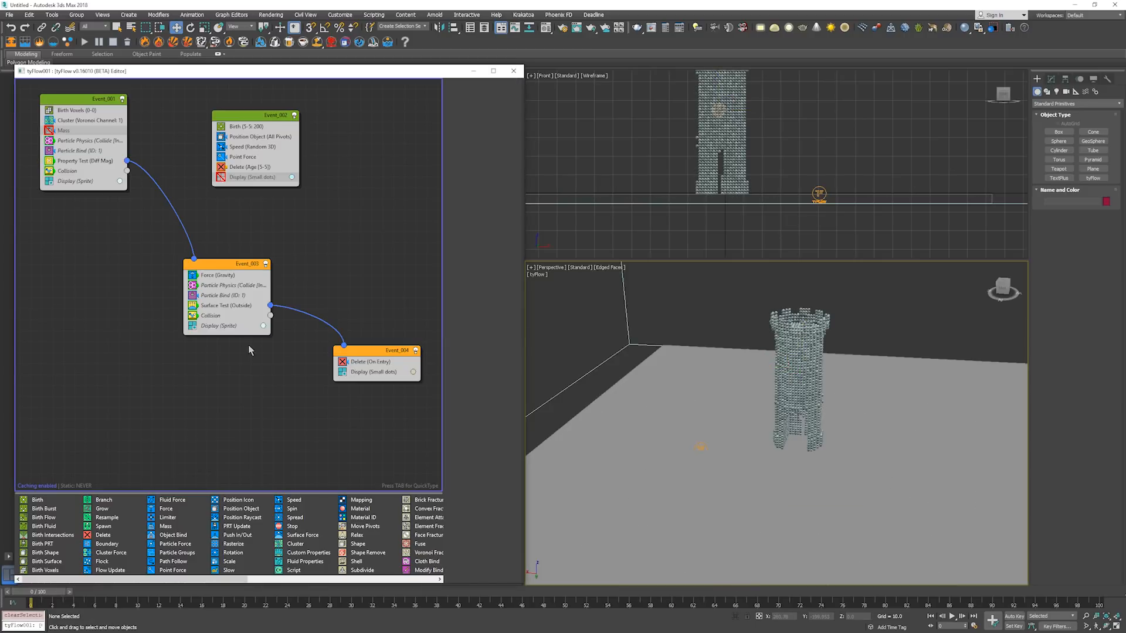
pyautogui.click(222, 274)
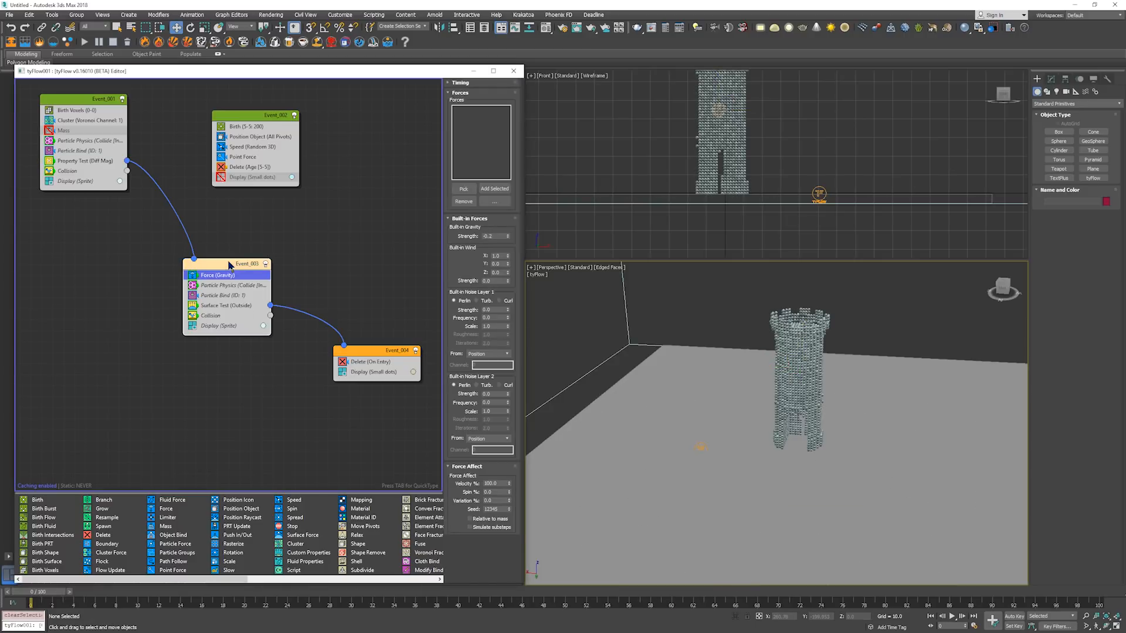
pyautogui.press('Tab')
pyautogui.write('spaw')
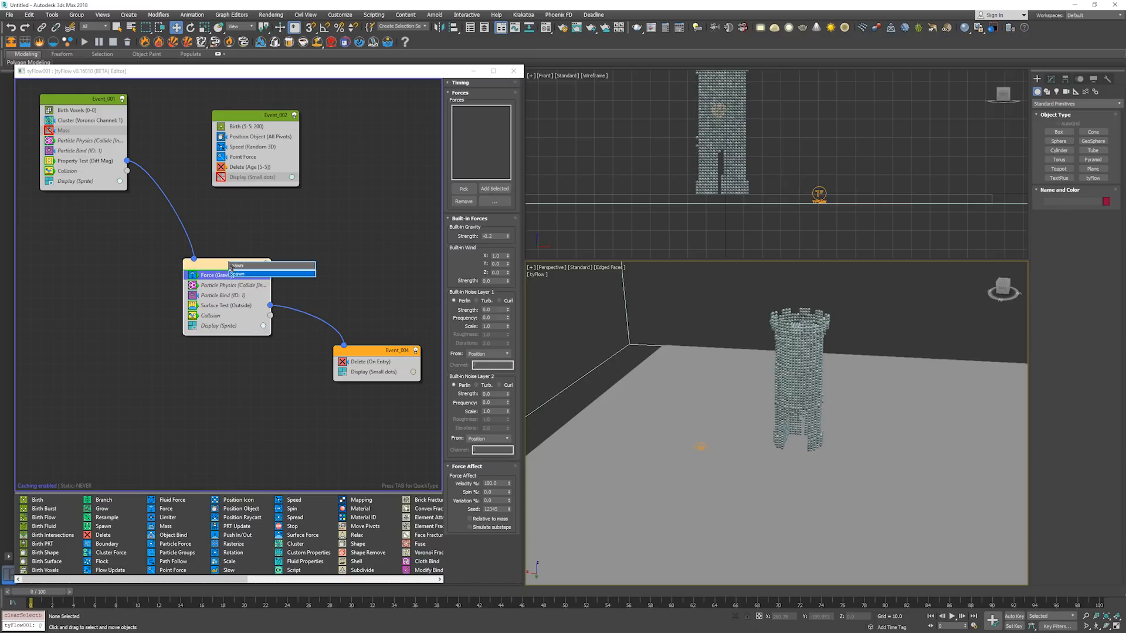
pyautogui.write('n')
pyautogui.press('Return')
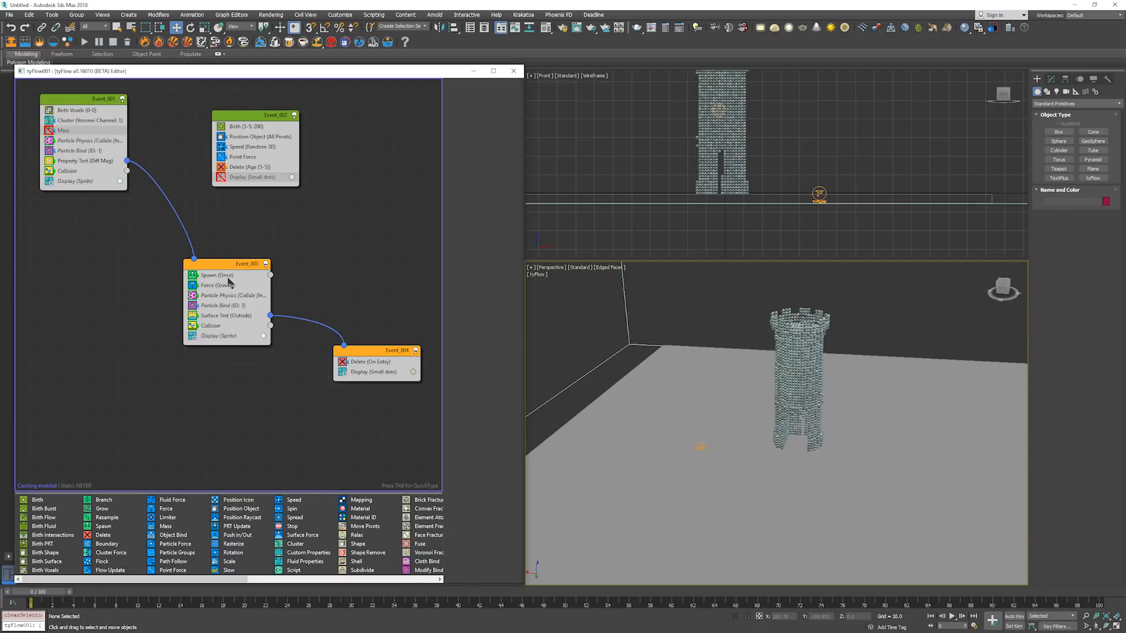
pyautogui.moveTo(222, 275); pyautogui.dragTo(221, 334)
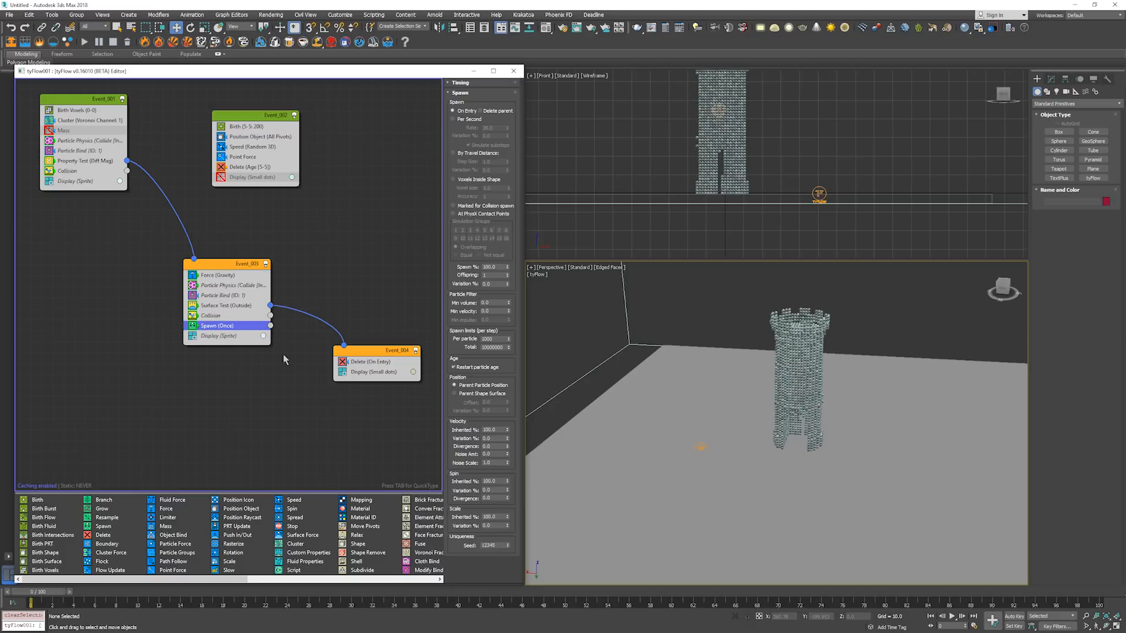
pyautogui.click(267, 414)
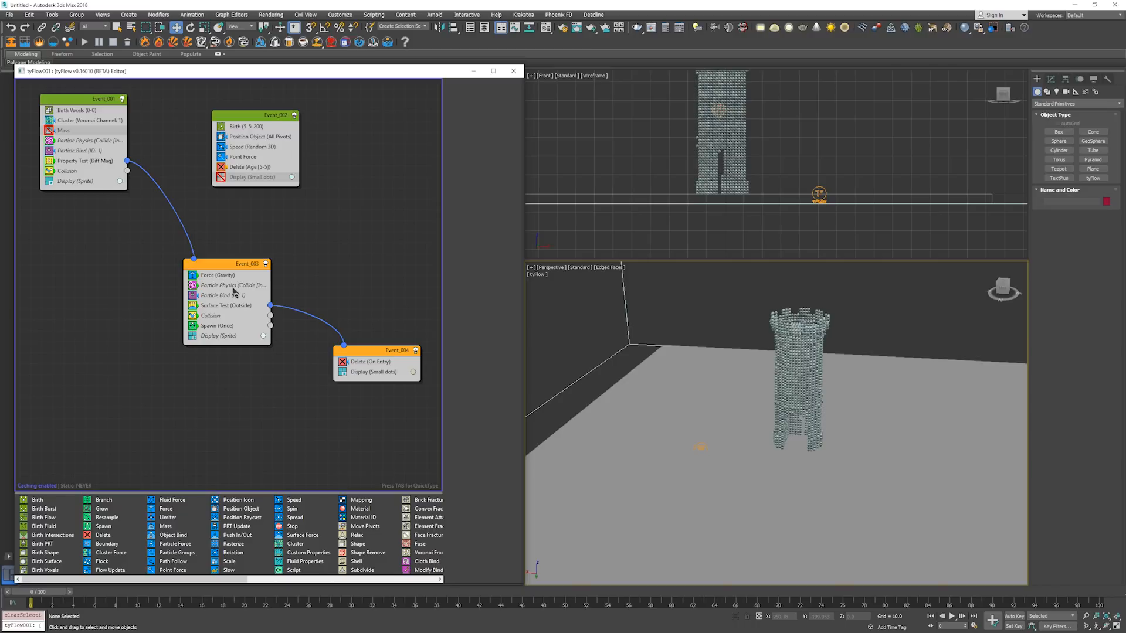
# Copy Event_003's gravity Force operator into a new event below Event_004 and set its gravity strength to -0.1.
pyautogui.moveTo(231, 275); pyautogui.dragTo(280, 420)
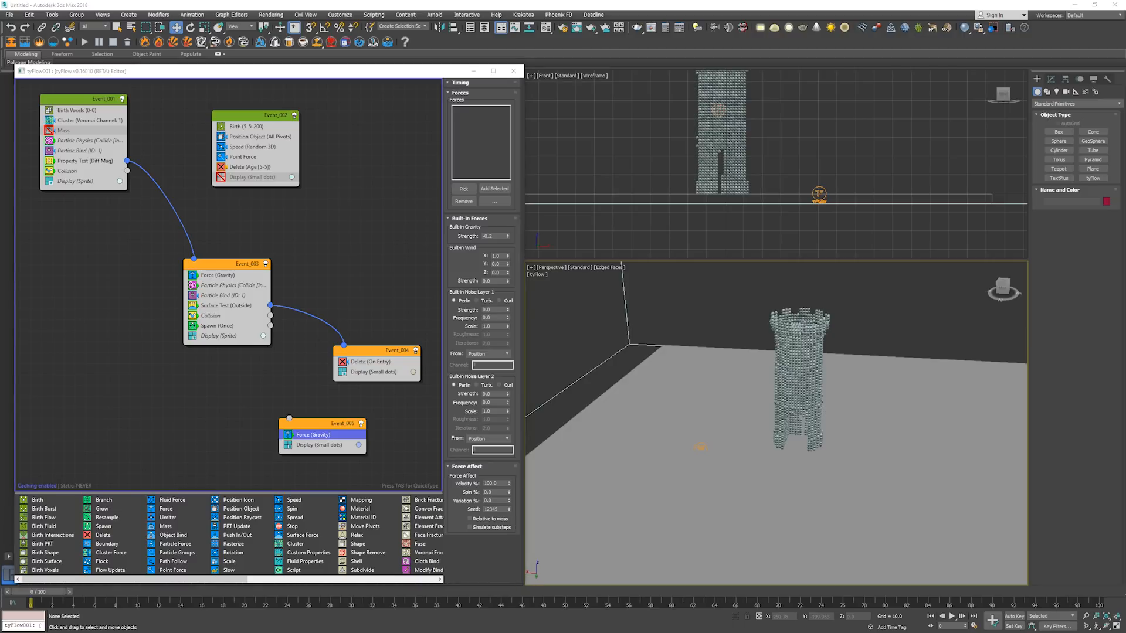
pyautogui.doubleClick(494, 237)
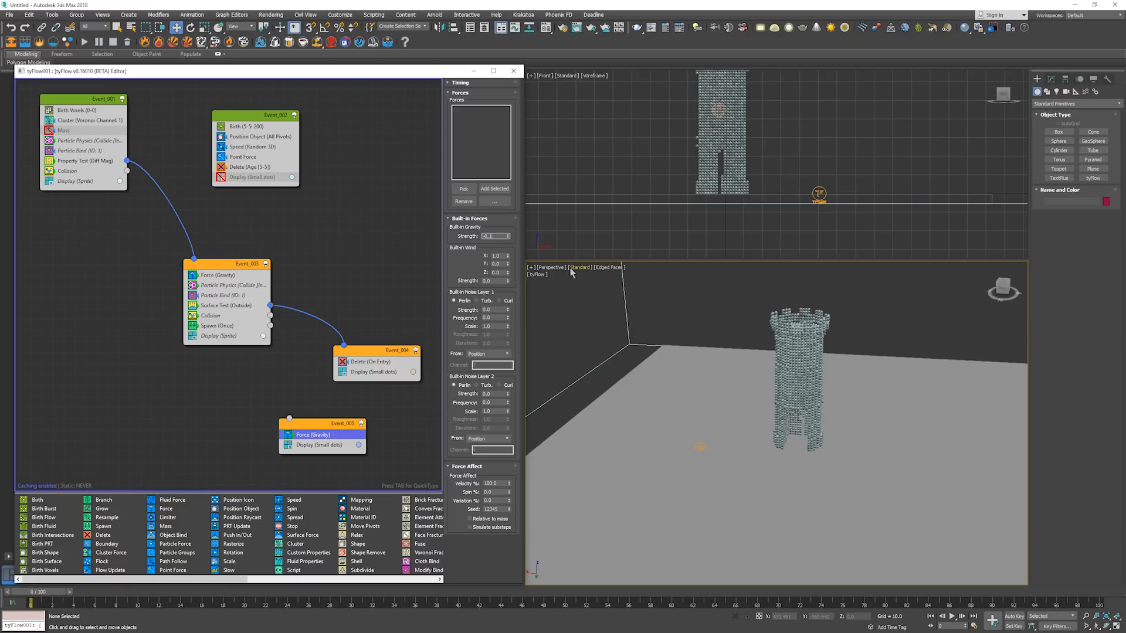
pyautogui.press('Return')
# Connect Event_003's Spawn output to the new gravity event and open the Spawn operator's settings.
pyautogui.click(271, 332)
pyautogui.moveTo(294, 356); pyautogui.dragTo(289, 418)
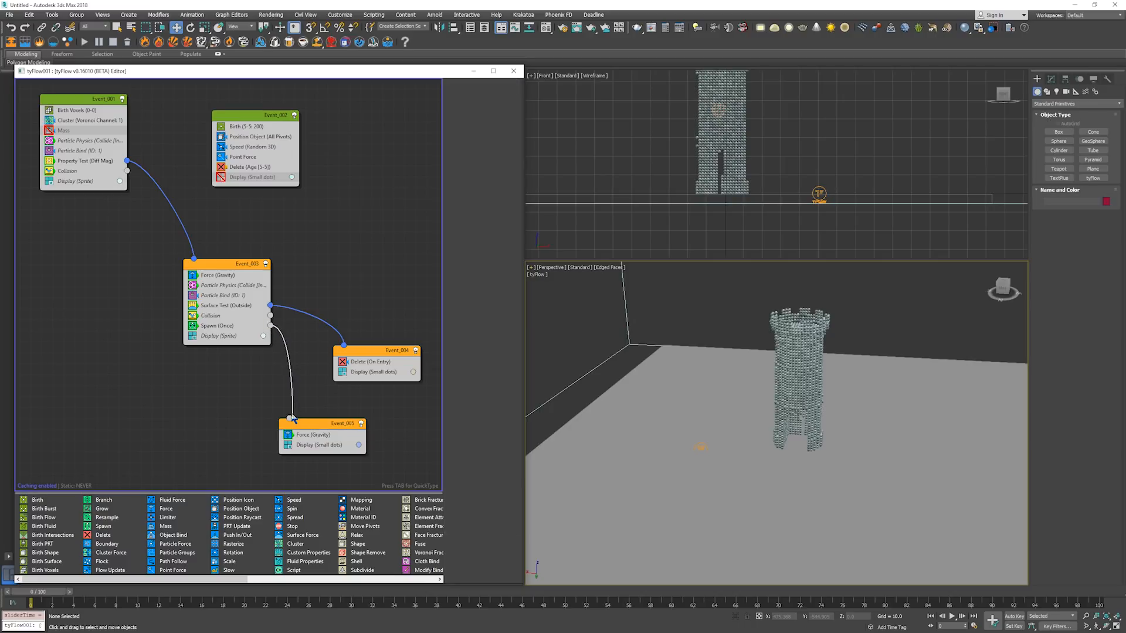
pyautogui.click(228, 330)
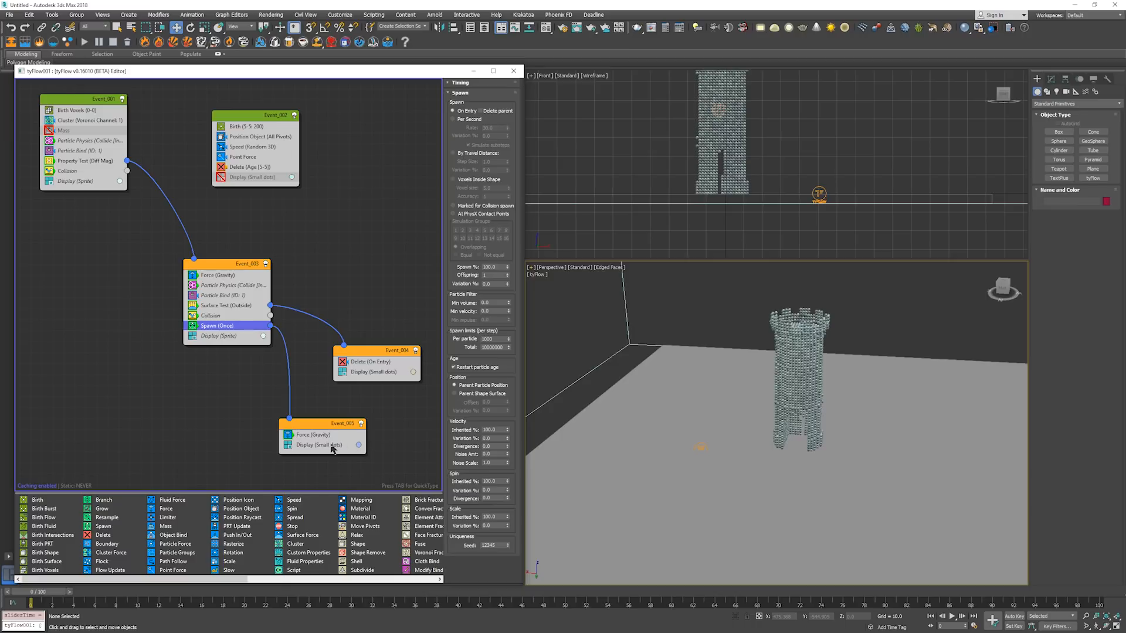
# Change Event_005's display color to light orange with red 0.906, green 0.706 and blue 0.49.
pyautogui.click(358, 445)
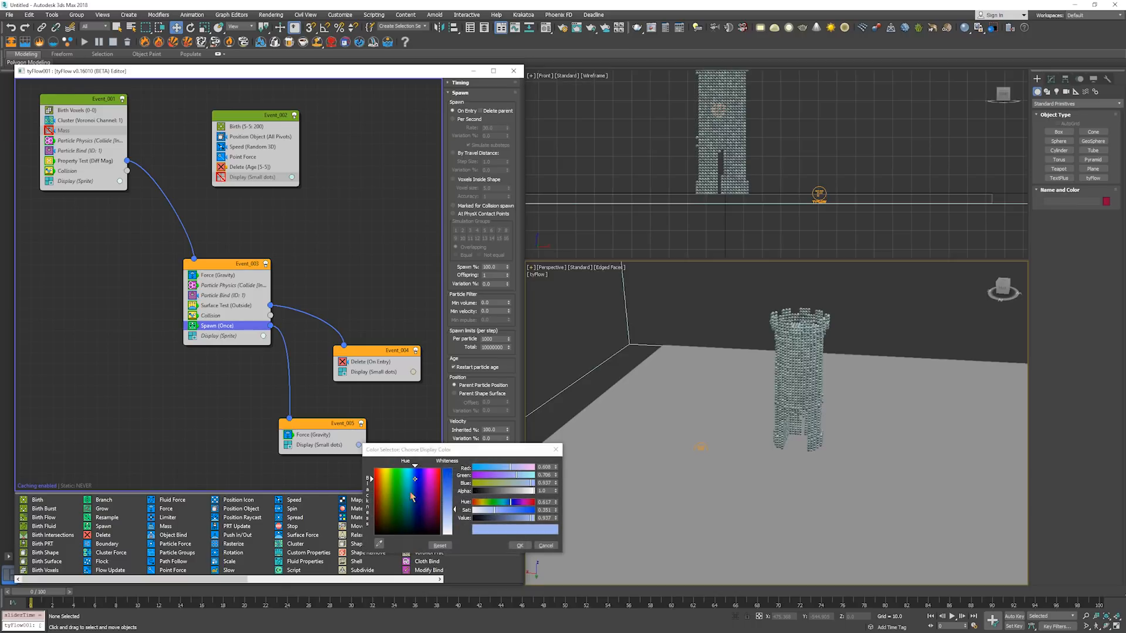
pyautogui.moveTo(410, 493); pyautogui.dragTo(382, 468)
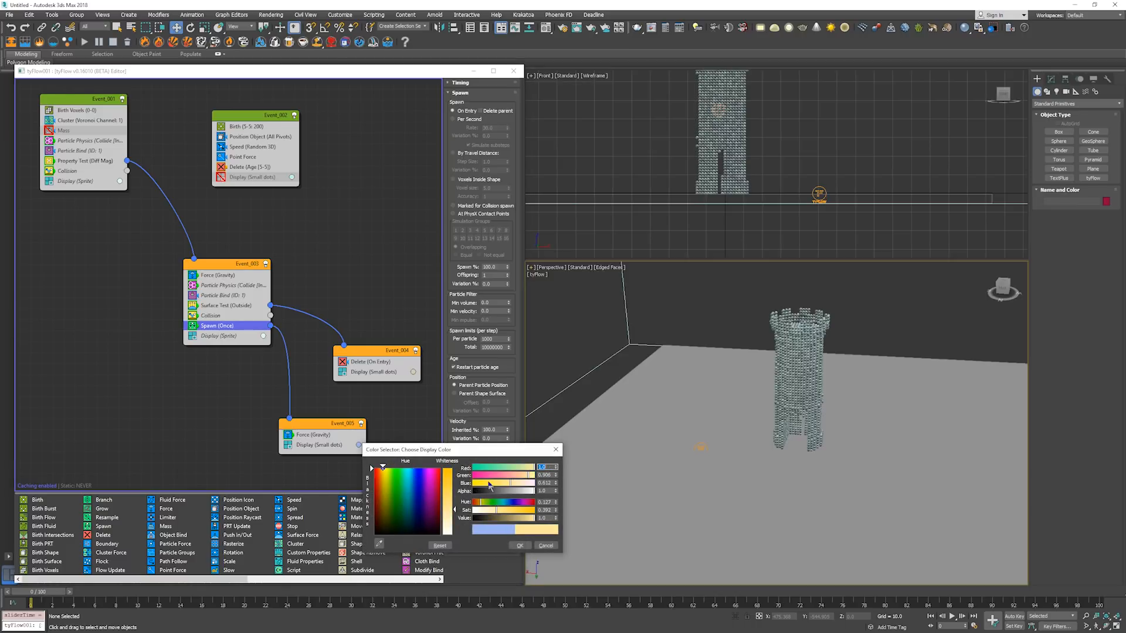
pyautogui.moveTo(489, 484); pyautogui.dragTo(501, 511)
pyautogui.click(514, 476)
pyautogui.click(516, 476)
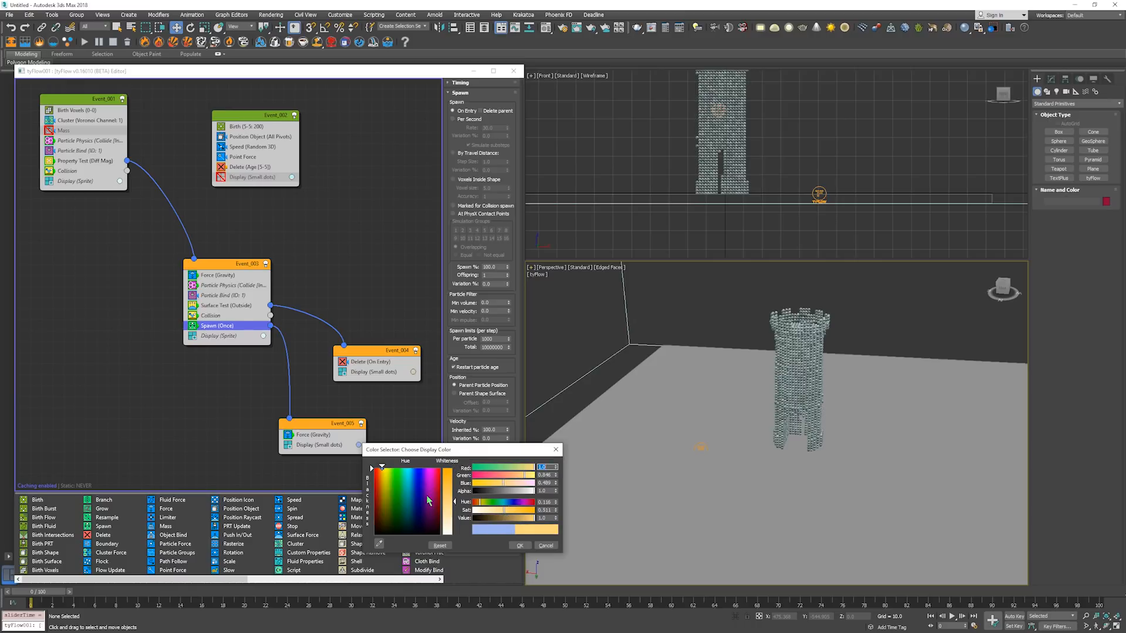
pyautogui.click(380, 481)
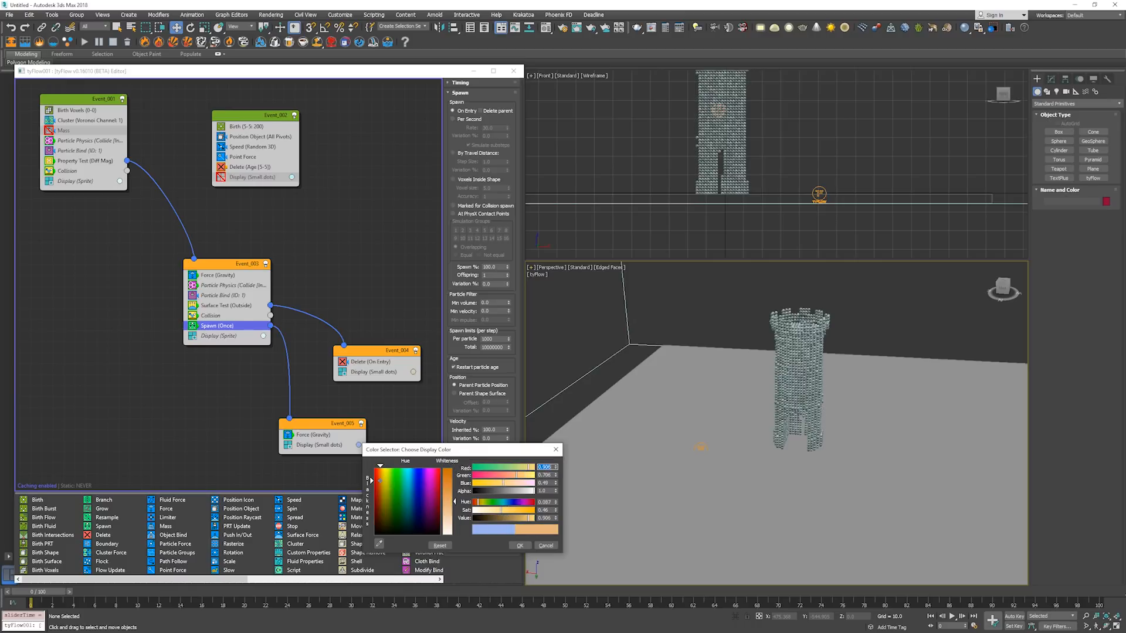
pyautogui.click(519, 546)
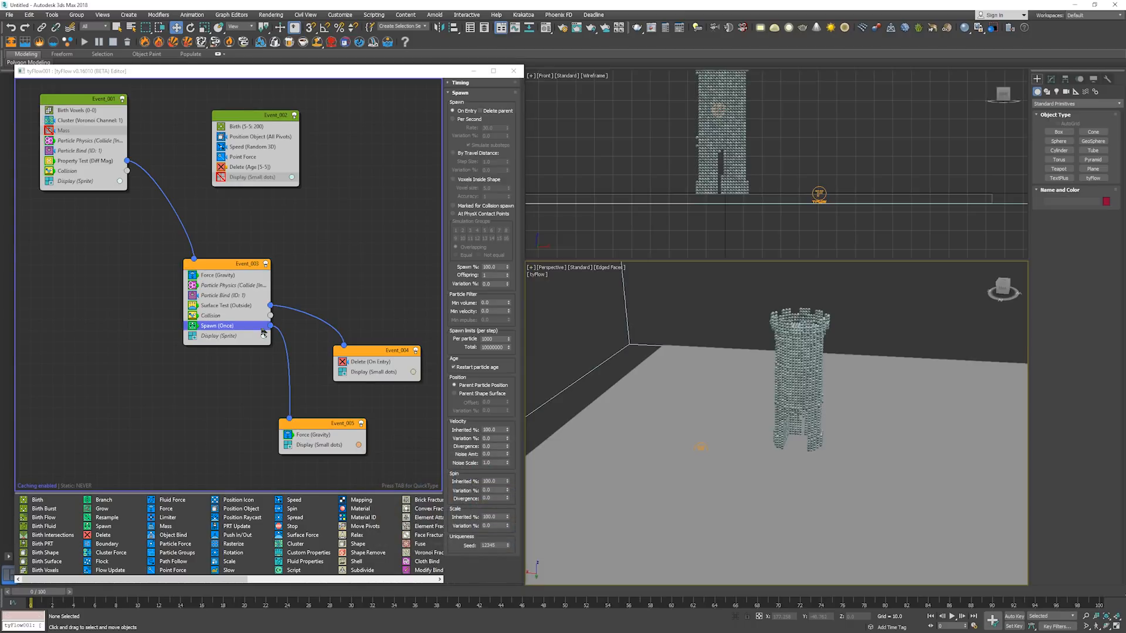
# Switch Event_003's Spawn operator to By Travel Distance and preview the simulation.
pyautogui.click(479, 154)
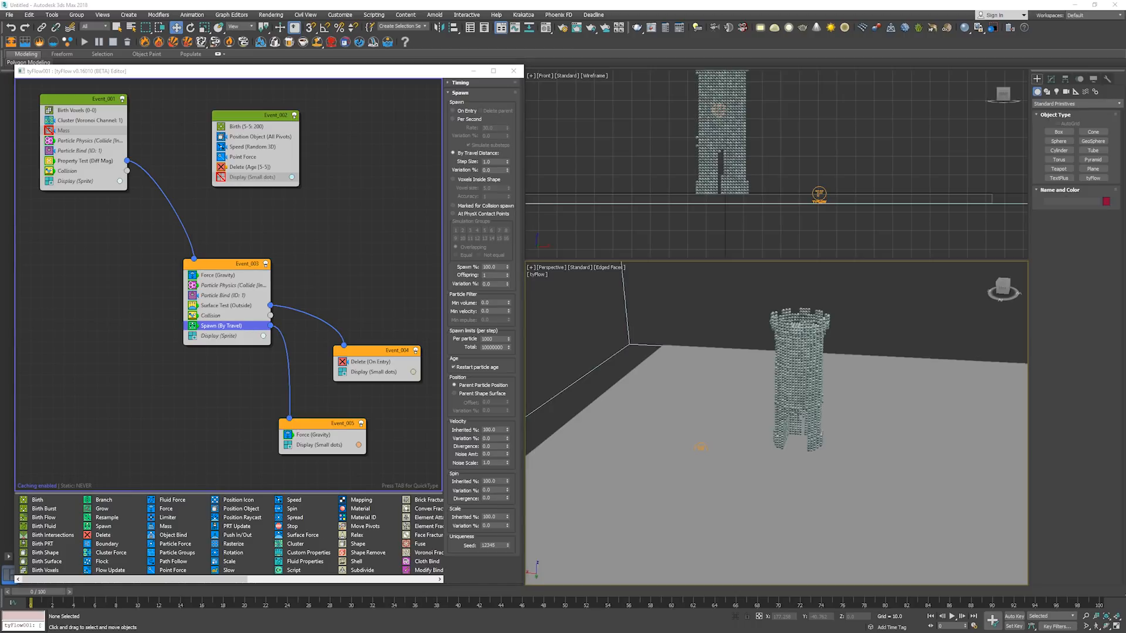
pyautogui.press('/')
pyautogui.press('/')
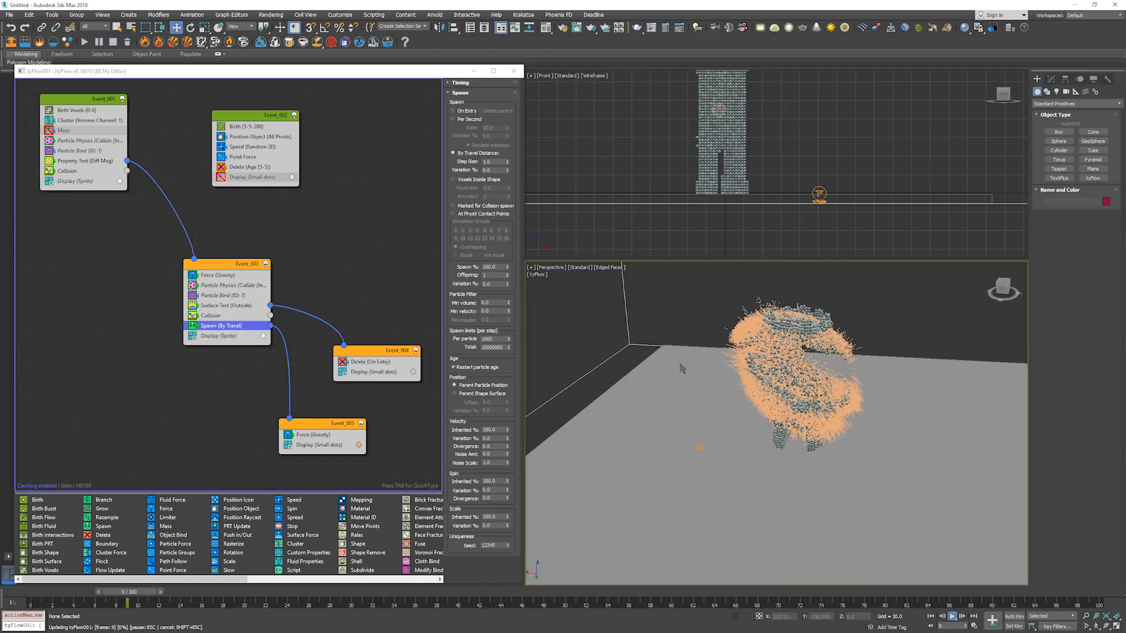
pyautogui.keyDown('alt'); pyautogui.moveTo(725, 371); pyautogui.dragTo(789, 381, button='middle'); pyautogui.keyUp('alt')
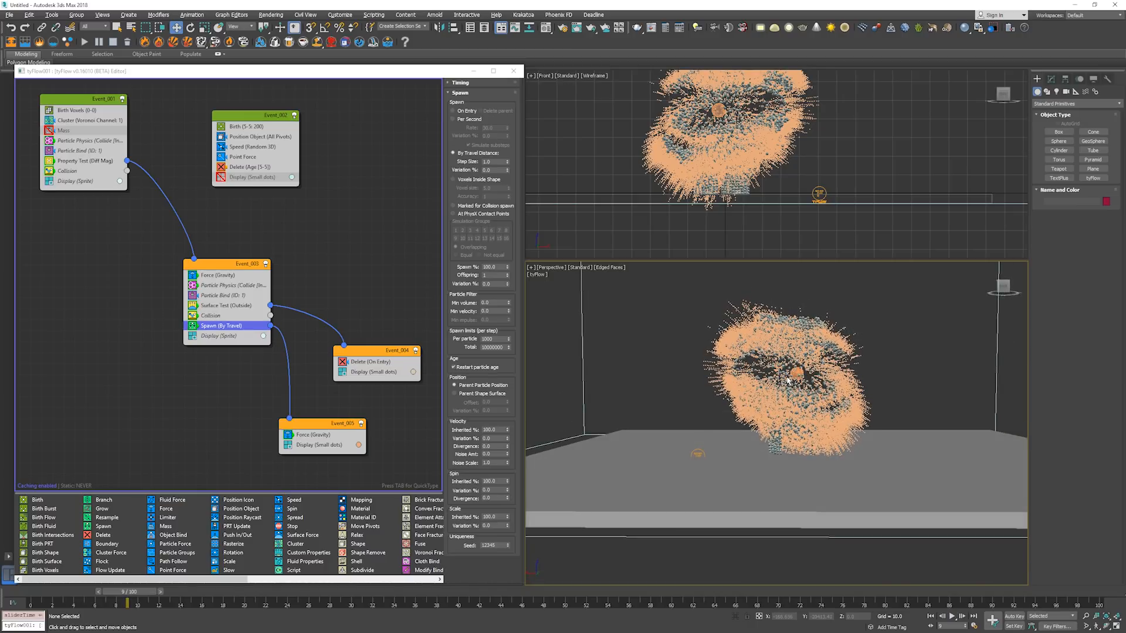
# Set the Spawn operator's Spawn % to 20.
pyautogui.doubleClick(486, 267)
pyautogui.write('20')
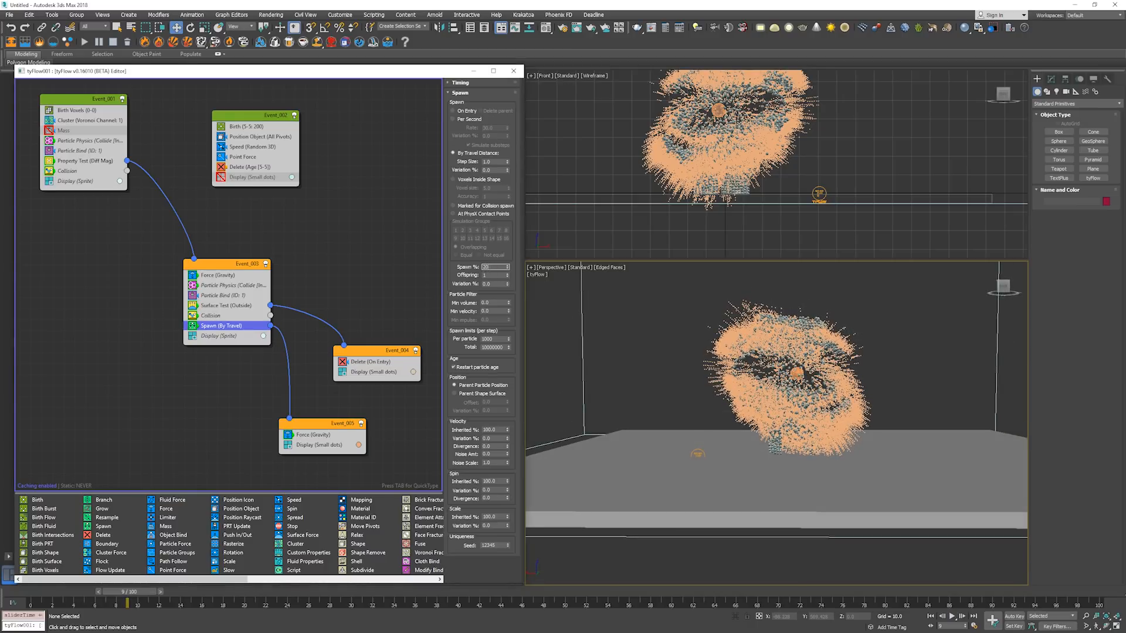
pyautogui.press('Return')
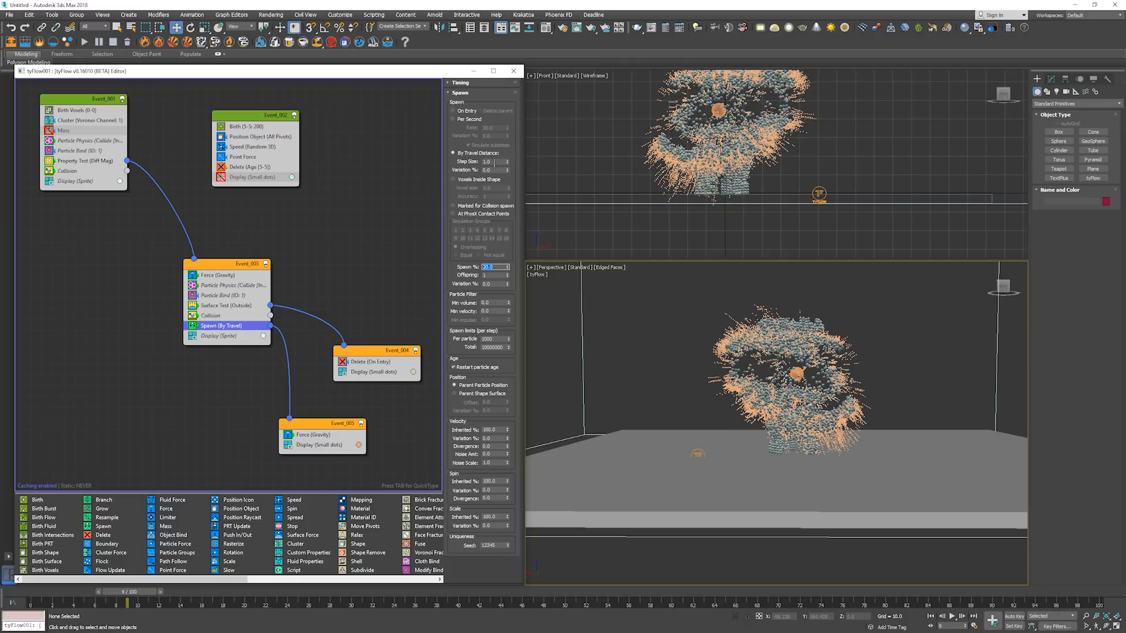
pyautogui.doubleClick(495, 162)
# Set the Spawn operator's velocity to 50% inherited, with 35% variation and a divergence of 5.
pyautogui.doubleClick(492, 429)
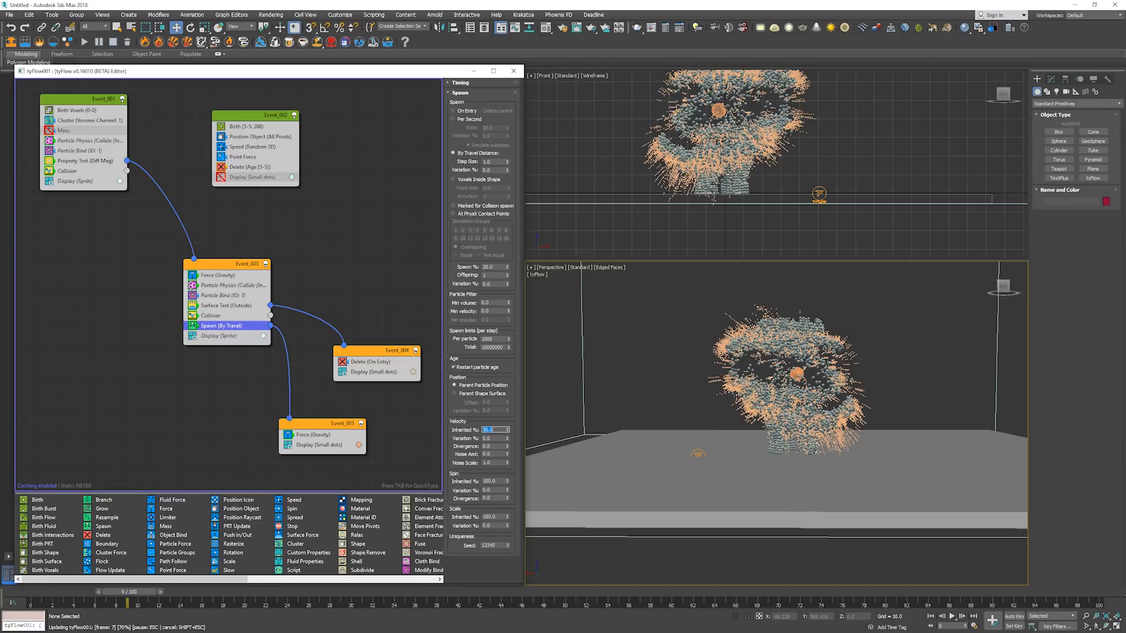
pyautogui.doubleClick(491, 438)
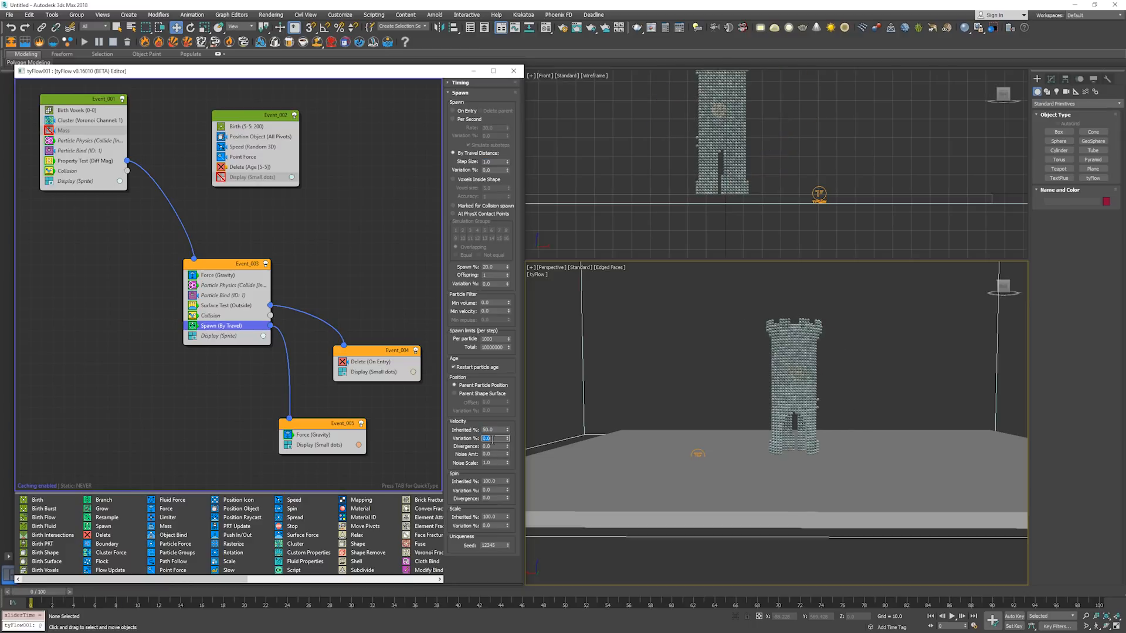
pyautogui.write('35')
pyautogui.press('Return')
pyautogui.doubleClick(492, 446)
pyautogui.write('5')
pyautogui.press('Return')
# Play and step through the simulation to examine how the spawned debris spreads and falls, and return to the first frame.
pyautogui.click(716, 391)
pyautogui.press('/')
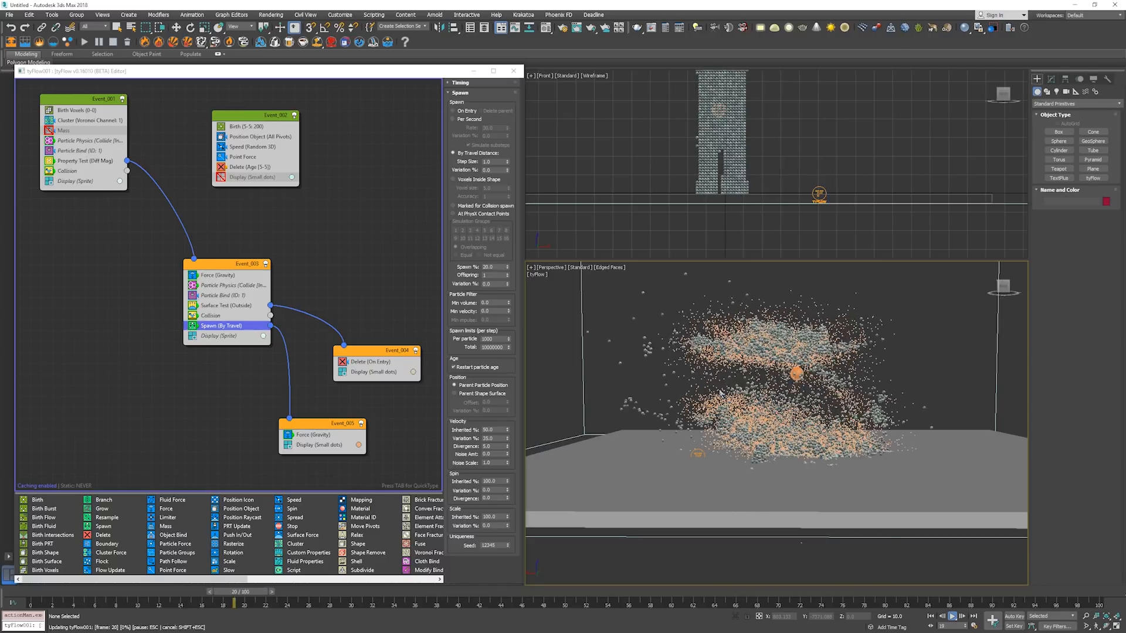
pyautogui.press('/')
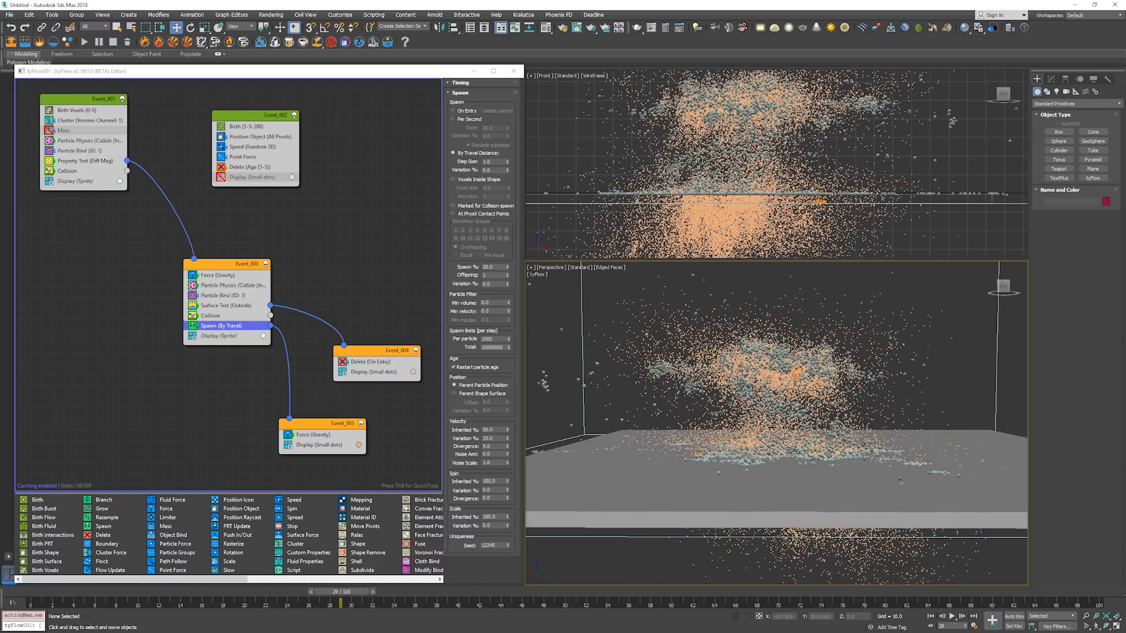
pyautogui.press('Home')
pyautogui.keyDown('alt'); pyautogui.moveTo(740, 377); pyautogui.dragTo(738, 380, button='middle'); pyautogui.keyUp('alt')
pyautogui.press('/')
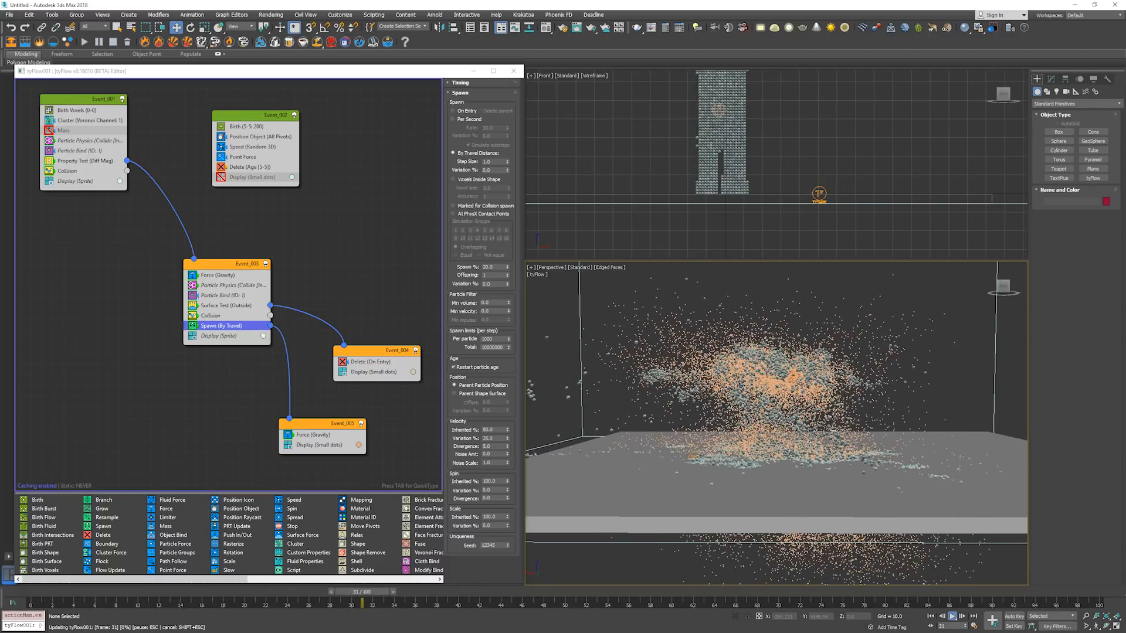
pyautogui.press('/')
pyautogui.press('.')
pyautogui.press('.')
pyautogui.press('.')
pyautogui.press('.')
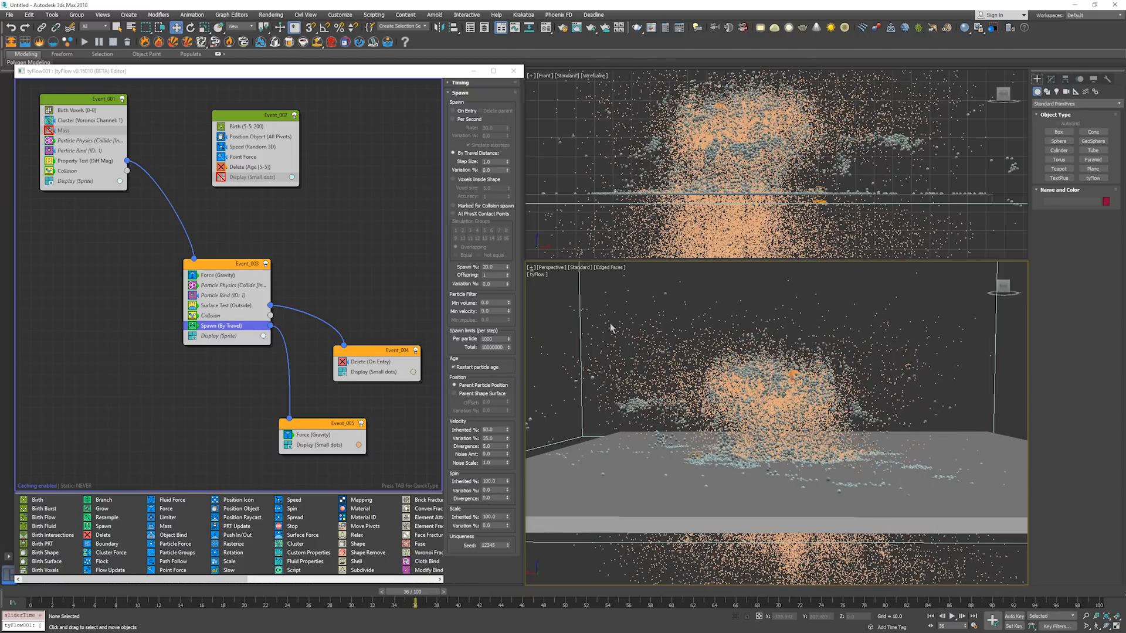
pyautogui.press('Home')
# Copy Event_003's Surface Test into Event_005 above Display, and move Event_003 and Event_004 higher in the graph.
pyautogui.click(333, 290)
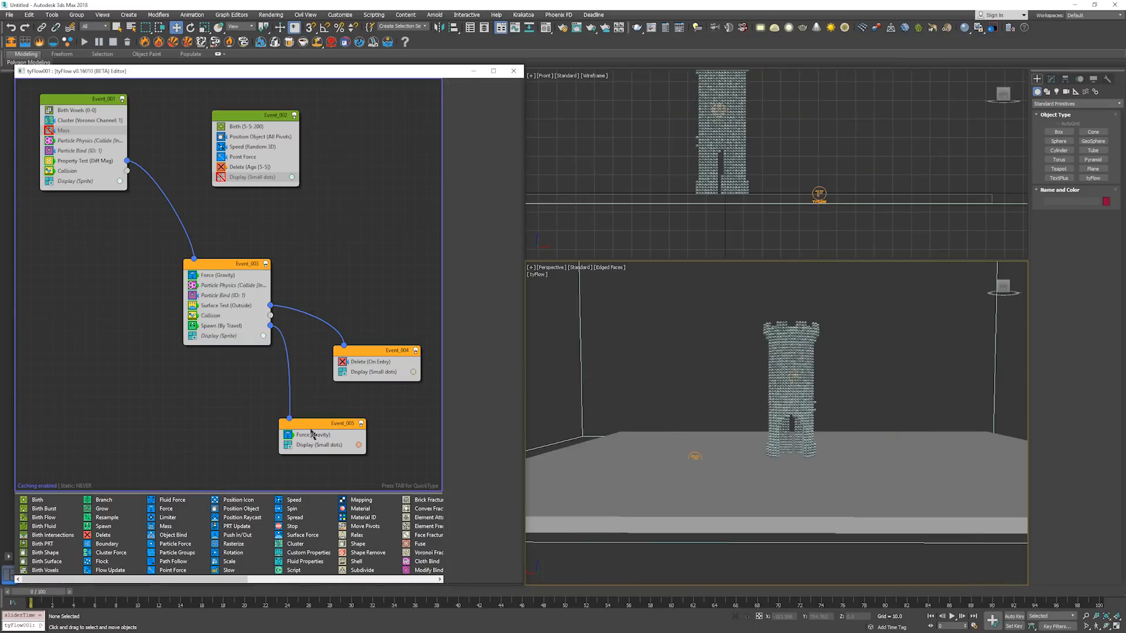
pyautogui.moveTo(225, 305); pyautogui.dragTo(324, 446)
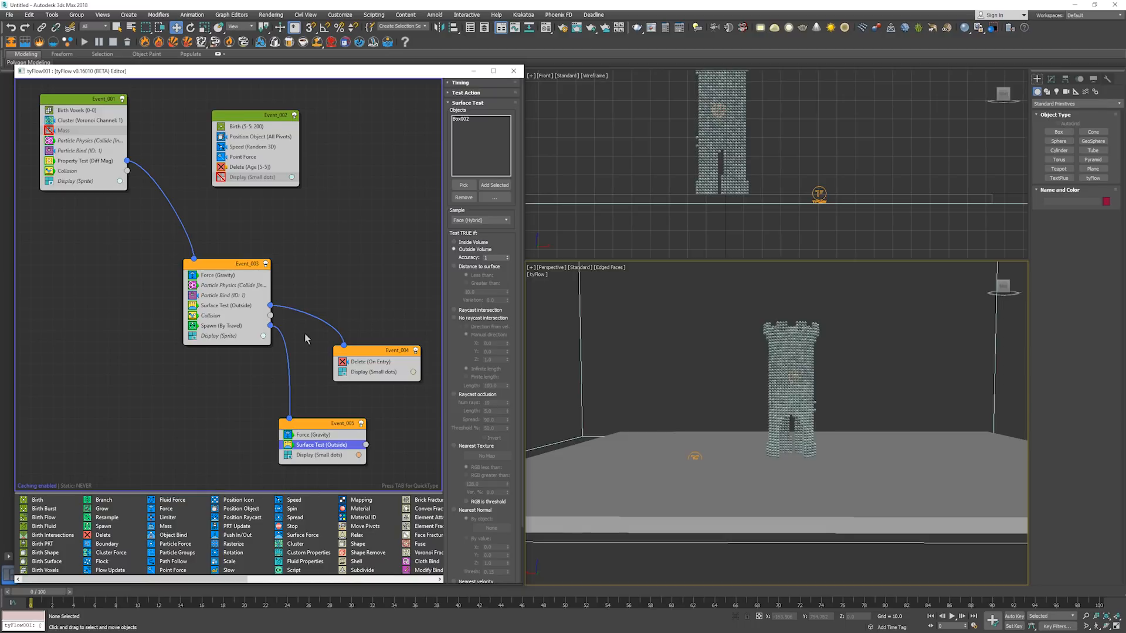
pyautogui.moveTo(226, 268); pyautogui.dragTo(188, 230)
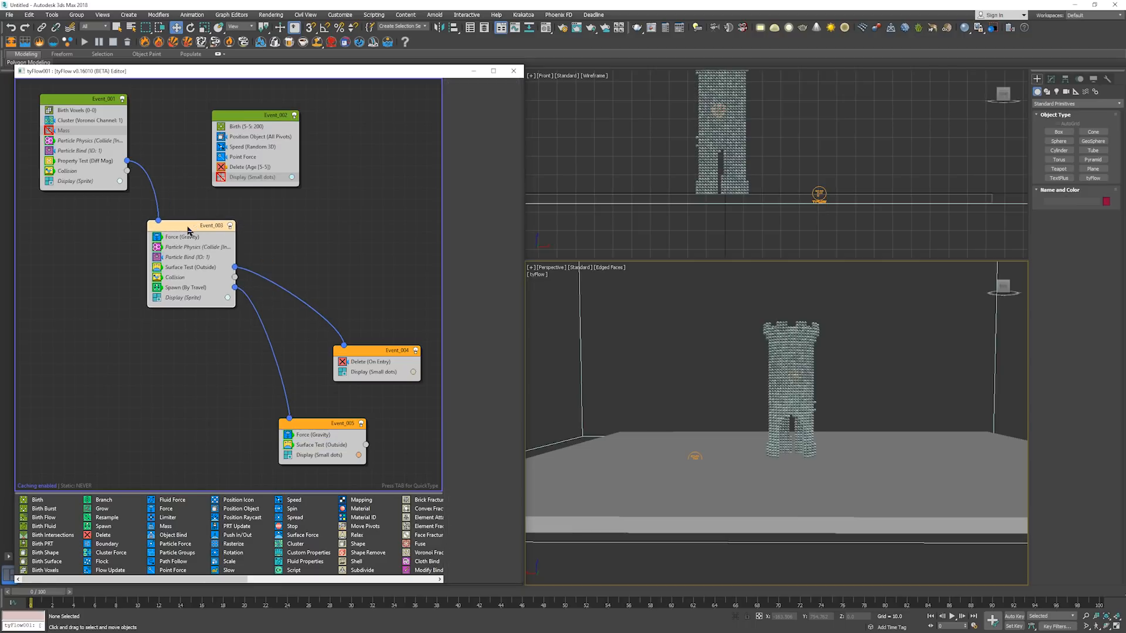
pyautogui.moveTo(364, 352); pyautogui.dragTo(366, 237)
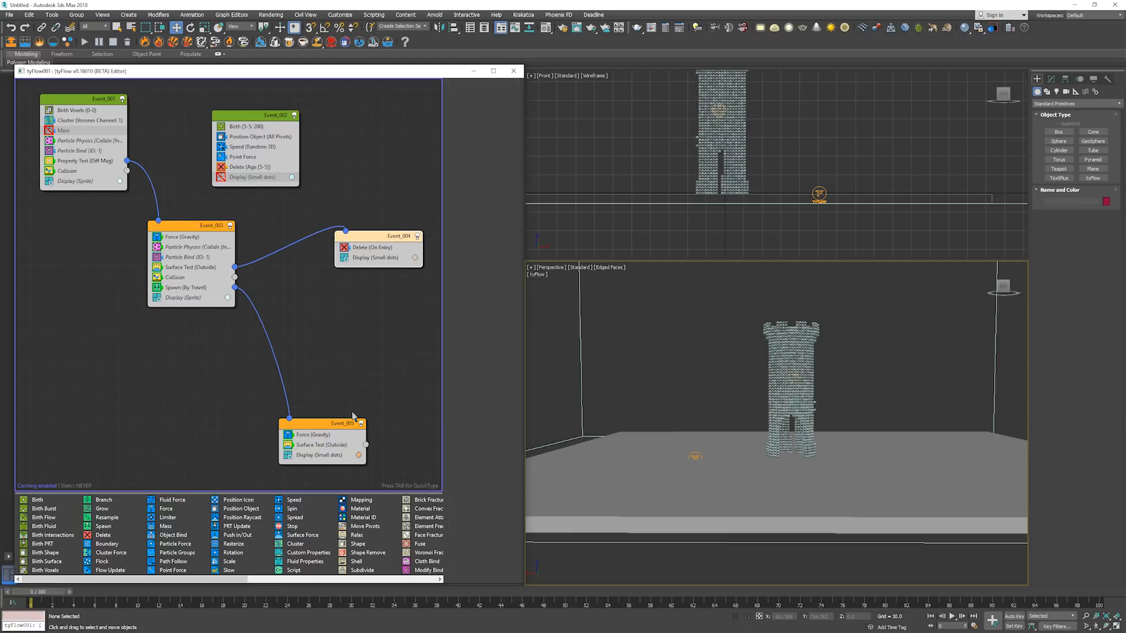
# Add a Shape operator at the start of Event_005 and set its mesh type to 3D Cube.
pyautogui.click(338, 425)
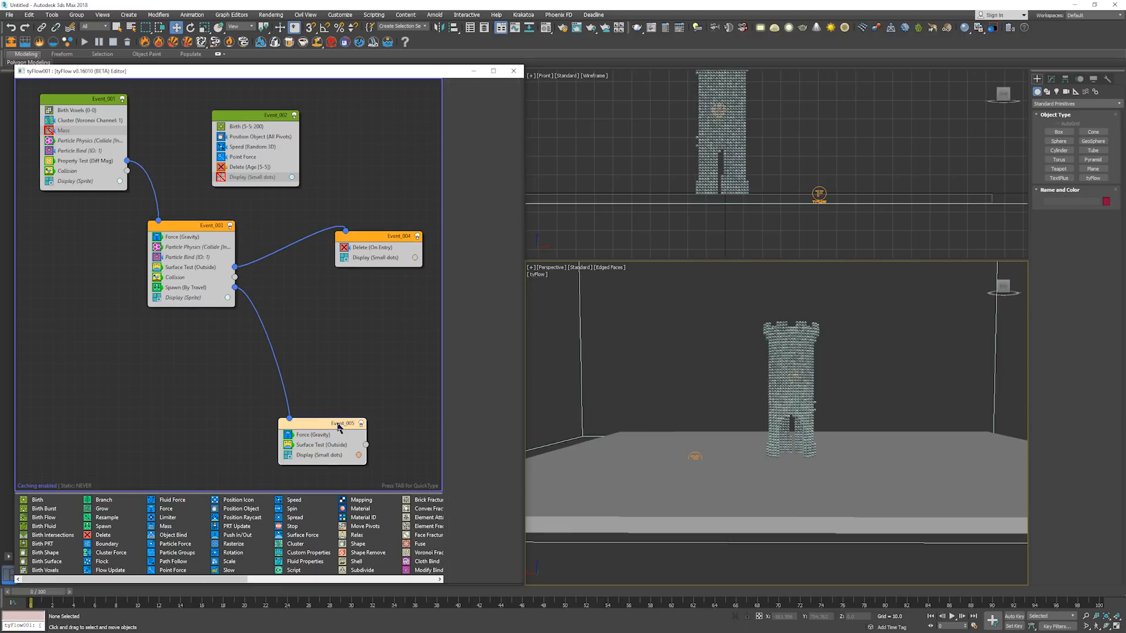
pyautogui.press('Tab')
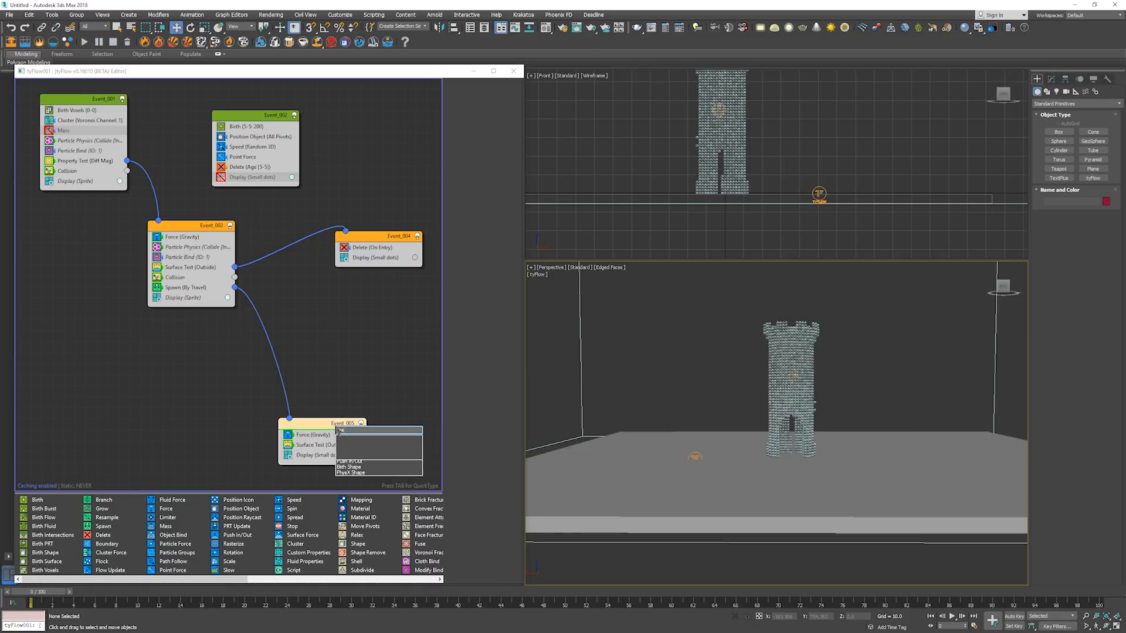
pyautogui.write('shape')
pyautogui.press('Return')
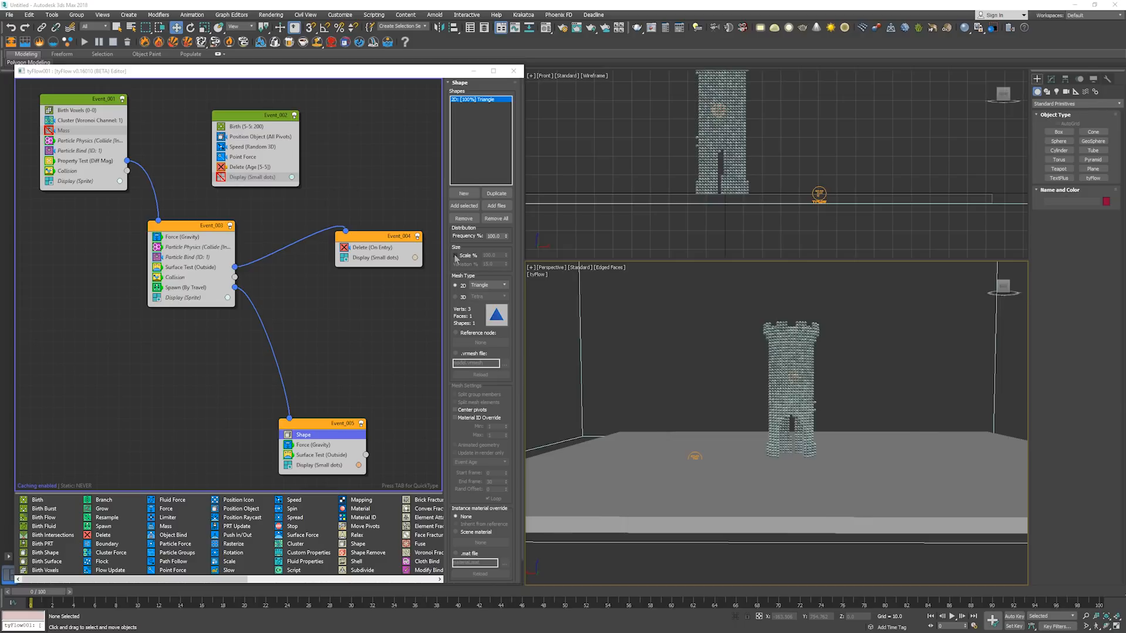
pyautogui.click(456, 298)
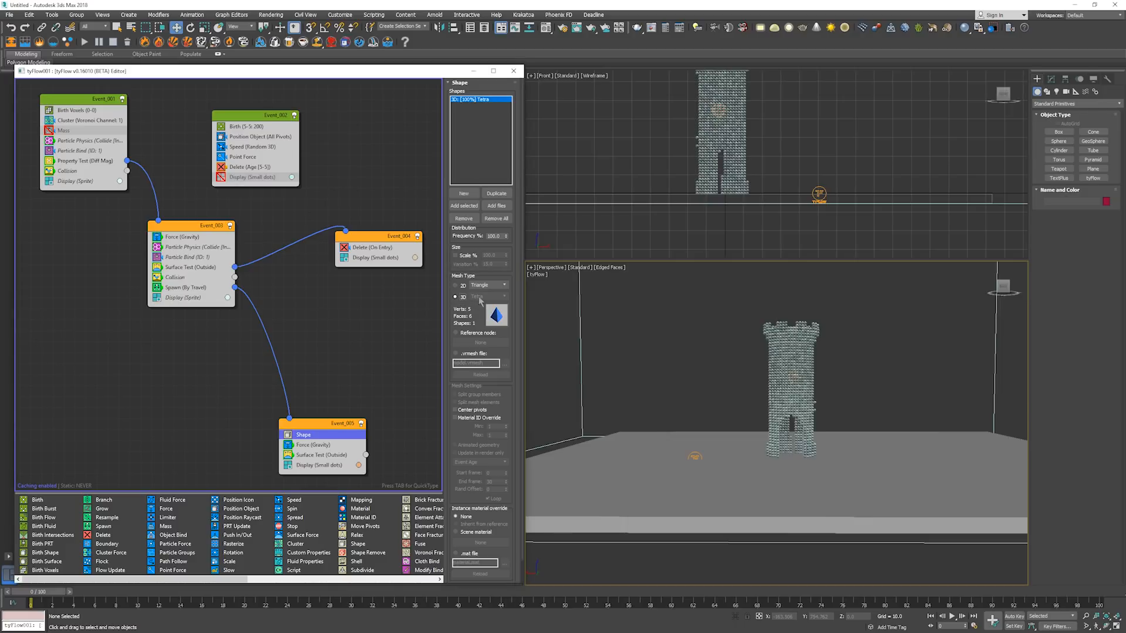
pyautogui.click(479, 298)
pyautogui.click(484, 316)
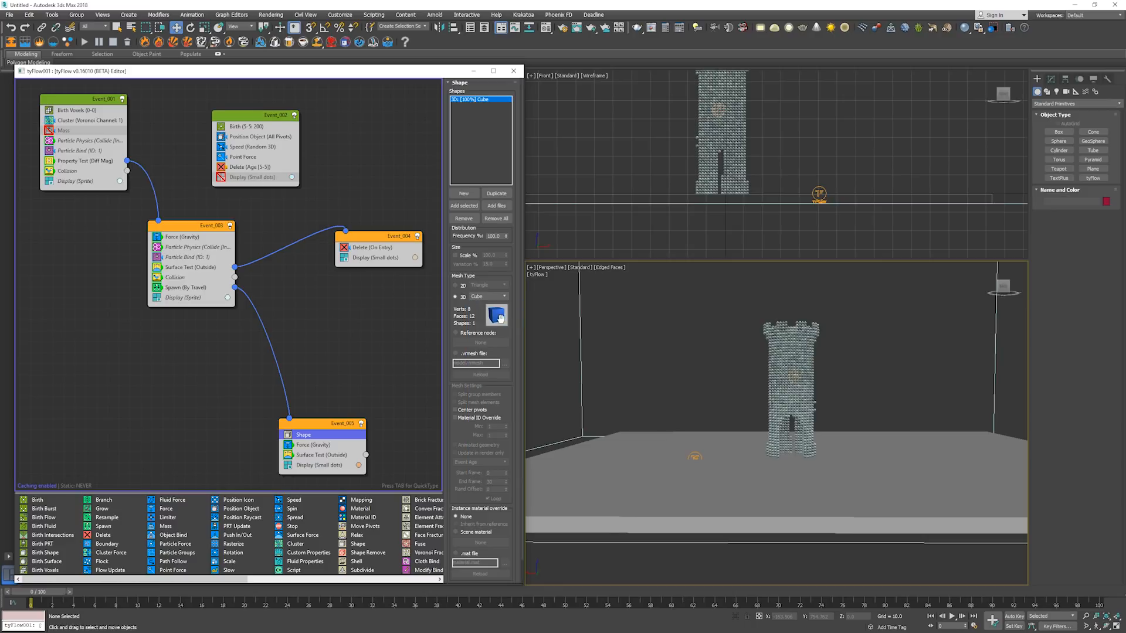
# Enable scaling on Event_005's Shape operator with a scale of 30% and a variation of 15%.
pyautogui.click(466, 255)
pyautogui.write('30')
pyautogui.press('Return')
# Change Event_005's Display type to Sprites and play the simulation to inspect the debris.
pyautogui.press('/')
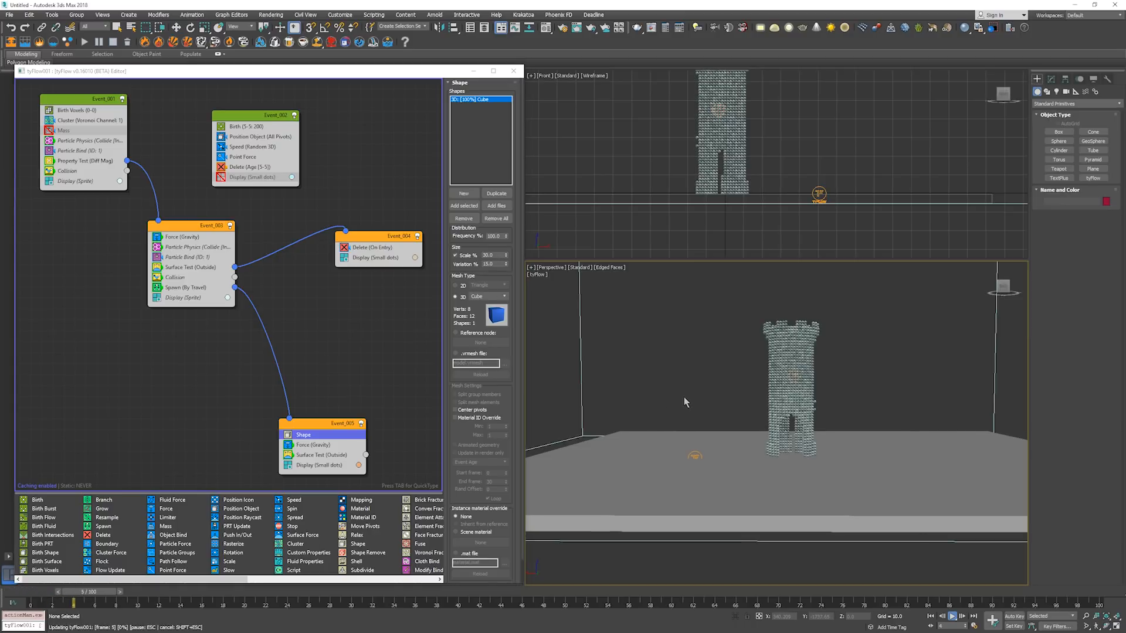
pyautogui.click(336, 464)
pyautogui.click(479, 104)
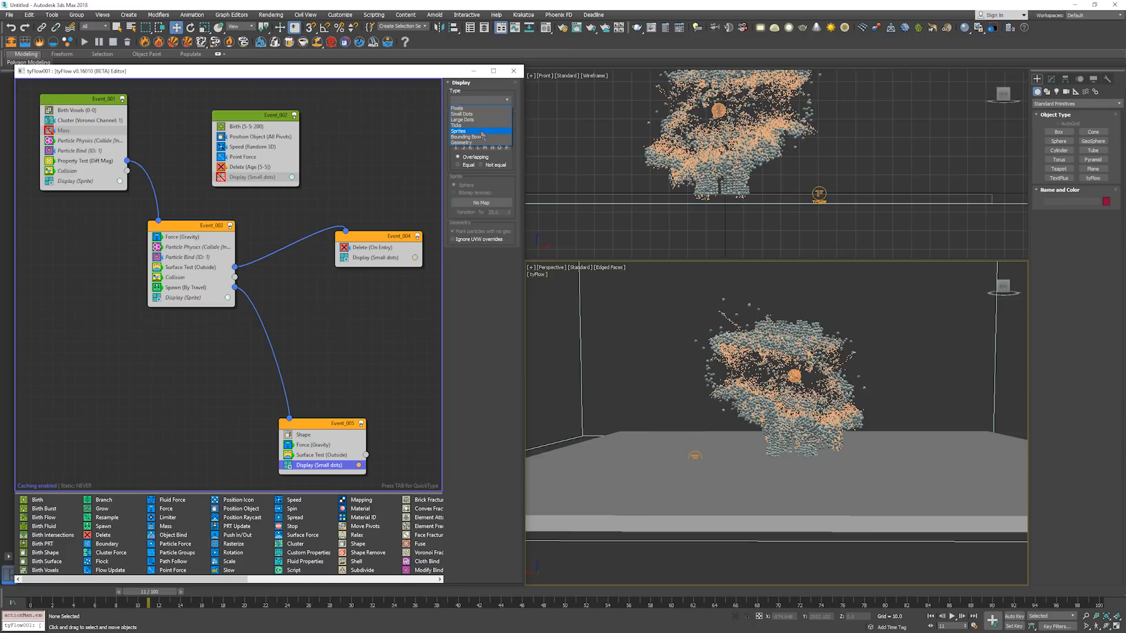
pyautogui.click(481, 132)
pyautogui.press('/')
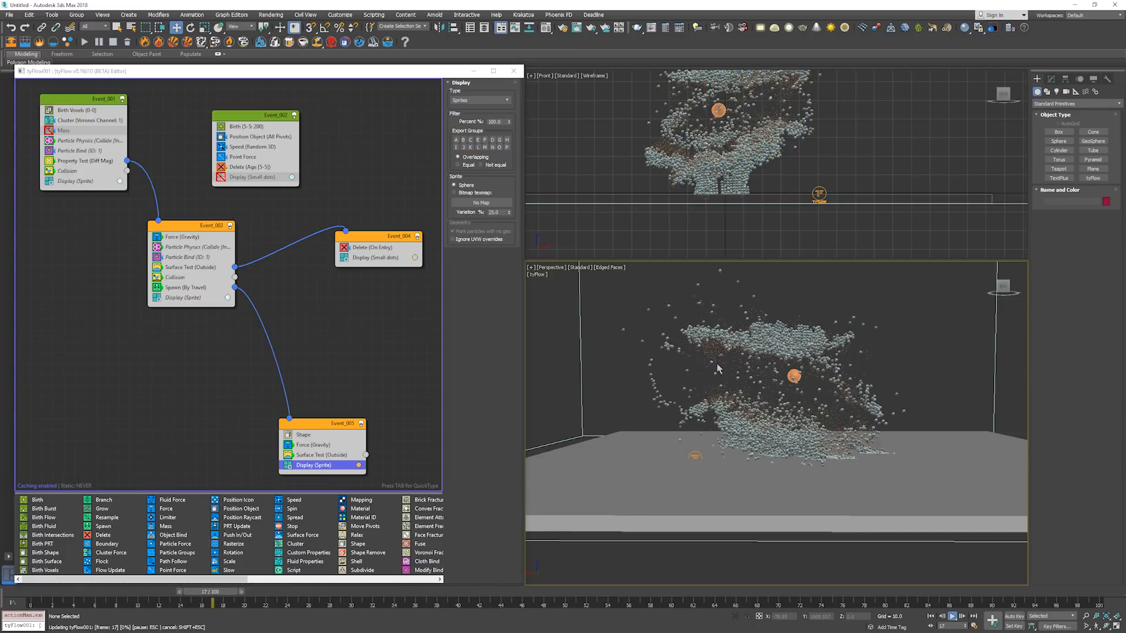
pyautogui.press('/')
pyautogui.scroll(4, 718, 368)
pyautogui.scroll(-4, 719, 368)
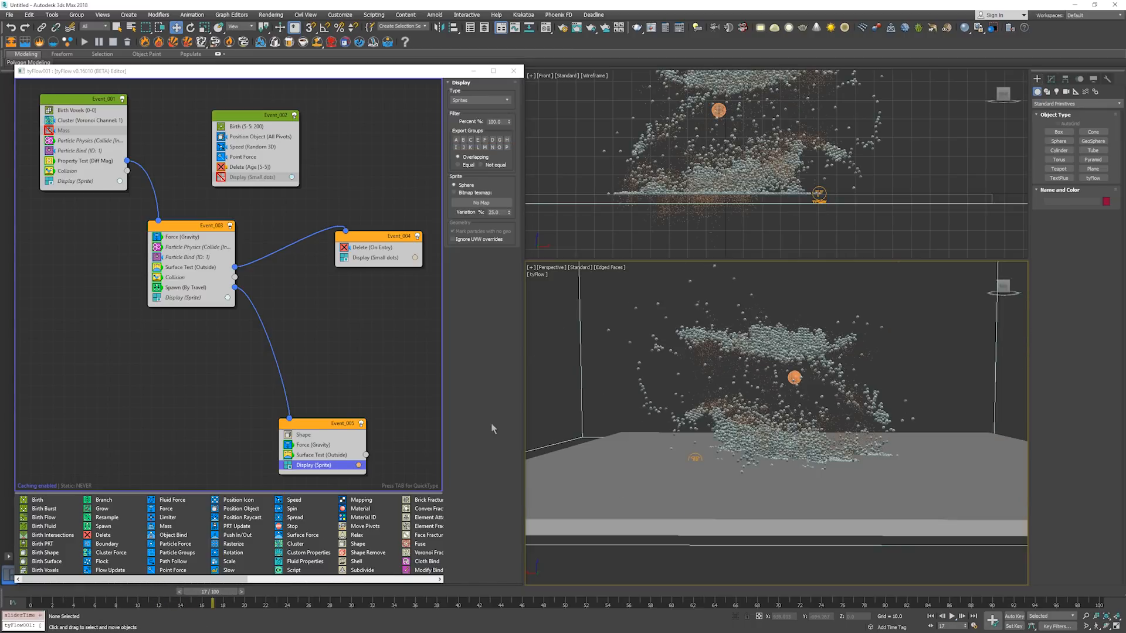
# Lighten Event_005's display color to a pale peach and return to the first frame.
pyautogui.click(360, 465)
pyautogui.moveTo(501, 529); pyautogui.dragTo(476, 549)
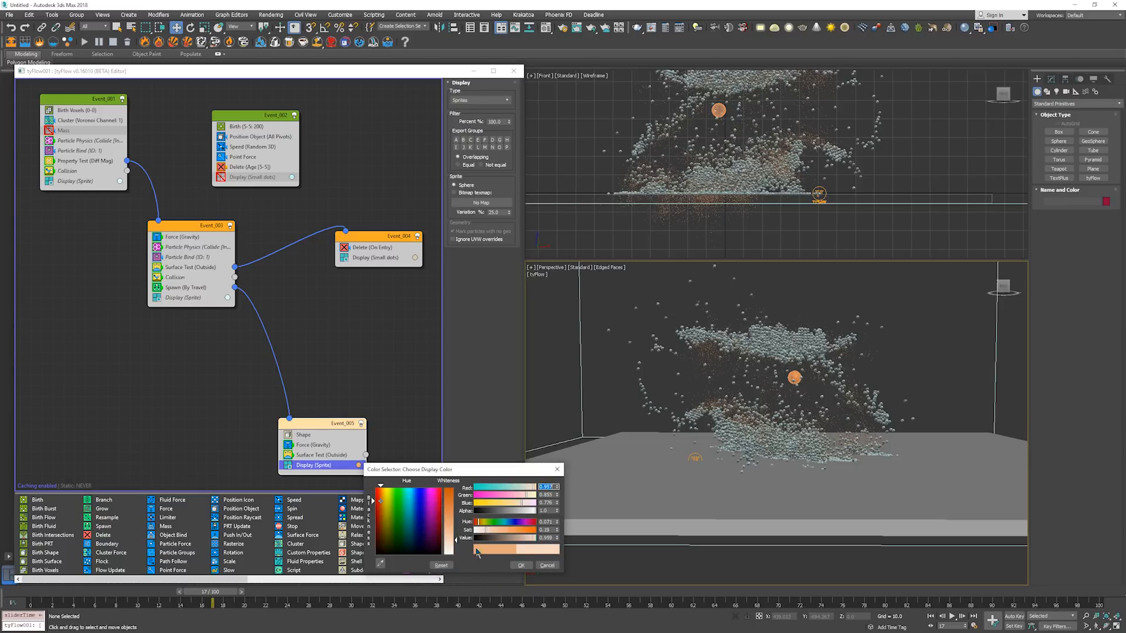
pyautogui.click(521, 565)
pyautogui.press('Home')
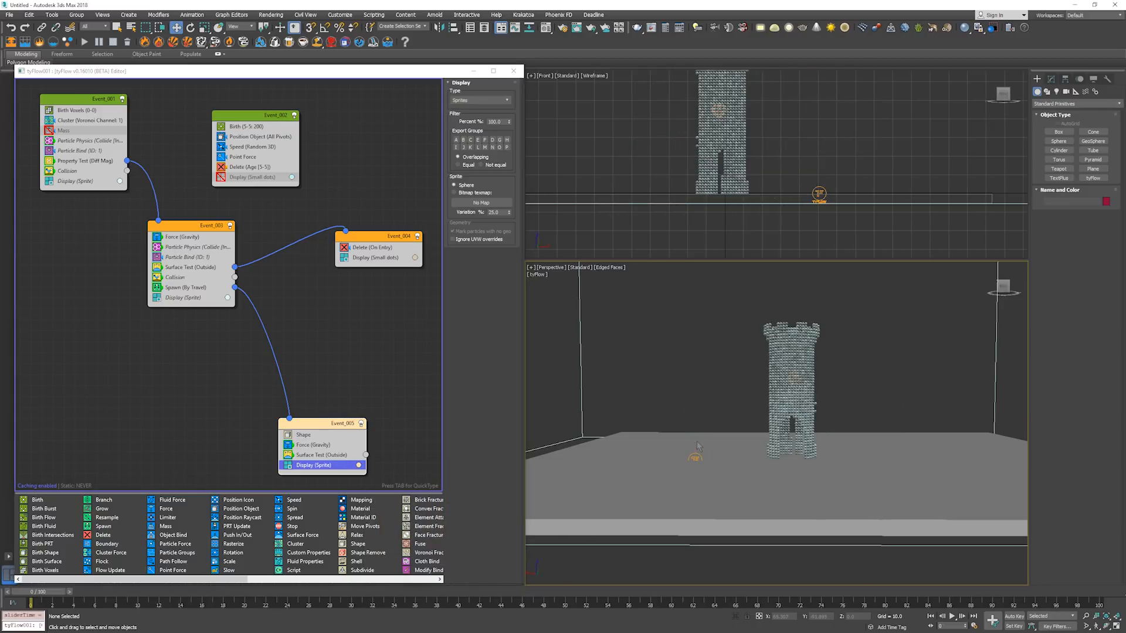
# Preview the debris simulation, switch the perspective view to wireframe for inspection, and return to the first frame.
pyautogui.press('/')
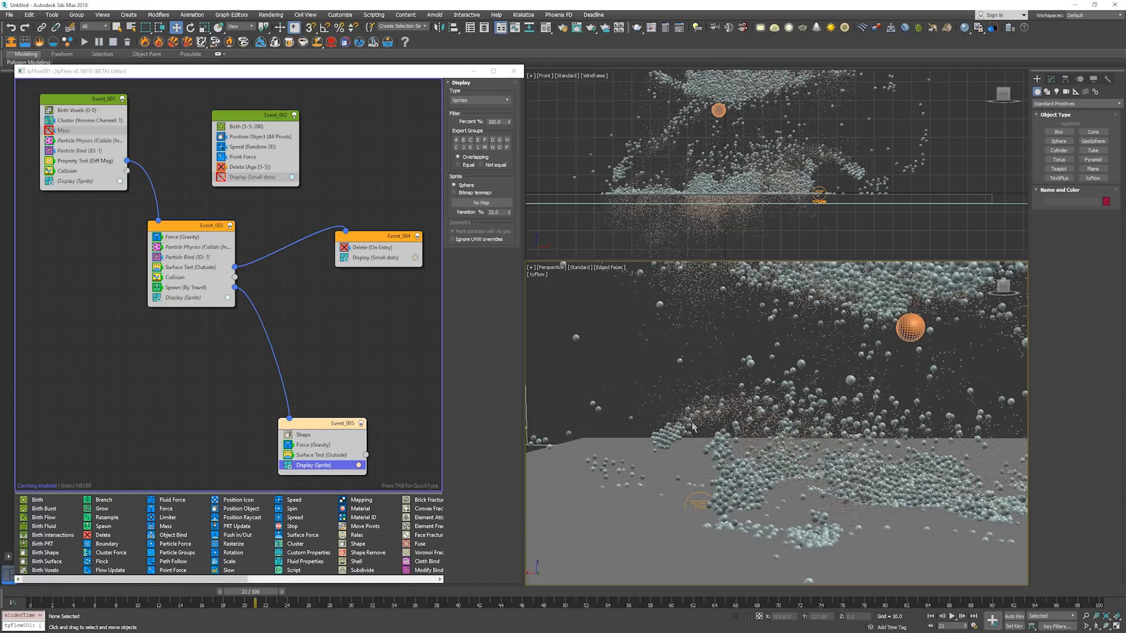
pyautogui.scroll(-5, 692, 424)
pyautogui.moveTo(723, 427)
pyautogui.keyDown('alt'); pyautogui.mouseDown(button='middle')
pyautogui.moveTo(700, 437)
pyautogui.moveTo(733, 421)
pyautogui.mouseUp(button='middle'); pyautogui.keyUp('alt')
pyautogui.scroll(2, 729, 436)
pyautogui.scroll(1, 733, 422)
pyautogui.press('F3')
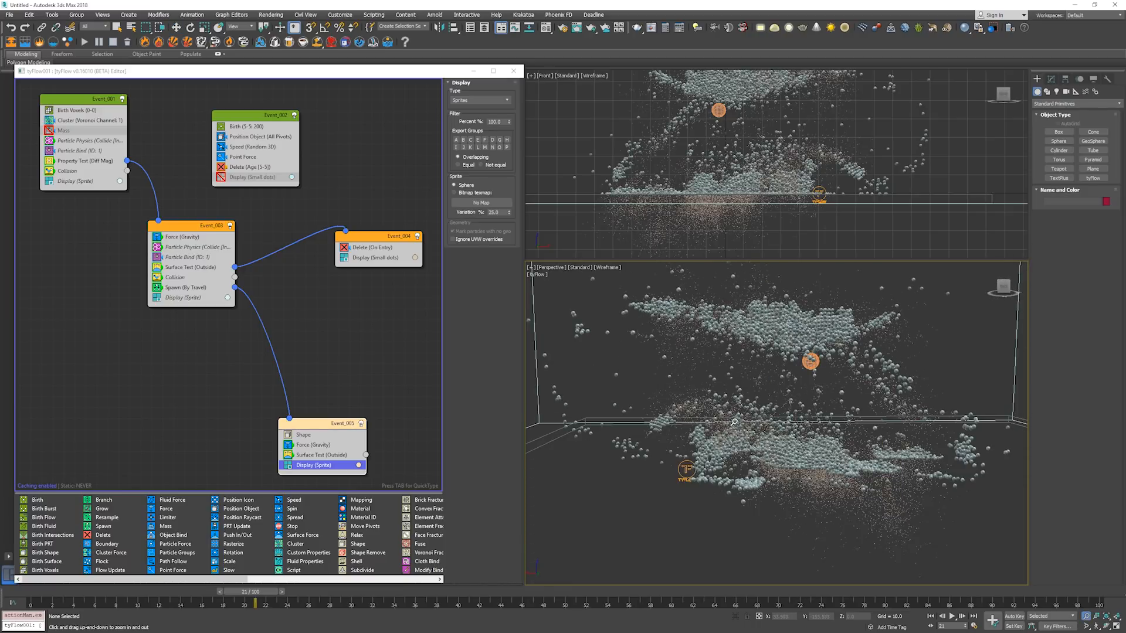
pyautogui.keyDown('alt'); pyautogui.moveTo(734, 422); pyautogui.dragTo(731, 410); pyautogui.keyUp('alt')
pyautogui.keyDown('alt'); pyautogui.moveTo(731, 410); pyautogui.dragTo(728, 407, button='middle'); pyautogui.keyUp('alt')
pyautogui.press('Home')
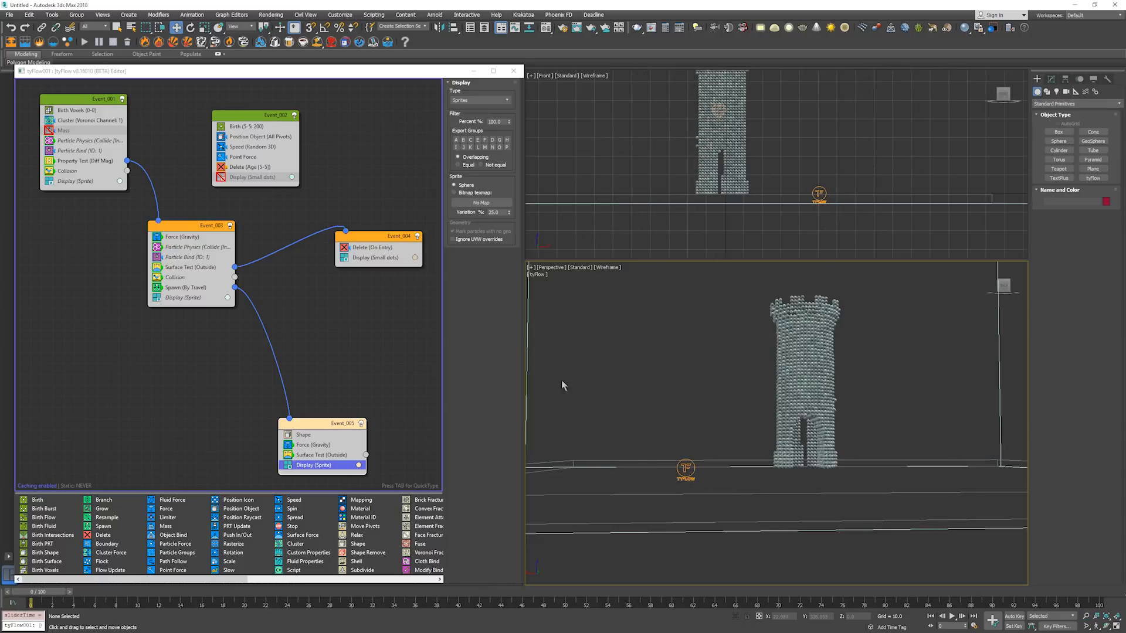
# Replace Event_005's Surface Test with a copy of Event_003's Collision operator and preview the simulation.
pyautogui.click(330, 455)
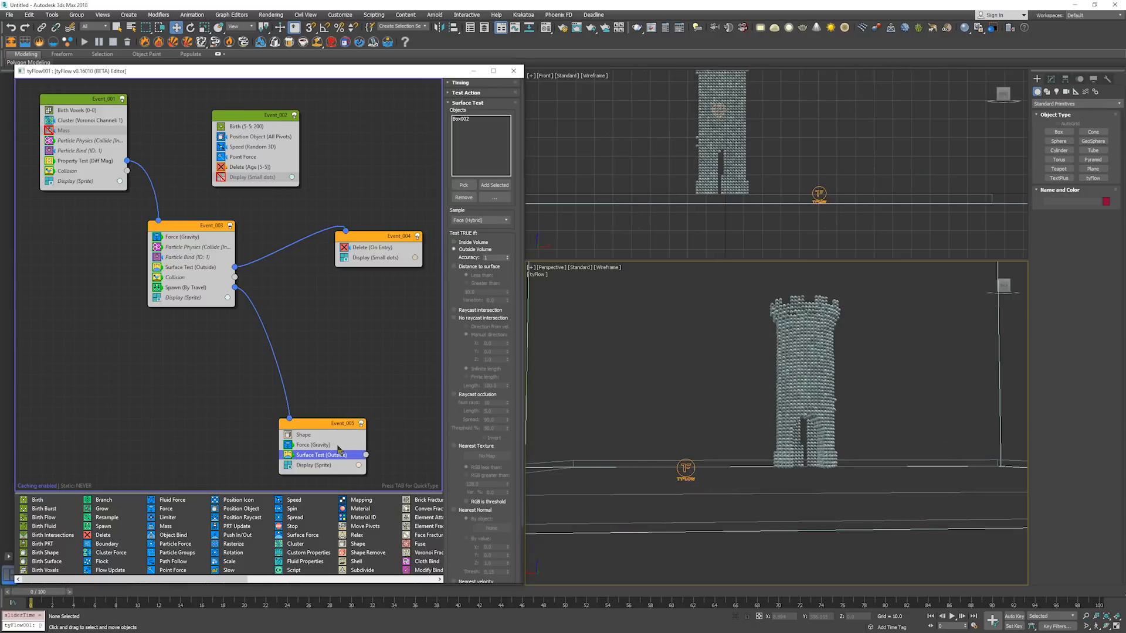
pyautogui.press('Delete')
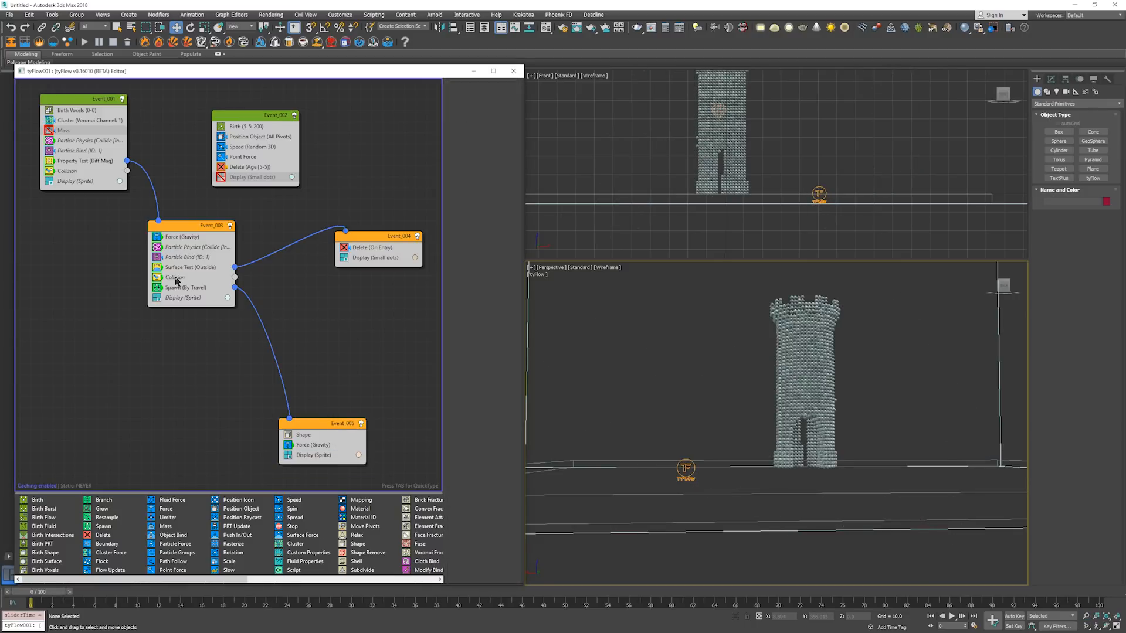
pyautogui.moveTo(175, 280); pyautogui.dragTo(332, 455)
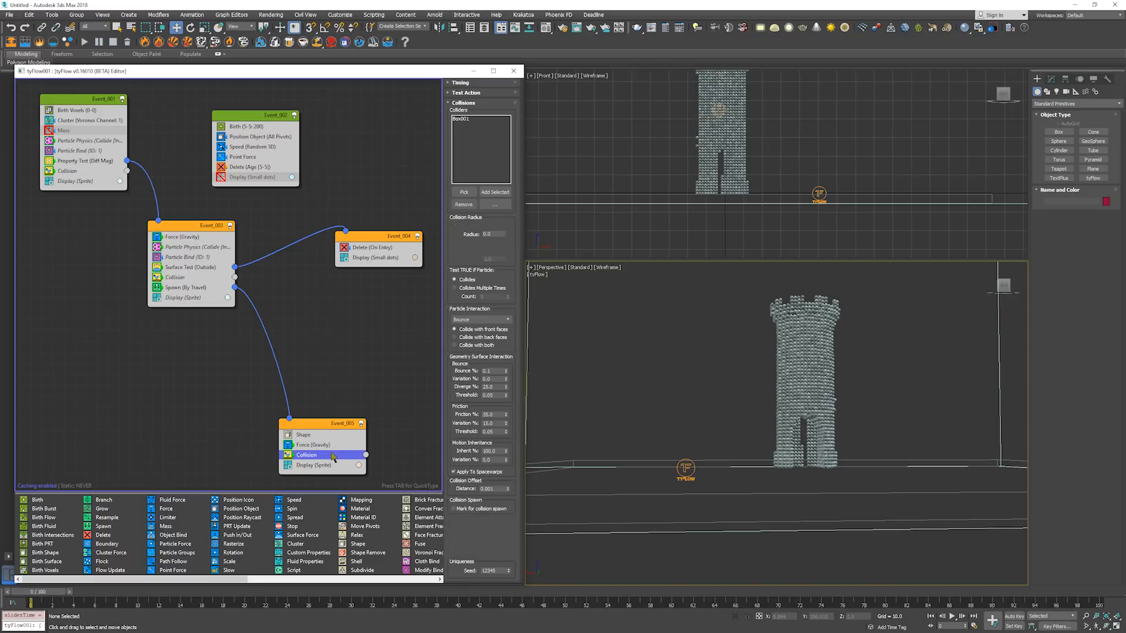
pyautogui.press('/')
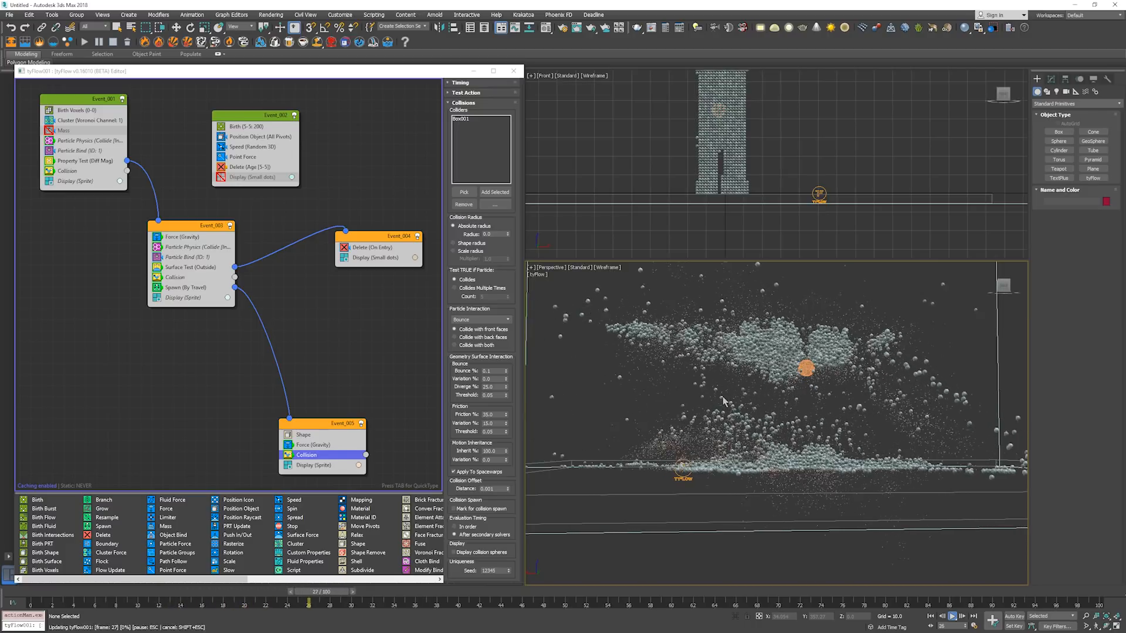
pyautogui.press('/')
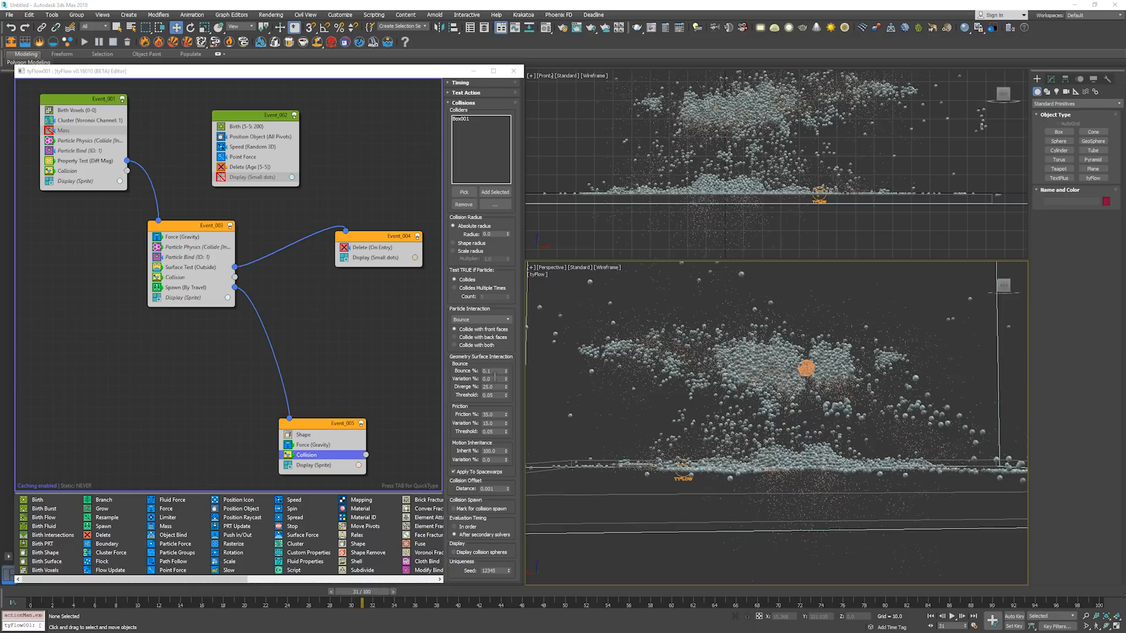
pyautogui.click(380, 417)
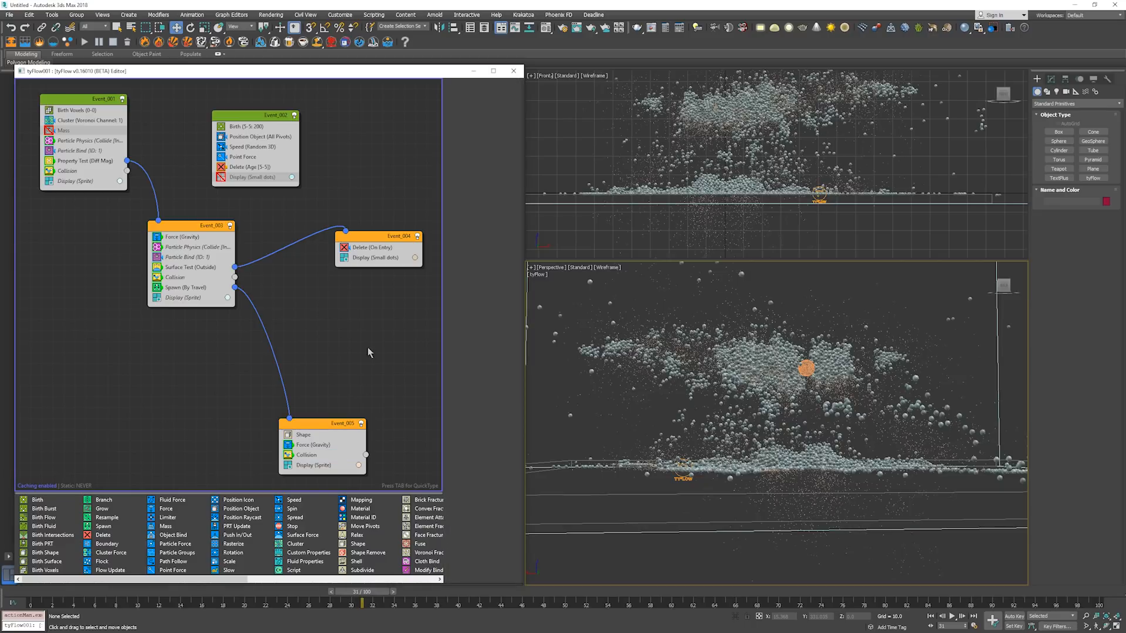
# Return to the first frame, copy Event_003's Surface Test into Event_005 and wire it to the deleting Event_004.
pyautogui.press('Home')
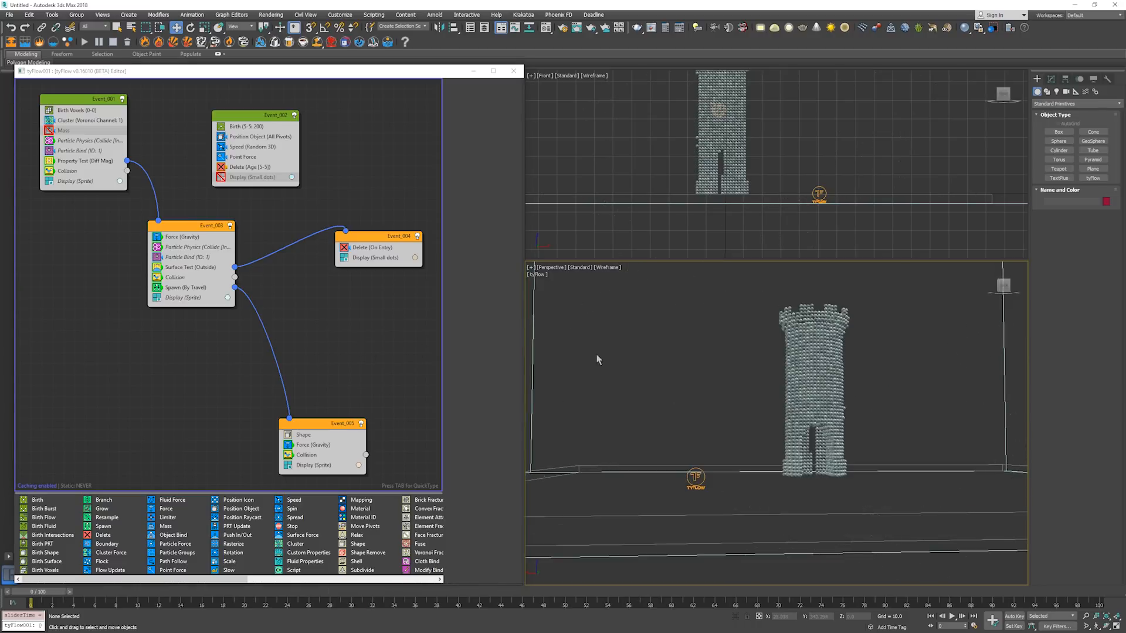
pyautogui.moveTo(196, 268); pyautogui.dragTo(352, 258)
pyautogui.moveTo(352, 311); pyautogui.dragTo(218, 299, button='middle')
pyautogui.moveTo(244, 230); pyautogui.dragTo(367, 284)
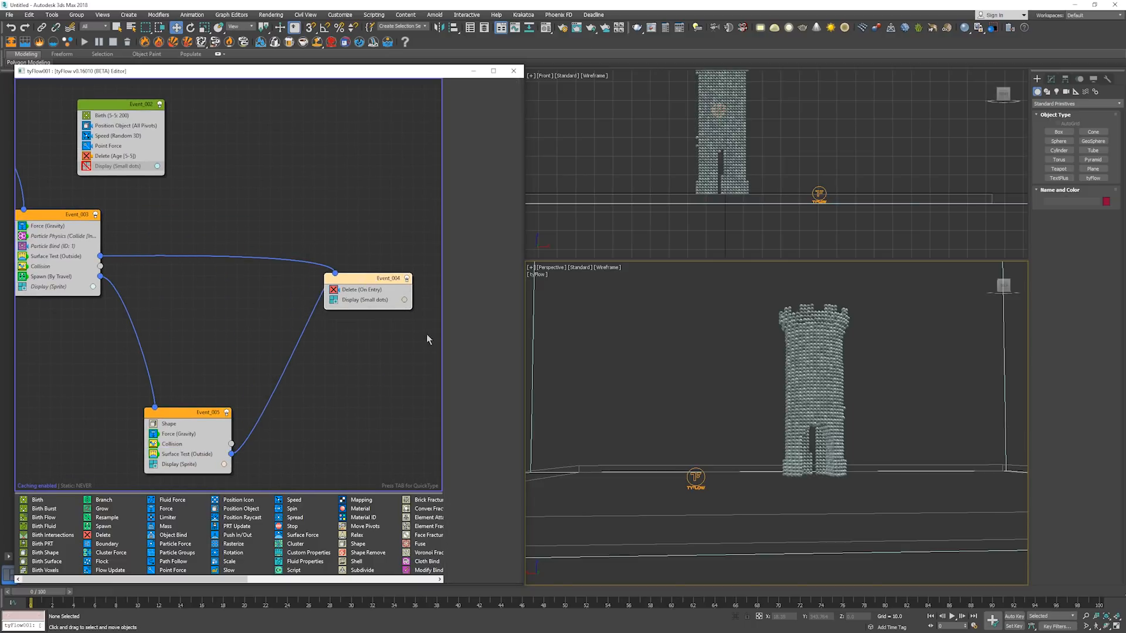
# Preview the simulation to examine the debris with the added Surface Test, and return to the first frame.
pyautogui.press('/')
pyautogui.moveTo(777, 466); pyautogui.dragTo(779, 466, button='middle')
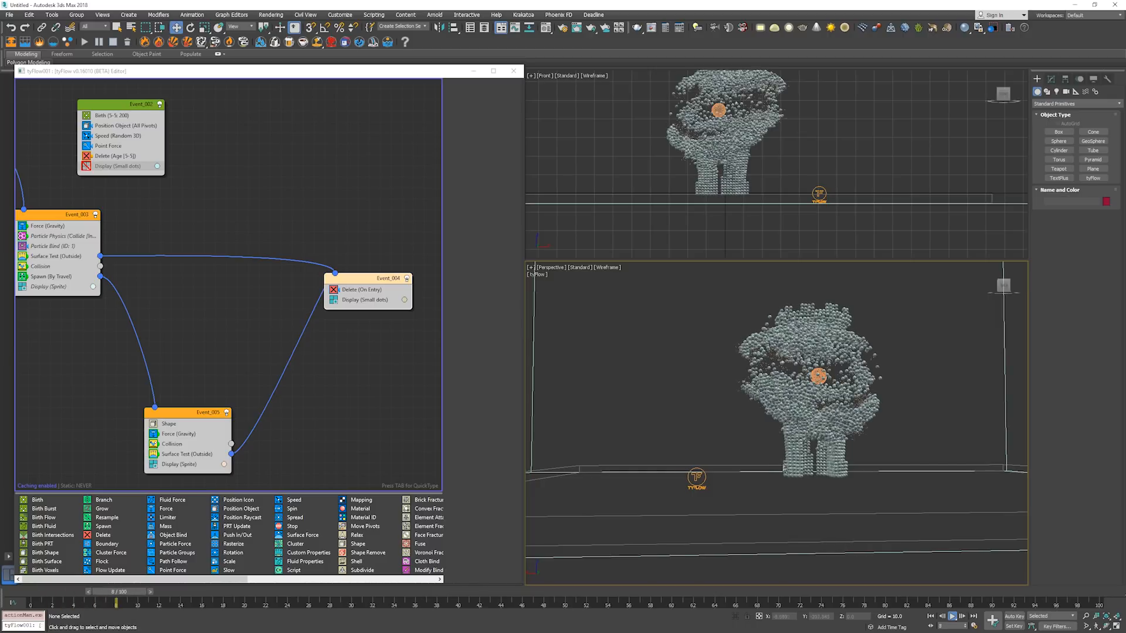
pyautogui.press('/')
pyautogui.press('/')
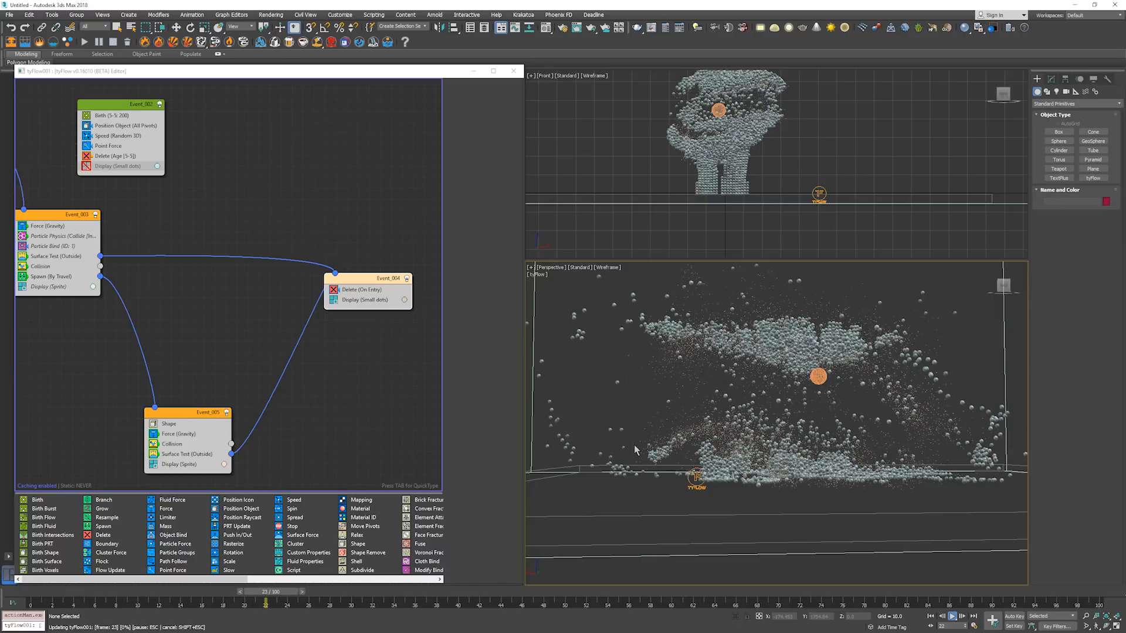
pyautogui.scroll(-5, 649, 442)
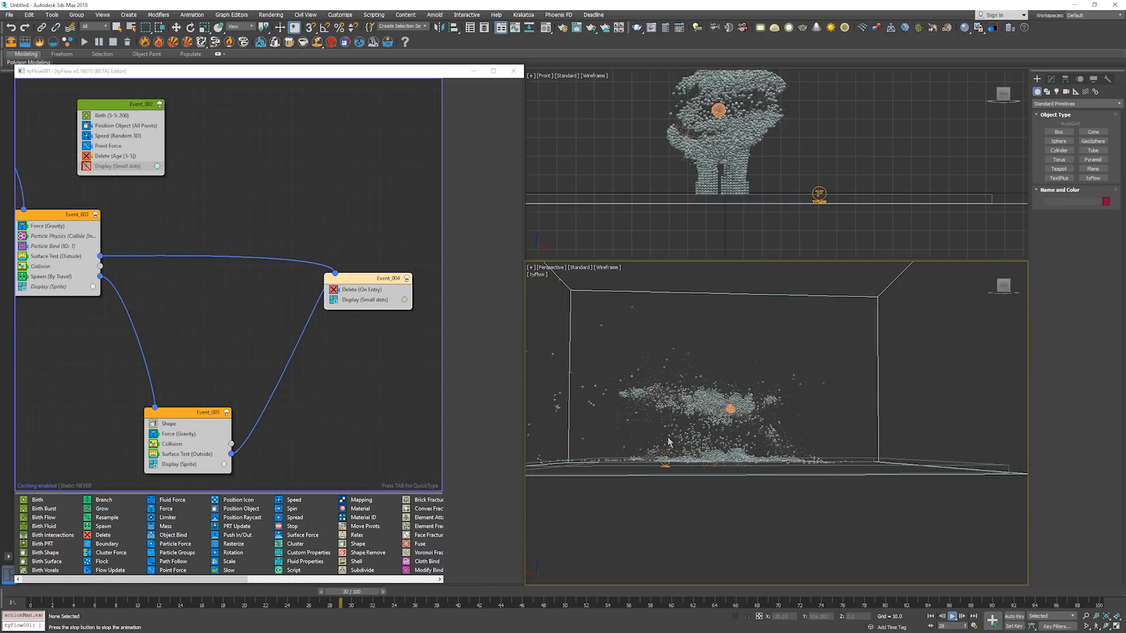
pyautogui.press('/')
pyautogui.scroll(6, 732, 462)
pyautogui.moveTo(728, 420); pyautogui.dragTo(726, 503, button='middle')
pyautogui.scroll(-4, 698, 463)
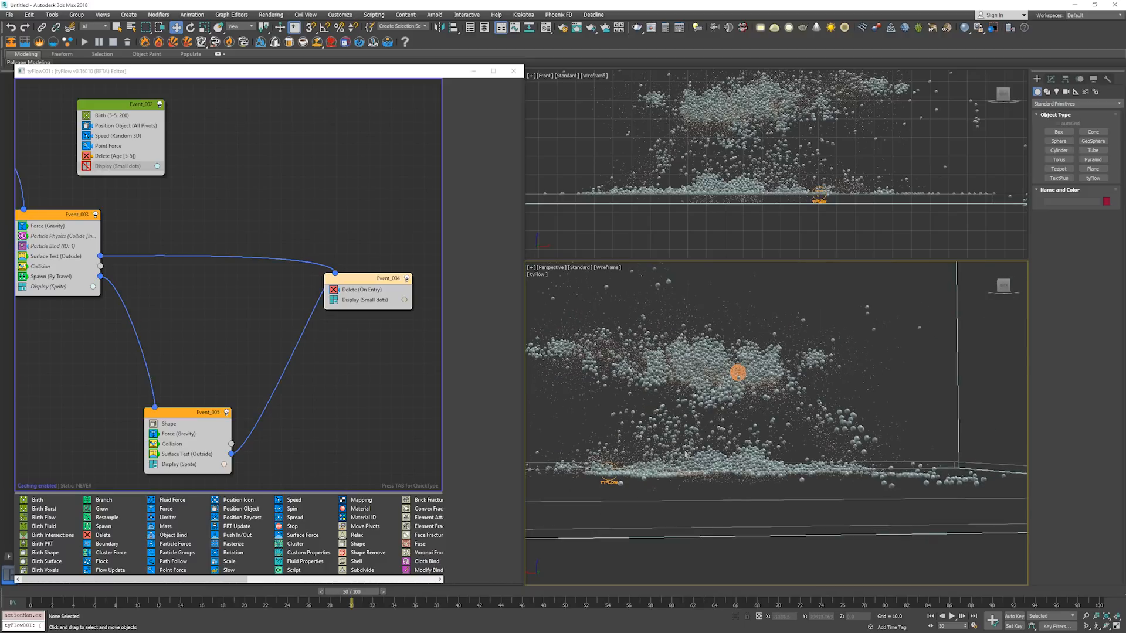
pyautogui.press('/')
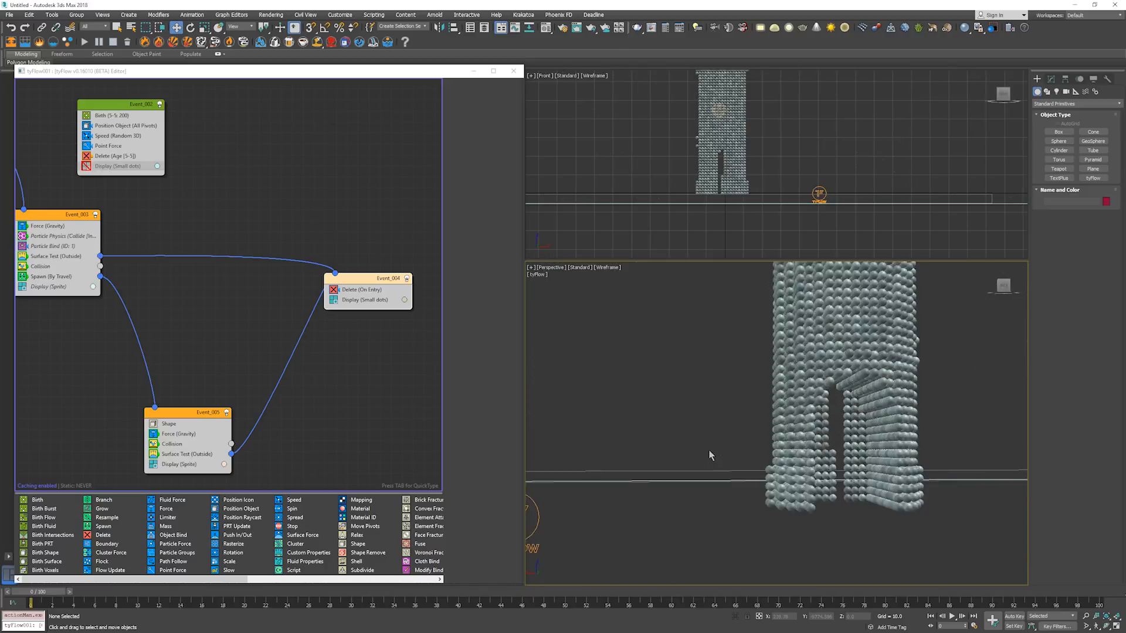
# Replay the destruction to check the debris spread near the ground, and rewind to the start.
pyautogui.press('/')
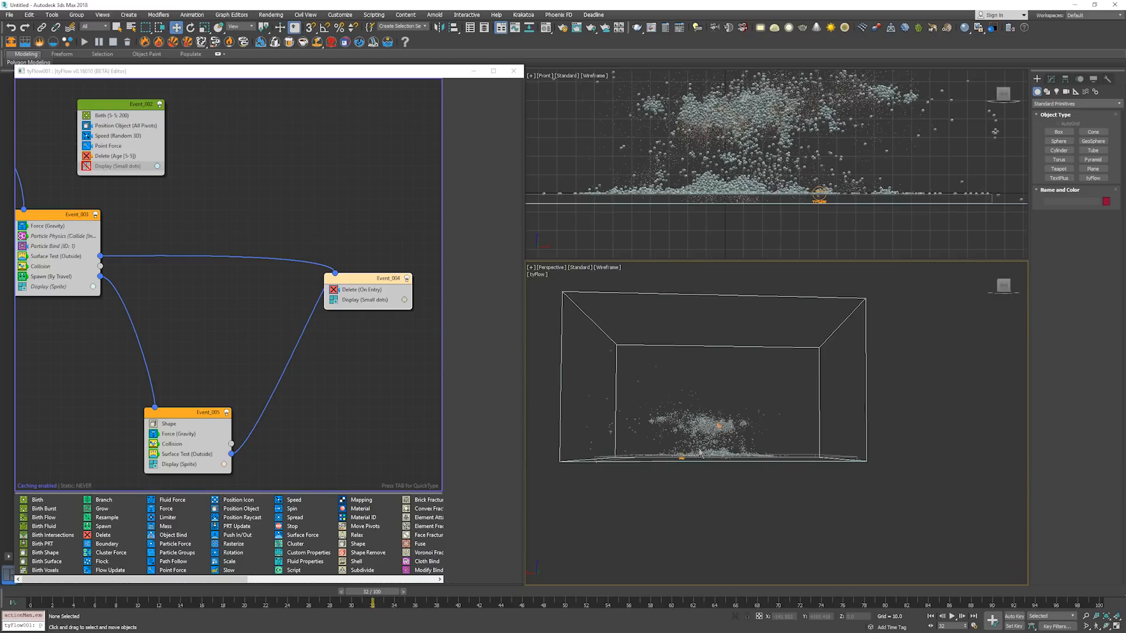
pyautogui.press('/')
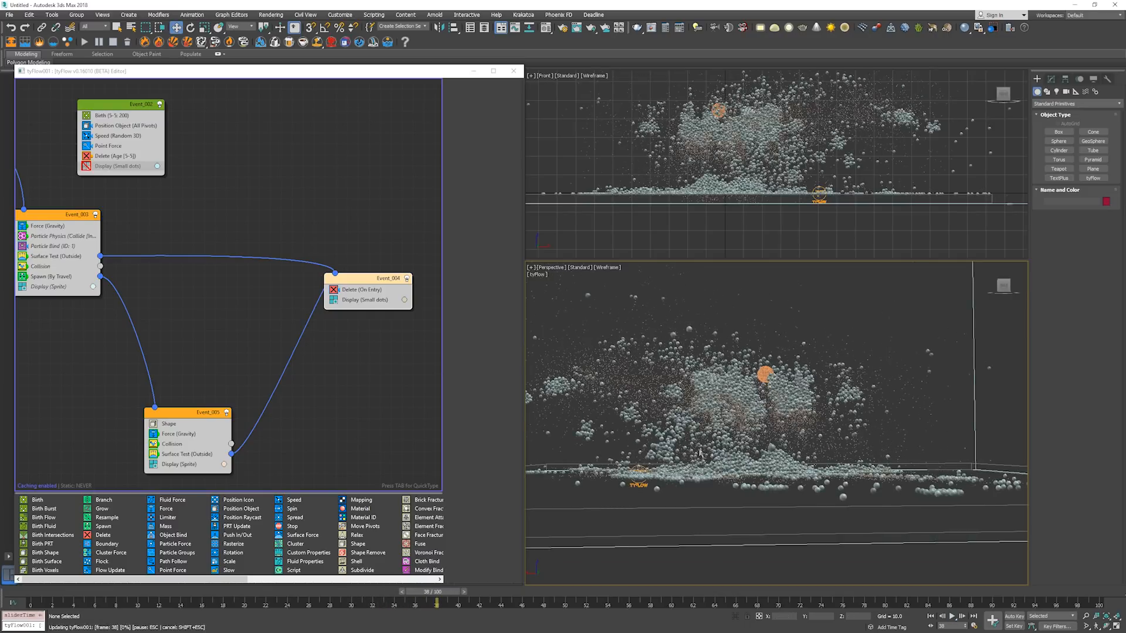
pyautogui.press('/')
pyautogui.press('Home')
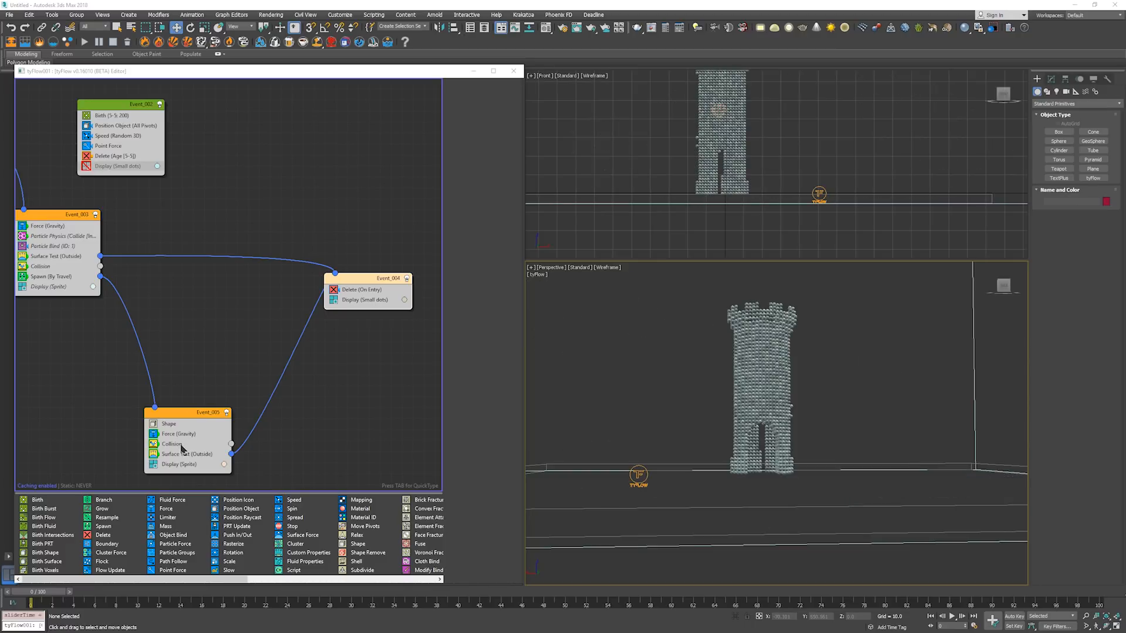
# In Event_003's Spawn operator, adjust the travel step size and set inherited velocity to 65% with 25% variation.
pyautogui.click(71, 276)
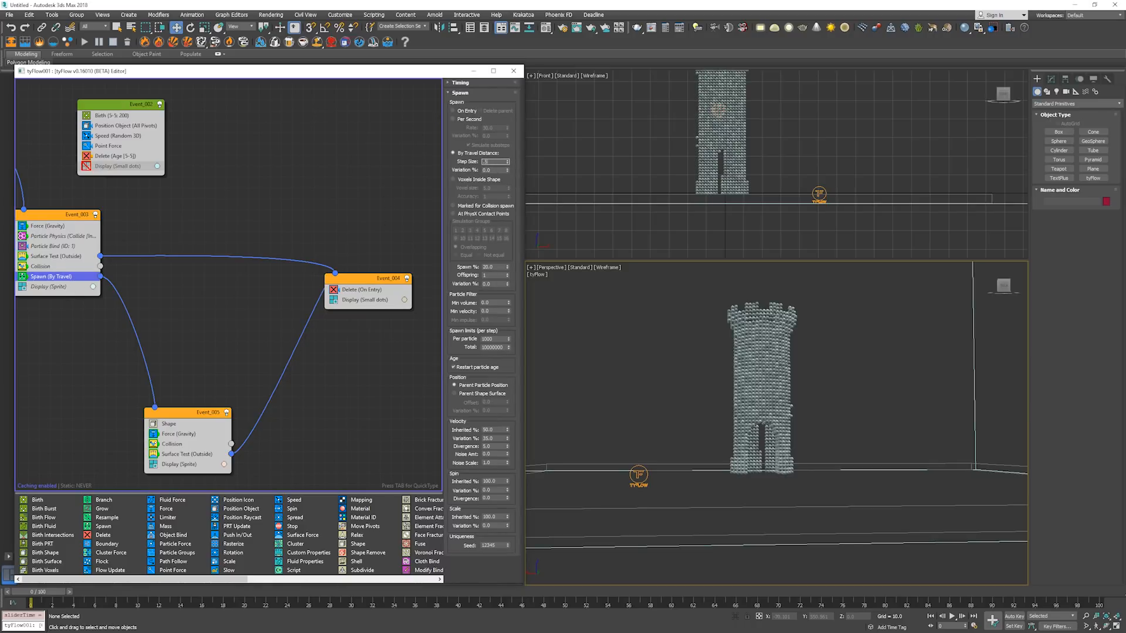
pyautogui.press('Return')
pyautogui.doubleClick(491, 429)
pyautogui.press('Return')
pyautogui.doubleClick(496, 438)
pyautogui.write('25')
pyautogui.press('Return')
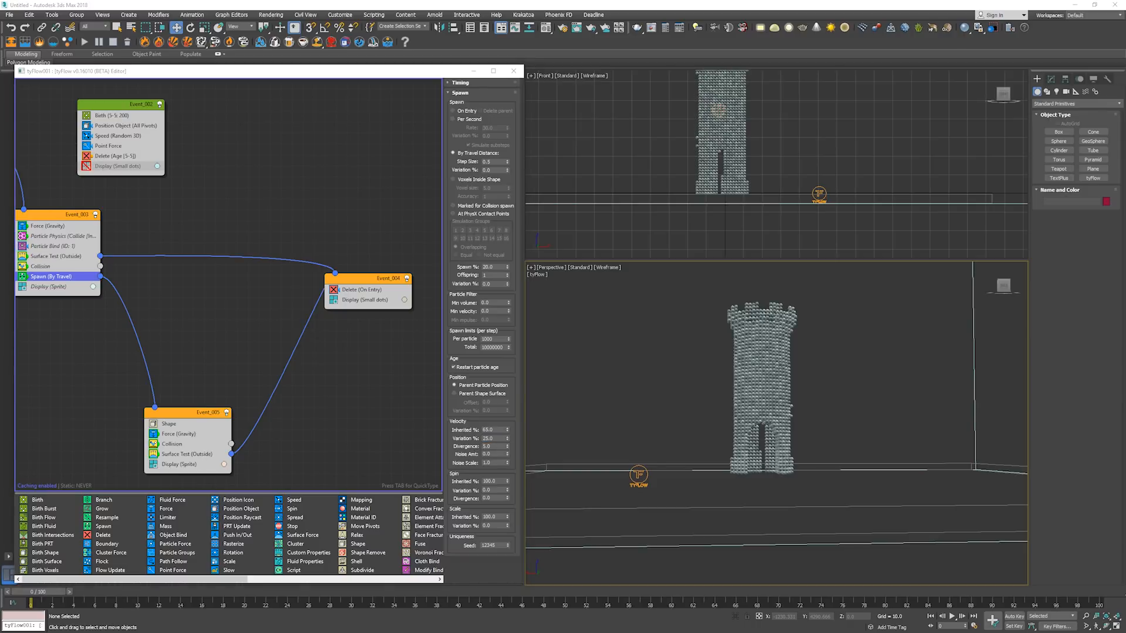
# Play the simulation and step forward frame by frame to about frame 24 to inspect the spawned debris.
pyautogui.press('/')
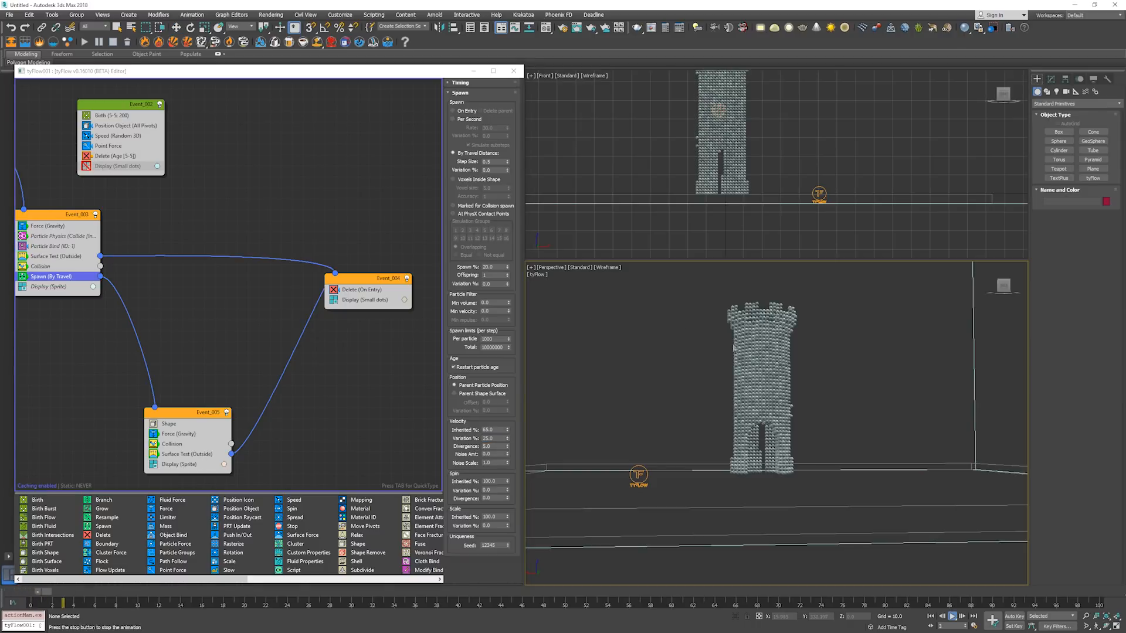
pyautogui.press('/')
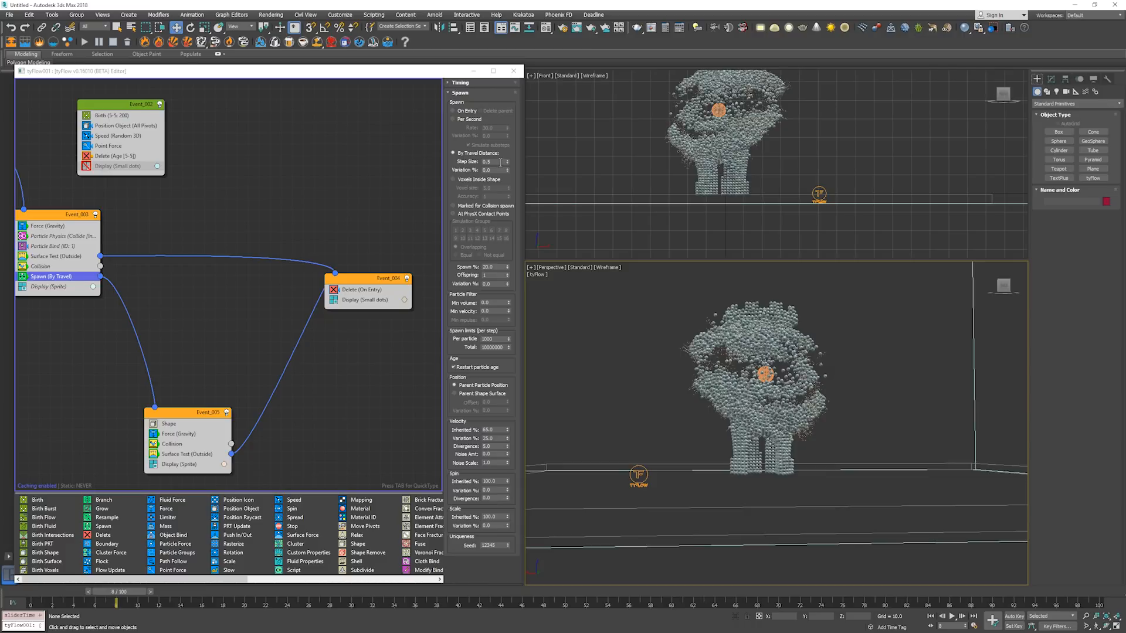
pyautogui.press('.')
pyautogui.press('.')
pyautogui.press('.')
pyautogui.press('.')
pyautogui.press('.')
pyautogui.press('.')
pyautogui.press('.')
pyautogui.press('.')
pyautogui.press('.')
pyautogui.press('.')
pyautogui.press('.')
pyautogui.press('.')
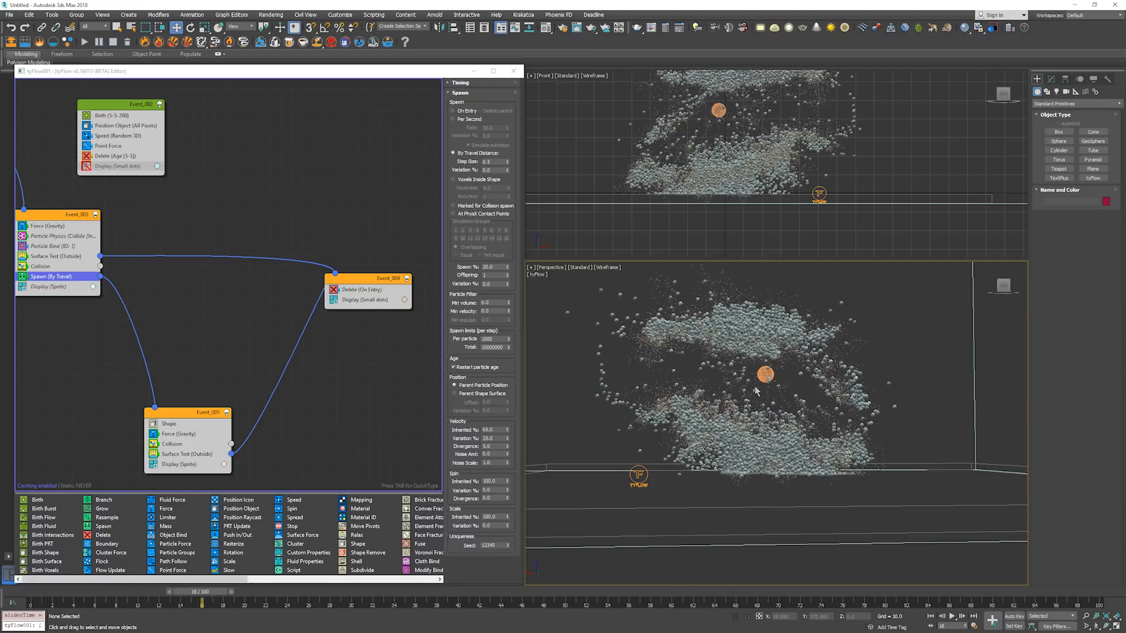
pyautogui.press('.')
pyautogui.press('.')
pyautogui.press('.')
pyautogui.press('.')
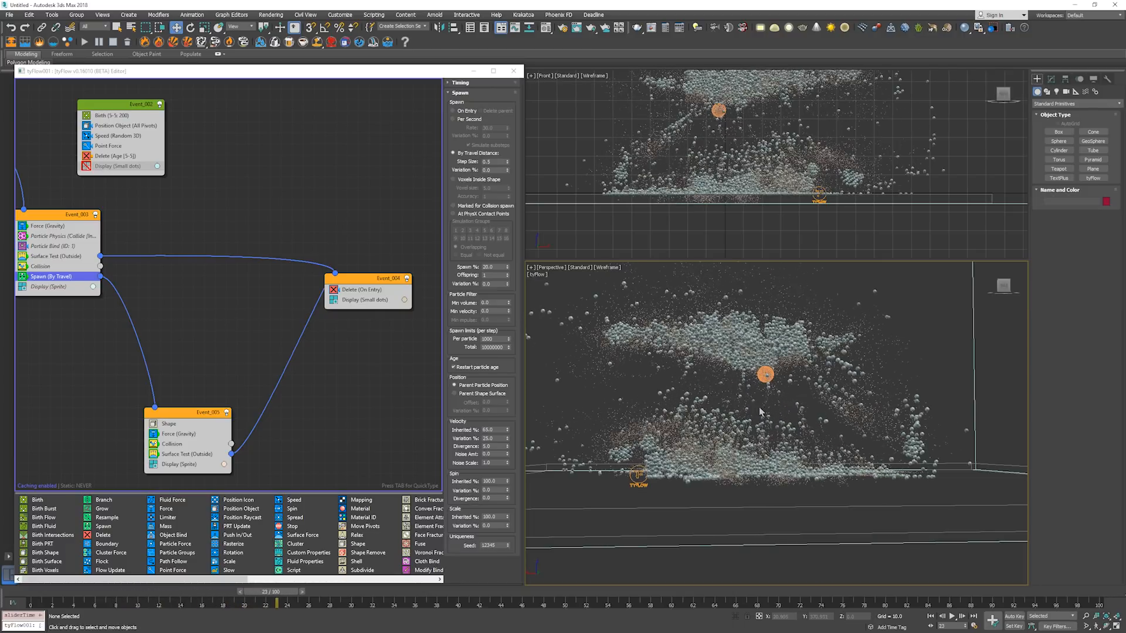
pyautogui.keyDown('alt'); pyautogui.moveTo(757, 391); pyautogui.dragTo(669, 409, button='middle'); pyautogui.keyUp('alt')
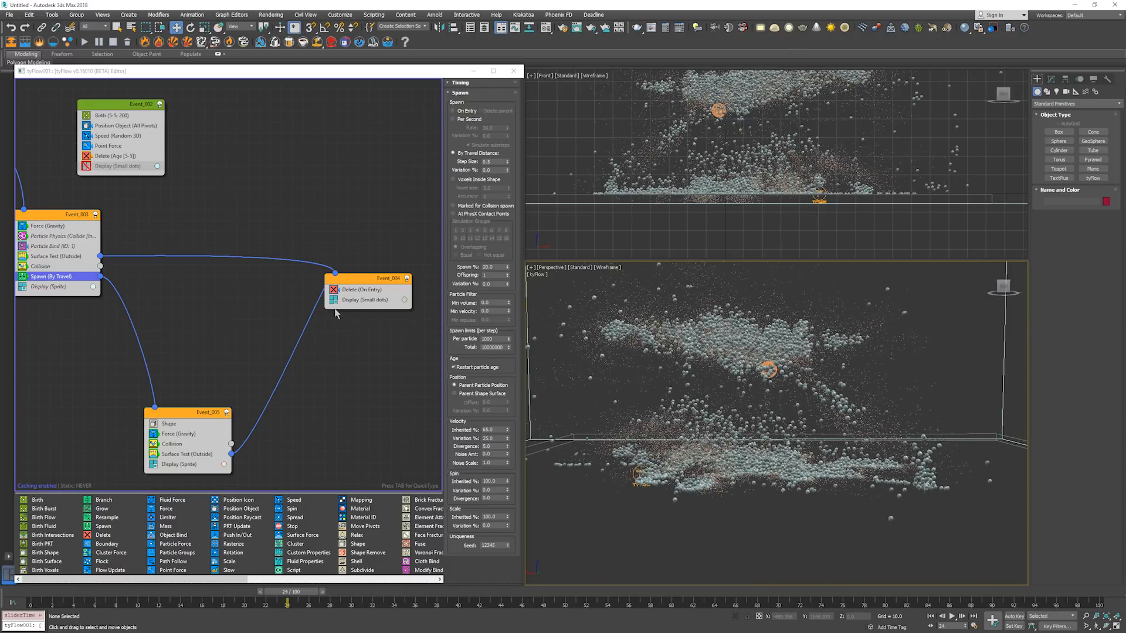
# Return to the first frame and set the voxel size of Event_001's Birth Voxels operator to 0.8.
pyautogui.moveTo(155, 251); pyautogui.dragTo(269, 312, button='middle')
pyautogui.click(168, 209)
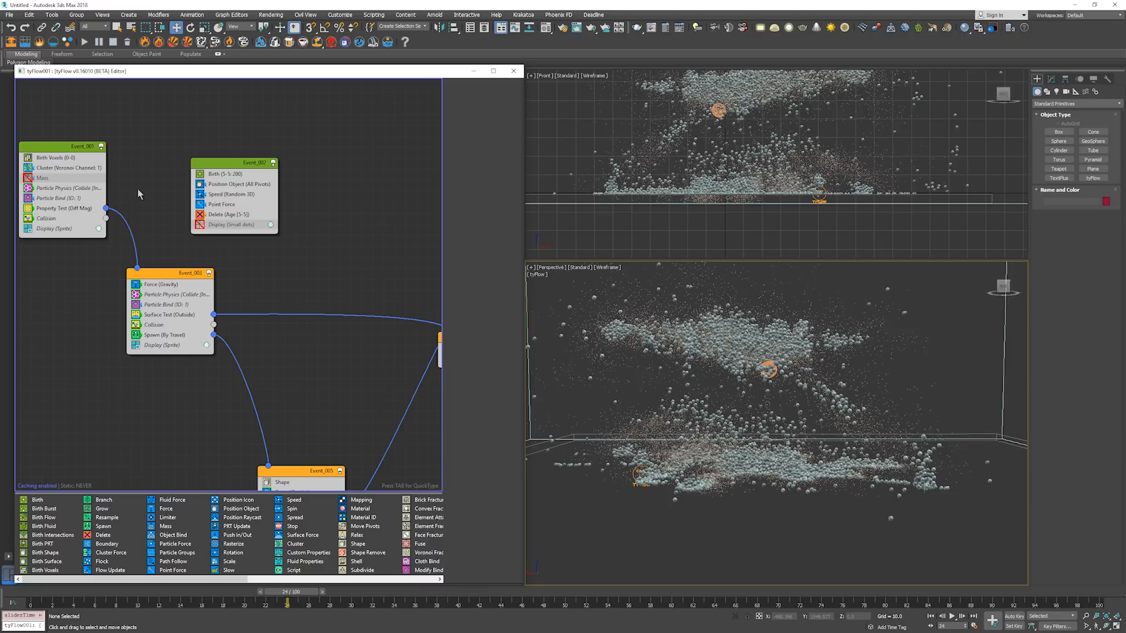
pyautogui.click(69, 159)
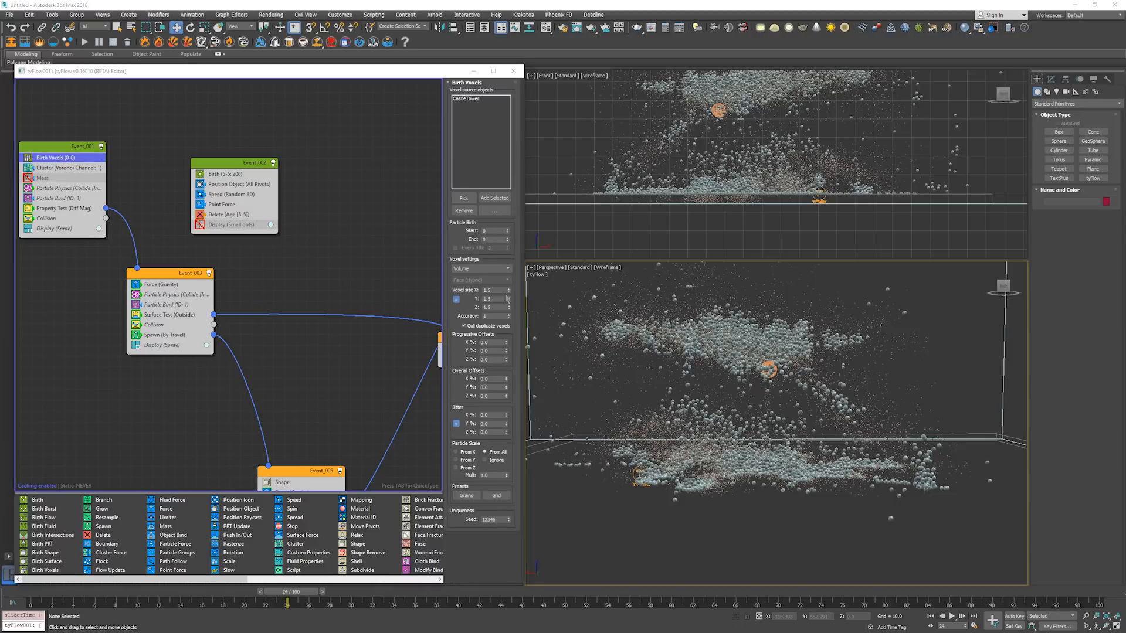
pyautogui.click(482, 292)
pyautogui.press('Home')
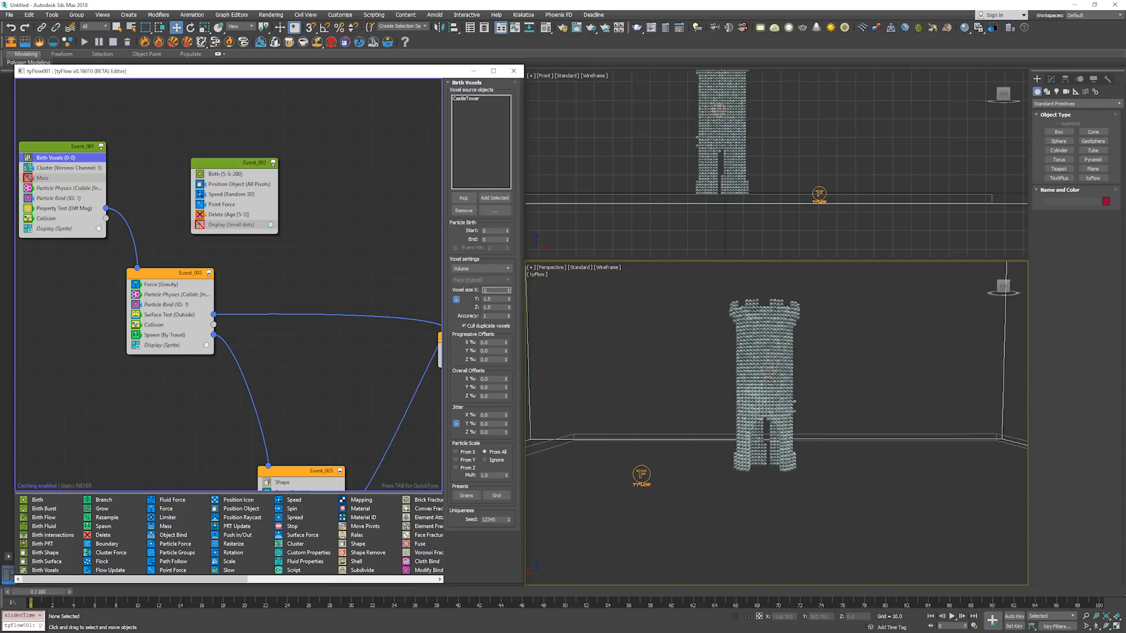
pyautogui.write('1')
pyautogui.press('Return')
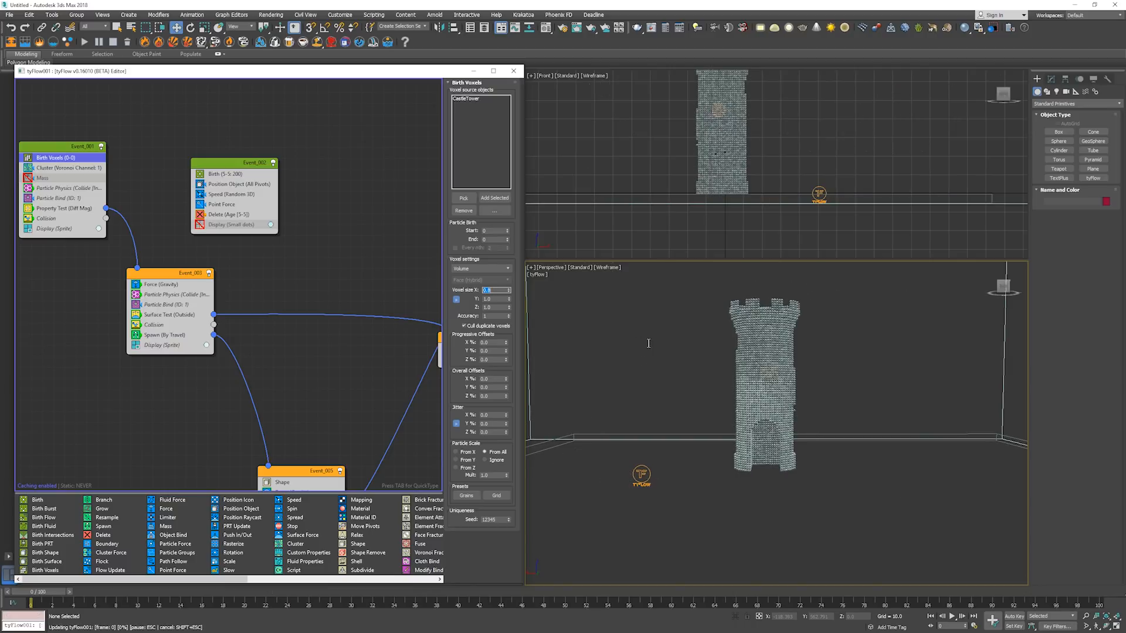
# Play the simulation to about frame 23 and inspect the finer tower breakup inside the ground box.
pyautogui.moveTo(726, 358); pyautogui.dragTo(680, 346, button='middle')
pyautogui.press('/')
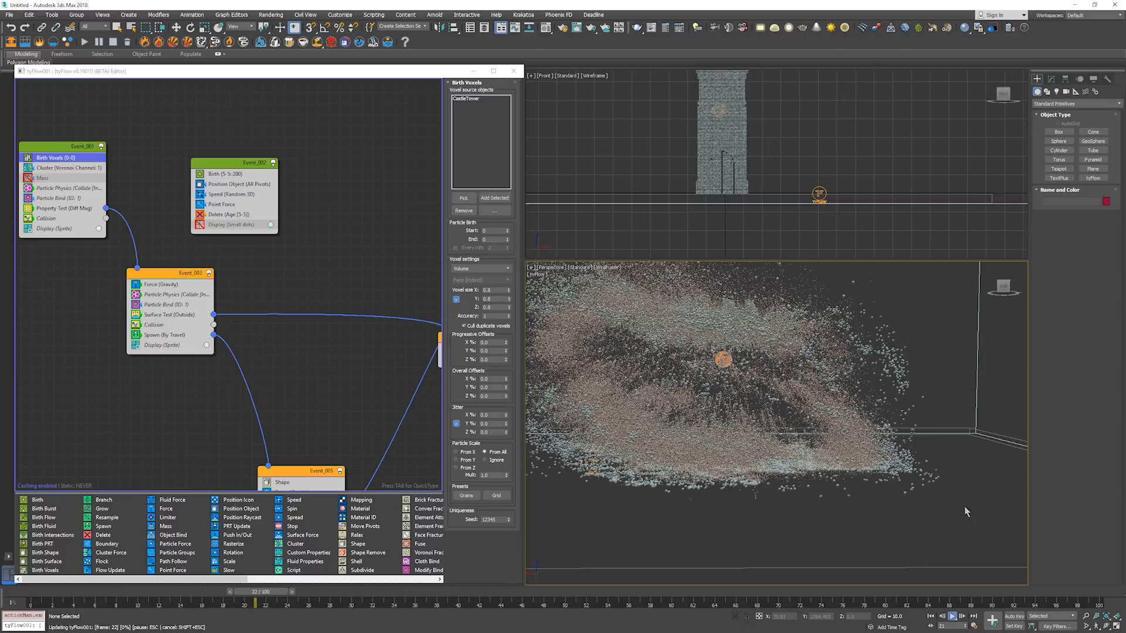
pyautogui.press('Escape')
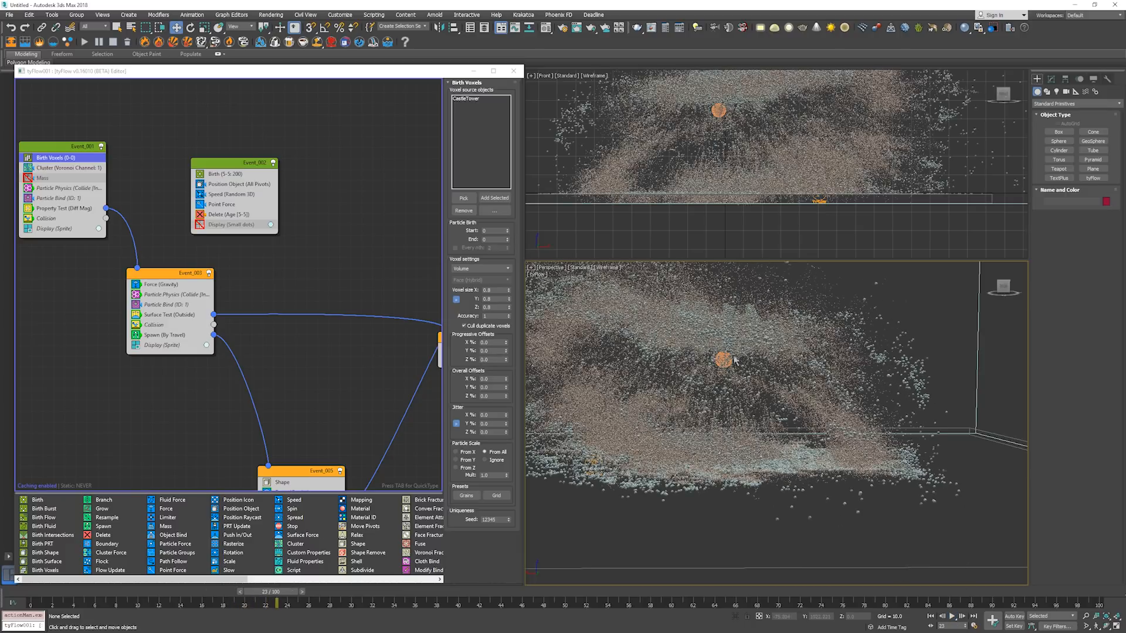
pyautogui.moveTo(737, 382); pyautogui.dragTo(777, 434, button='middle')
pyautogui.scroll(-4, 775, 431)
pyautogui.scroll(-1, 777, 434)
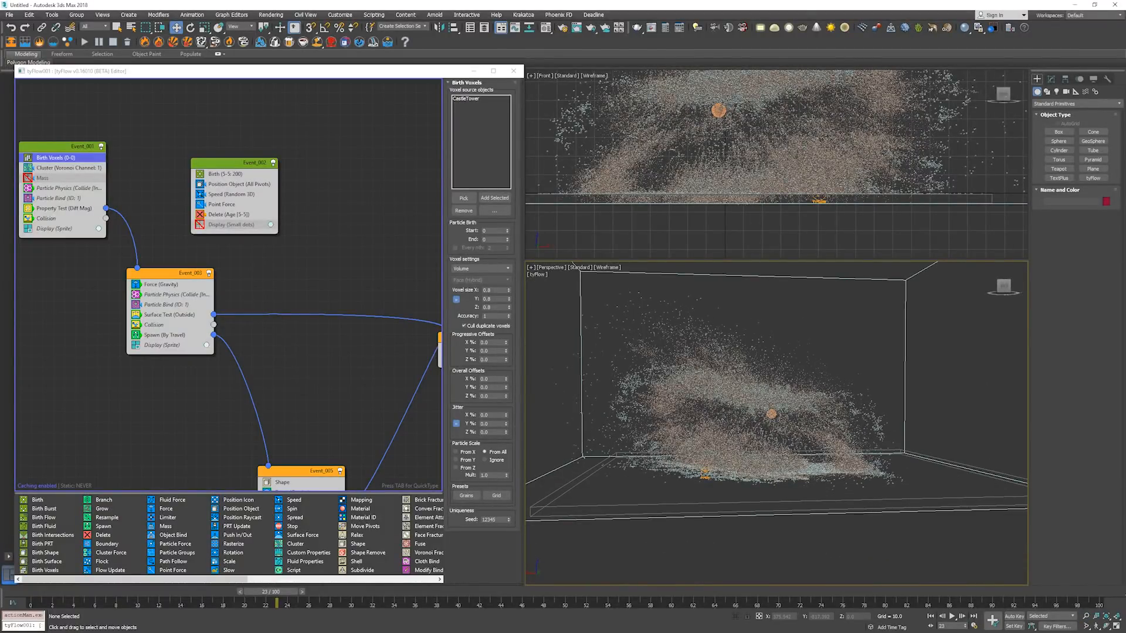
# At the first frame, set noise layer 1 of Event_005's Force operator to Turb. with a strength of 0.2.
pyautogui.moveTo(285, 405); pyautogui.dragTo(276, 315, button='middle')
pyautogui.click(289, 393)
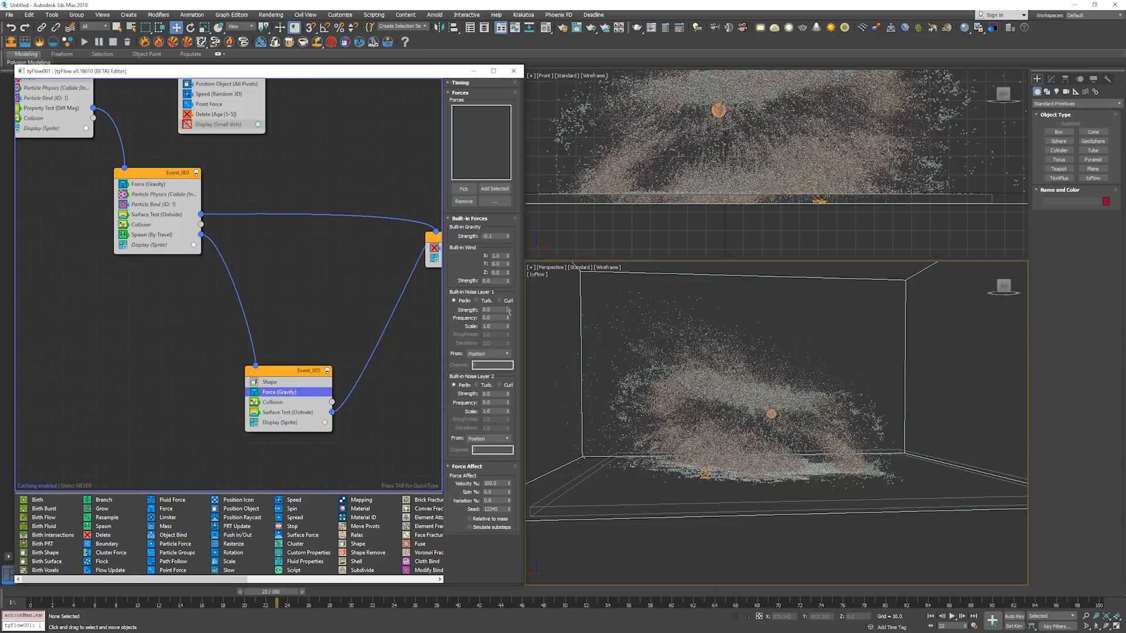
pyautogui.press('Home')
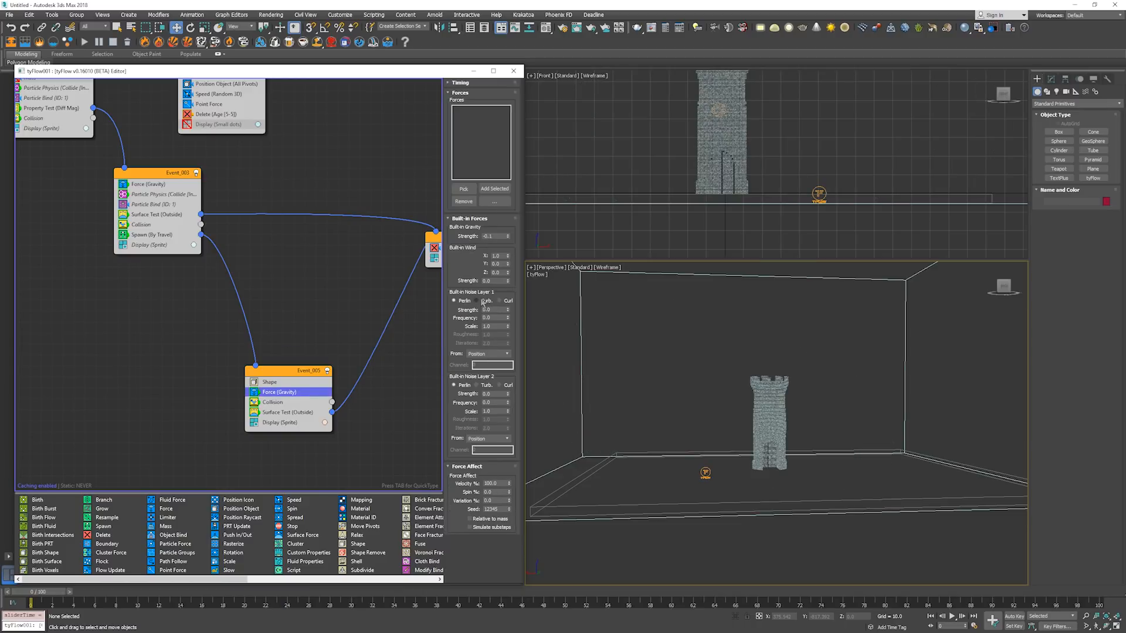
pyautogui.click(483, 302)
pyautogui.moveTo(494, 311); pyautogui.dragTo(471, 312)
pyautogui.write('0.2')
pyautogui.press('Return')
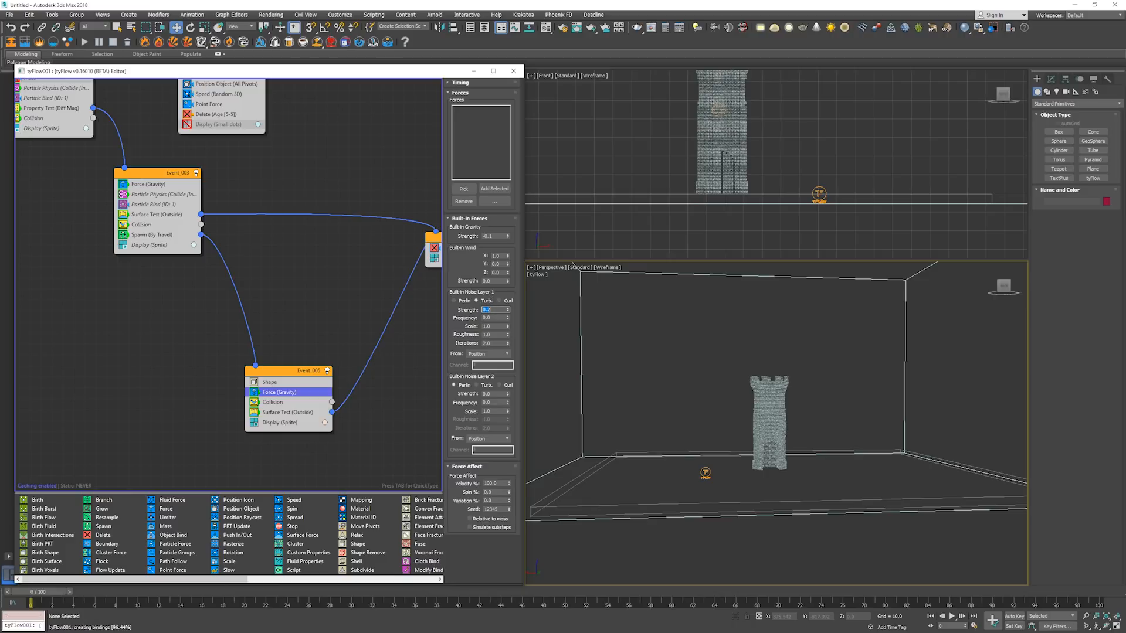
# Set the frequency of Event_005's turbulence noise layer to 2 and its scale to 0.08.
pyautogui.press('Tab')
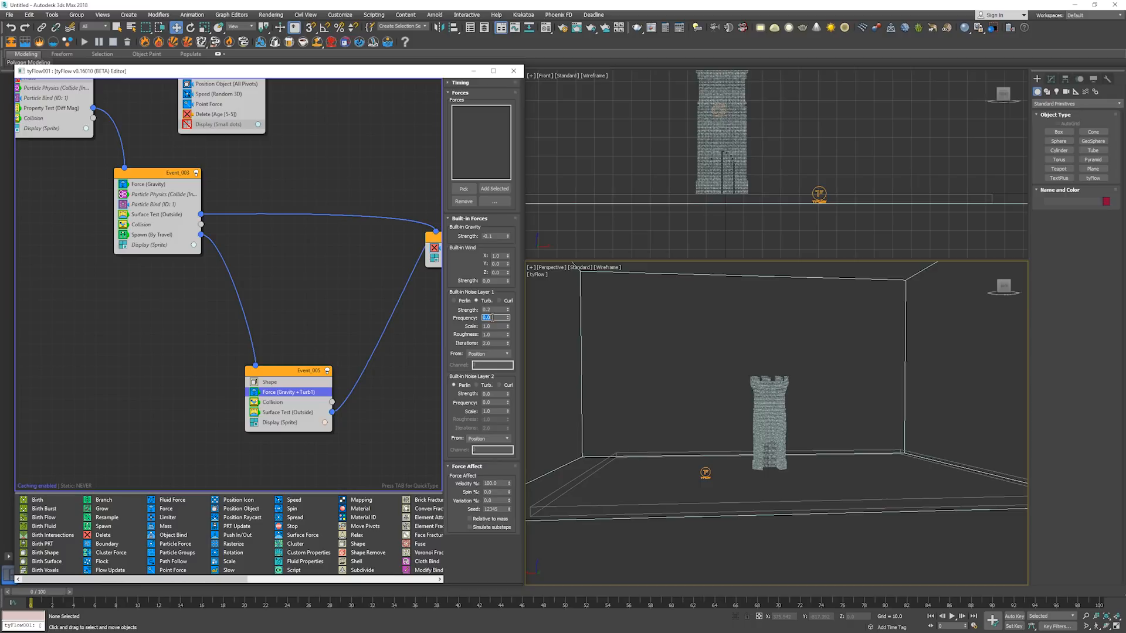
pyautogui.write('2')
pyautogui.press('Return')
pyautogui.press('Tab')
pyautogui.write('.08')
pyautogui.press('Return')
pyautogui.click(662, 399)
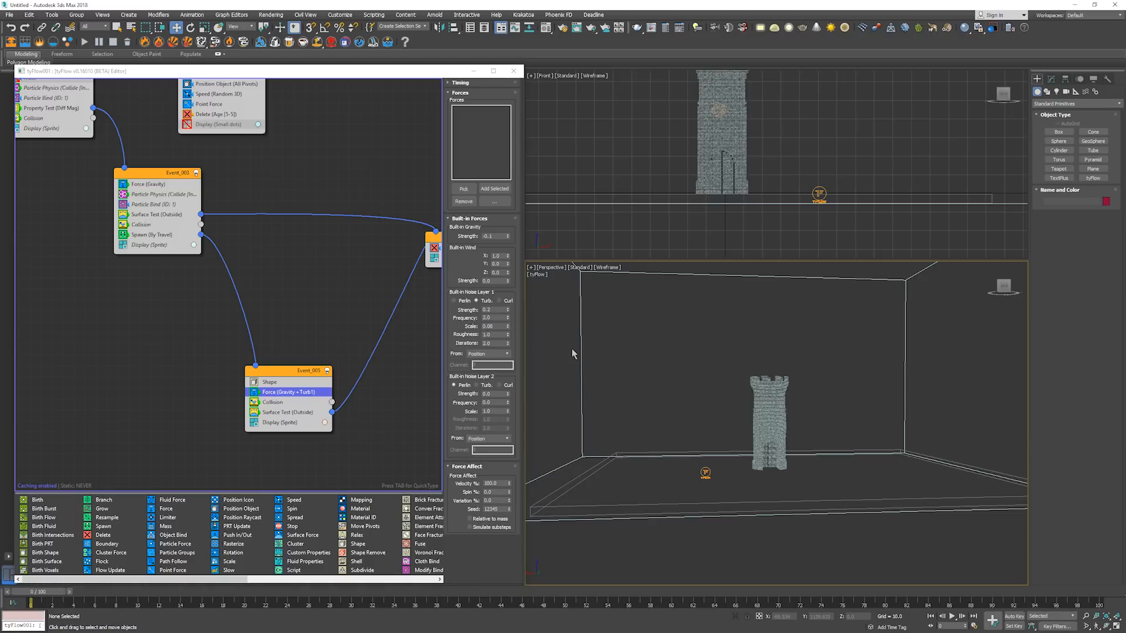
# Play the simulation to about frame 58 and examine the turbulent debris up close and from farther away.
pyautogui.press('/')
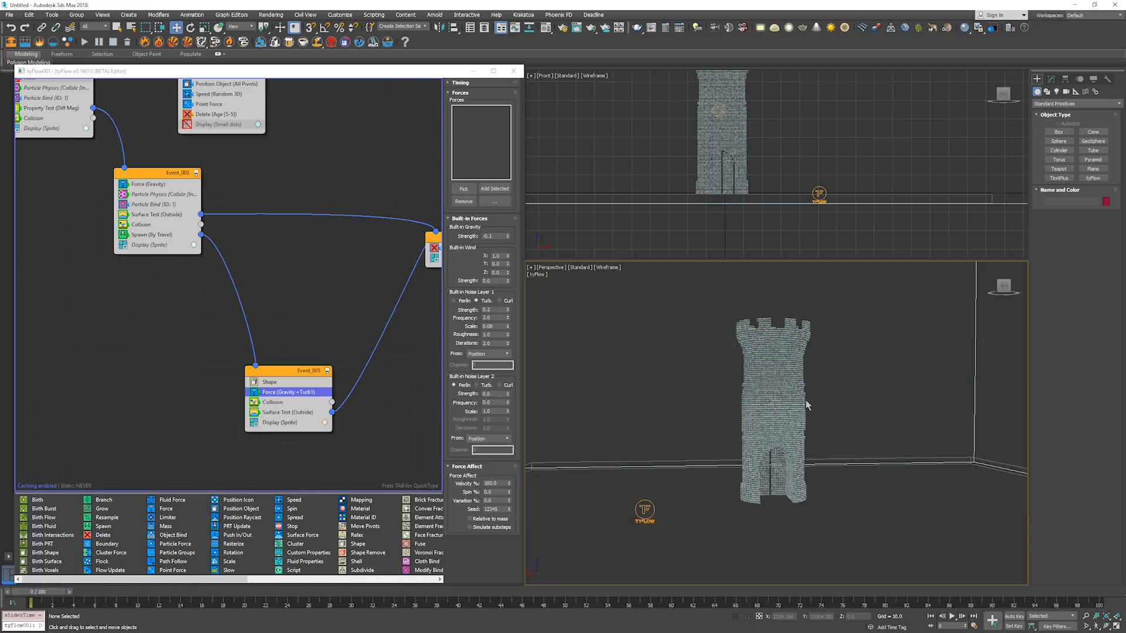
pyautogui.press('/')
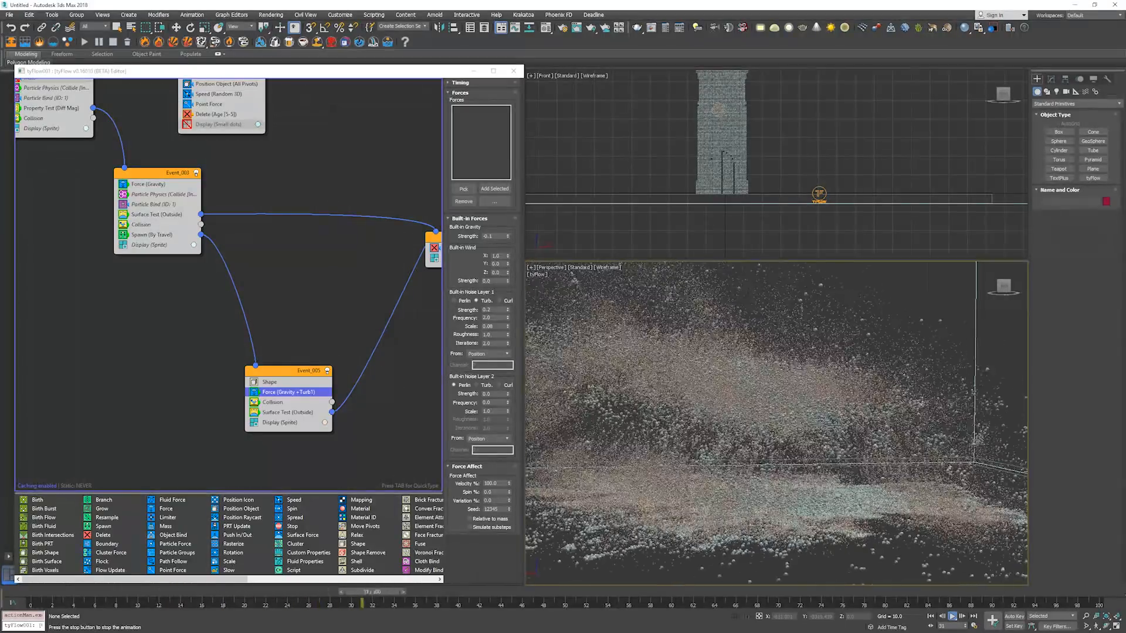
pyautogui.press('/')
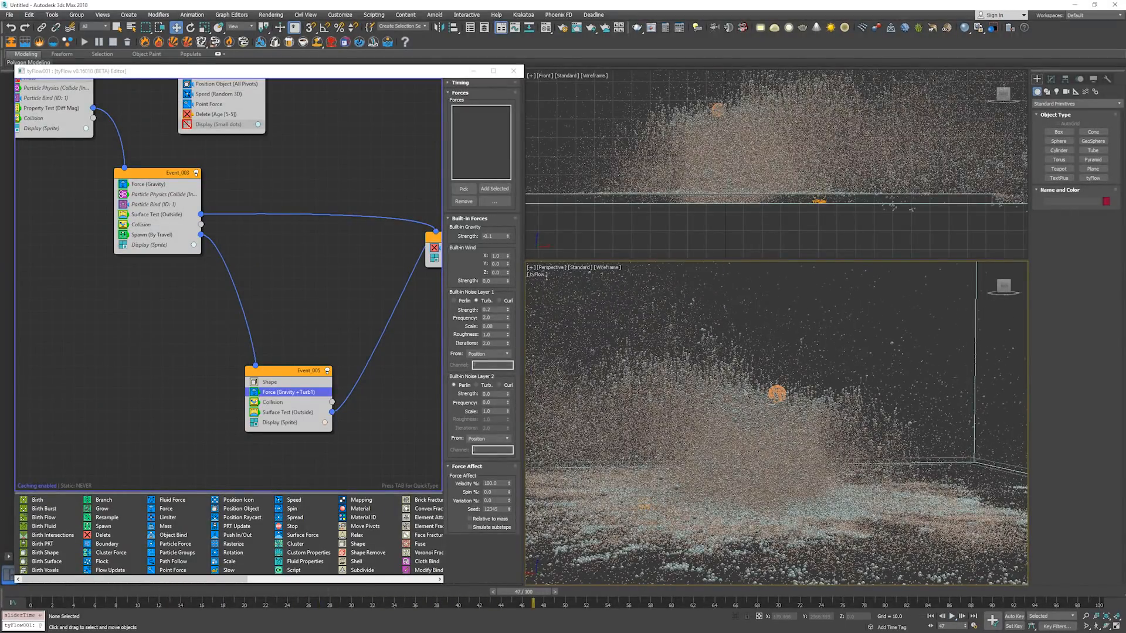
pyautogui.scroll(5, 848, 408)
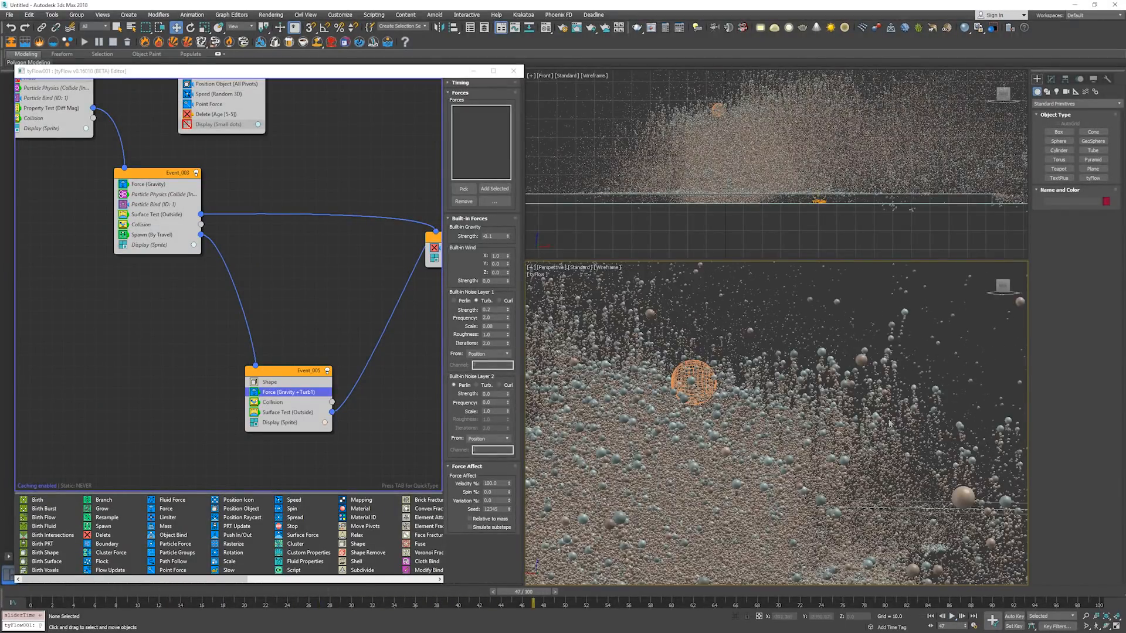
pyautogui.press('/')
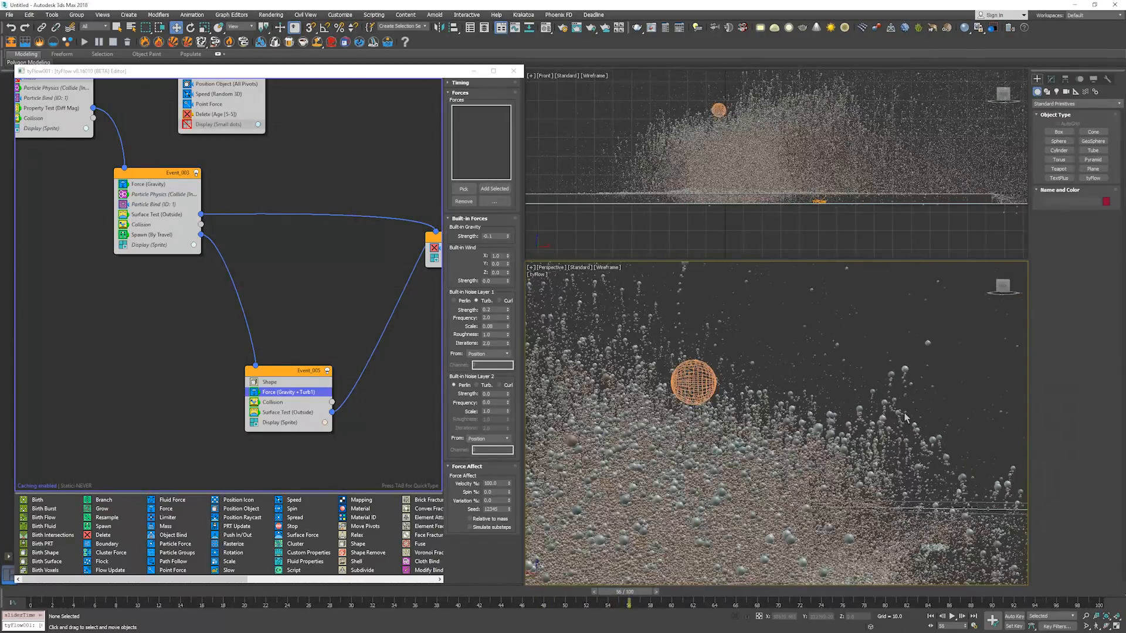
pyautogui.hotkey('alt', 'z')
pyautogui.moveTo(815, 428); pyautogui.dragTo(813, 468)
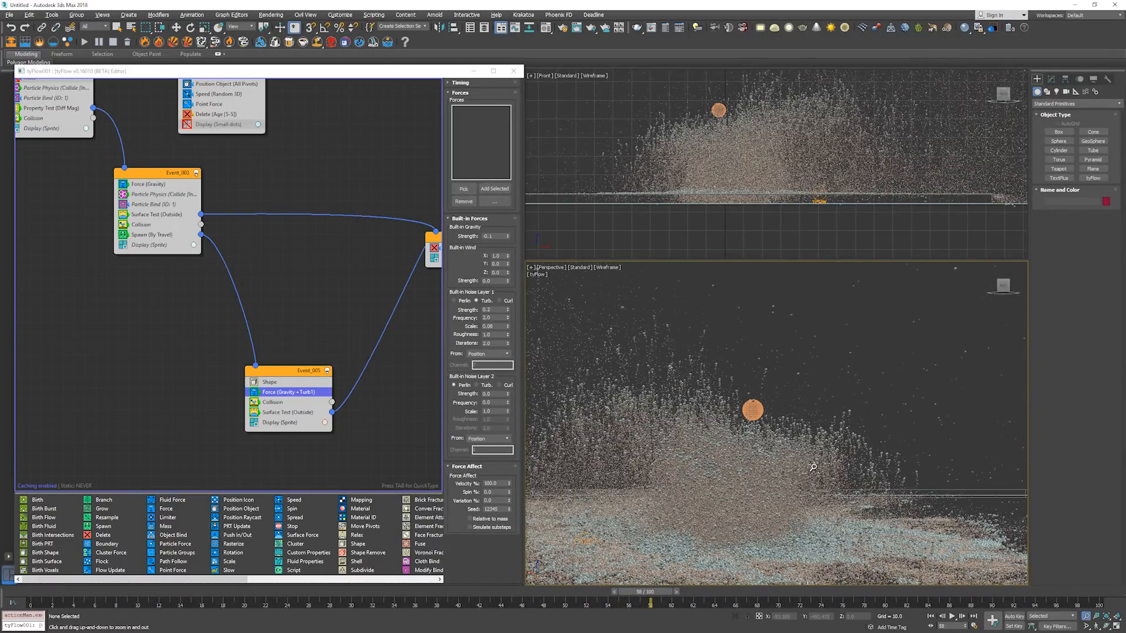
# Disable Event_001 and select the Spawn operator in Event_003.
pyautogui.moveTo(172, 128); pyautogui.dragTo(263, 261, button='middle')
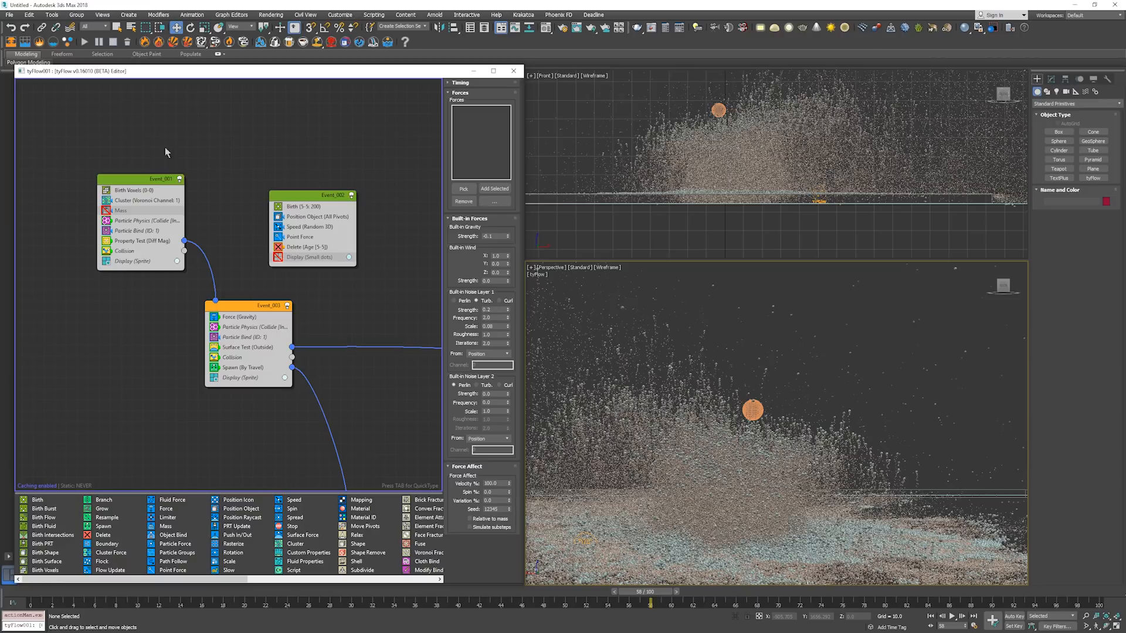
pyautogui.click(180, 179)
pyautogui.moveTo(346, 487); pyautogui.dragTo(280, 352, button='middle')
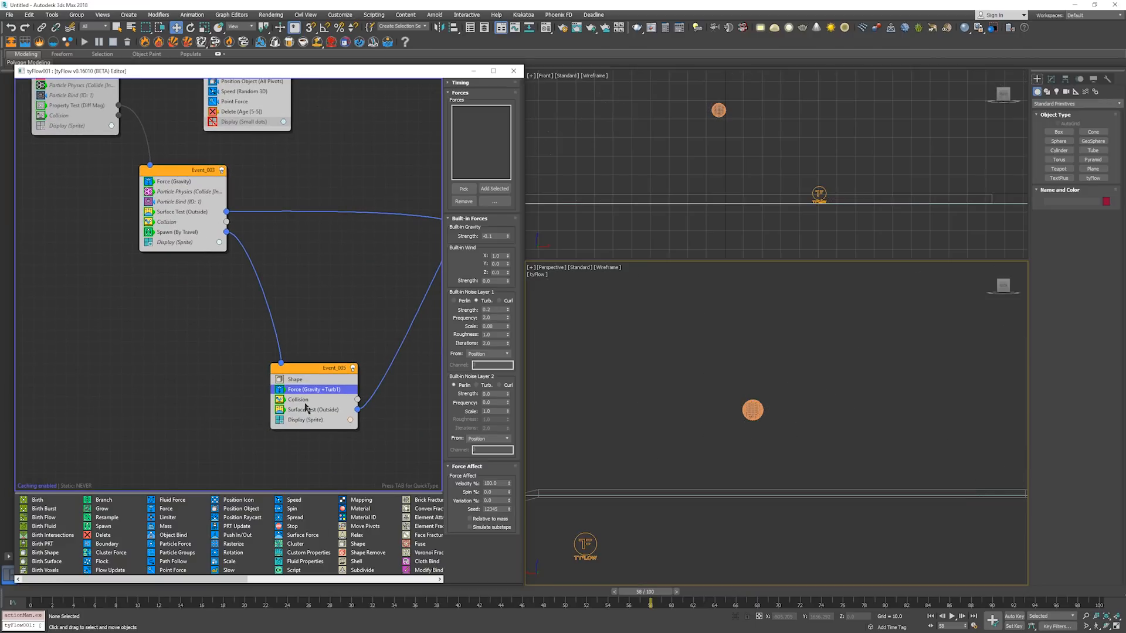
pyautogui.click(181, 232)
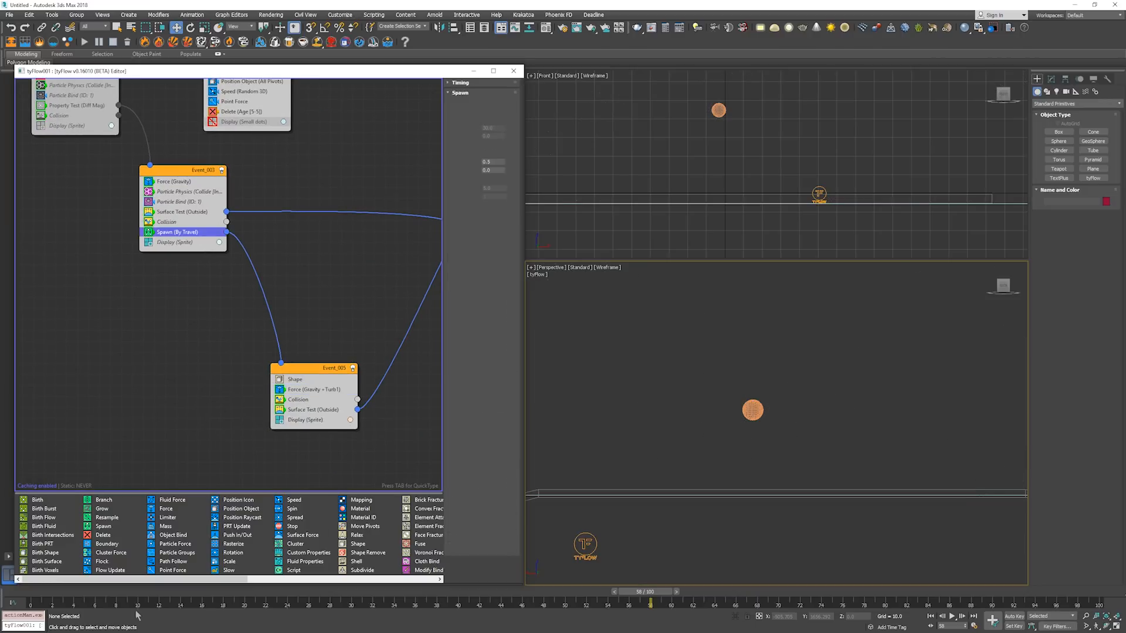
# Turn on Auto Key at frame 30, key Event_003's spawn step size at 0.5, and select the tyFlow object.
pyautogui.moveTo(93, 591); pyautogui.dragTo(356, 609)
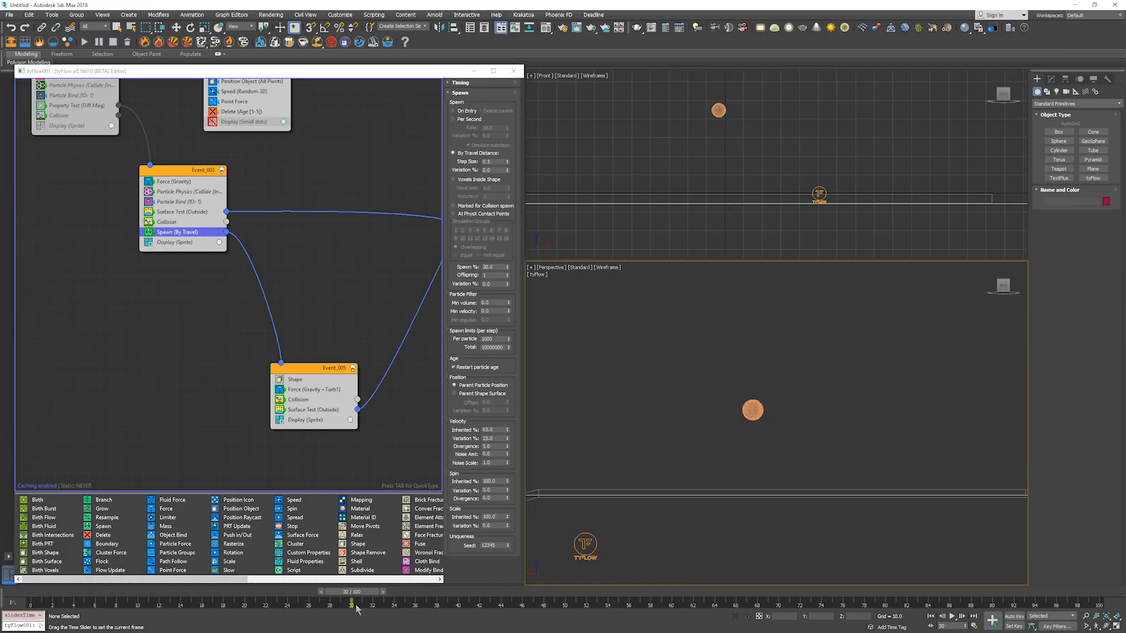
pyautogui.press('w')
pyautogui.press('n')
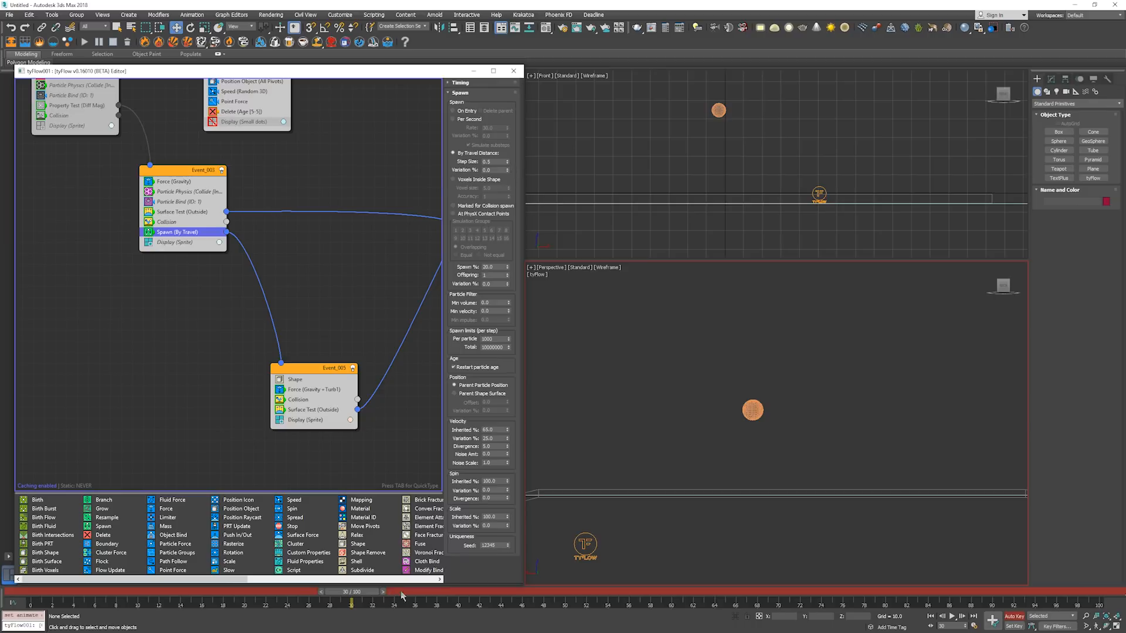
pyautogui.moveTo(403, 593); pyautogui.dragTo(371, 595)
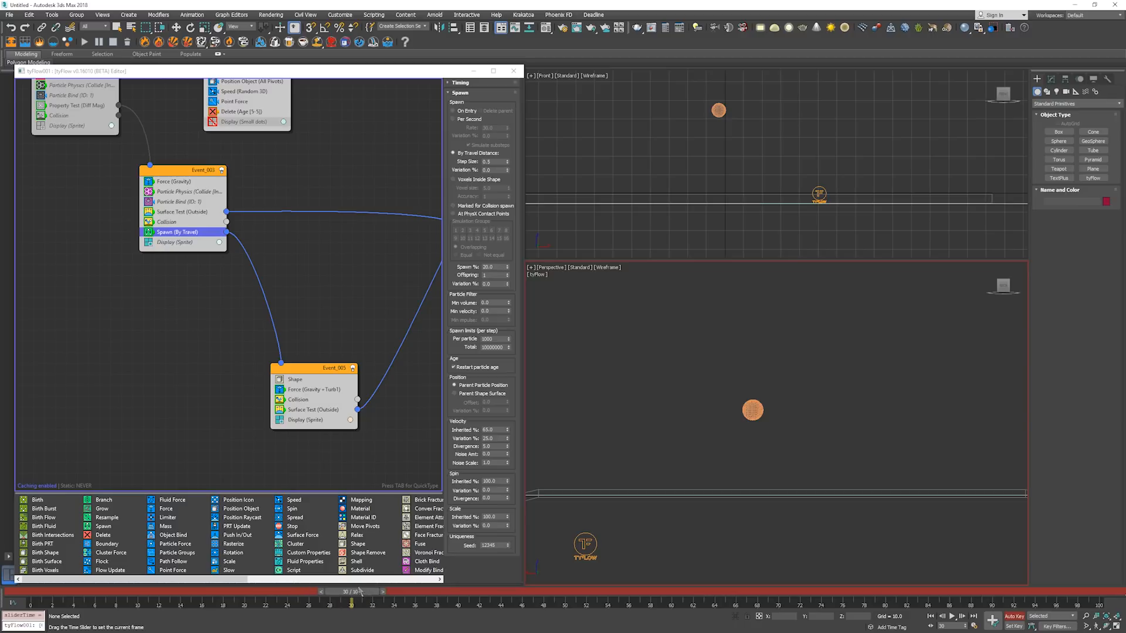
pyautogui.press('w')
pyautogui.click(508, 160)
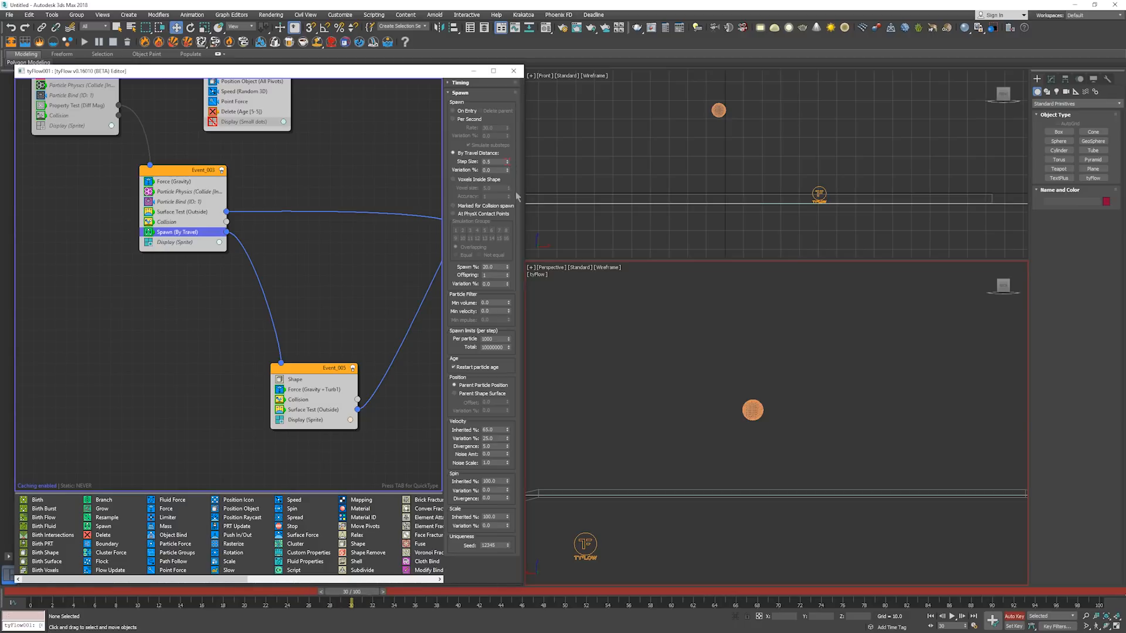
pyautogui.moveTo(643, 413); pyautogui.dragTo(645, 409, button='middle')
pyautogui.press('.')
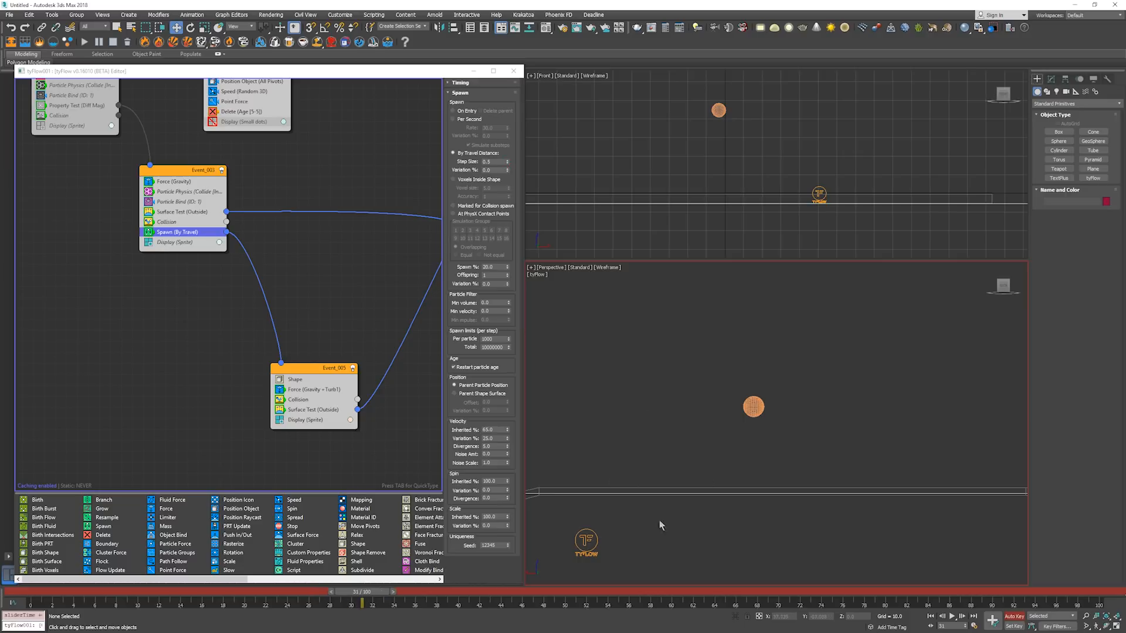
pyautogui.click(586, 540)
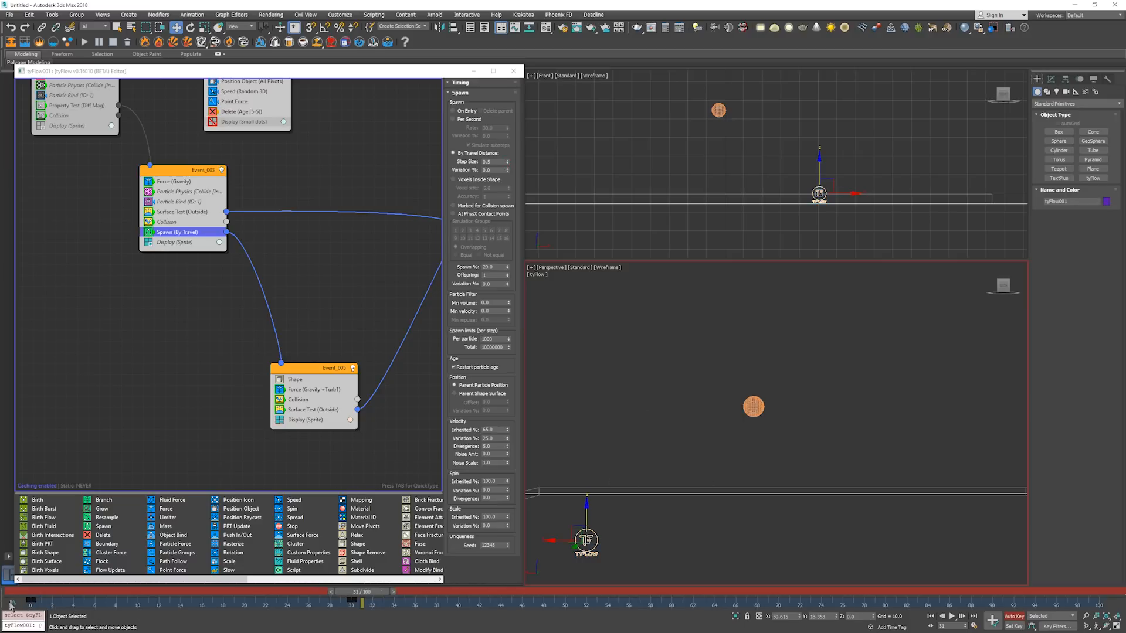
# Key the spawn step size at 2 on frame 61.
pyautogui.press('.')
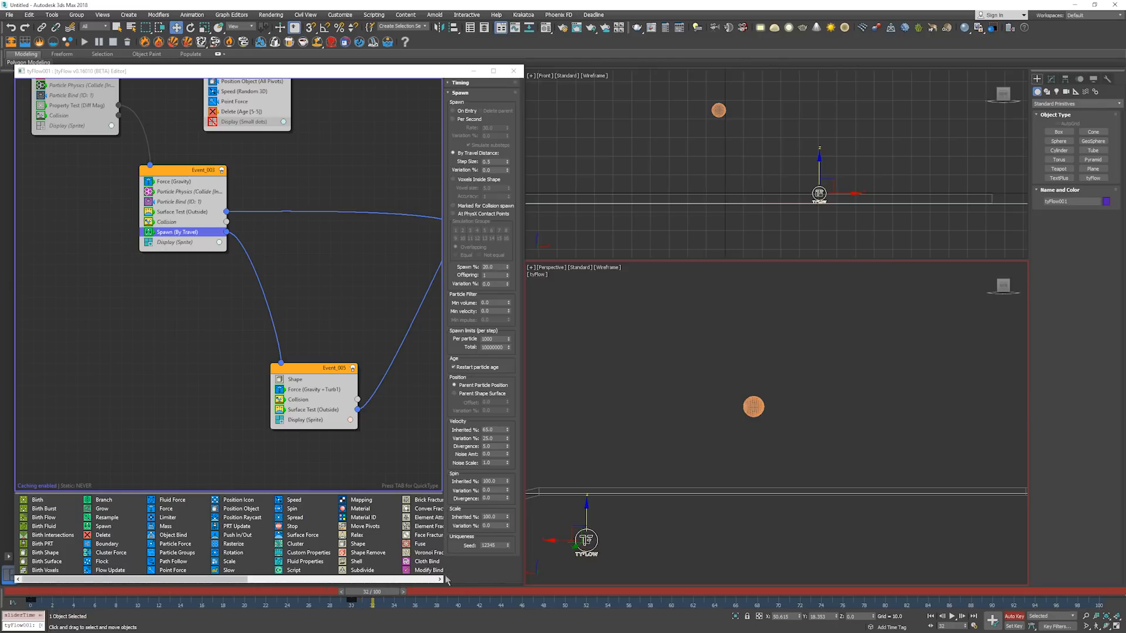
pyautogui.moveTo(371, 591); pyautogui.dragTo(688, 592)
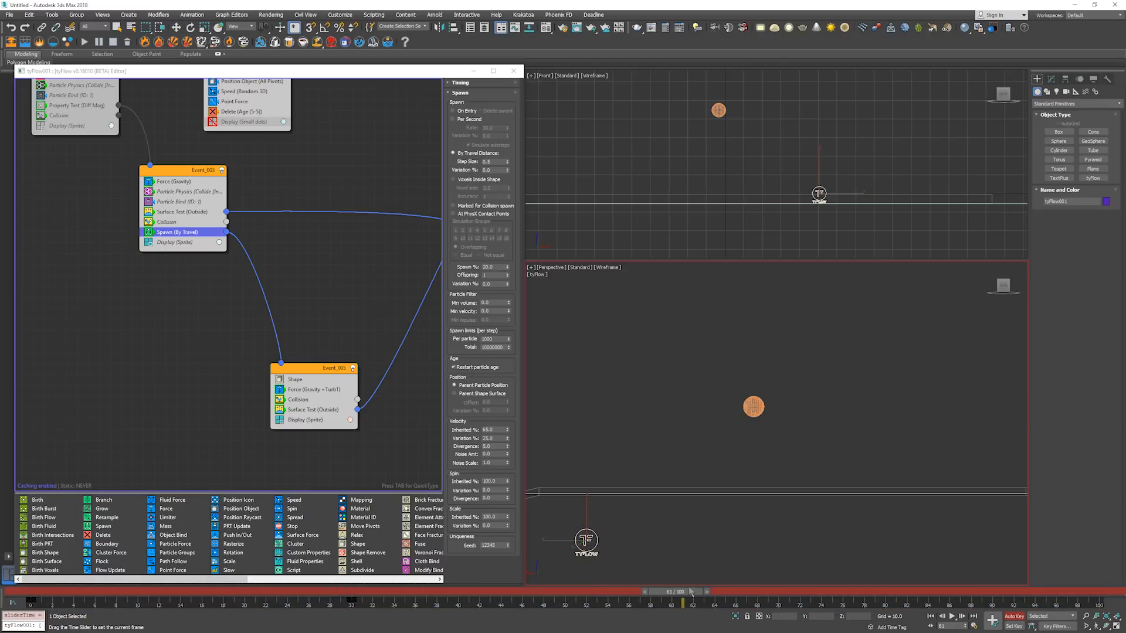
pyautogui.press('w')
pyautogui.doubleClick(489, 161)
pyautogui.write('2')
pyautogui.press('Return')
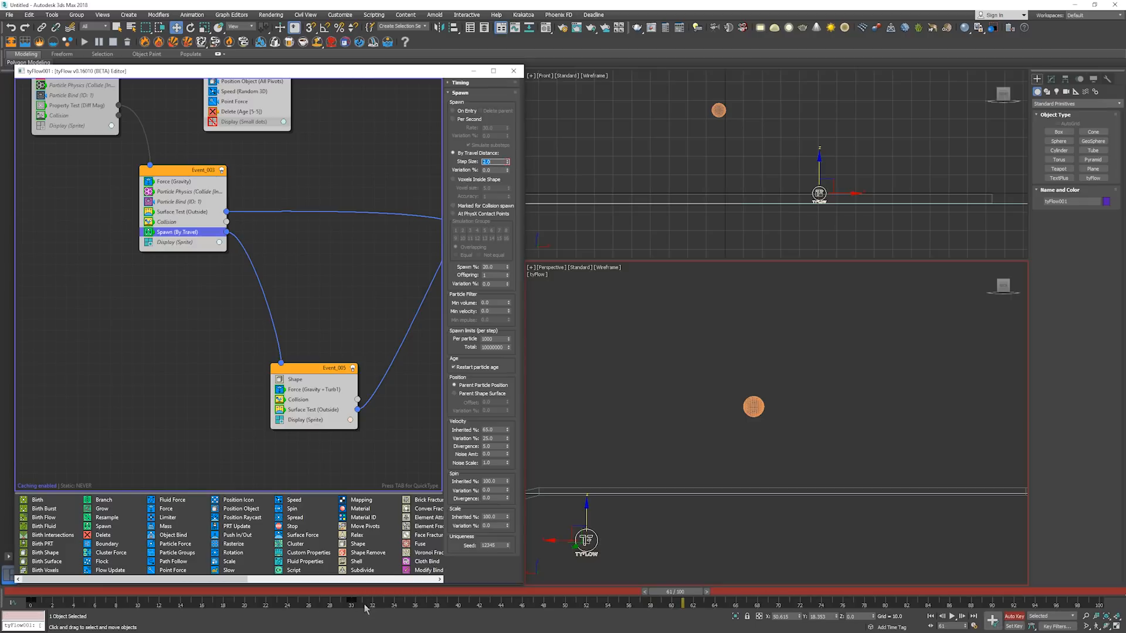
# Shift the start key of the spawn step size ramp to frame 19, and turn off Auto Key at the first frame.
pyautogui.moveTo(364, 607); pyautogui.dragTo(327, 608)
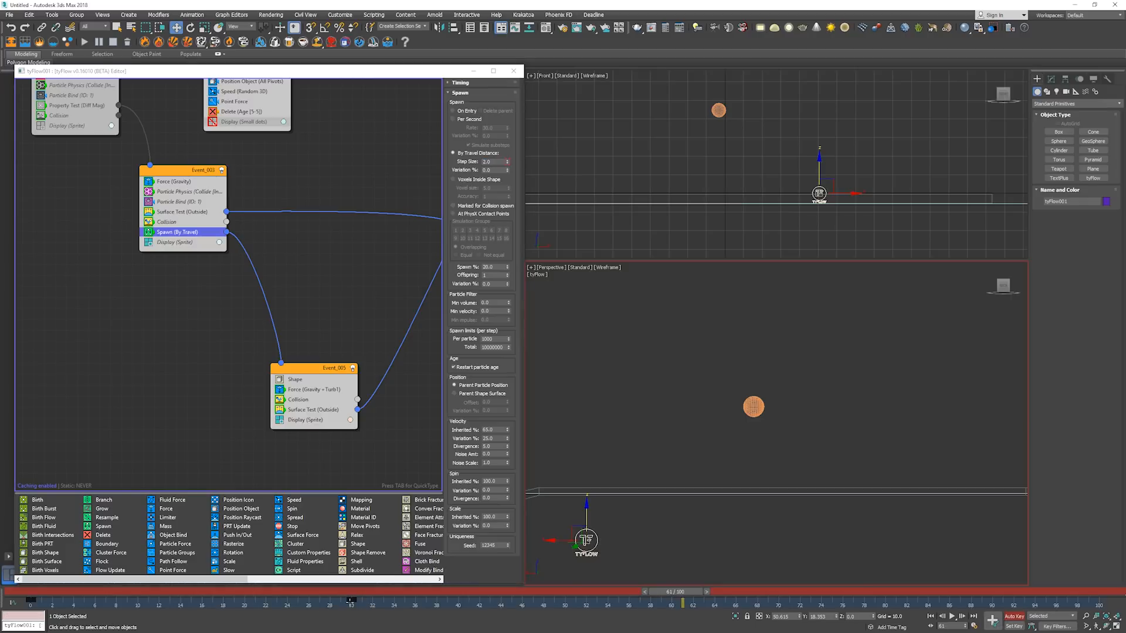
pyautogui.click(596, 467)
pyautogui.press('Home')
pyautogui.click(1014, 616)
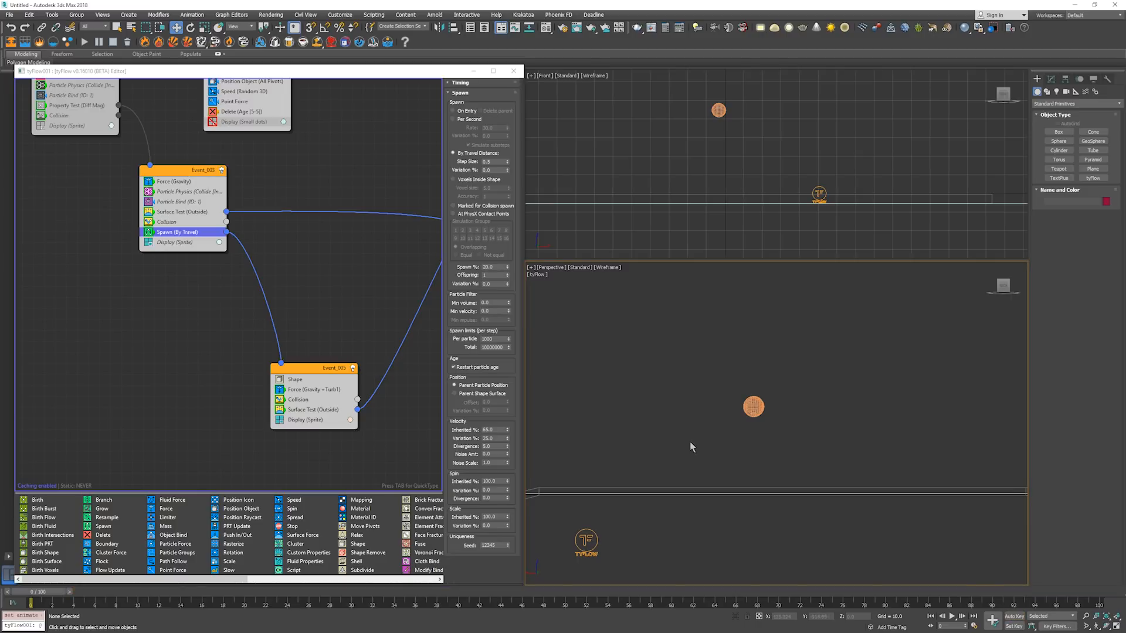
# Select the tyFlow object and check the spawn step size around its keys at frames 19 and 61.
pyautogui.click(594, 534)
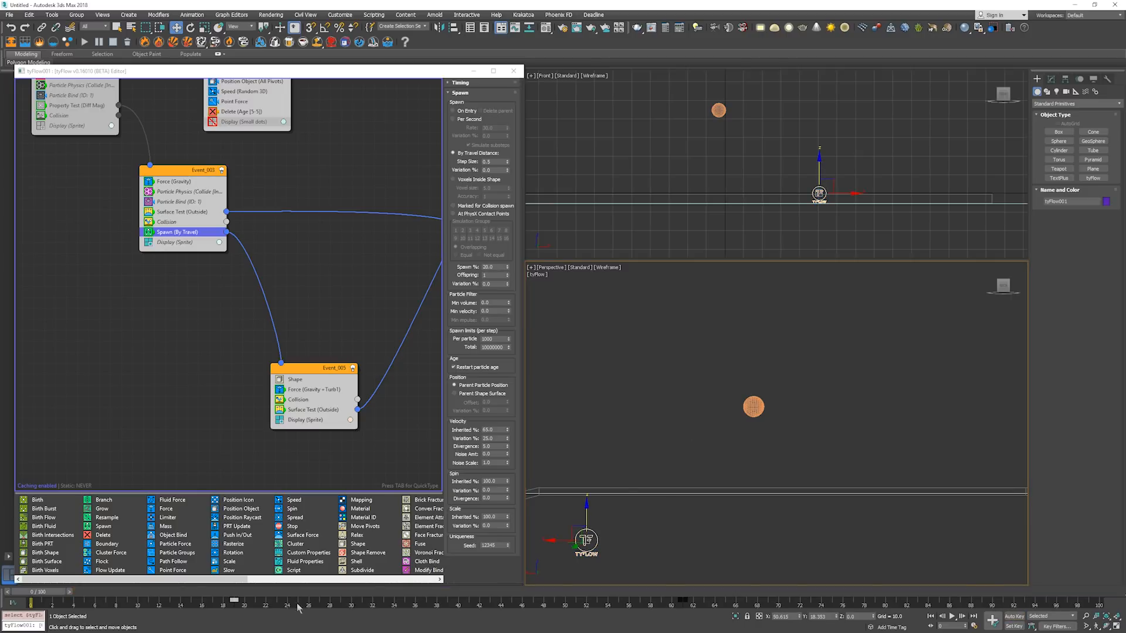
pyautogui.click(175, 593)
pyautogui.moveTo(191, 595); pyautogui.dragTo(269, 592)
pyautogui.press('w')
pyautogui.press(',')
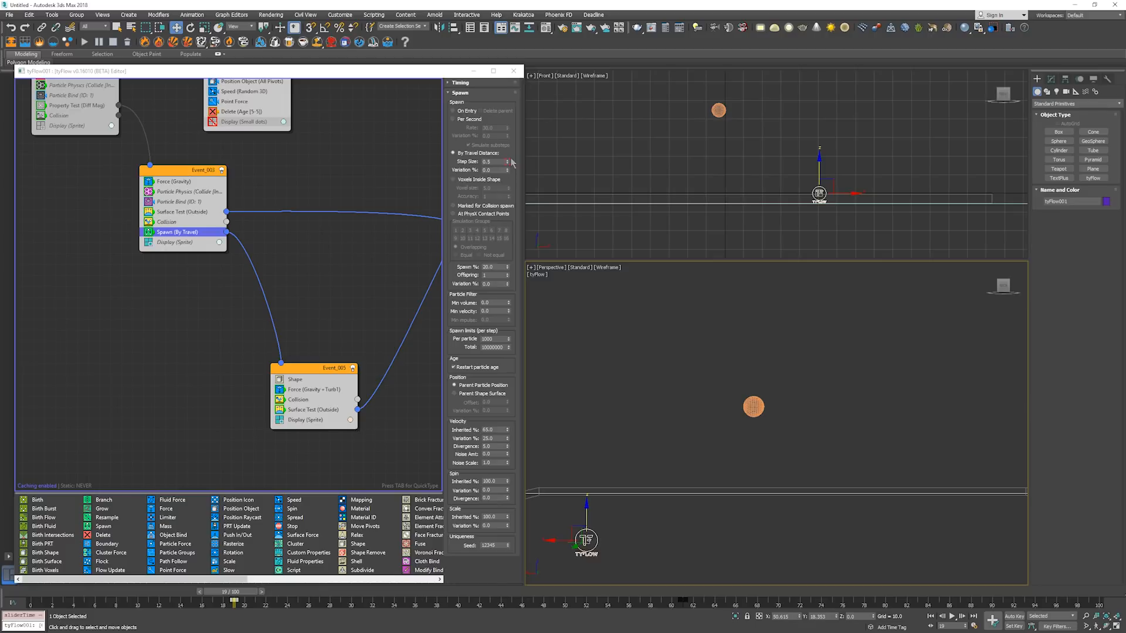
pyautogui.click(677, 592)
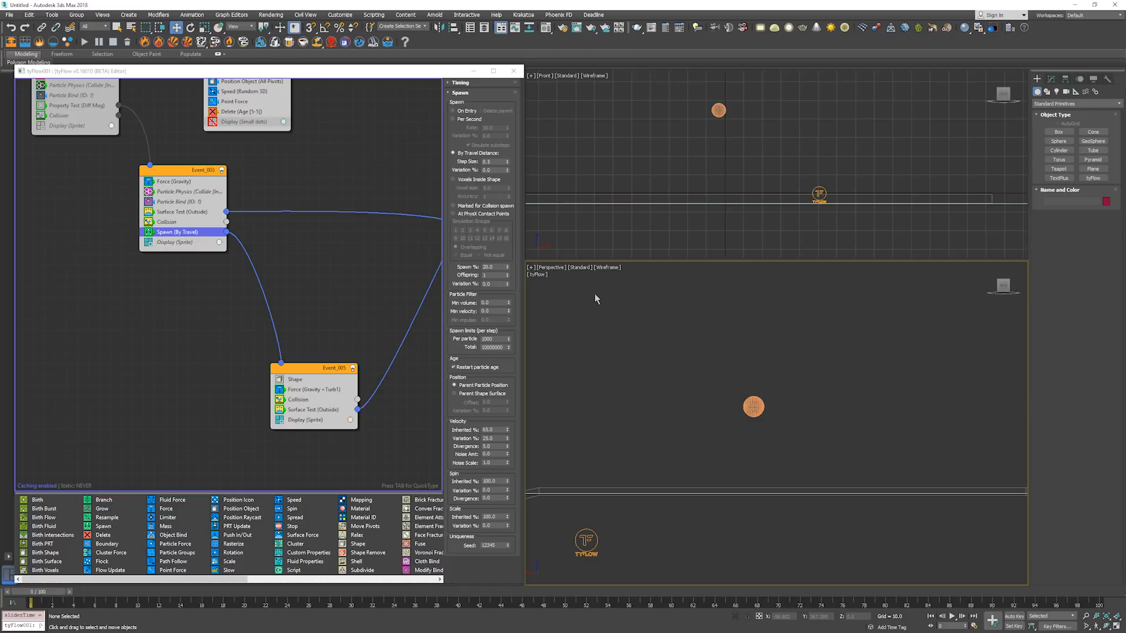
# Switch to the browser, skim the 'Simulating Destruction Dynamics' training video for its fracture and debris examples, and close the page.
pyautogui.hotkey('alt', 'Tab')
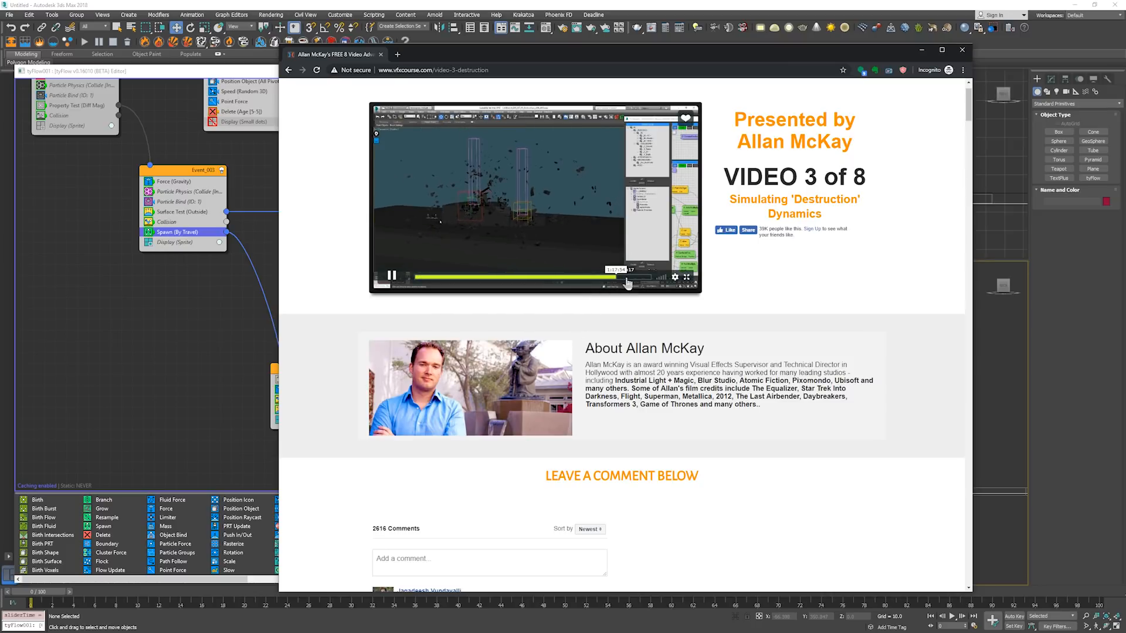
pyautogui.click(598, 278)
pyautogui.click(597, 278)
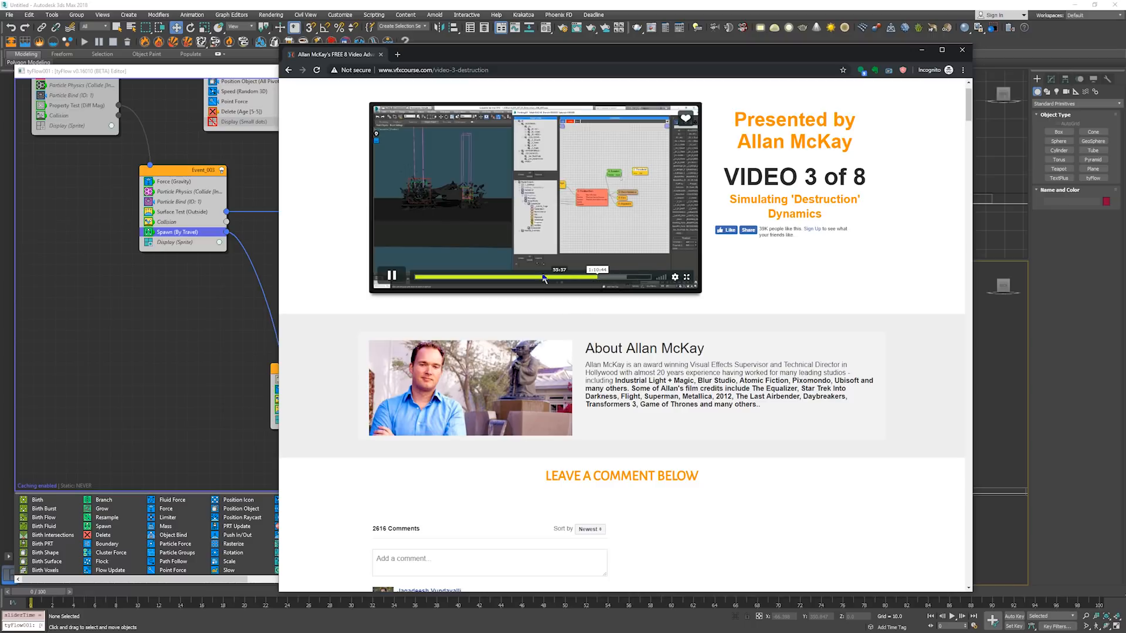
pyautogui.click(506, 278)
pyautogui.click(457, 277)
pyautogui.click(440, 276)
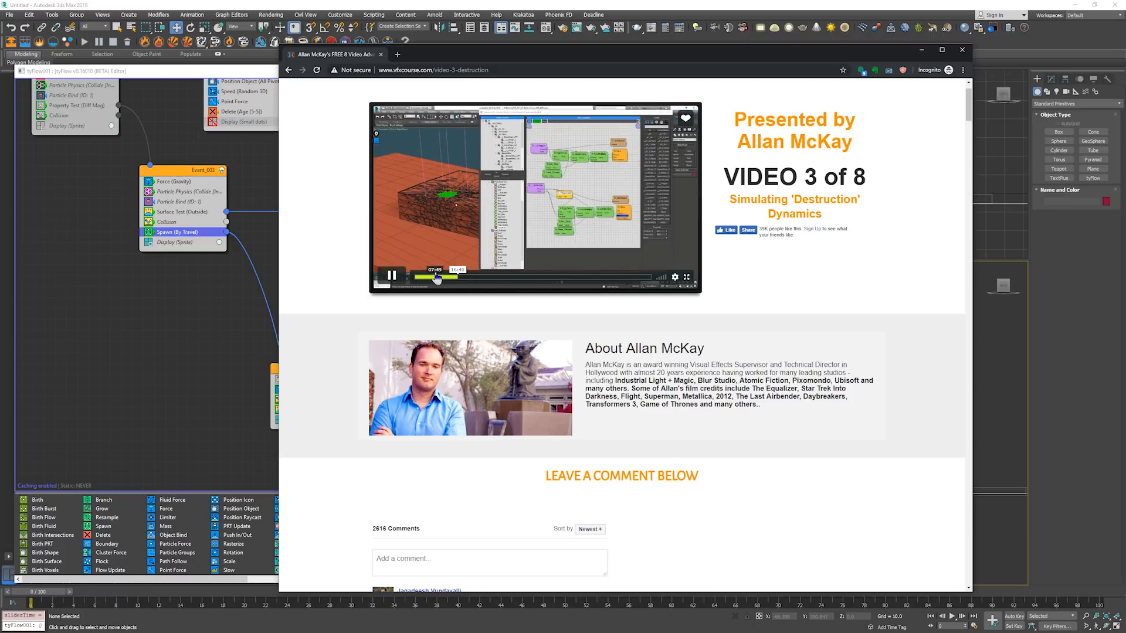
pyautogui.click(434, 277)
pyautogui.click(457, 274)
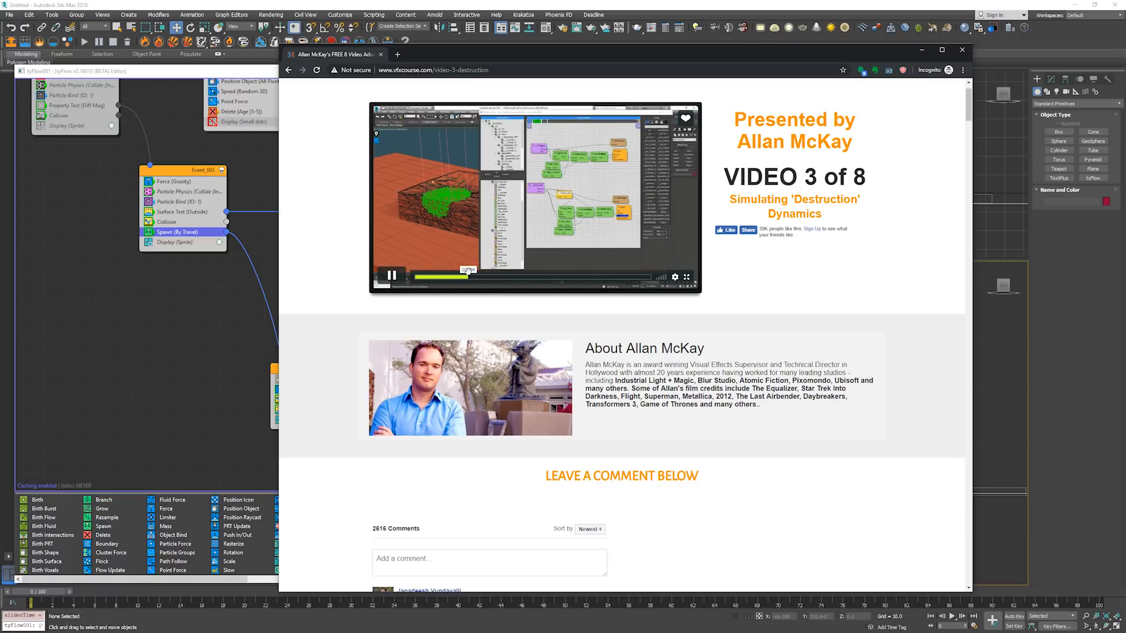
pyautogui.click(469, 276)
pyautogui.click(479, 276)
pyautogui.click(473, 278)
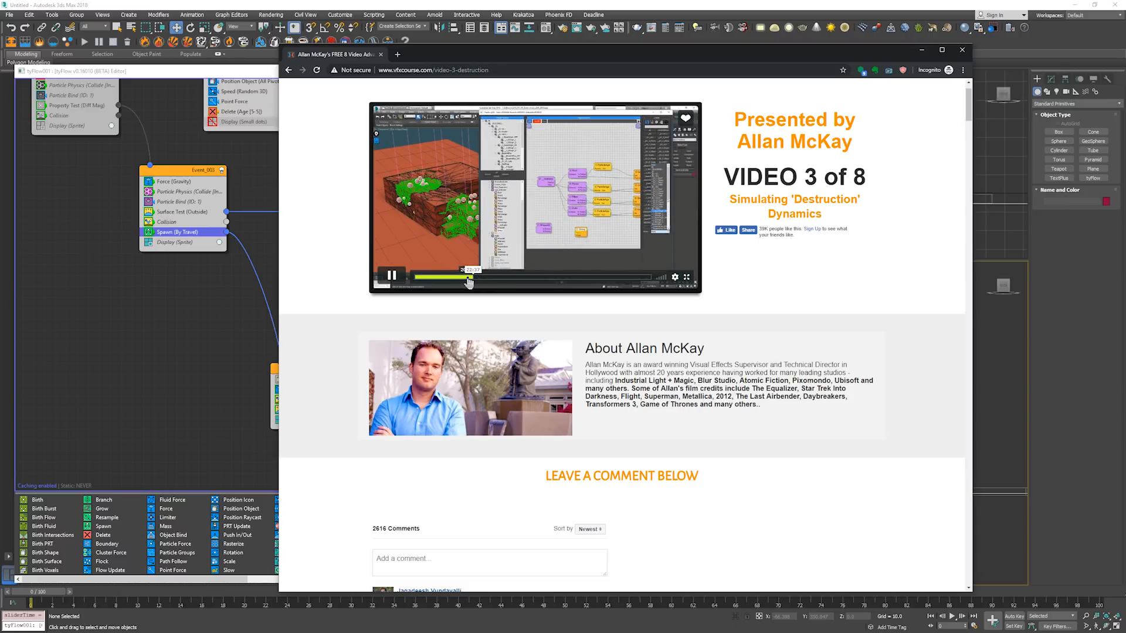
pyautogui.click(467, 276)
pyautogui.click(637, 276)
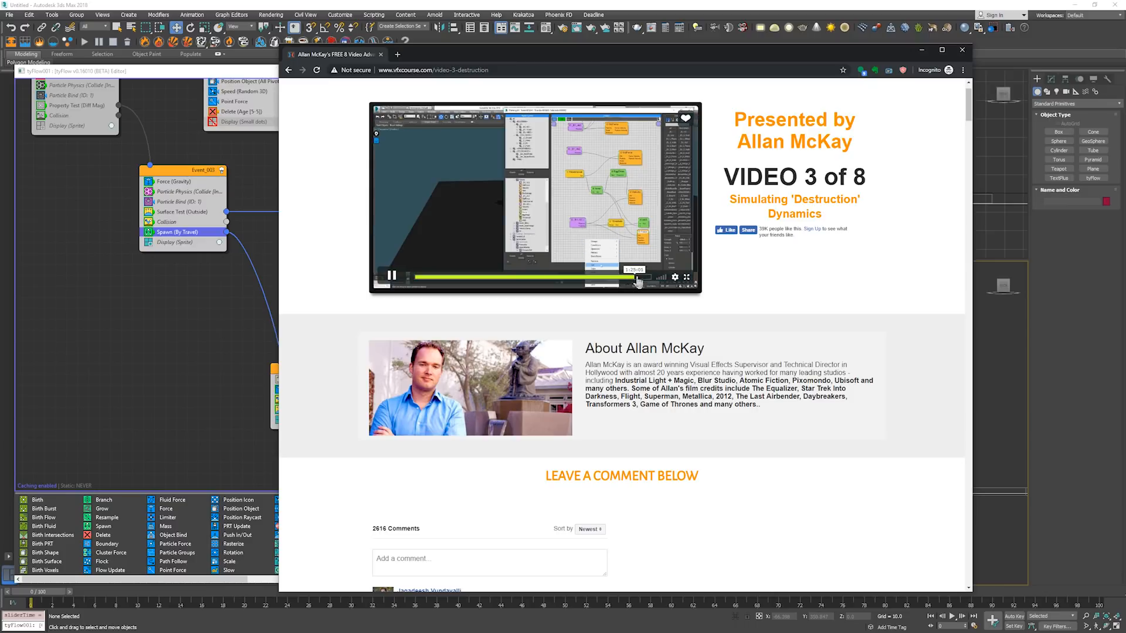
pyautogui.click(639, 277)
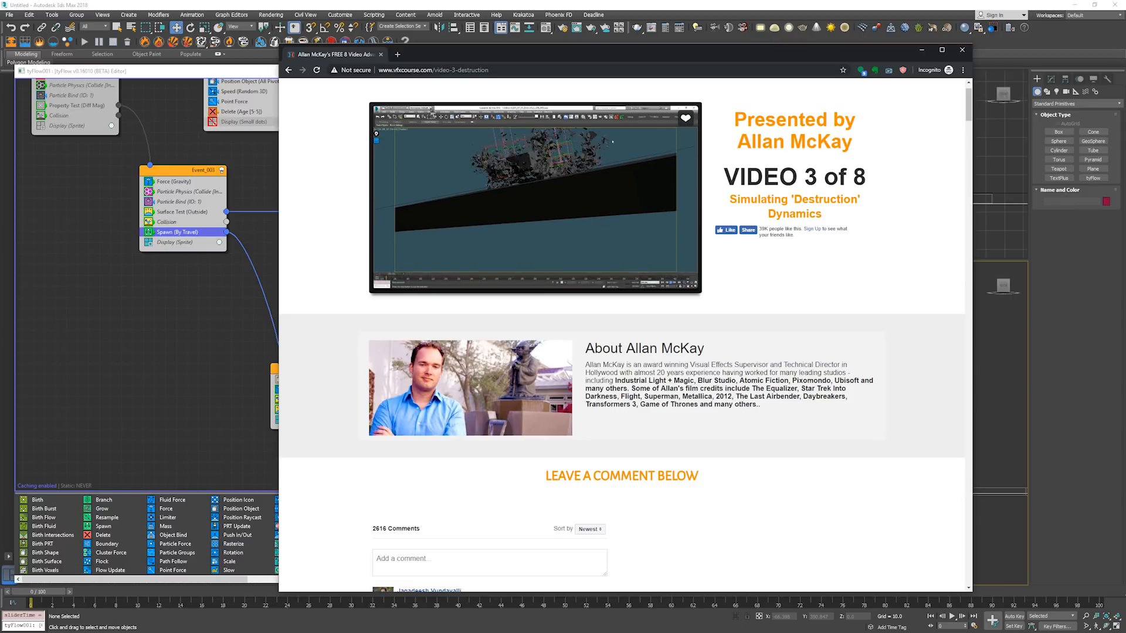
pyautogui.click(381, 54)
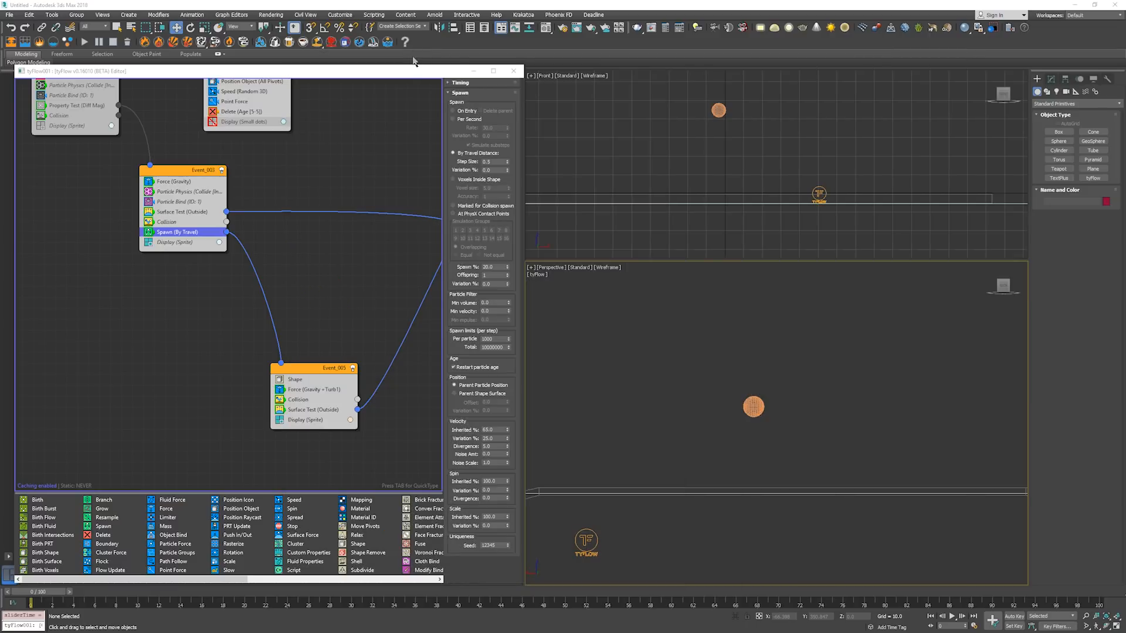
# Scrub the timeline past frame 31 to check the animated spawn step size in Event_003.
pyautogui.click(410, 73)
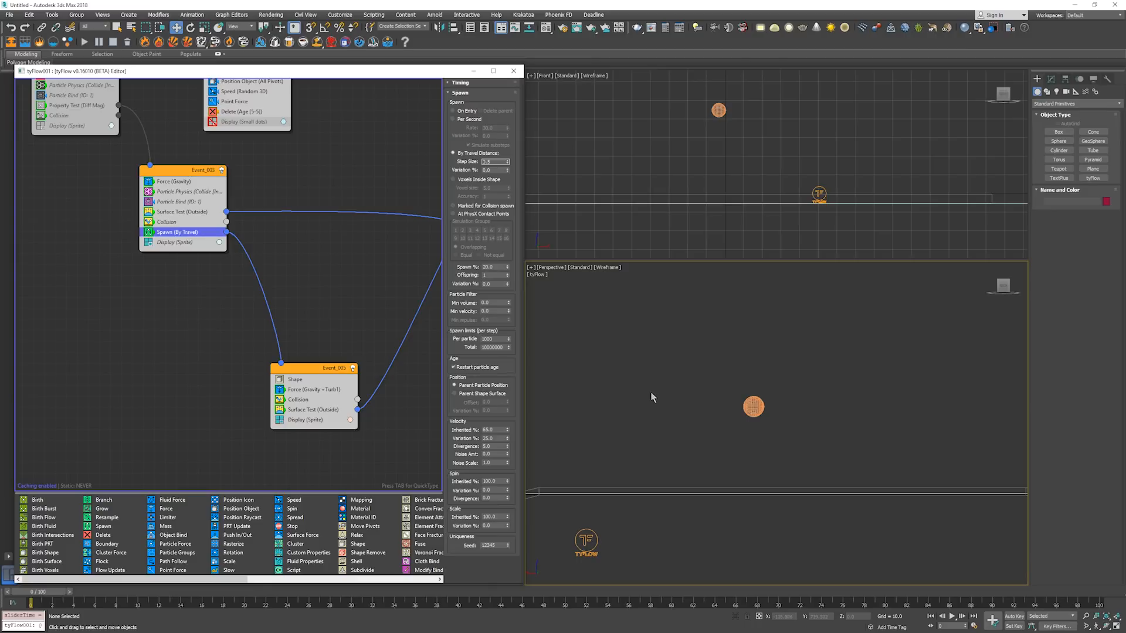
pyautogui.click(687, 399)
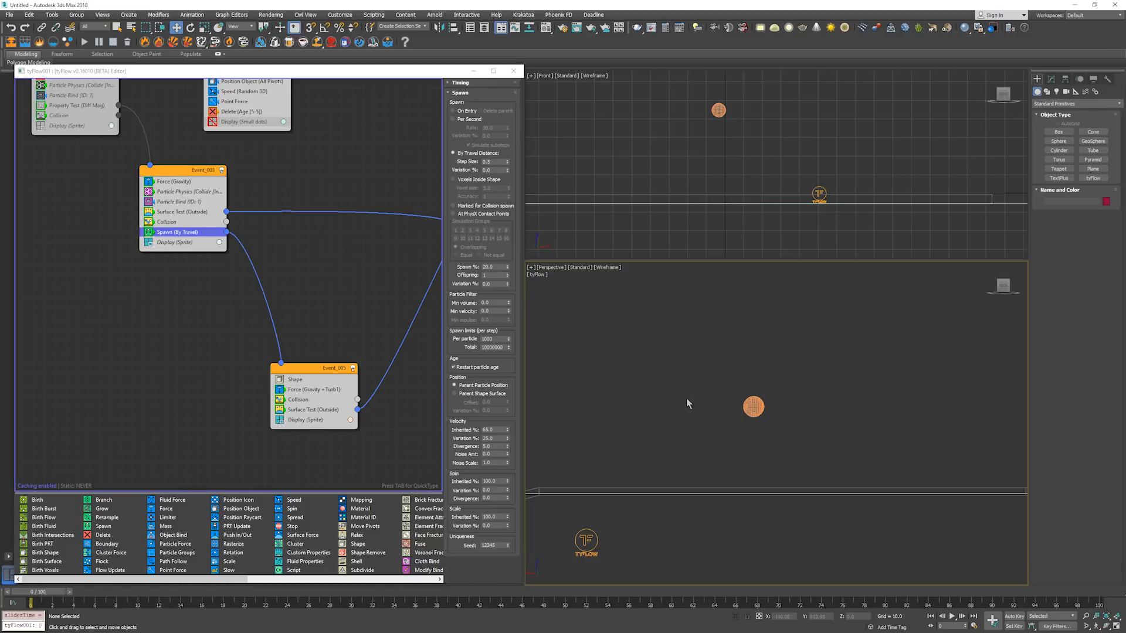
pyautogui.click(353, 593)
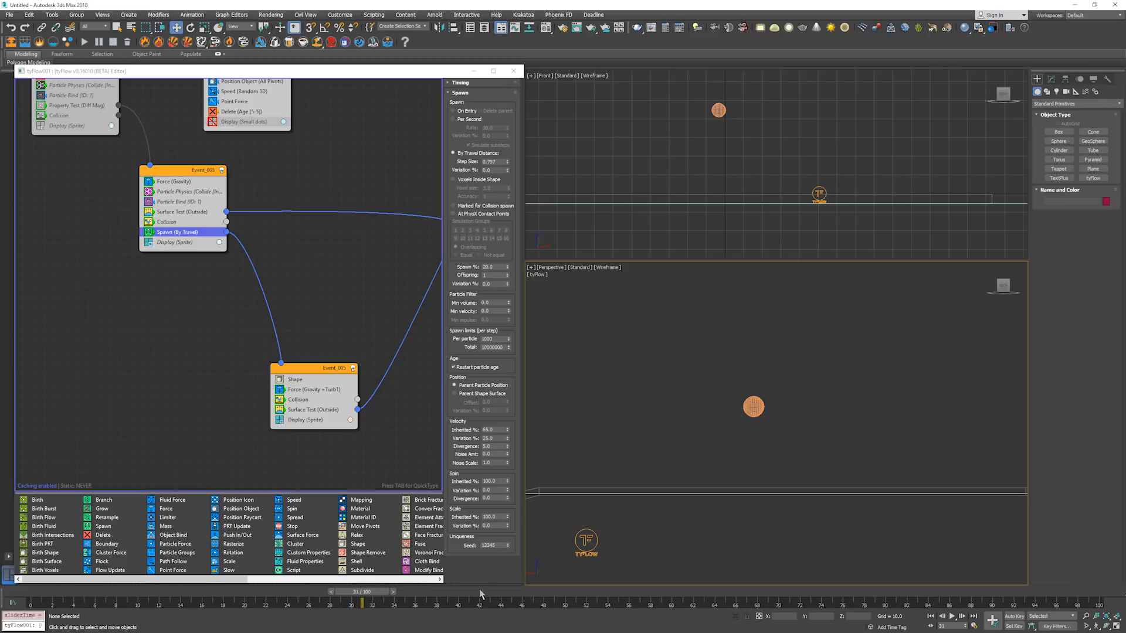
pyautogui.moveTo(482, 594); pyautogui.dragTo(481, 562)
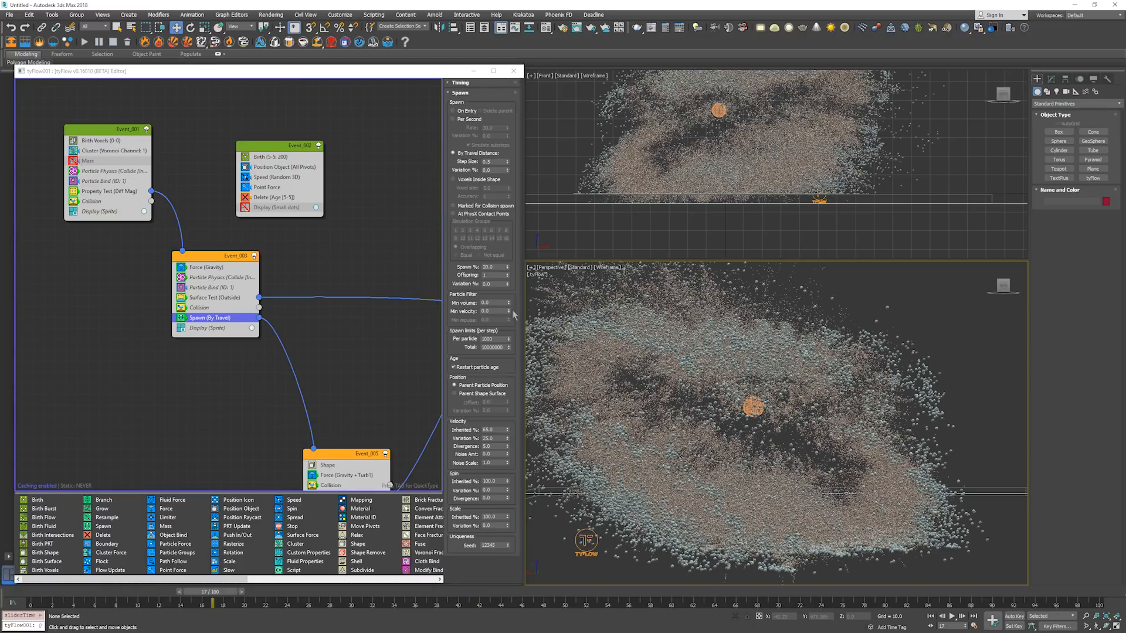
# Play the simulation to about frame 48 to examine the spawned debris, and return to the first frame.
pyautogui.press('/')
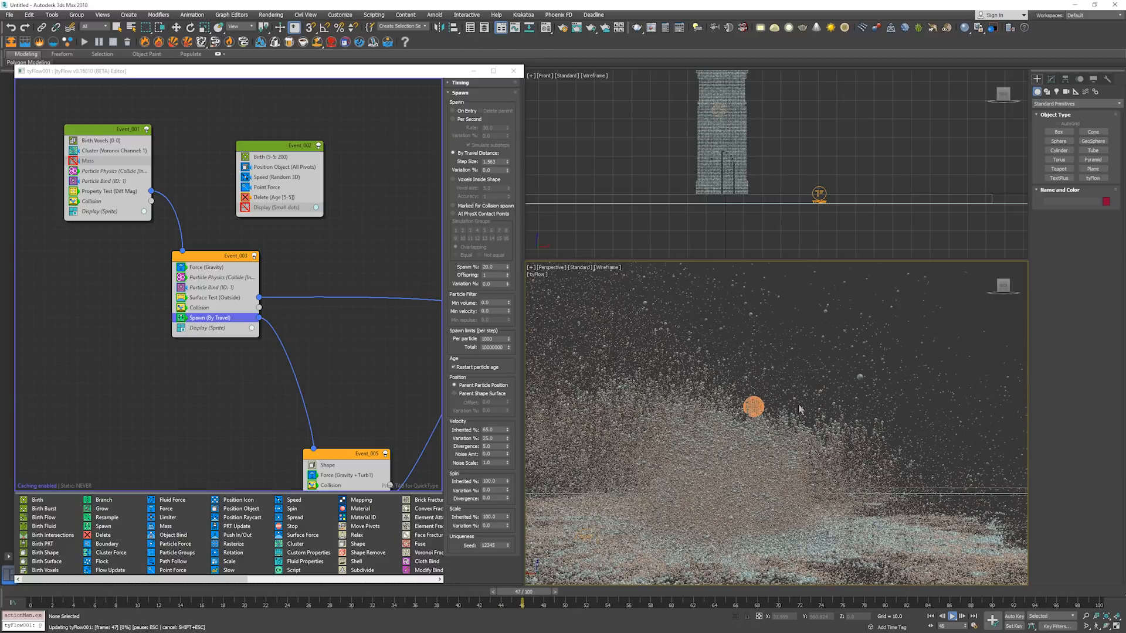
pyautogui.press('Escape')
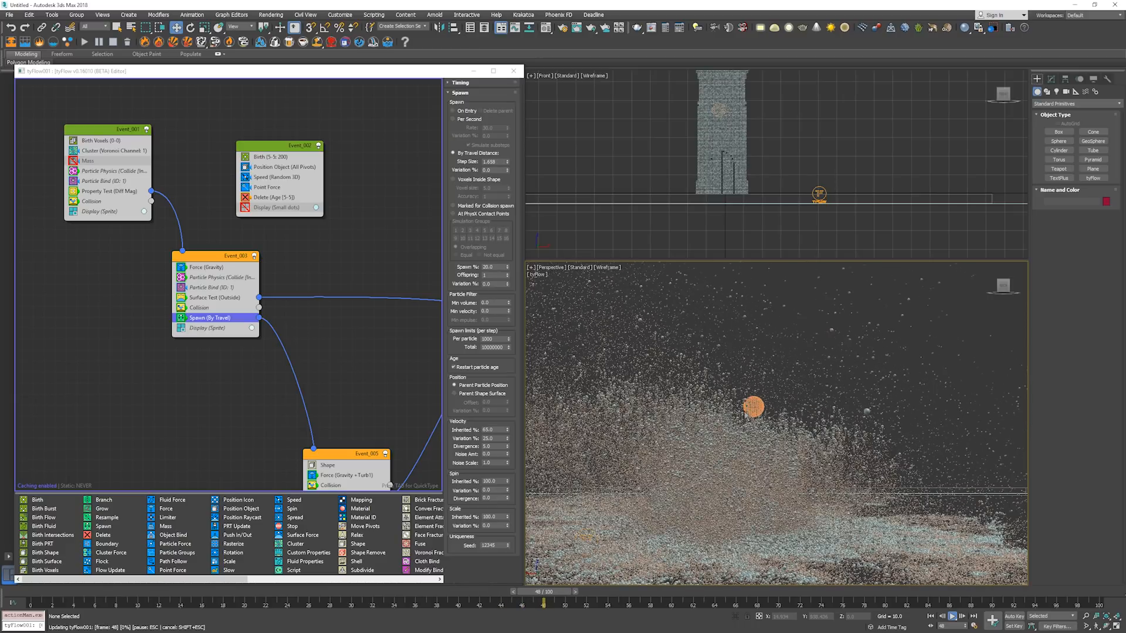
pyautogui.press('Home')
# Replay the simulation to about frame 22 from a wider angle, inspect the tower breakup, and go back to the first frame.
pyautogui.hotkey('alt', 'z')
pyautogui.scroll(-3, 741, 404)
pyautogui.keyDown('alt'); pyautogui.moveTo(740, 417); pyautogui.dragTo(713, 417, button='middle'); pyautogui.keyUp('alt')
pyautogui.scroll(-5, 713, 416)
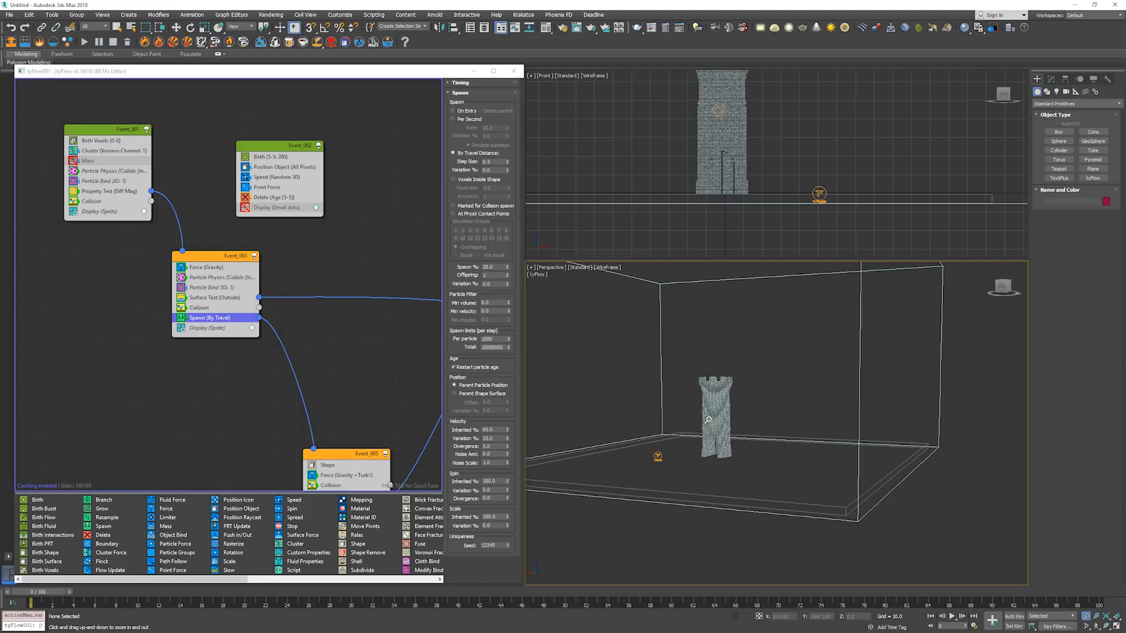
pyautogui.press('/')
pyautogui.scroll(5, 712, 417)
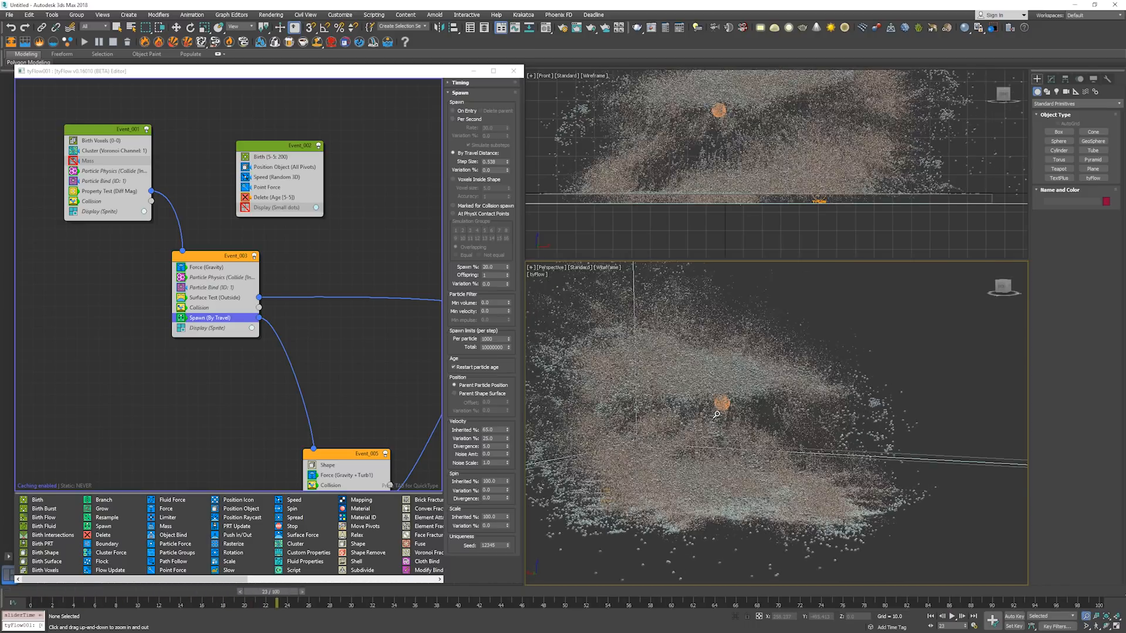
pyautogui.press('Escape')
pyautogui.press('Home')
pyautogui.press('w')
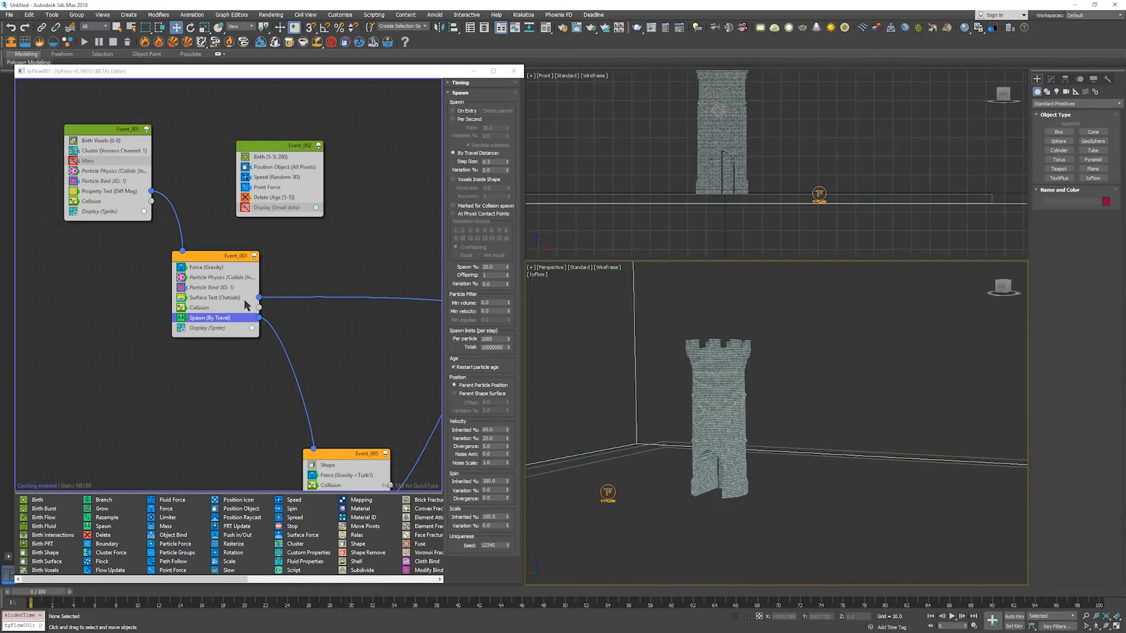
# Set the Particle Bind stiffness in Event_001 to 0.25.
pyautogui.click(126, 182)
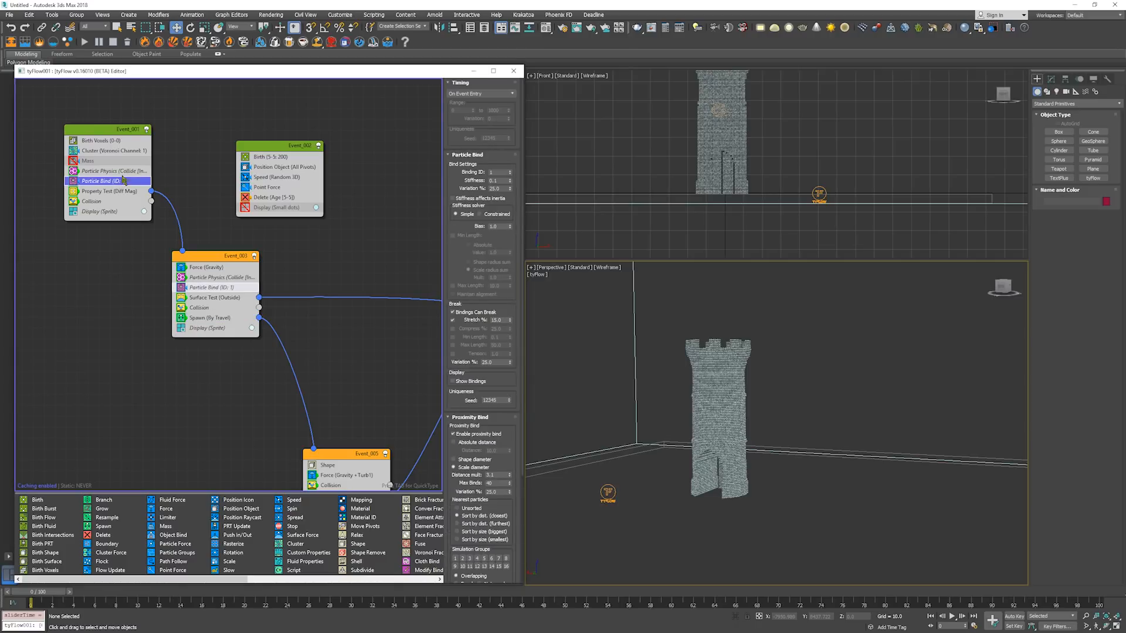
pyautogui.click(124, 172)
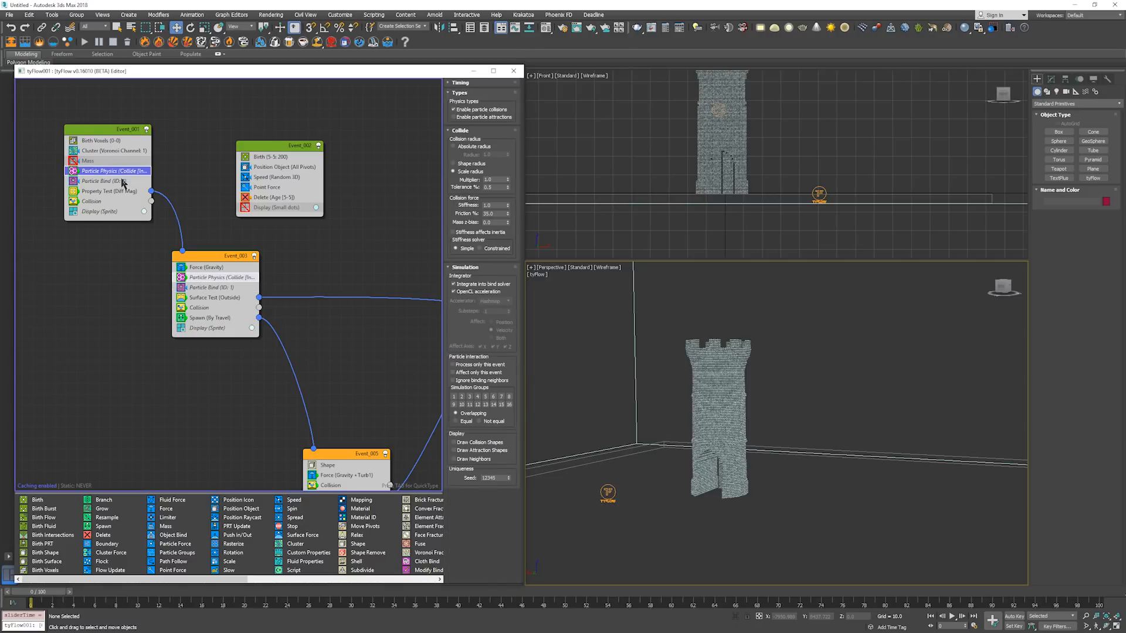
pyautogui.click(123, 181)
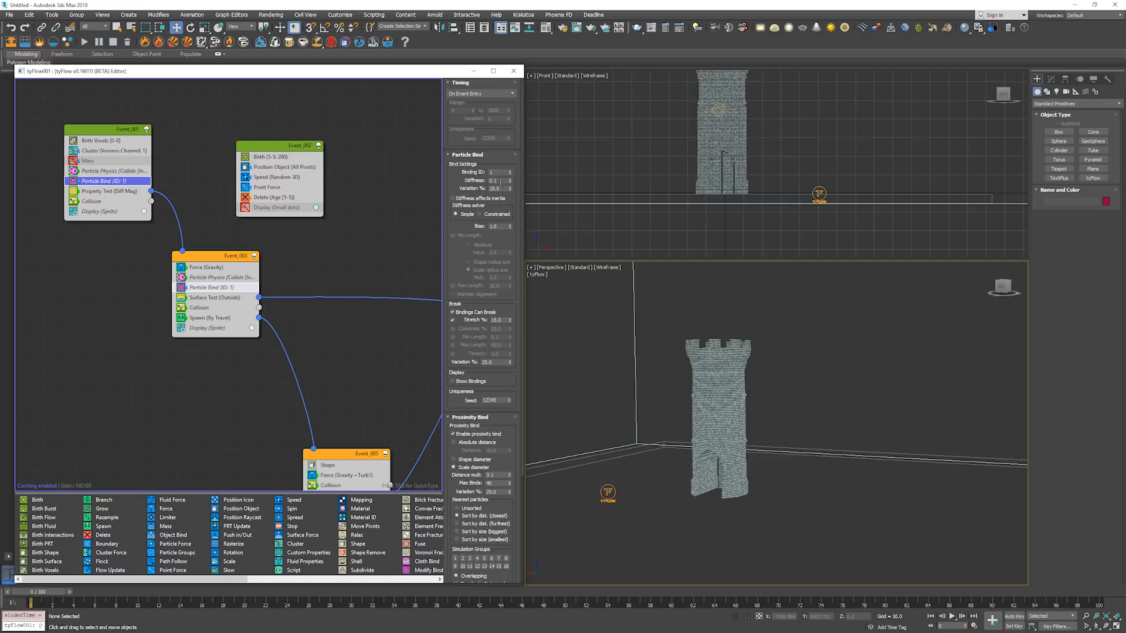
pyautogui.doubleClick(500, 181)
pyautogui.write('0.25')
pyautogui.press('Return')
# Move the impact sphere to the tower's side at mid-height, about X 8.8 and Z 32.
pyautogui.click(723, 111)
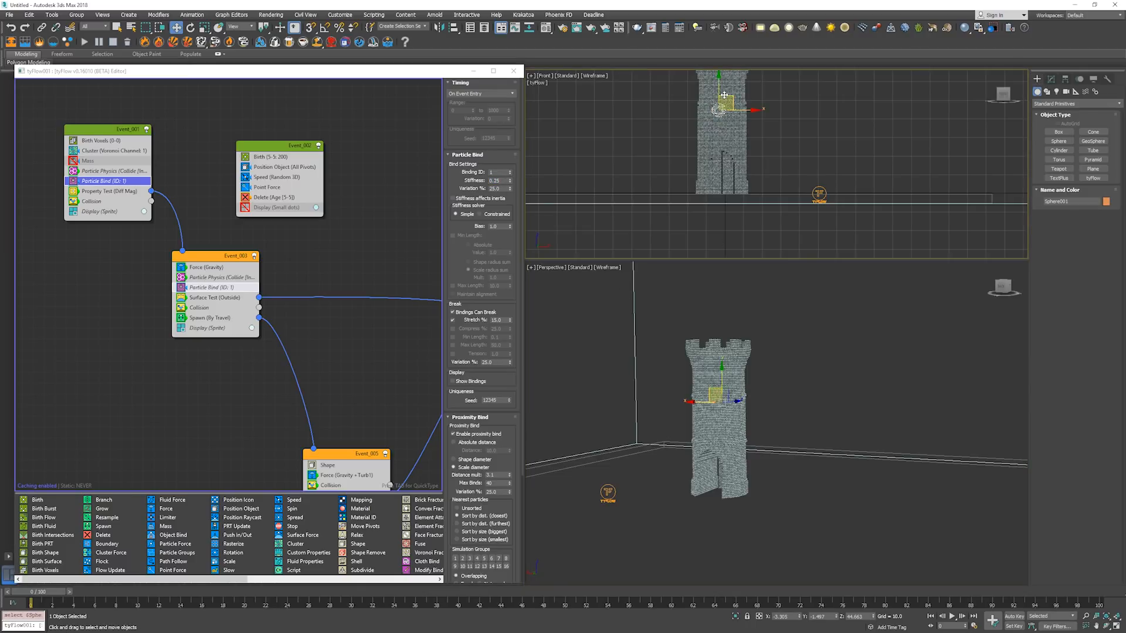
pyautogui.moveTo(724, 94); pyautogui.dragTo(725, 138, button='middle')
pyautogui.moveTo(725, 138)
pyautogui.mouseDown()
pyautogui.moveTo(724, 111)
pyautogui.moveTo(737, 133)
pyautogui.mouseUp()
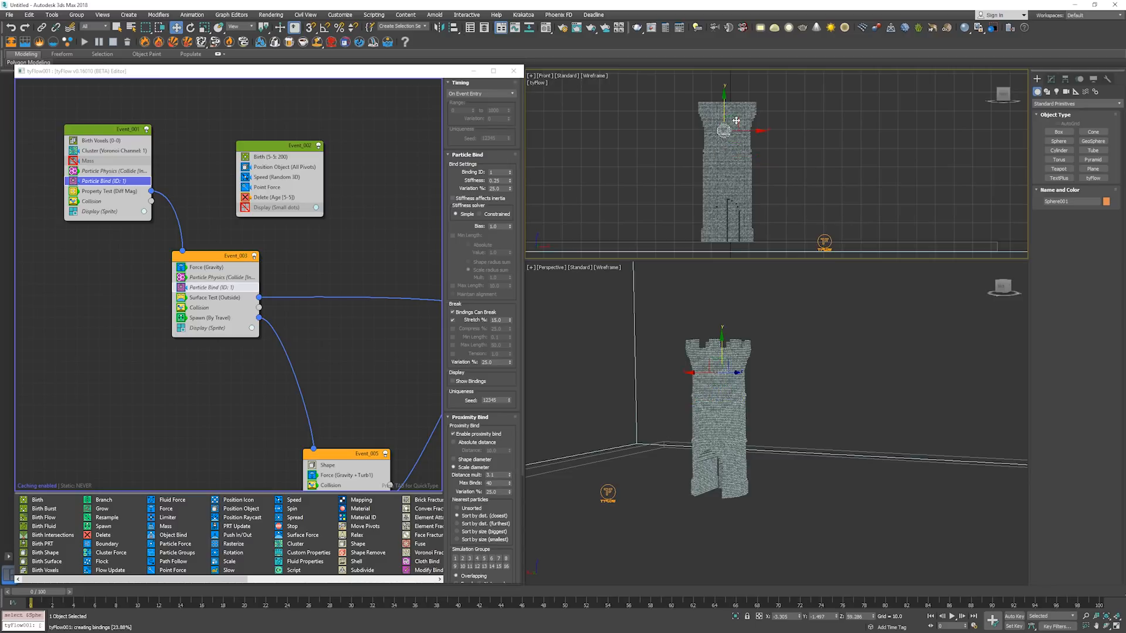
pyautogui.moveTo(738, 117); pyautogui.dragTo(762, 208)
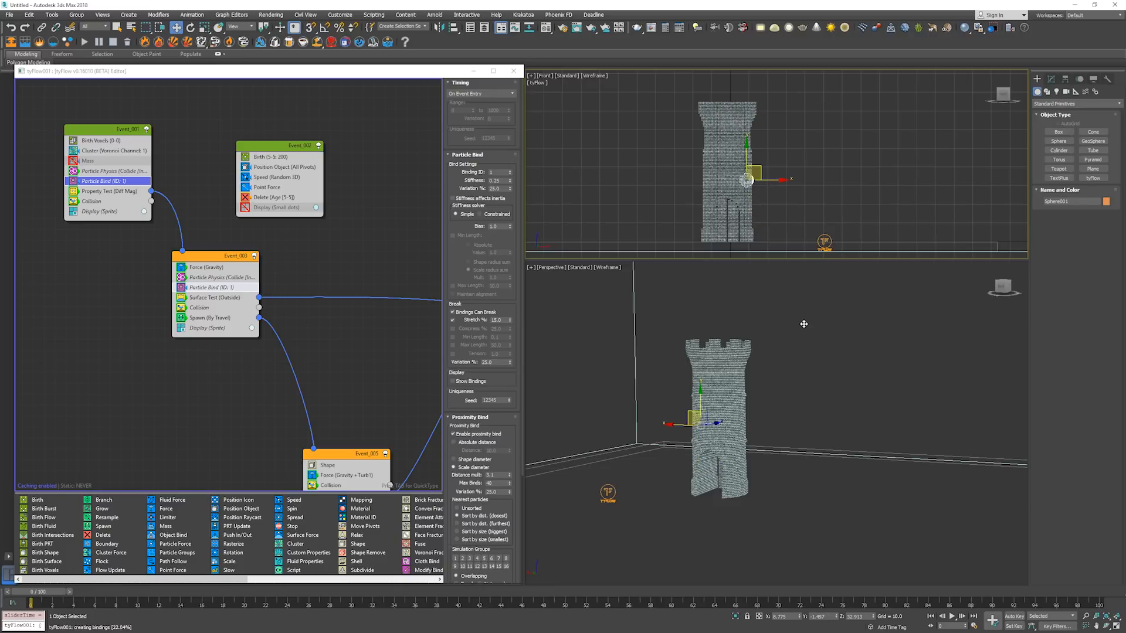
pyautogui.click(730, 372)
pyautogui.keyDown('alt'); pyautogui.moveTo(730, 373); pyautogui.dragTo(748, 364, button='middle'); pyautogui.keyUp('alt')
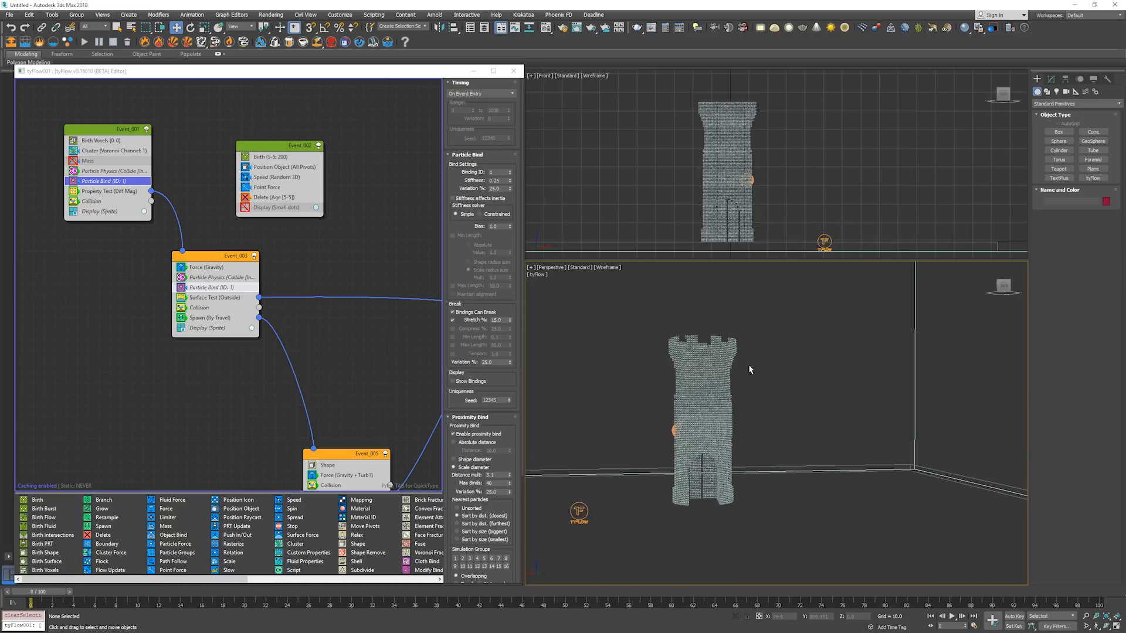
# Play the simulation to about frame 70, then replay it to about frame 59, inspecting the tower breakup up close.
pyautogui.press('/')
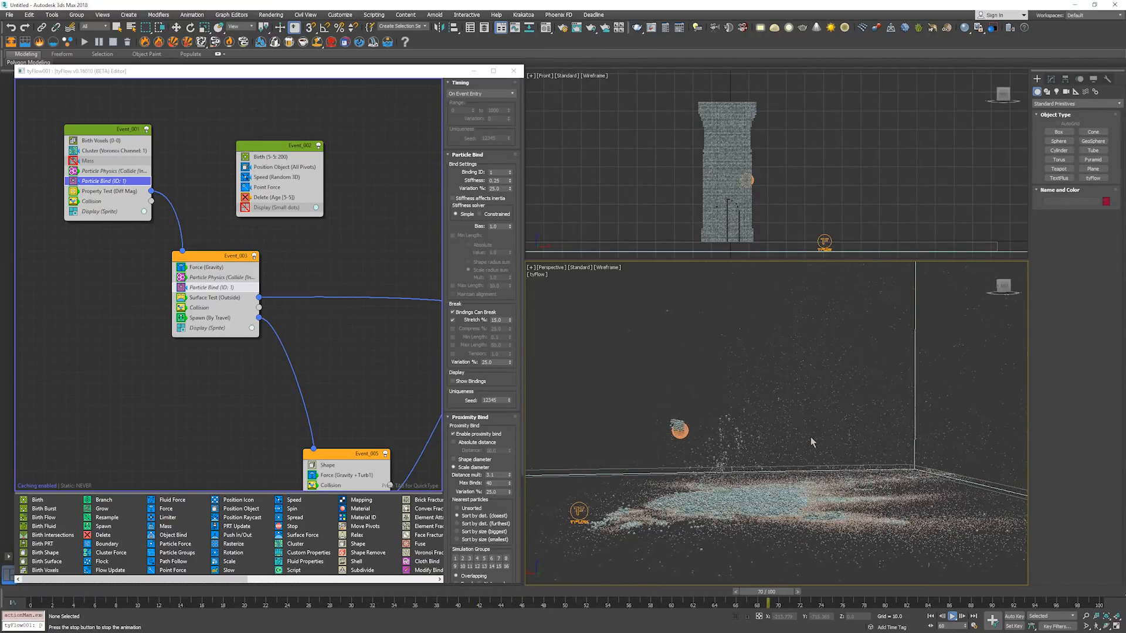
pyautogui.press('/')
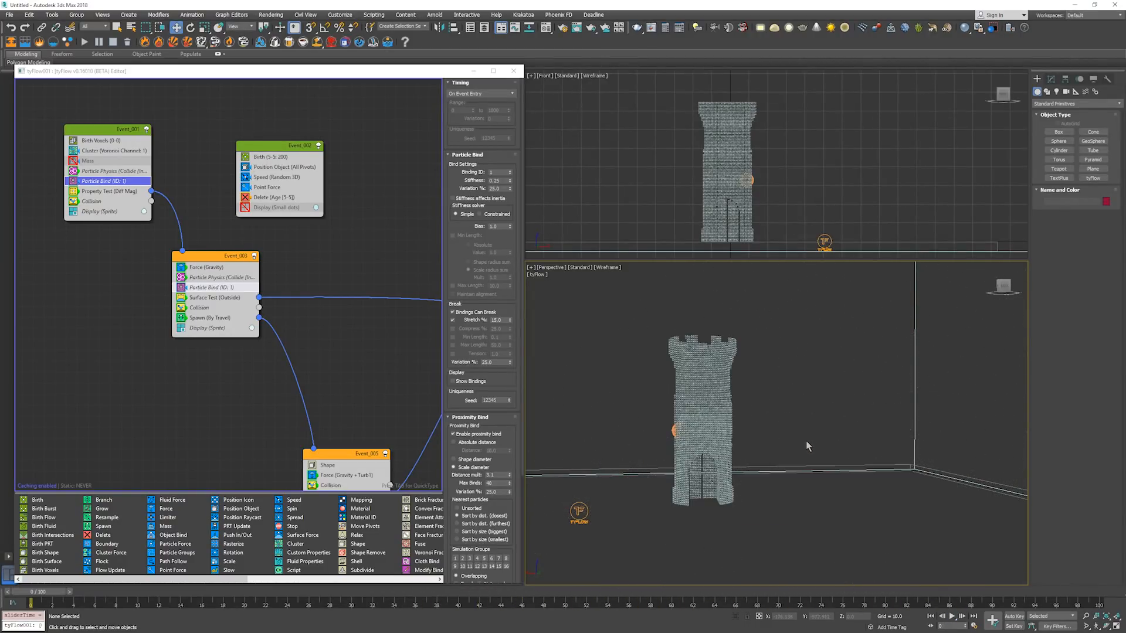
pyautogui.press('/')
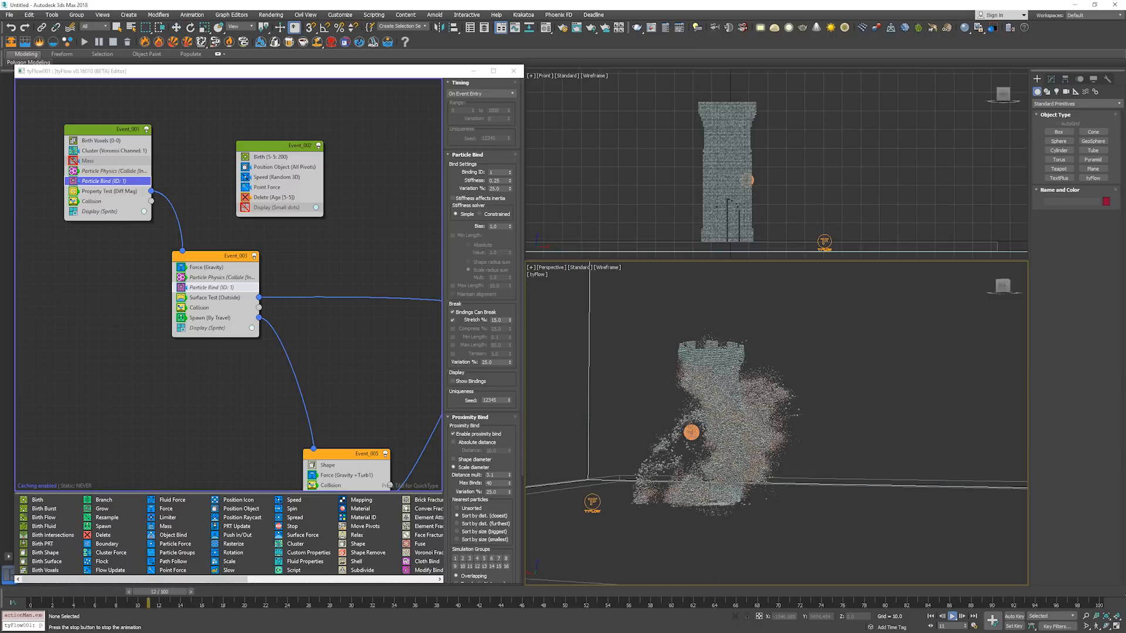
pyautogui.scroll(5, 867, 406)
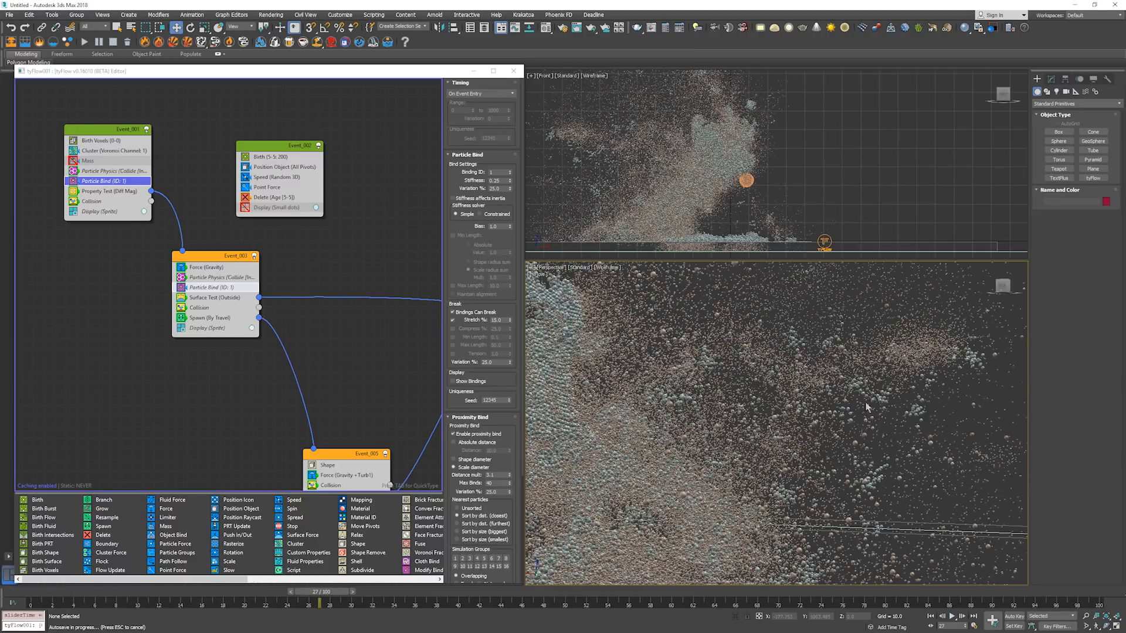
pyautogui.scroll(-6, 866, 406)
pyautogui.scroll(2, 845, 422)
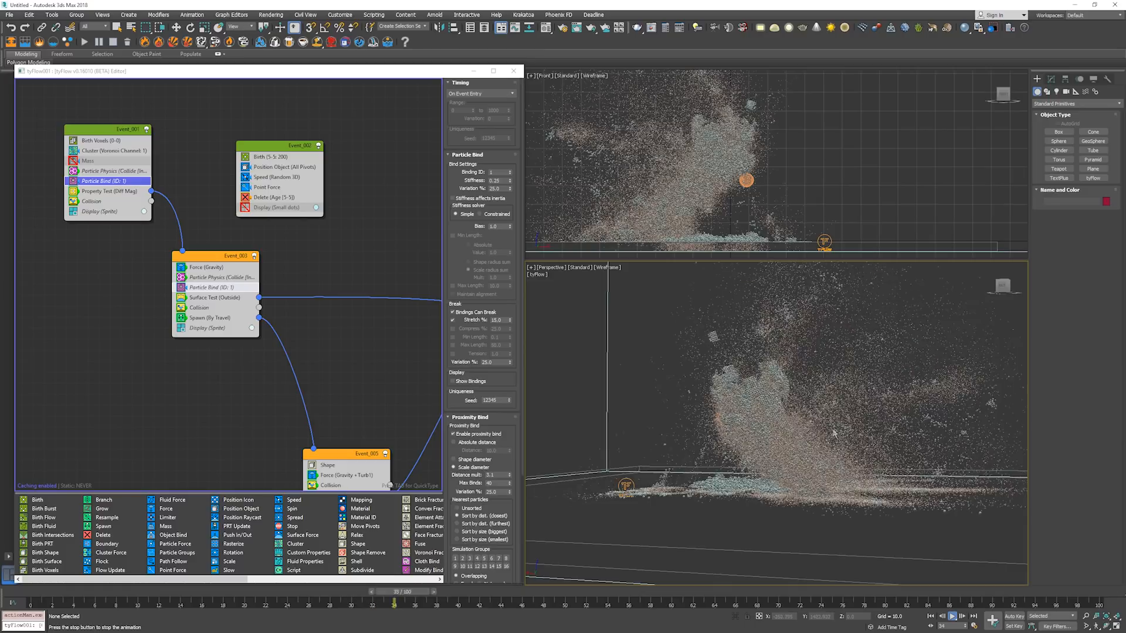
pyautogui.press('/')
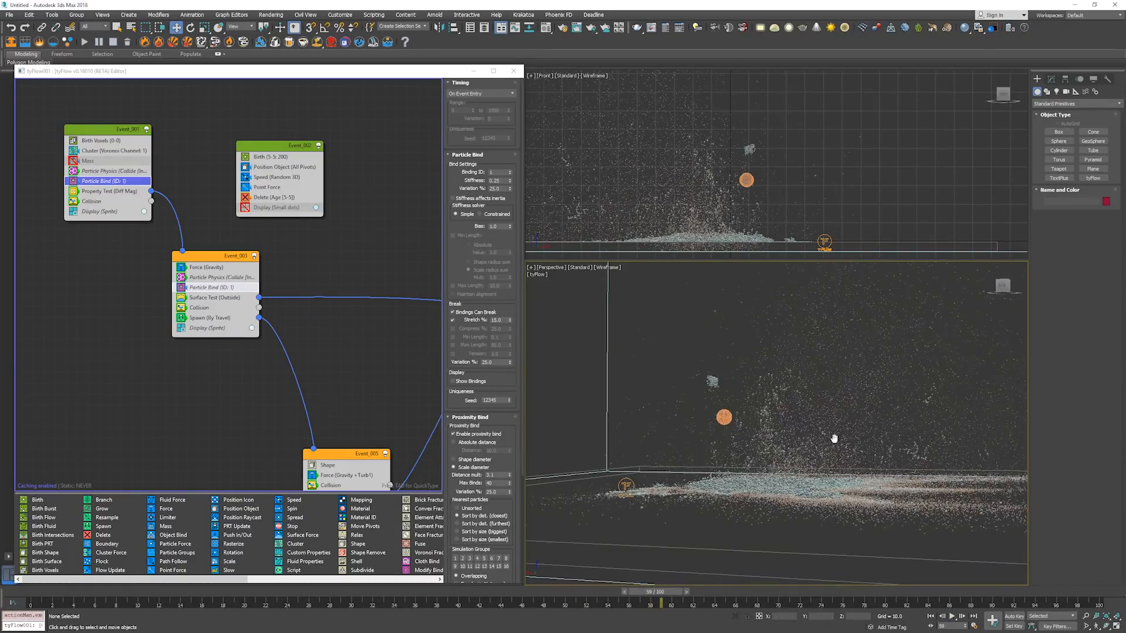
# Replay the simulation from a higher angle to about frame 44 to examine how the debris spreads.
pyautogui.keyDown('alt'); pyautogui.moveTo(833, 438); pyautogui.dragTo(720, 456, button='middle'); pyautogui.keyUp('alt')
pyautogui.scroll(-1, 754, 490)
pyautogui.press('/')
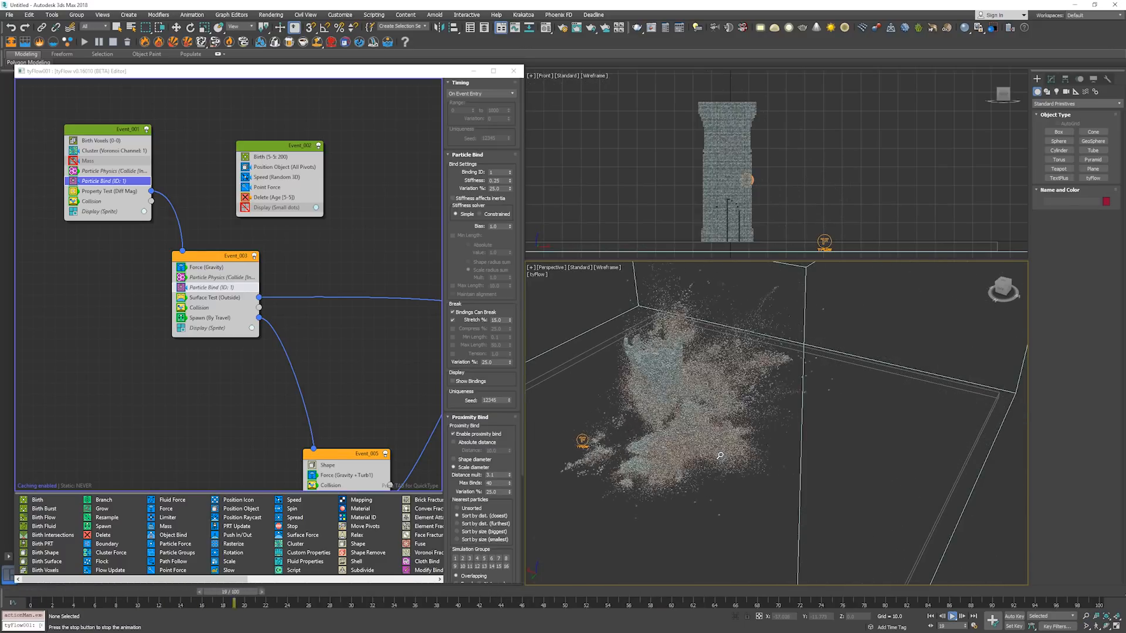
pyautogui.keyDown('alt'); pyautogui.moveTo(728, 460); pyautogui.dragTo(745, 459, button='middle'); pyautogui.keyUp('alt')
pyautogui.press('/')
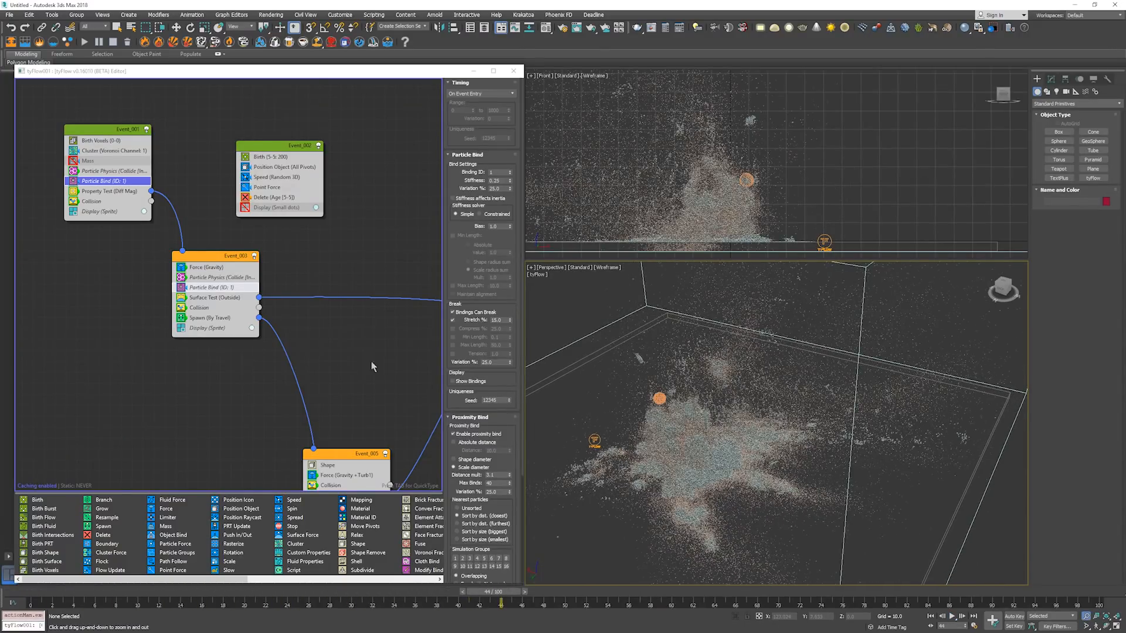
# Continue playback to about frame 90, examine the debris settled on the floor, and check the Collision settings in Event_003.
pyautogui.moveTo(364, 349); pyautogui.dragTo(353, 318, button='middle')
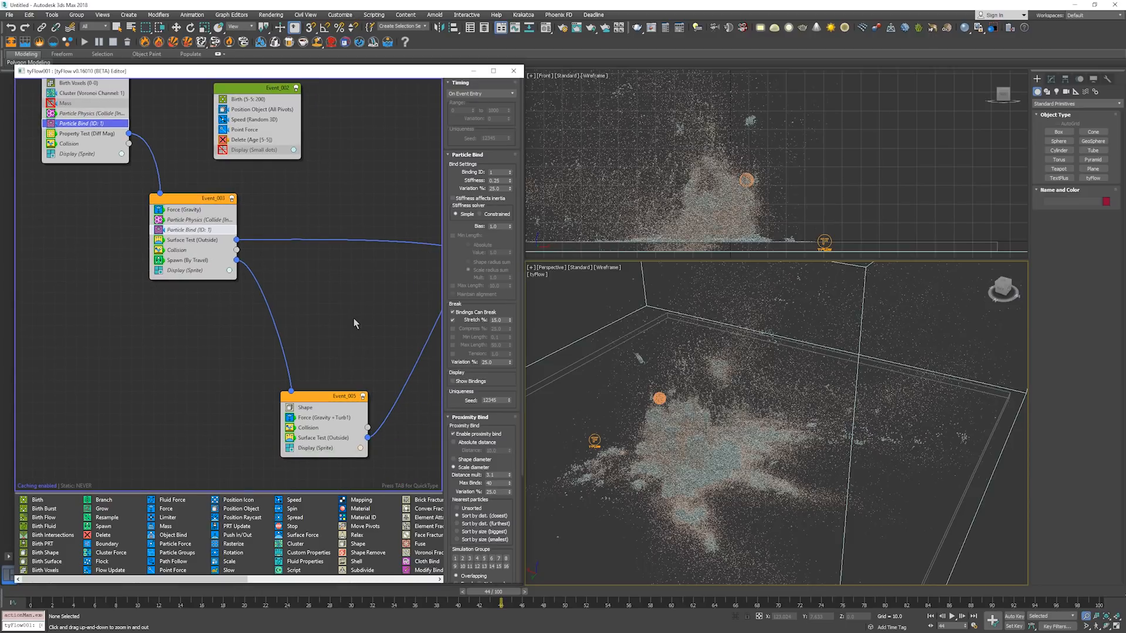
pyautogui.press('/')
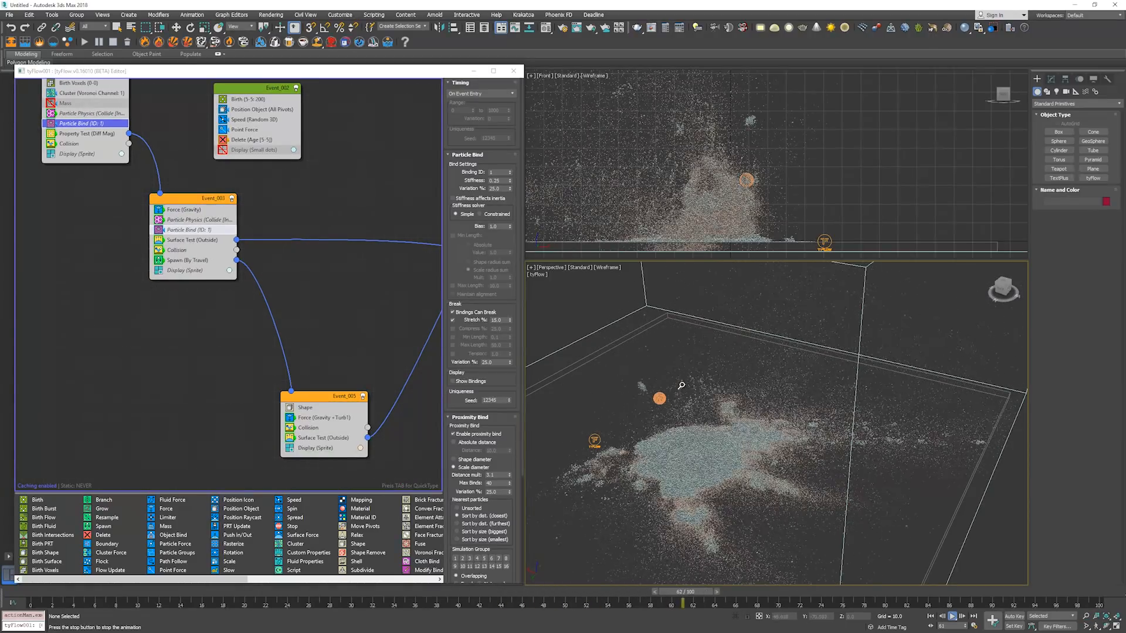
pyautogui.press('/')
pyautogui.keyDown('alt'); pyautogui.moveTo(680, 384); pyautogui.dragTo(684, 438, button='middle'); pyautogui.keyUp('alt')
pyautogui.scroll(4, 693, 444)
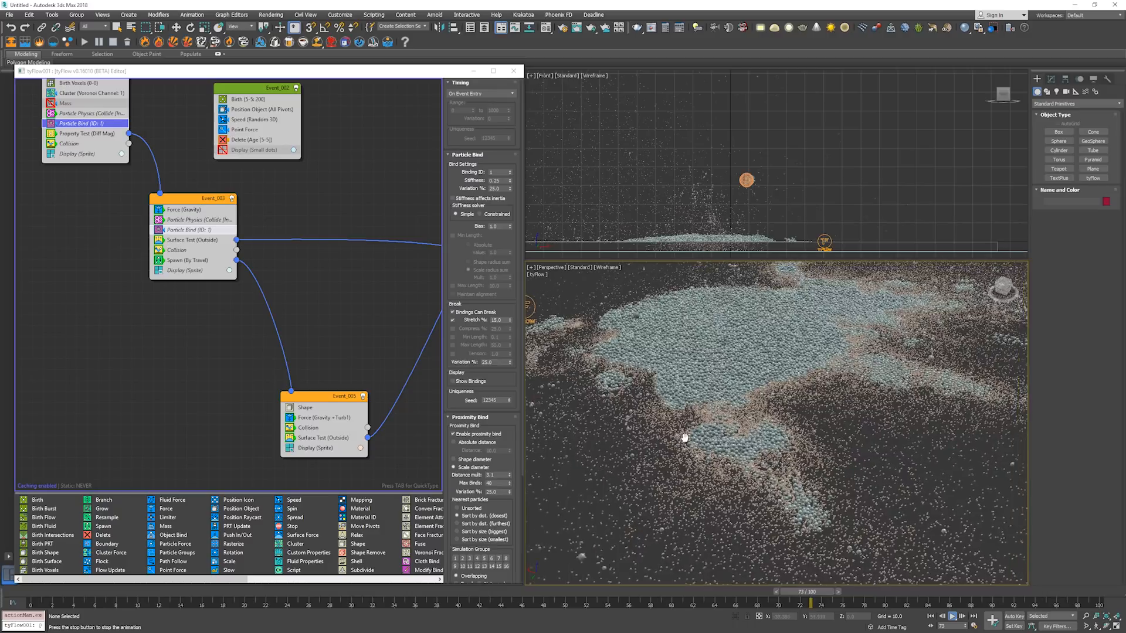
pyautogui.scroll(-6, 656, 413)
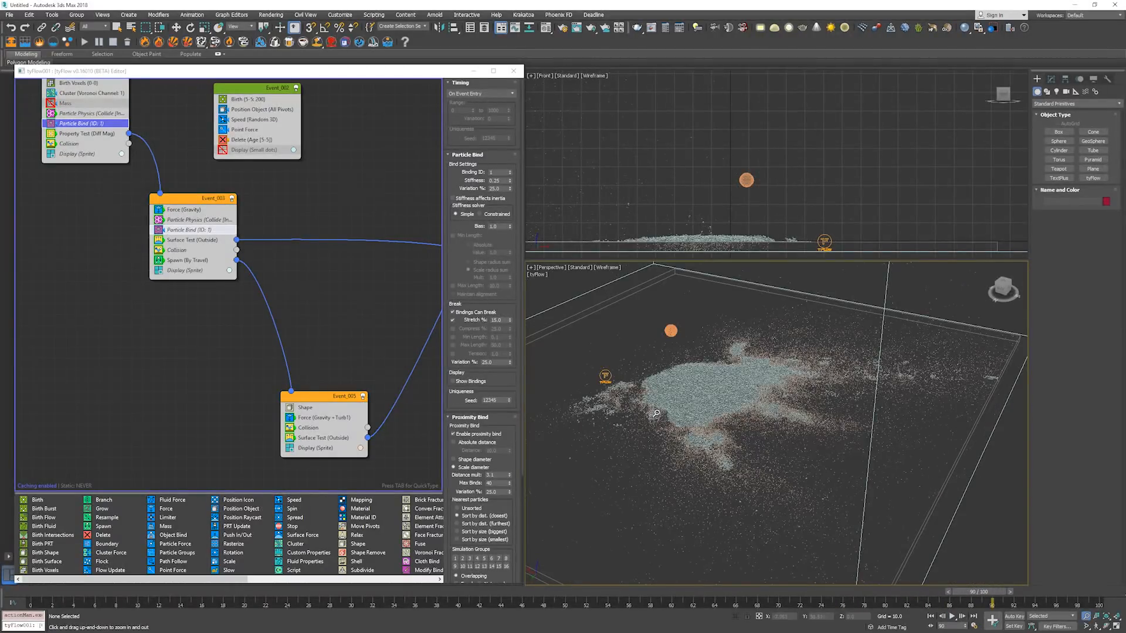
pyautogui.click(191, 251)
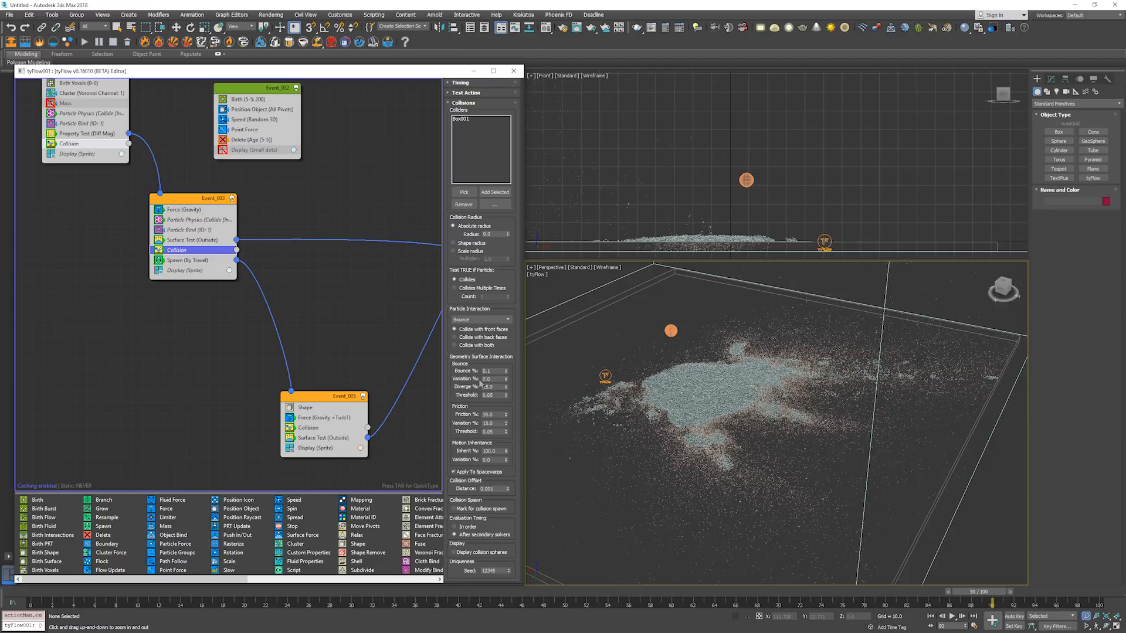
pyautogui.moveTo(719, 408); pyautogui.dragTo(724, 406, button='middle')
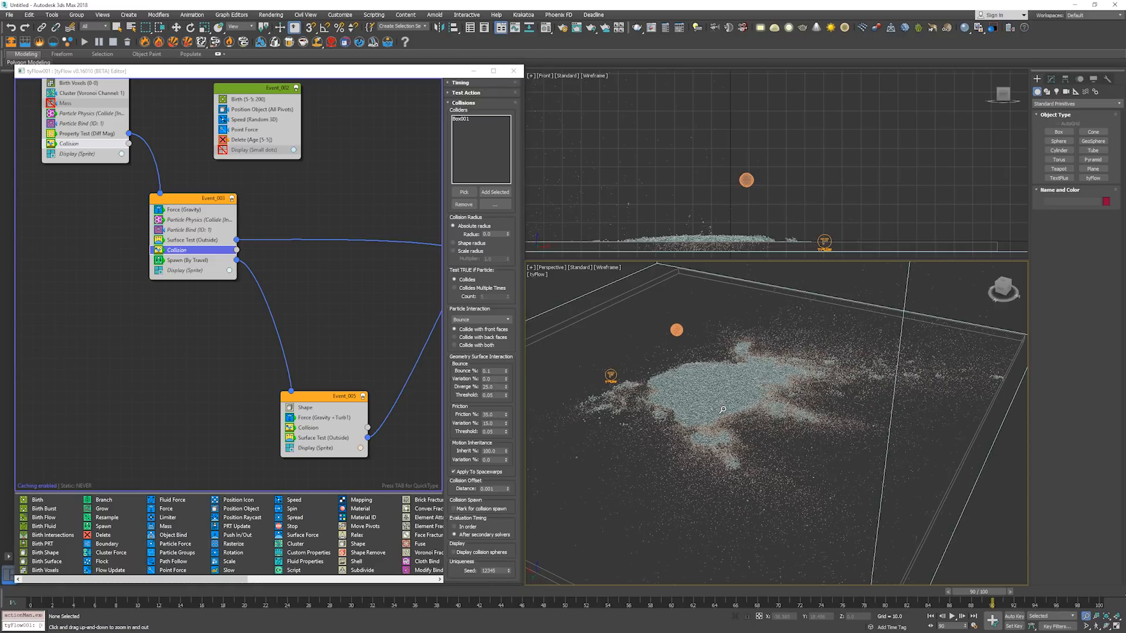
# Replay the simulation to about frame 21 from a low angle, inspect the breakup around the impact sphere, and return to the first frame.
pyautogui.press('Home')
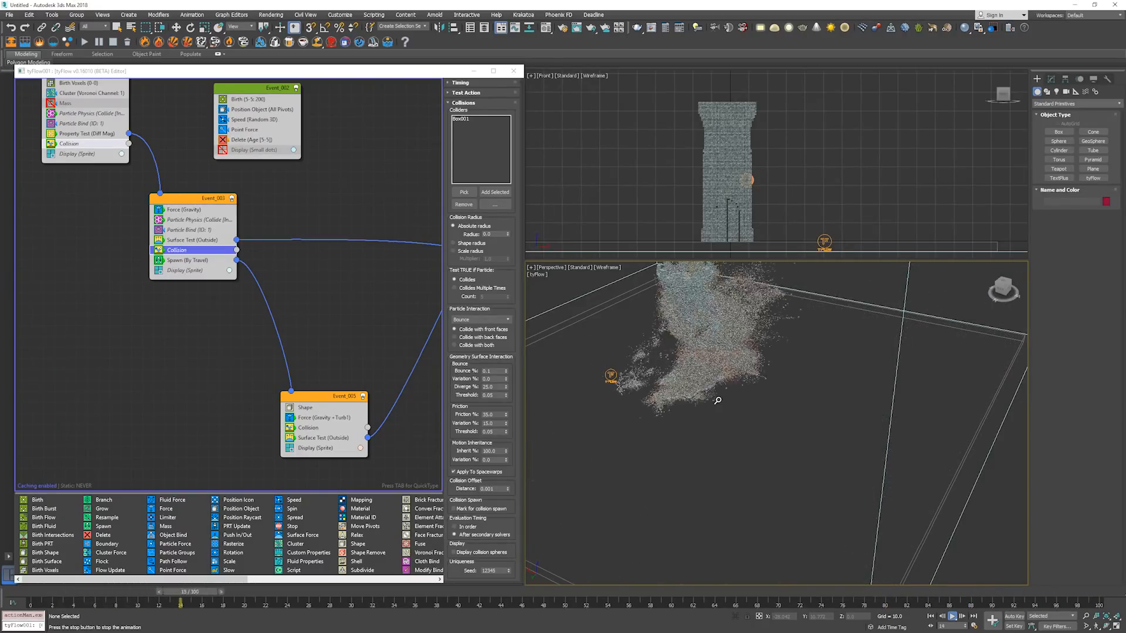
pyautogui.moveTo(718, 400); pyautogui.dragTo(683, 455)
pyautogui.press('w')
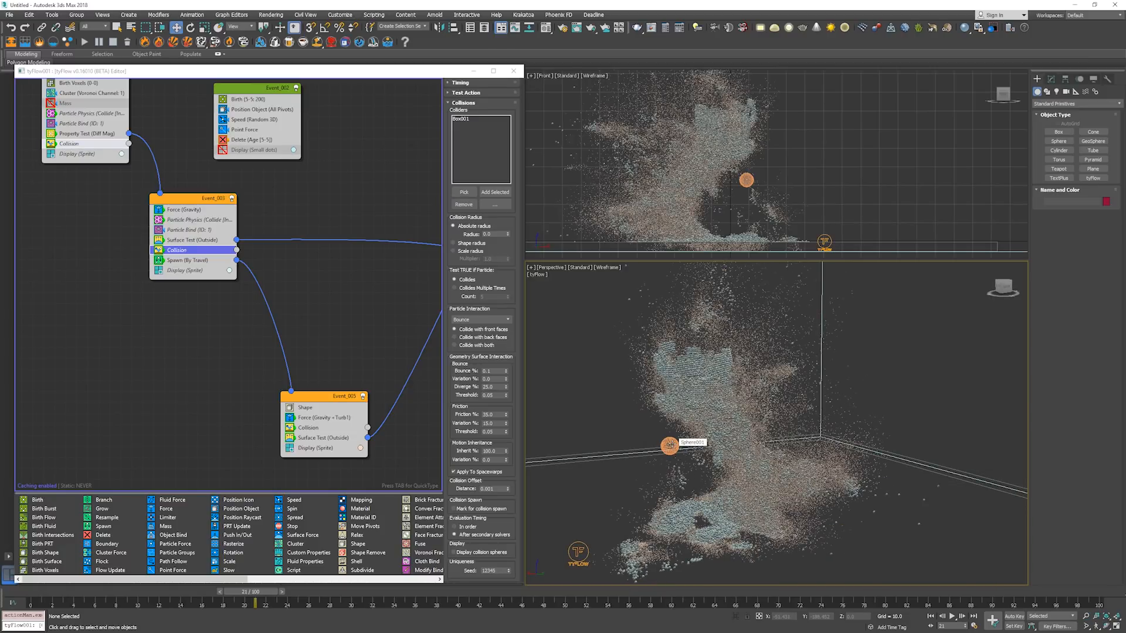
pyautogui.click(669, 445)
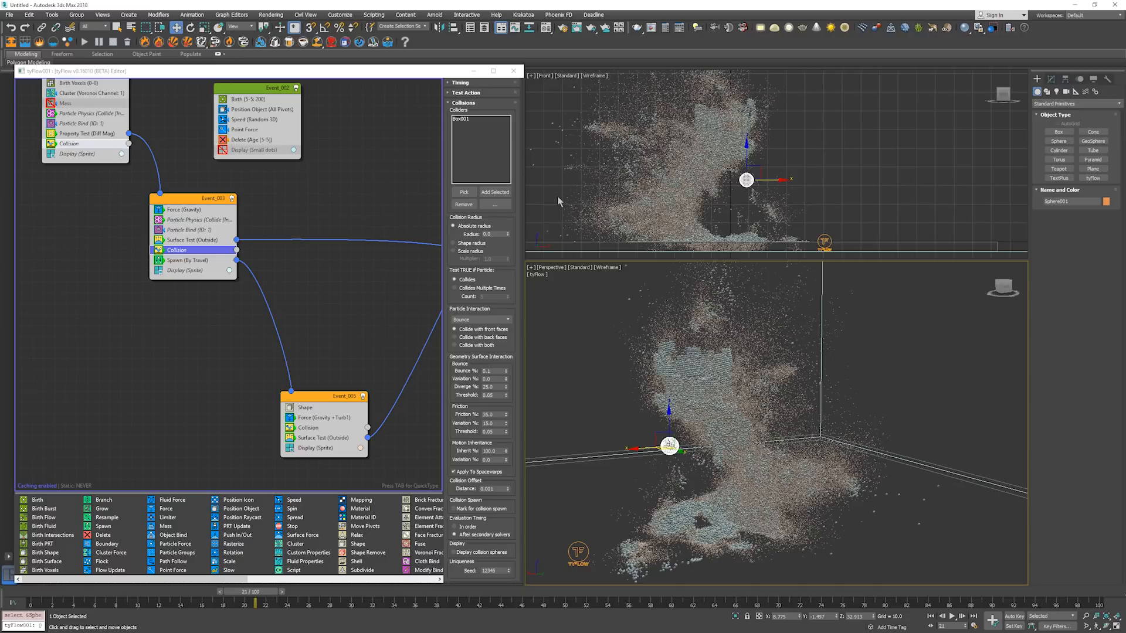
pyautogui.scroll(-3, 691, 324)
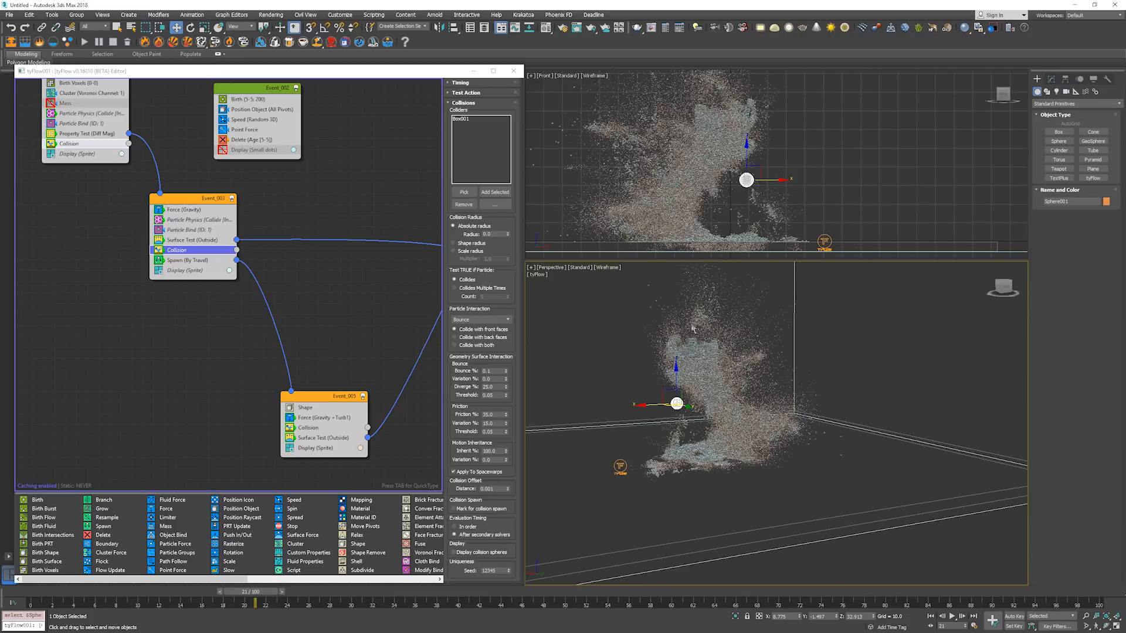
pyautogui.keyDown('alt'); pyautogui.moveTo(711, 347); pyautogui.dragTo(708, 374, button='middle'); pyautogui.keyUp('alt')
pyautogui.scroll(3, 693, 346)
pyautogui.press('Home')
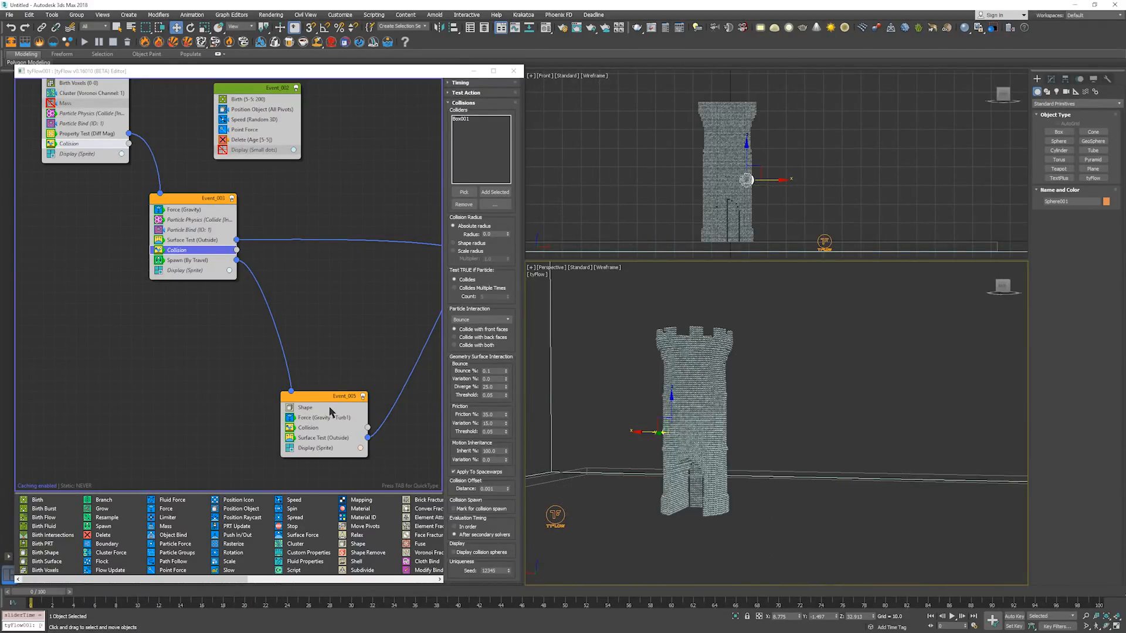
# Add a Random 3D Rotation operator above Shape in Event_005, test it to about frame 8, and return to the first frame.
pyautogui.click(305, 407)
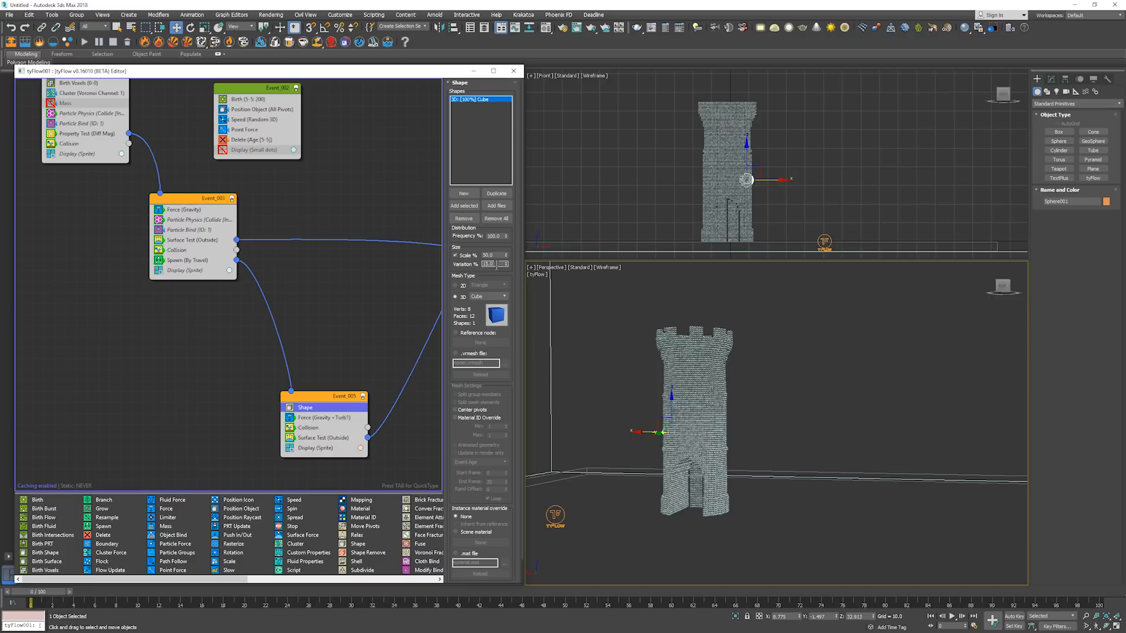
pyautogui.click(320, 397)
pyautogui.press('Tab')
pyautogui.write('sca')
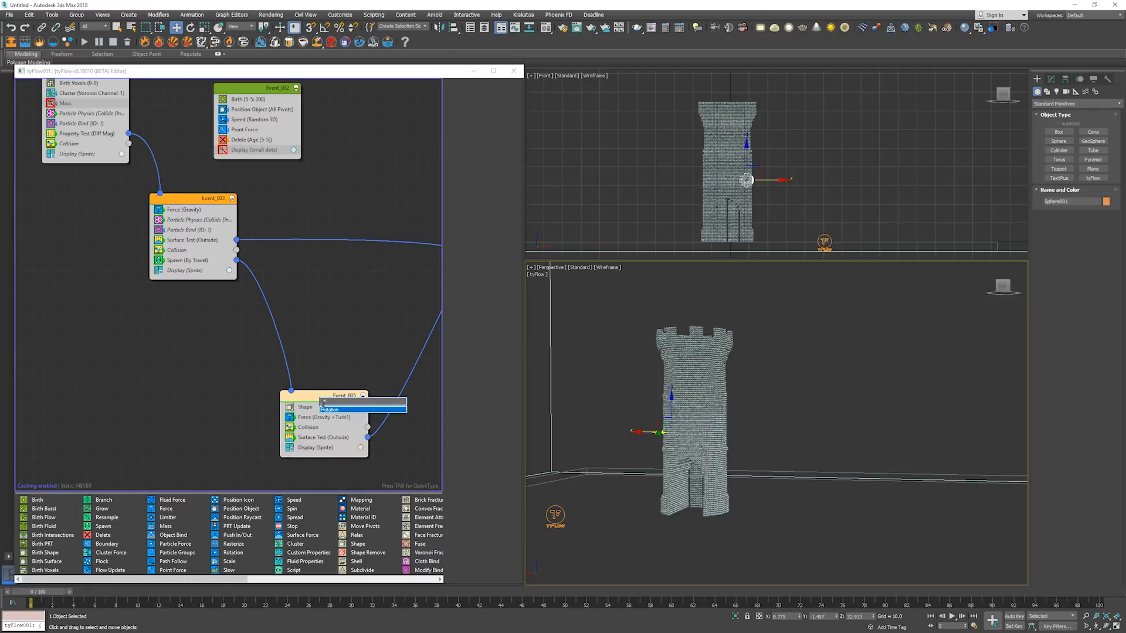
pyautogui.press('Return')
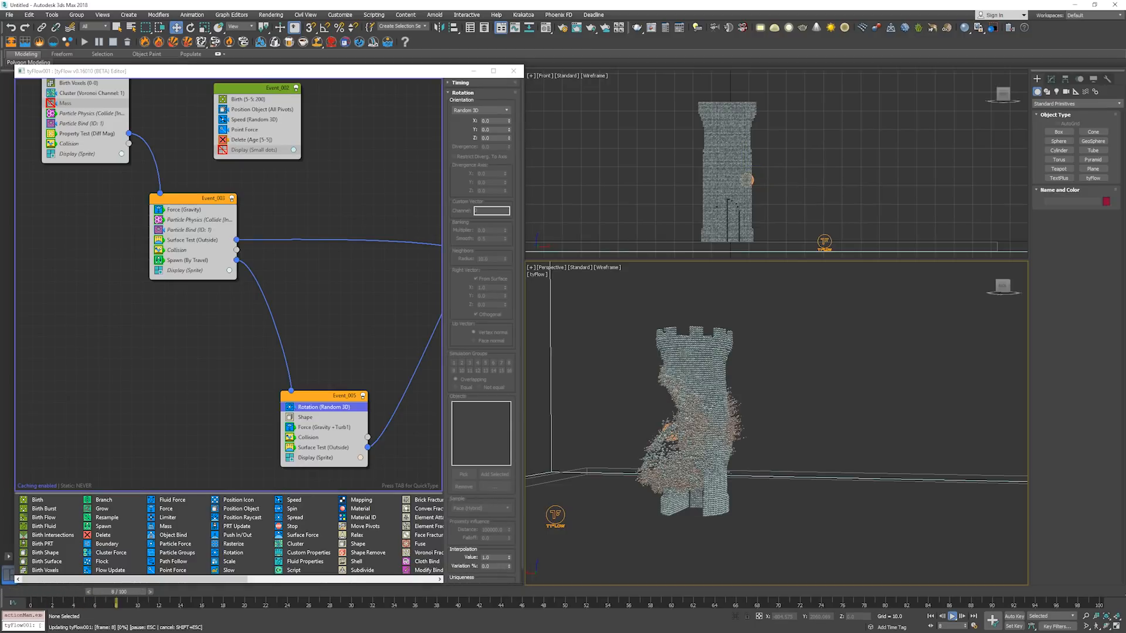
pyautogui.press('/')
pyautogui.press('Home')
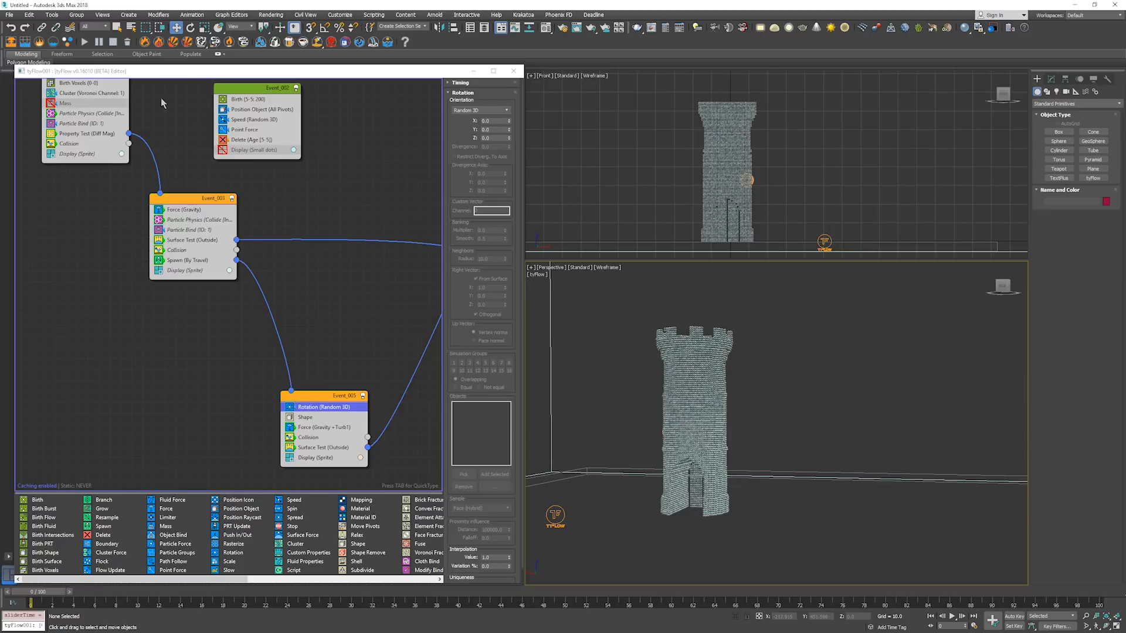
# Disable Event_001 temporarily, raise the impact sphere to about X 14 and Z 51, and re-enable the event.
pyautogui.moveTo(161, 102); pyautogui.dragTo(179, 157, button='middle')
pyautogui.click(137, 135)
pyautogui.click(706, 431)
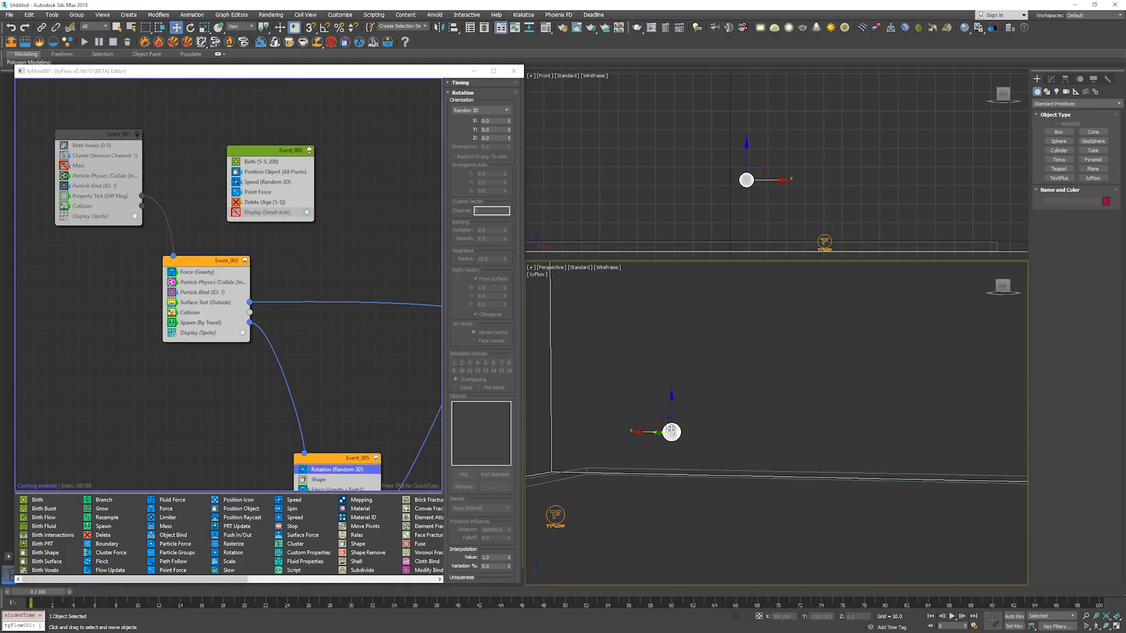
pyautogui.moveTo(657, 425); pyautogui.dragTo(705, 426, button='middle')
pyautogui.moveTo(694, 419); pyautogui.dragTo(673, 386)
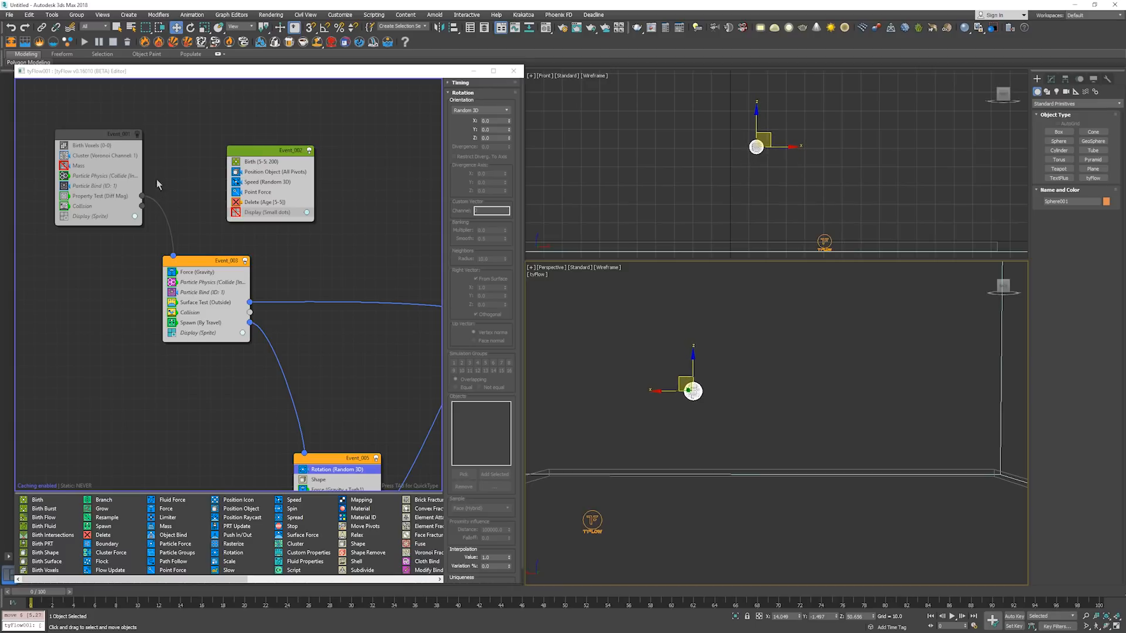
pyautogui.click(151, 148)
pyautogui.click(137, 134)
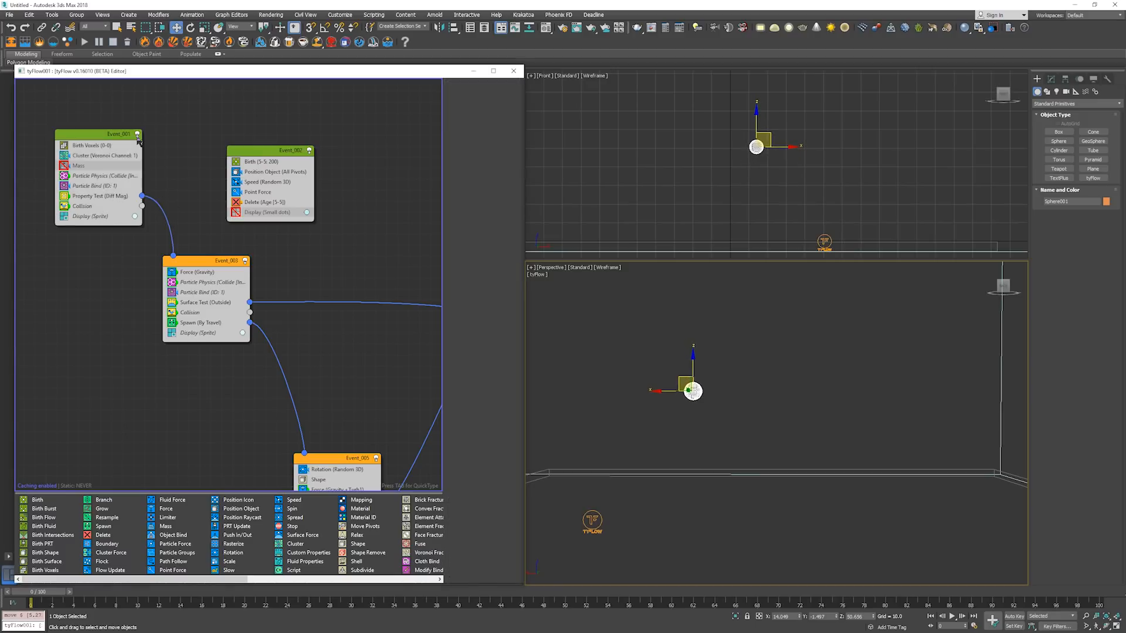
# Play the simulation to frame 12 to check the breakup with the raised sphere, and bring Event_005 into view.
pyautogui.click(852, 389)
pyautogui.press('.')
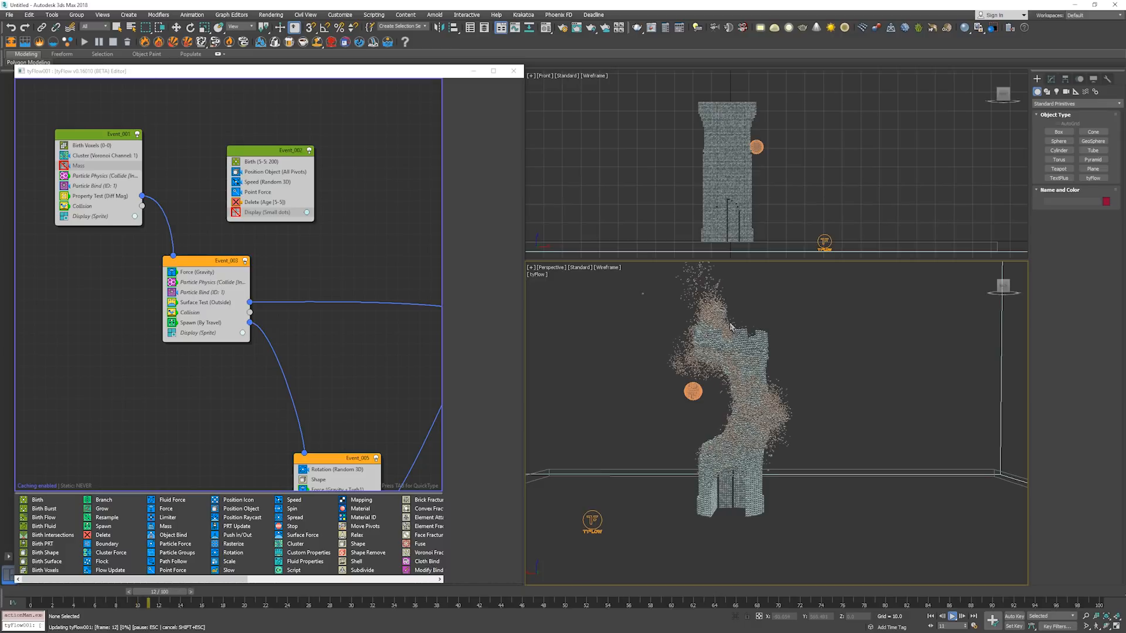
pyautogui.press('Escape')
pyautogui.moveTo(338, 423); pyautogui.dragTo(310, 255, button='middle')
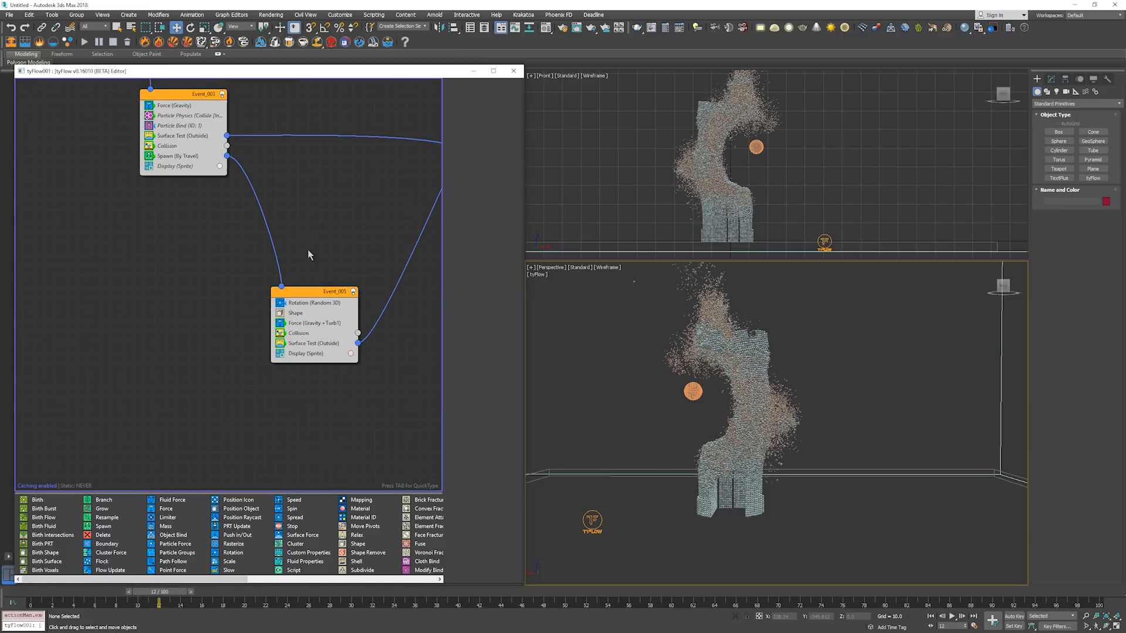
# Set the Birth Voxels size to 1.5 in Event_001, play the simulation to about frame 27, and return to the first frame.
pyautogui.click(305, 314)
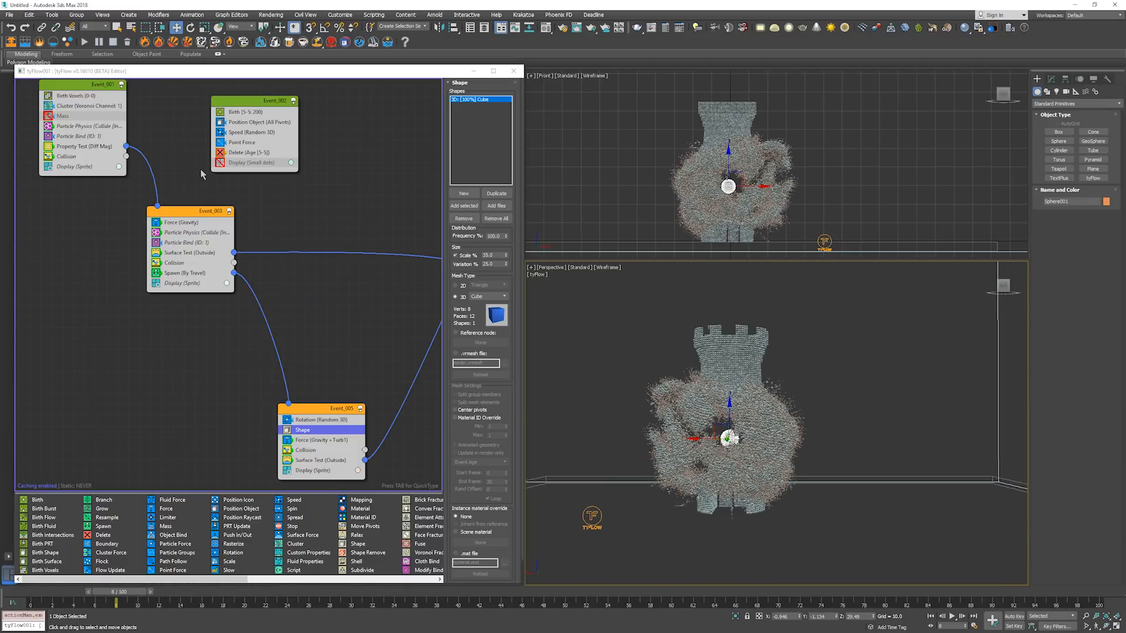
pyautogui.click(82, 96)
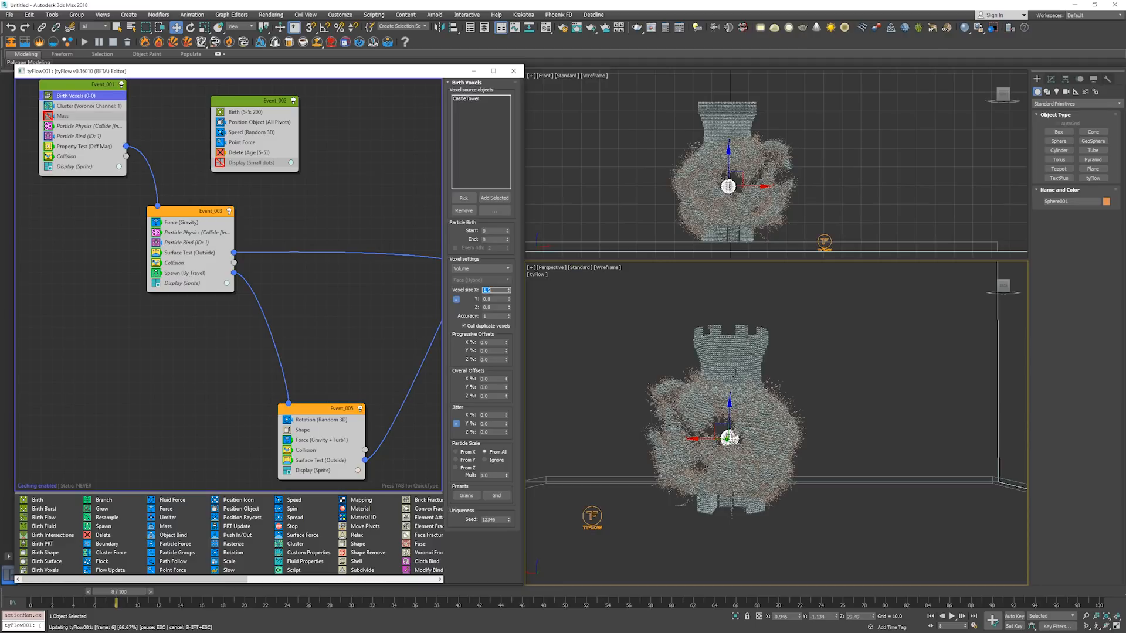
pyautogui.press('Return')
pyautogui.press('/')
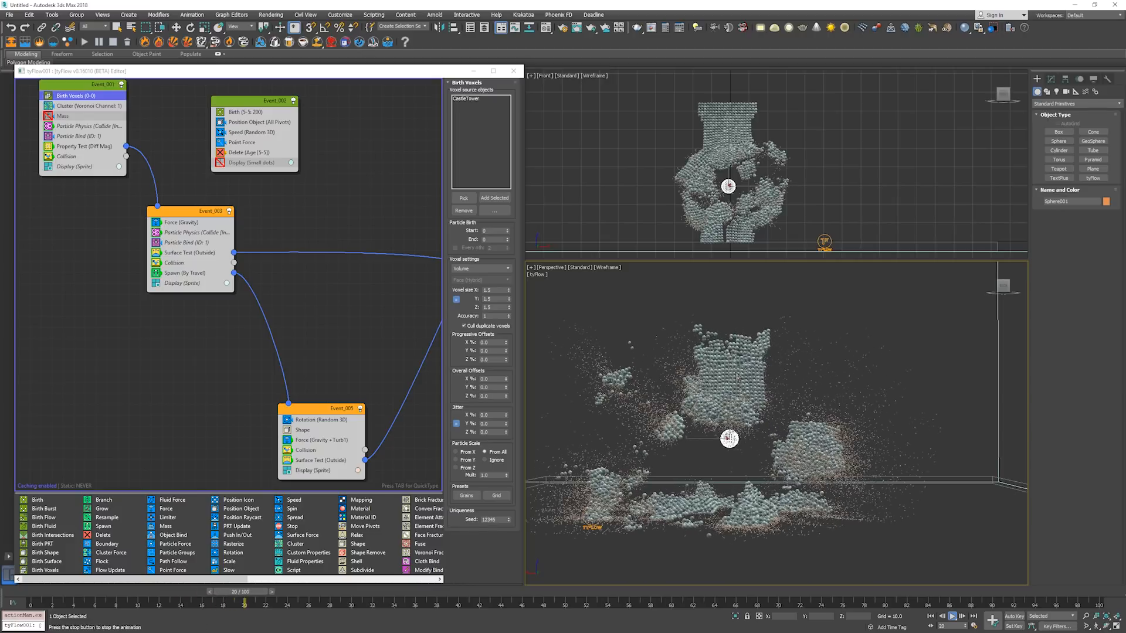
pyautogui.press('w')
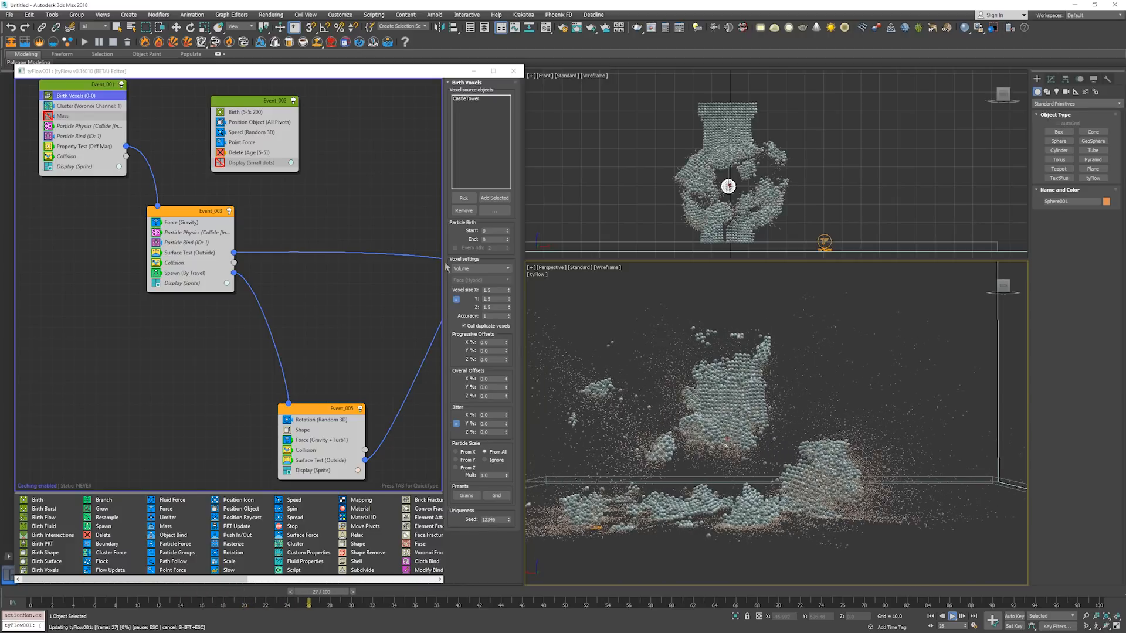
pyautogui.press('/')
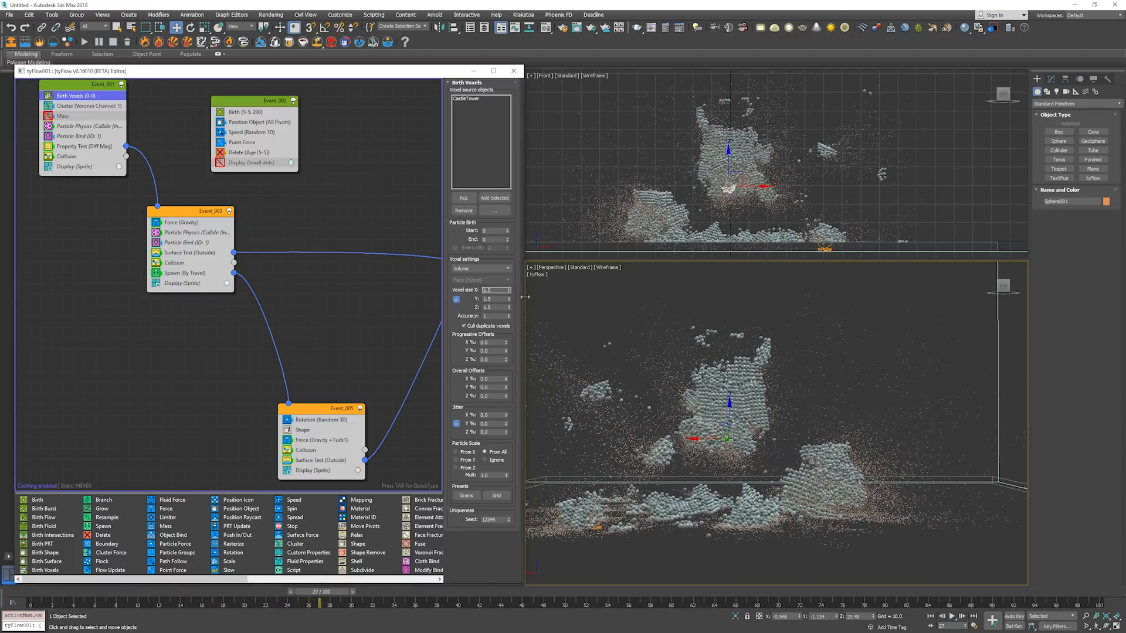
pyautogui.press('Home')
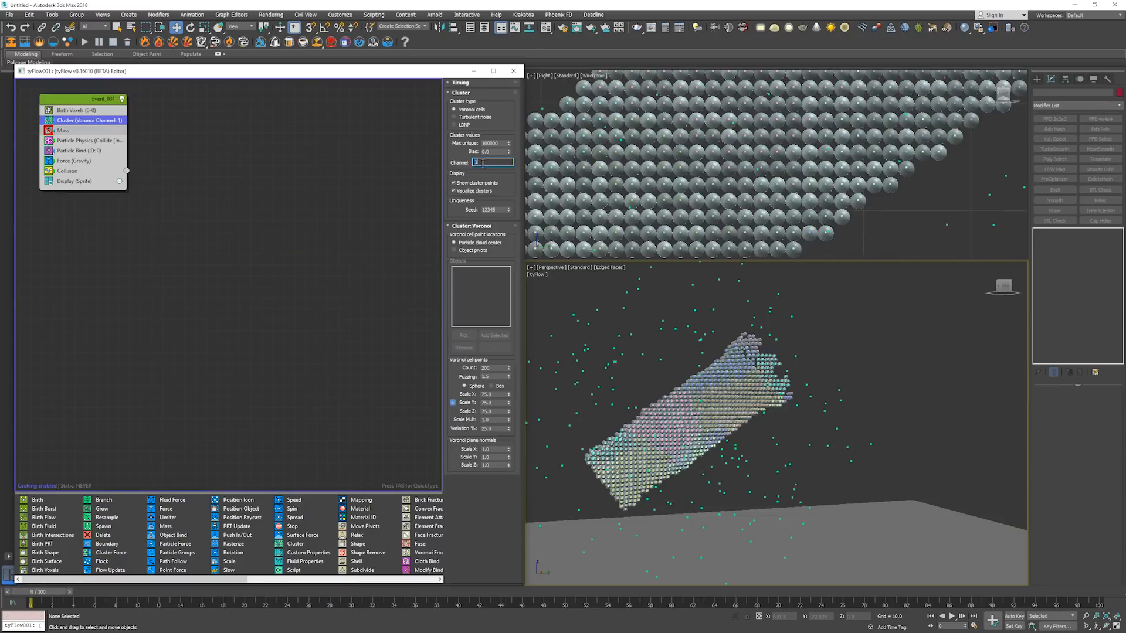
# Enable clustering on channel 1 in the Particle Bind operator and hide the Cluster operator's points and cluster colors.
pyautogui.click(79, 151)
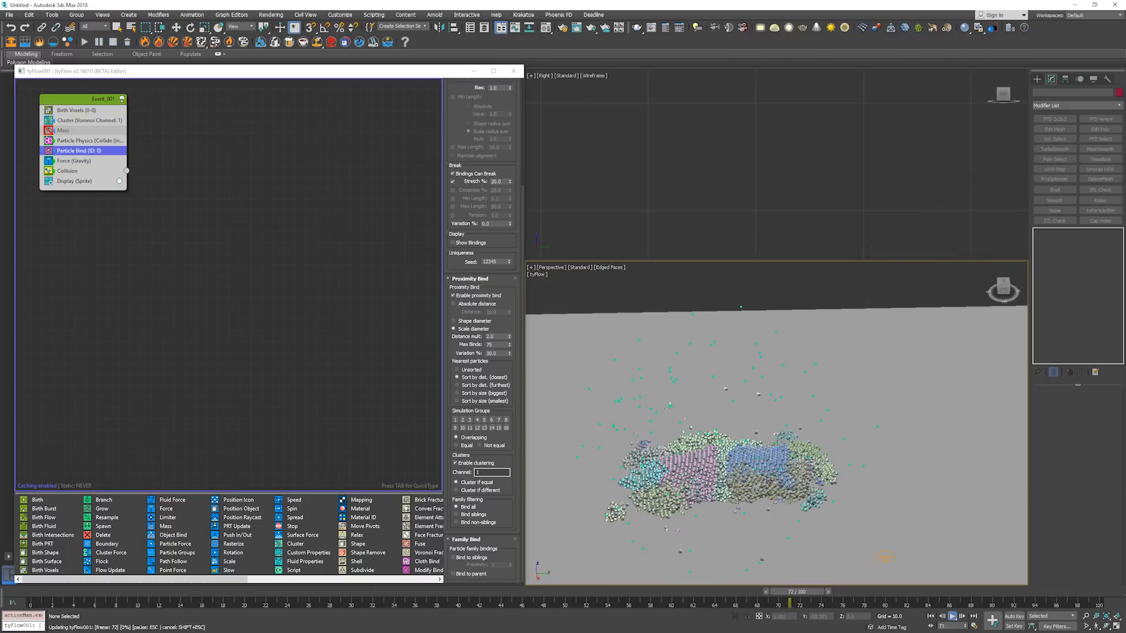
pyautogui.click(89, 120)
pyautogui.click(454, 191)
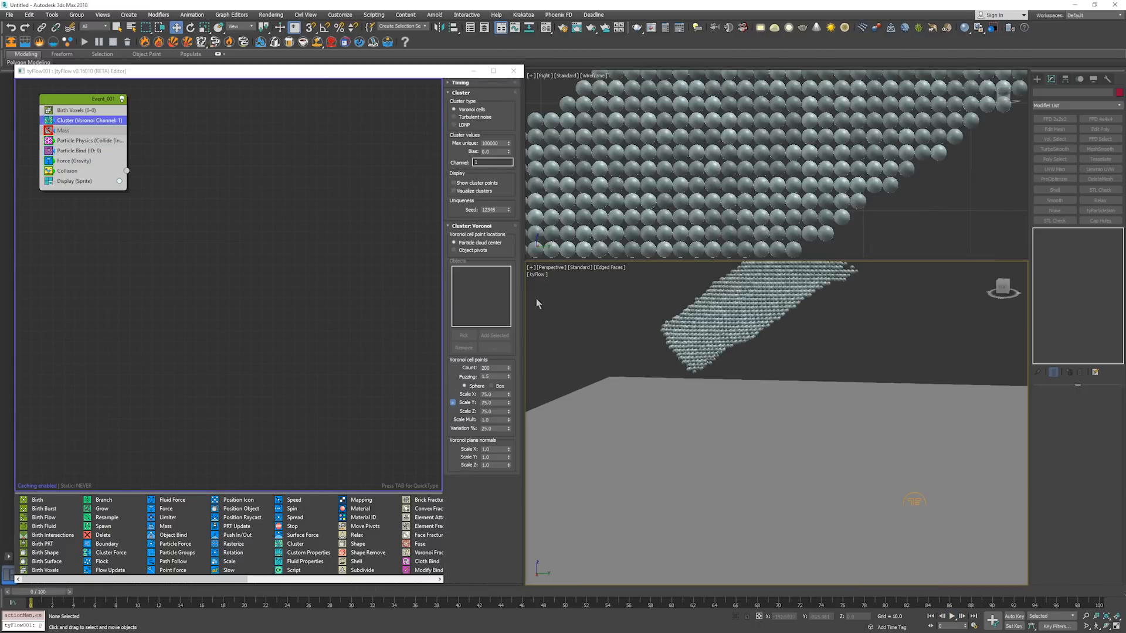
# Set the Particle Bind's binding ID to 1 and play the simulation to about frame 66.
pyautogui.click(79, 151)
pyautogui.press('/')
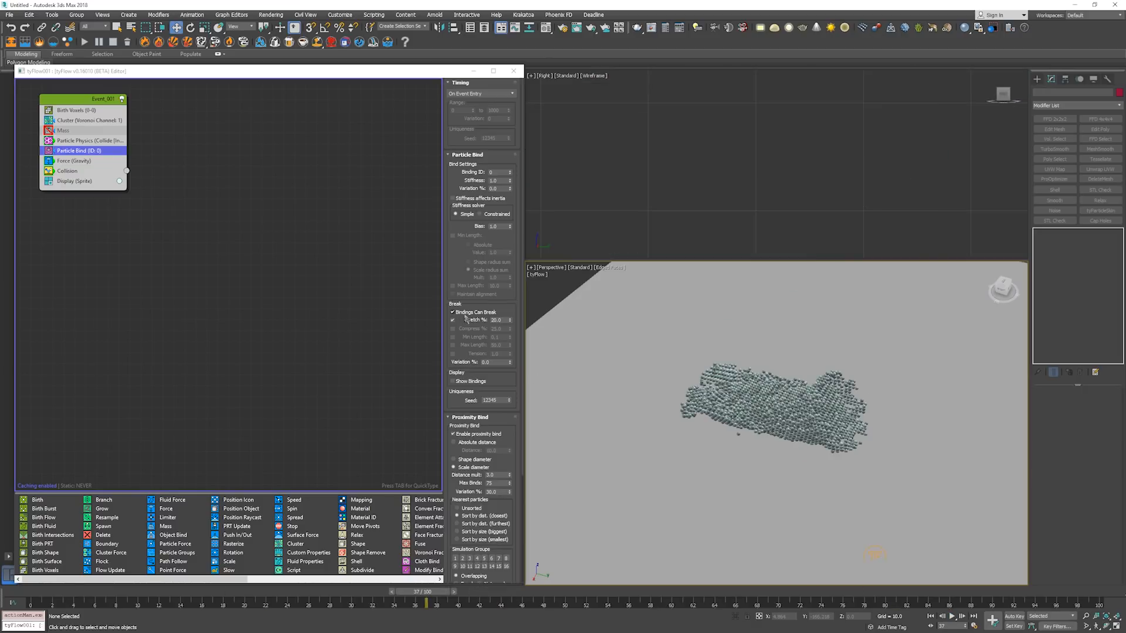
pyautogui.moveTo(724, 365); pyautogui.dragTo(716, 367, button='middle')
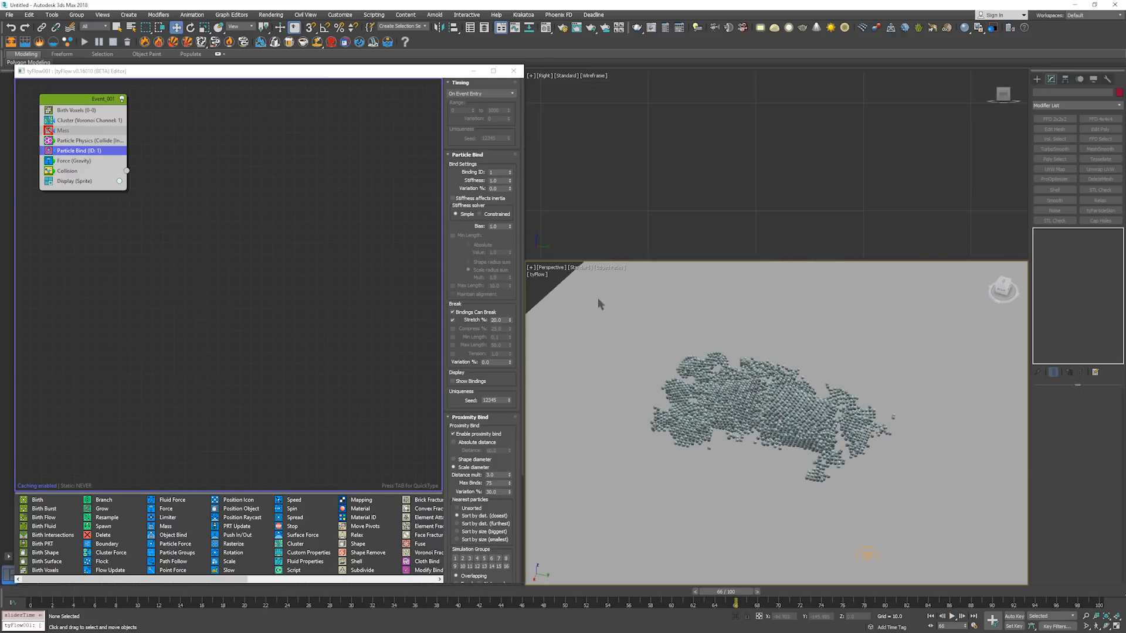
pyautogui.press('Tab')
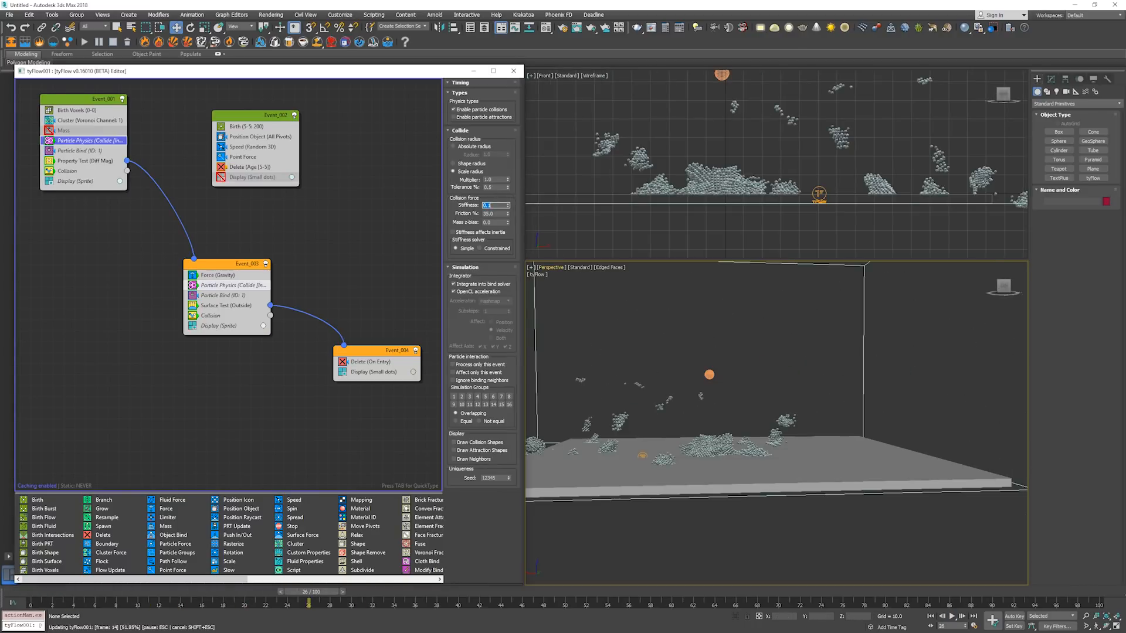
# Set the Event_001 Particle Bind stiffness to 0.1 with 25 % variation.
pyautogui.click(103, 151)
pyautogui.doubleClick(495, 181)
pyautogui.write('0.1')
pyautogui.press('Return')
pyautogui.keyDown('alt'); pyautogui.moveTo(734, 382); pyautogui.dragTo(728, 437, button='middle'); pyautogui.keyUp('alt')
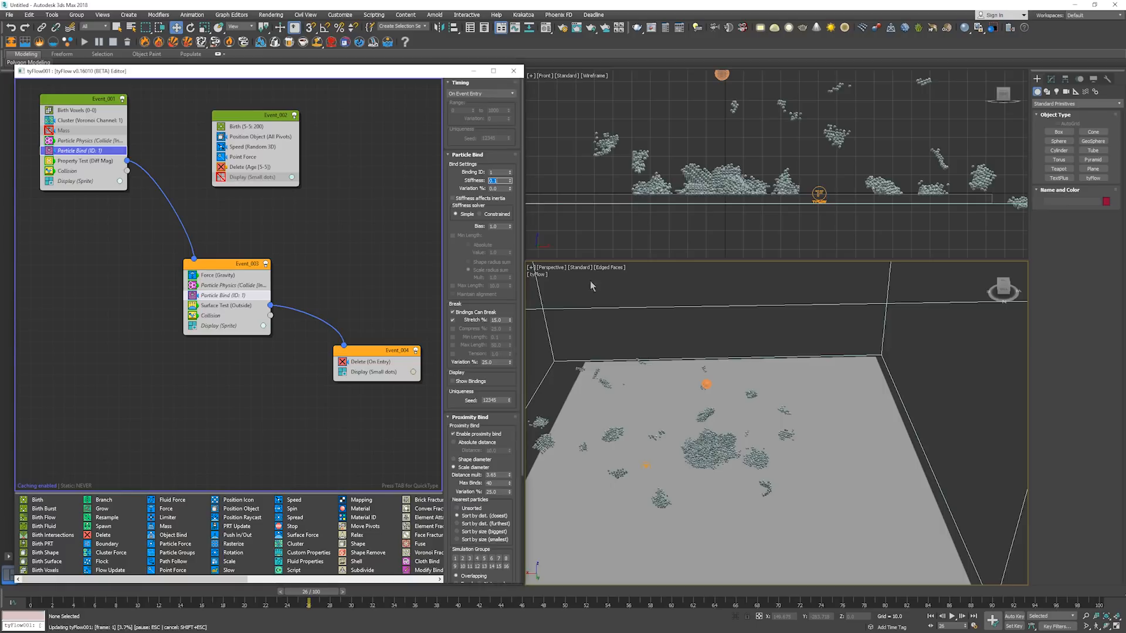
pyautogui.moveTo(657, 375); pyautogui.dragTo(673, 378, button='middle')
pyautogui.doubleClick(496, 189)
pyautogui.write('25')
pyautogui.press('Return')
# Try a proximity distance multiplier of 2.8 and a break stretch of 12 % on the Particle Bind, and play the simulation.
pyautogui.doubleClick(494, 475)
pyautogui.write('2.8')
pyautogui.press('Return')
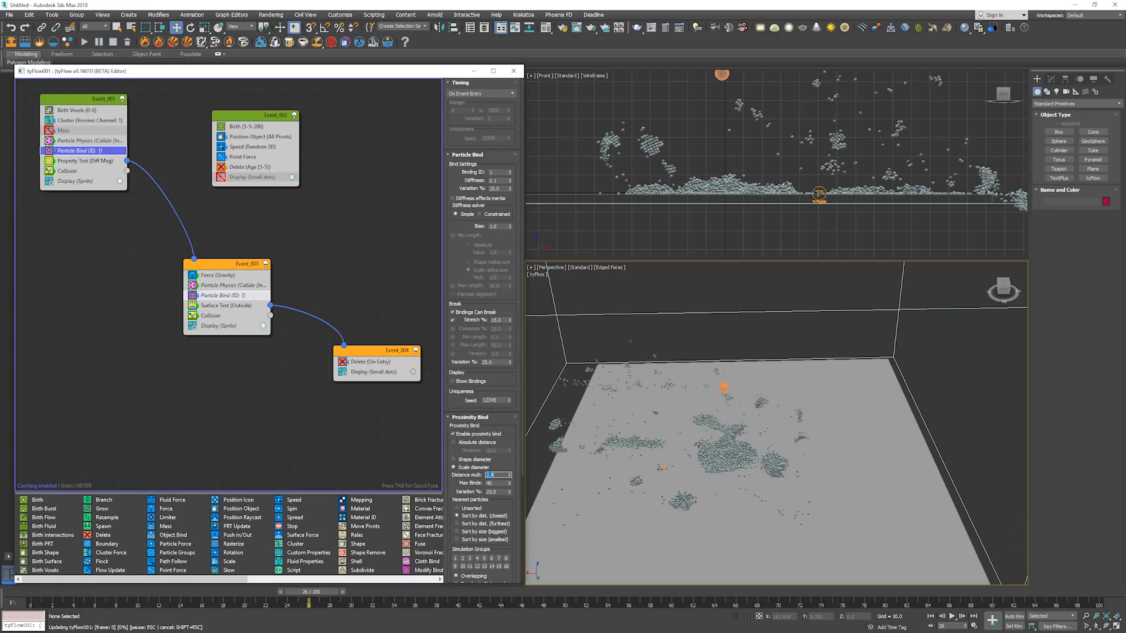
pyautogui.doubleClick(496, 320)
pyautogui.write('12')
pyautogui.press('Return')
pyautogui.keyDown('alt'); pyautogui.moveTo(733, 487); pyautogui.dragTo(740, 451, button='middle'); pyautogui.keyUp('alt')
pyautogui.press('/')
pyautogui.scroll(3, 755, 476)
# Set the Particle Bind's distance multiplier to 3.1, lower the impact sphere to the tower's lower part, and replay the simulation.
pyautogui.doubleClick(493, 475)
pyautogui.write('3.1')
pyautogui.press('Return')
pyautogui.press('/')
pyautogui.moveTo(708, 304); pyautogui.dragTo(710, 400)
pyautogui.press('/')
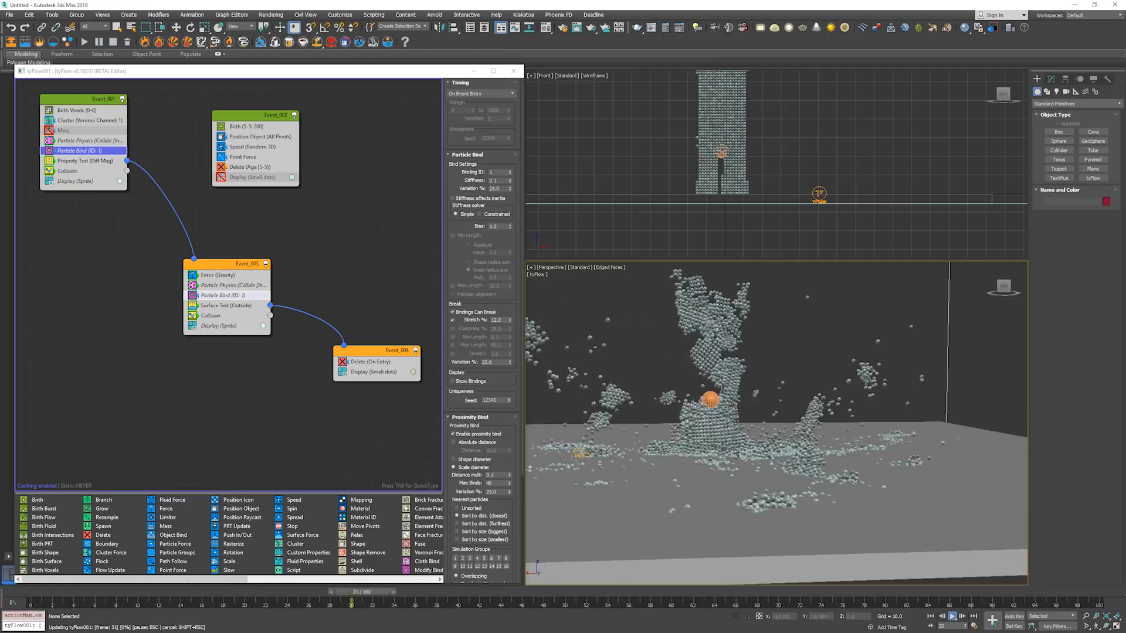
# Set the Particle Bind's break stretch to 15 %, try stiffness 0.2 before restoring 0.1, and replay the simulation.
pyautogui.doubleClick(494, 180)
pyautogui.write('0.2')
pyautogui.press('Return')
pyautogui.doubleClick(496, 320)
pyautogui.write('15')
pyautogui.press('Return')
pyautogui.keyDown('alt'); pyautogui.moveTo(821, 422); pyautogui.dragTo(870, 457, button='middle'); pyautogui.keyUp('alt')
pyautogui.doubleClick(493, 181)
pyautogui.press('/')
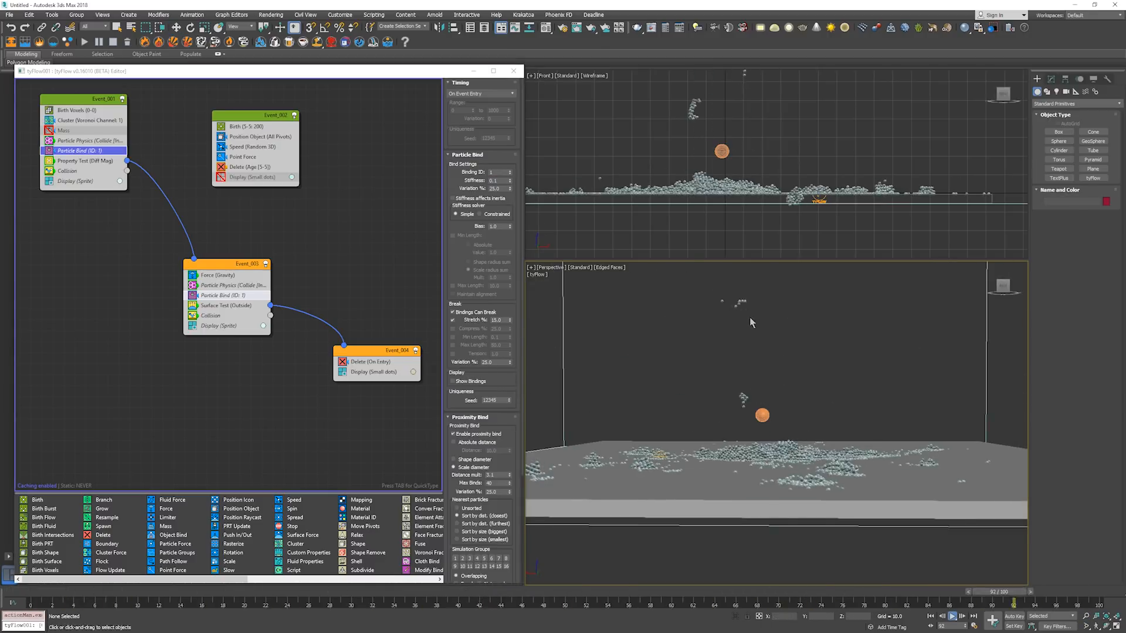
# Raise the impact sphere toward the upper half of the tower, shift it slightly sideways, and test the simulation.
pyautogui.moveTo(998, 591); pyautogui.dragTo(195, 591)
pyautogui.click(100, 162)
pyautogui.press('/')
pyautogui.click(762, 415)
pyautogui.press('w')
pyautogui.moveTo(762, 390); pyautogui.dragTo(762, 349)
pyautogui.moveTo(737, 374)
pyautogui.mouseDown()
pyautogui.moveTo(686, 374)
pyautogui.moveTo(711, 307)
pyautogui.moveTo(704, 332)
pyautogui.moveTo(756, 366)
pyautogui.mouseUp()
pyautogui.press('/')
pyautogui.press('Home')
# Fine-tune the impact sphere's height to about Z 45 through repeated test playbacks and inspect the collapsed tower from above.
pyautogui.click(712, 373)
pyautogui.press('/')
pyautogui.press('Home')
pyautogui.press('/')
pyautogui.press('Home')
pyautogui.press('/')
pyautogui.press('Home')
pyautogui.moveTo(764, 345)
pyautogui.mouseDown()
pyautogui.moveTo(765, 361)
pyautogui.moveTo(764, 346)
pyautogui.mouseUp()
pyautogui.press('/')
pyautogui.keyDown('alt'); pyautogui.moveTo(799, 406); pyautogui.dragTo(812, 454, button='middle'); pyautogui.keyUp('alt')
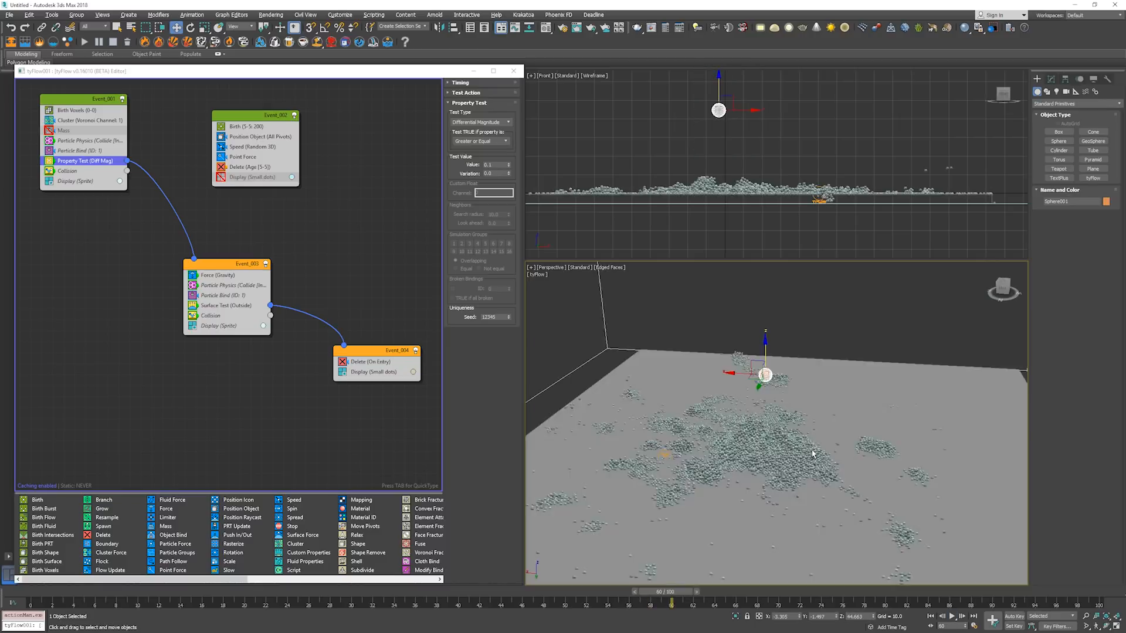
# Return to the first frame and add a Spawn operator below Collision in Event_003.
pyautogui.press('Home')
pyautogui.click(227, 275)
pyautogui.press('Tab')
pyautogui.write('spawn')
pyautogui.press('Return')
pyautogui.moveTo(223, 276); pyautogui.dragTo(225, 331)
# Create a new event with a Force operator below Event_003 and connect the Spawn output to it.
pyautogui.click(272, 398)
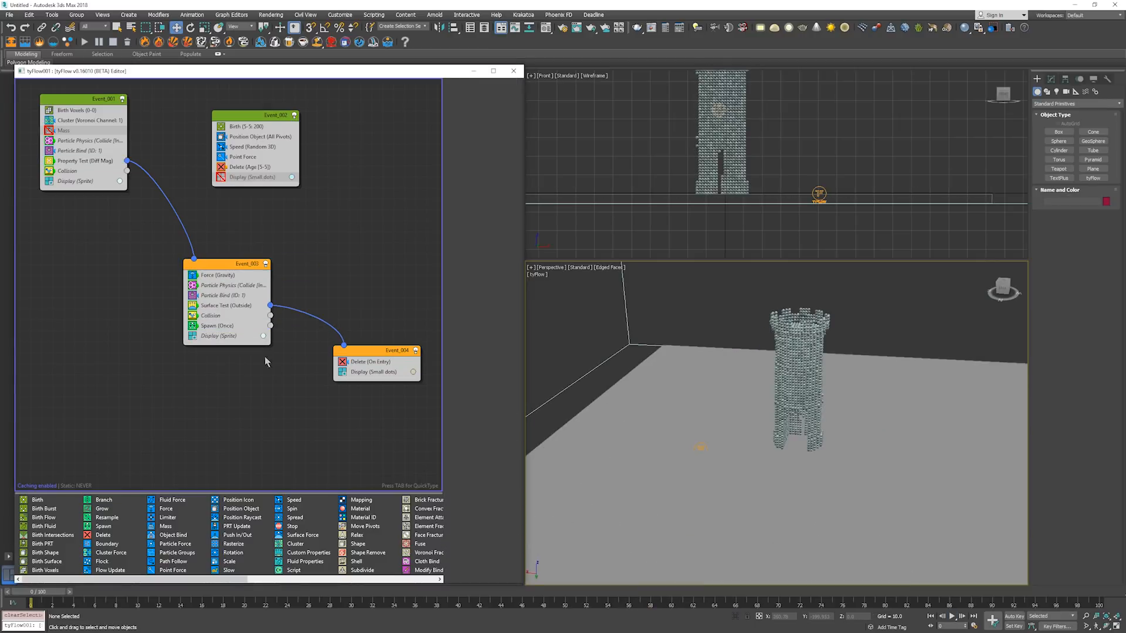
pyautogui.press('Tab')
pyautogui.write('force')
pyautogui.press('Return')
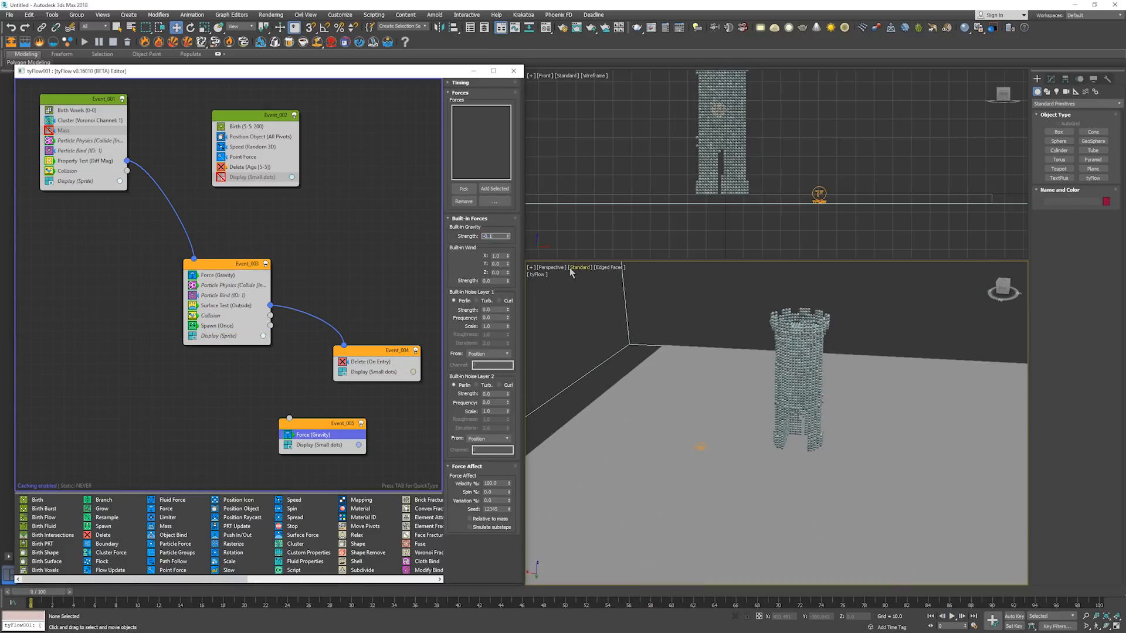
pyautogui.moveTo(270, 326); pyautogui.dragTo(289, 418)
# Set Spawn to By Travel Distance with 20 % spawn and 50 % inherited velocity, and color Event_005's display orange.
pyautogui.click(220, 326)
pyautogui.click(454, 153)
pyautogui.click(359, 445)
pyautogui.click(383, 470)
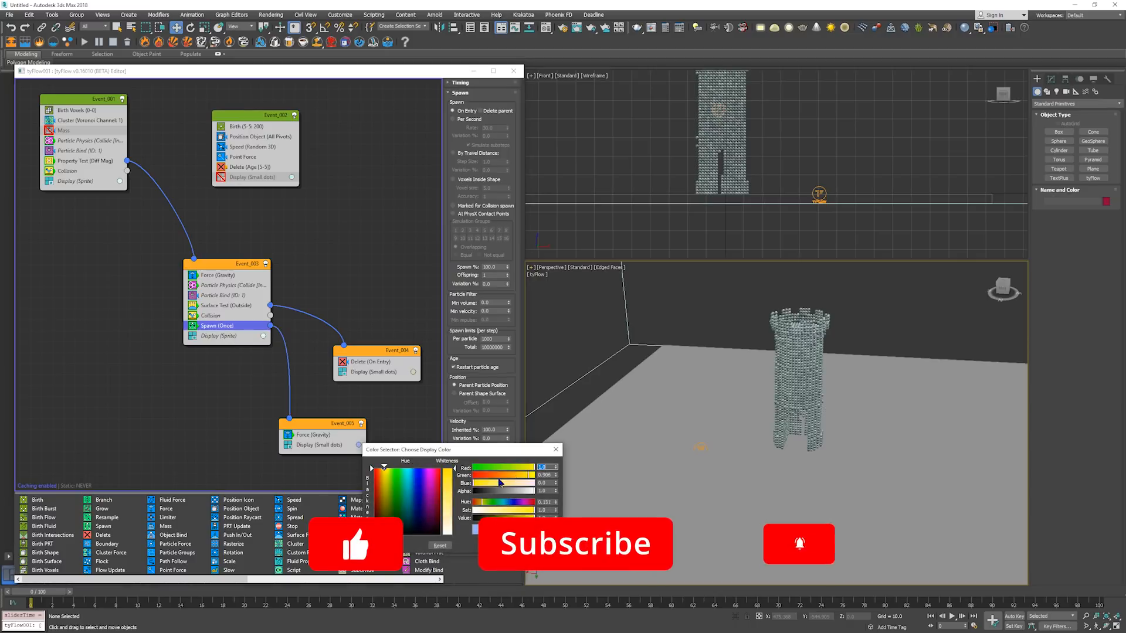
pyautogui.moveTo(449, 470); pyautogui.dragTo(448, 498)
pyautogui.click(506, 548)
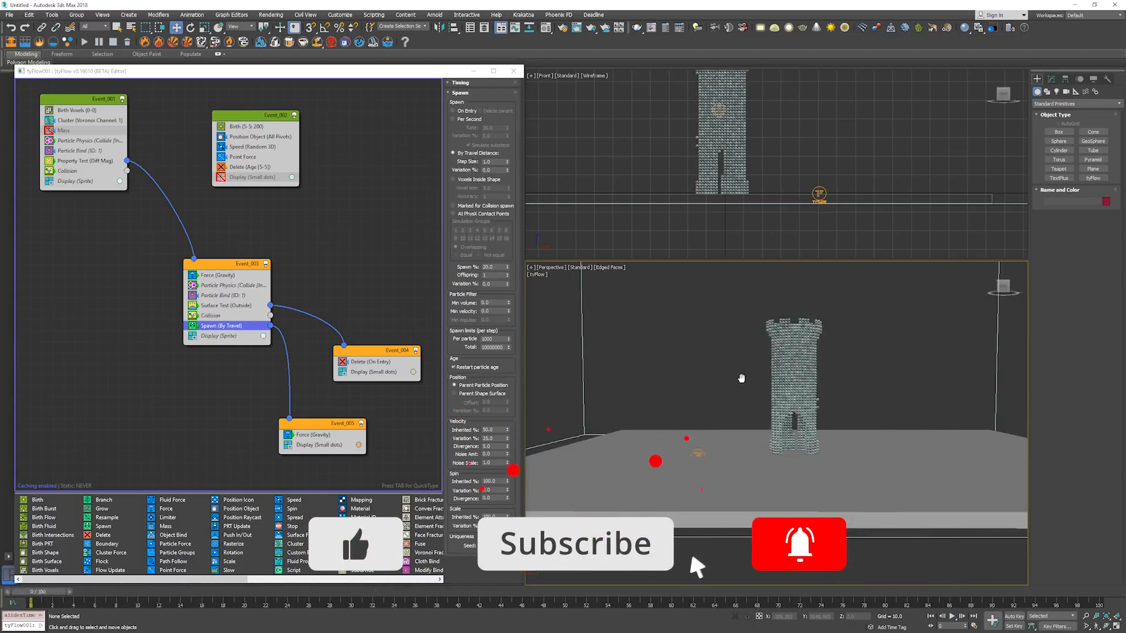
# Copy the Surface Test from Event_003 into Event_005 and move Event_003 and Event_004 higher in the graph.
pyautogui.moveTo(226, 305); pyautogui.dragTo(326, 449)
pyautogui.moveTo(232, 264); pyautogui.dragTo(197, 225)
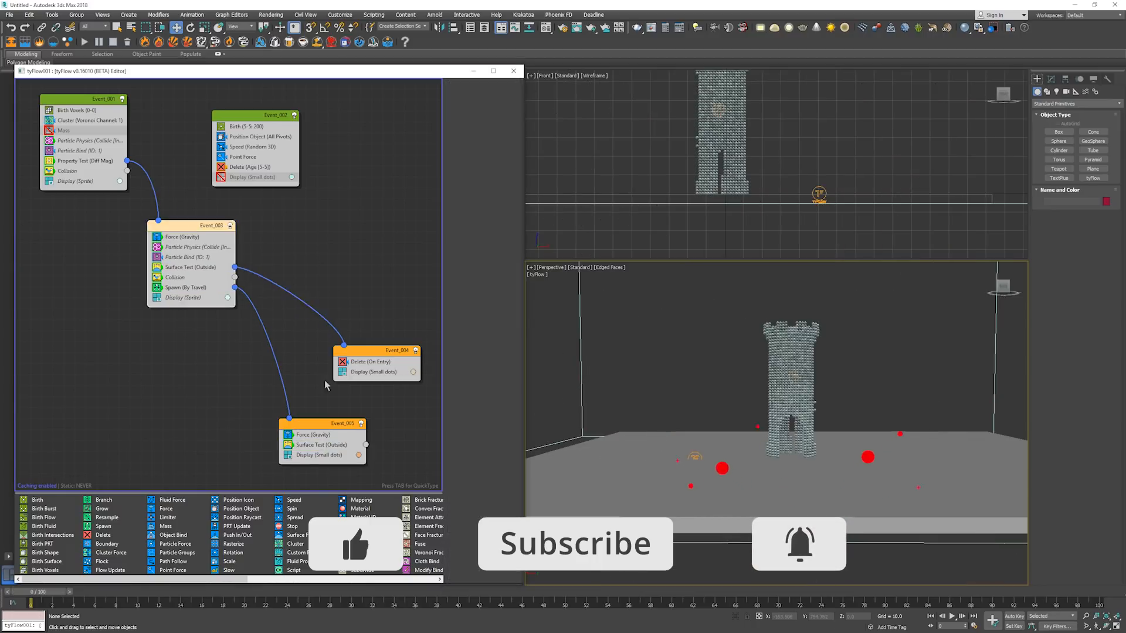
pyautogui.moveTo(363, 350); pyautogui.dragTo(365, 236)
# Add a Shape operator above Force in Event_005, using a 3D Cube with 15 % scale variation.
pyautogui.press('Tab')
pyautogui.write('shape')
pyautogui.press('Return')
pyautogui.click(454, 297)
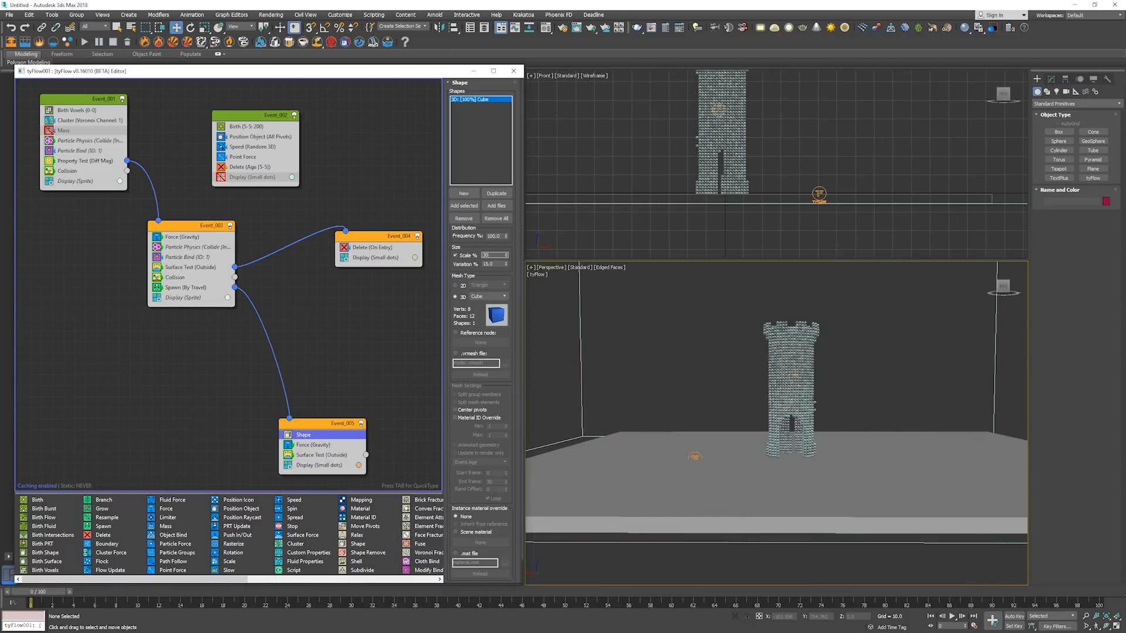
pyautogui.press('Return')
pyautogui.moveTo(38, 591)
pyautogui.mouseDown()
pyautogui.moveTo(211, 592)
pyautogui.moveTo(39, 592)
pyautogui.mouseUp()
# Set Event_005's display type to Sprites and play the simulation to check the spawned debris.
pyautogui.click(319, 465)
pyautogui.click(481, 100)
pyautogui.click(479, 136)
pyautogui.press('/')
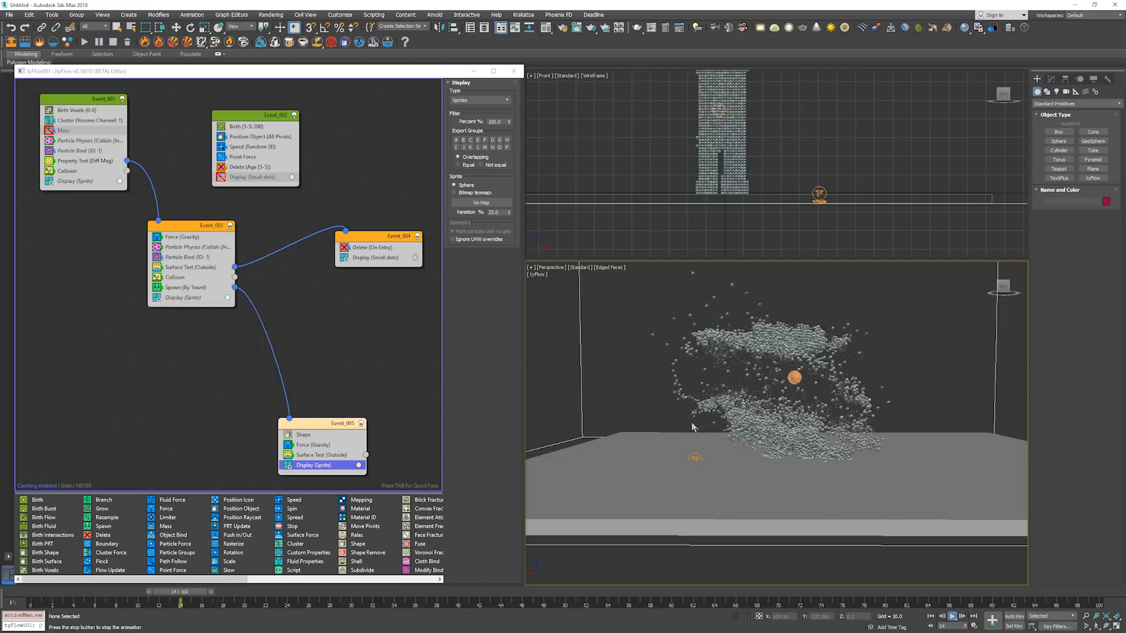
pyautogui.press('/')
# Switch the perspective view to wireframe and return to the first frame.
pyautogui.keyDown('alt'); pyautogui.moveTo(693, 427); pyautogui.dragTo(698, 389, button='middle'); pyautogui.keyUp('alt')
pyautogui.press('F3')
pyautogui.moveTo(254, 592); pyautogui.dragTo(38, 591)
# Replace Event_005's Surface Test with a copy of Event_003's Collision, test it past frame 31, and return to the first frame.
pyautogui.click(321, 455)
pyautogui.press('Delete')
pyautogui.keyDown('shift'); pyautogui.moveTo(174, 277); pyautogui.dragTo(319, 455); pyautogui.keyUp('shift')
pyautogui.press('/')
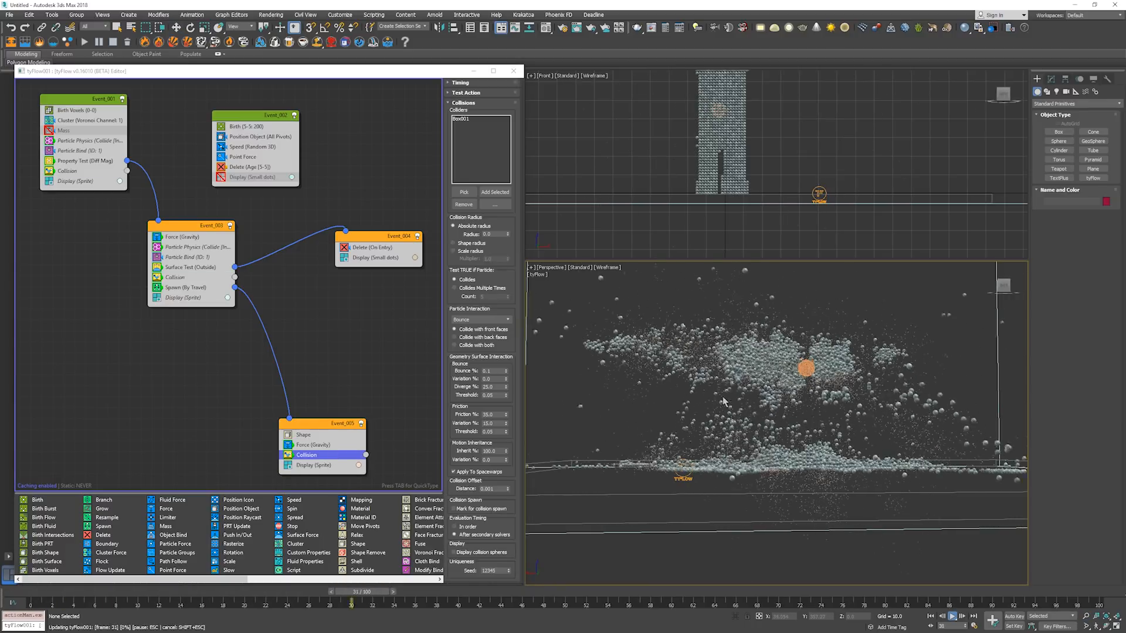
pyautogui.press('/')
pyautogui.keyDown('alt'); pyautogui.moveTo(723, 402); pyautogui.dragTo(728, 414, button='middle'); pyautogui.keyUp('alt')
pyautogui.moveTo(404, 592); pyautogui.dragTo(36, 592)
# Copy the Surface Test from Event_003 below Collision in Event_005, connect its output to Event_004, and reposition Event_004.
pyautogui.keyDown('shift'); pyautogui.moveTo(191, 267); pyautogui.dragTo(320, 460); pyautogui.keyUp('shift')
pyautogui.moveTo(365, 465); pyautogui.dragTo(346, 233)
pyautogui.moveTo(317, 334); pyautogui.dragTo(181, 323, button='middle')
pyautogui.moveTo(240, 225); pyautogui.dragTo(364, 279)
# Play the simulation repeatedly to about frame 32, examine how the debris behaves, and return to the first frame.
pyautogui.moveTo(37, 591); pyautogui.dragTo(119, 592)
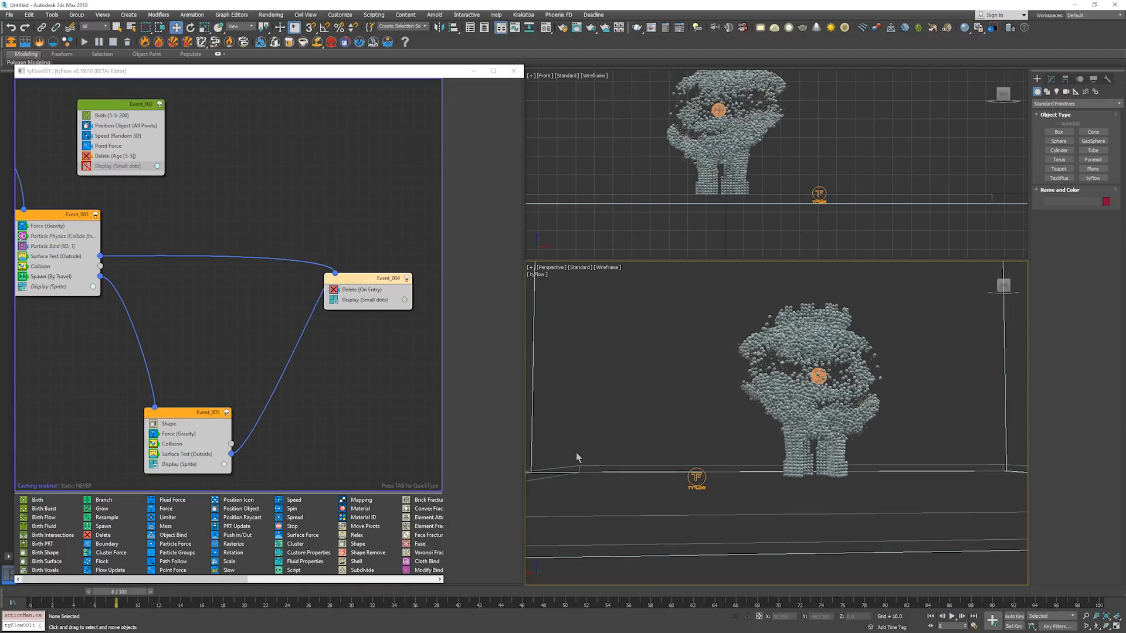
pyautogui.press('/')
pyautogui.scroll(-4, 663, 440)
pyautogui.press('/')
pyautogui.scroll(4, 663, 439)
pyautogui.moveTo(352, 591); pyautogui.dragTo(36, 592)
pyautogui.press('/')
pyautogui.press('/')
pyautogui.keyDown('alt'); pyautogui.moveTo(733, 405); pyautogui.dragTo(753, 409, button='middle'); pyautogui.keyUp('alt')
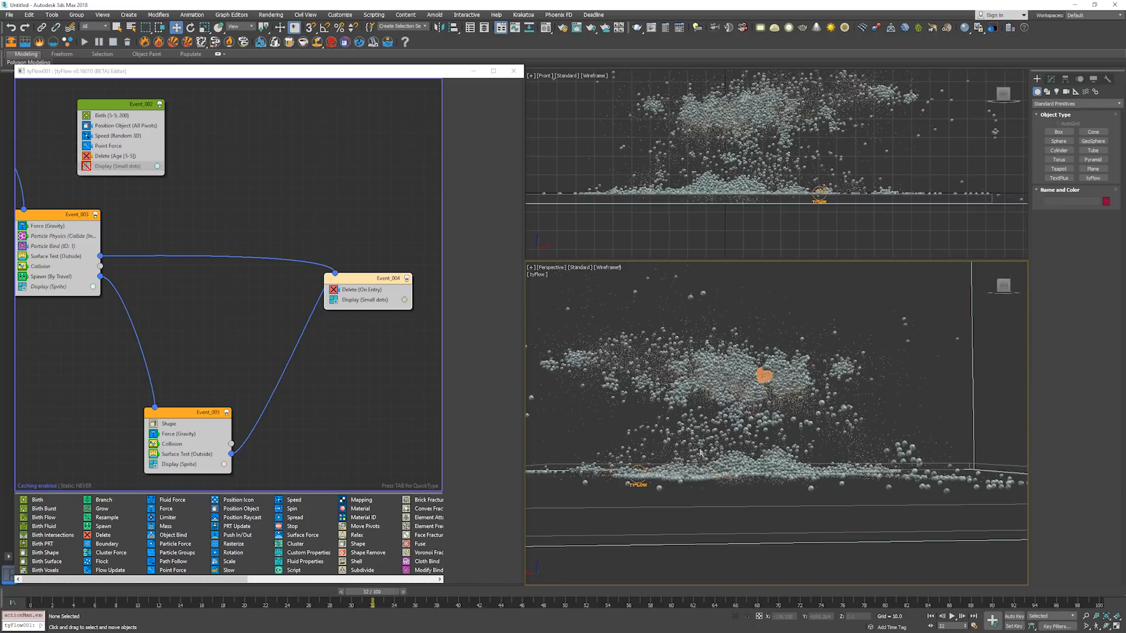
pyautogui.moveTo(373, 592); pyautogui.dragTo(36, 591)
# Open the travel step size of Event_003's Spawn operator for editing.
pyautogui.click(52, 276)
pyautogui.doubleClick(486, 161)
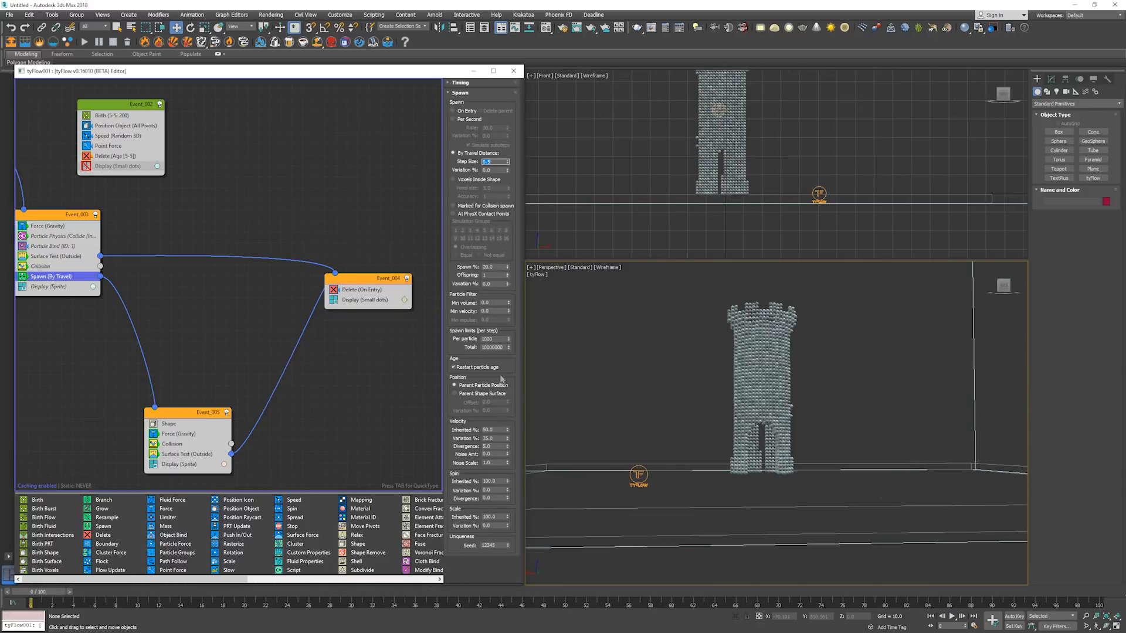